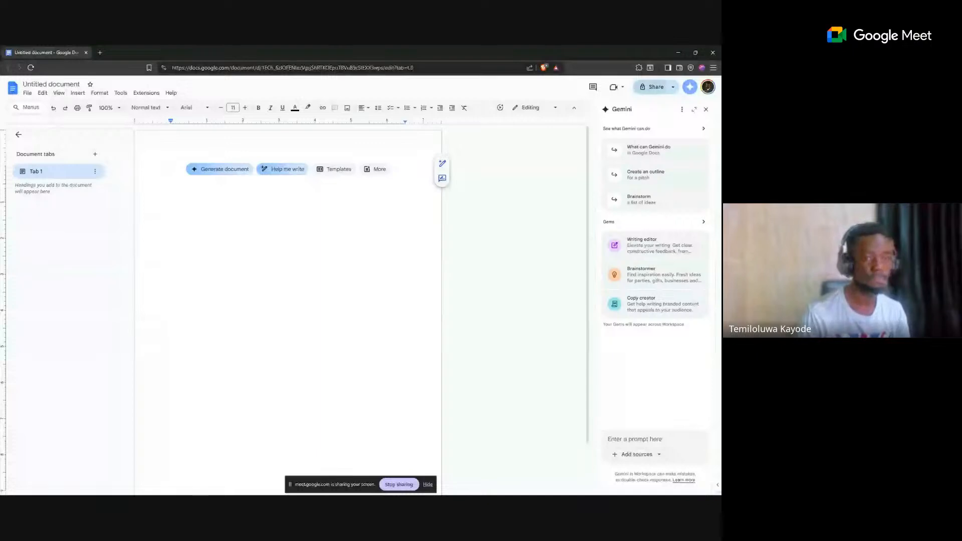
Step: Retitle the untitled document as 'Reno Clothings User Story', correcting the typos along the way
{"action": "left_click", "coordinate": [51, 84]}
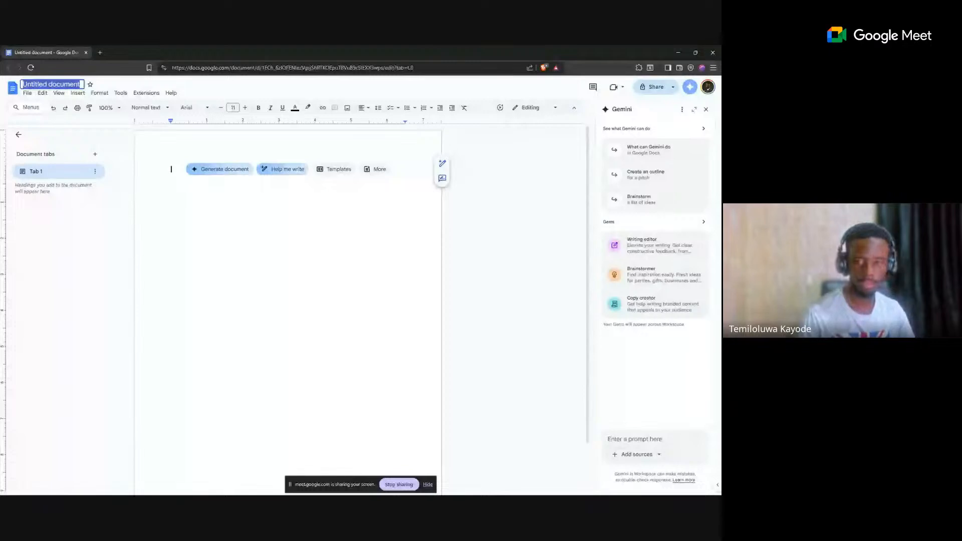
{"action": "key", "text": "alt+Tab"}
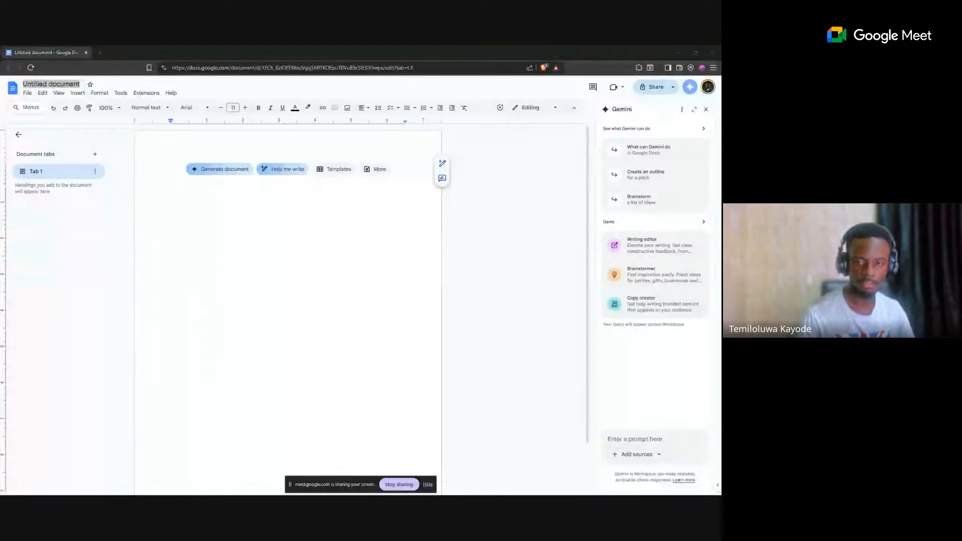
{"action": "left_click", "coordinate": [57, 84]}
{"action": "type", "text": "Reni"}
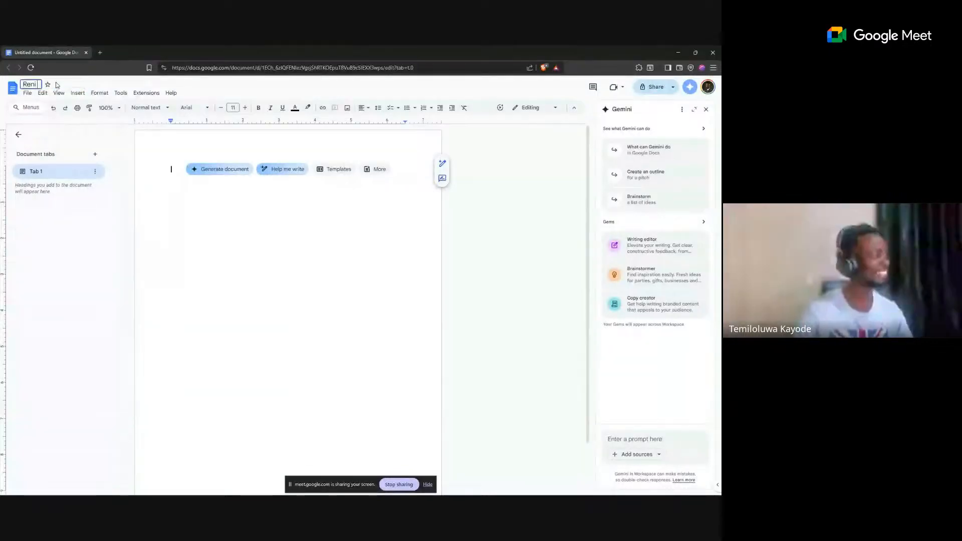
{"action": "type", "text": " Clothings"}
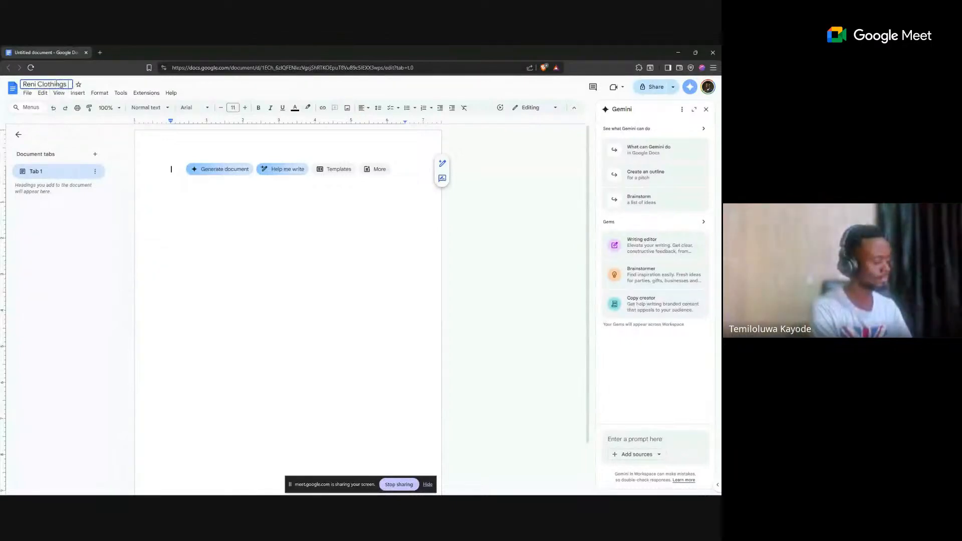
{"action": "key", "text": "BackSpace"}
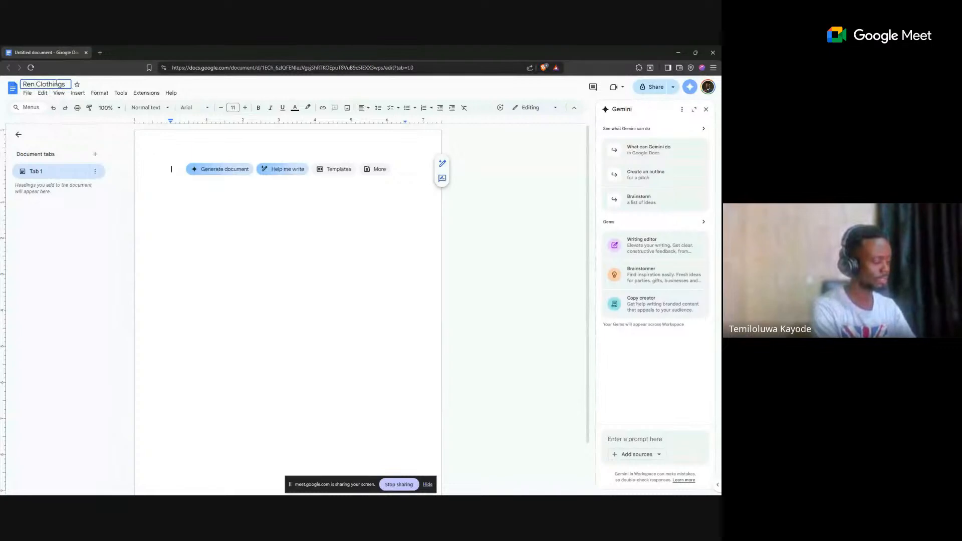
{"action": "type", "text": "on"}
{"action": "key", "text": "BackSpace"}
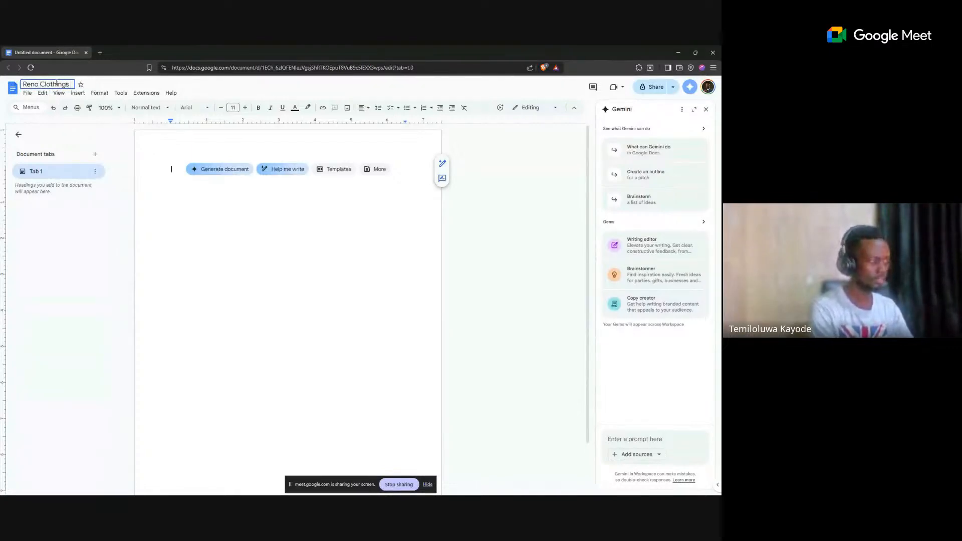
{"action": "type", "text": "User"}
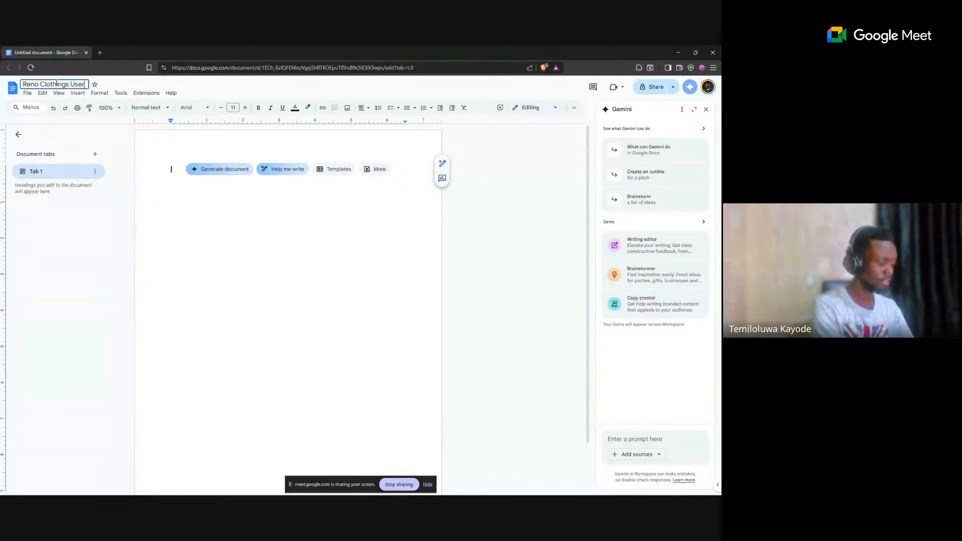
{"action": "type", "text": " St"}
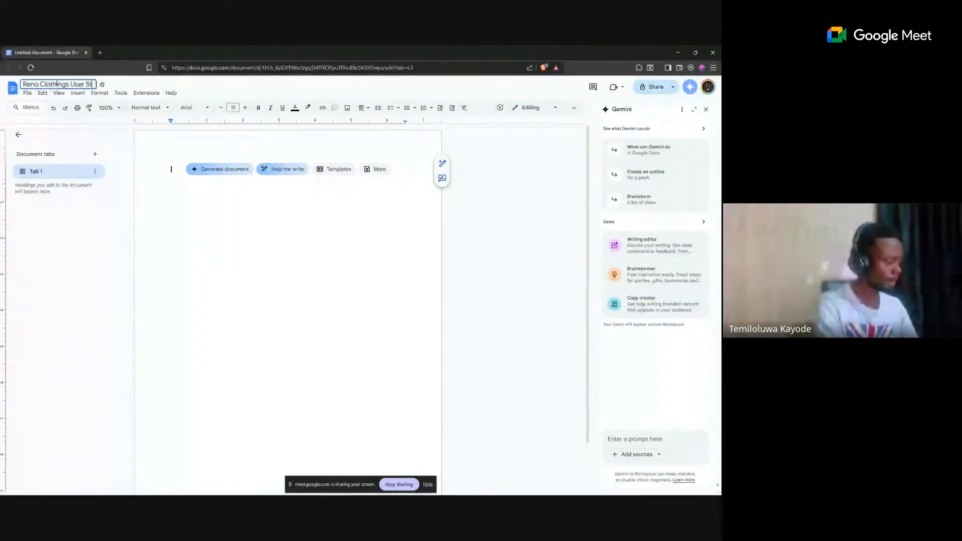
{"action": "type", "text": "ory"}
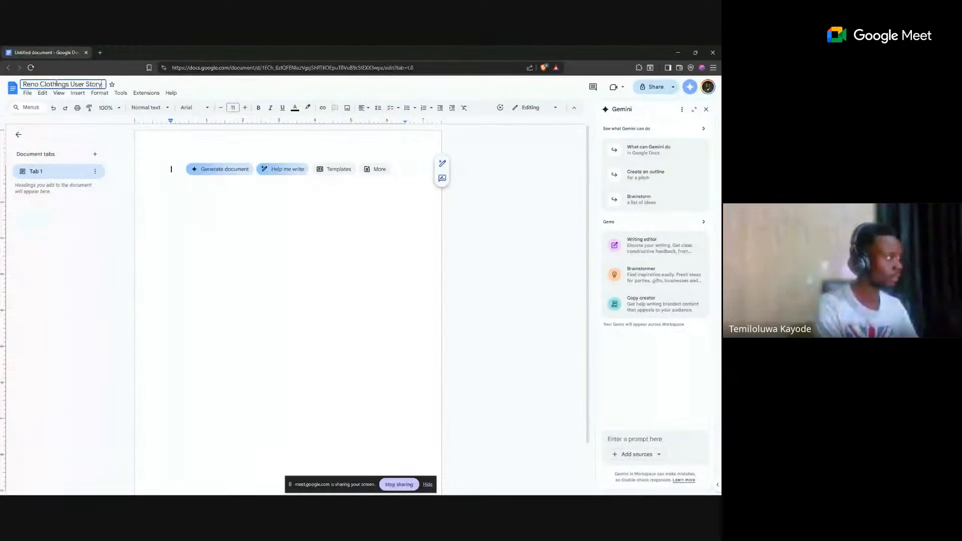
{"action": "key", "text": "Return"}
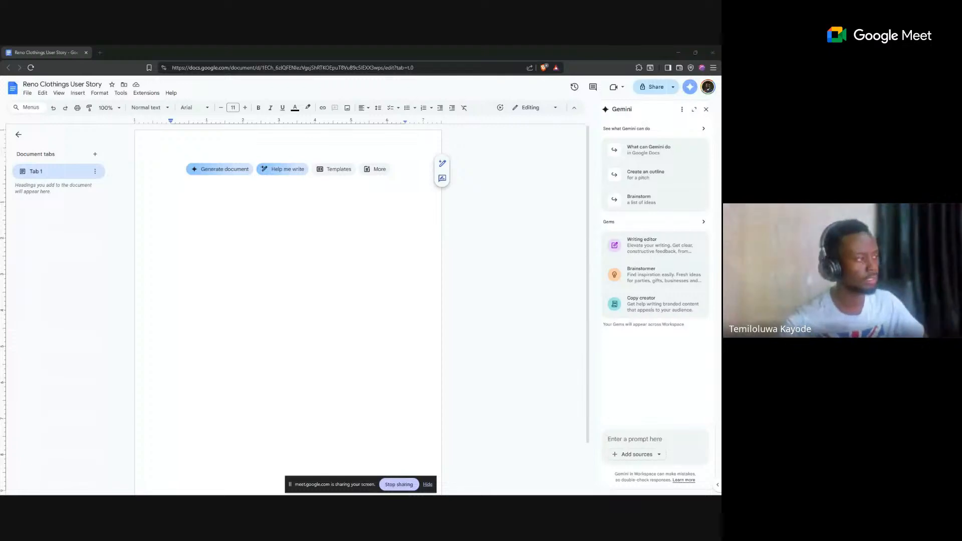
Step: Type 'Reno Clothings' on the first line of the page and make it bold
{"action": "left_click", "coordinate": [259, 210]}
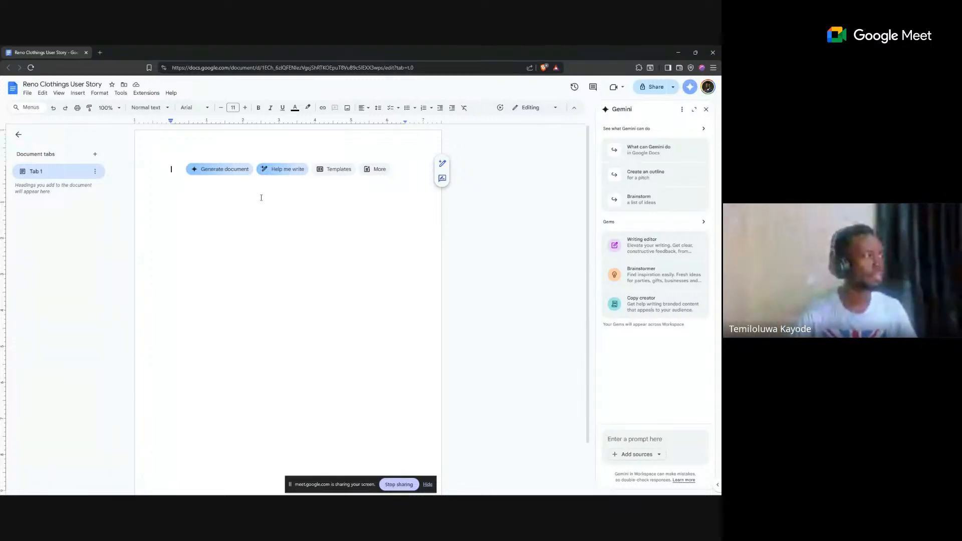
{"action": "type", "text": "R"}
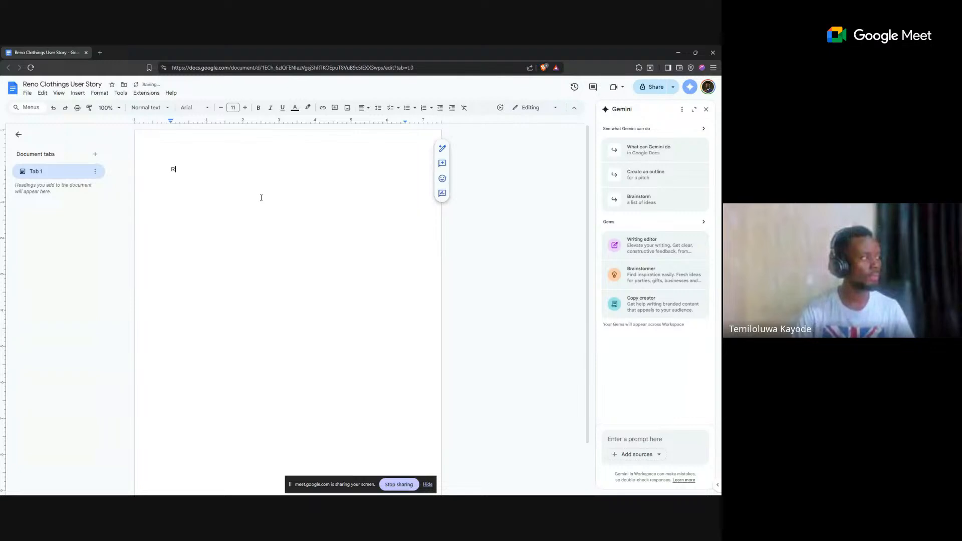
{"action": "type", "text": "eno Clothings"}
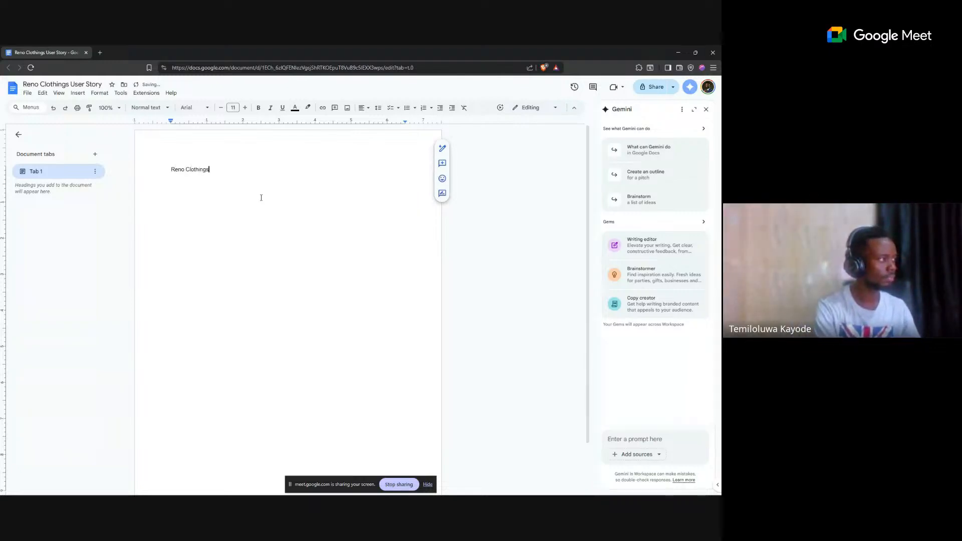
{"action": "key", "text": "Return"}
{"action": "key", "text": "ctrl+a"}
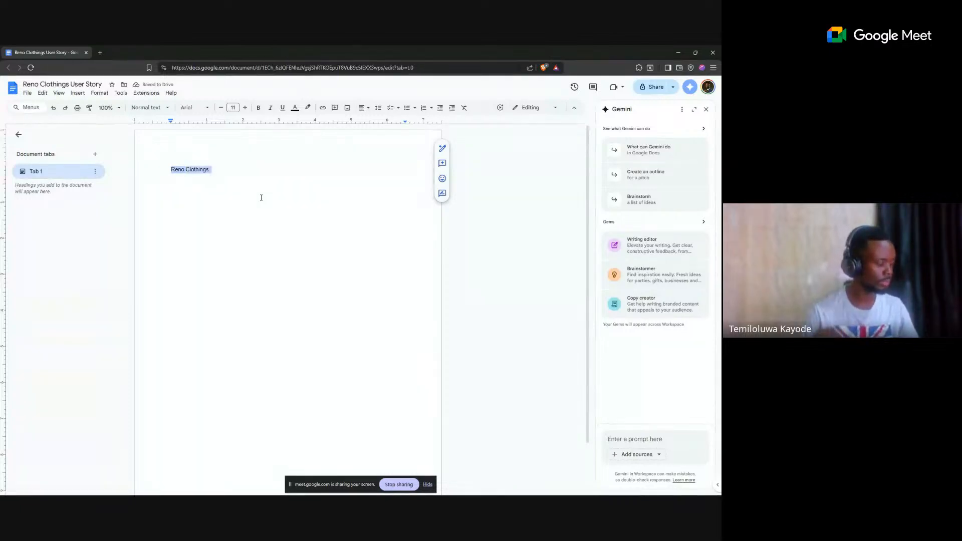
{"action": "left_click", "coordinate": [259, 108]}
Step: Set the heading to 24 pt and extend it with 'User Story'
{"action": "left_click", "coordinate": [233, 107]}
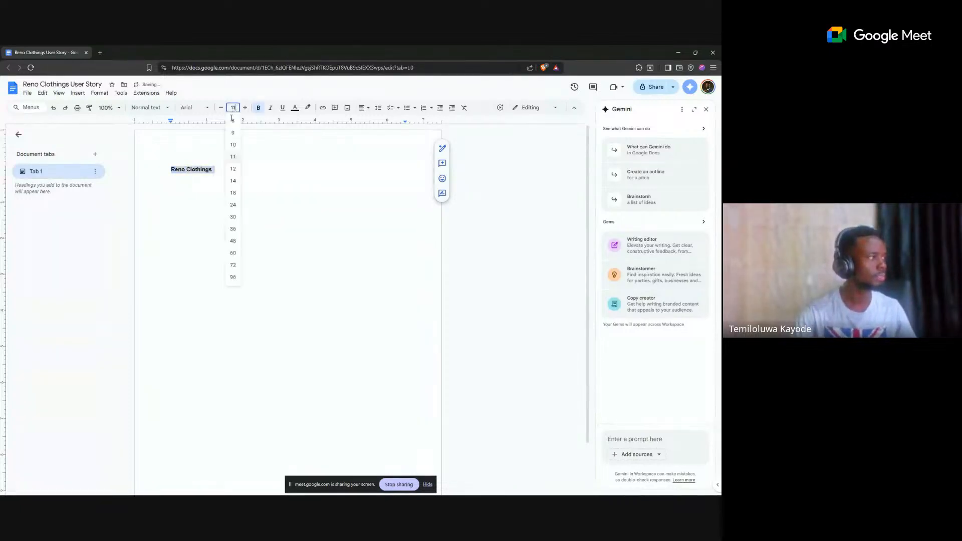
{"action": "left_click", "coordinate": [234, 228]}
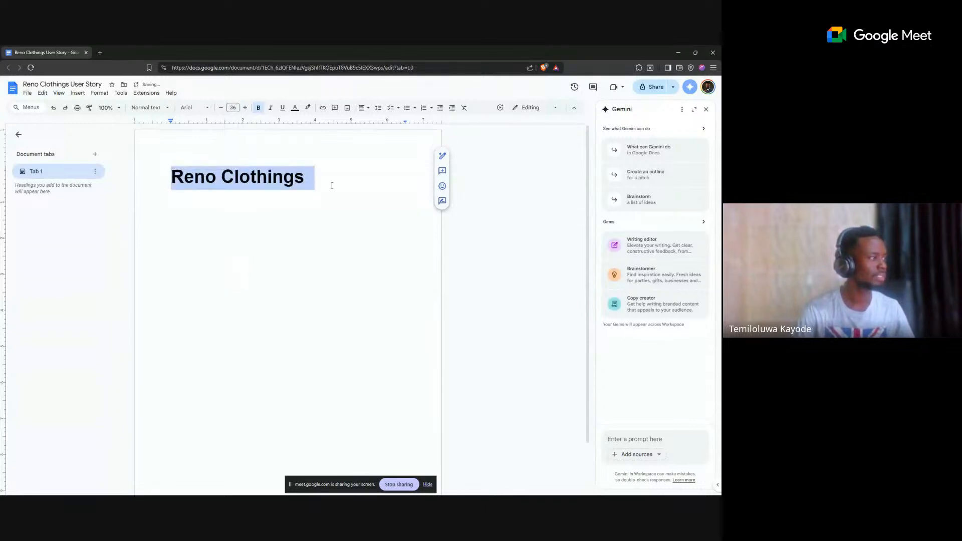
{"action": "left_click", "coordinate": [233, 108]}
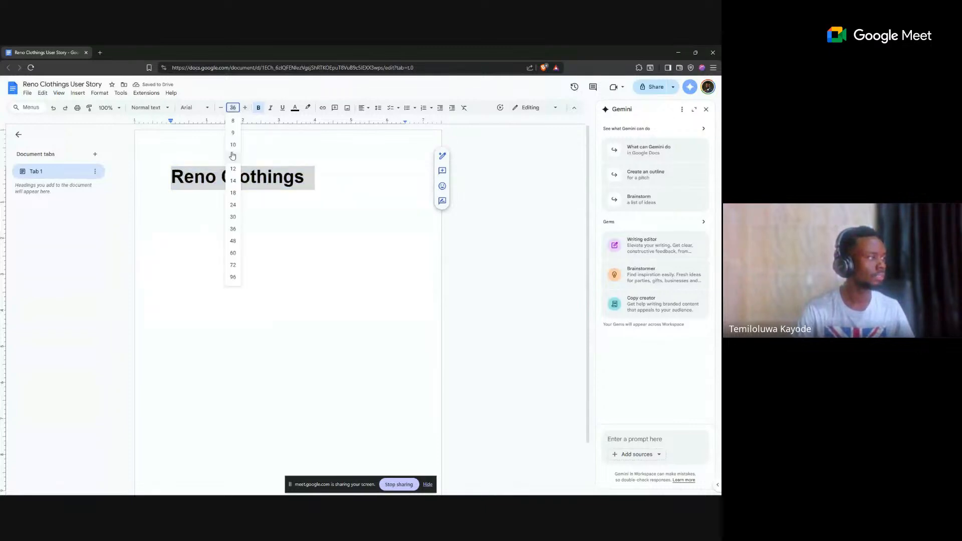
{"action": "left_click", "coordinate": [233, 205]}
{"action": "left_click", "coordinate": [298, 174]}
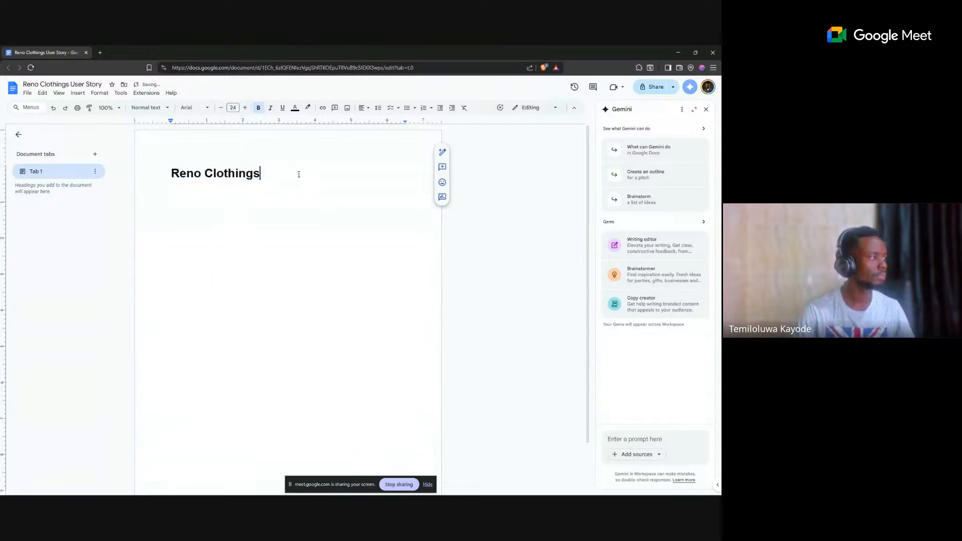
{"action": "type", "text": "User "}
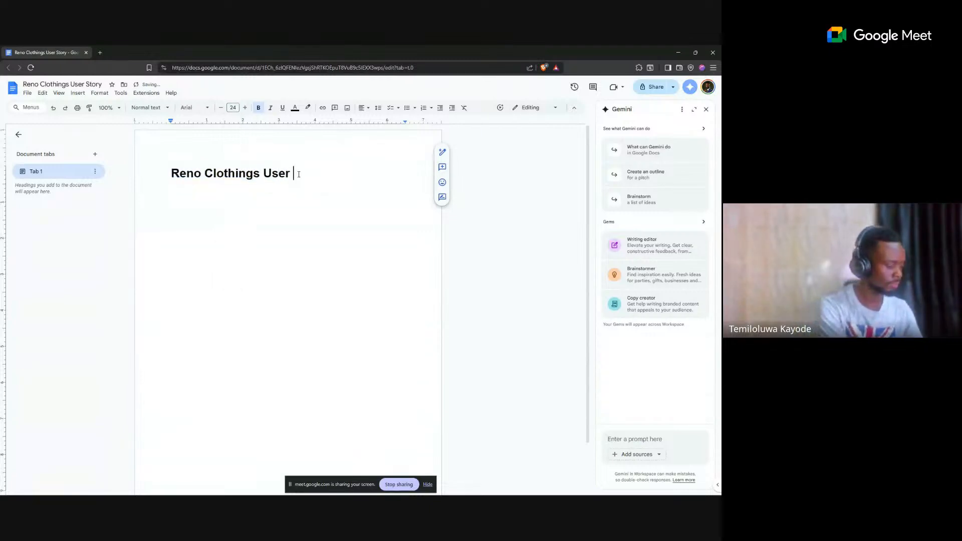
{"action": "type", "text": "Story"}
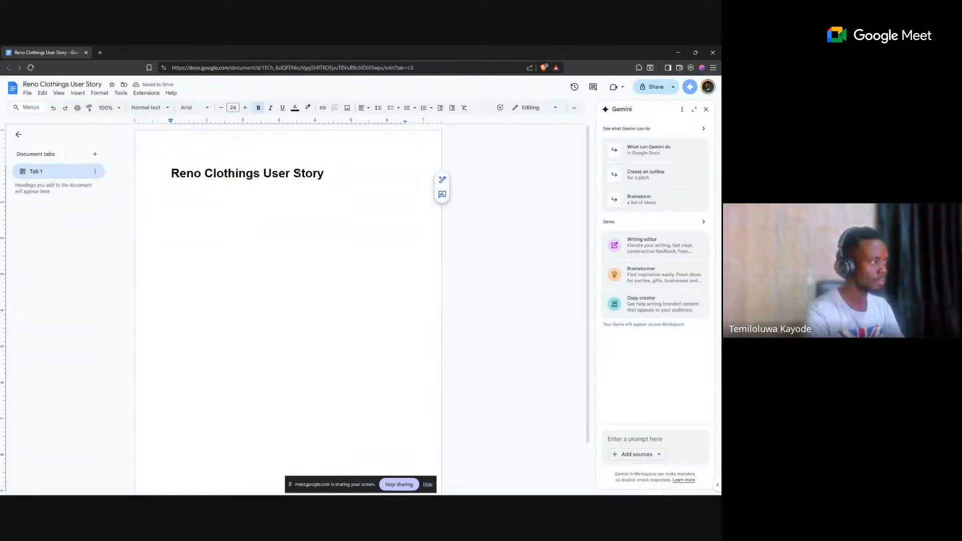
Step: Start a paragraph below the heading: 'Reno Clothings is a mobile application that is to make'
{"action": "key", "text": "End"}
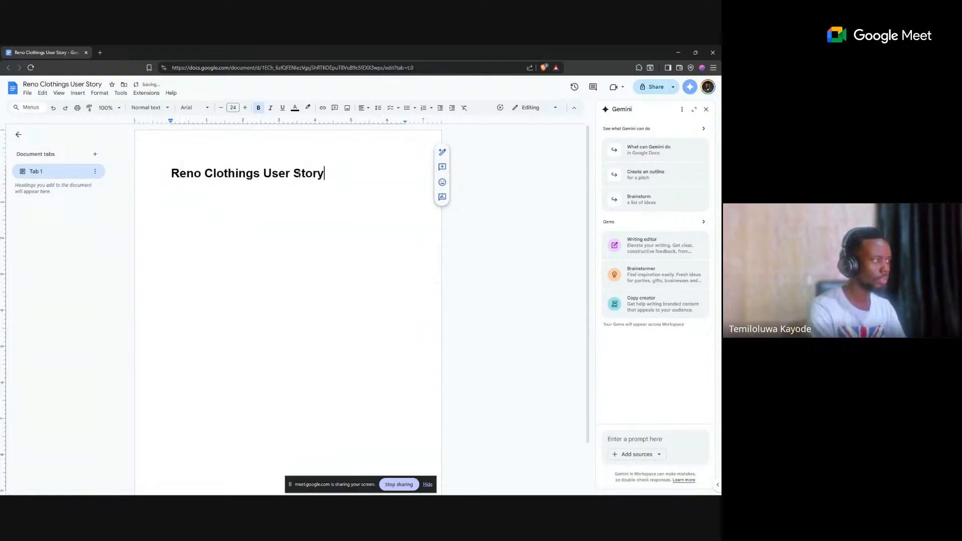
{"action": "key", "text": "Return"}
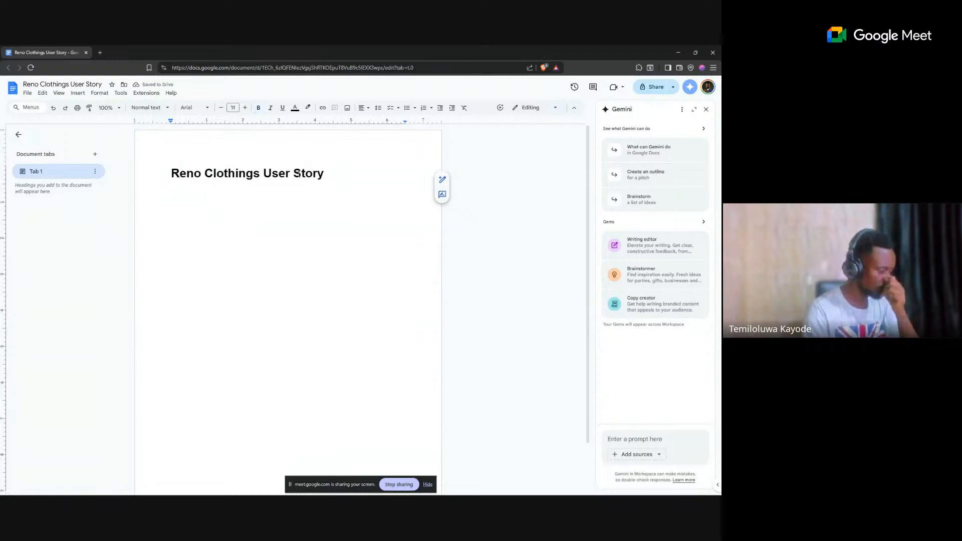
{"action": "type", "text": "Reno"}
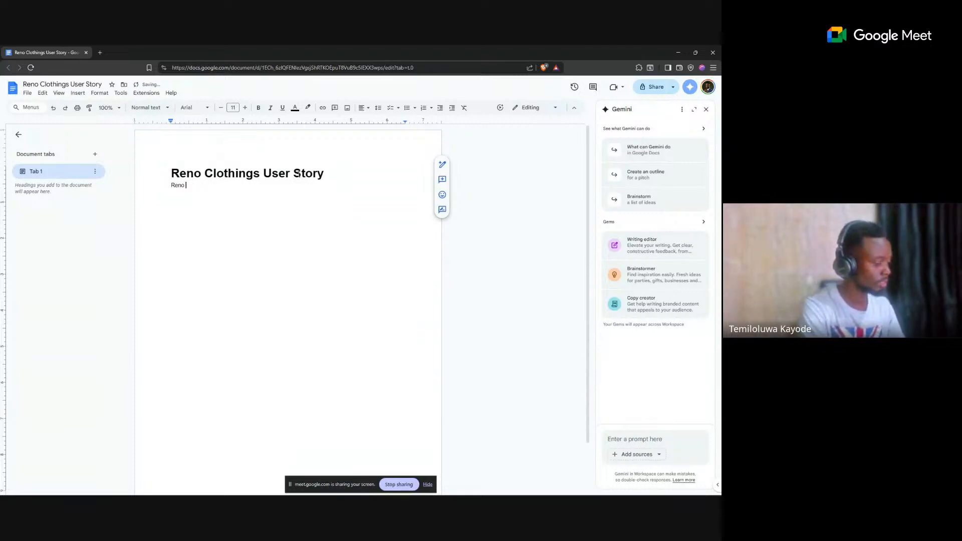
{"action": "type", "text": " Cloth"}
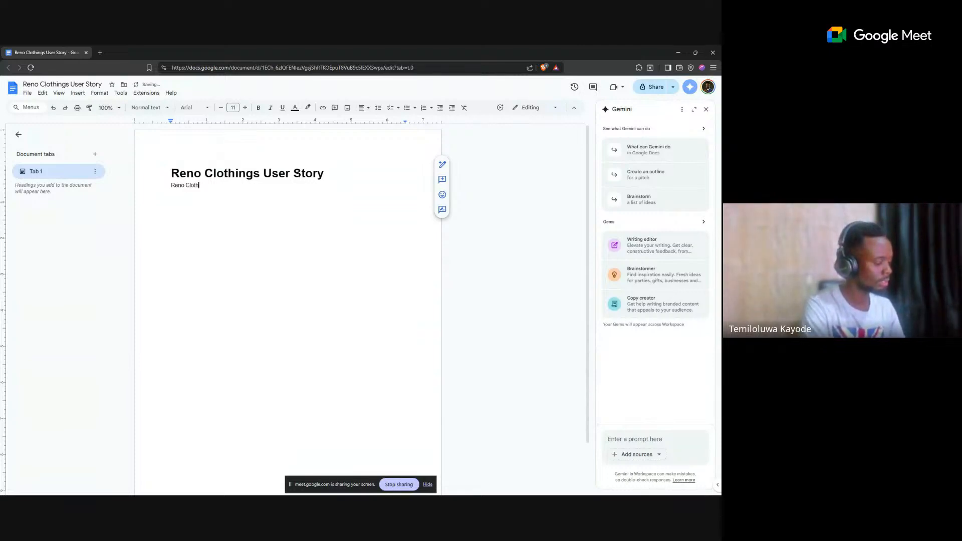
{"action": "type", "text": "in"}
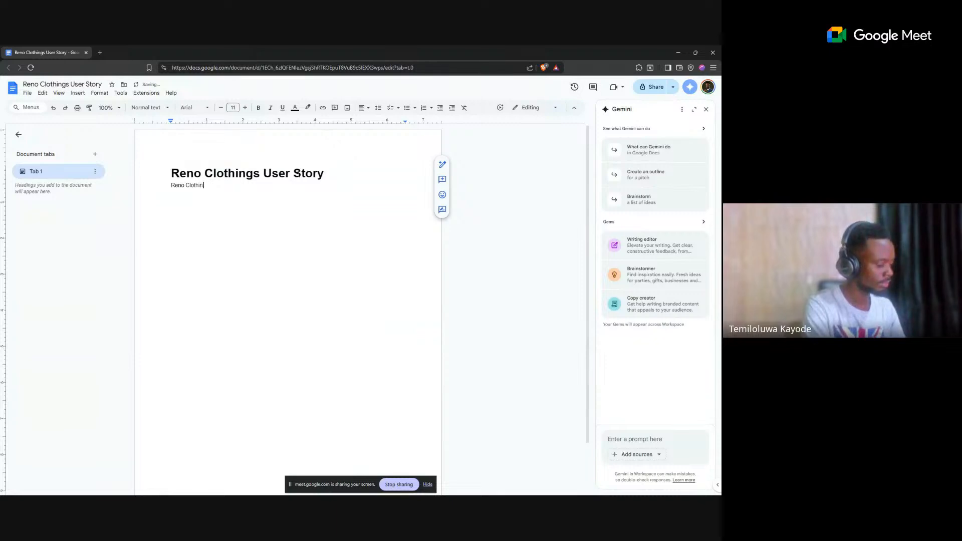
{"action": "type", "text": "gs is a mo"}
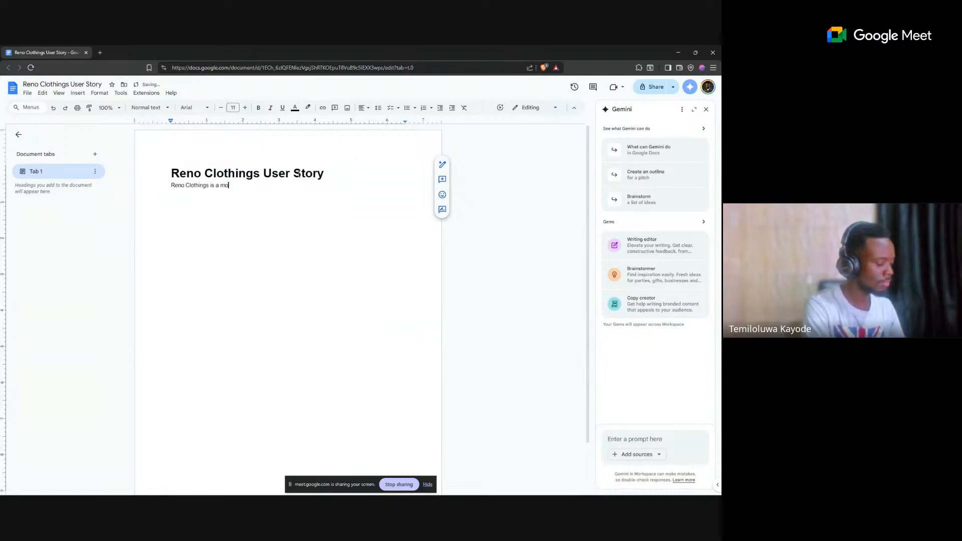
{"action": "type", "text": "bile application"}
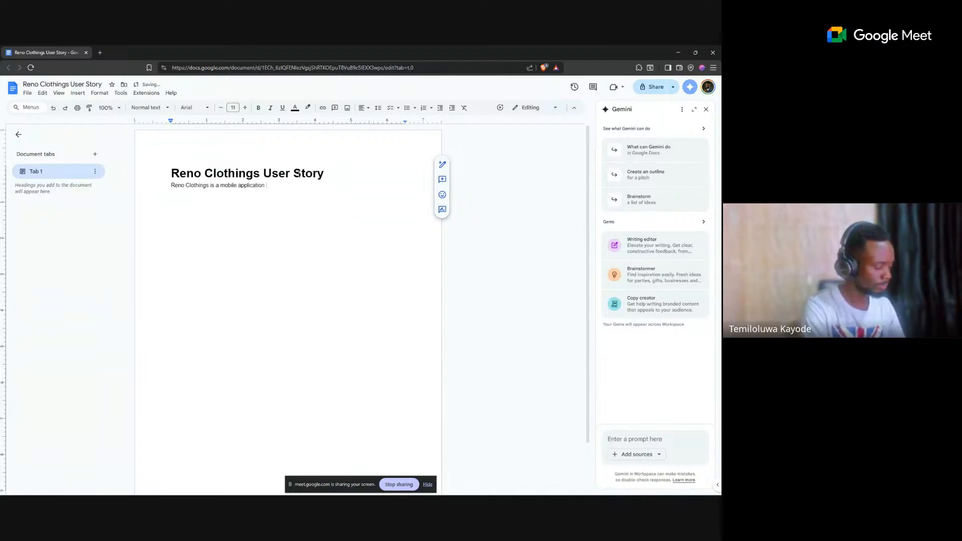
{"action": "type", "text": " that is d"}
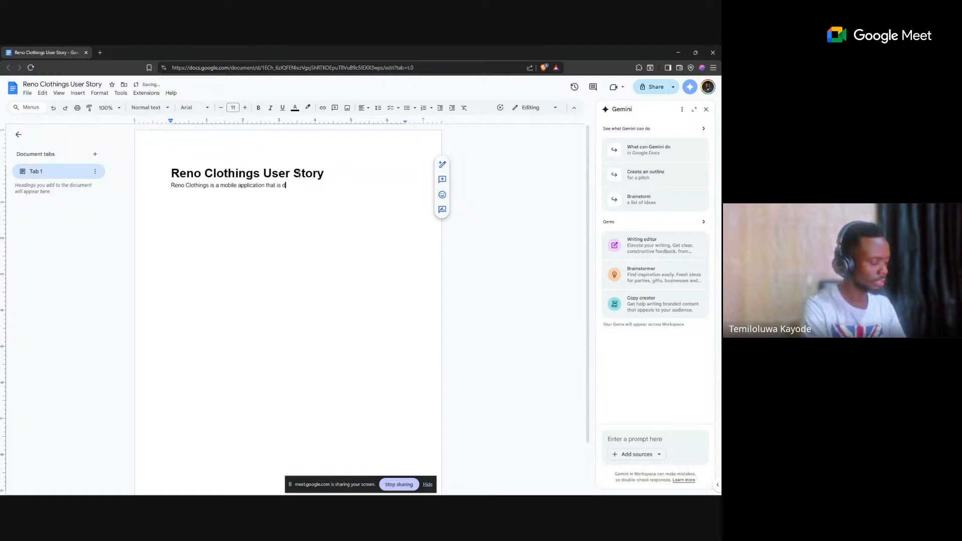
{"action": "type", "text": "esigned to "}
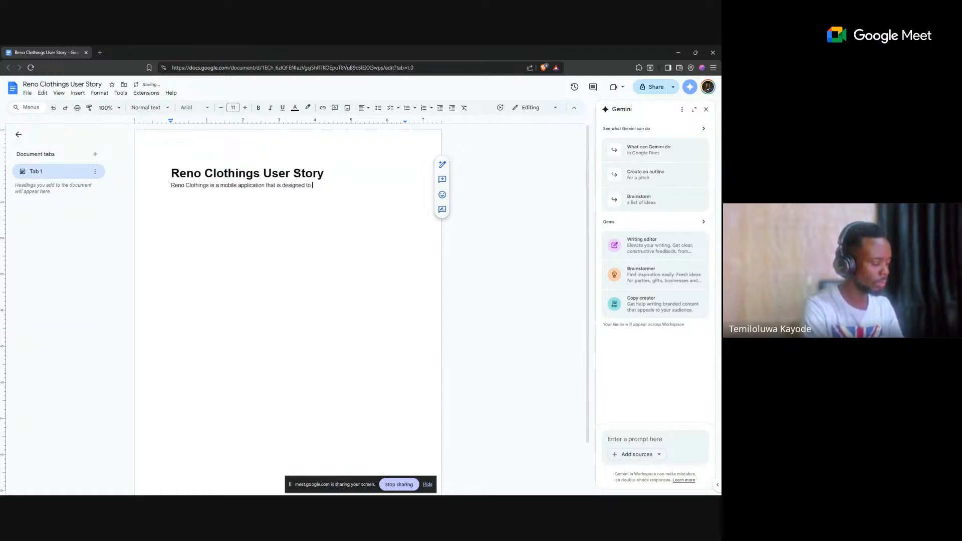
{"action": "type", "text": "make"}
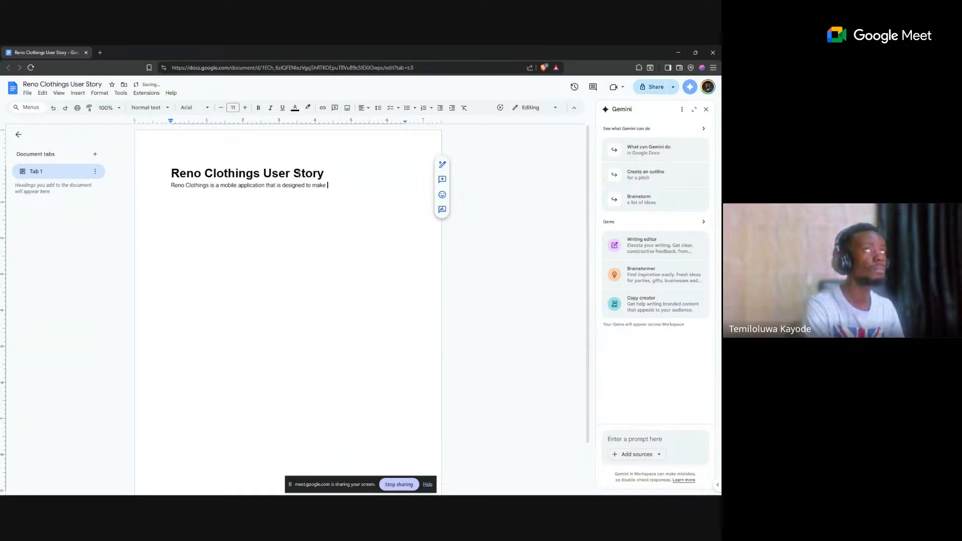
{"action": "key", "text": "BackSpace"}
{"action": "key", "text": "BackSpace"}
{"action": "key", "text": "BackSpace"}
{"action": "key", "text": "BackSpace"}
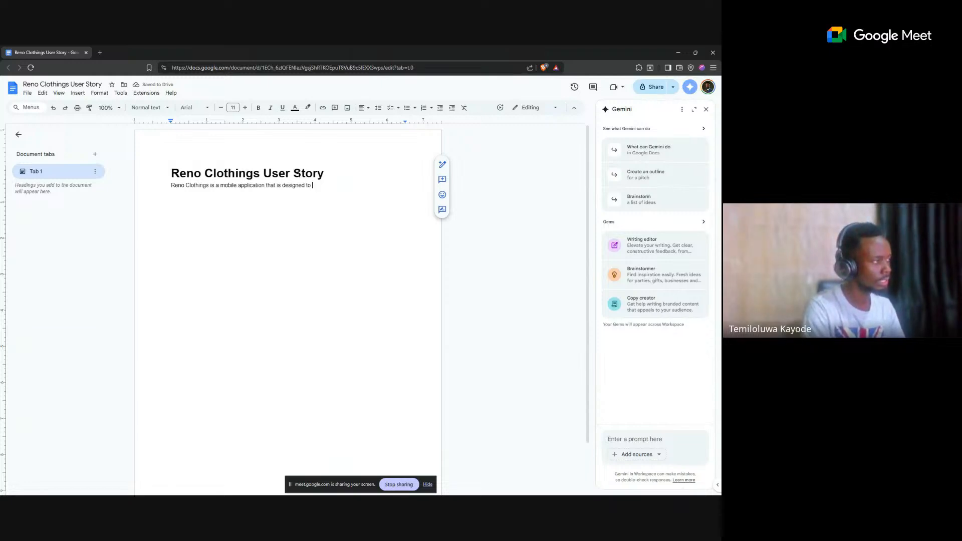
{"action": "key", "text": "ctrl+shift+Left"}
{"action": "key", "text": "ctrl+shift+Left"}
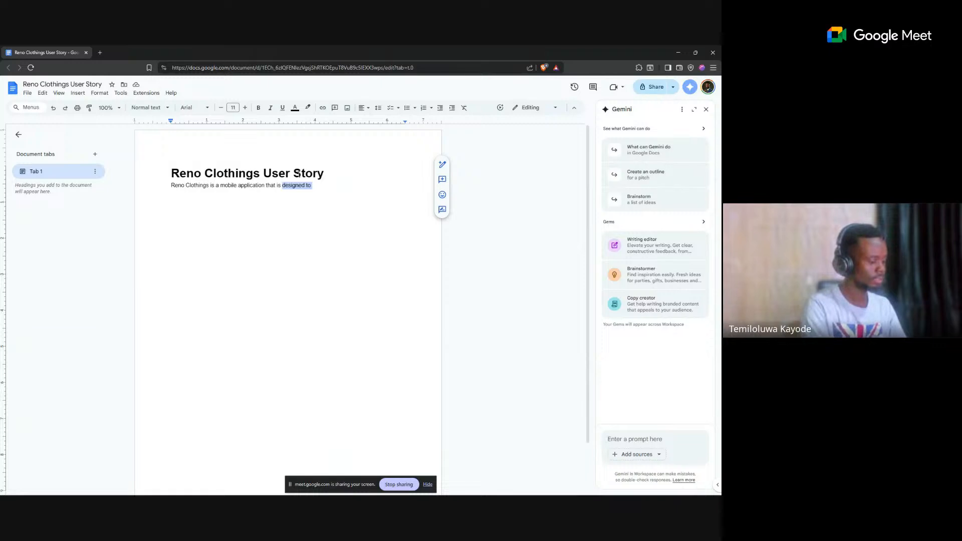
{"action": "key", "text": "BackSpace"}
{"action": "type", "text": "to "}
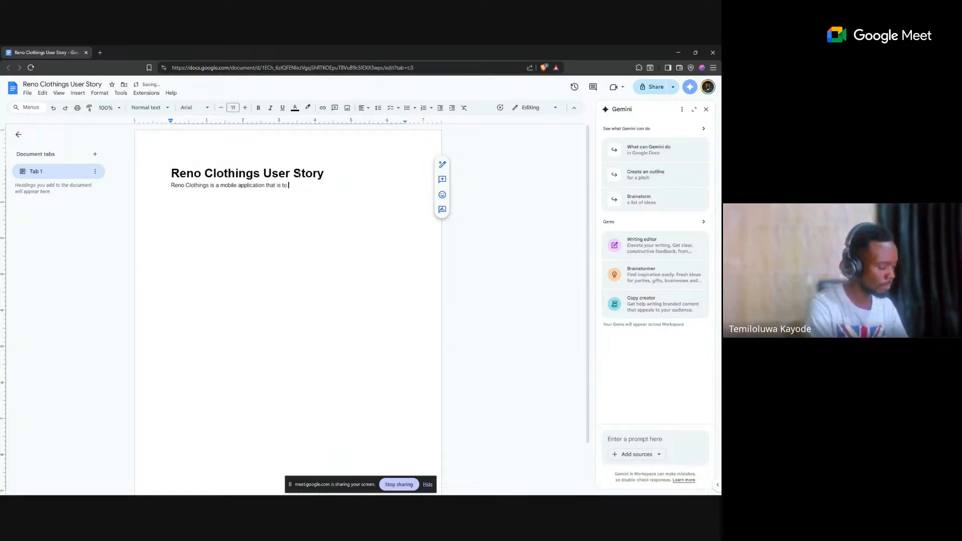
{"action": "type", "text": "make"}
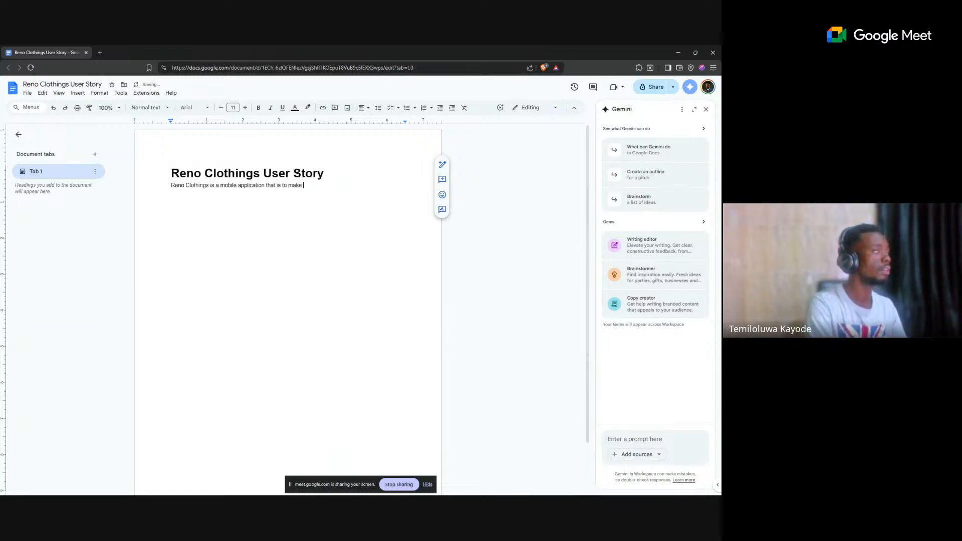
{"action": "key", "text": "BackSpace"}
{"action": "key", "text": "BackSpace"}
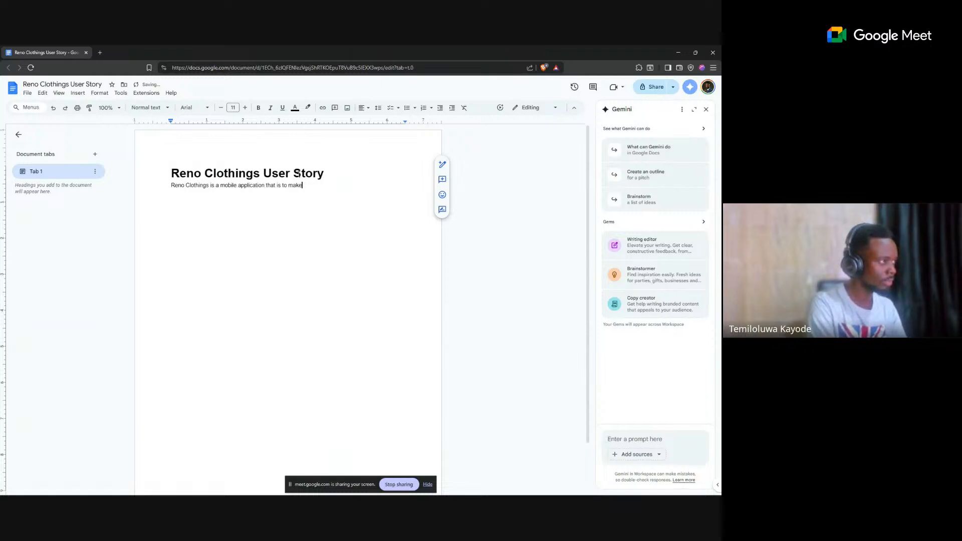
Step: Continue with 'authentic jerseys easily available for users to order via a mobile application', fixing typos
{"action": "type", "text": "authentic "}
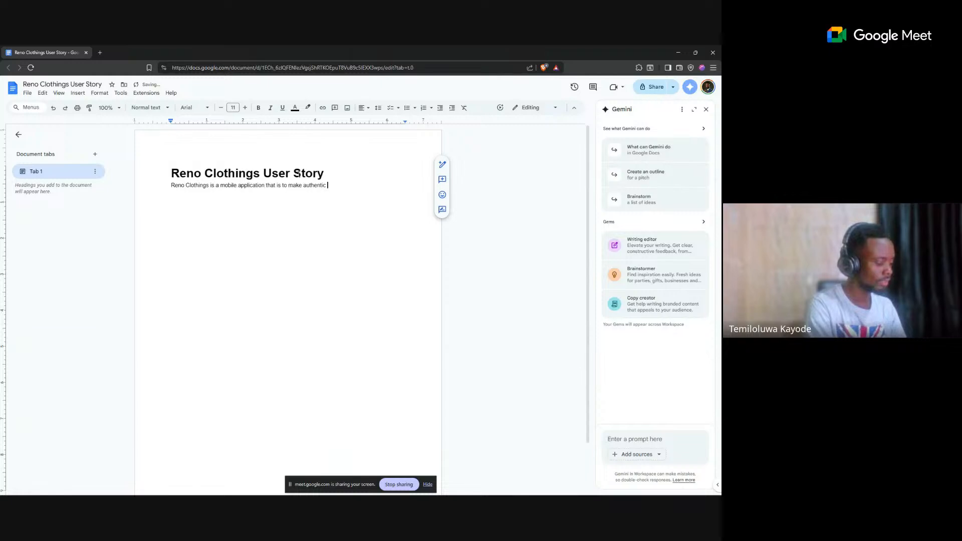
{"action": "type", "text": "je"}
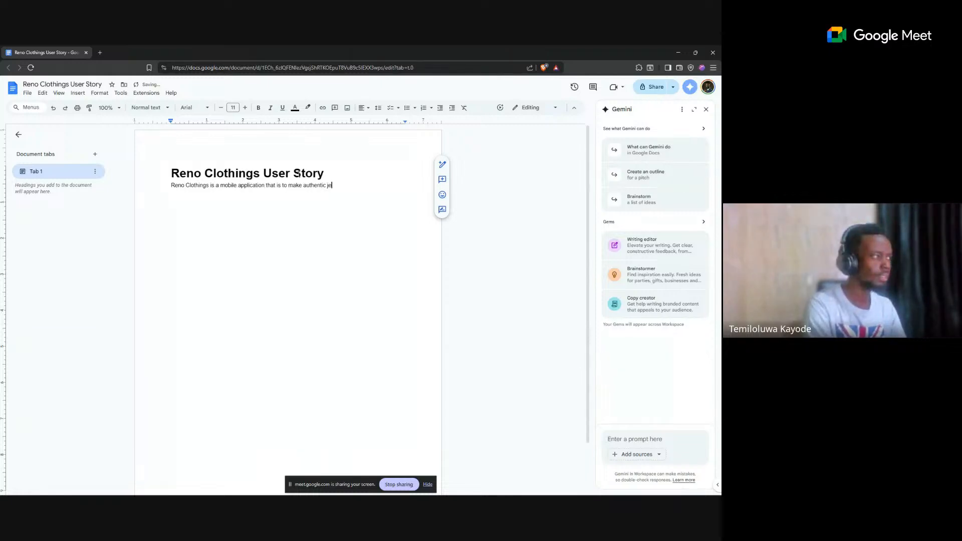
{"action": "type", "text": "rseys"}
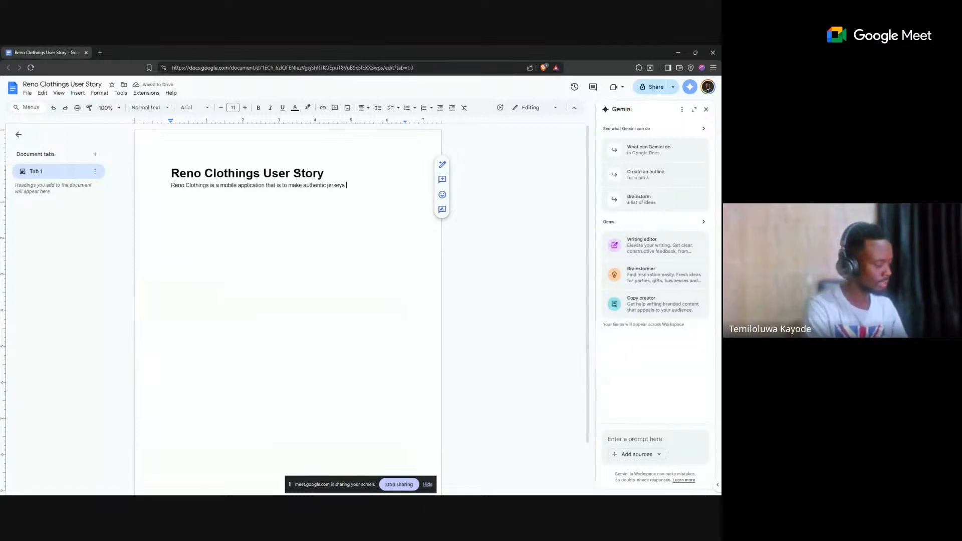
{"action": "type", "text": " available "}
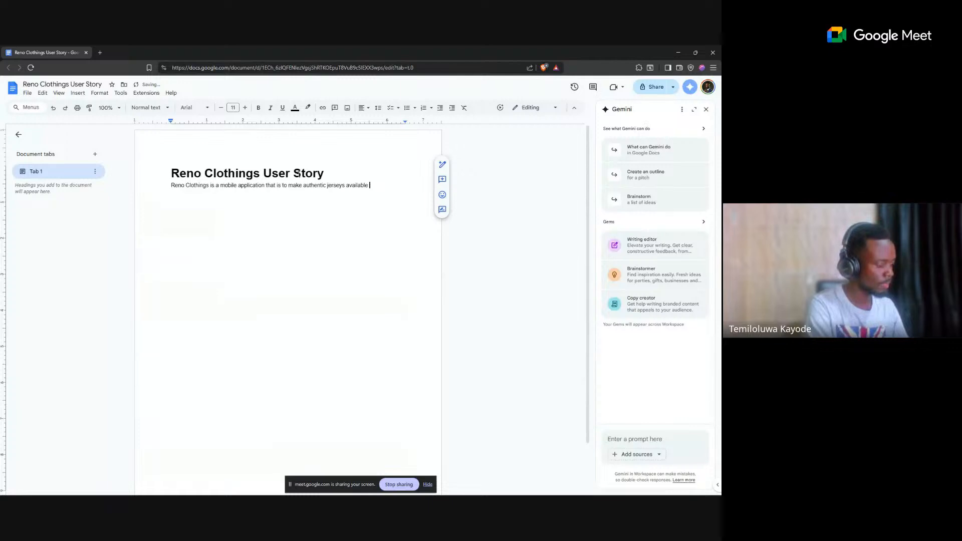
{"action": "type", "text": "for "}
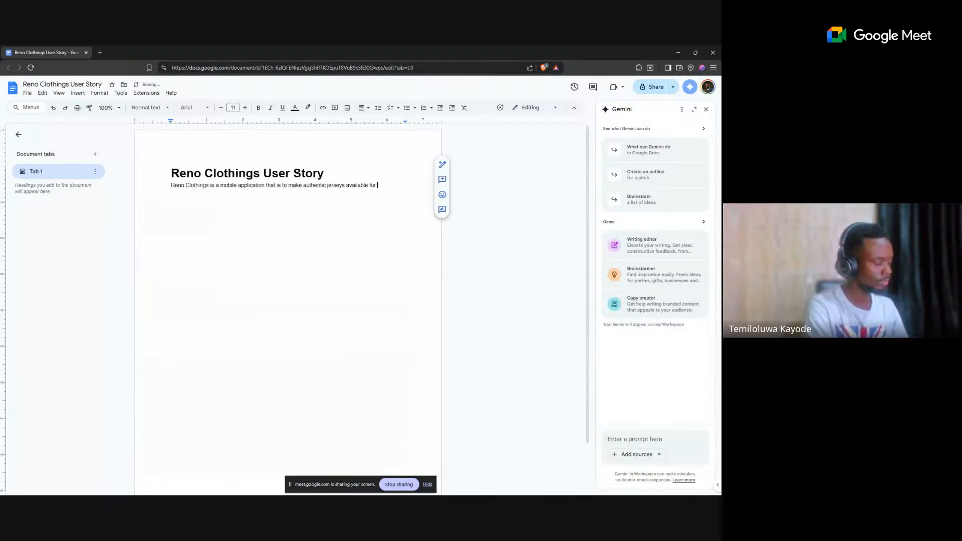
{"action": "type", "text": "user"}
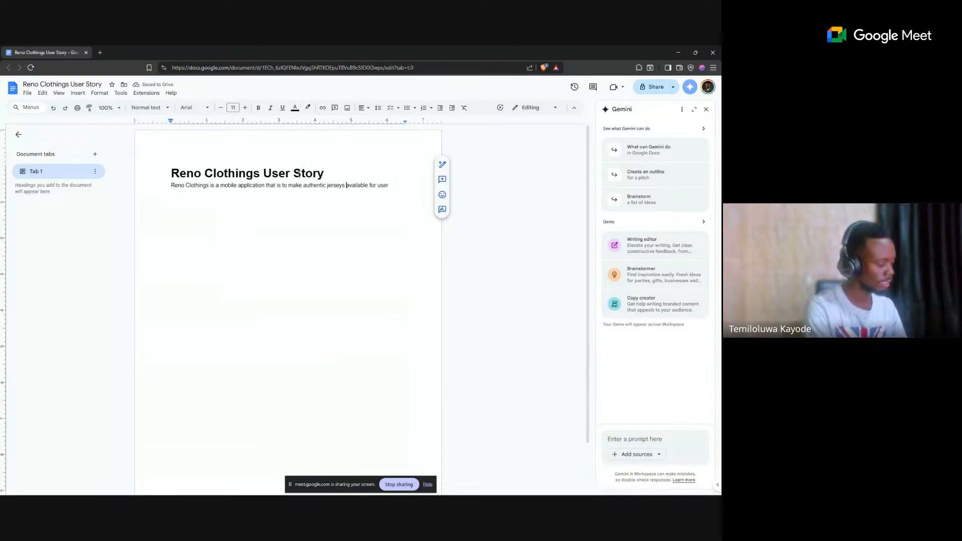
{"action": "type", "text": "easi"}
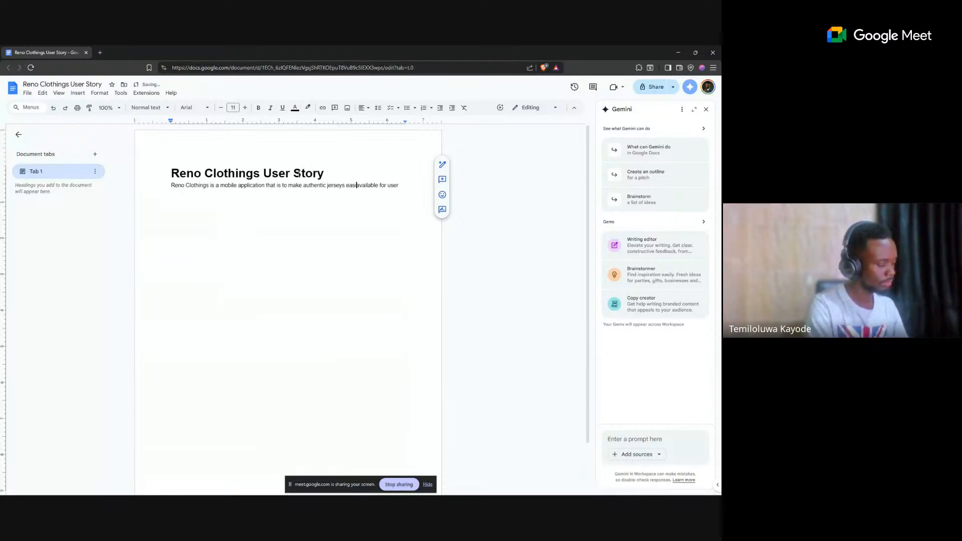
{"action": "type", "text": "l"}
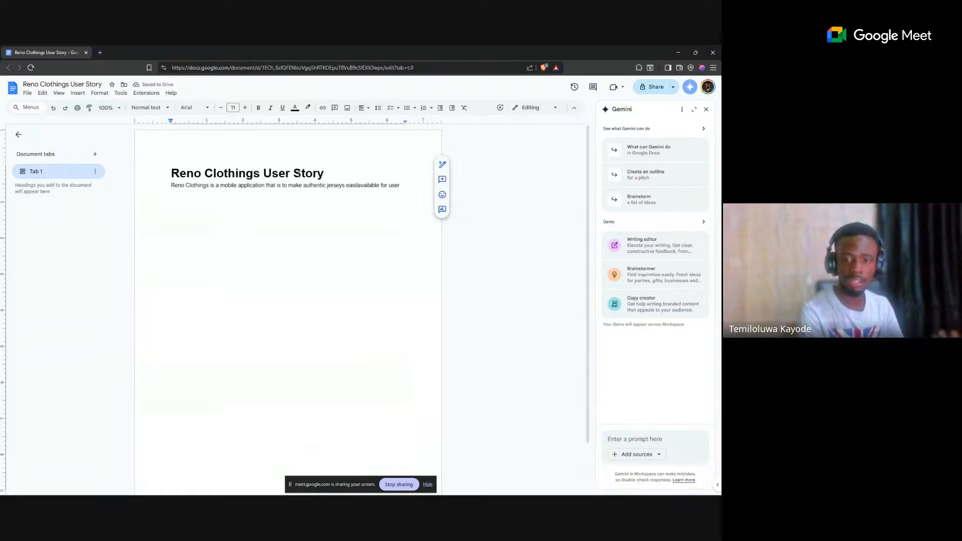
{"action": "type", "text": "y"}
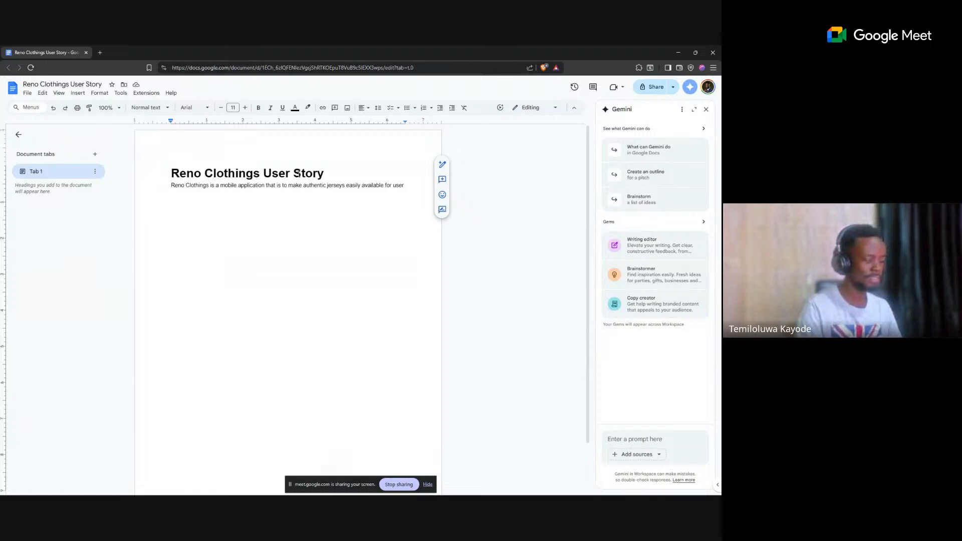
{"action": "type", "text": "to"}
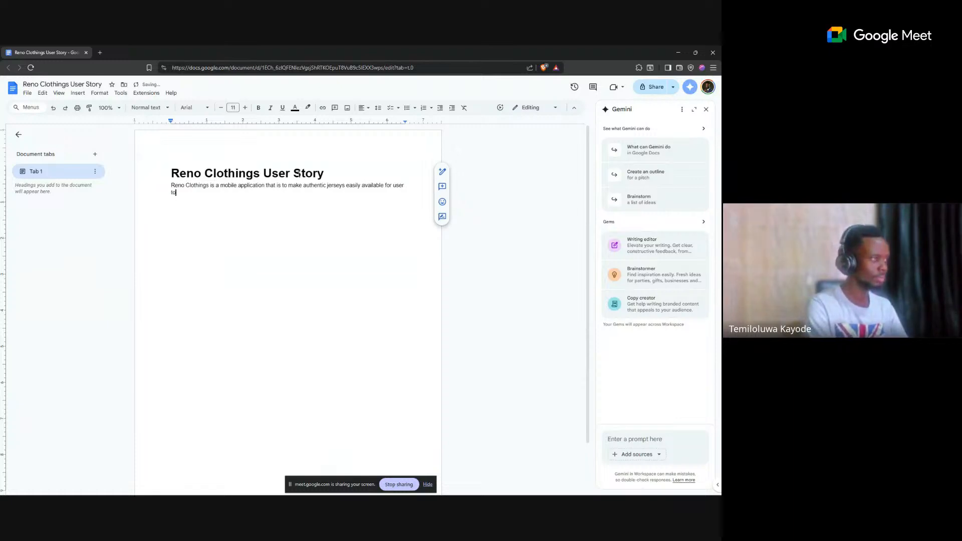
{"action": "type", "text": " order"}
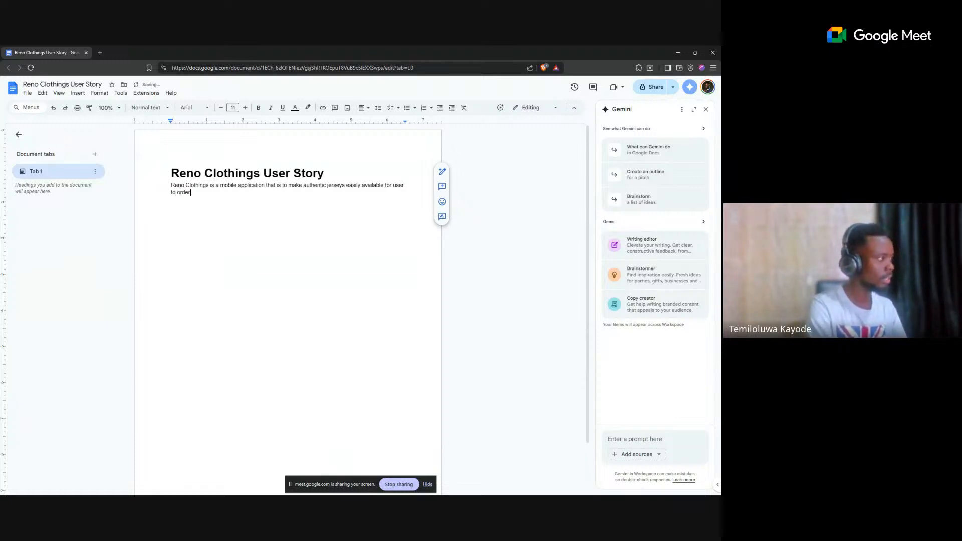
{"action": "type", "text": " onl"}
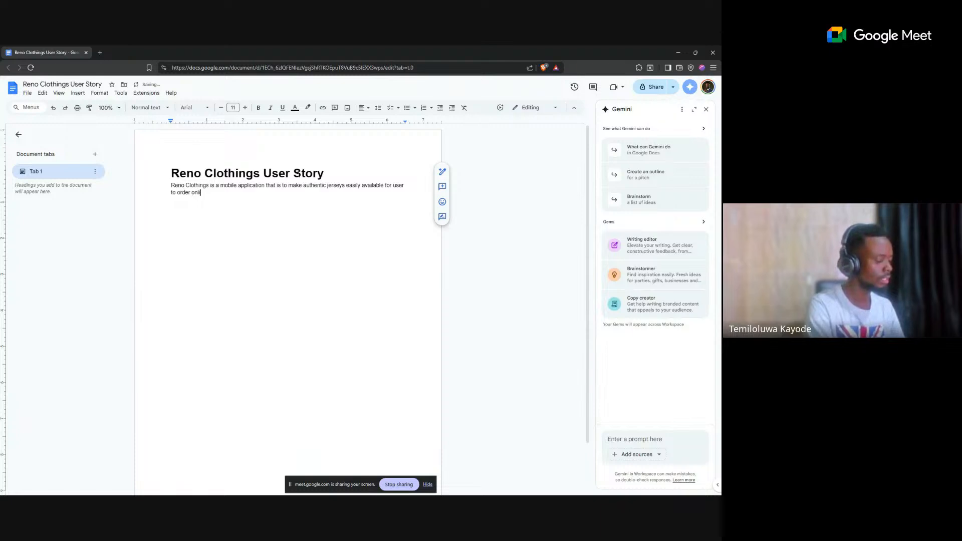
{"action": "key", "text": "BackSpace"}
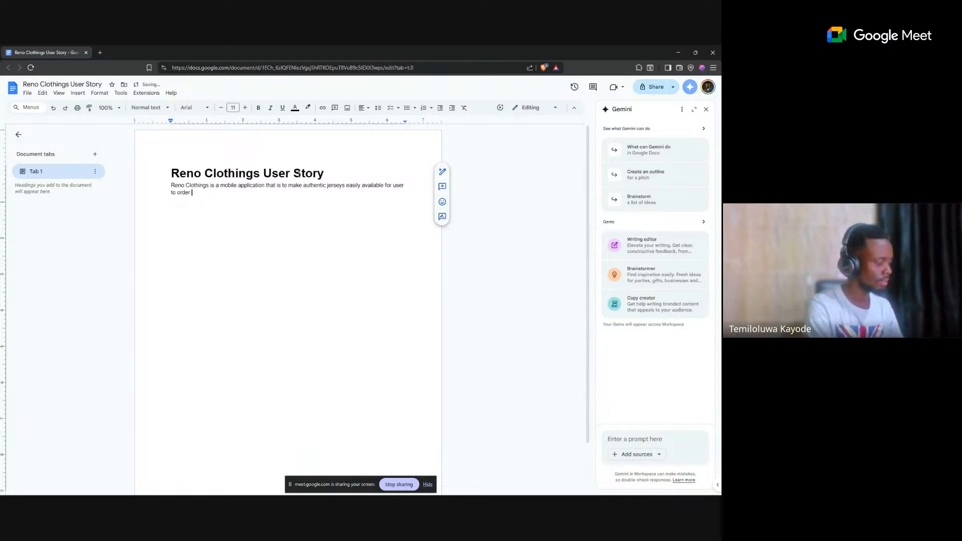
{"action": "type", "text": "via "}
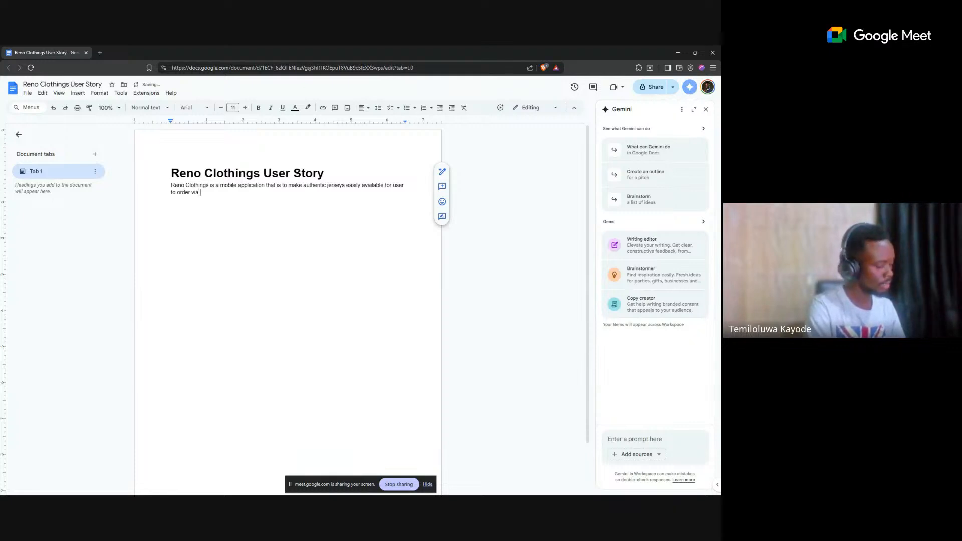
{"action": "type", "text": "a mobile ap"}
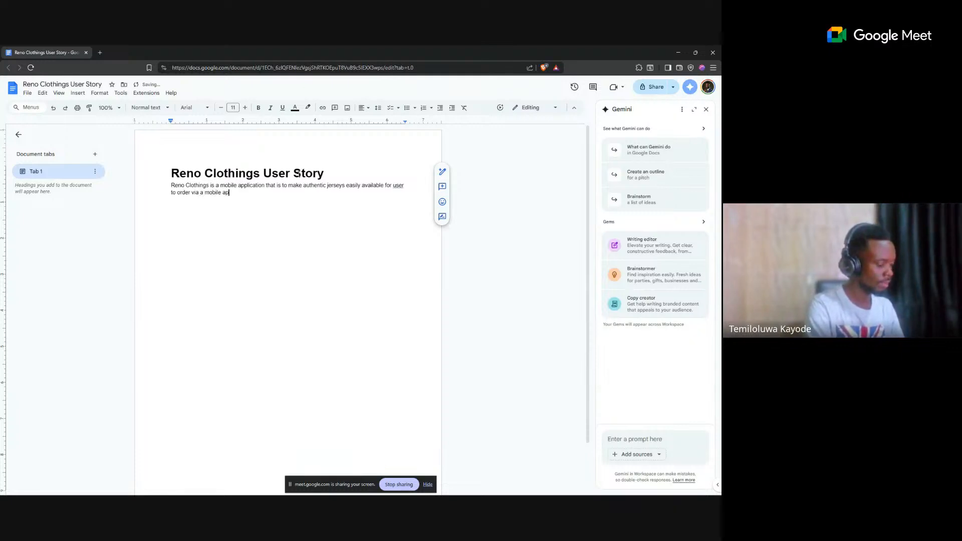
{"action": "type", "text": "plicat"}
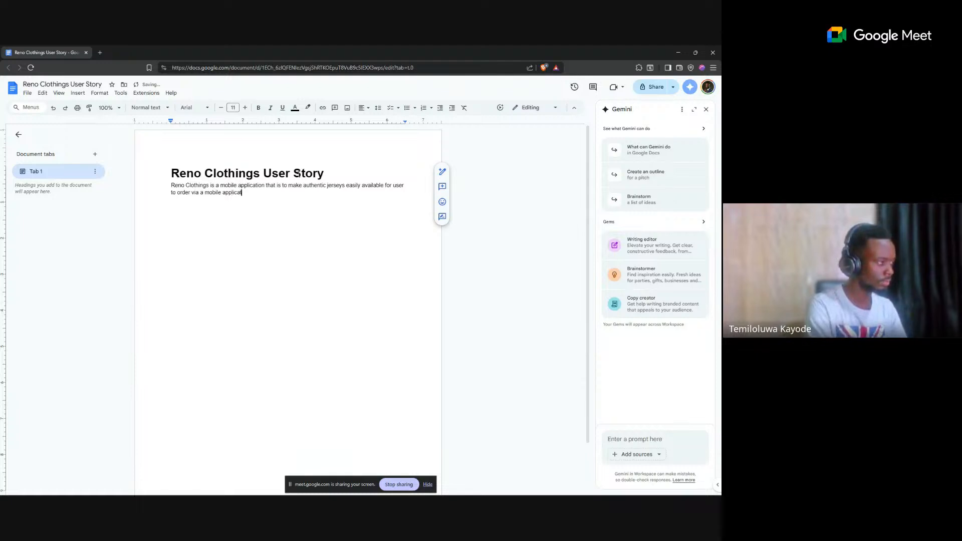
{"action": "type", "text": "ion from the "}
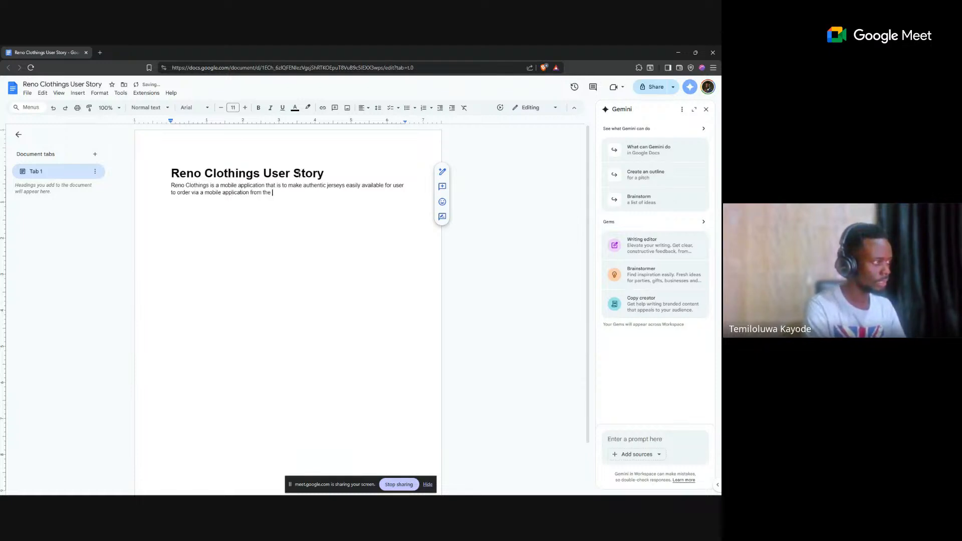
{"action": "type", "text": "comfort og"}
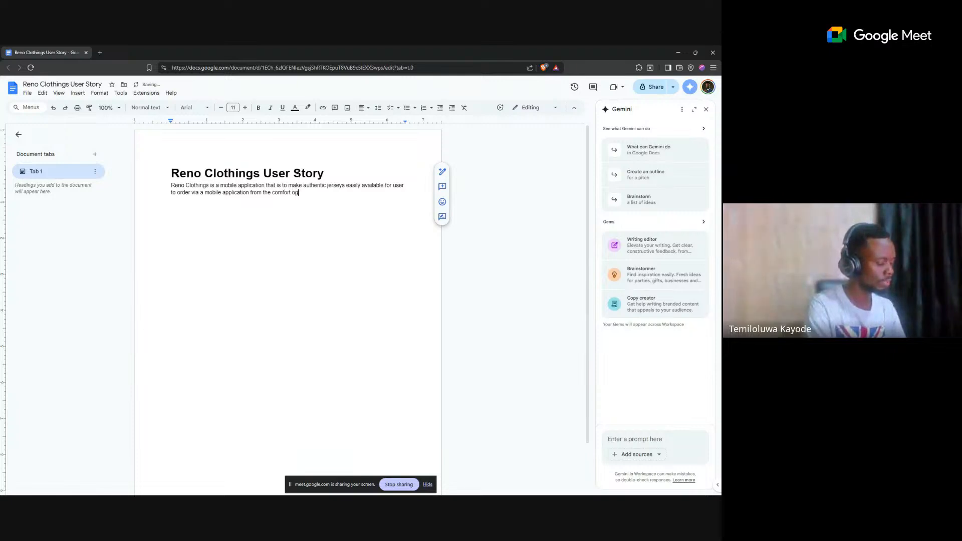
{"action": "key", "text": "BackSpace"}
{"action": "type", "text": "f the"}
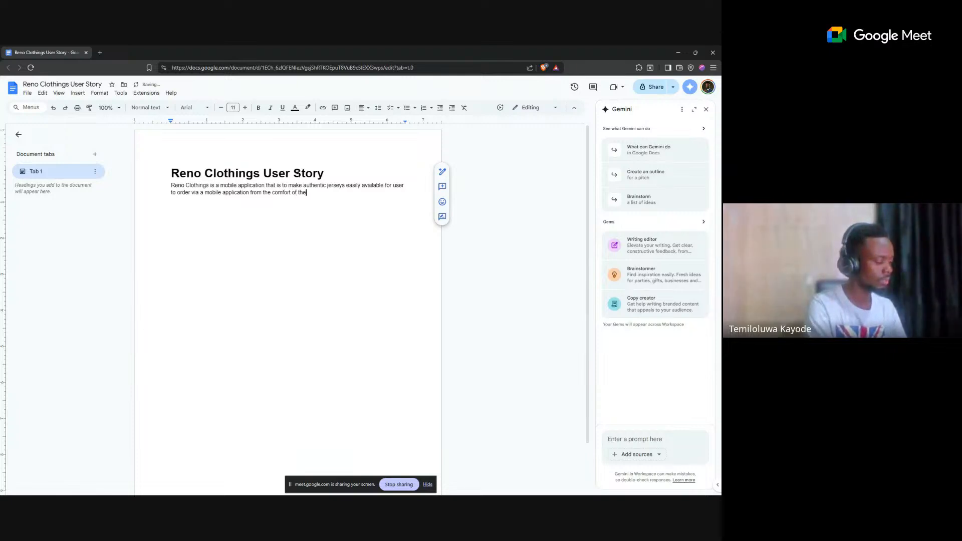
{"action": "type", "text": "ir homes"}
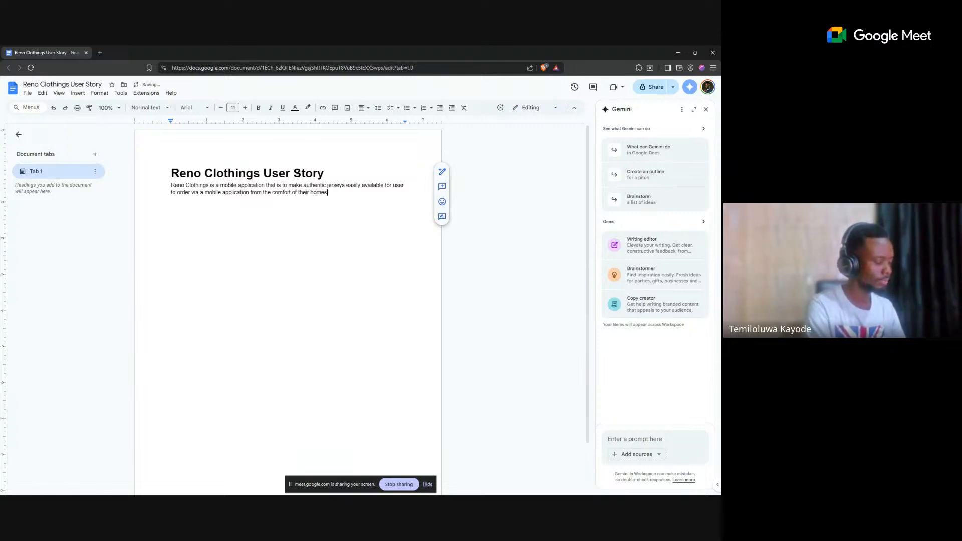
{"action": "key", "text": "ctrl+shift+Left"}
{"action": "key", "text": "ctrl+shift+Left"}
{"action": "key", "text": "ctrl+shift+Left"}
{"action": "key", "text": "ctrl+shift+Left"}
{"action": "key", "text": "ctrl+shift+Left"}
{"action": "key", "text": "ctrl+shift+Left"}
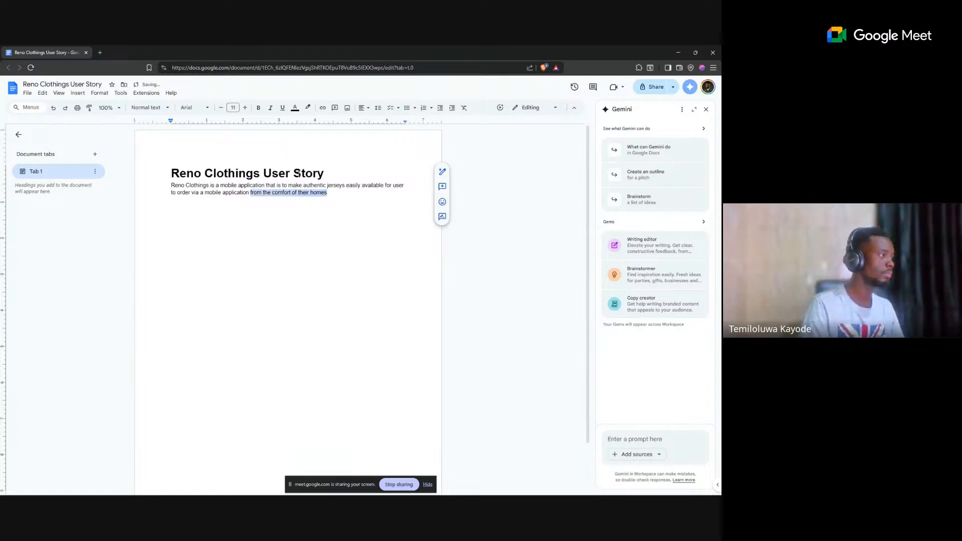
{"action": "key", "text": "BackSpace"}
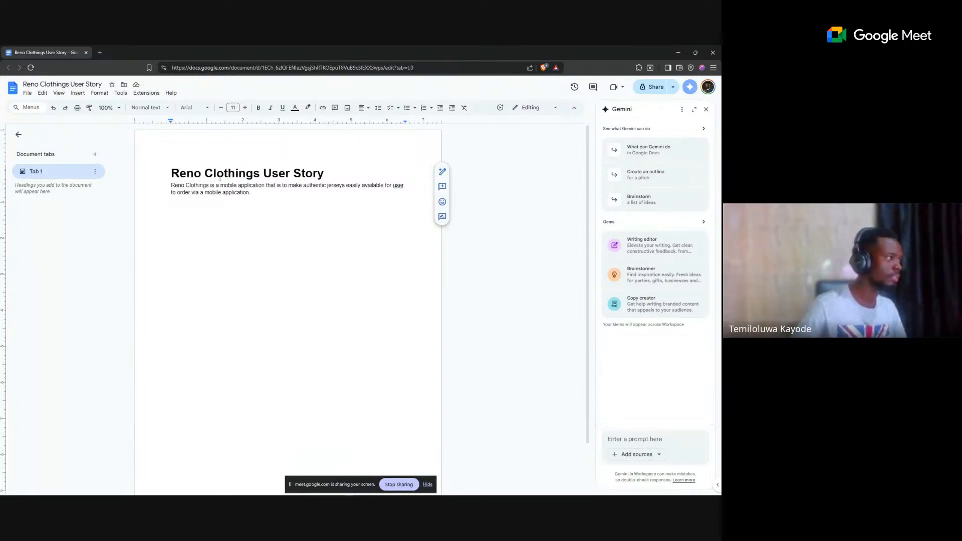
Step: Replace 'Clothings' with 'App' in both the heading and the document name
{"action": "left_click_drag", "start_coordinate": [206, 177], "coordinate": [260, 177]}
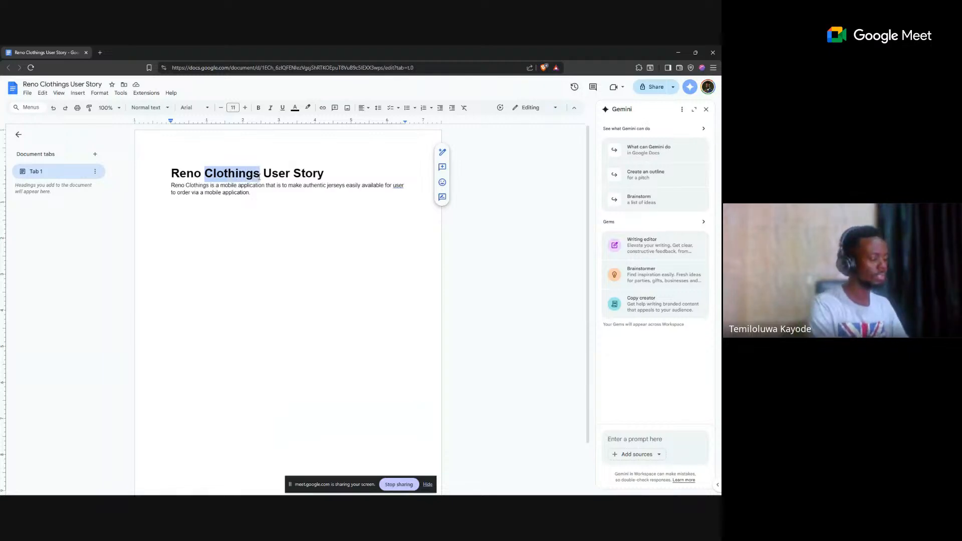
{"action": "type", "text": "App"}
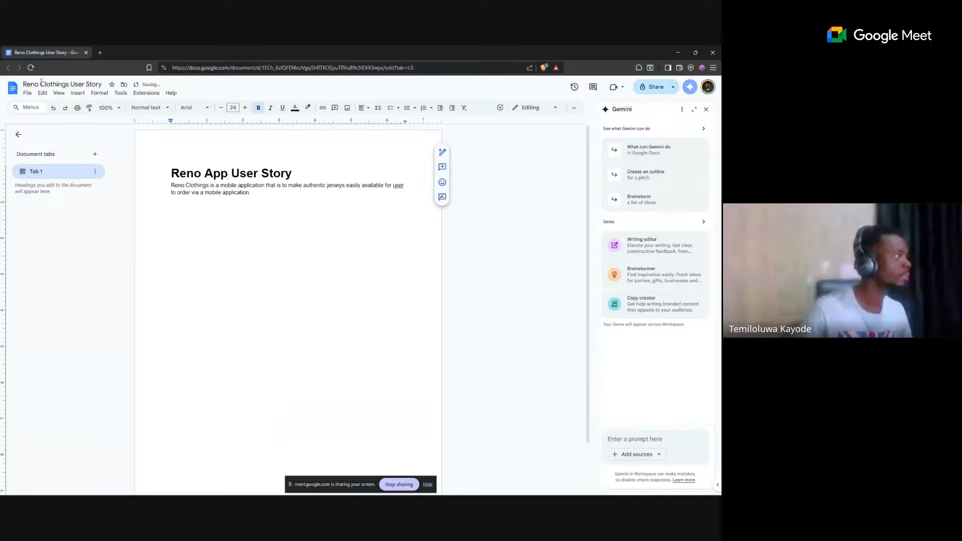
{"action": "left_click_drag", "start_coordinate": [41, 82], "coordinate": [71, 81]}
{"action": "type", "text": "App"}
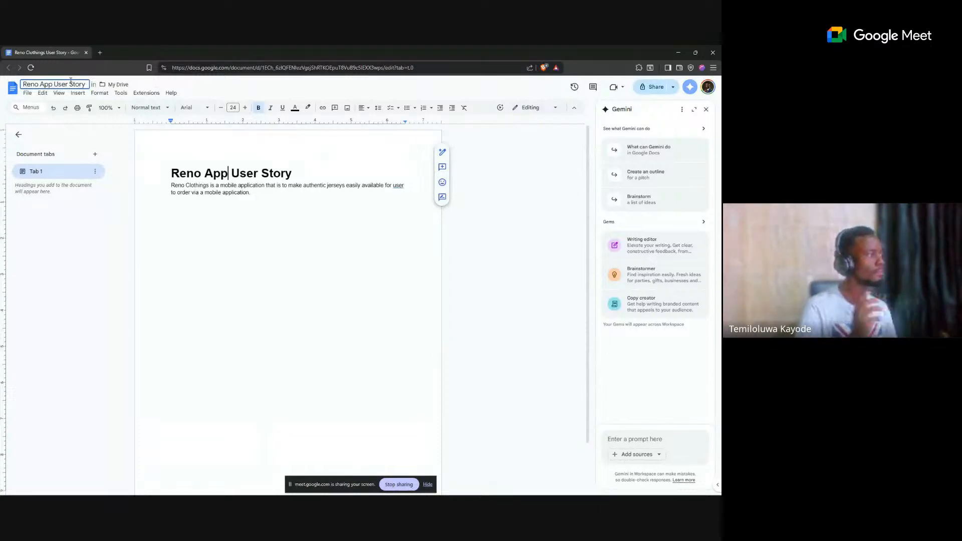
{"action": "key", "text": "ctrl+a"}
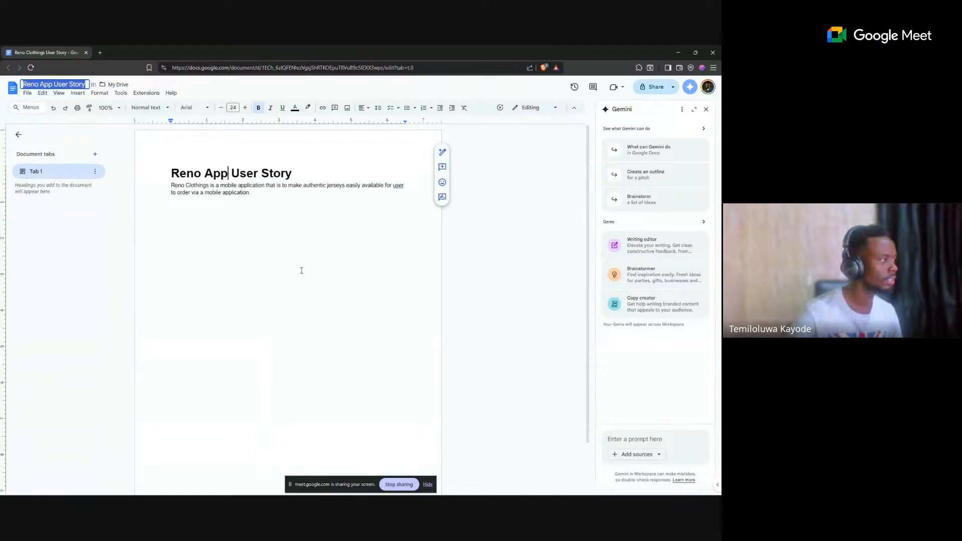
Step: Commit the new name and add space after every paragraph in the document
{"action": "left_click", "coordinate": [313, 198]}
{"action": "key", "text": "ctrl+a"}
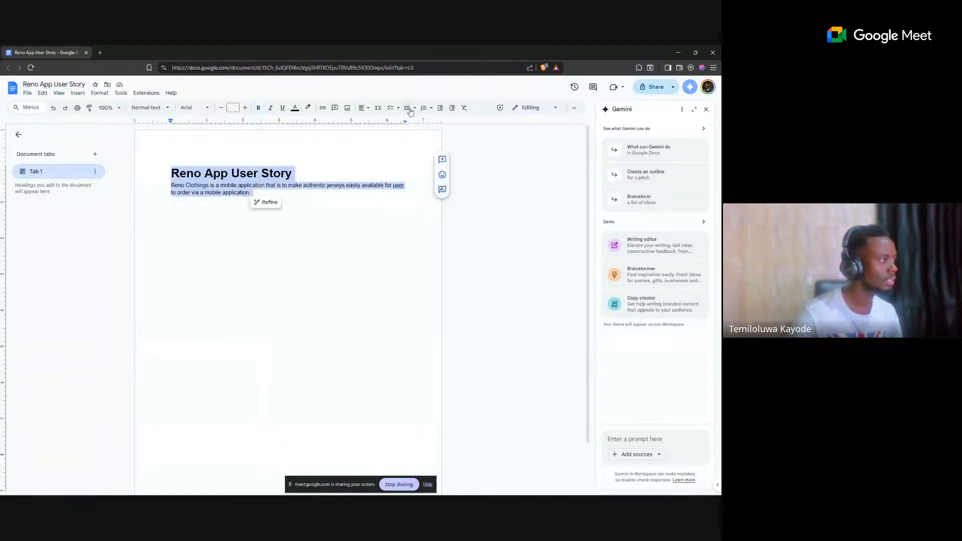
{"action": "left_click", "coordinate": [378, 108]}
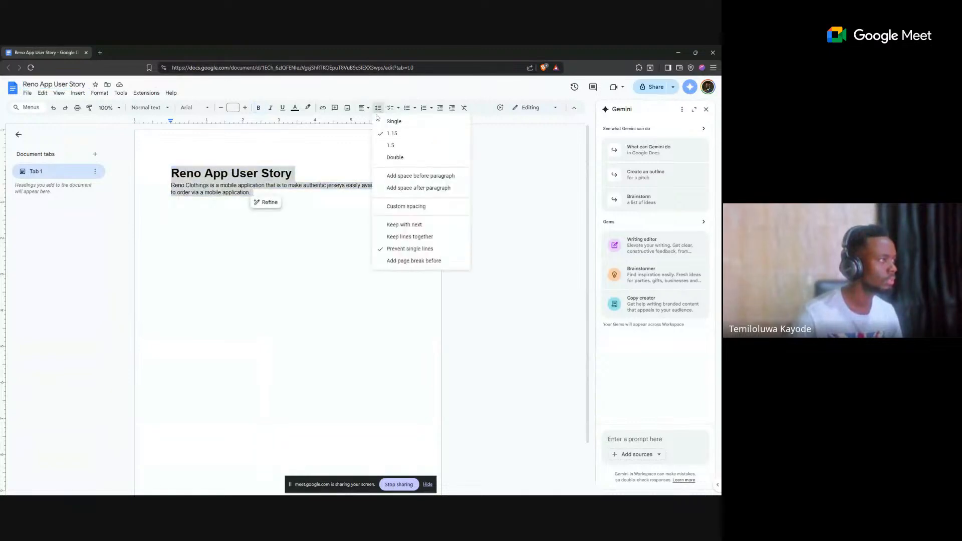
{"action": "left_click", "coordinate": [400, 191]}
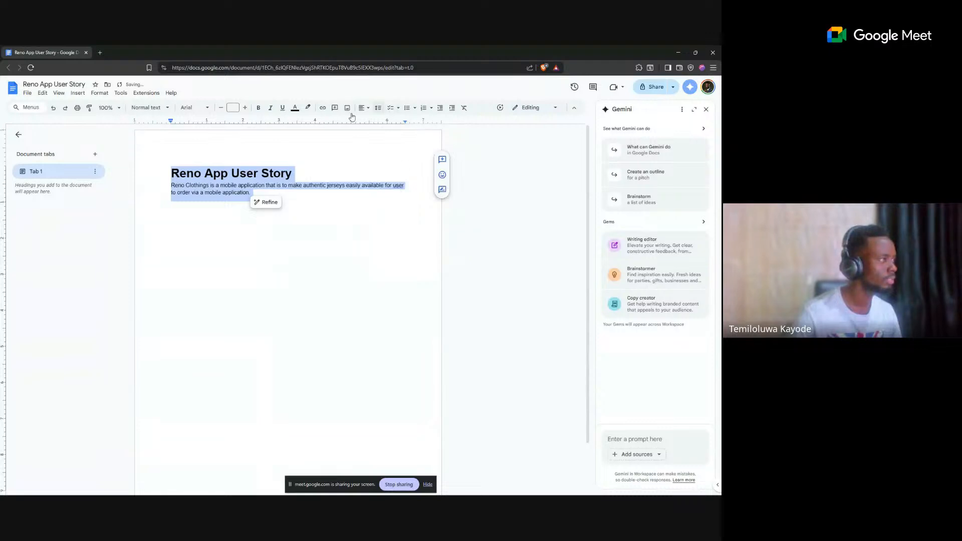
Step: Add a bold 'Overview:' label on a new line below the title
{"action": "left_click", "coordinate": [322, 182]}
{"action": "key", "text": "Return"}
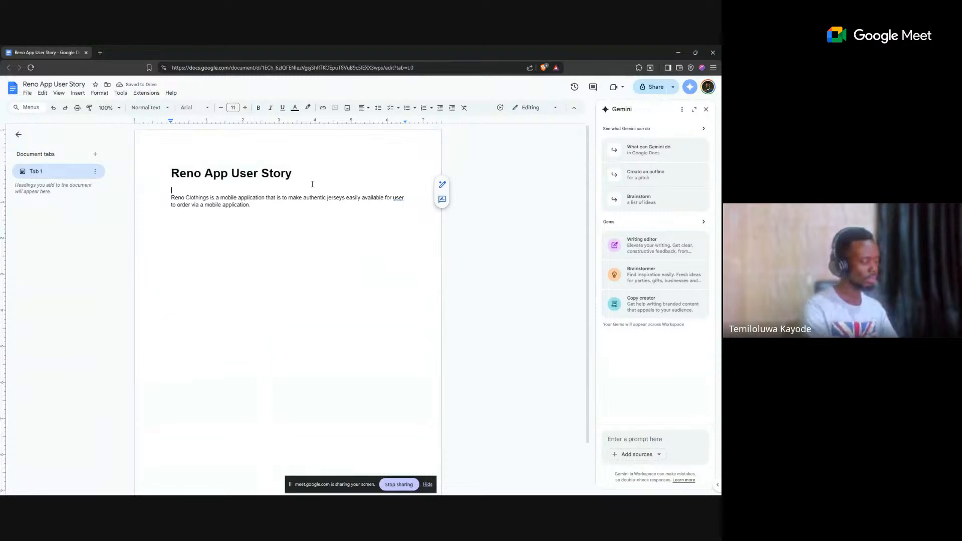
{"action": "type", "text": "Overview:"}
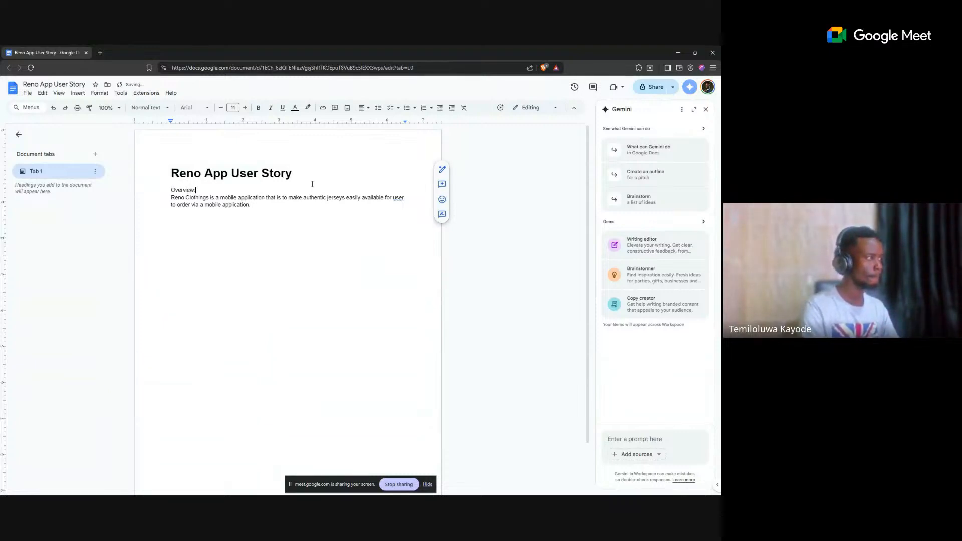
{"action": "key", "text": "shift+Home"}
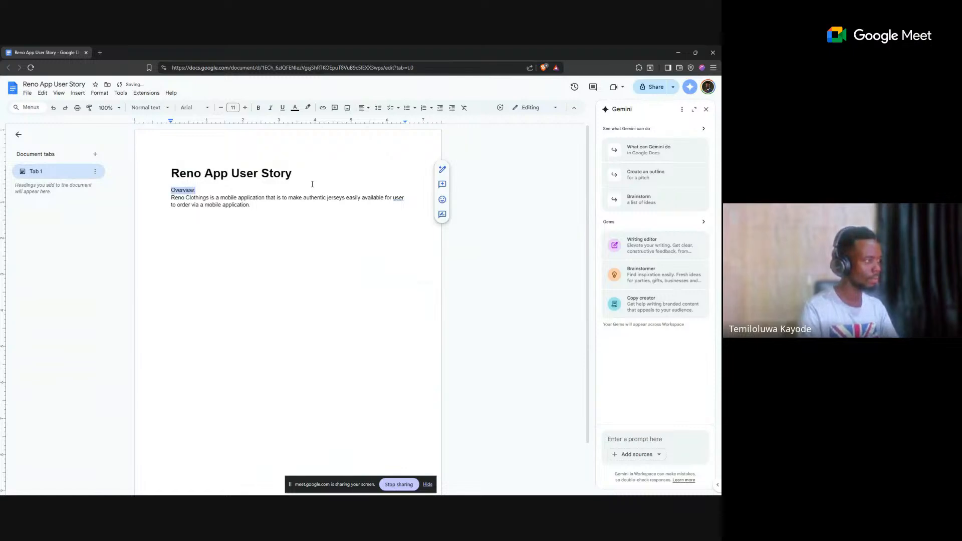
{"action": "key", "text": "ctrl+b"}
{"action": "key", "text": "Down"}
Step: Set the whole document's line spacing to 1.5
{"action": "key", "text": "ctrl+a"}
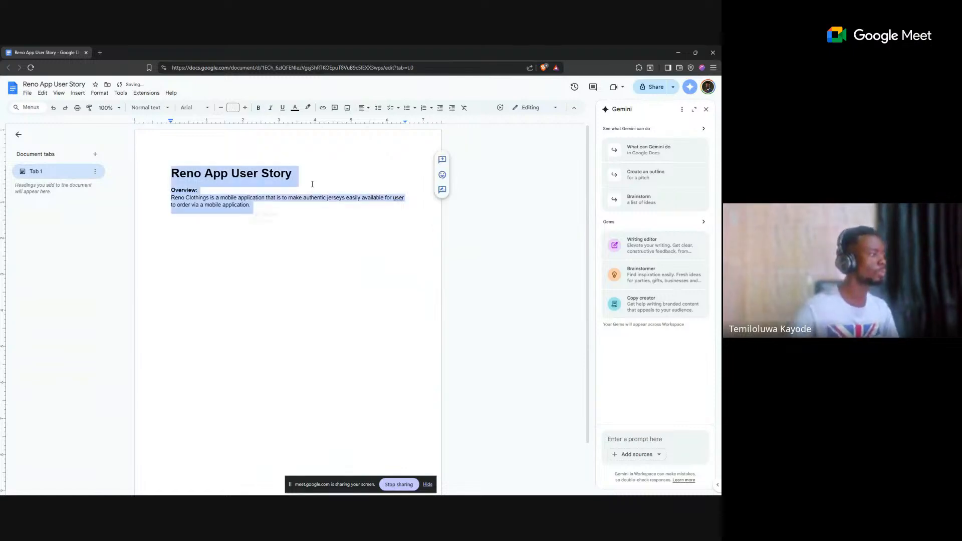
{"action": "left_click", "coordinate": [376, 108]}
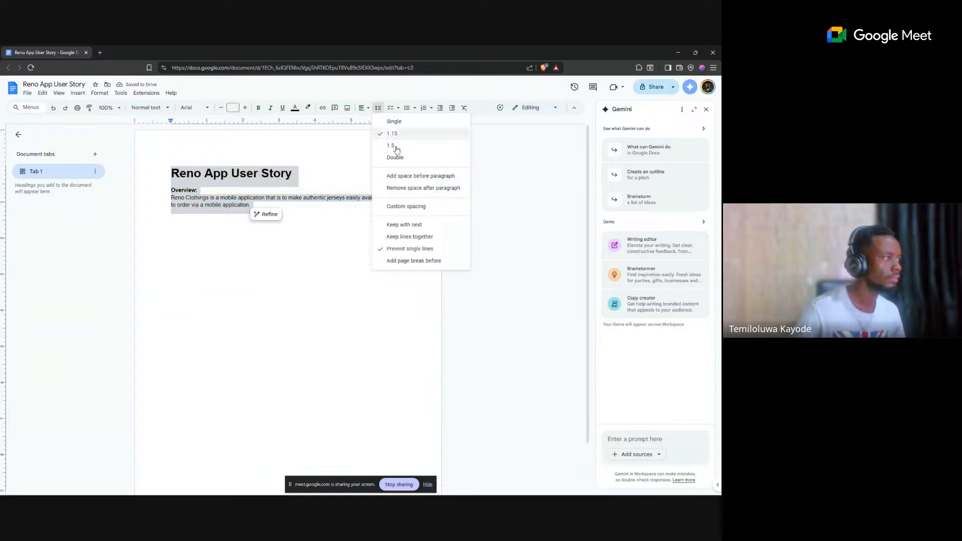
{"action": "left_click", "coordinate": [410, 147]}
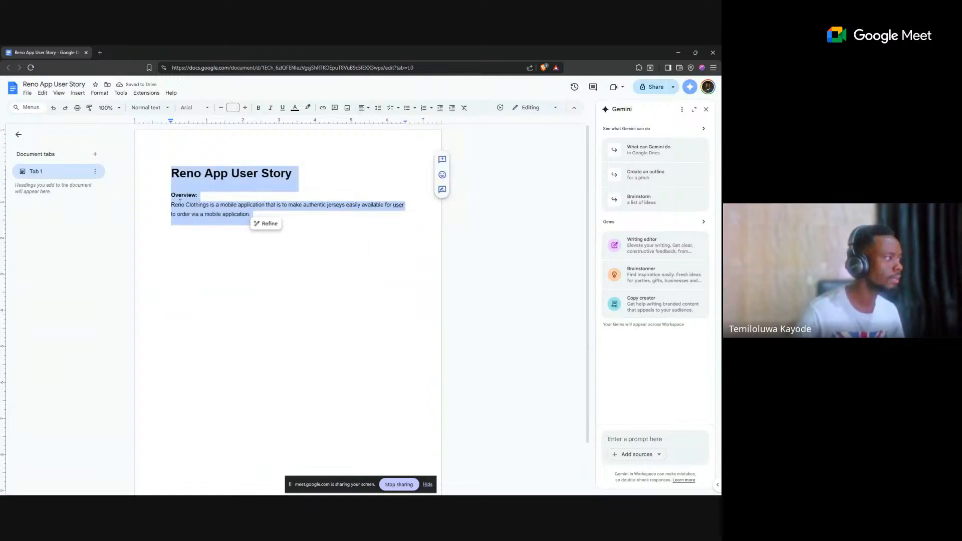
{"action": "left_click_drag", "start_coordinate": [199, 196], "coordinate": [169, 196]}
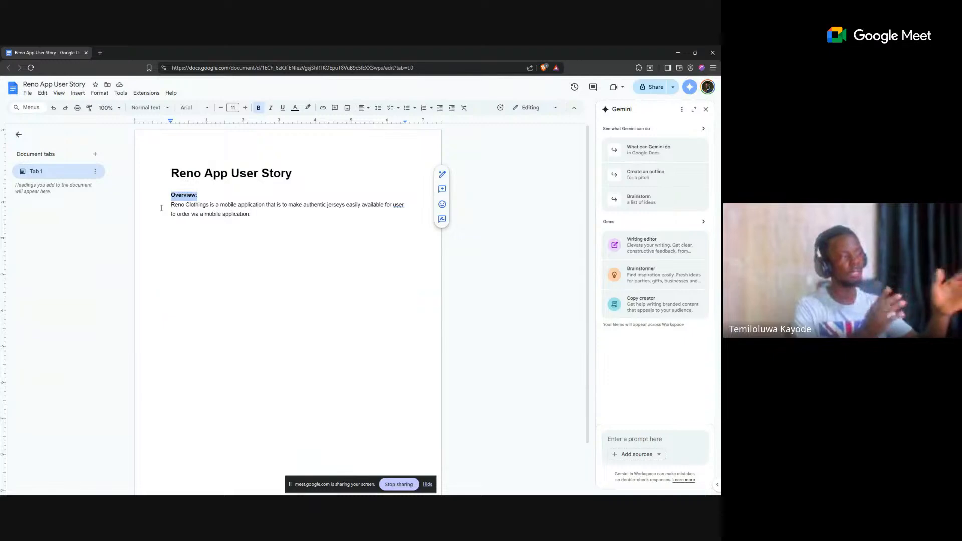
Step: Set the 'Overview:' label and the body paragraph to 12 pt
{"action": "left_click", "coordinate": [245, 108]}
{"action": "left_click", "coordinate": [245, 107]}
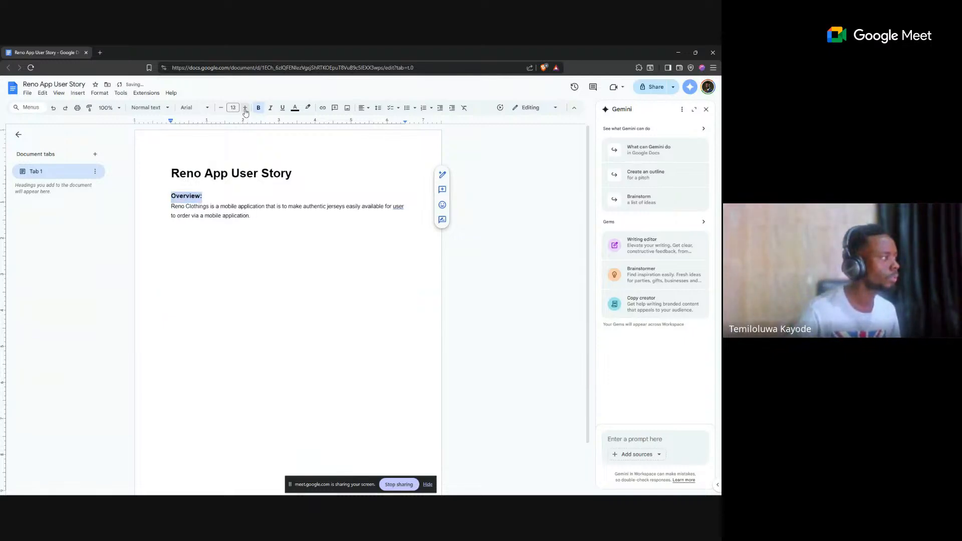
{"action": "left_click", "coordinate": [245, 107]}
{"action": "left_click", "coordinate": [221, 107]}
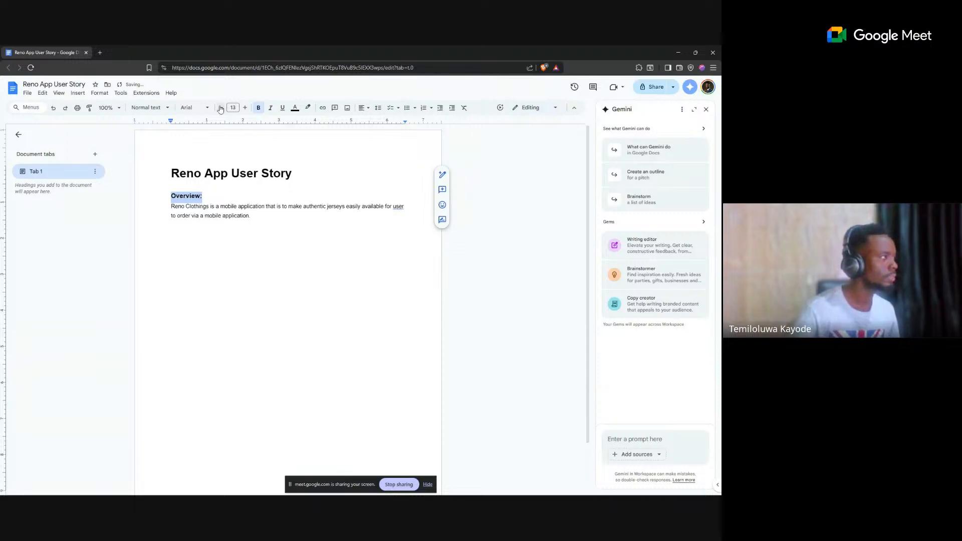
{"action": "left_click", "coordinate": [220, 107]}
{"action": "left_click", "coordinate": [263, 237]}
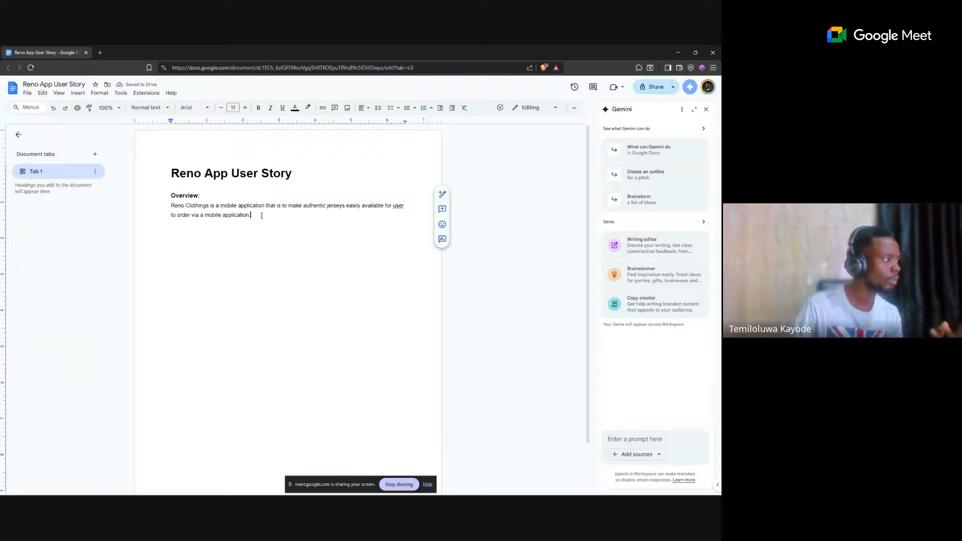
{"action": "left_click_drag", "start_coordinate": [261, 216], "coordinate": [171, 206]}
{"action": "left_click", "coordinate": [245, 108]}
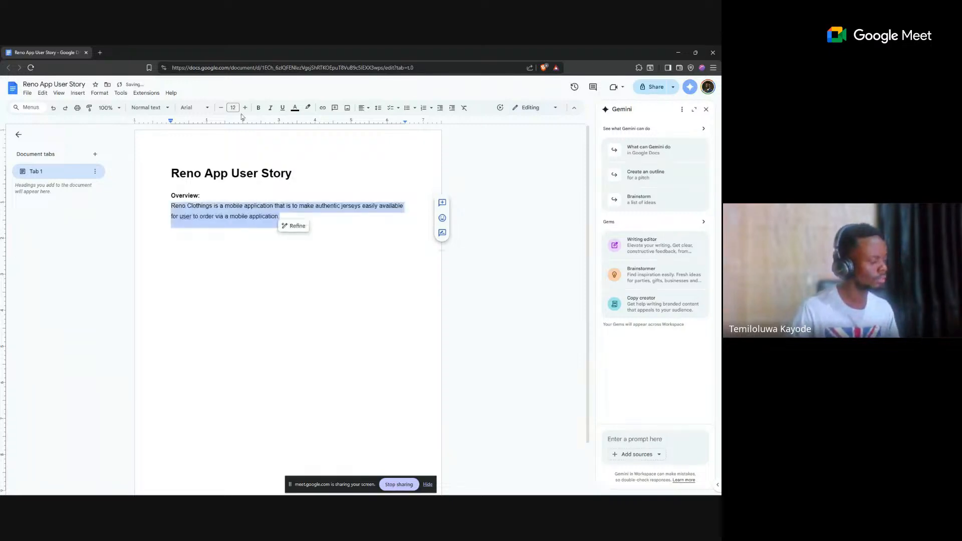
Step: Switch the whole document to Albert Sans and close the Gemini side panel
{"action": "key", "text": "ctrl+a"}
{"action": "left_click", "coordinate": [199, 108]}
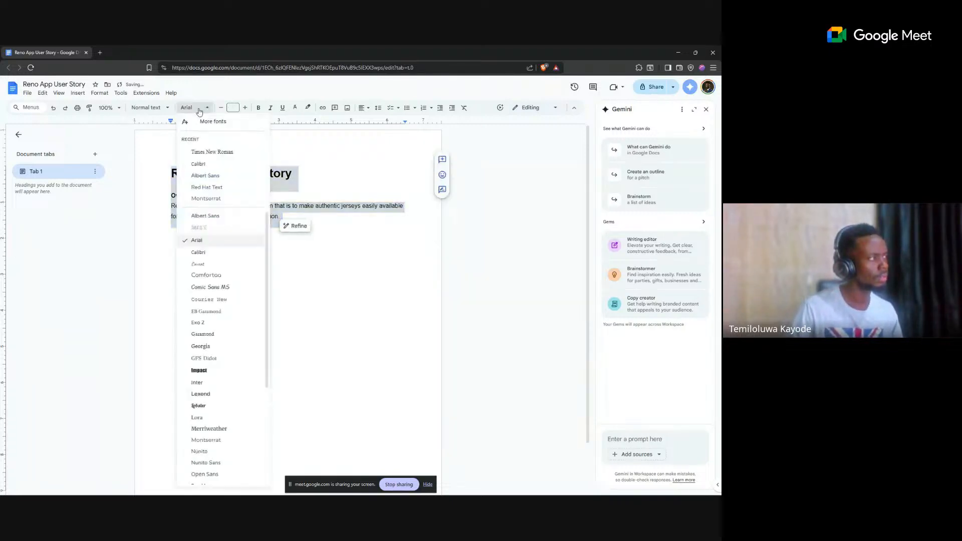
{"action": "mouse_move", "coordinate": [211, 180]}
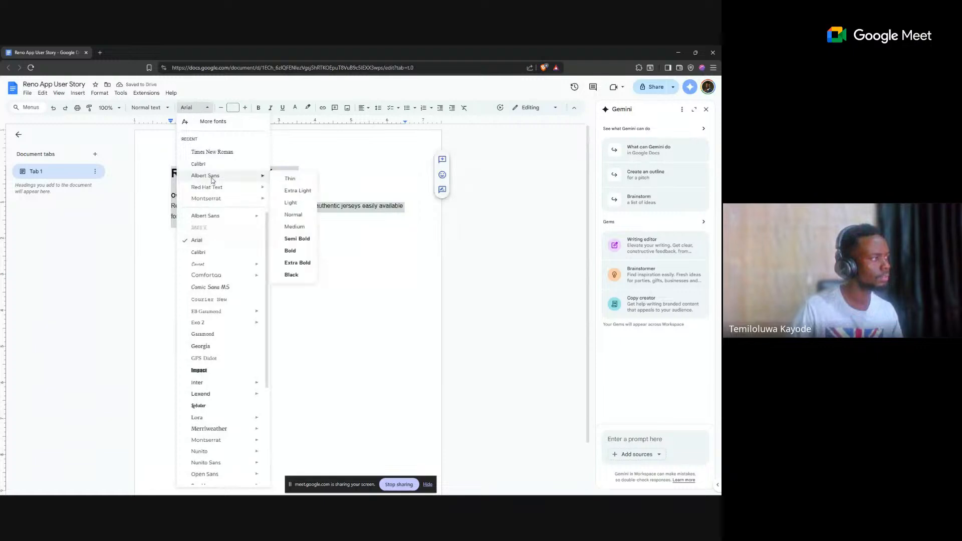
{"action": "left_click", "coordinate": [212, 179]}
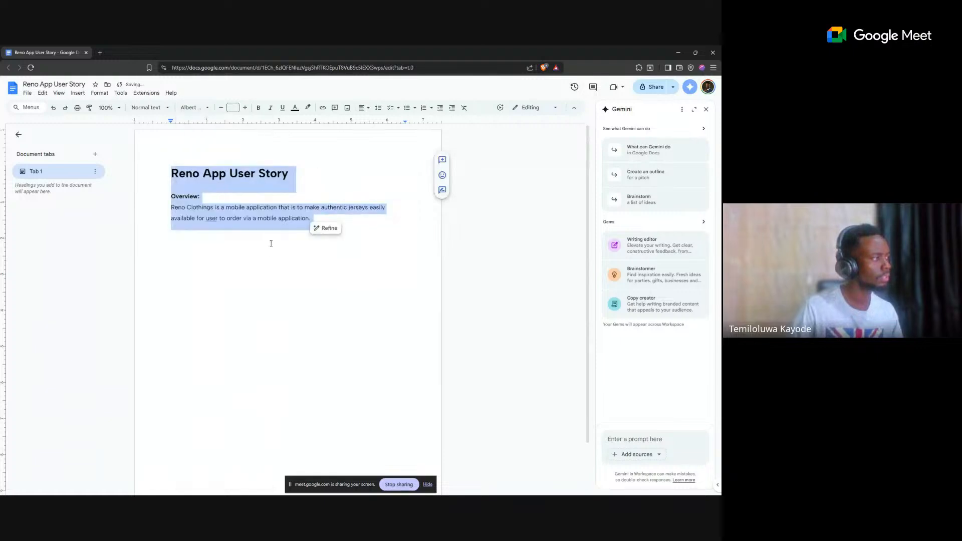
{"action": "left_click", "coordinate": [288, 232]}
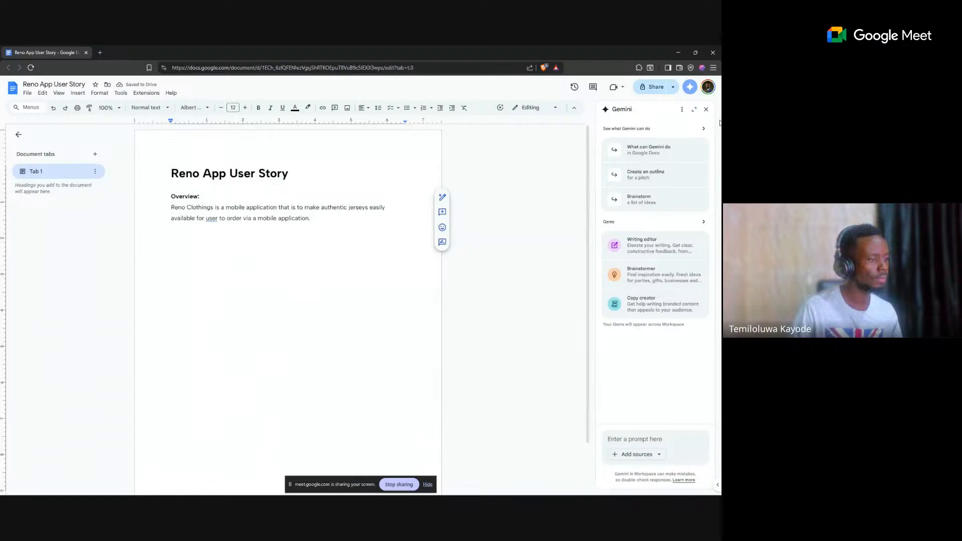
{"action": "left_click", "coordinate": [707, 112]}
Step: Delete 'Clothings' from the overview sentence
{"action": "key", "text": "ctrl+plus"}
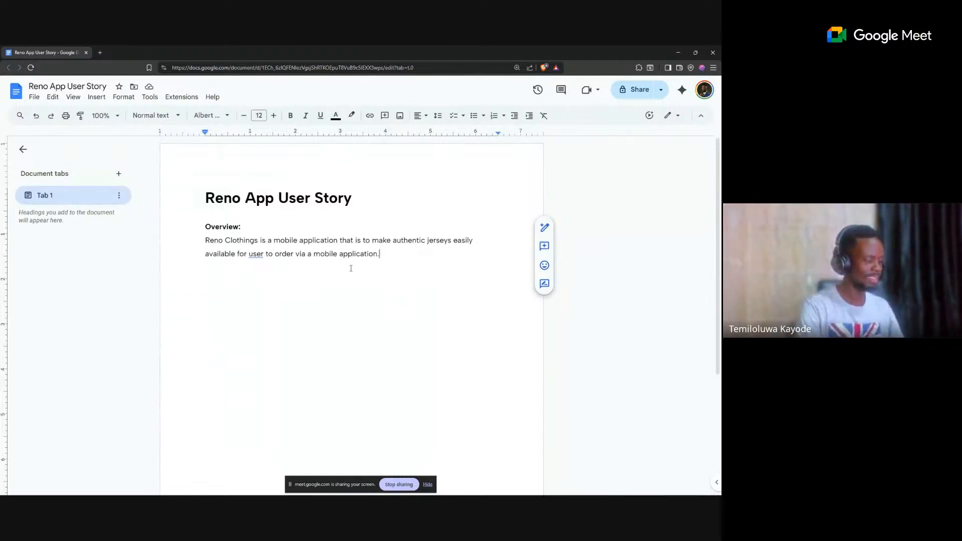
{"action": "key", "text": "ctrl+Left"}
{"action": "key", "text": "ctrl+Left"}
{"action": "key", "text": "ctrl+Left"}
{"action": "key", "text": "ctrl+Left"}
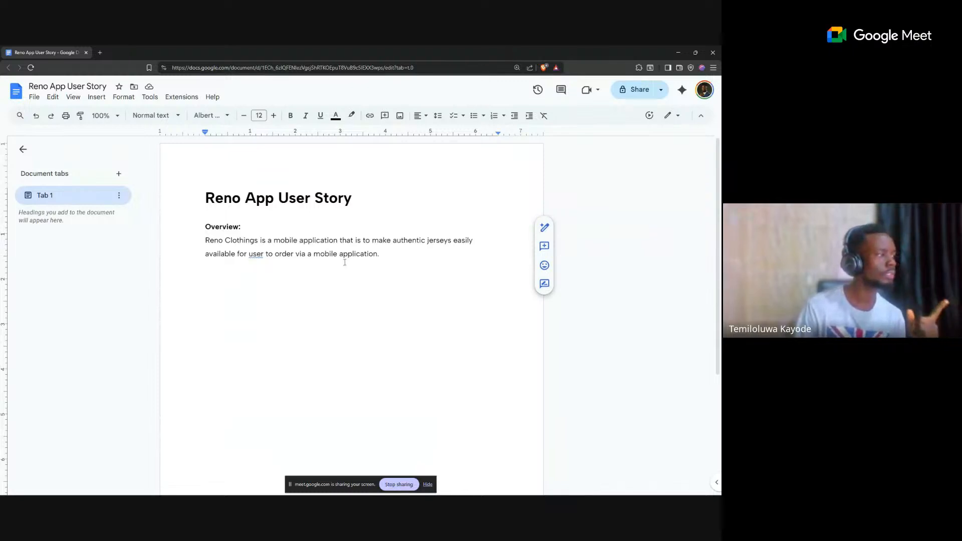
{"action": "left_click_drag", "start_coordinate": [223, 240], "coordinate": [259, 241]}
{"action": "key", "text": "BackSpace"}
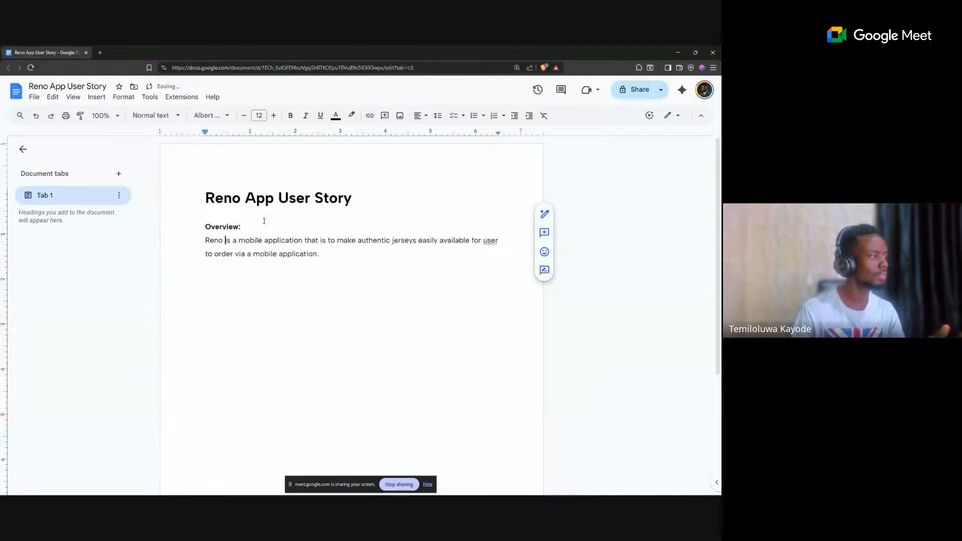
Step: Accept the spelling suggestion changing 'user' to 'users'
{"action": "left_click_drag", "start_coordinate": [264, 221], "coordinate": [243, 219]}
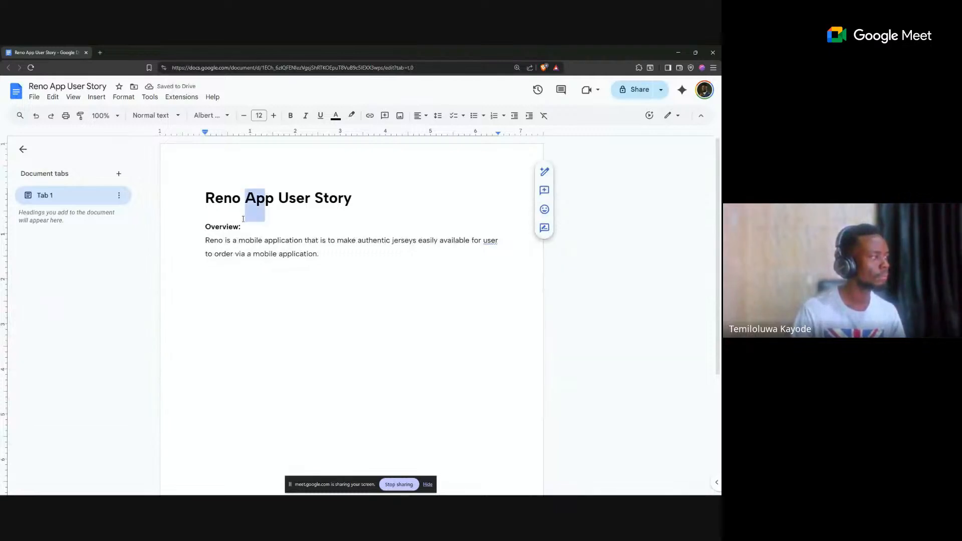
{"action": "left_click", "coordinate": [223, 254]}
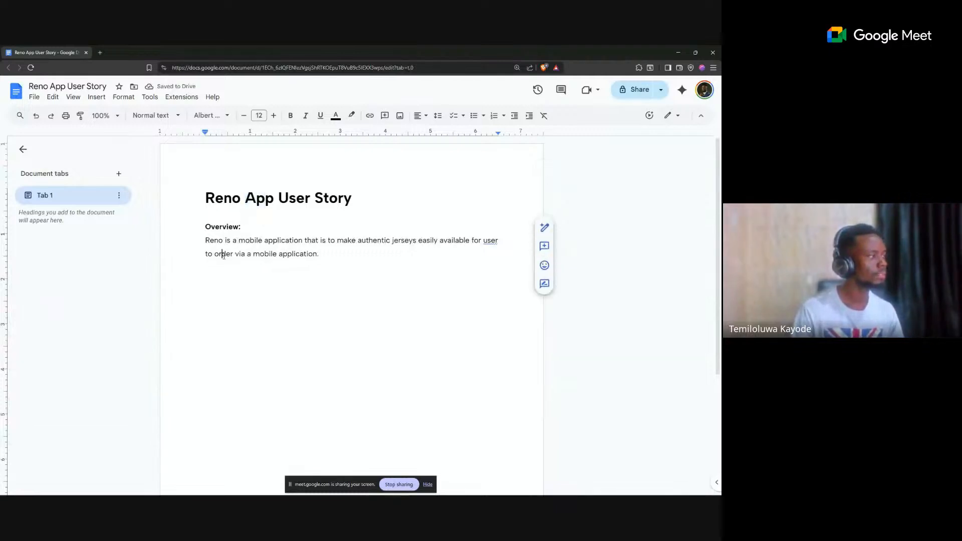
{"action": "left_click", "coordinate": [318, 240]}
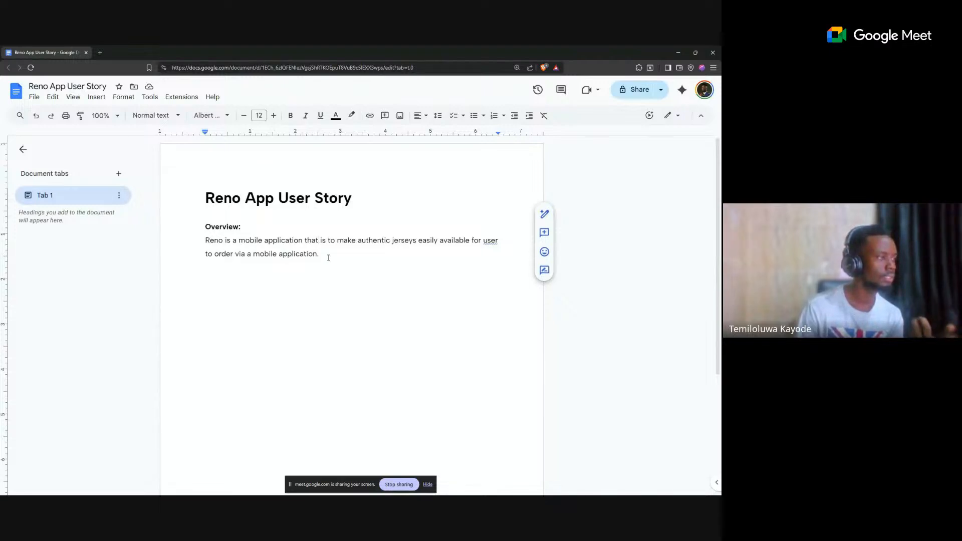
{"action": "left_click", "coordinate": [498, 240]}
{"action": "left_click", "coordinate": [435, 226]}
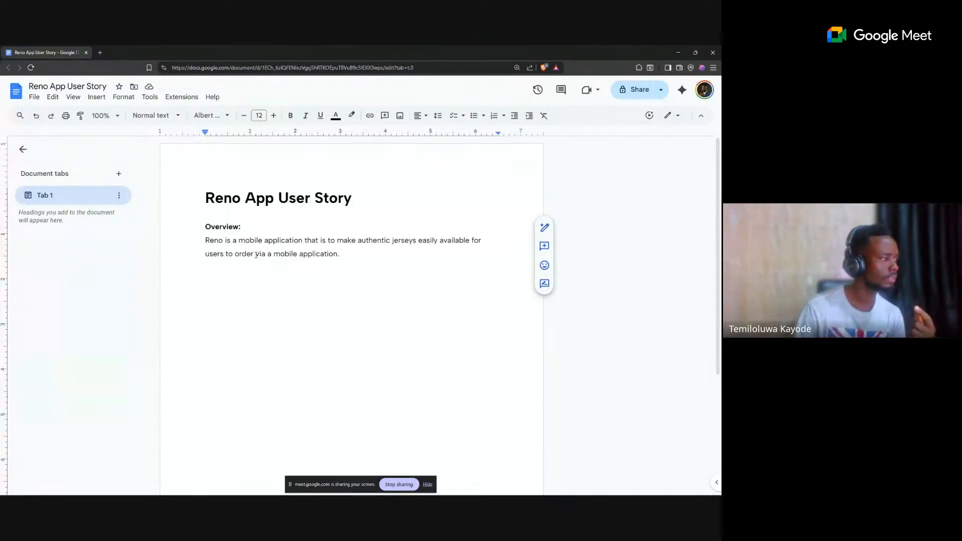
Step: Cut 'via a mobile application', end the sentence with a period after 'order', and add a blank line
{"action": "left_click_drag", "start_coordinate": [256, 254], "coordinate": [368, 253]}
{"action": "key", "text": "BackSpace"}
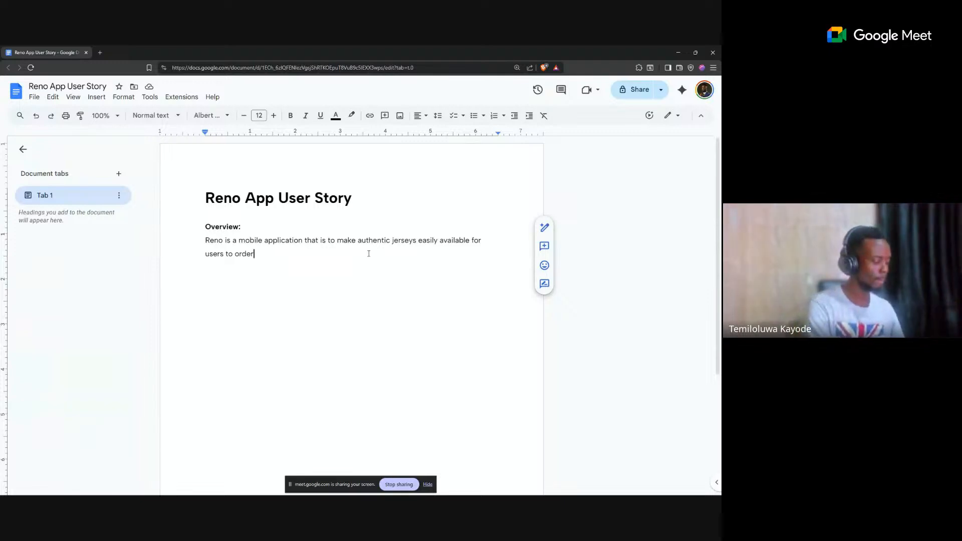
{"action": "type", "text": "."}
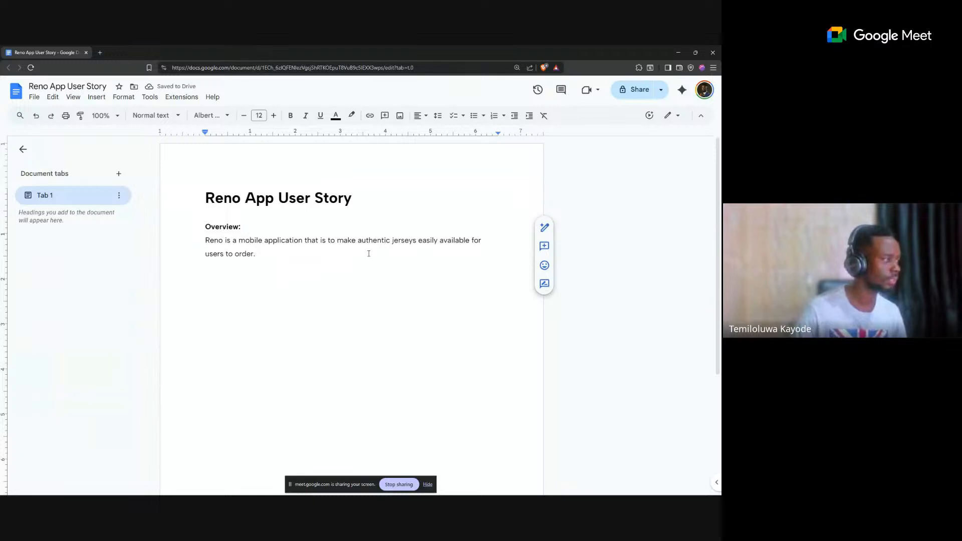
{"action": "key", "text": "ctrl+Up"}
{"action": "key", "text": "Return"}
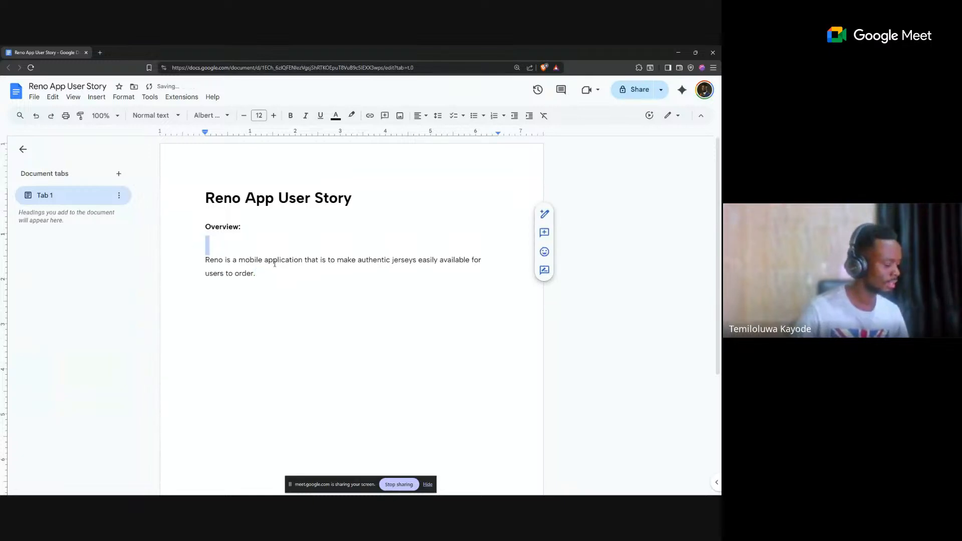
Step: Have AI rephrase the overview paragraph, then delete the old first sentence
{"action": "key", "text": "ctrl+z"}
{"action": "left_click_drag", "start_coordinate": [271, 254], "coordinate": [206, 241]}
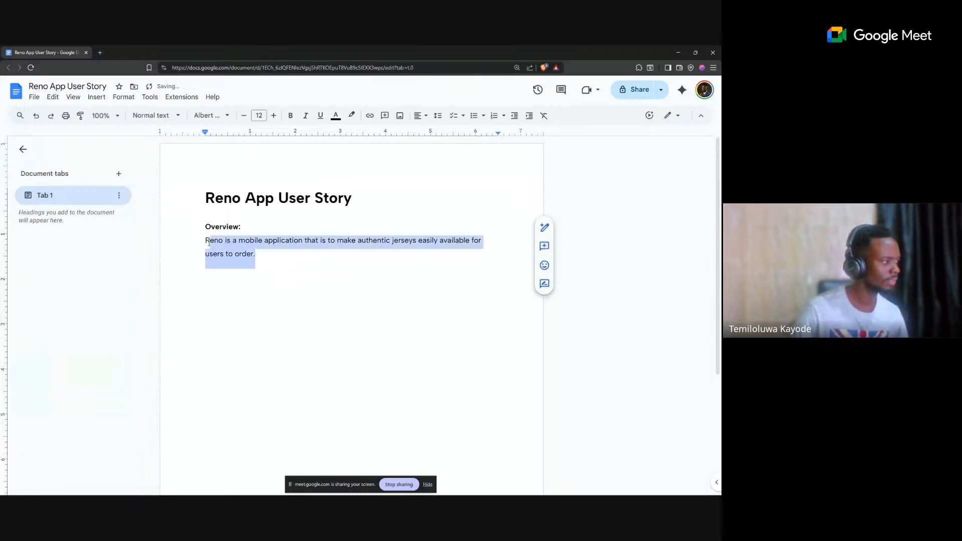
{"action": "left_click", "coordinate": [543, 228]}
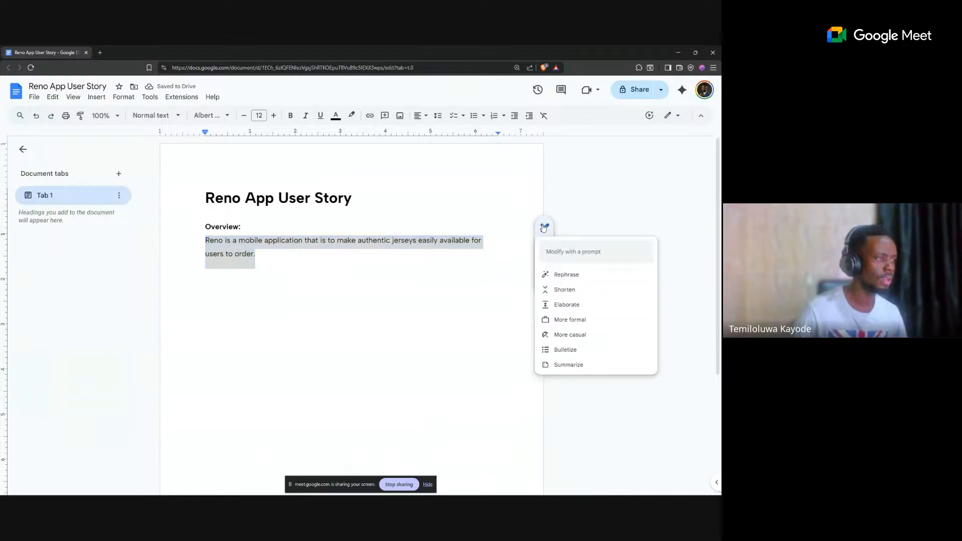
{"action": "left_click", "coordinate": [575, 275]}
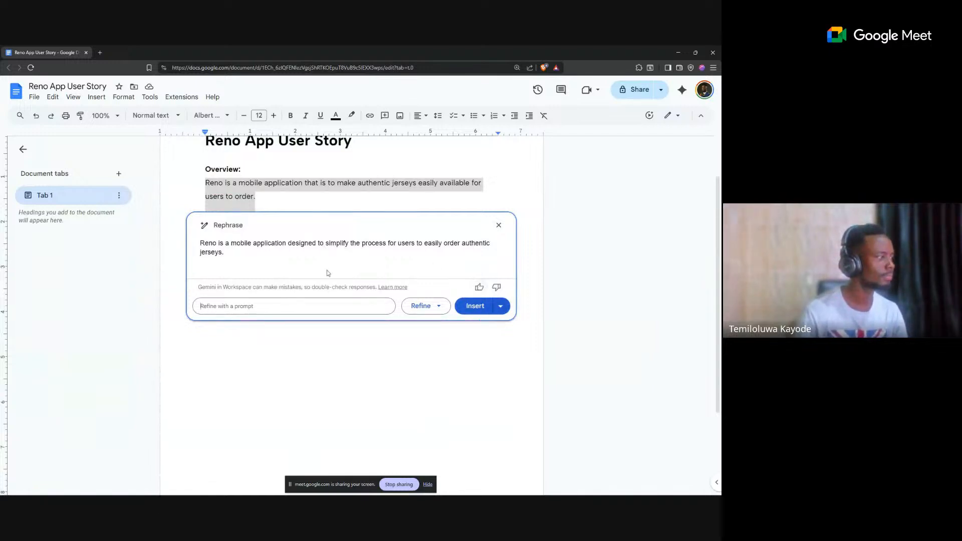
{"action": "left_click", "coordinate": [473, 304]}
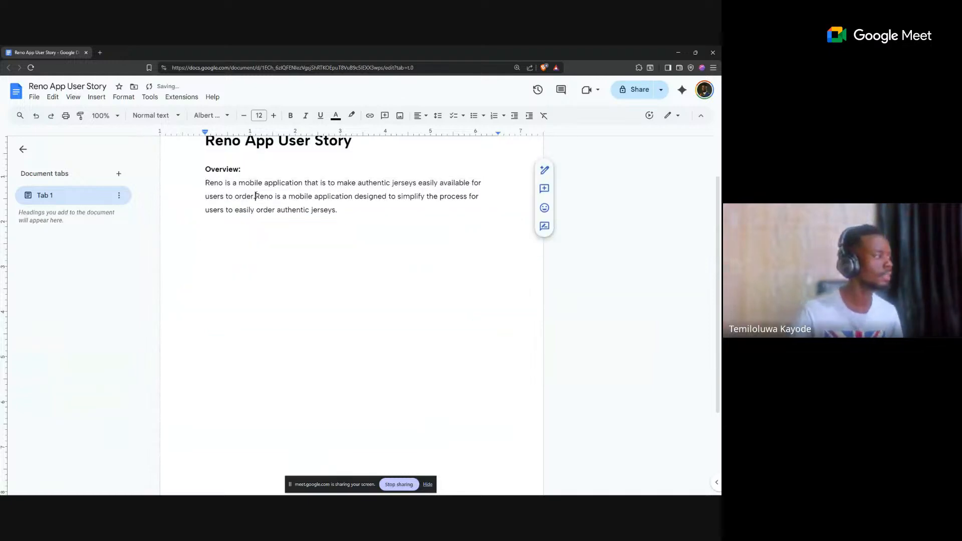
{"action": "left_click_drag", "start_coordinate": [255, 196], "coordinate": [194, 184]}
{"action": "key", "text": "BackSpace"}
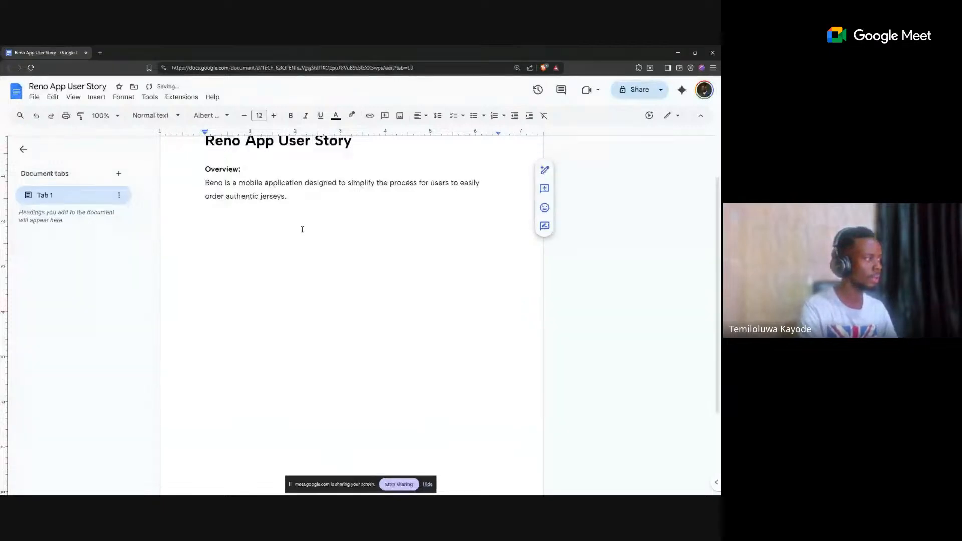
Step: Type a bold 'User Story:' label below the overview with a new line beneath it
{"action": "left_click", "coordinate": [302, 229]}
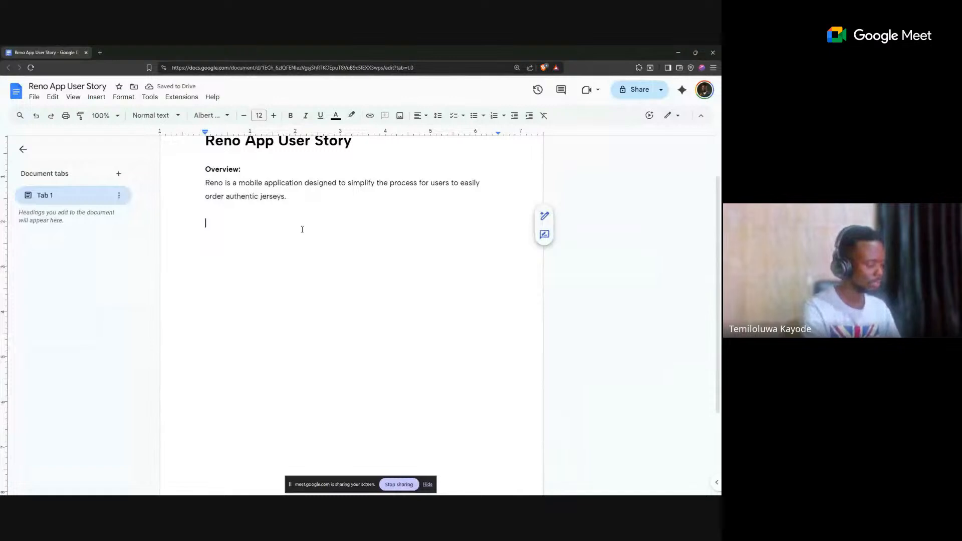
{"action": "type", "text": "User"}
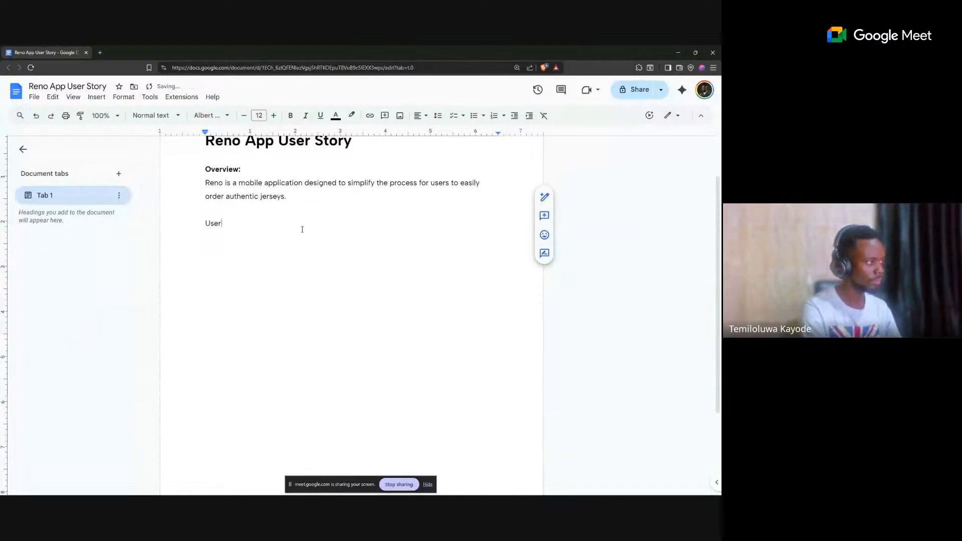
{"action": "type", "text": " Story:"}
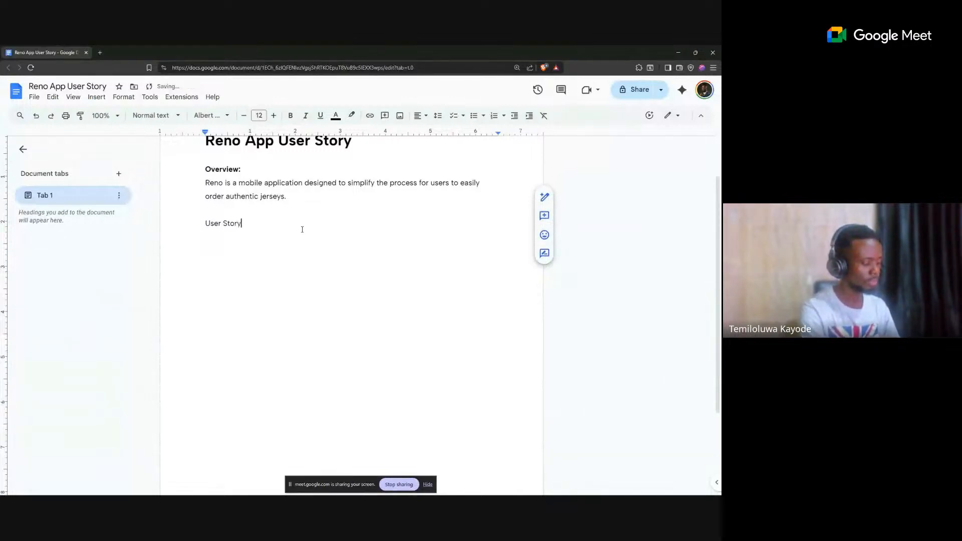
{"action": "key", "text": "ctrl+shift+Left"}
{"action": "key", "text": "ctrl+shift+Left"}
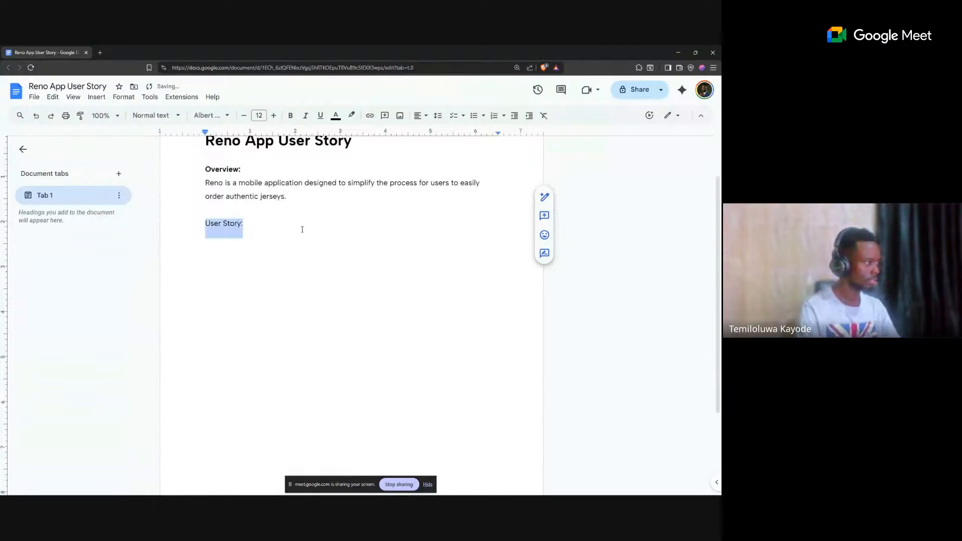
{"action": "key", "text": "ctrl+b"}
{"action": "key", "text": "Right"}
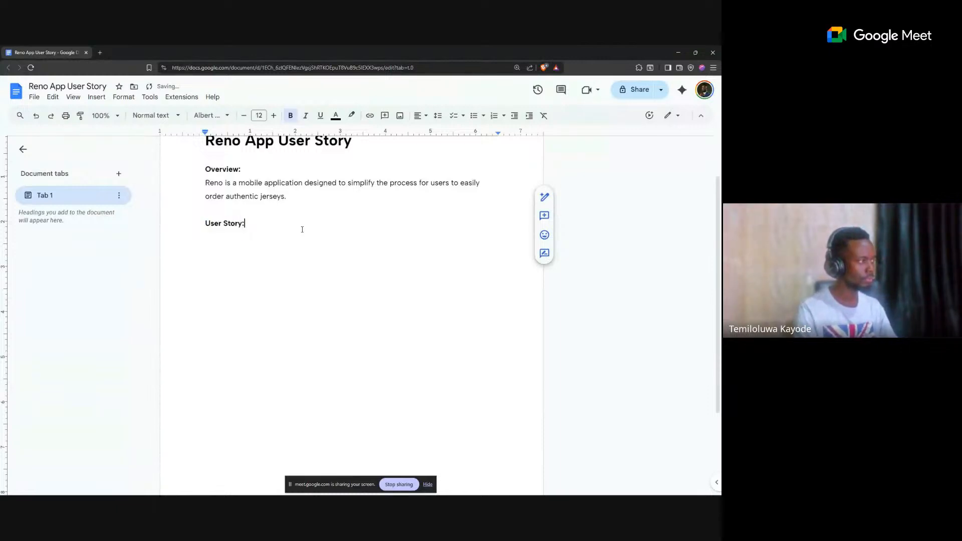
{"action": "key", "text": "Return"}
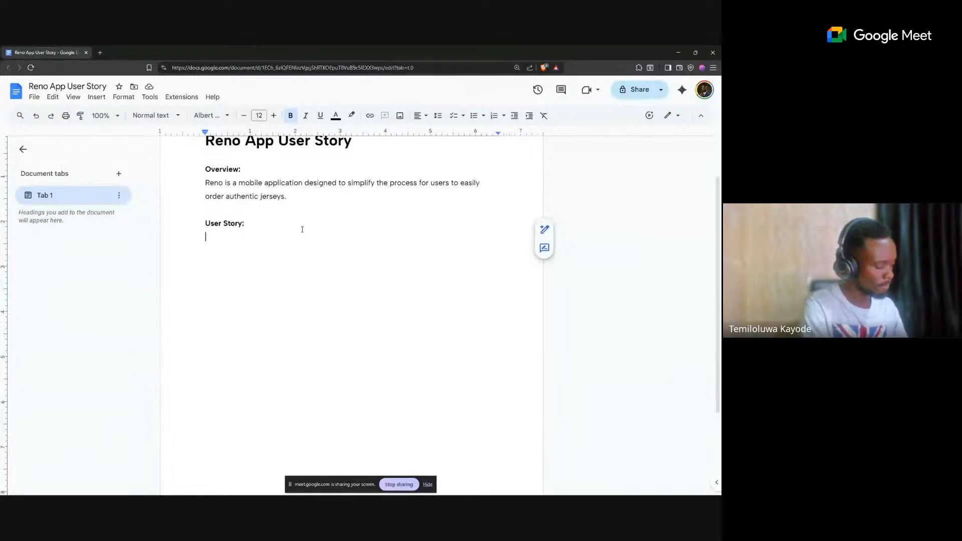
Step: Begin a non-bold first story line reading '1. Users can'
{"action": "type", "text": "1. "}
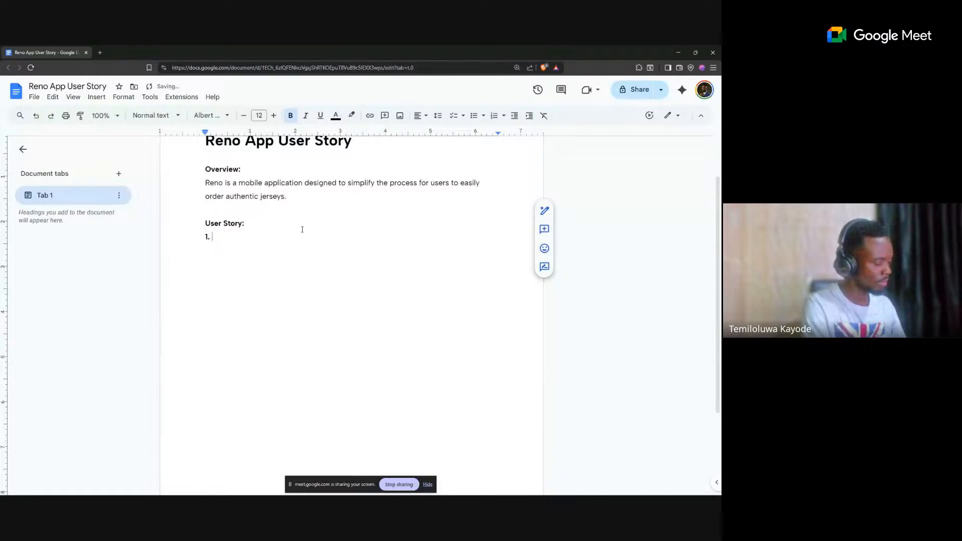
{"action": "type", "text": "Users "}
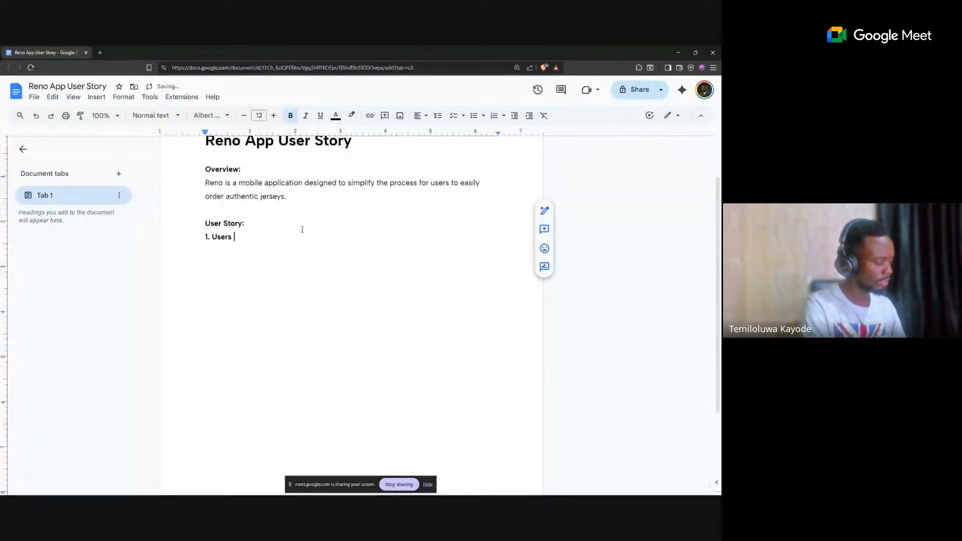
{"action": "type", "text": "can"}
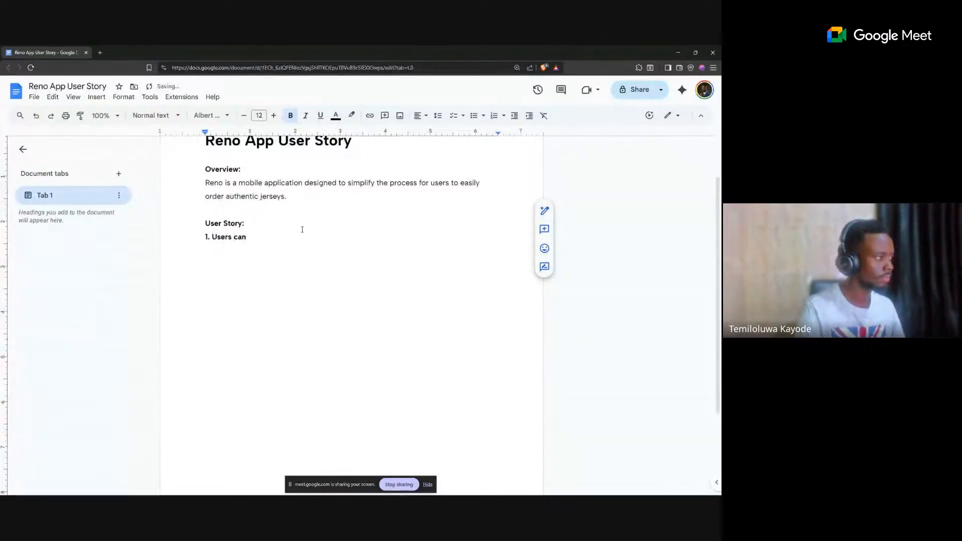
{"action": "key", "text": "shift+Home"}
{"action": "key", "text": "ctrl+b"}
{"action": "key", "text": "End"}
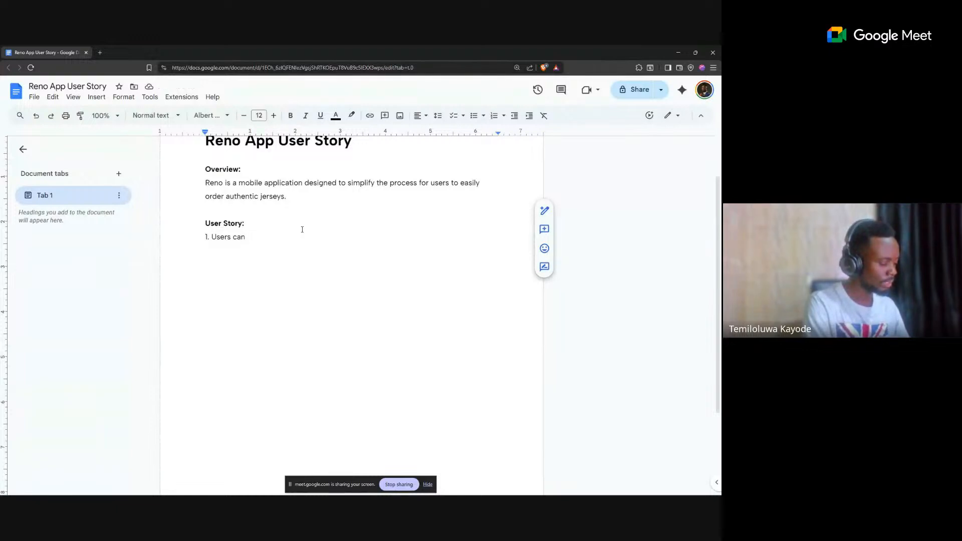
Step: Complete it as 'find authentic jerseys of the team of their choice.' and start a new line
{"action": "type", "text": "find "}
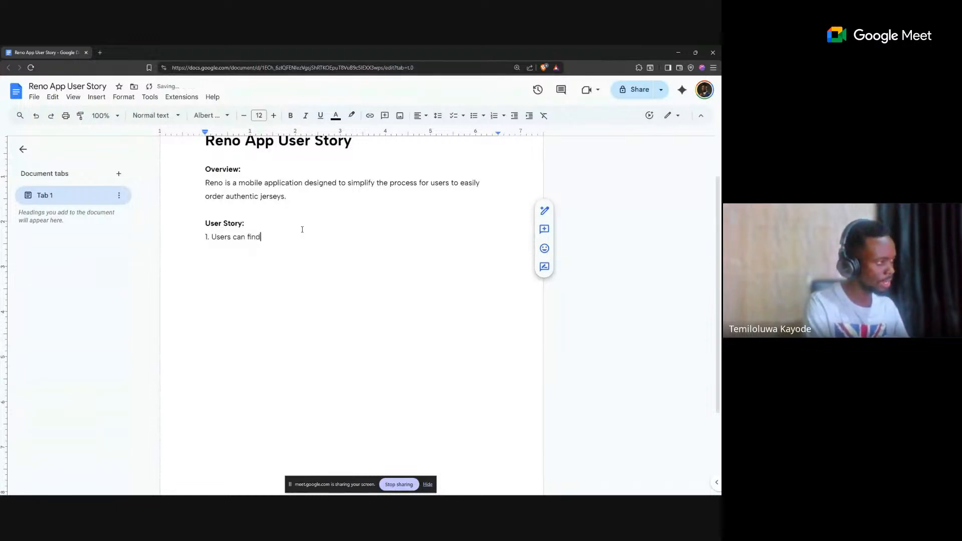
{"action": "type", "text": "and"}
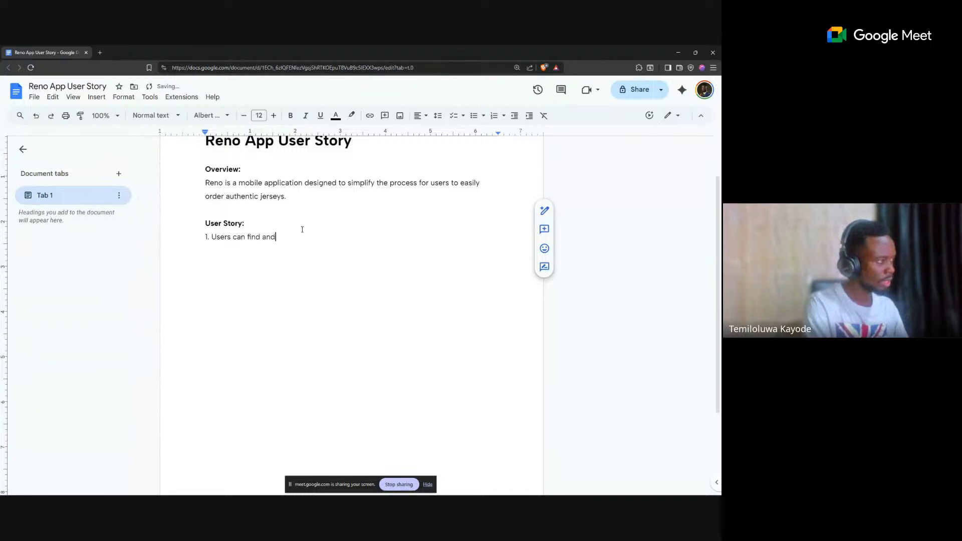
{"action": "key", "text": "BackSpace"}
{"action": "key", "text": "BackSpace"}
{"action": "key", "text": "BackSpace"}
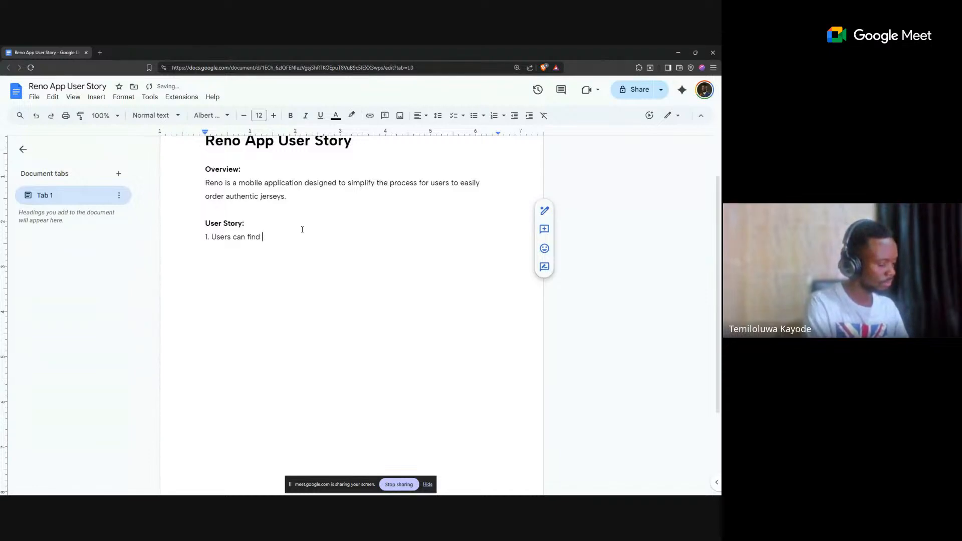
{"action": "type", "text": "authen"}
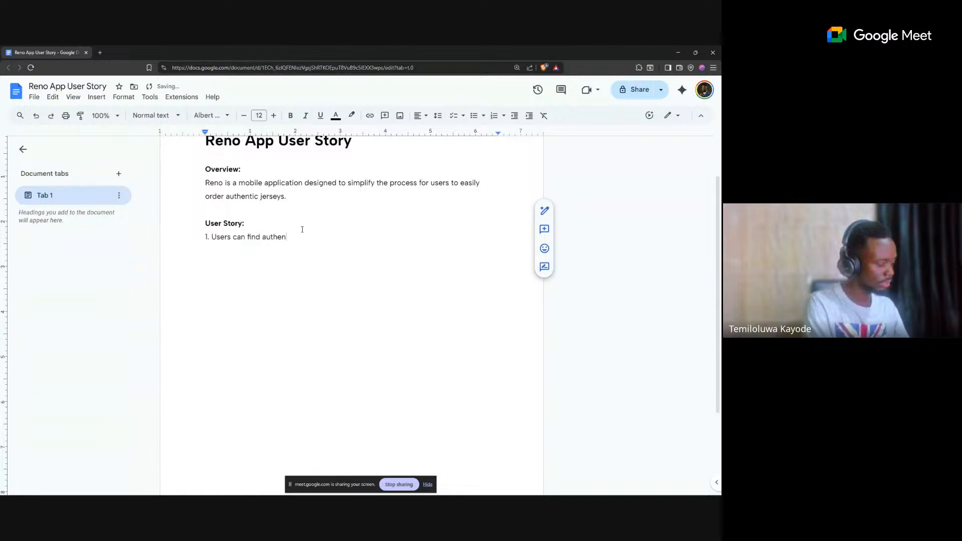
{"action": "type", "text": "tic jes"}
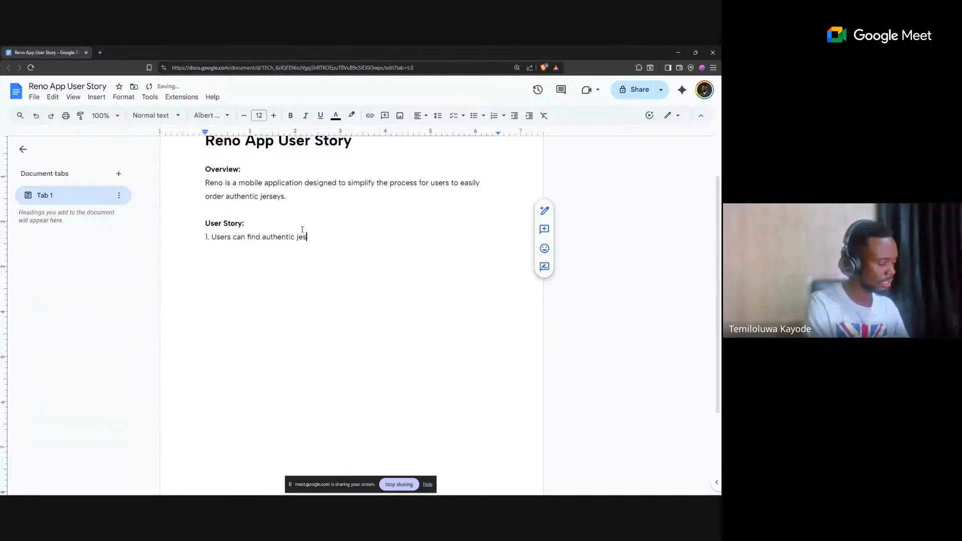
{"action": "key", "text": "BackSpace"}
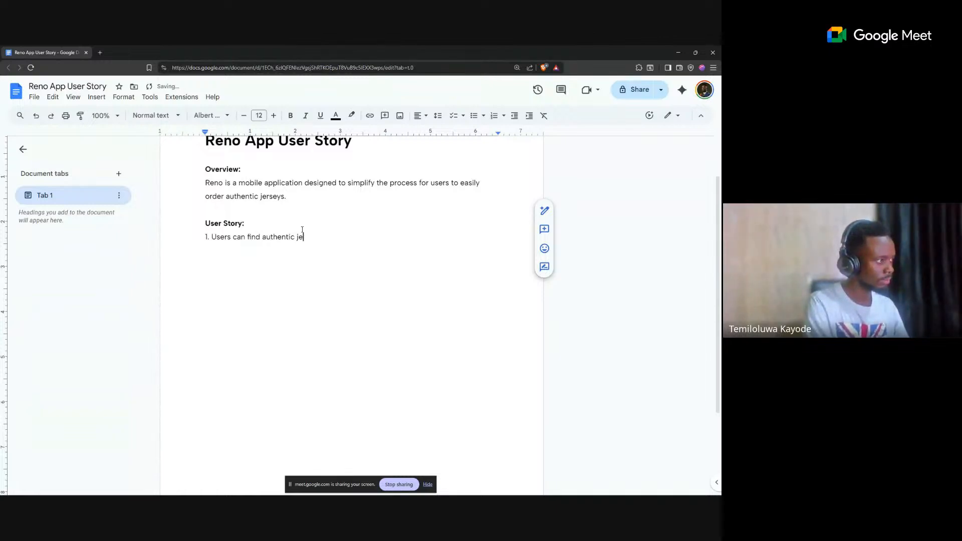
{"action": "type", "text": "rseys"}
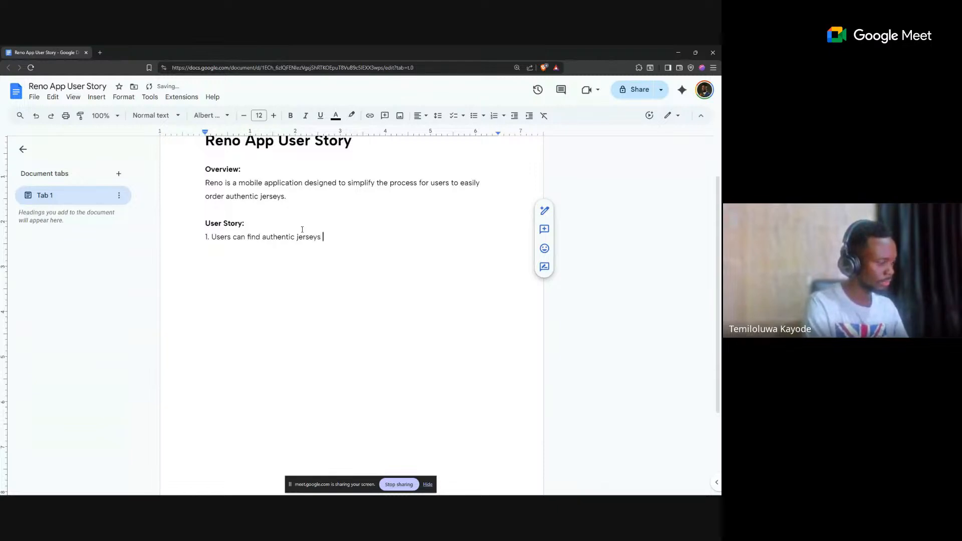
{"action": "type", "text": " of th"}
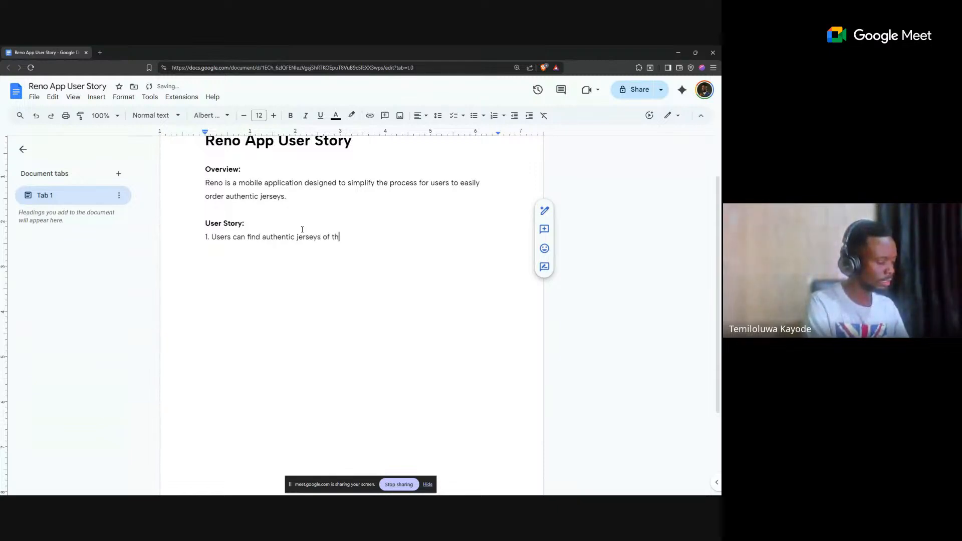
{"action": "type", "text": "e"}
{"action": "type", "text": "ir f"}
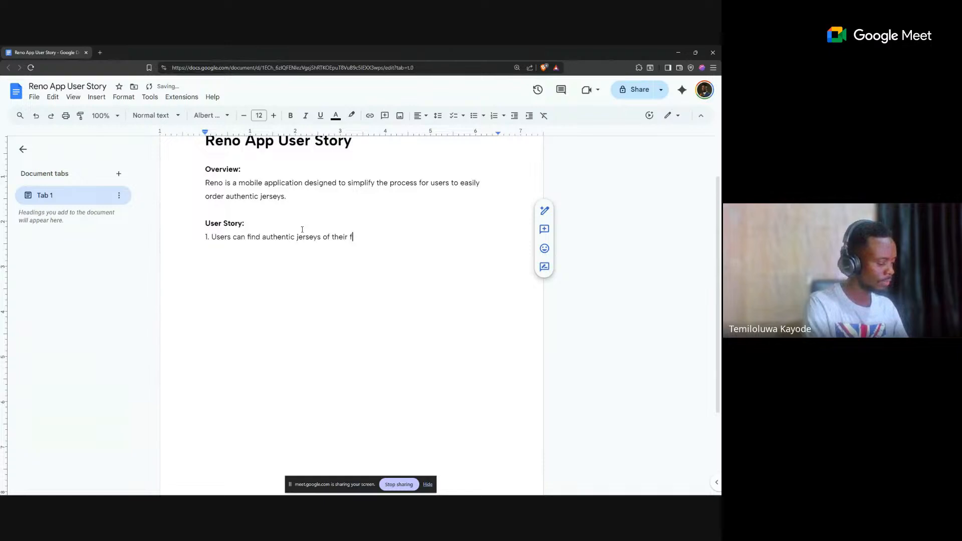
{"action": "type", "text": "avorit"}
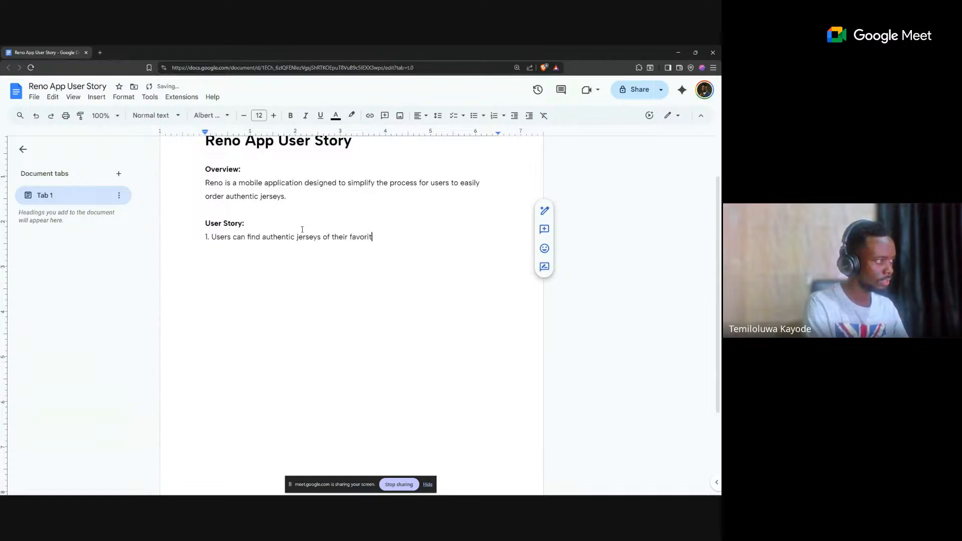
{"action": "key", "text": "ctrl+shift+Left"}
{"action": "key", "text": "ctrl+shift+Left"}
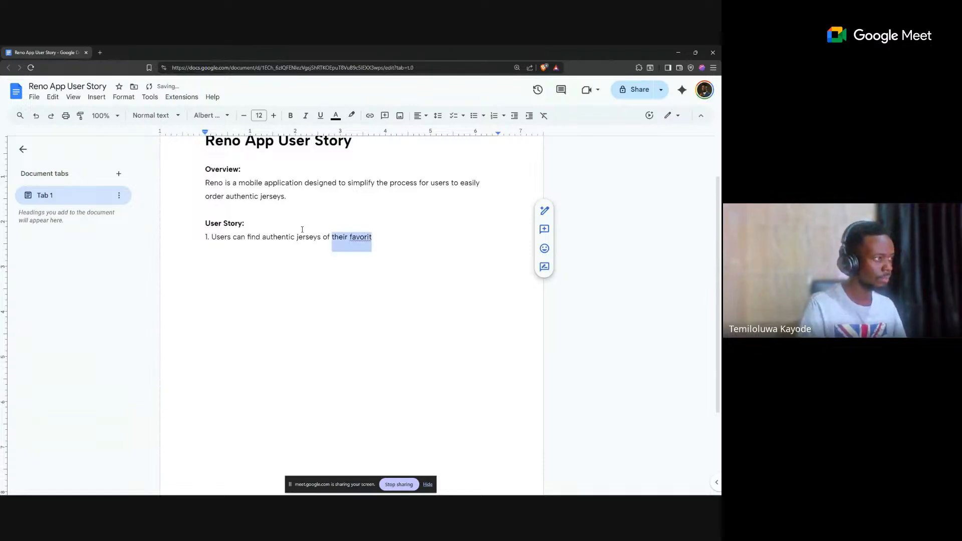
{"action": "type", "text": "the team "}
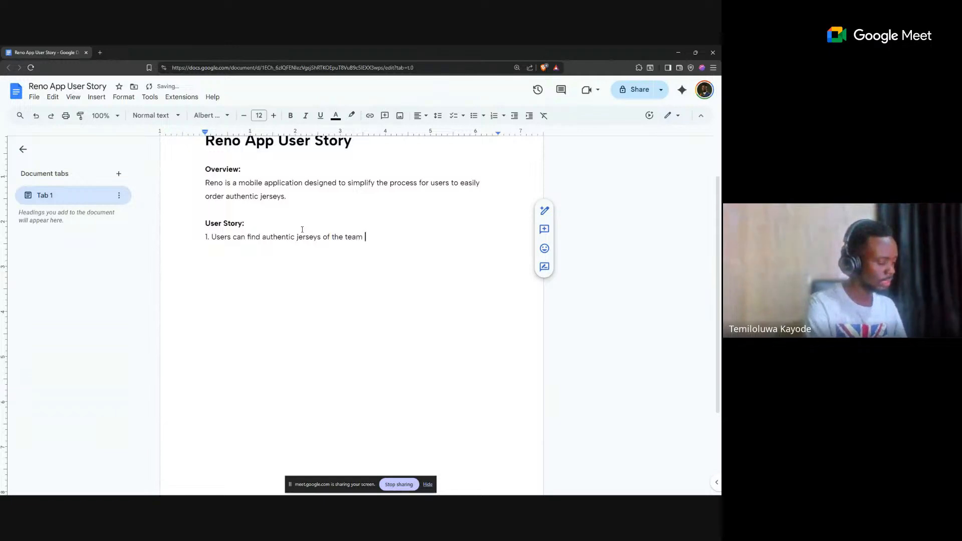
{"action": "type", "text": "of their chi"}
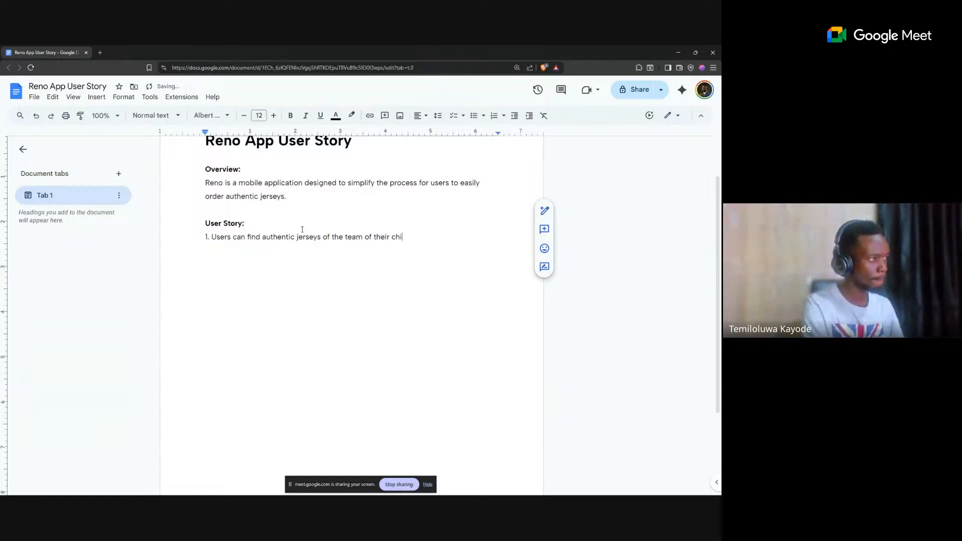
{"action": "key", "text": "BackSpace"}
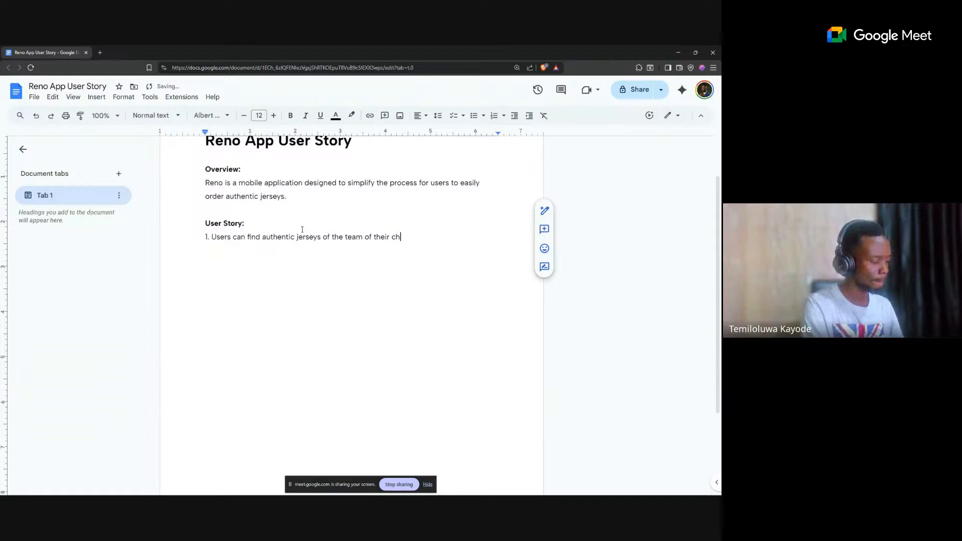
{"action": "type", "text": "oice."}
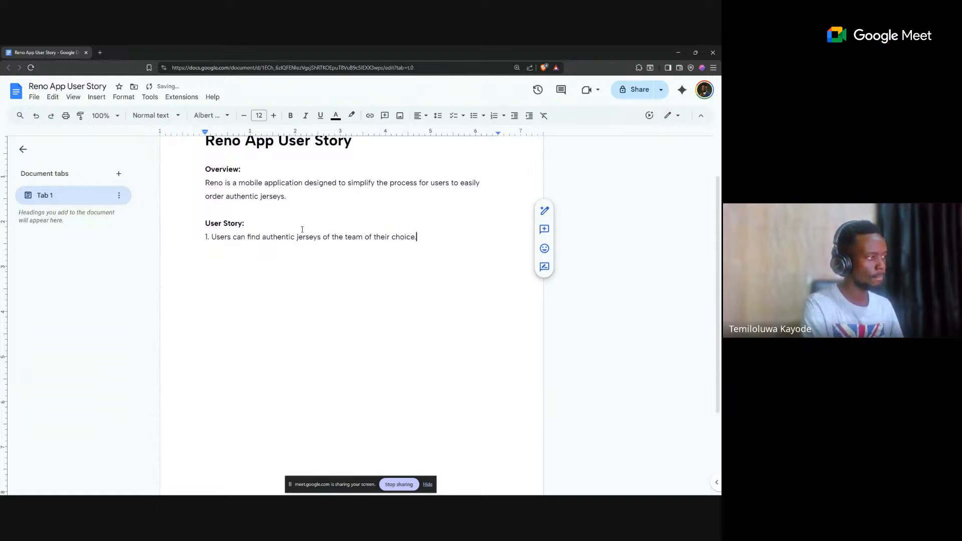
{"action": "key", "text": "Return"}
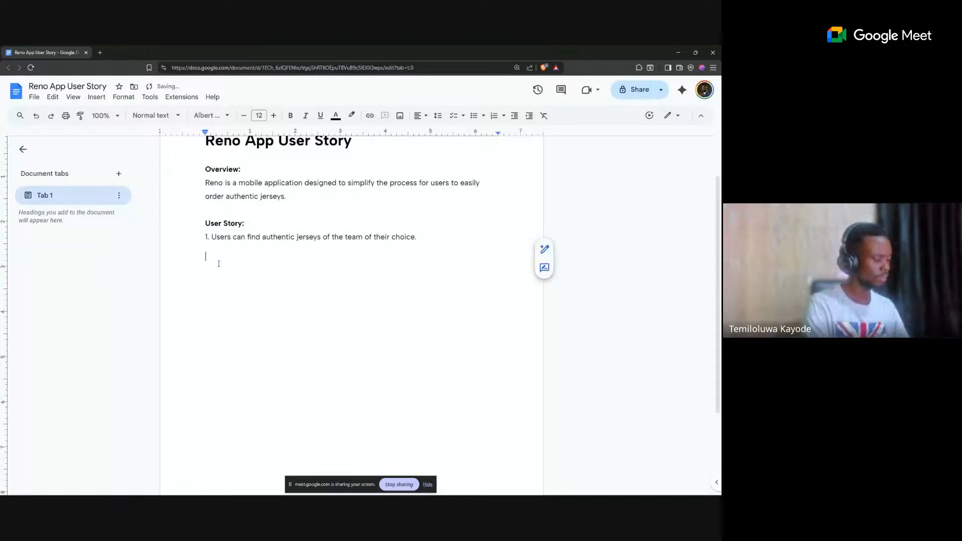
Step: Start story 2 with 'Users can filter' and change story 1 to read 'find/search for'
{"action": "type", "text": "2. Us"}
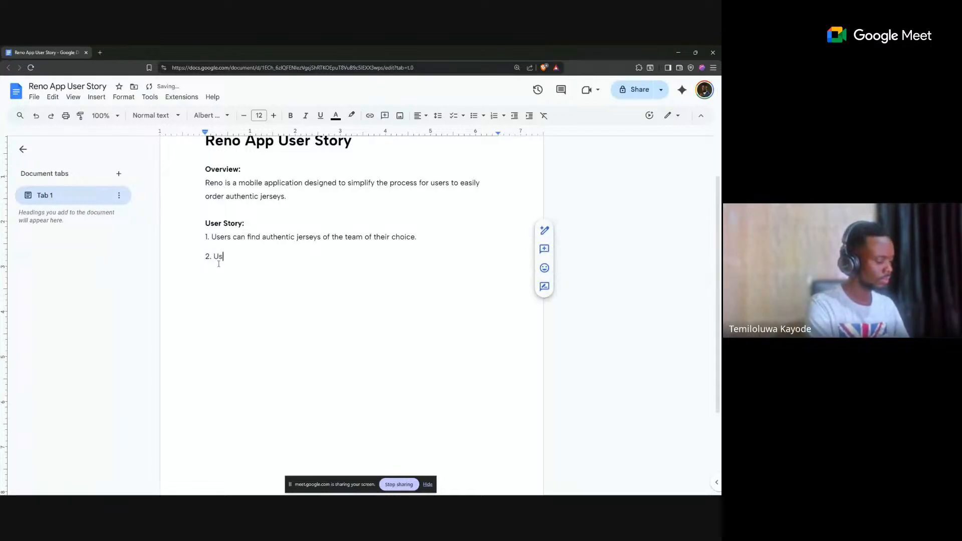
{"action": "type", "text": "ers can "}
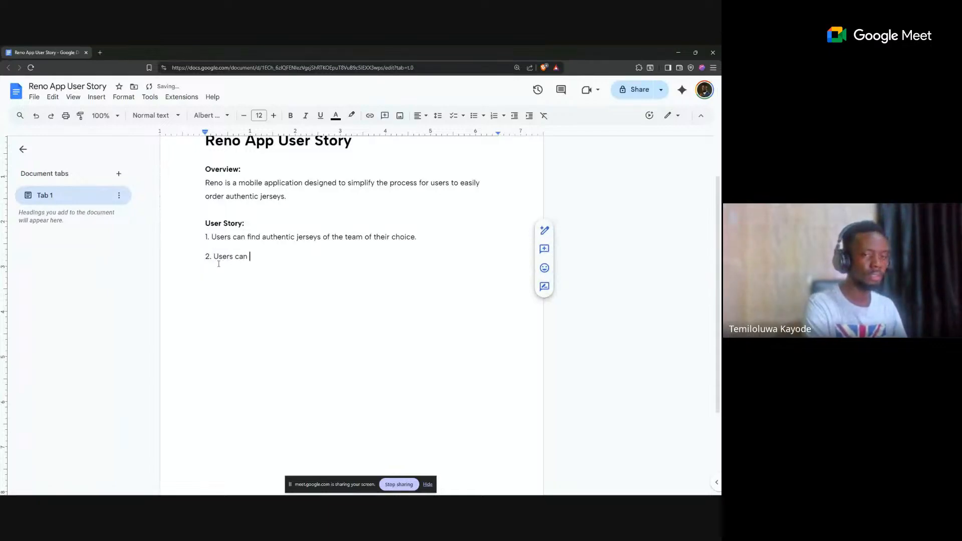
{"action": "type", "text": "filter"}
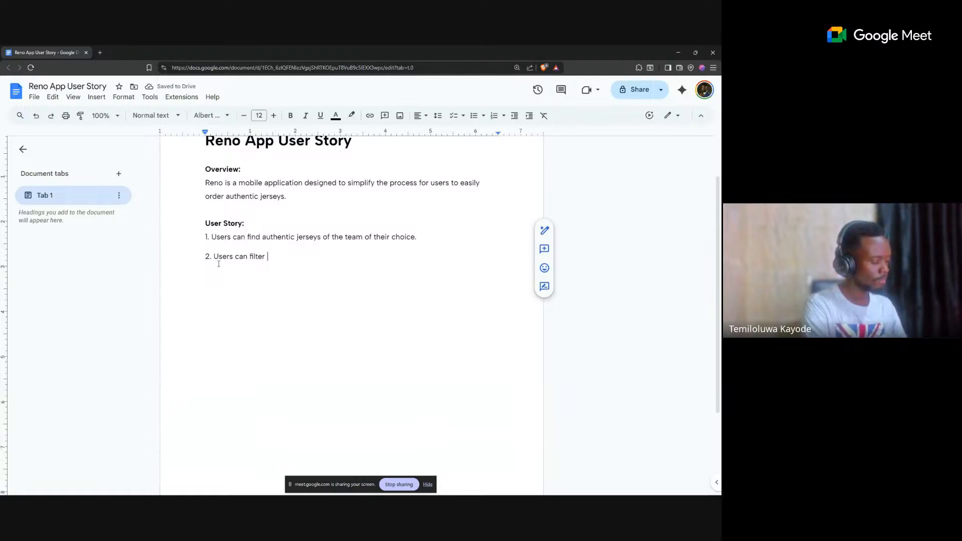
{"action": "key", "text": "ctrl+shift+Left"}
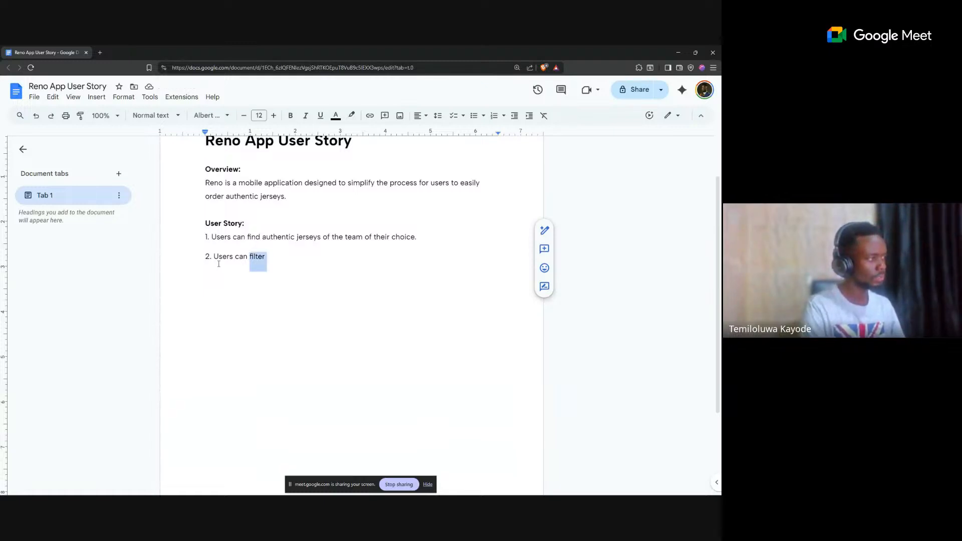
{"action": "key", "text": "Up"}
{"action": "key", "text": "Up"}
{"action": "key", "text": "Right"}
{"action": "key", "text": "Right"}
{"action": "key", "text": "Down"}
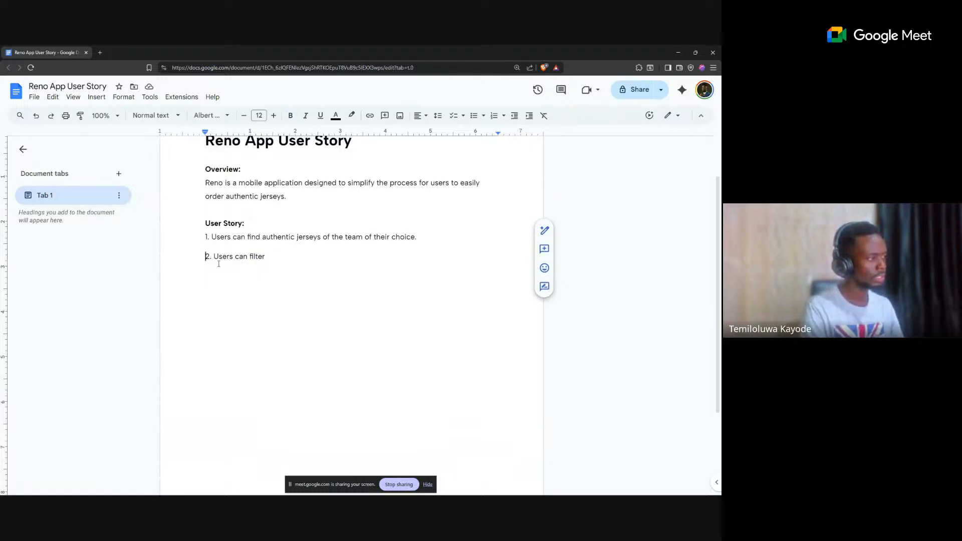
{"action": "key", "text": "Up"}
{"action": "key", "text": "ctrl+Right"}
{"action": "key", "text": "ctrl+Right"}
{"action": "key", "text": "BackSpace"}
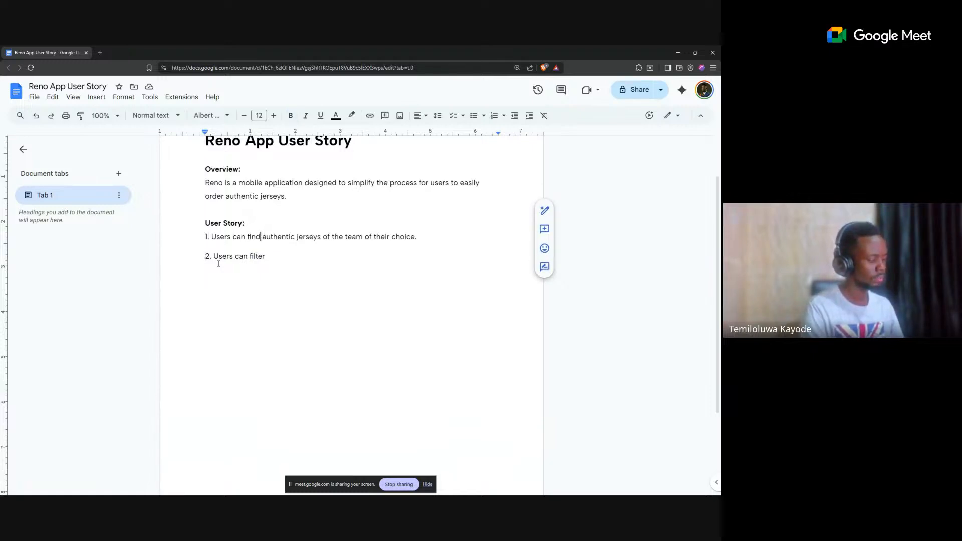
{"action": "type", "text": "/search for"}
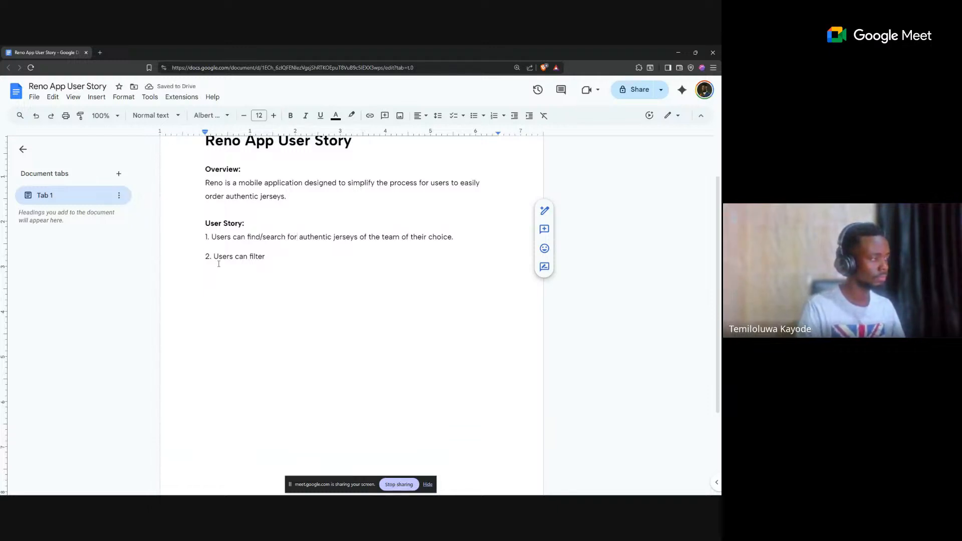
Step: Extend story 2 to 'filter results based on sport, tournament, size, company'
{"action": "key", "text": "ctrl+End"}
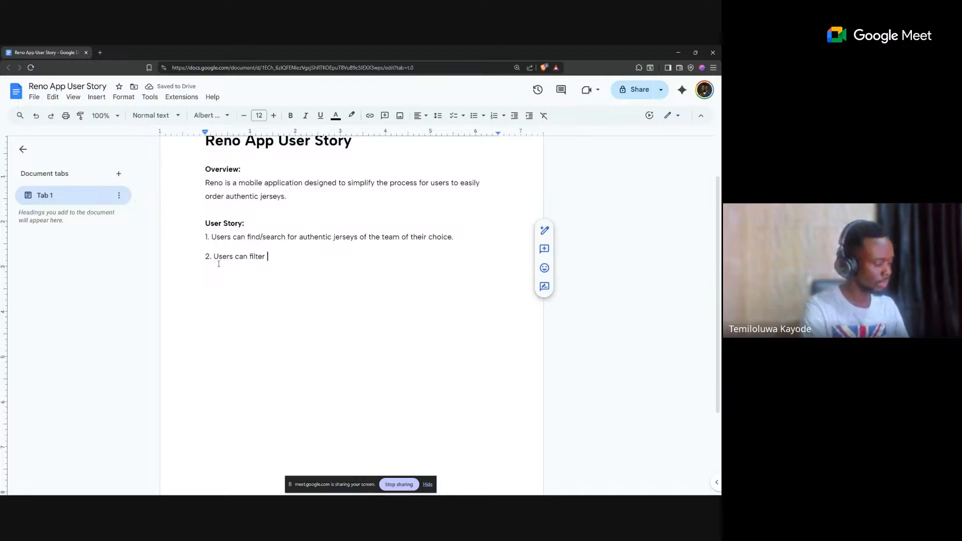
{"action": "type", "text": "based on"}
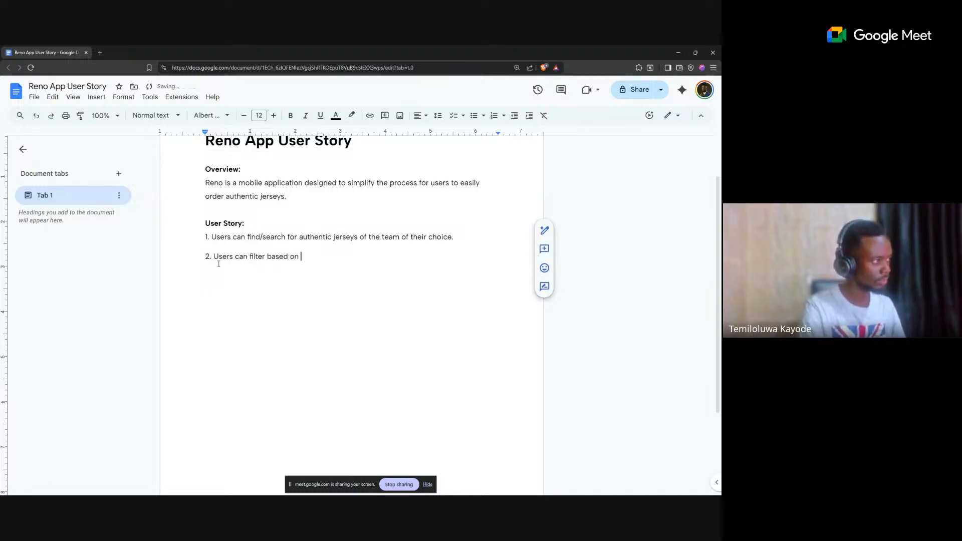
{"action": "key", "text": "ctrl+Left"}
{"action": "key", "text": "ctrl+Left"}
{"action": "type", "text": "results"}
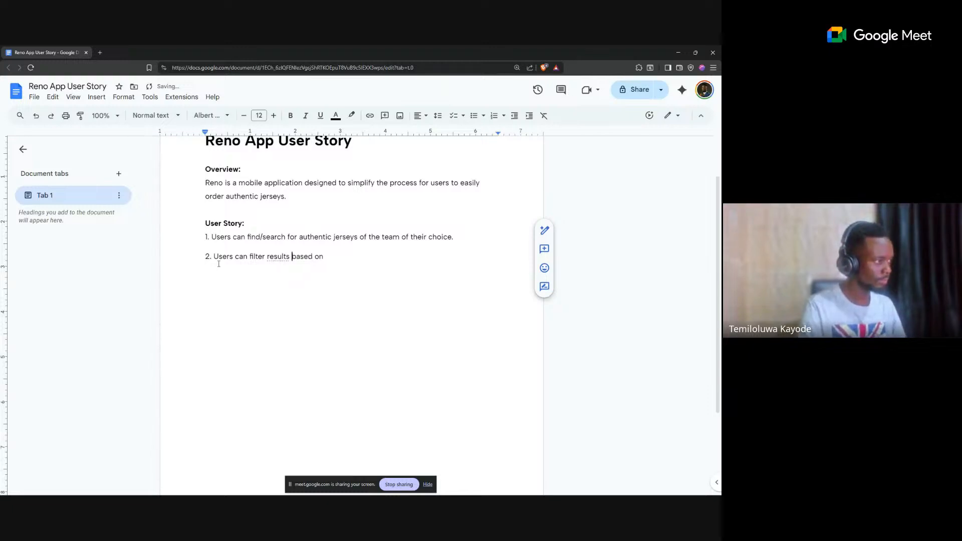
{"action": "key", "text": "End"}
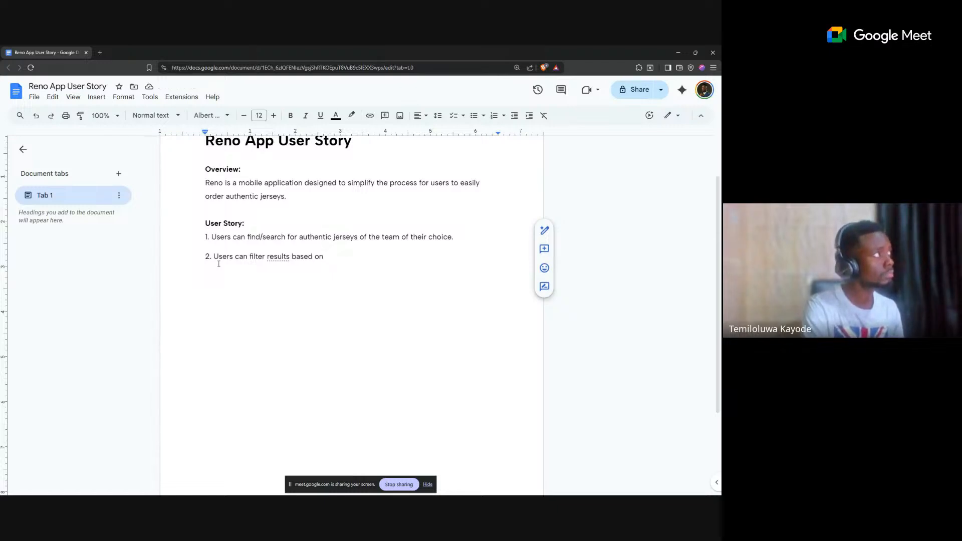
{"action": "type", "text": "sport,"}
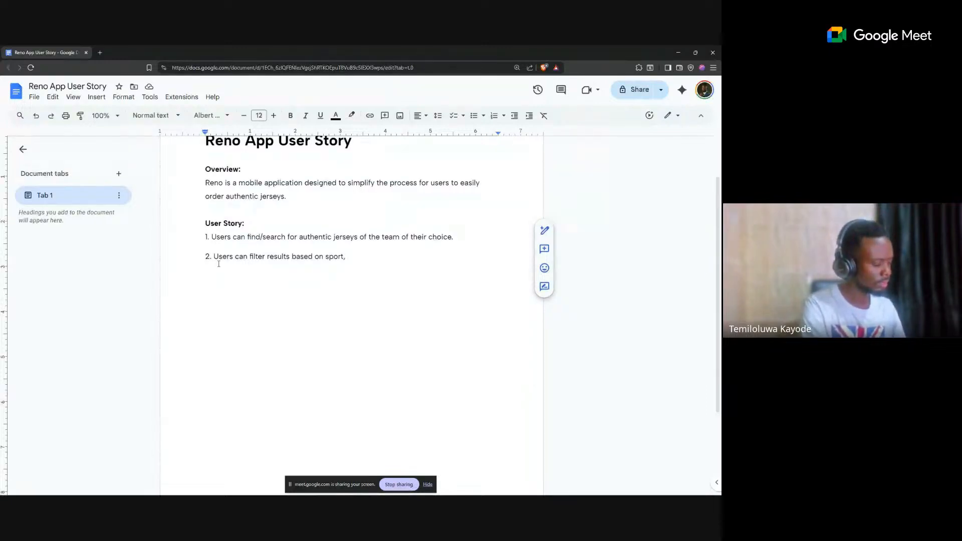
{"action": "type", "text": "tournament"}
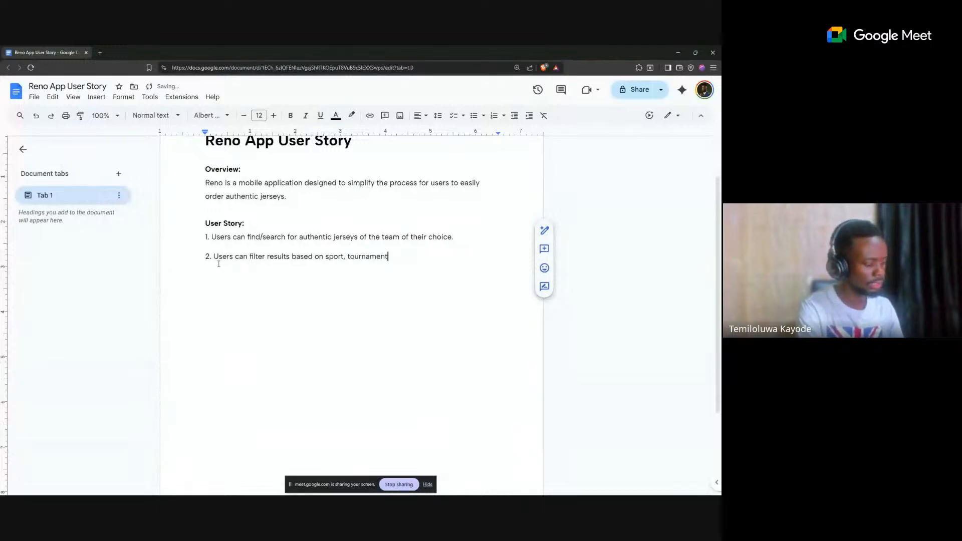
{"action": "type", "text": ","}
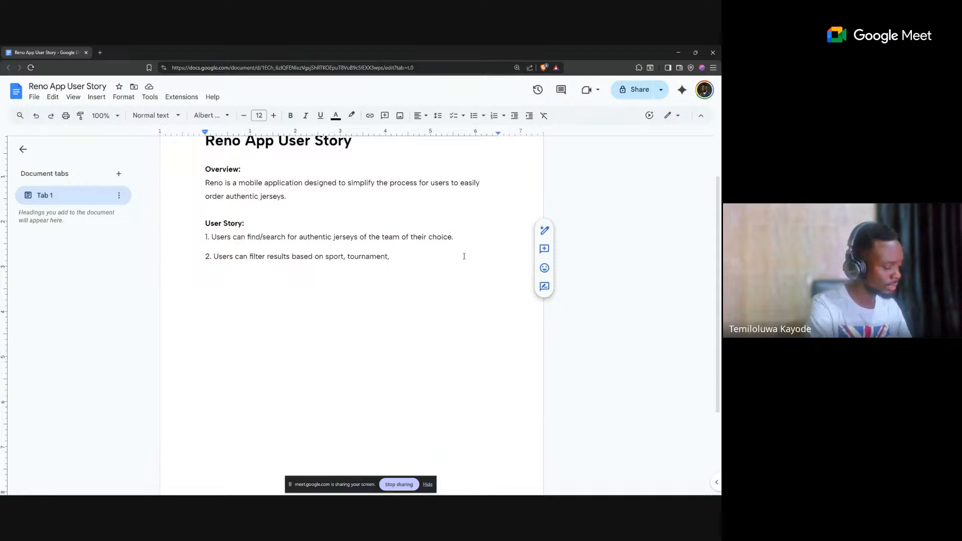
{"action": "type", "text": "se"}
{"action": "key", "text": "BackSpace"}
{"action": "key", "text": "BackSpace"}
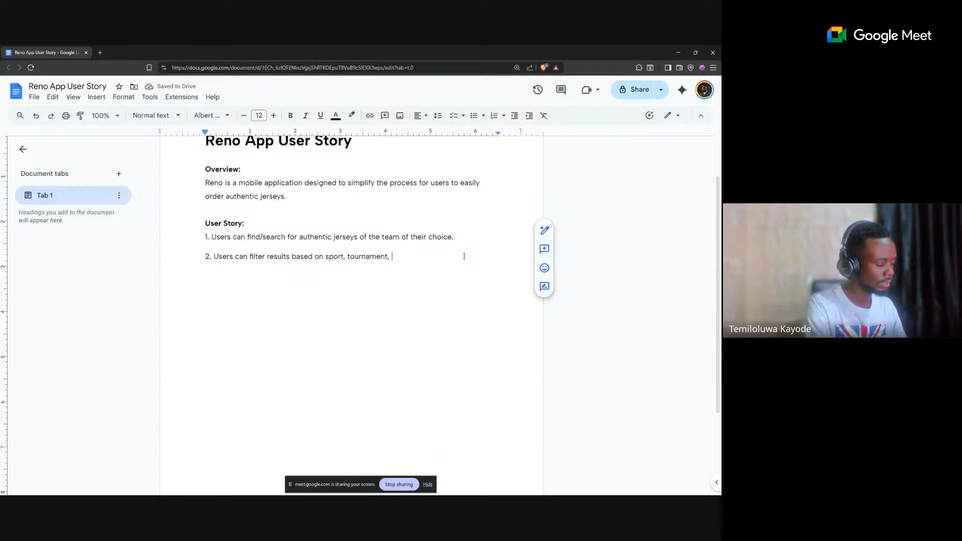
{"action": "type", "text": "size, "}
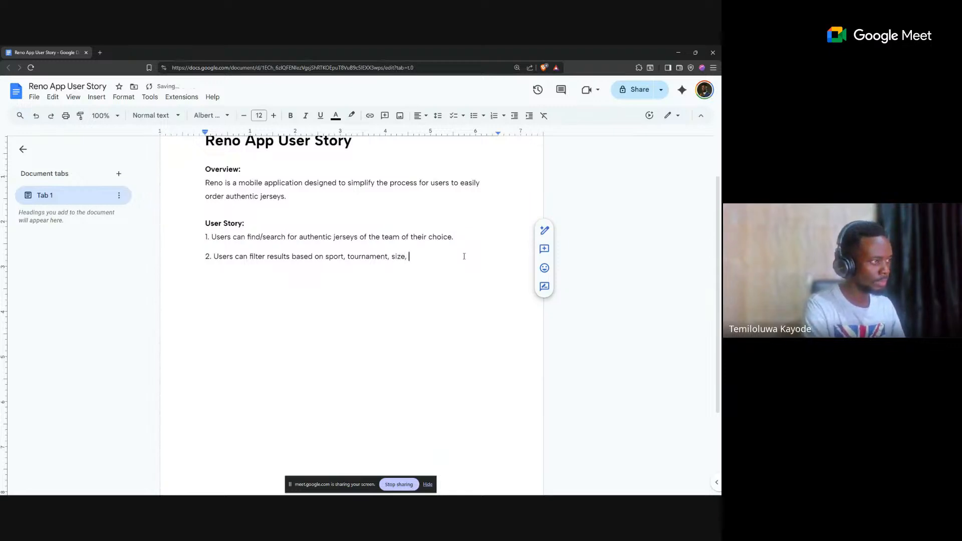
{"action": "type", "text": "company"}
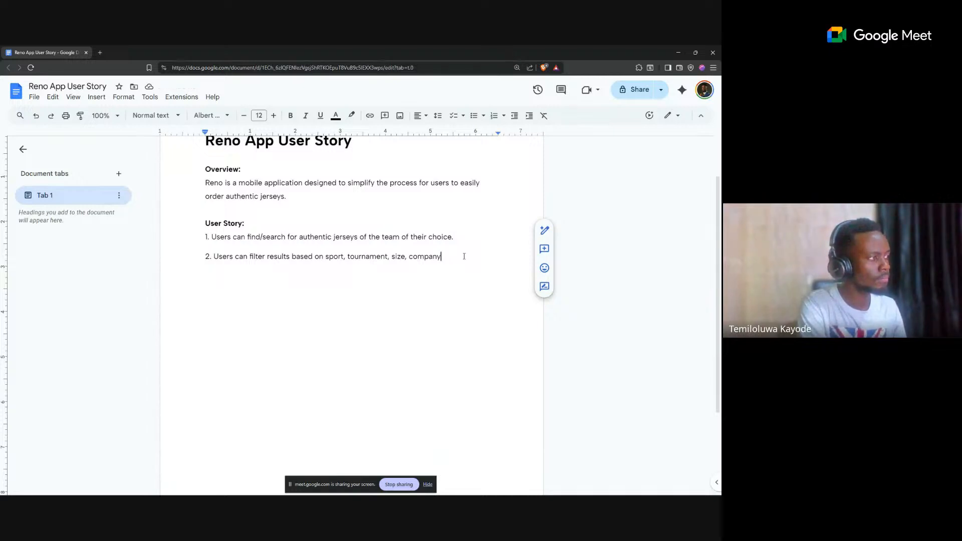
{"action": "left_click", "coordinate": [209, 244], "text": "shift"}
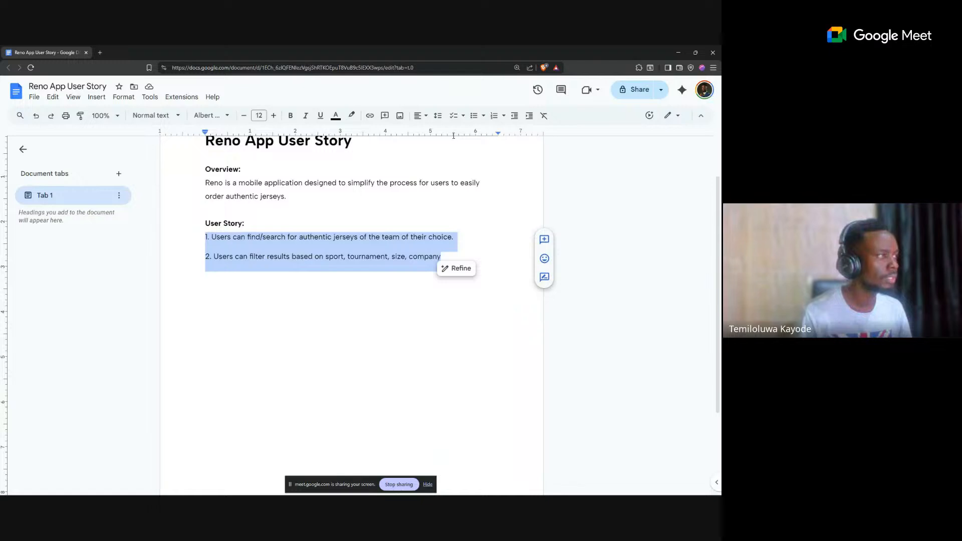
{"action": "left_click", "coordinate": [494, 119]}
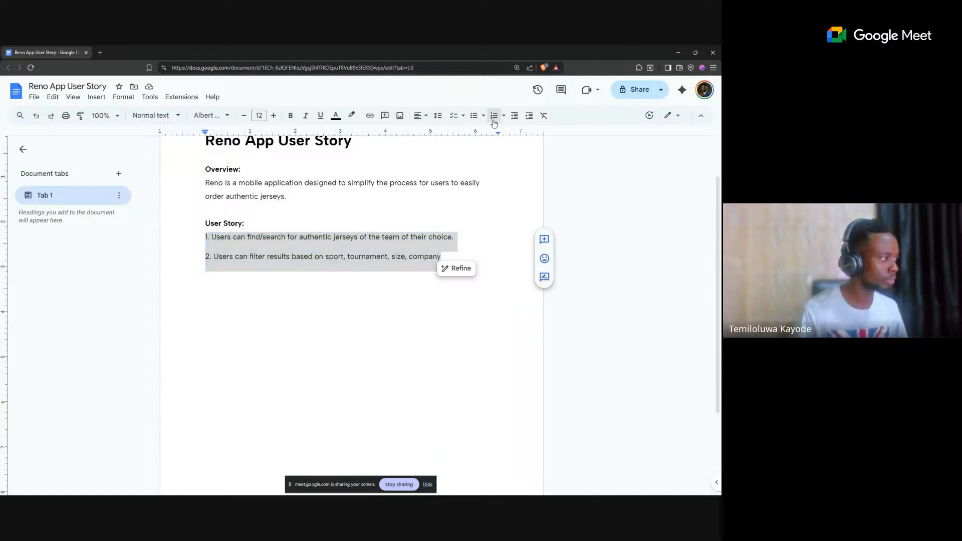
{"action": "key", "text": "ctrl+z"}
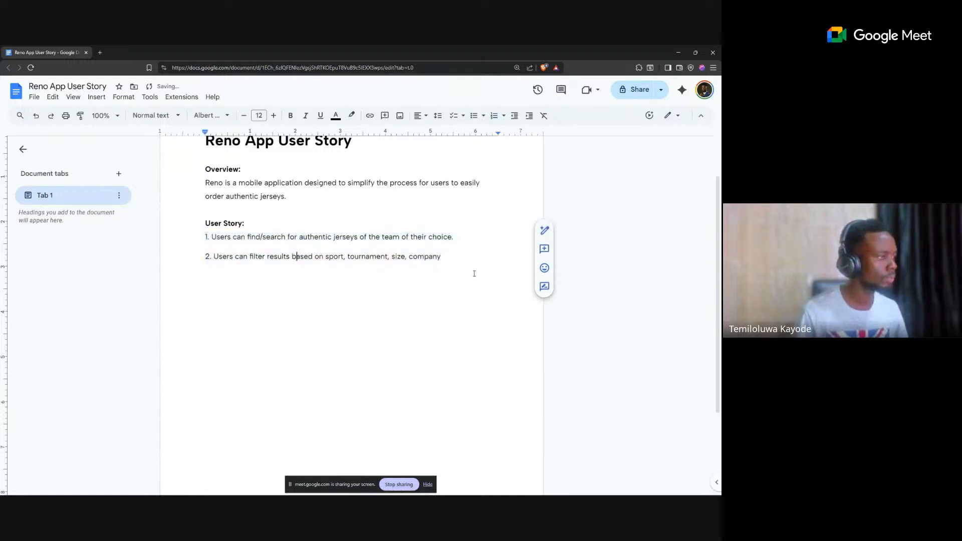
{"action": "left_click_drag", "start_coordinate": [441, 268], "coordinate": [216, 237]}
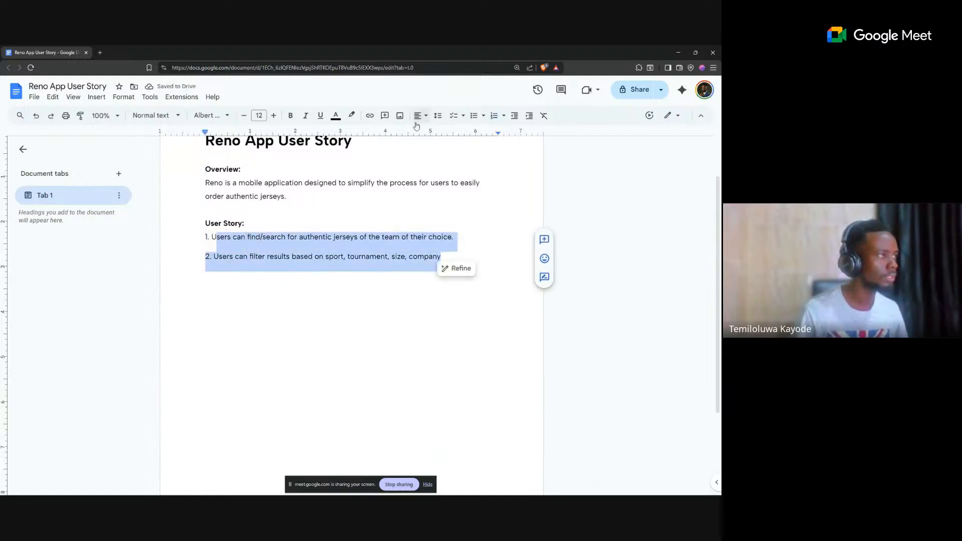
{"action": "left_click", "coordinate": [442, 258]}
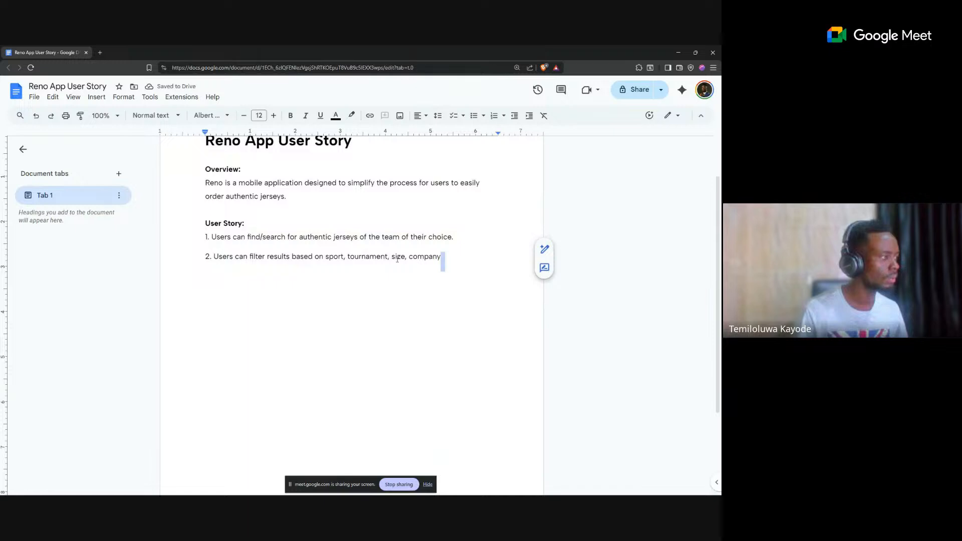
{"action": "left_click_drag", "start_coordinate": [442, 257], "coordinate": [205, 240]}
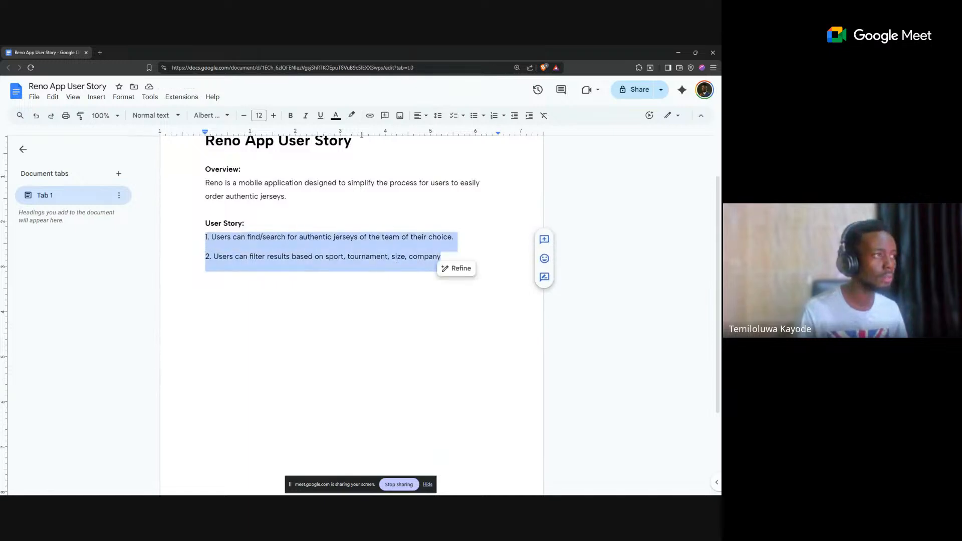
{"action": "left_click", "coordinate": [494, 116]}
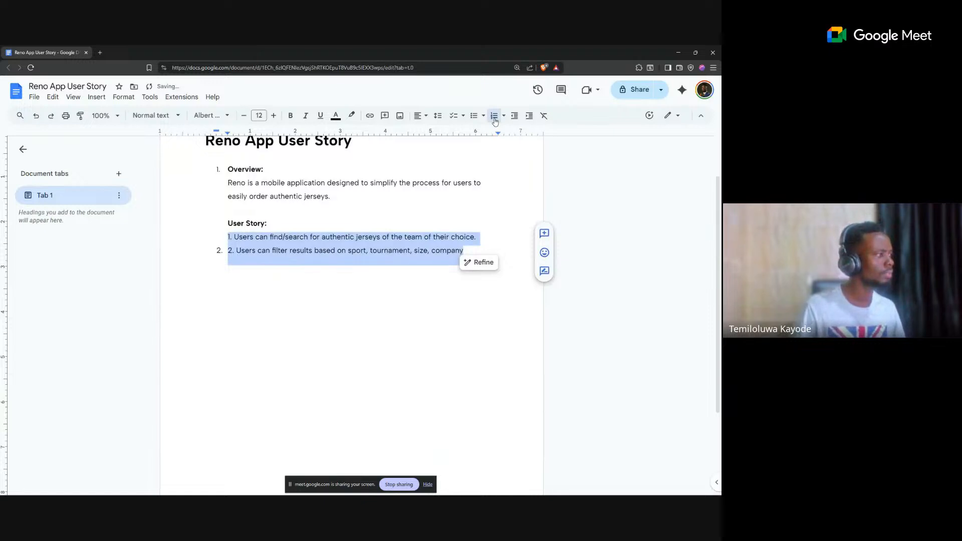
{"action": "left_click", "coordinate": [218, 170]}
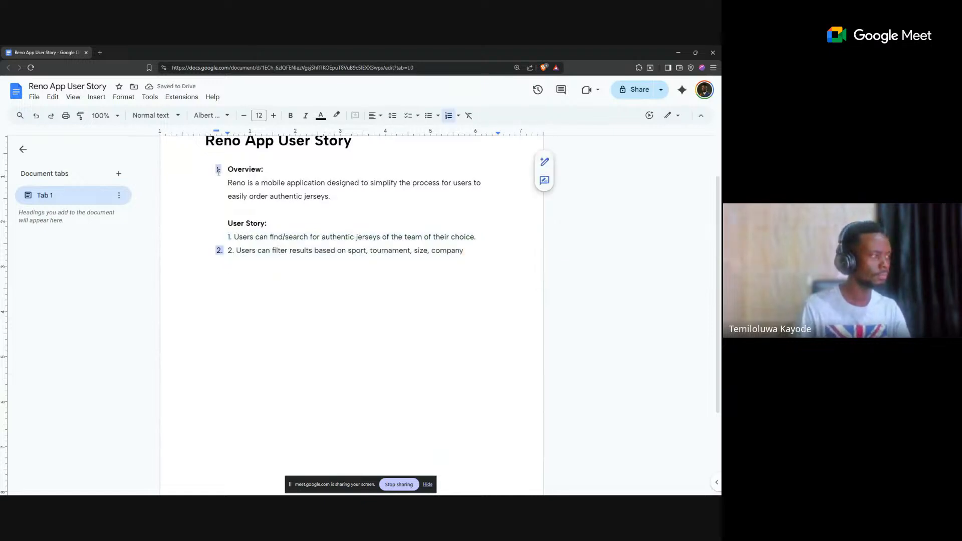
{"action": "key", "text": "BackSpace"}
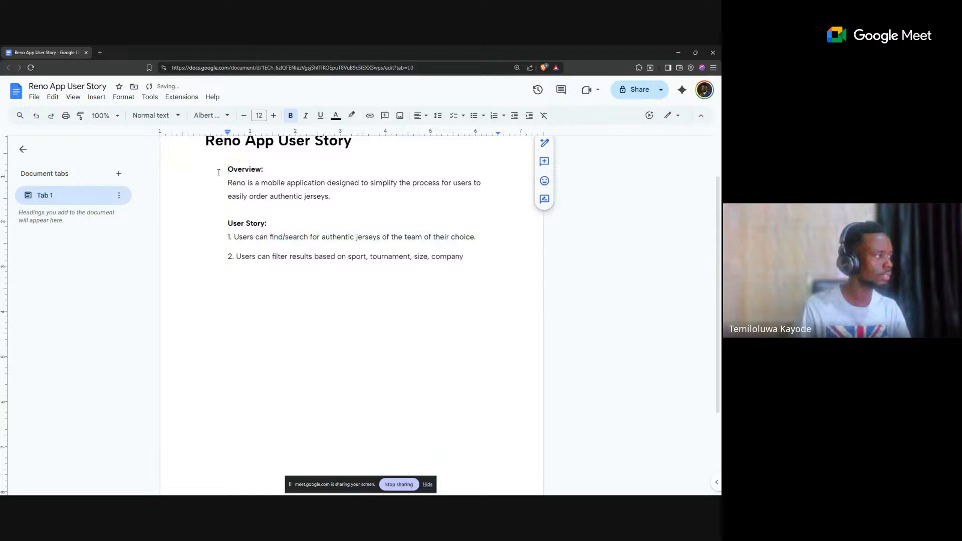
{"action": "key", "text": "BackSpace"}
{"action": "left_click", "coordinate": [220, 258]}
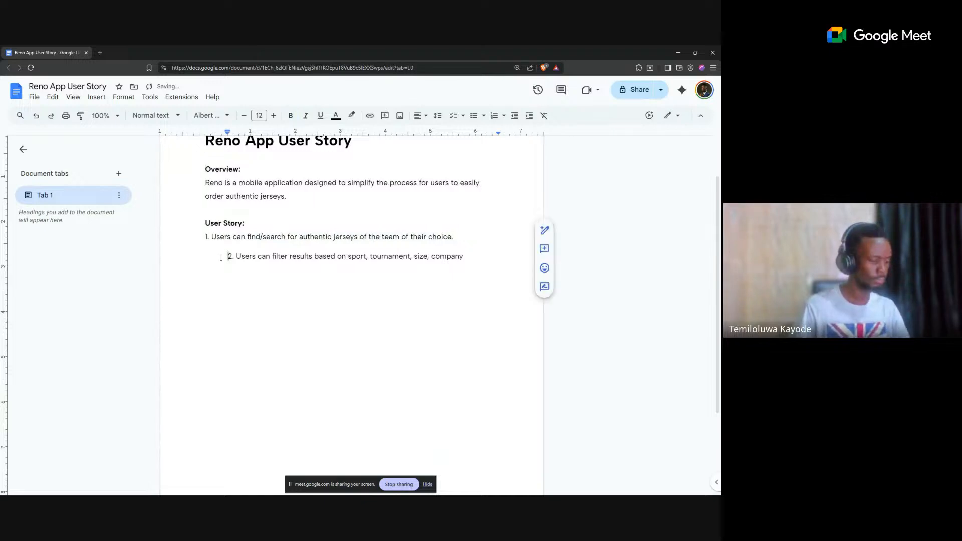
{"action": "key", "text": "BackSpace"}
{"action": "key", "text": "ctrl+Right"}
{"action": "key", "text": "ctrl+Right"}
{"action": "key", "text": "ctrl+Right"}
{"action": "key", "text": "ctrl+Right"}
{"action": "key", "text": "ctrl+Right"}
{"action": "key", "text": "ctrl+Right"}
{"action": "key", "text": "ctrl+Right"}
{"action": "key", "text": "ctrl+Right"}
{"action": "key", "text": "ctrl+Right"}
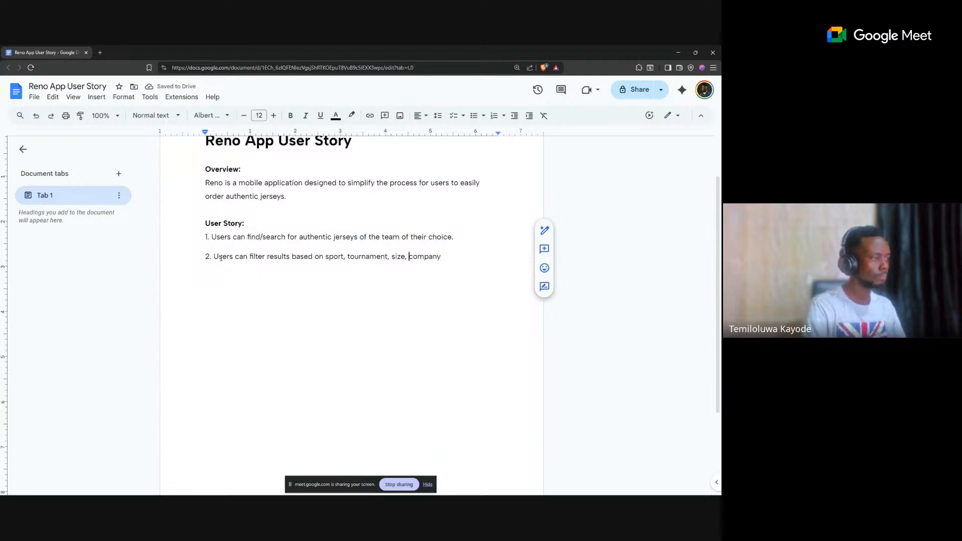
Step: Replace 'company' with 'brand' in story 2's filter list
{"action": "type", "text": "manu"}
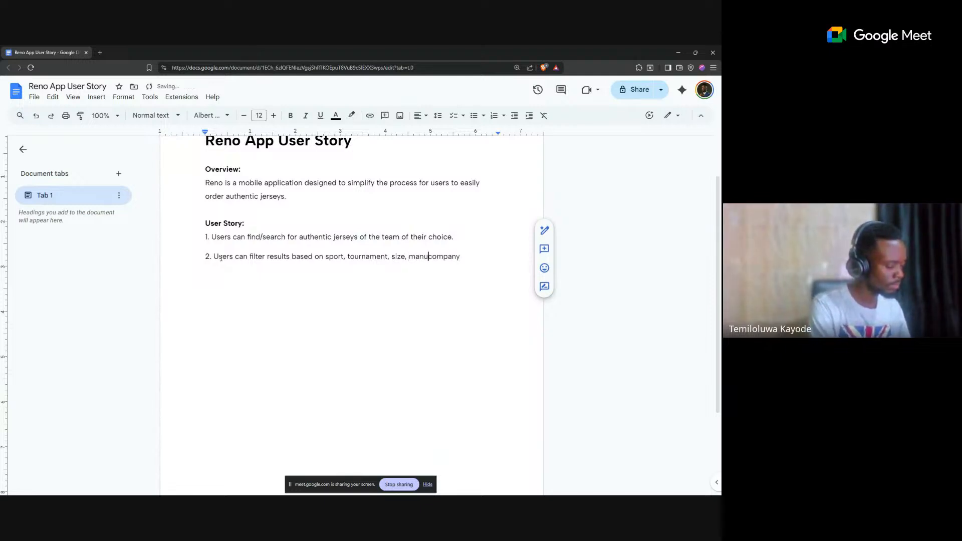
{"action": "type", "text": "f"}
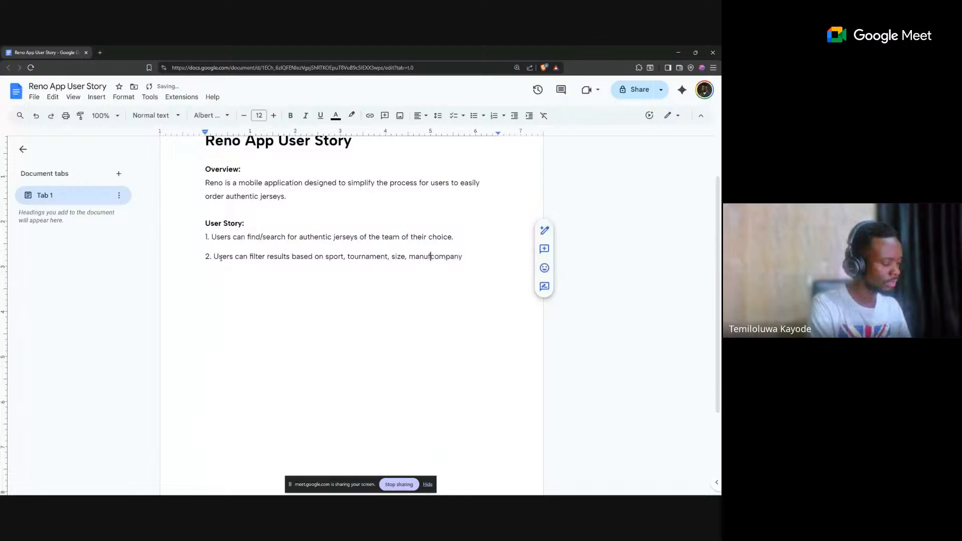
{"action": "type", "text": "actu"}
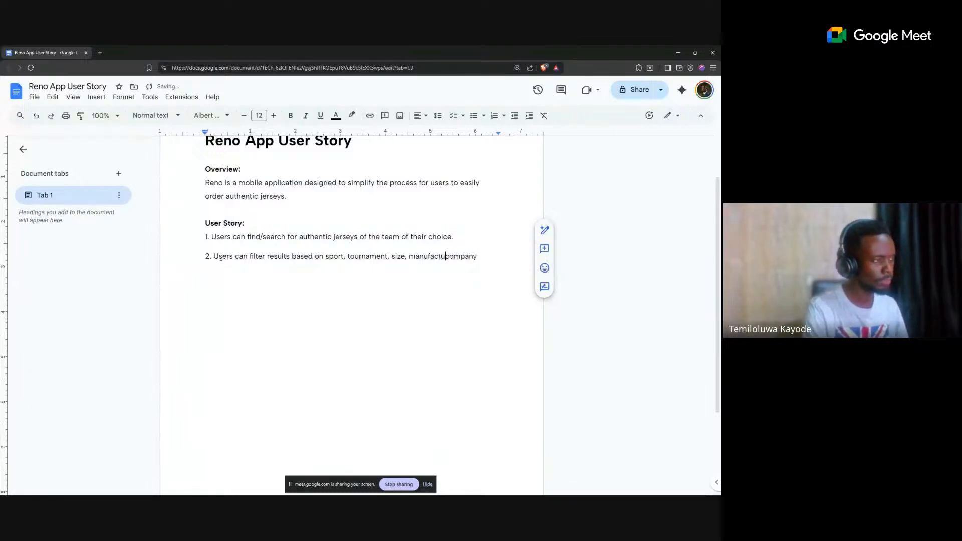
{"action": "type", "text": "ring"}
{"action": "key", "text": "Left"}
{"action": "key", "text": "ctrl+shift+Left"}
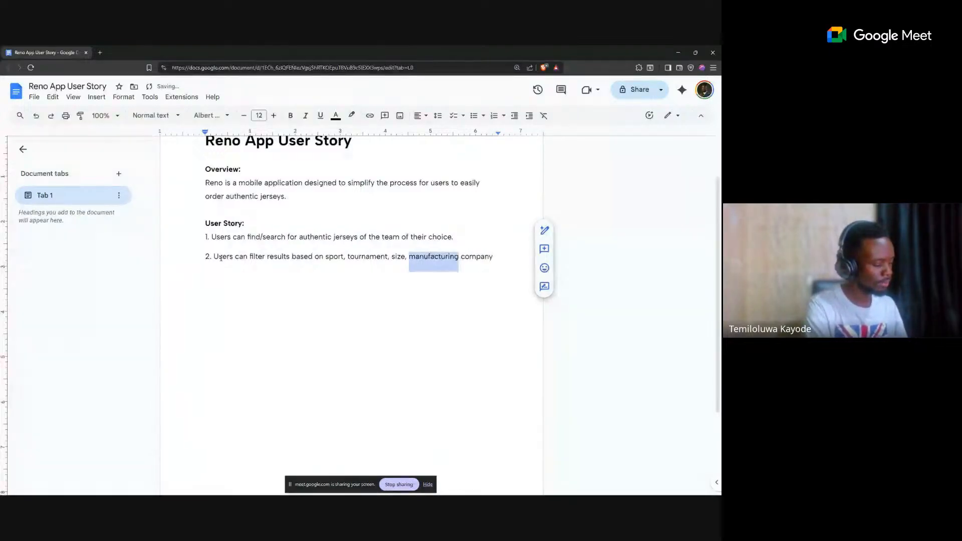
{"action": "type", "text": "faishion"}
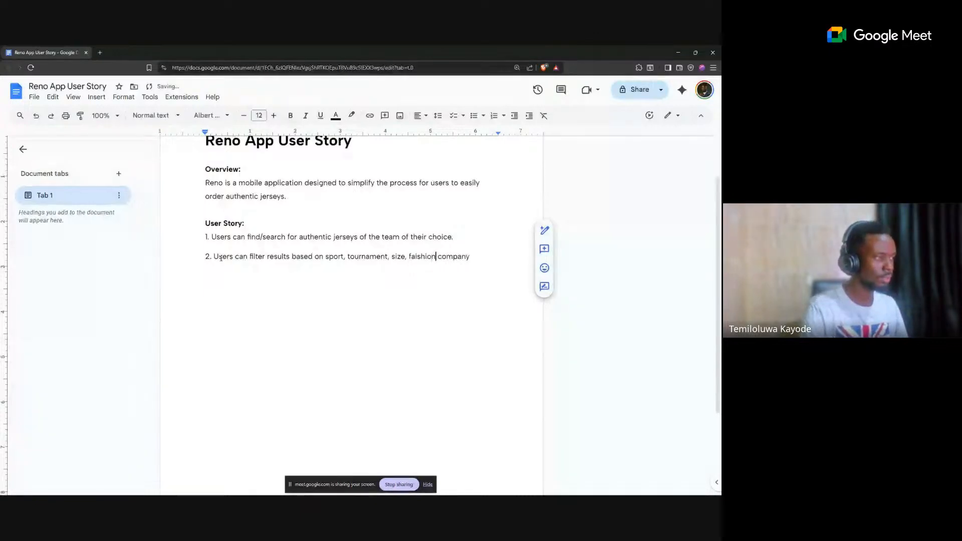
{"action": "key", "text": "ctrl+Left"}
{"action": "key", "text": "ctrl+shift+Right"}
{"action": "key", "text": "ctrl+shift+Right"}
{"action": "type", "text": "bran"}
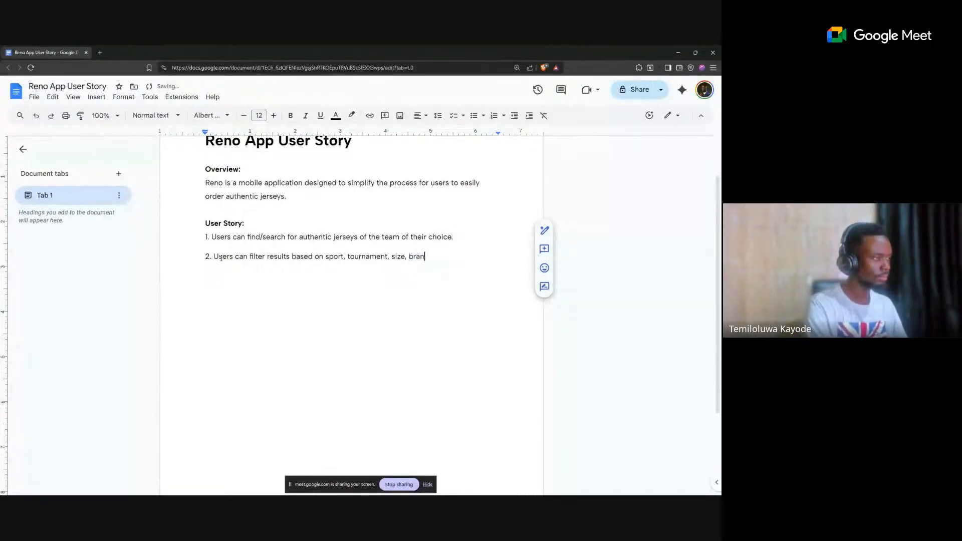
{"action": "type", "text": "d"}
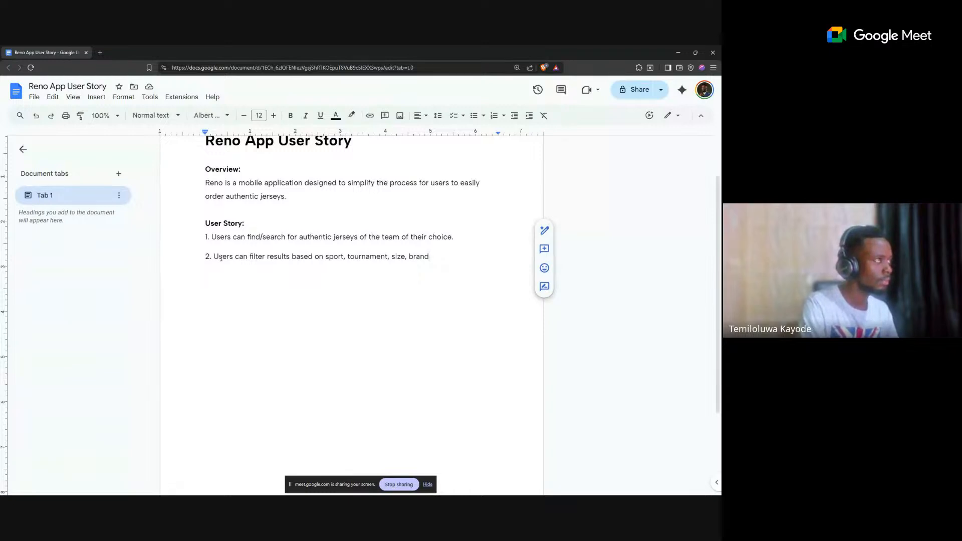
Step: Add ', jersey year' after 'brand' at the end of story 2
{"action": "type", "text": ","}
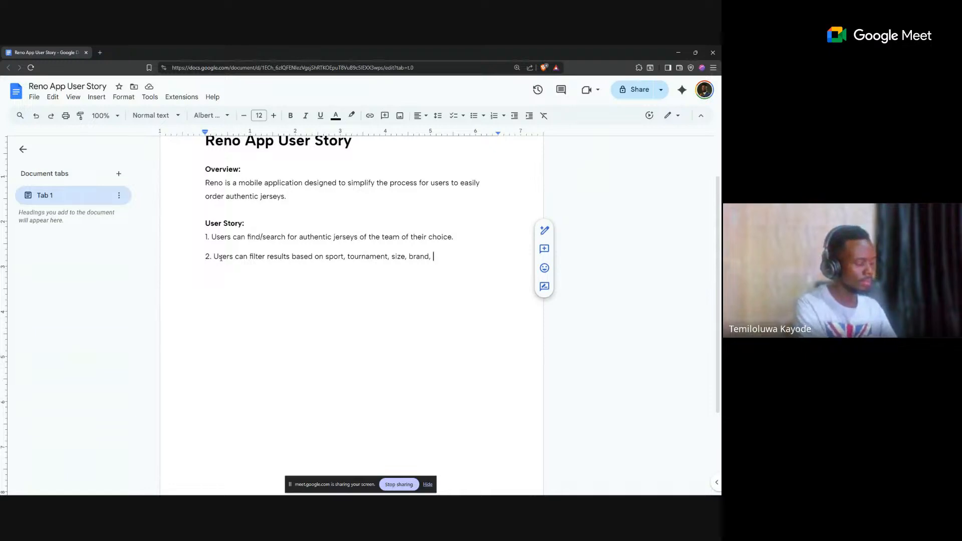
{"action": "type", "text": "year"}
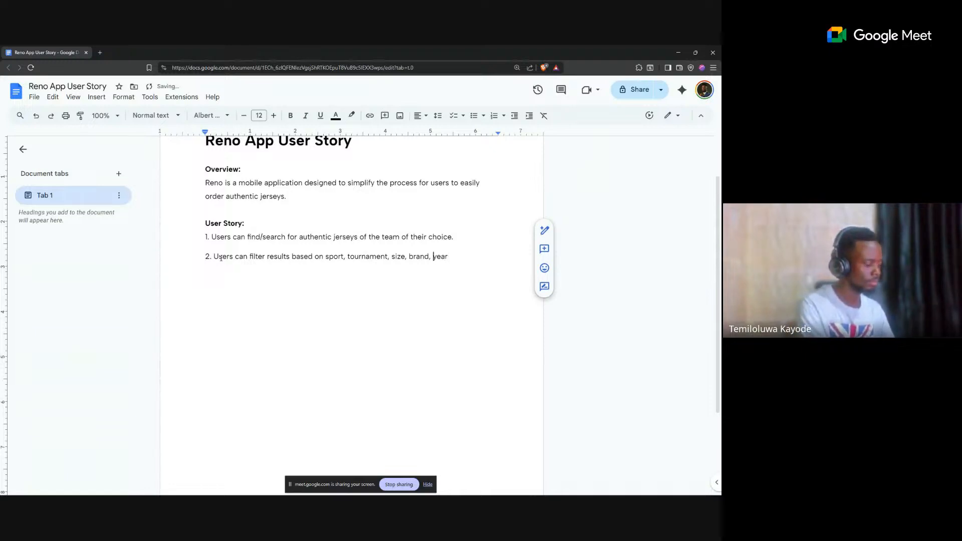
{"action": "type", "text": "jes"}
{"action": "key", "text": "BackSpace"}
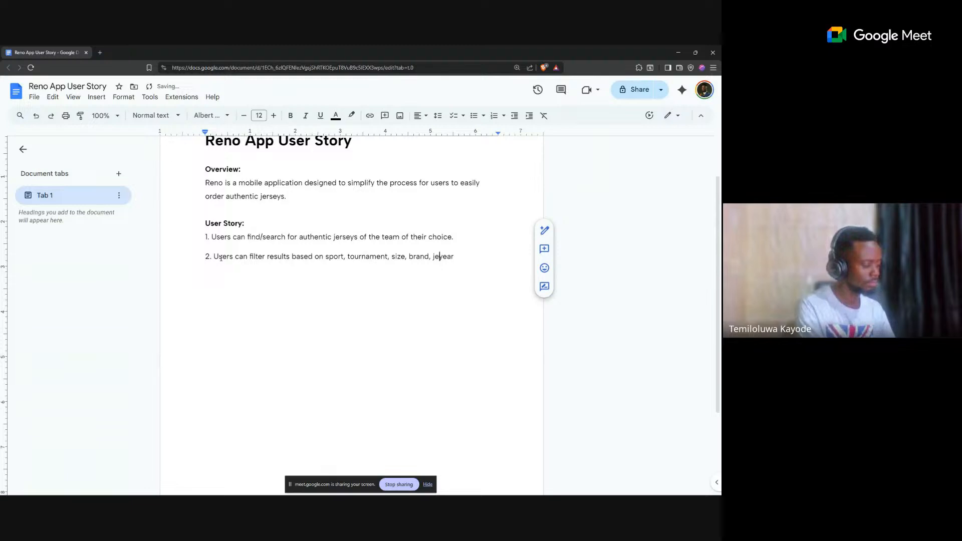
{"action": "type", "text": "rsey"}
{"action": "key", "text": "End"}
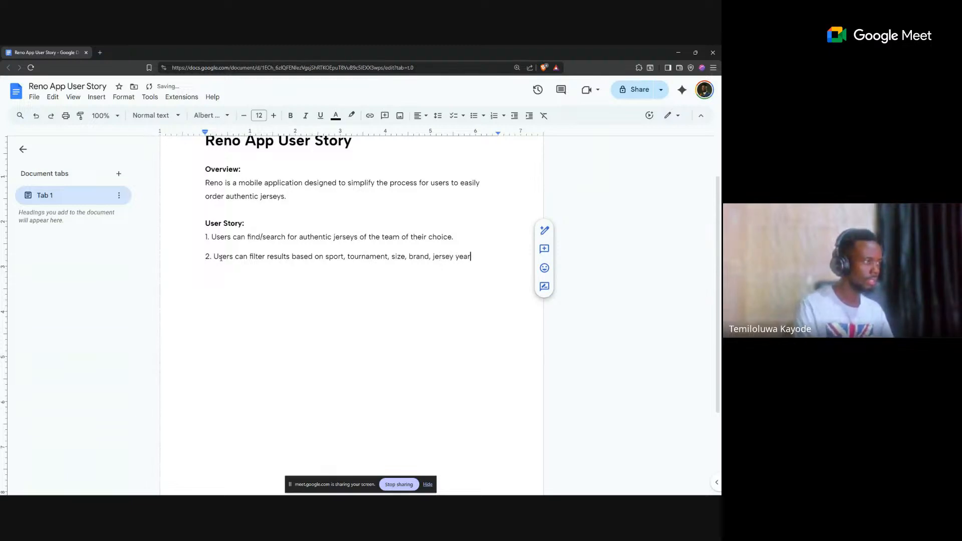
Step: On a new line, begin story 3: '3. Users can read descriptions and details of their'
{"action": "key", "text": "Return"}
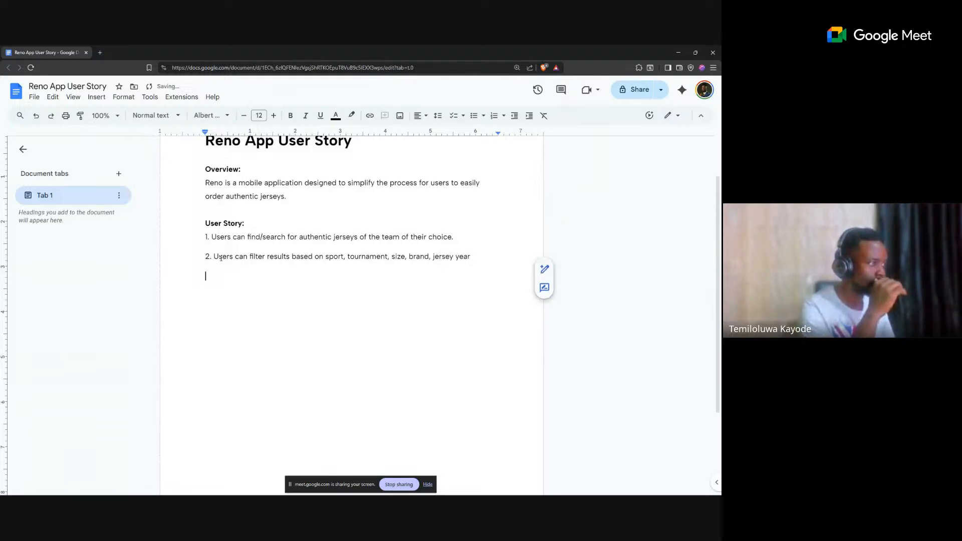
{"action": "type", "text": "3."}
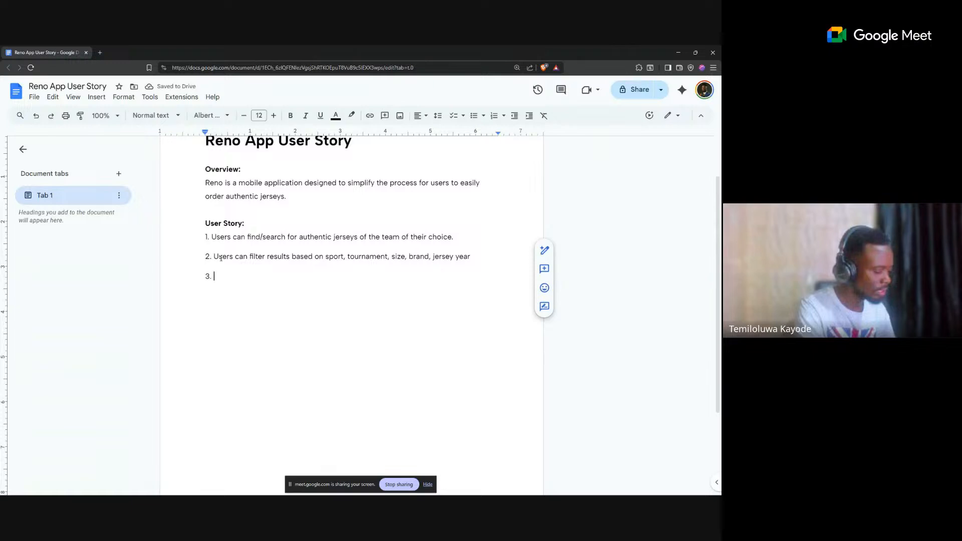
{"action": "type", "text": "Read de"}
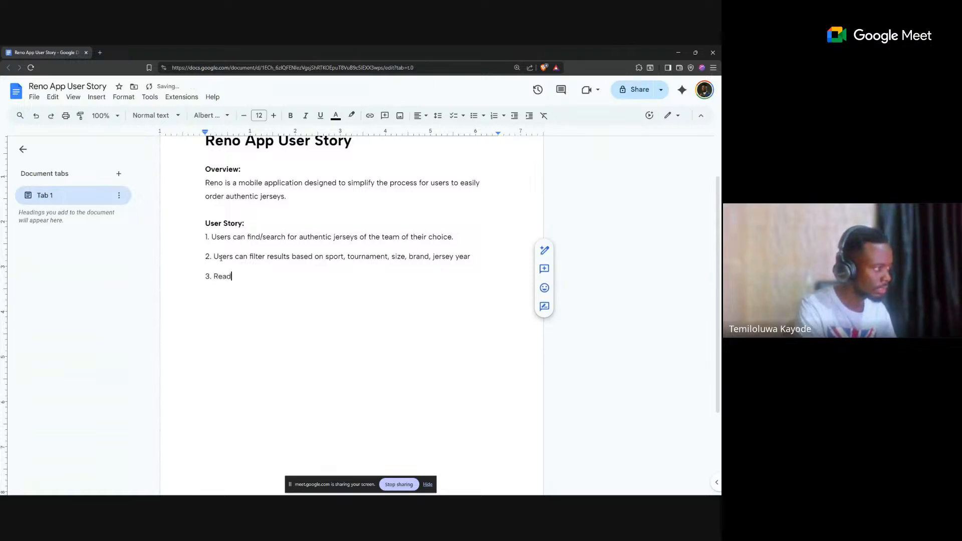
{"action": "key", "text": "BackSpace"}
{"action": "key", "text": "BackSpace"}
{"action": "key", "text": "BackSpace"}
{"action": "key", "text": "BackSpace"}
{"action": "key", "text": "BackSpace"}
{"action": "key", "text": "BackSpace"}
{"action": "key", "text": "BackSpace"}
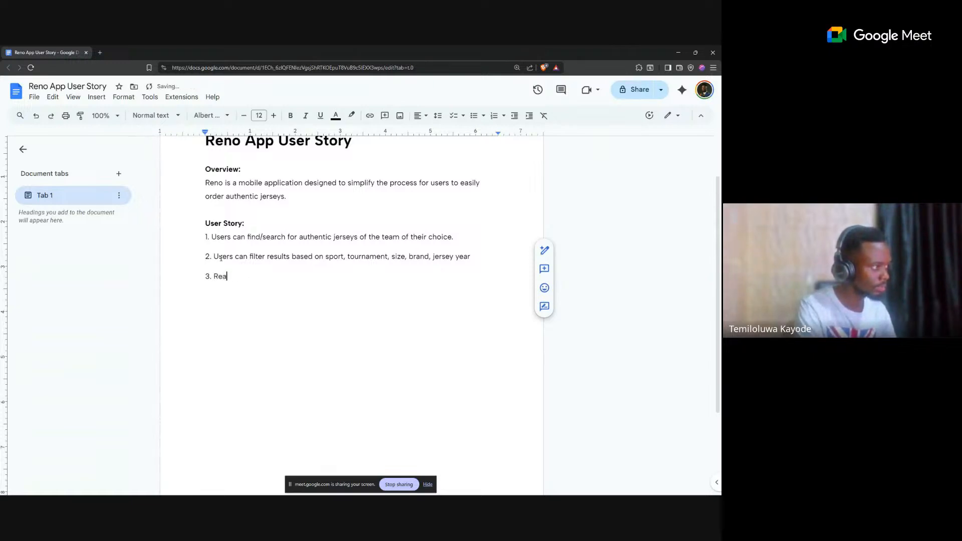
{"action": "type", "text": "Users can read"}
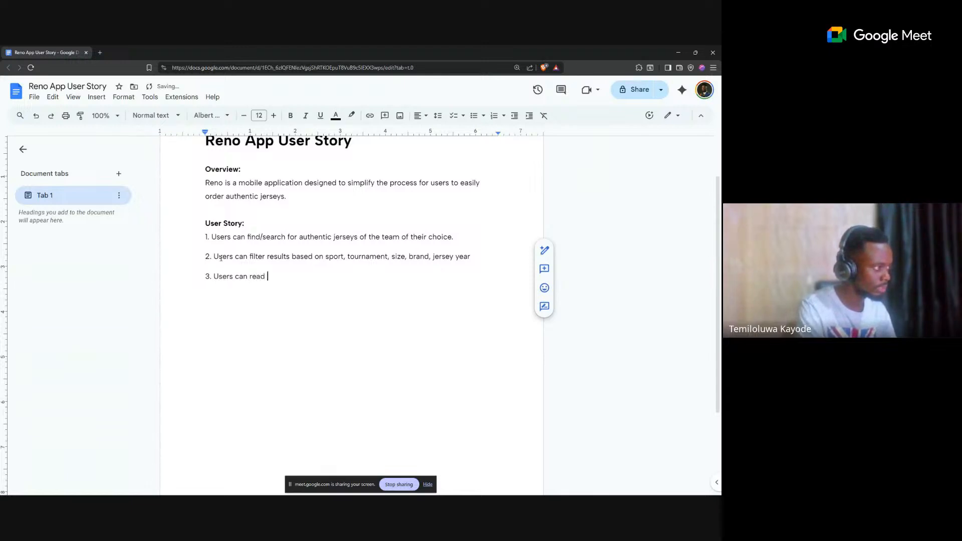
{"action": "type", "text": " de"}
{"action": "key", "text": "BackSpace"}
{"action": "key", "text": "BackSpace"}
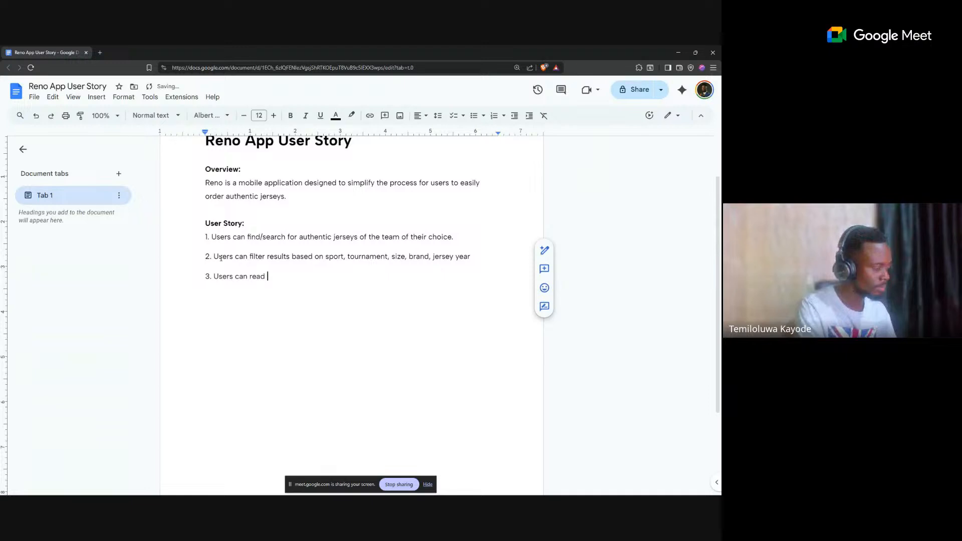
{"action": "type", "text": "descript"}
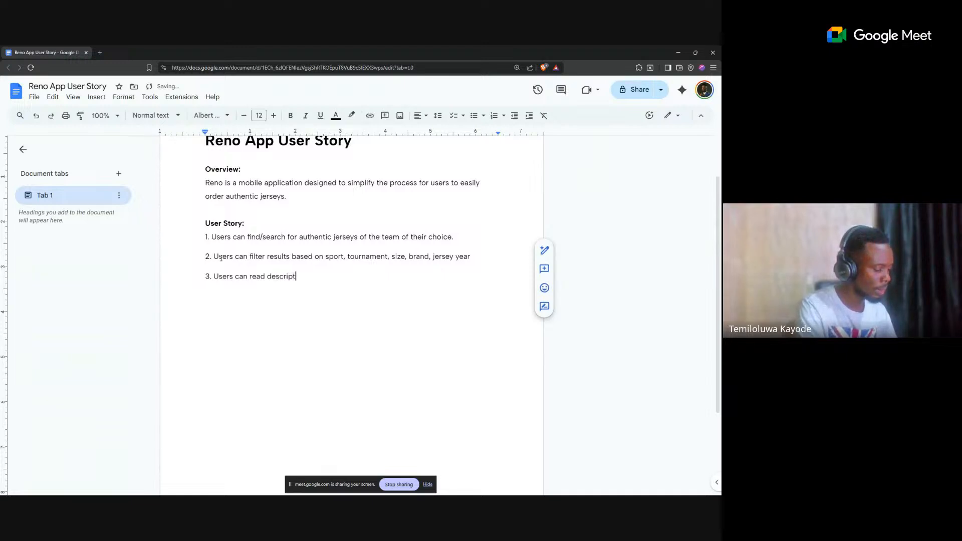
{"action": "type", "text": "ions and d"}
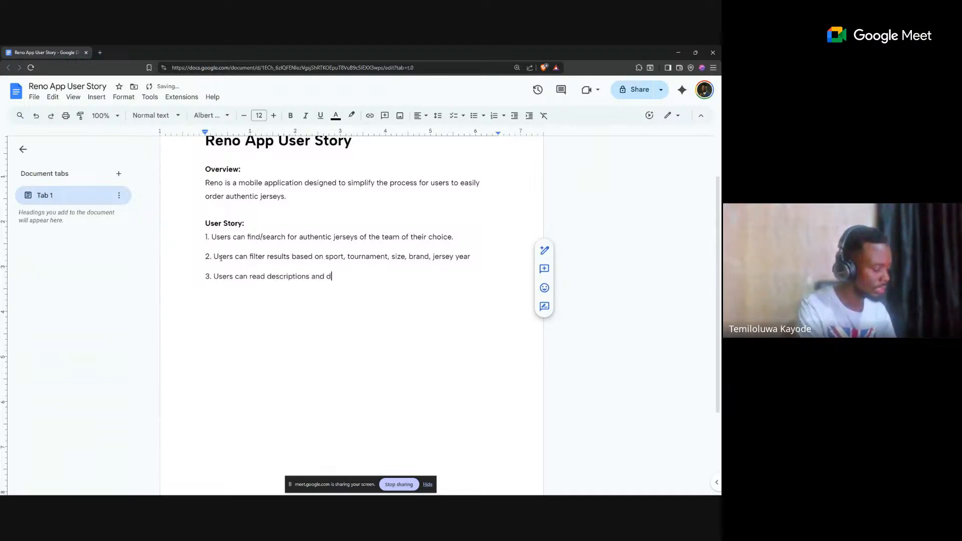
{"action": "type", "text": "erta"}
{"action": "key", "text": "BackSpace"}
{"action": "key", "text": "BackSpace"}
{"action": "key", "text": "BackSpace"}
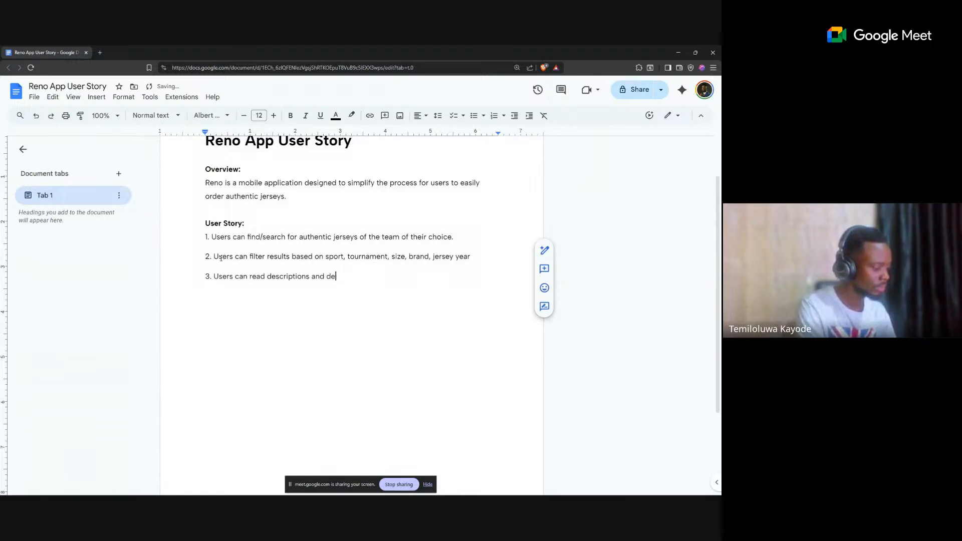
{"action": "type", "text": "tails "}
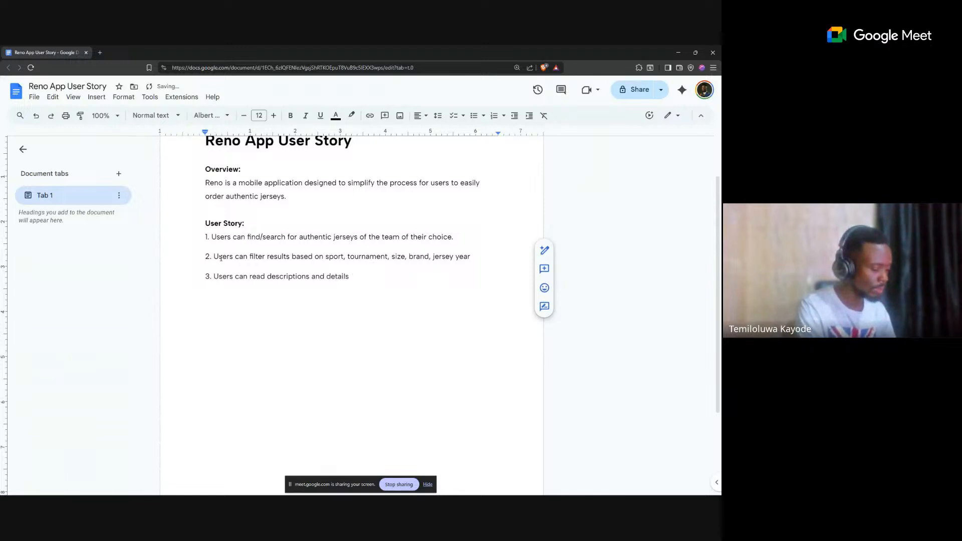
{"action": "type", "text": "of their je"}
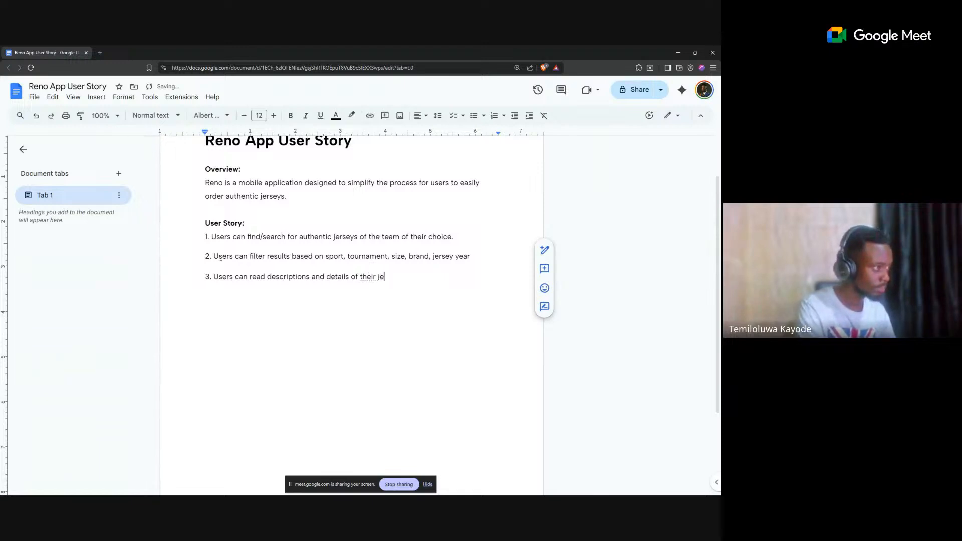
Step: Insert 'key' before 'details', end story 3 with 'the jerseys', and start line 4
{"action": "key", "text": "BackSpace"}
{"action": "key", "text": "BackSpace"}
{"action": "key", "text": "BackSpace"}
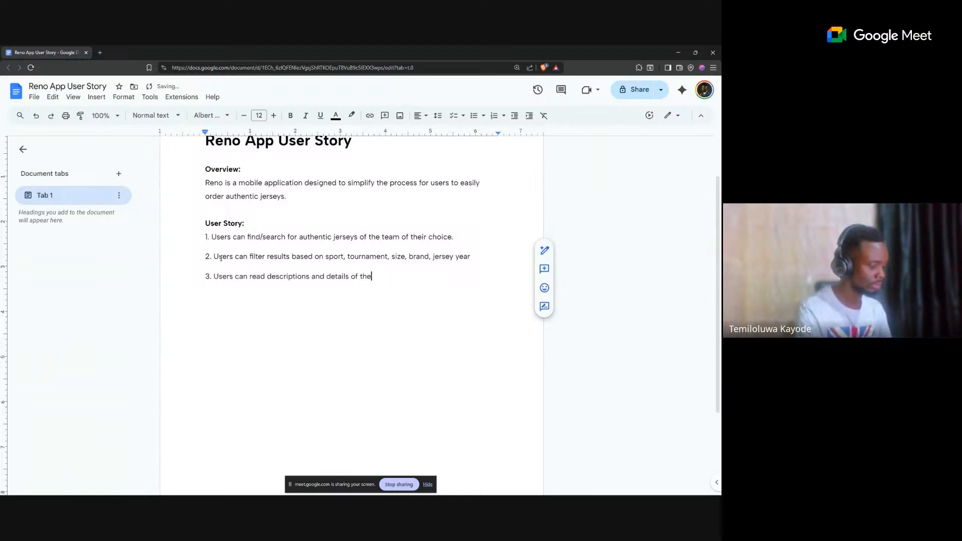
{"action": "key", "text": "Left"}
{"action": "key", "text": "Left"}
{"action": "key", "text": "Left"}
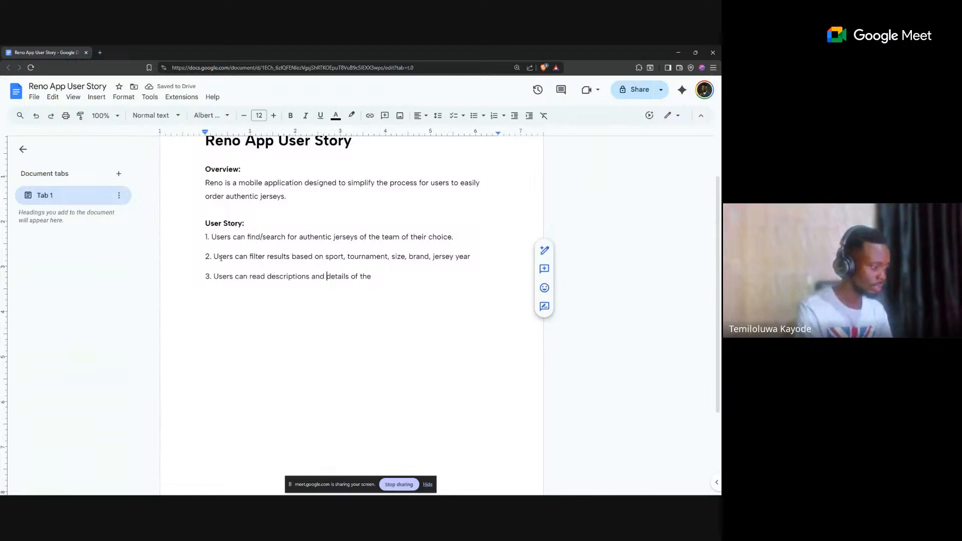
{"action": "type", "text": "key"}
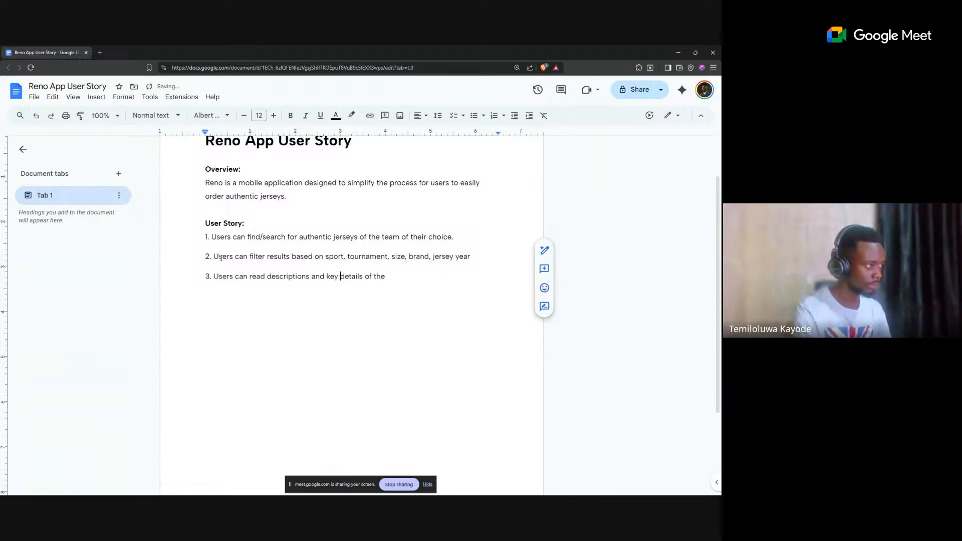
{"action": "key", "text": "ctrl+Right"}
{"action": "key", "text": "End"}
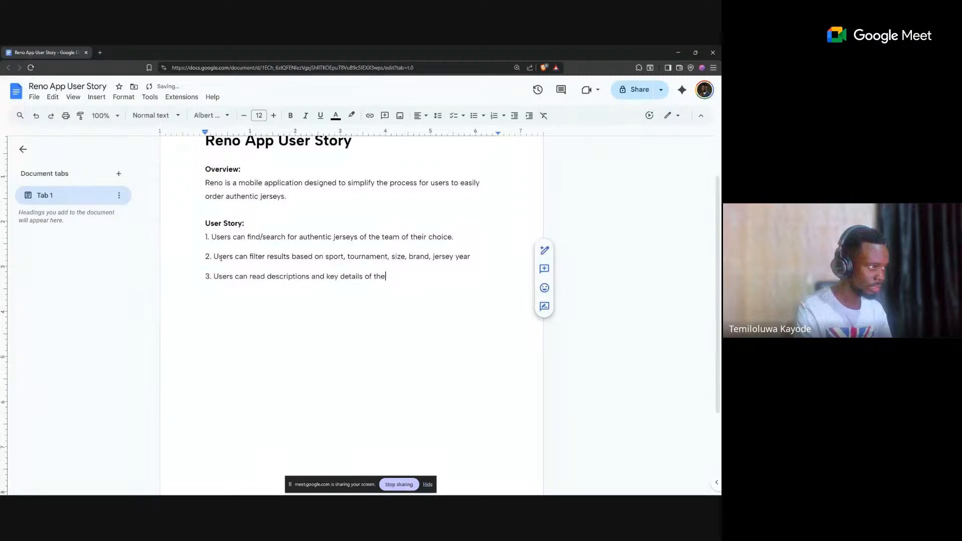
{"action": "type", "text": "ir"}
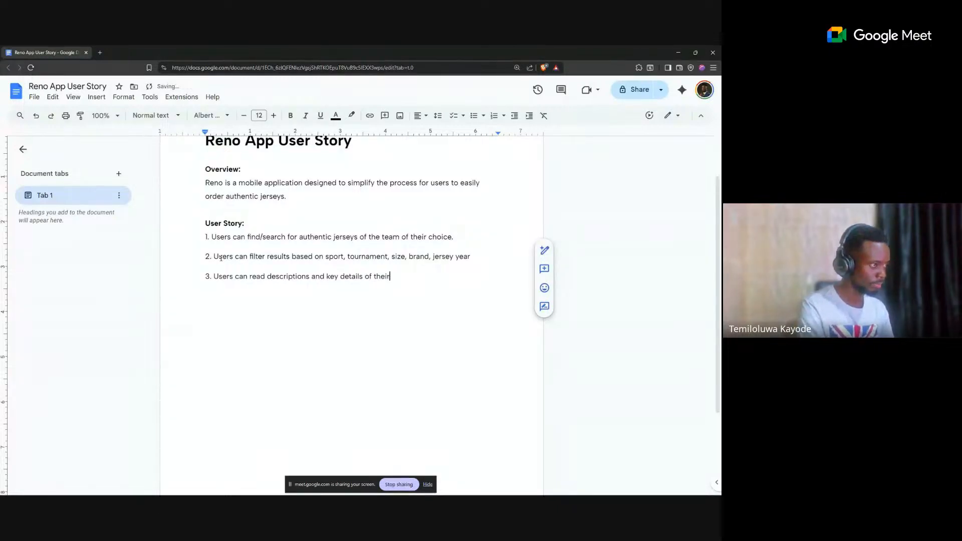
{"action": "key", "text": "BackSpace"}
{"action": "key", "text": "BackSpace"}
{"action": "type", "text": "jer"}
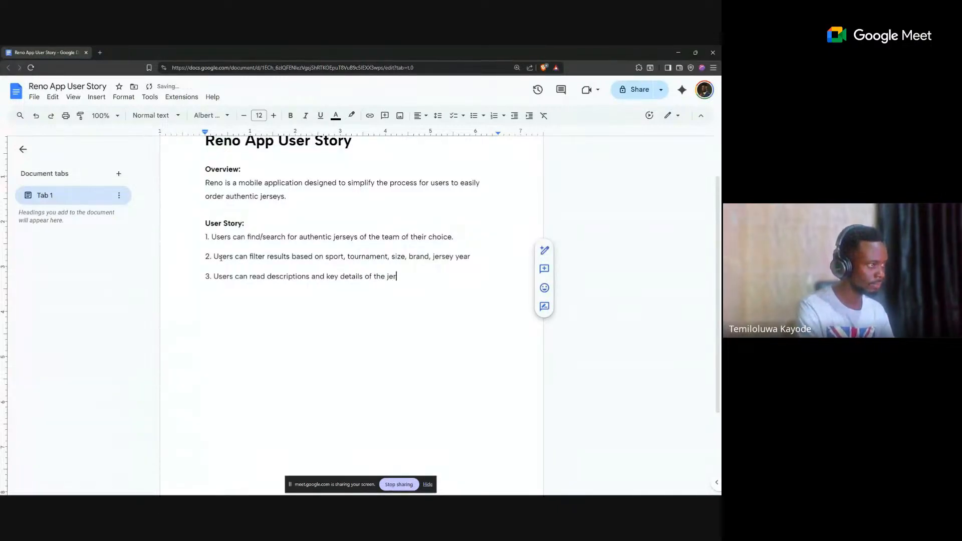
{"action": "type", "text": "seys"}
{"action": "key", "text": "ctrl+shift+Left"}
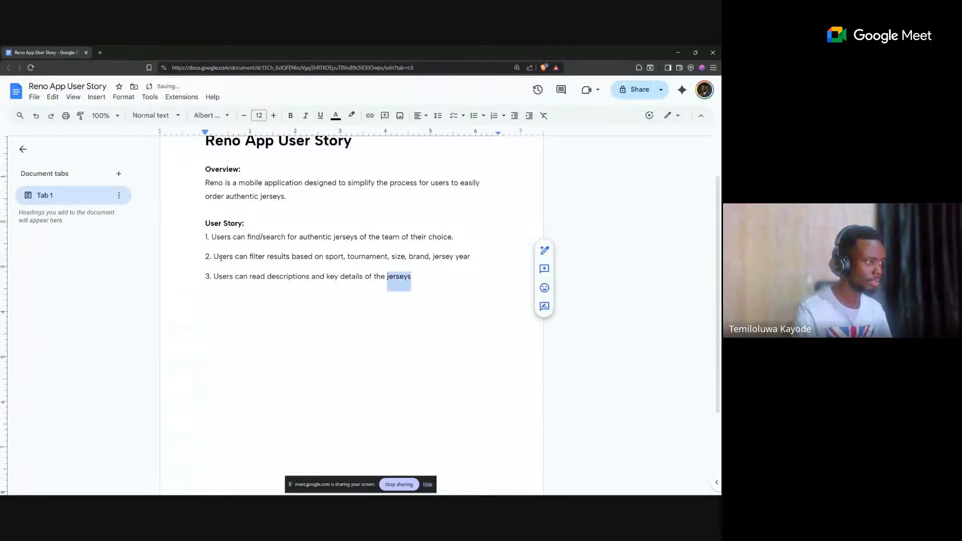
{"action": "key", "text": "Right"}
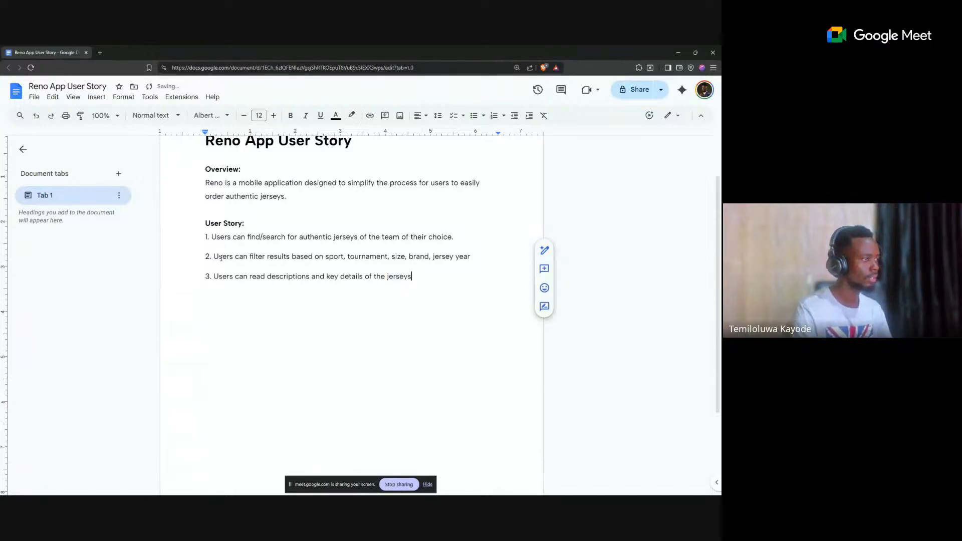
{"action": "key", "text": "Return"}
Step: Write story 4 as 'Users can easily checkout with a variety of payment options' and start line 5
{"action": "type", "text": "4. "}
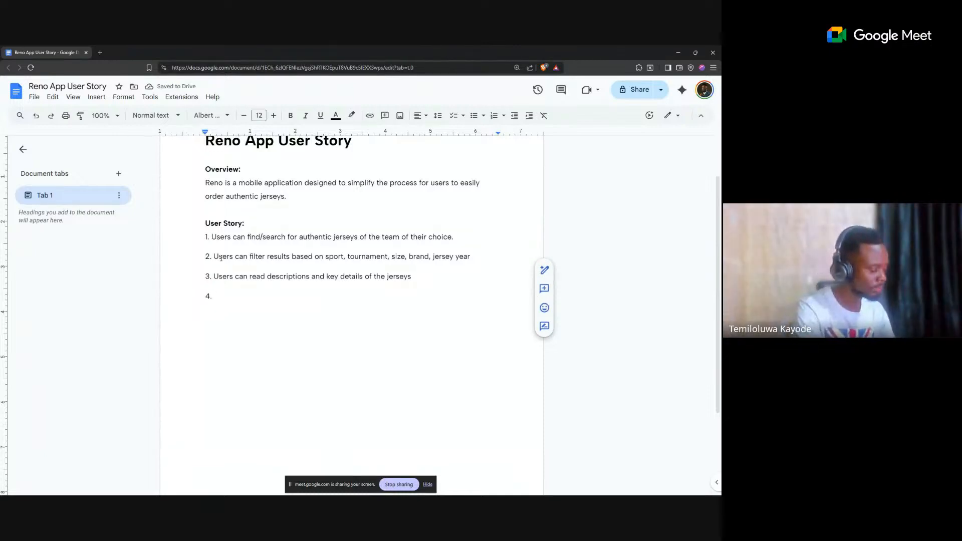
{"action": "type", "text": "Users "}
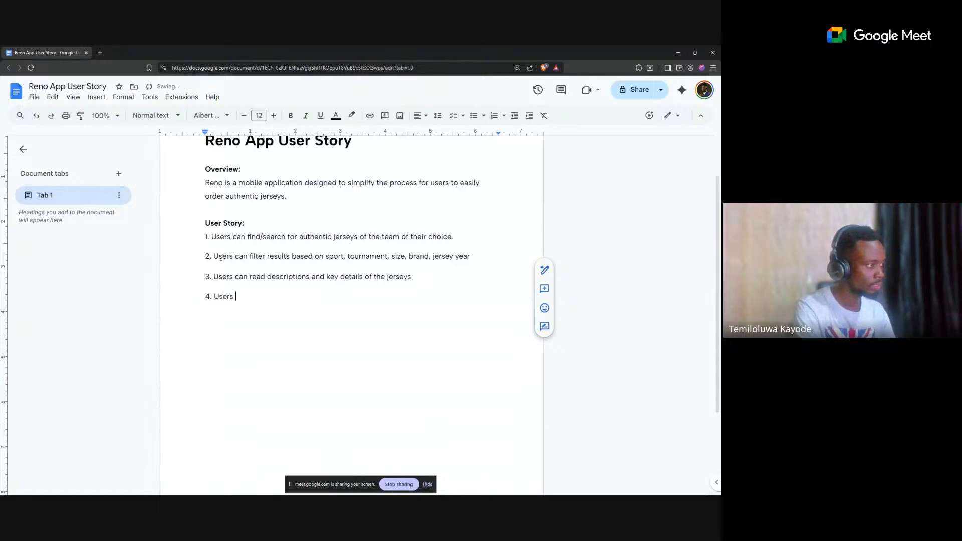
{"action": "type", "text": "can easil"}
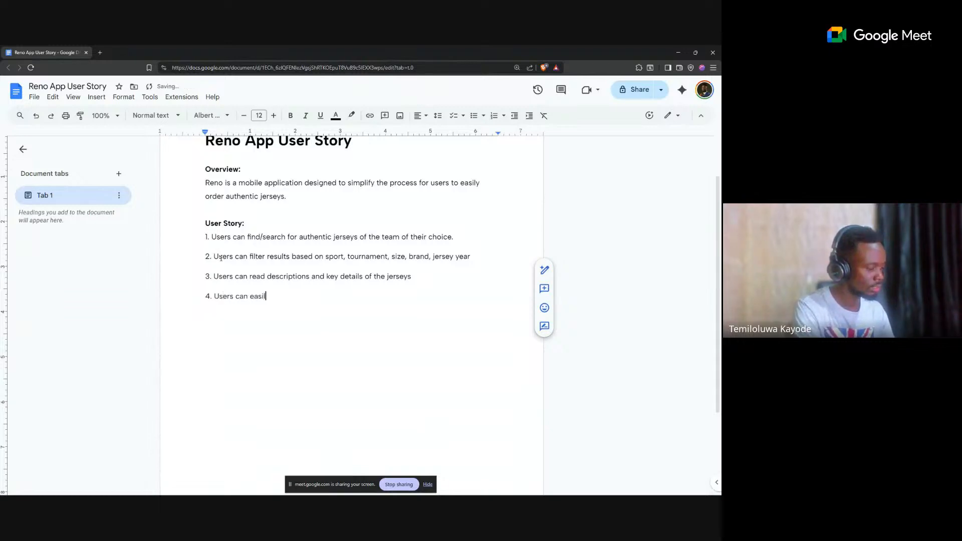
{"action": "type", "text": "y chec"}
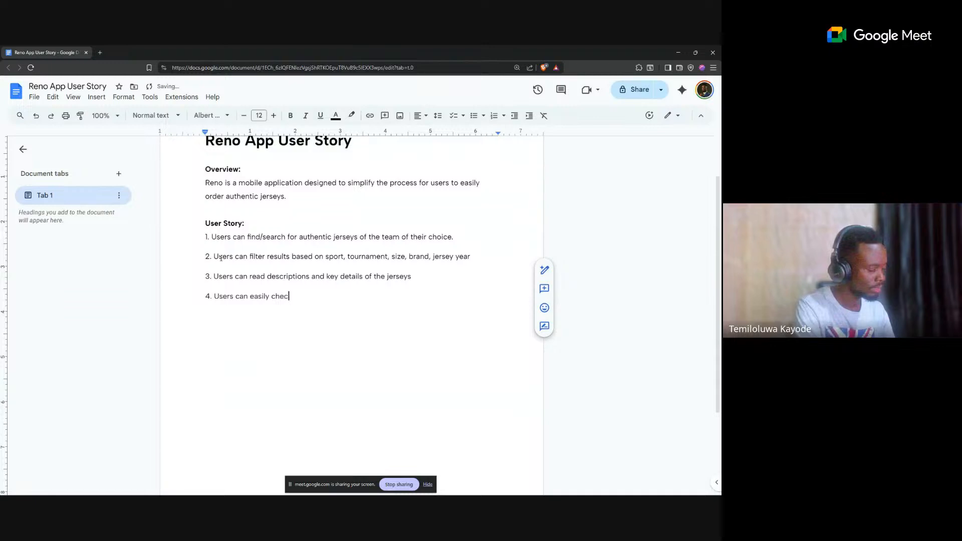
{"action": "type", "text": "kout "}
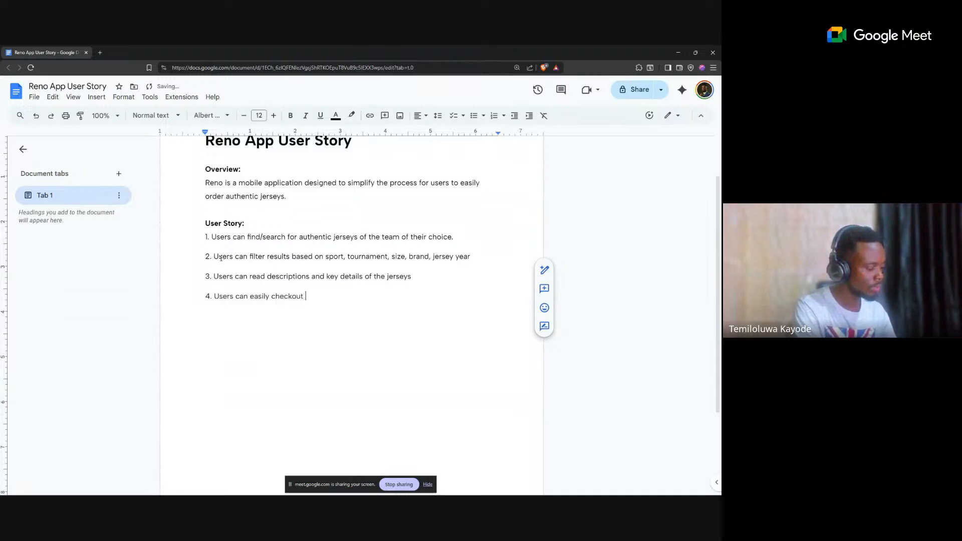
{"action": "type", "text": "with a "}
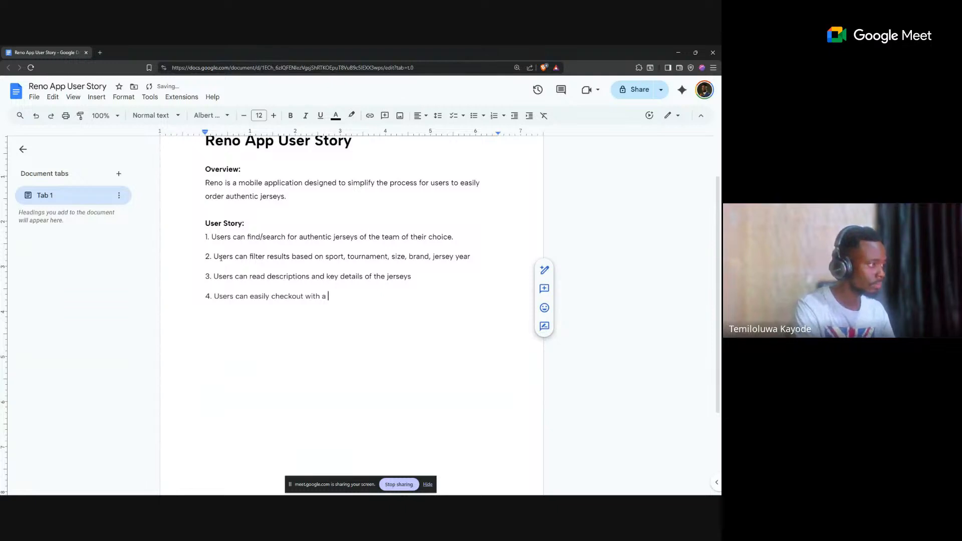
{"action": "type", "text": "pay"}
{"action": "key", "text": "BackSpace"}
{"action": "key", "text": "BackSpace"}
{"action": "key", "text": "BackSpace"}
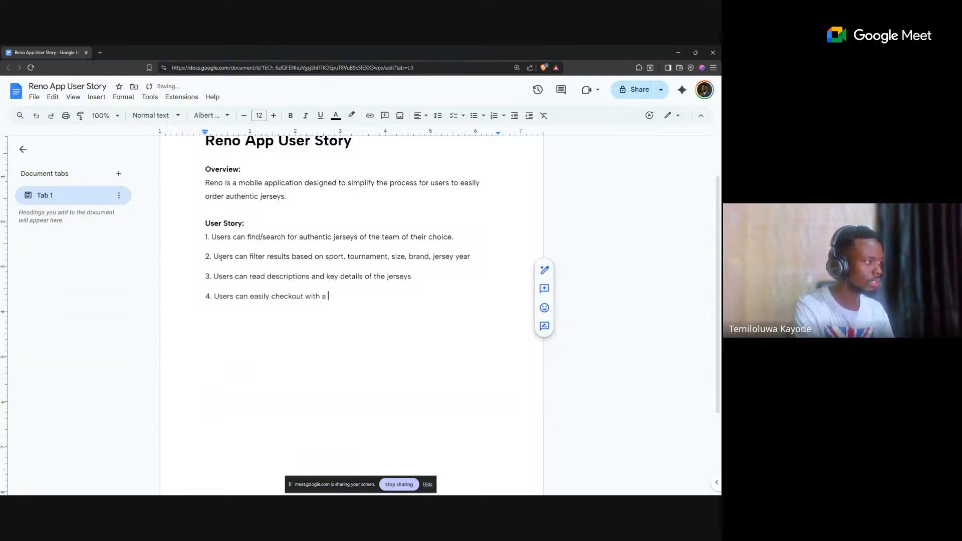
{"action": "key", "text": "BackSpace"}
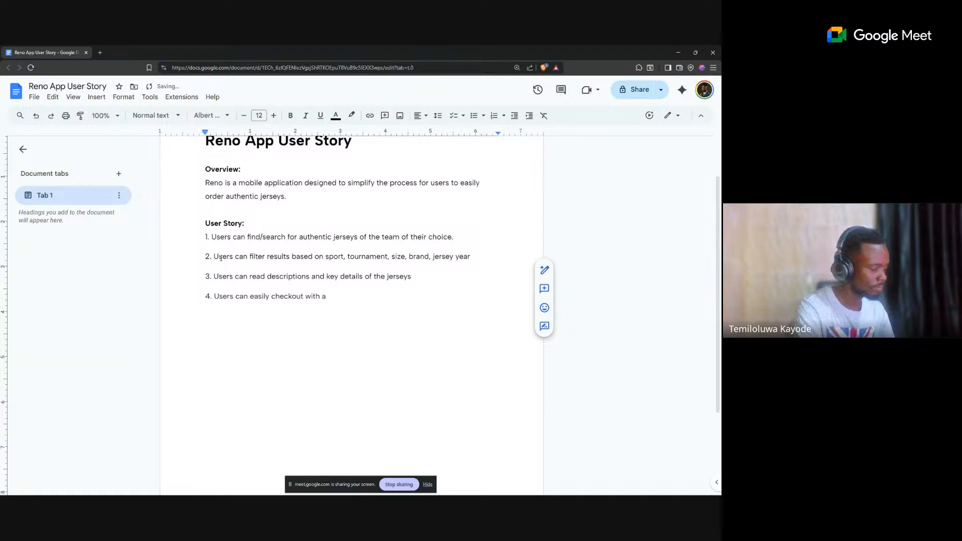
{"action": "key", "text": "ctrl+shift+Left"}
{"action": "key", "text": "ctrl+shift+Left"}
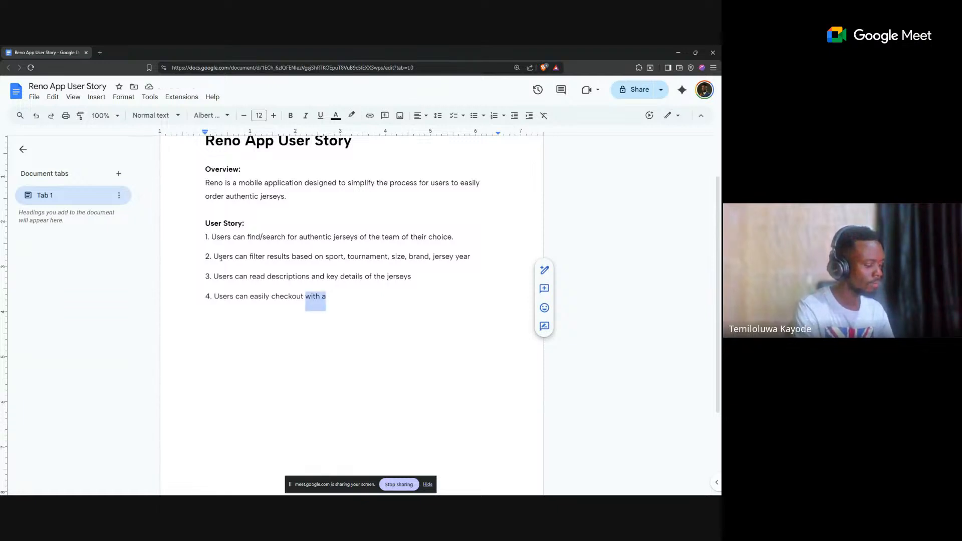
{"action": "key", "text": "Right"}
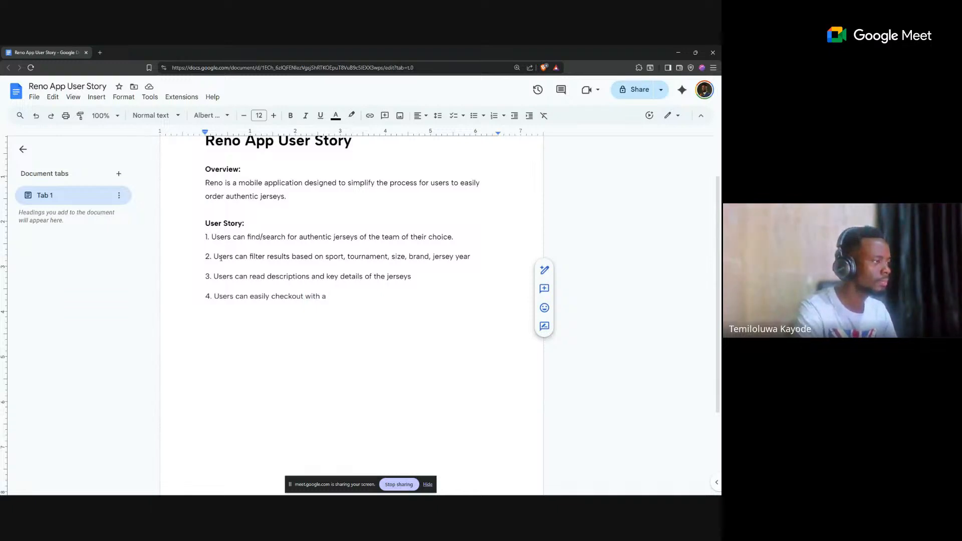
{"action": "type", "text": "va"}
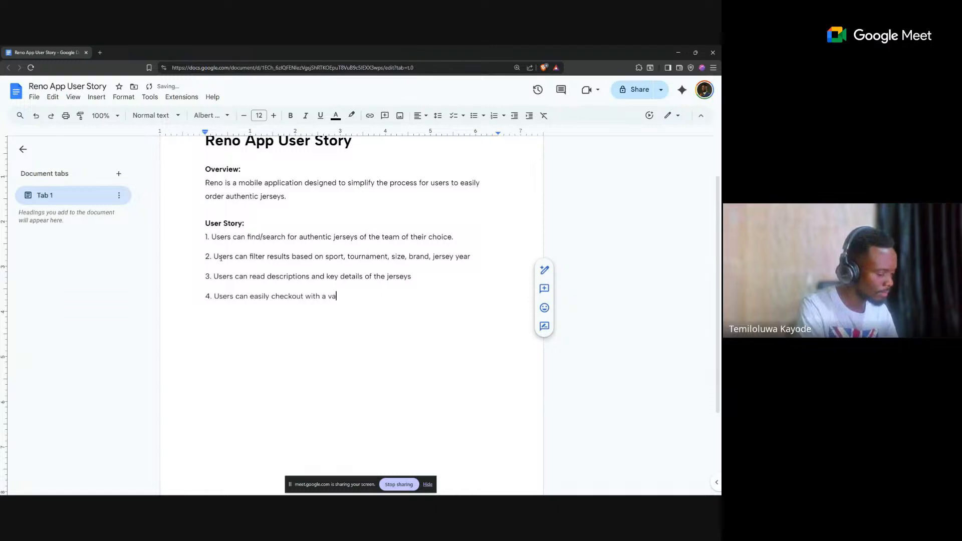
{"action": "type", "text": "riety "}
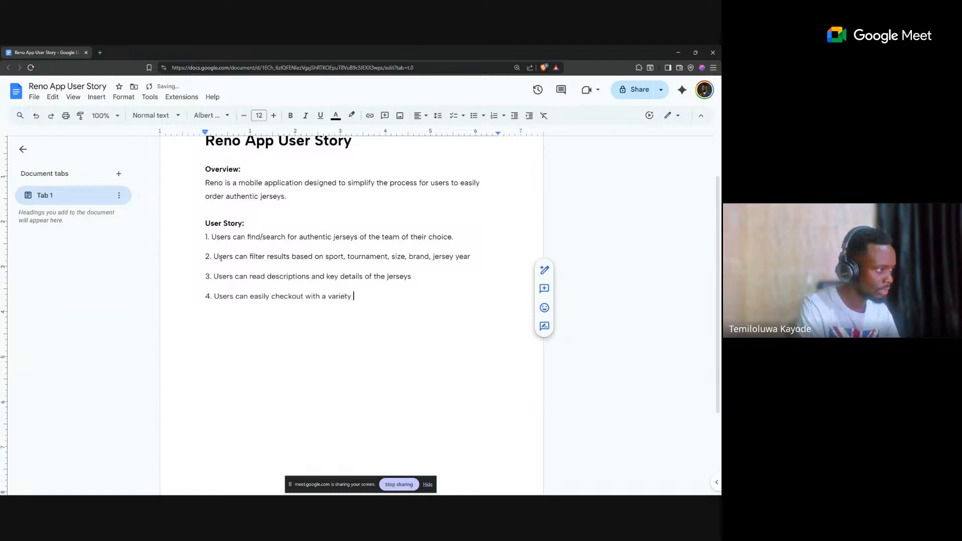
{"action": "type", "text": "of "}
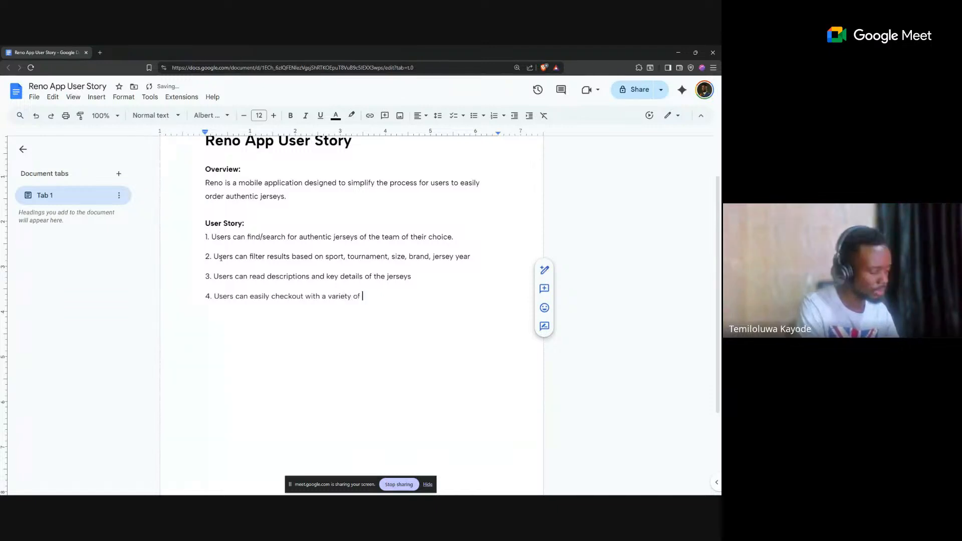
{"action": "type", "text": "options"}
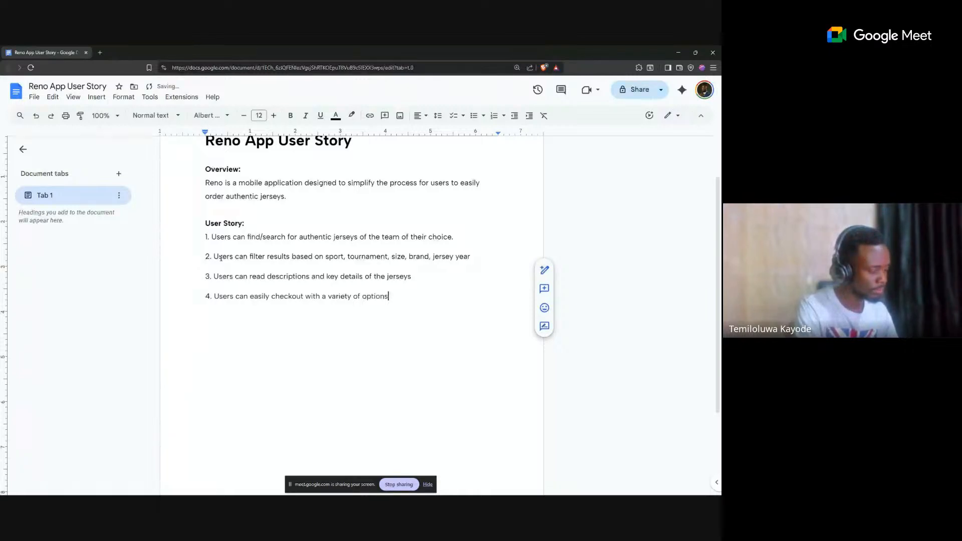
{"action": "key", "text": "ctrl+Left"}
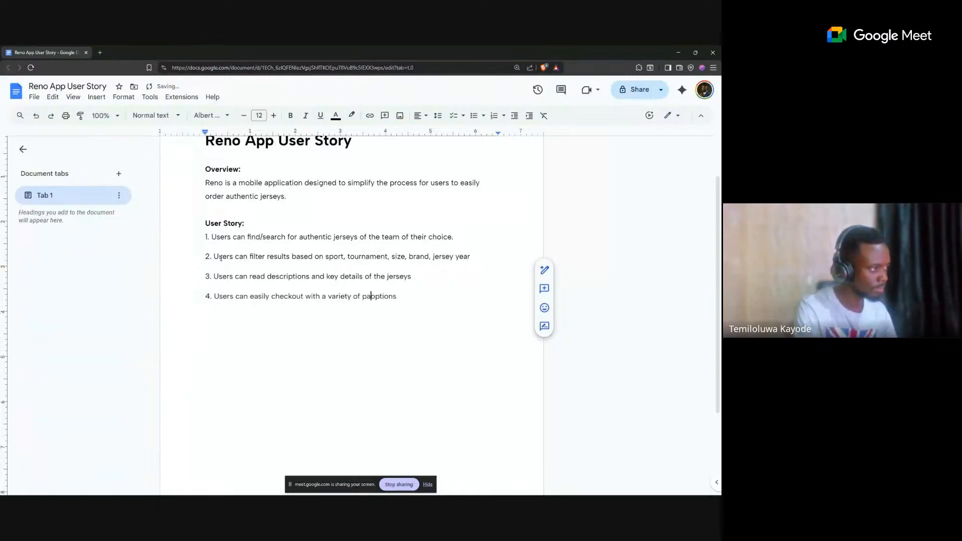
{"action": "type", "text": "payment o"}
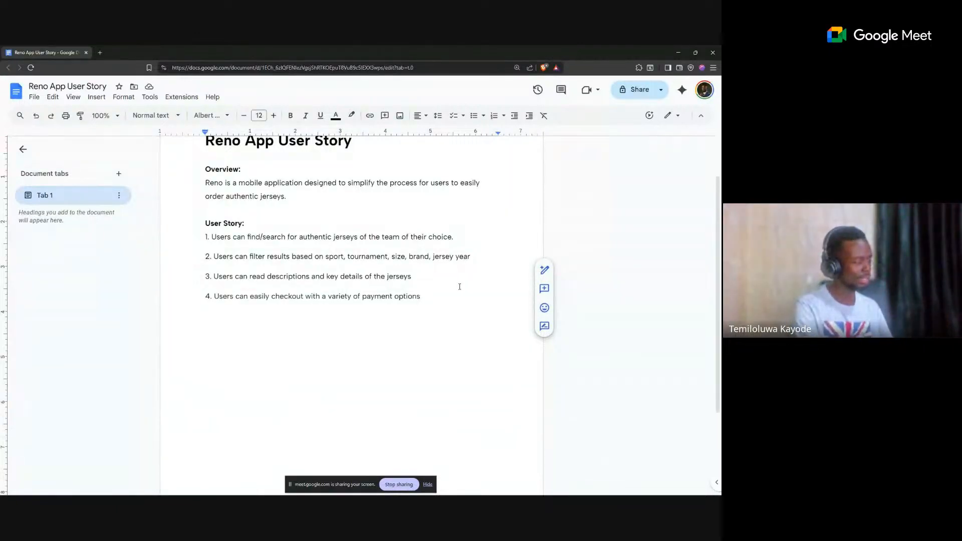
{"action": "key", "text": "Return"}
Step: Number the fifth line '5.' and remove the space after 'tournament,' in story 2
{"action": "type", "text": "5."}
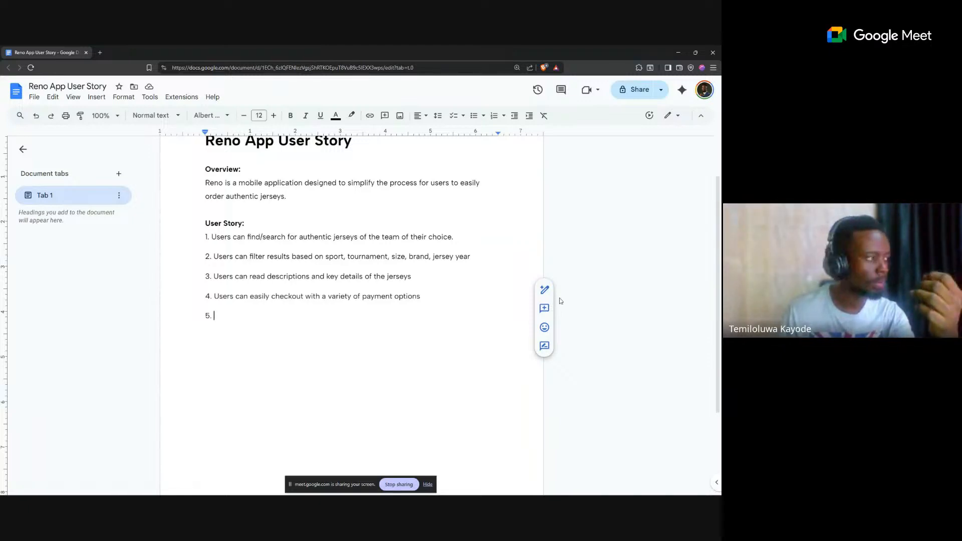
{"action": "left_click", "coordinate": [471, 256]}
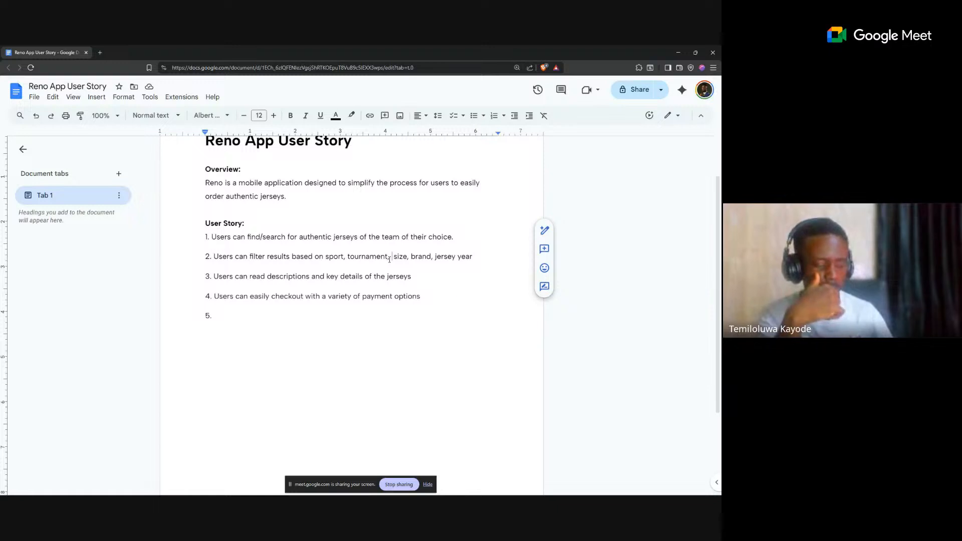
{"action": "key", "text": "BackSpace"}
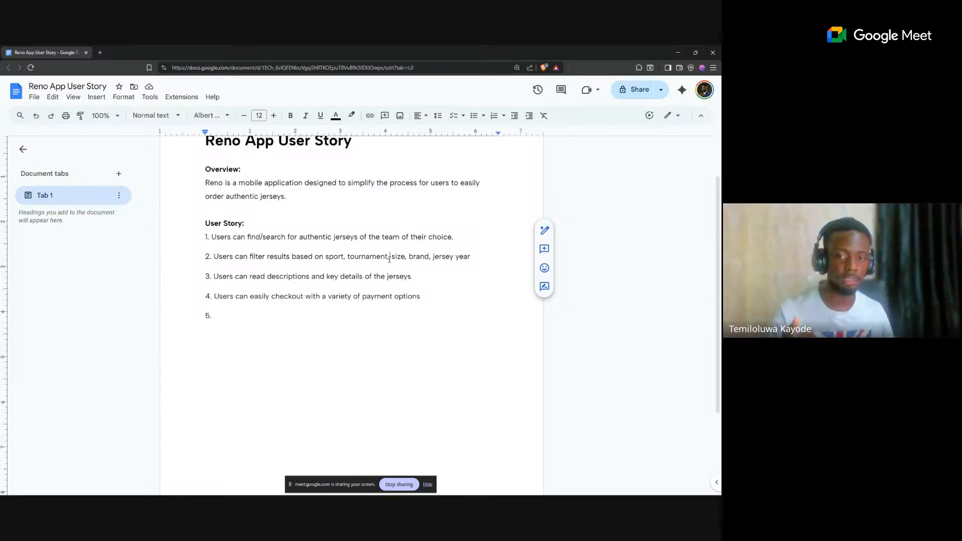
Step: Fill item 5 with 'Users can create an account on the app'
{"action": "key", "text": "ctrl+End"}
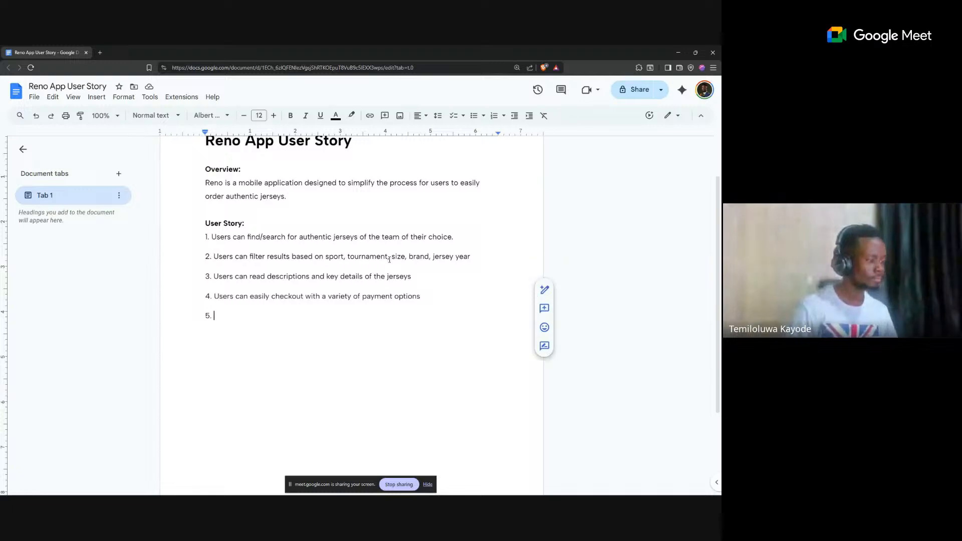
{"action": "type", "text": "Users"}
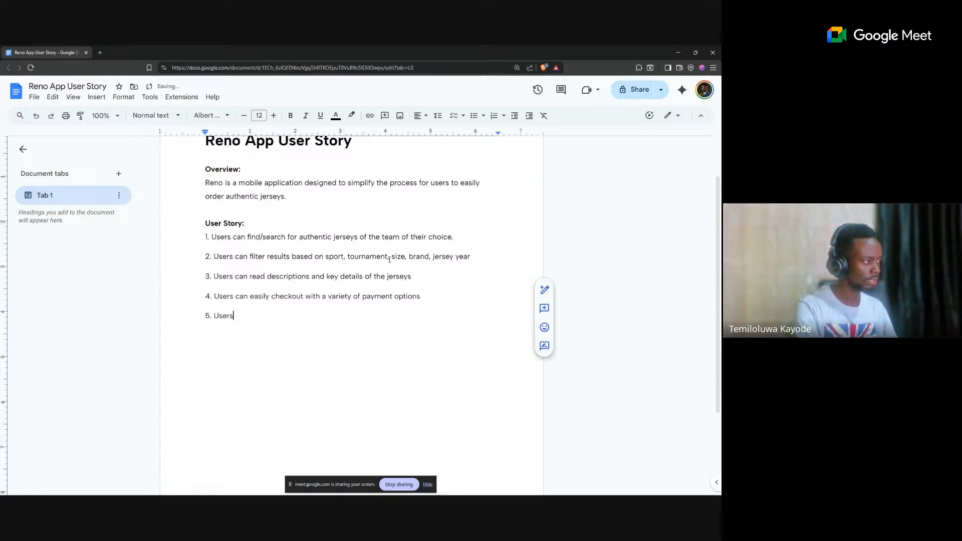
{"action": "type", "text": " can "}
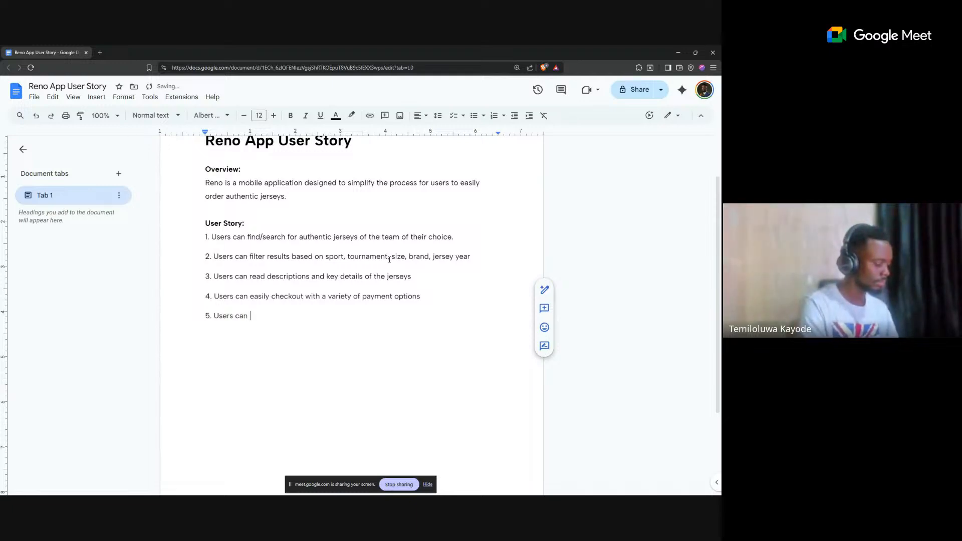
{"action": "type", "text": "create ad"}
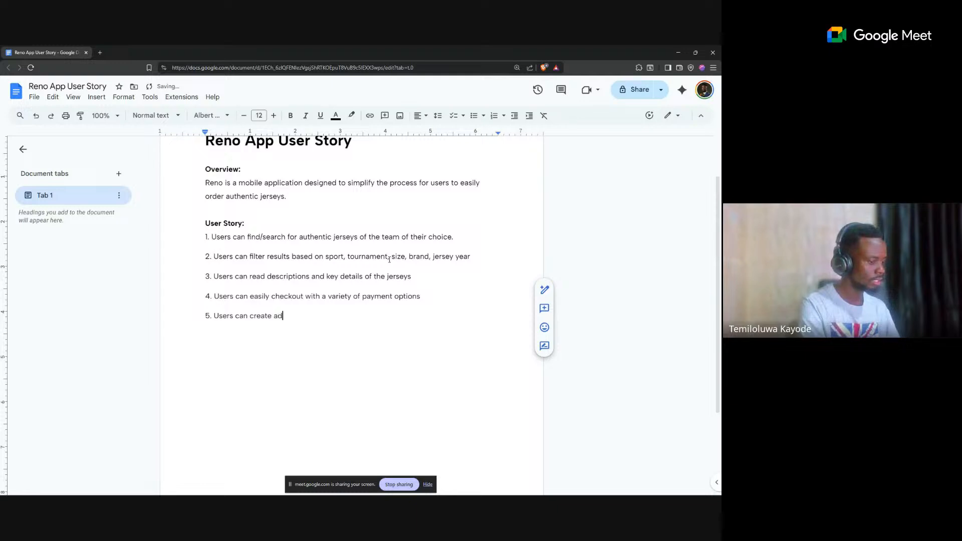
{"action": "key", "text": "BackSpace"}
{"action": "type", "text": "n account"}
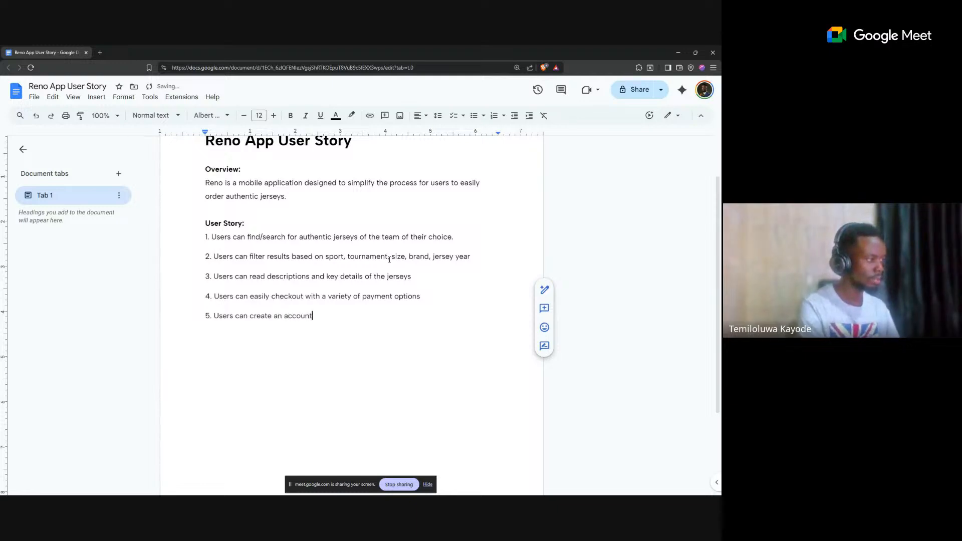
{"action": "type", "text": " on "}
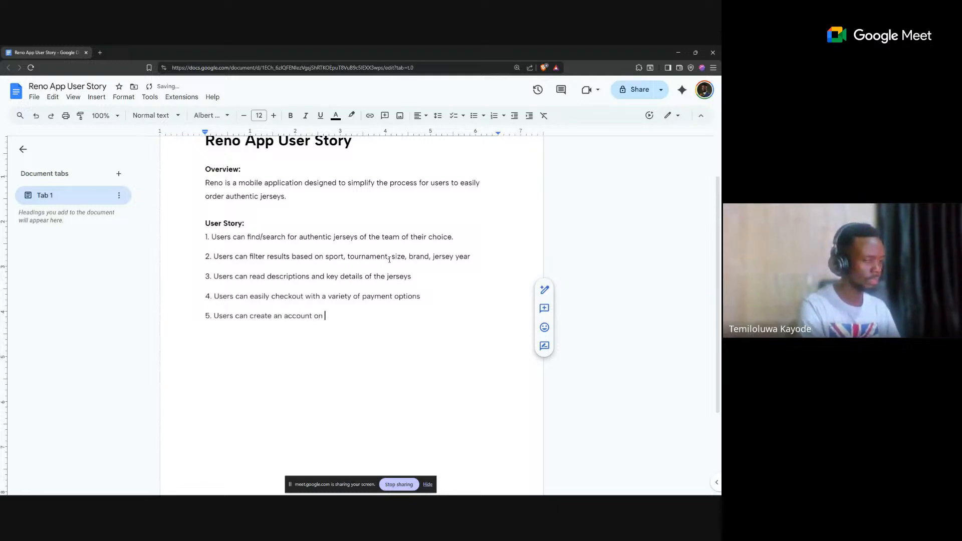
{"action": "type", "text": "the app"}
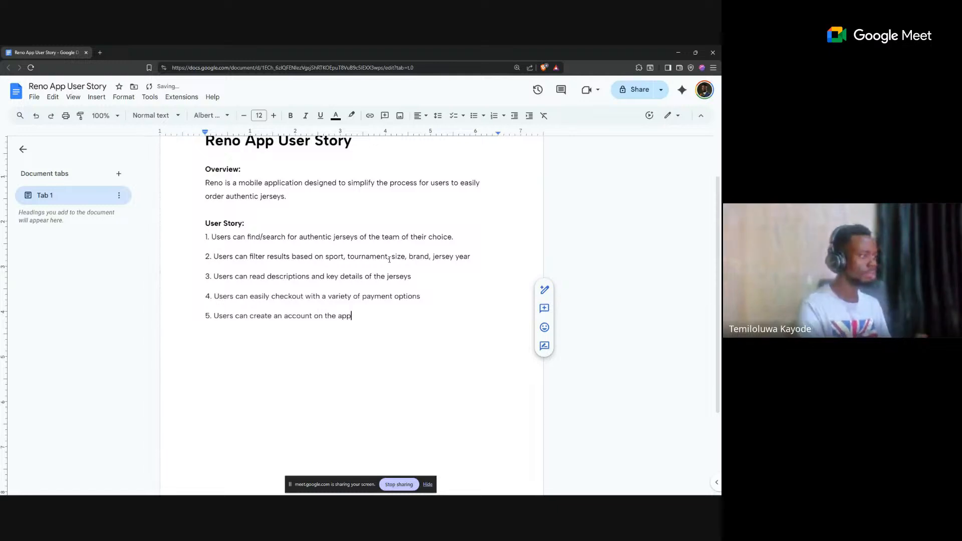
{"action": "key", "text": "ctrl+shift+Left"}
{"action": "key", "text": "ctrl+shift+Left"}
{"action": "key", "text": "ctrl+shift+Left"}
{"action": "key", "text": "ctrl+shift+Left"}
{"action": "key", "text": "ctrl+shift+Left"}
{"action": "key", "text": "ctrl+shift+Left"}
{"action": "key", "text": "ctrl+shift+Left"}
{"action": "key", "text": "ctrl+shift+Left"}
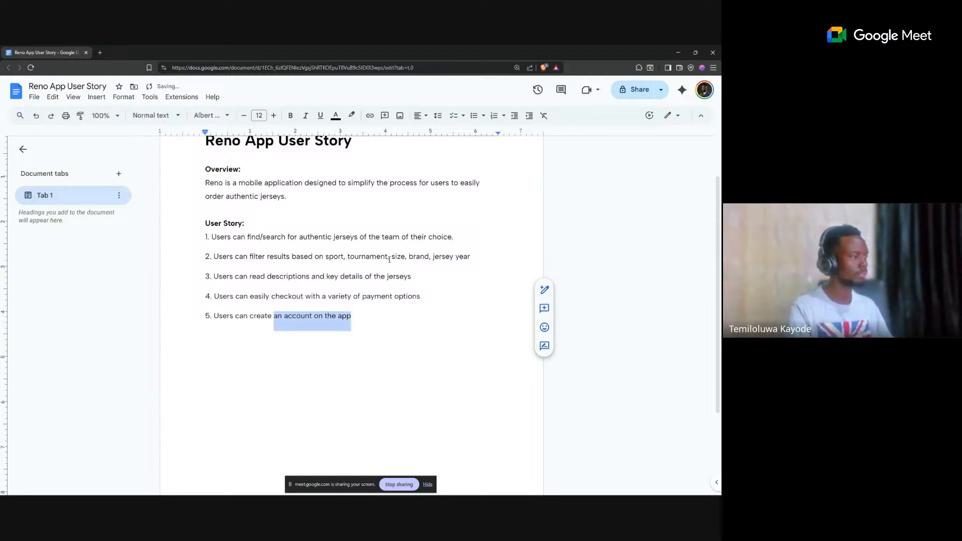
Step: Swap stories so create-an-account is item 1 and find/search is item 5, then extend item 1 with 'with their'
{"action": "key", "text": "ctrl+x"}
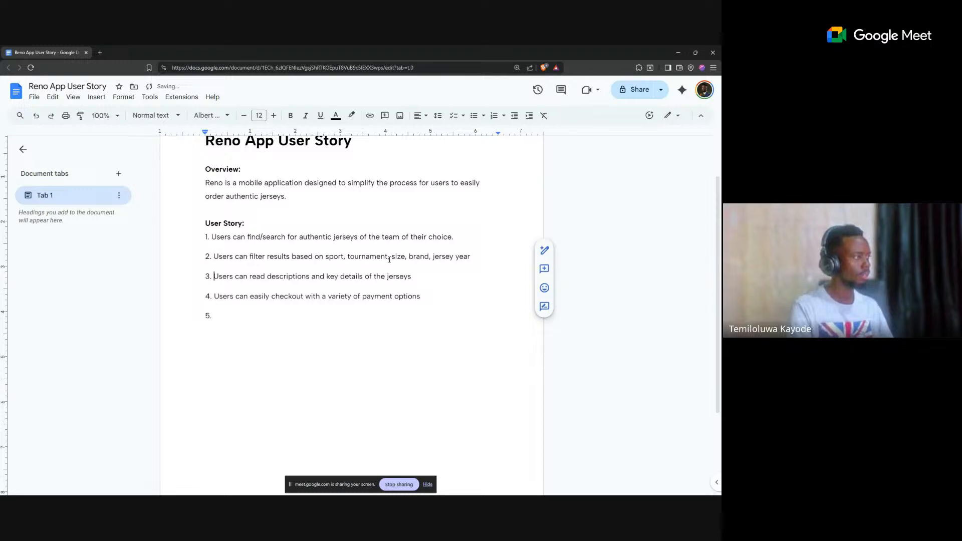
{"action": "key", "text": "Up"}
{"action": "key", "text": "Up"}
{"action": "key", "text": "Up"}
{"action": "key", "text": "Up"}
{"action": "key", "text": "ctrl+v"}
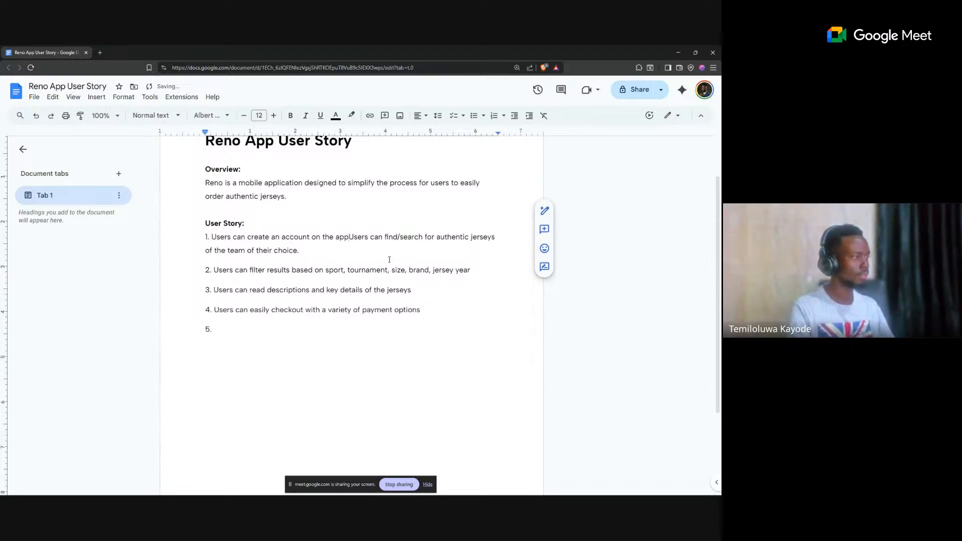
{"action": "key", "text": "ctrl+shift+Down"}
{"action": "key", "text": "BackSpace"}
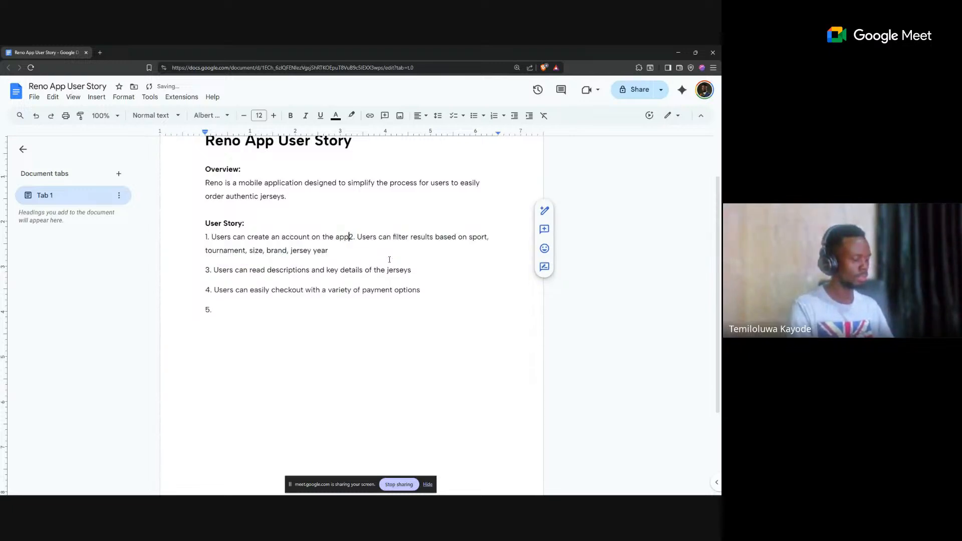
{"action": "key", "text": "Return"}
{"action": "key", "text": "Down"}
{"action": "key", "text": "Down"}
{"action": "key", "text": "Down"}
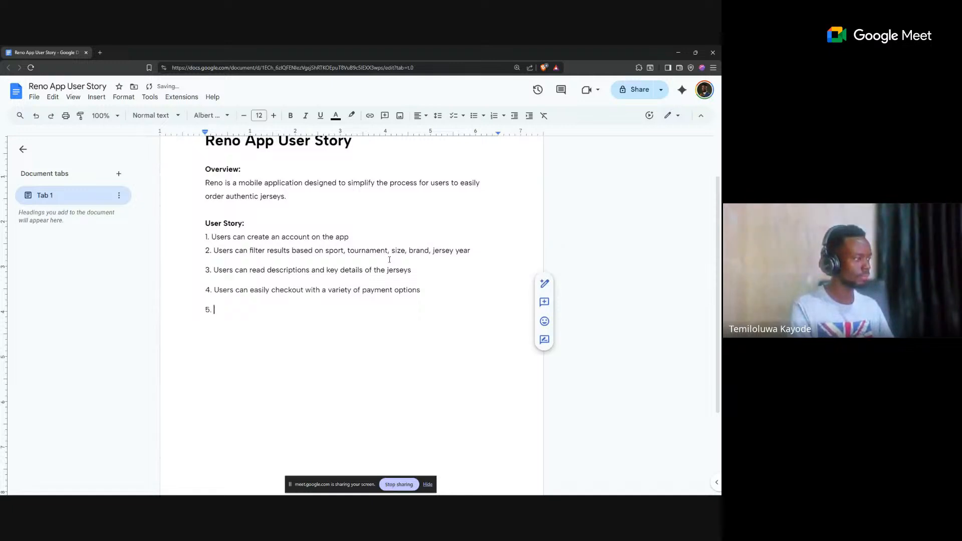
{"action": "key", "text": "ctrl+v"}
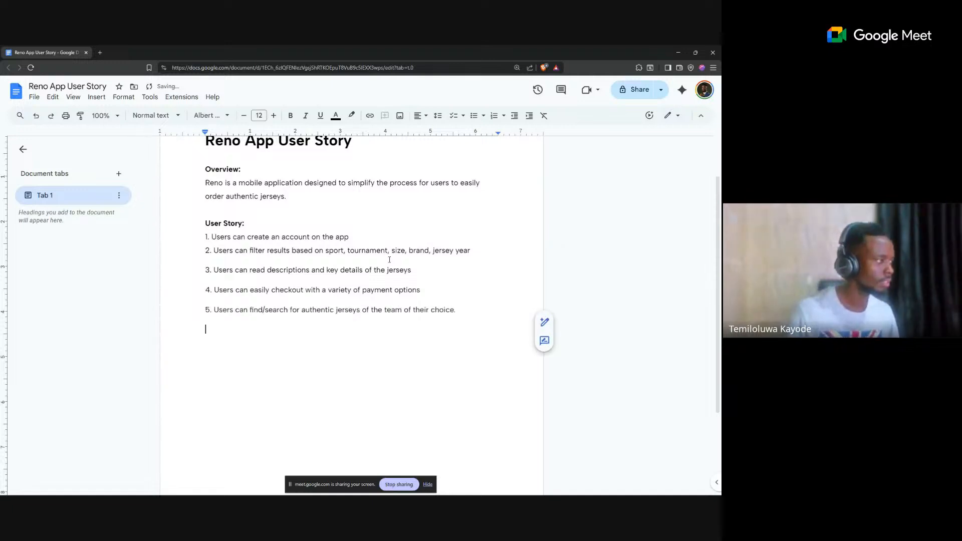
{"action": "left_click", "coordinate": [346, 237]}
{"action": "type", "text": "with"}
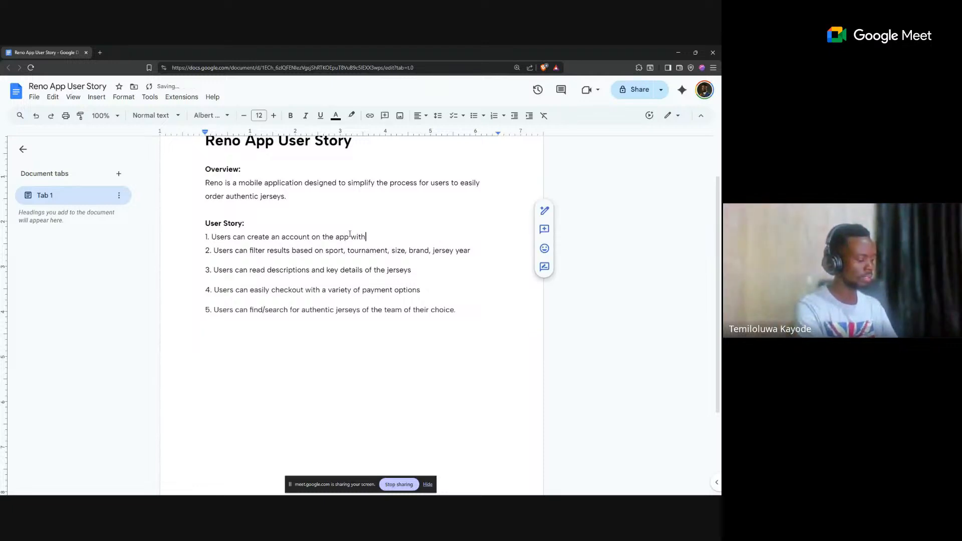
{"action": "type", "text": " th"}
{"action": "type", "text": "eir ema"}
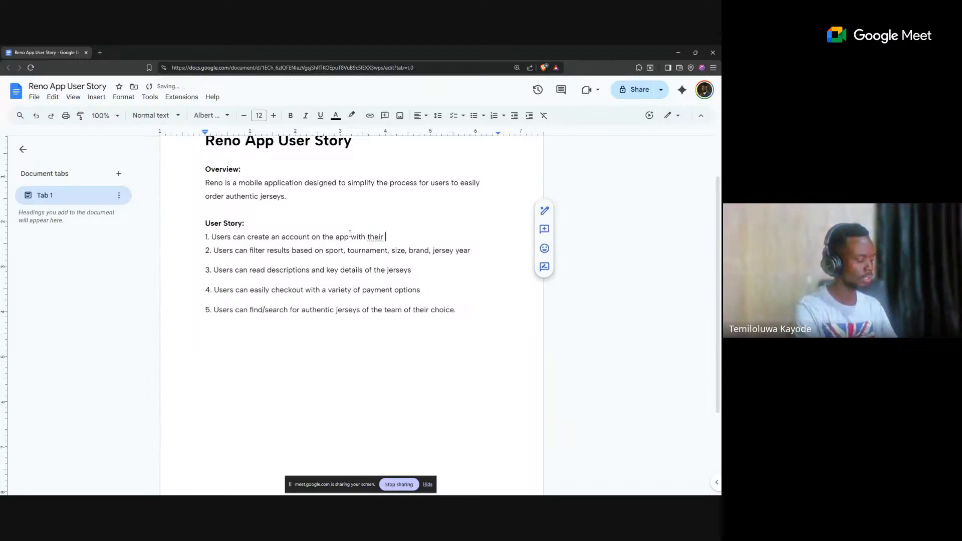
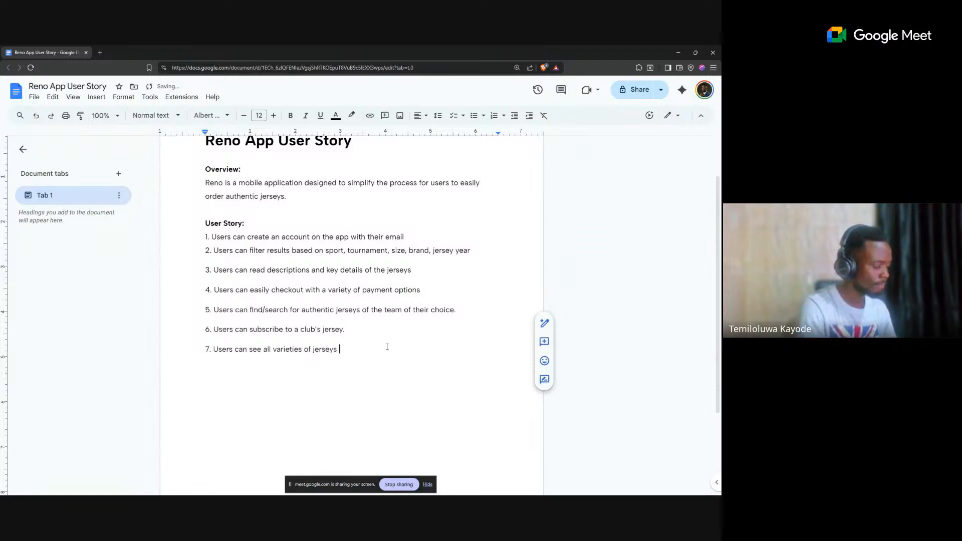
Step: Complete story 7 as 'Users can see all varieties of available jerseys per club'
{"action": "type", "text": "pe"}
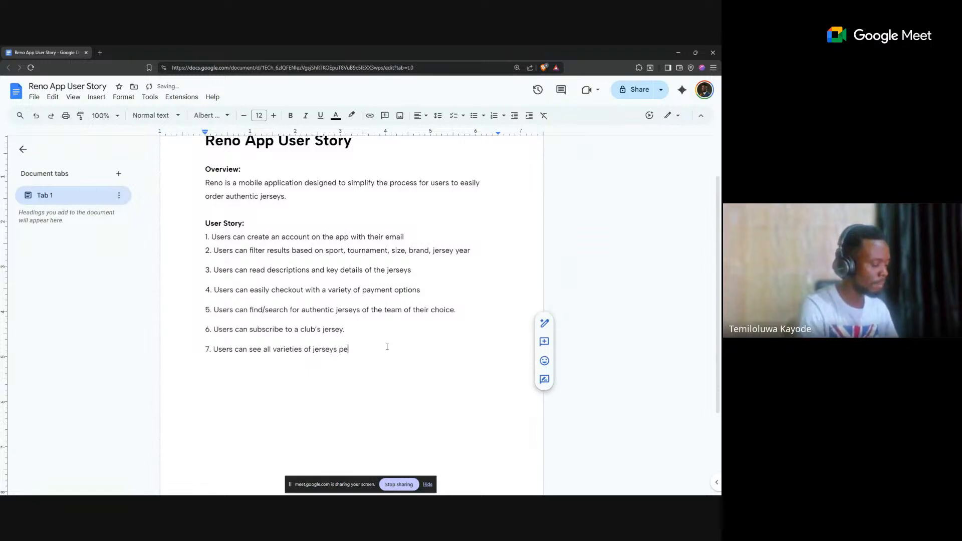
{"action": "type", "text": "r club"}
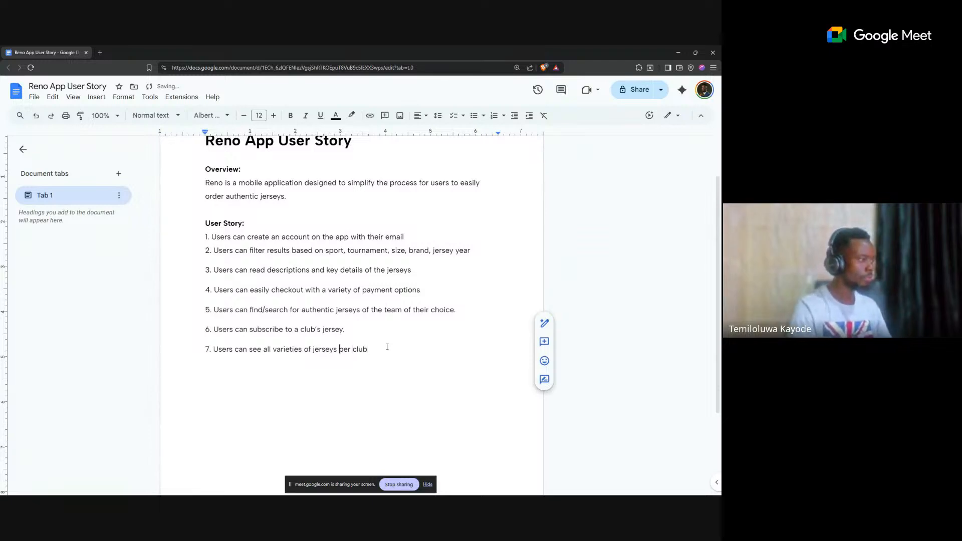
{"action": "type", "text": "available"}
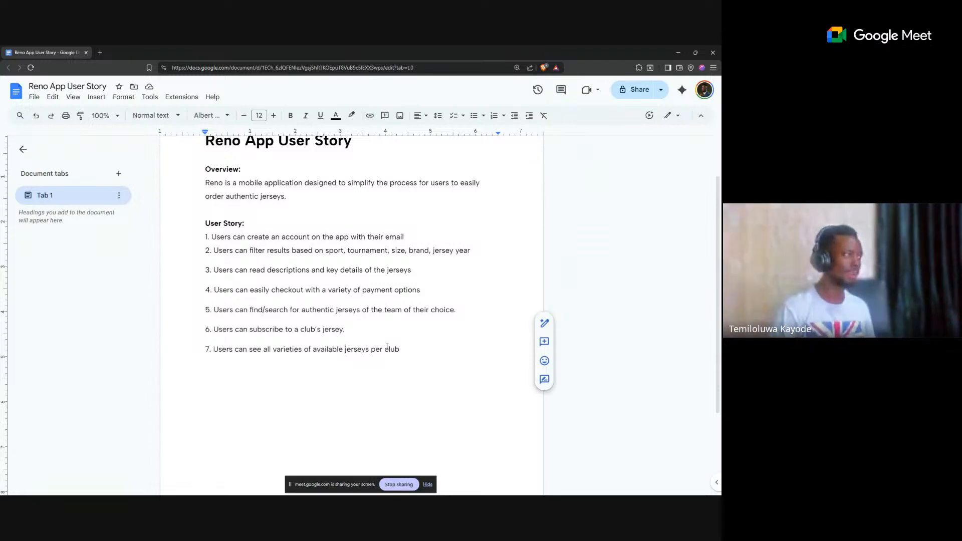
{"action": "left_click_drag", "start_coordinate": [431, 350], "coordinate": [279, 290]}
{"action": "left_click", "coordinate": [481, 394]}
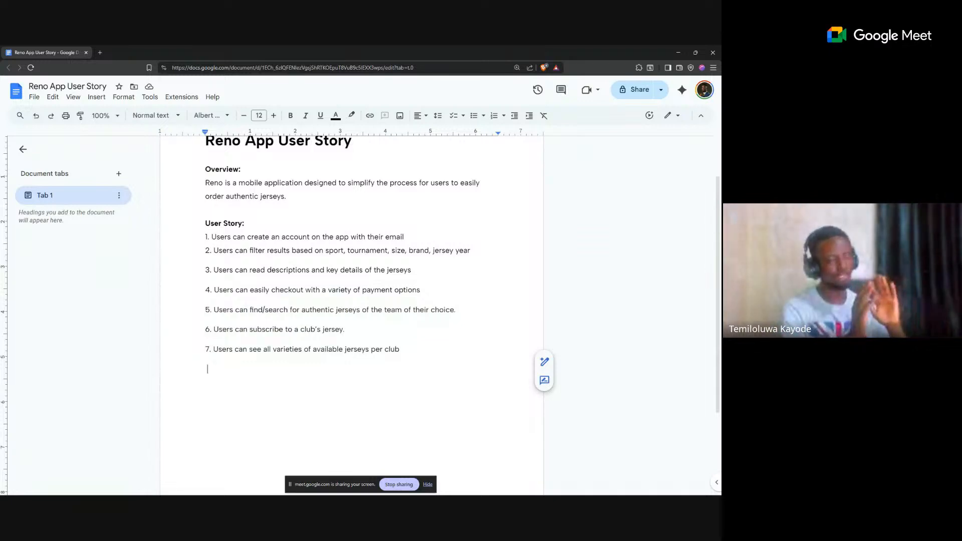
{"action": "left_click", "coordinate": [423, 352]}
Step: Have Gemini rephrase all seven stories and replace the originals with the rewritten bullets
{"action": "left_click_drag", "start_coordinate": [428, 350], "coordinate": [205, 237]}
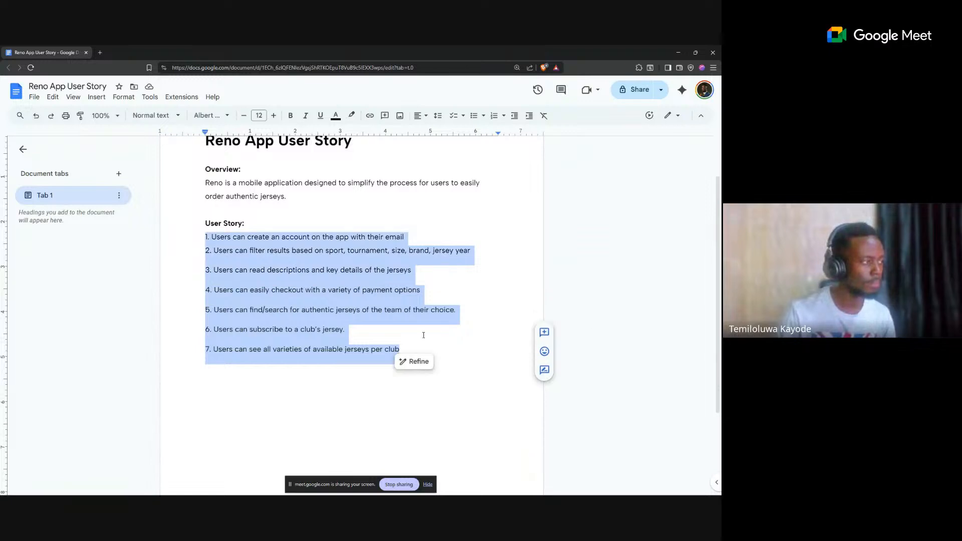
{"action": "left_click", "coordinate": [403, 361]}
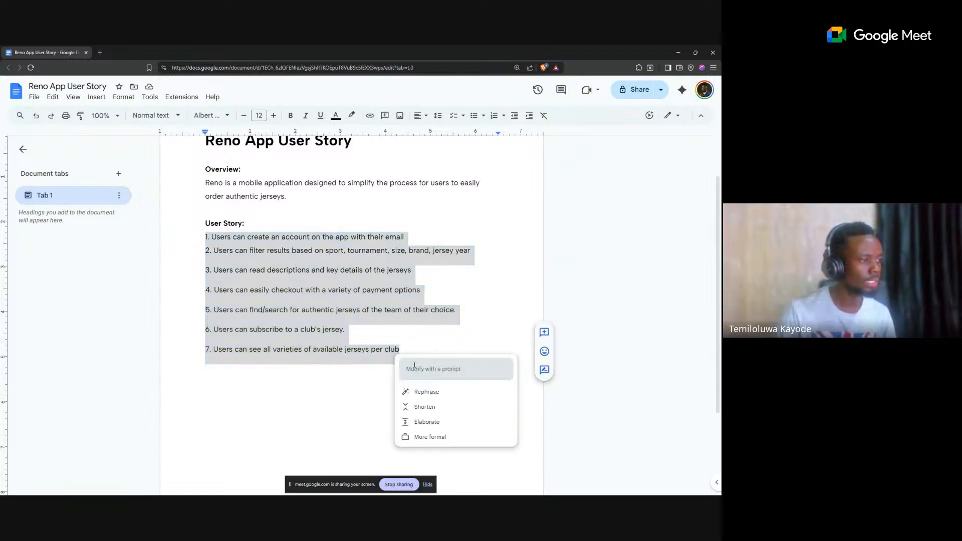
{"action": "left_click", "coordinate": [436, 393]}
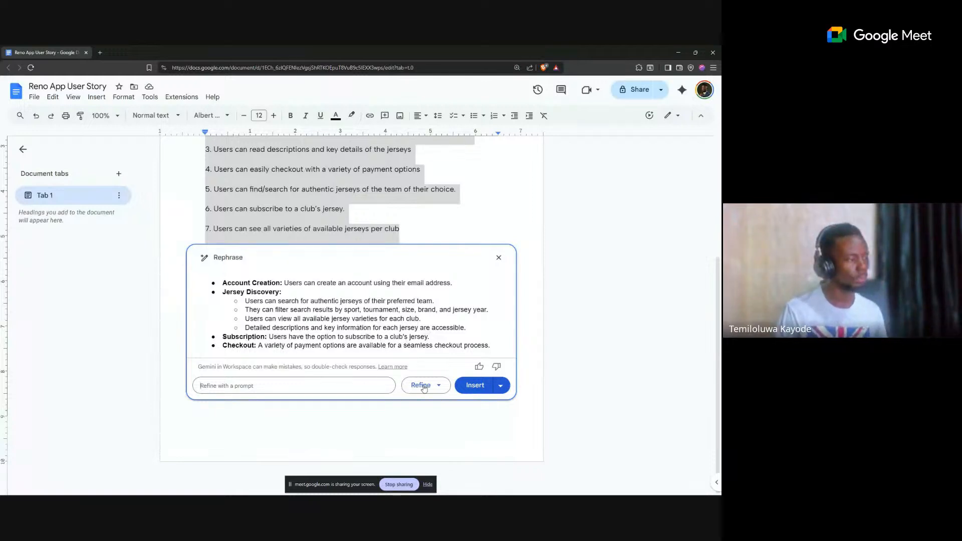
{"action": "left_click", "coordinate": [429, 388]}
{"action": "left_click", "coordinate": [425, 387]}
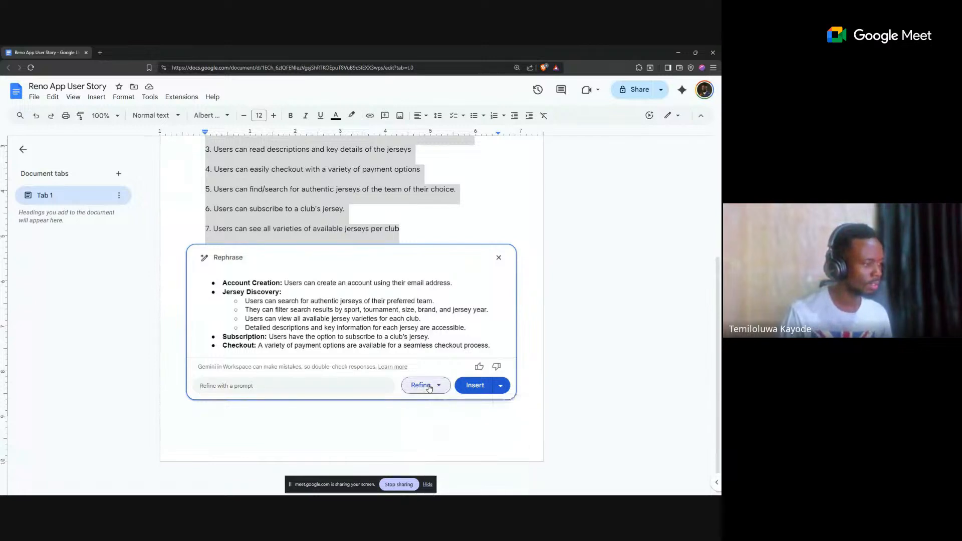
{"action": "left_click", "coordinate": [500, 385]}
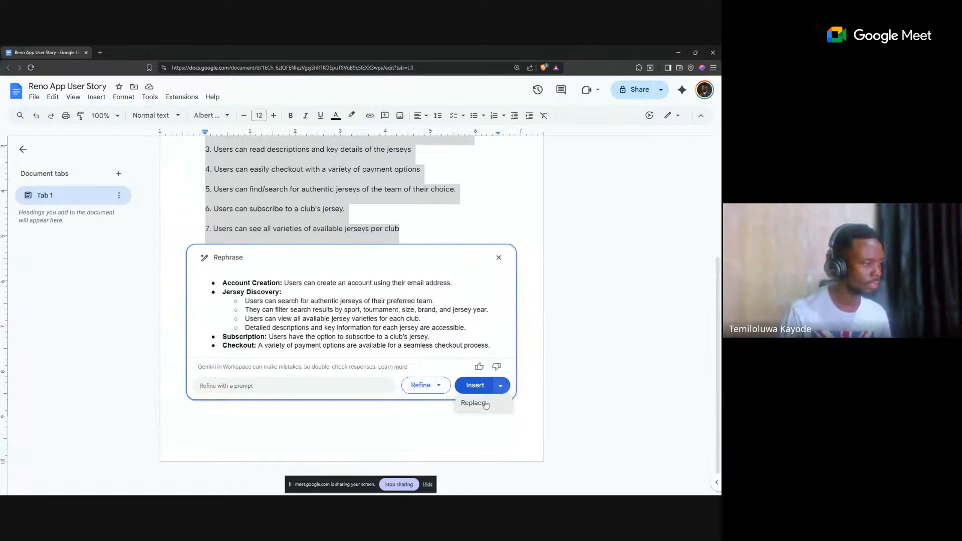
{"action": "left_click", "coordinate": [473, 403]}
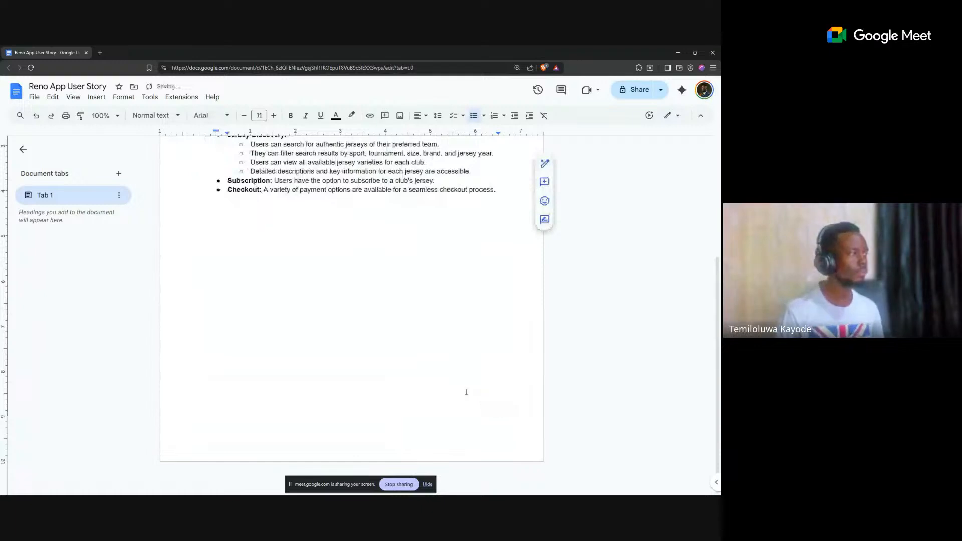
{"action": "scroll", "coordinate": [351, 280], "scroll_direction": "up", "scroll_amount": 3}
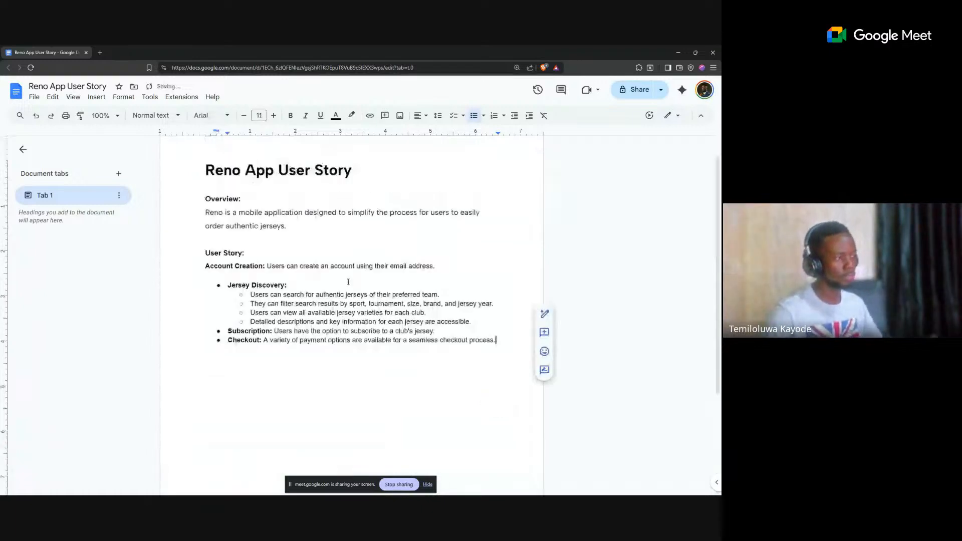
{"action": "left_click", "coordinate": [220, 286]}
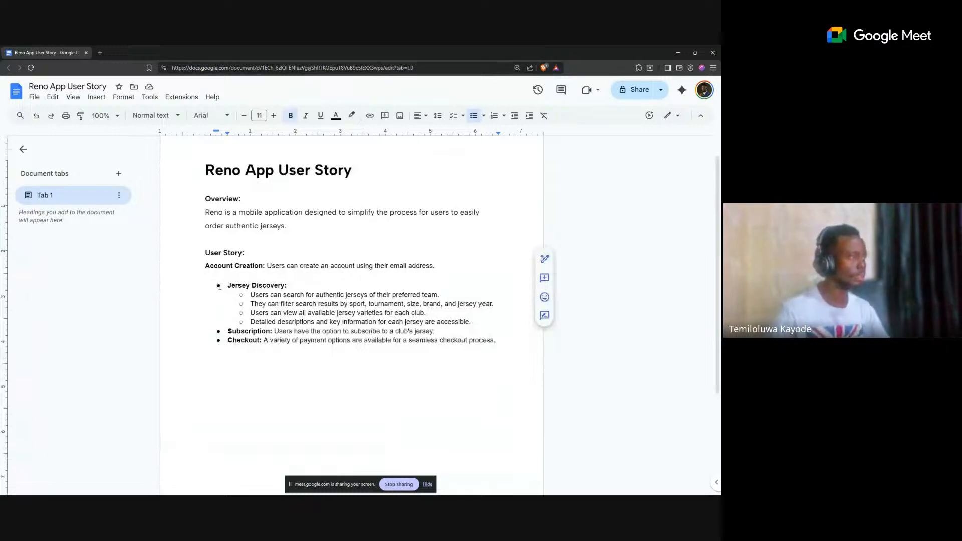
{"action": "left_click", "coordinate": [327, 364]}
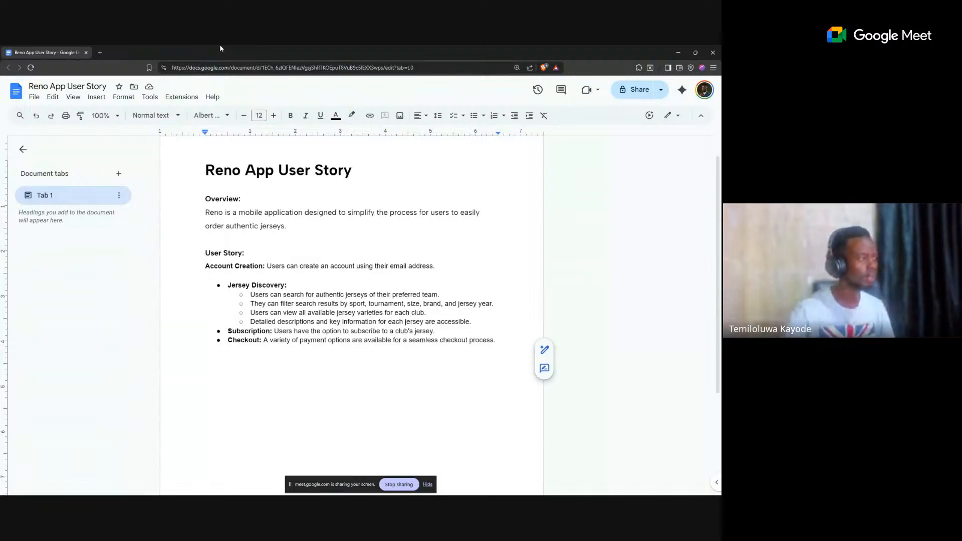
Step: Select the whole document and set its line spacing to 1.5, after first trying 1.15
{"action": "key", "text": "ctrl+a"}
{"action": "left_click", "coordinate": [437, 115]}
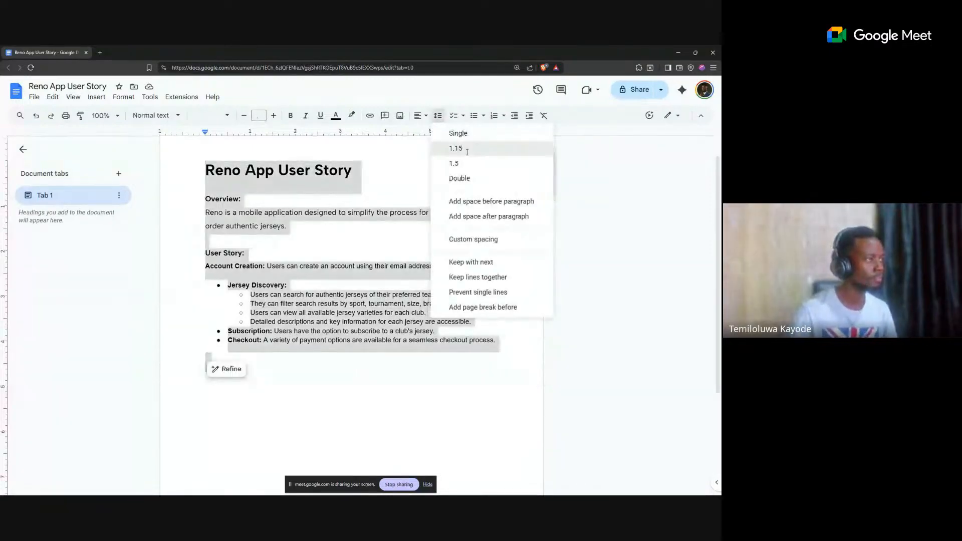
{"action": "left_click", "coordinate": [455, 148]}
{"action": "left_click", "coordinate": [438, 115]}
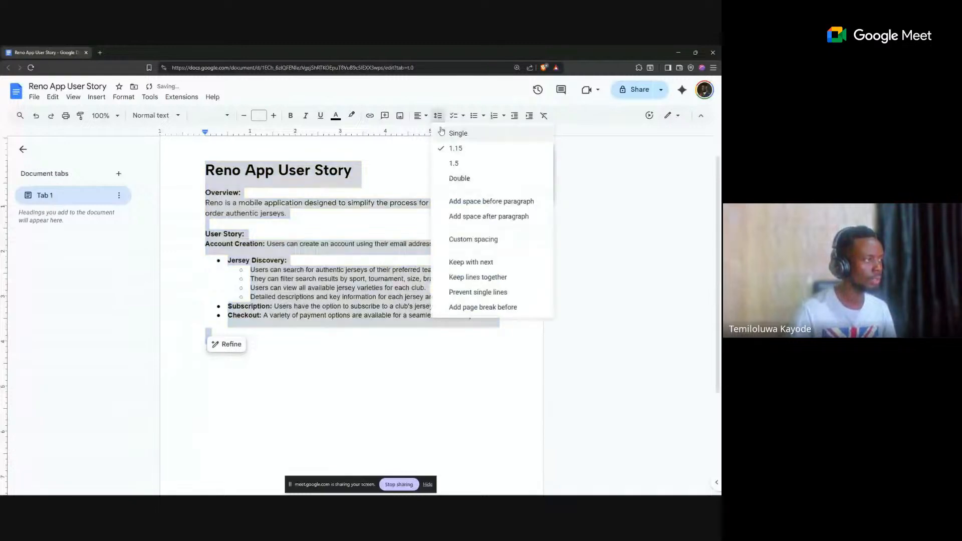
{"action": "left_click", "coordinate": [452, 163]}
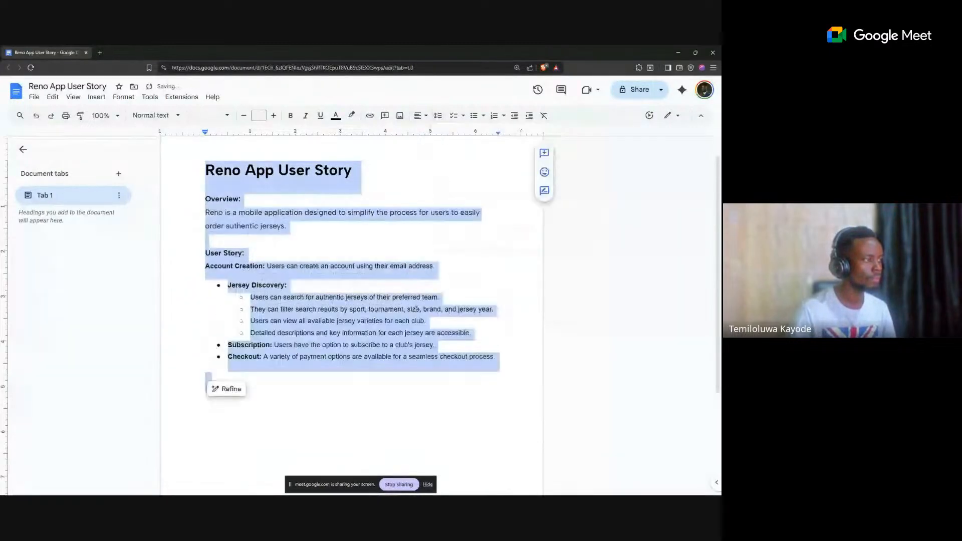
{"action": "left_click", "coordinate": [416, 309]}
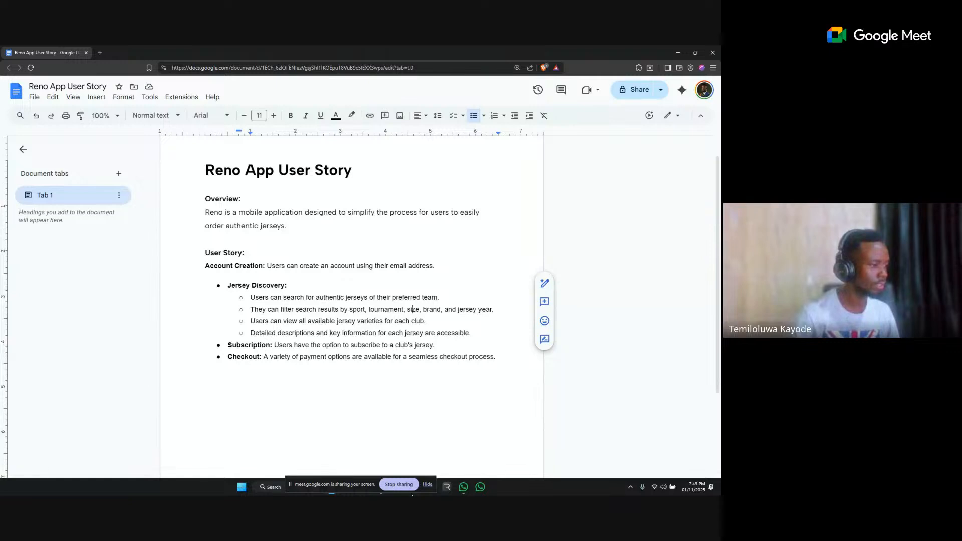
Step: Create a new FigJam board from the Figma desktop app and close the extra browser tab
{"action": "left_click", "coordinate": [427, 484]}
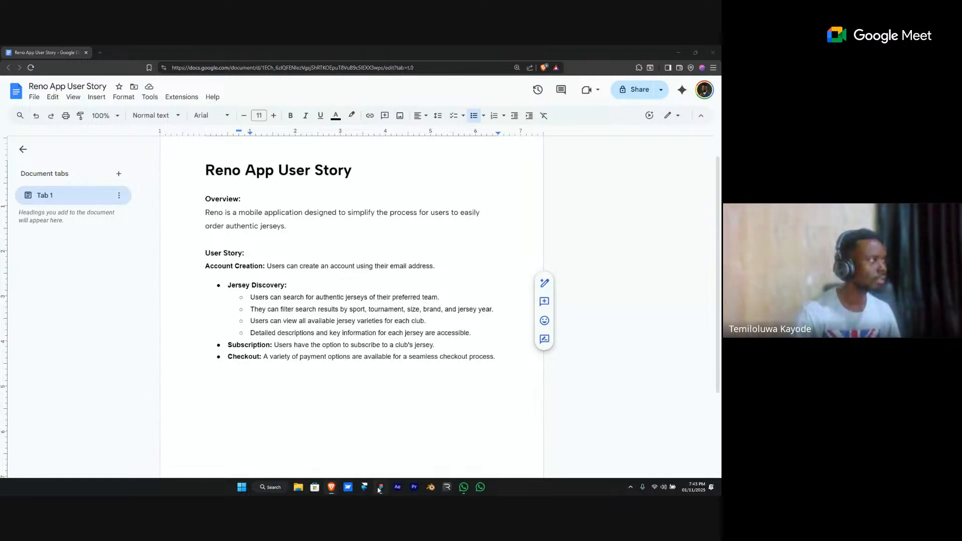
{"action": "left_click", "coordinate": [380, 488]}
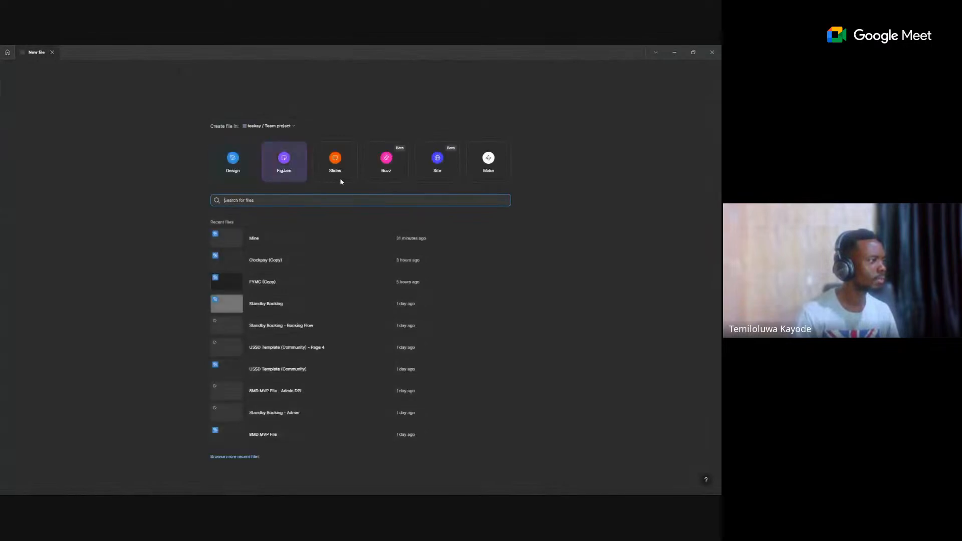
{"action": "left_click", "coordinate": [284, 160]}
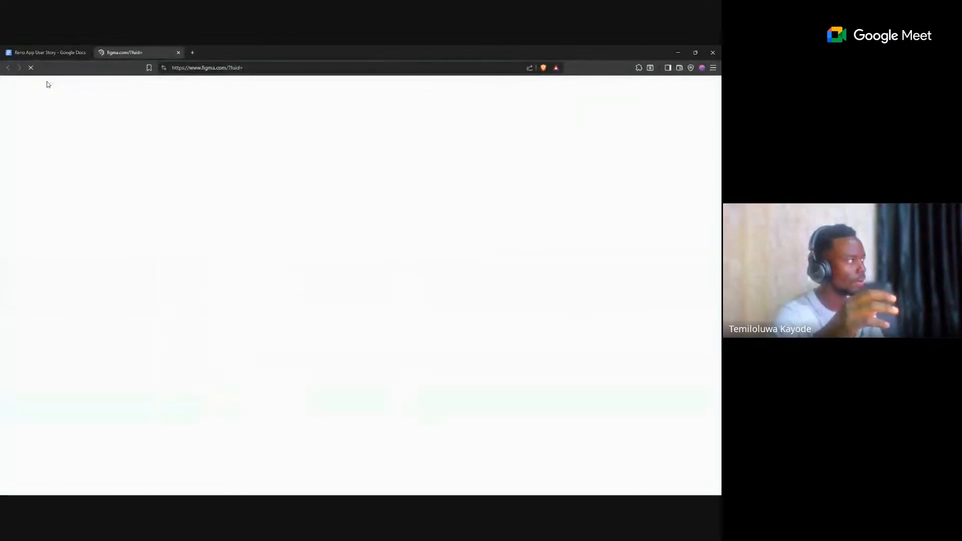
{"action": "key", "text": "ctrl+w"}
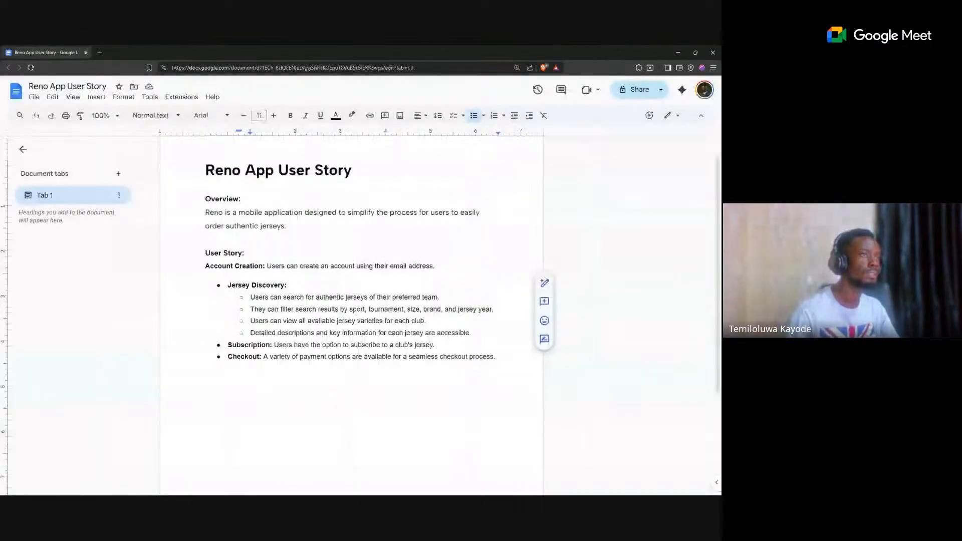
{"action": "left_click", "coordinate": [684, 53]}
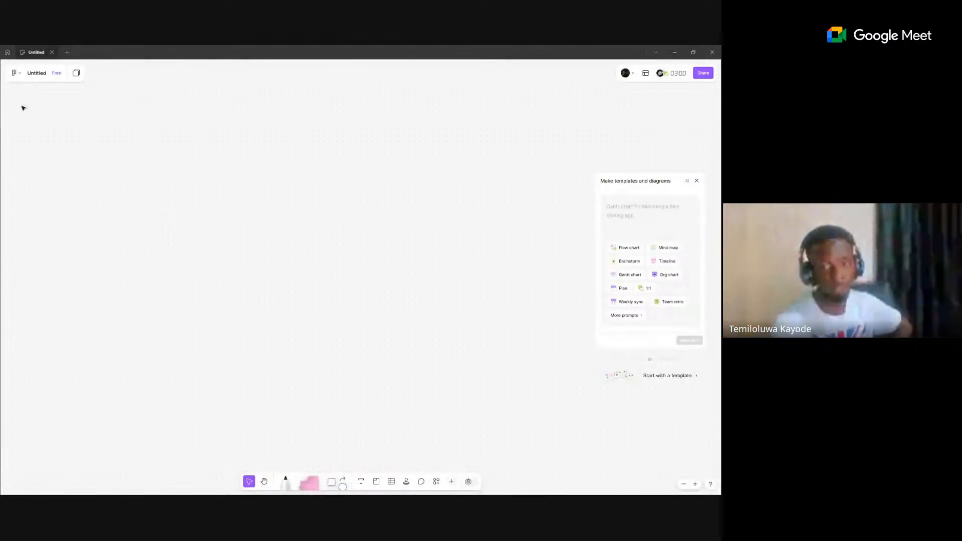
Step: Rename the untitled board to 'Reno User Journey'
{"action": "left_click", "coordinate": [36, 74]}
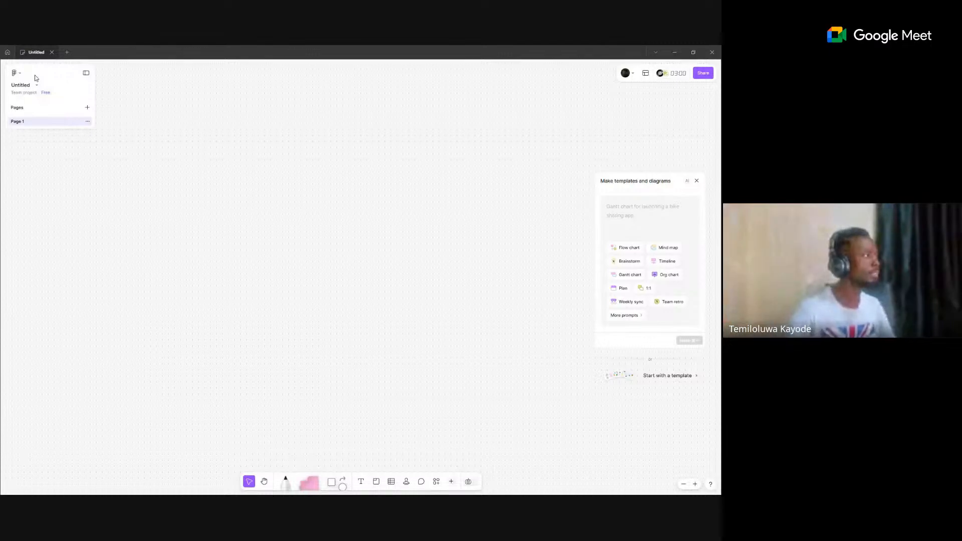
{"action": "double_click", "coordinate": [29, 85]}
{"action": "type", "text": "Reno"}
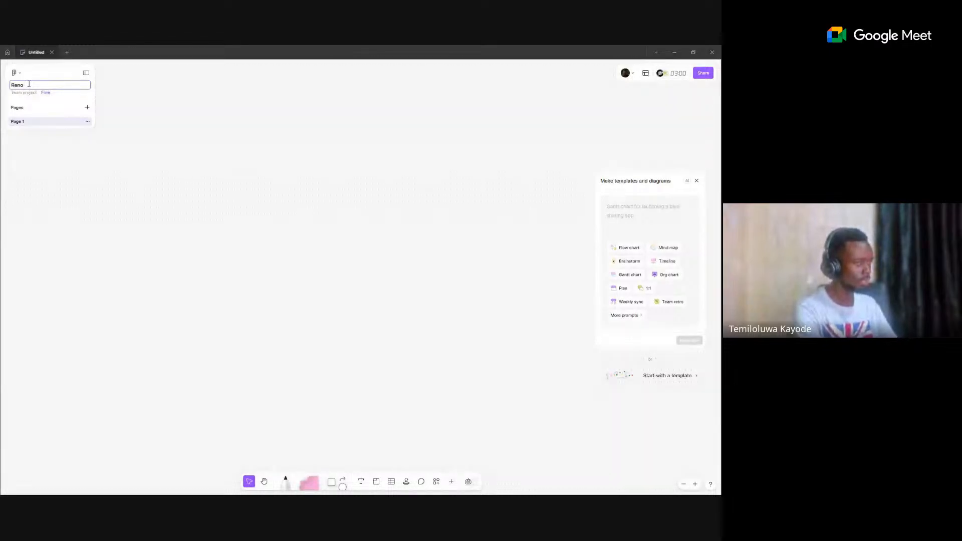
{"action": "type", "text": " U"}
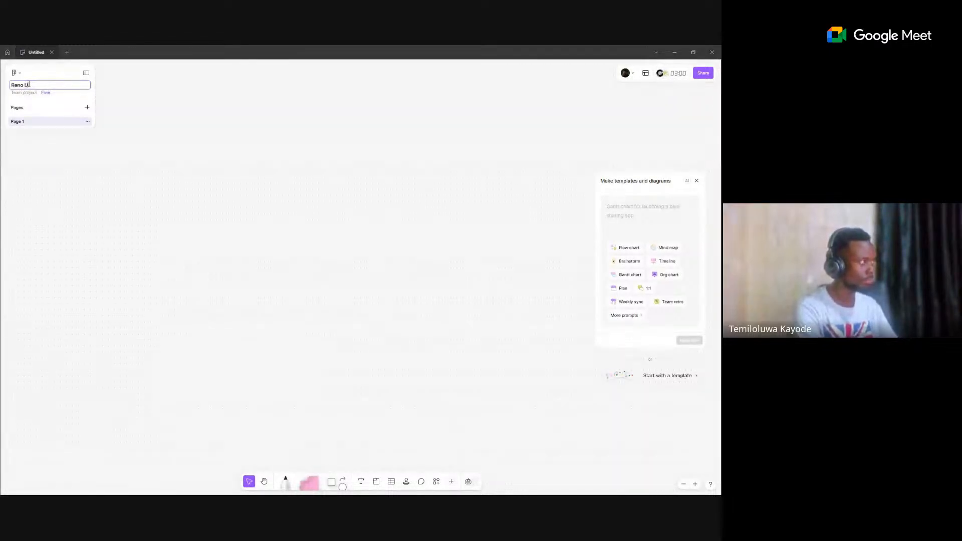
{"action": "type", "text": "ser Journe"}
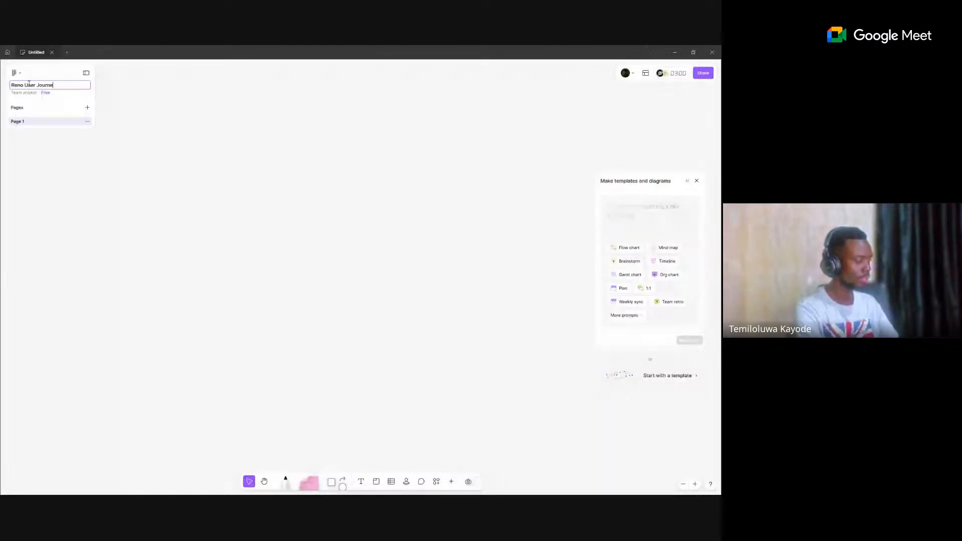
{"action": "type", "text": "y"}
{"action": "key", "text": "Return"}
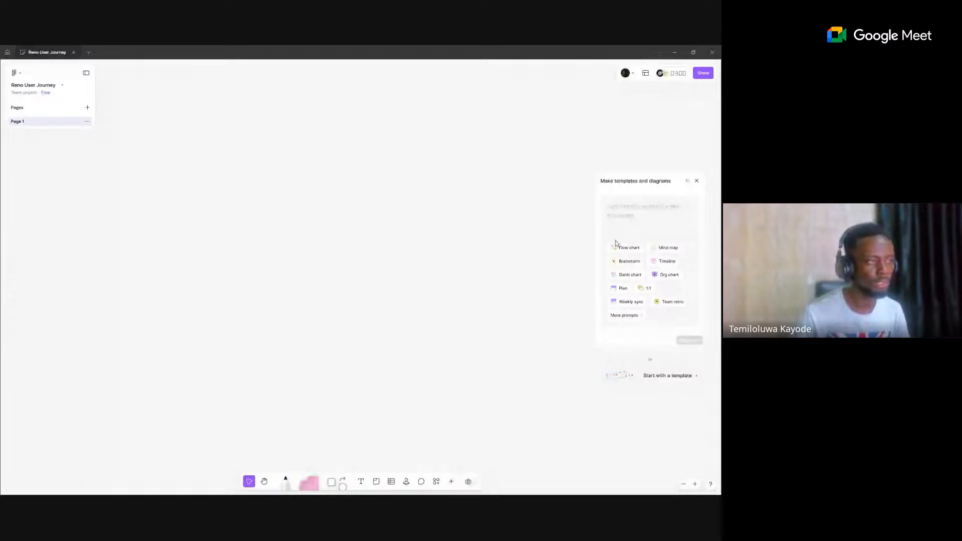
Step: Place a square labelled 'Splash Scree', then make it shorter and shift it up-left
{"action": "left_click", "coordinate": [331, 482]}
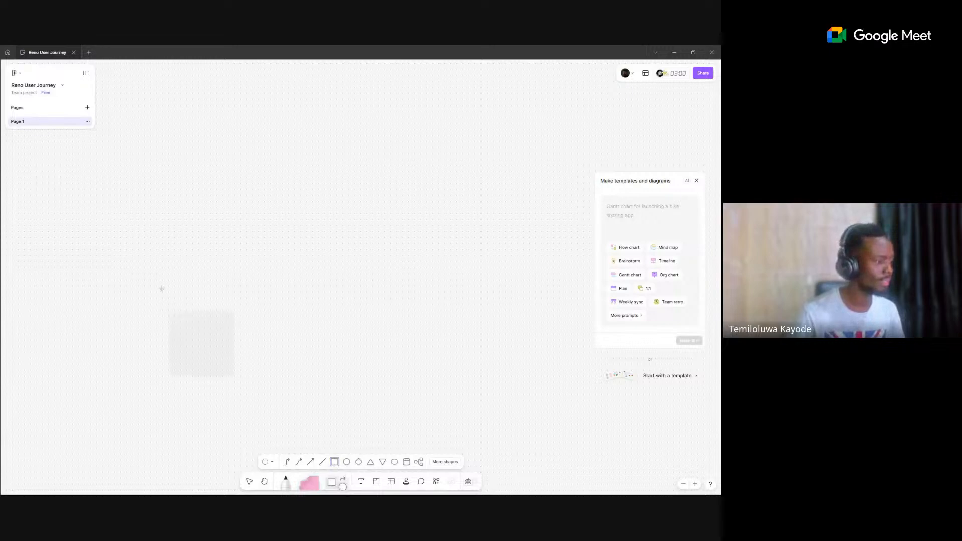
{"action": "left_click", "coordinate": [135, 246]}
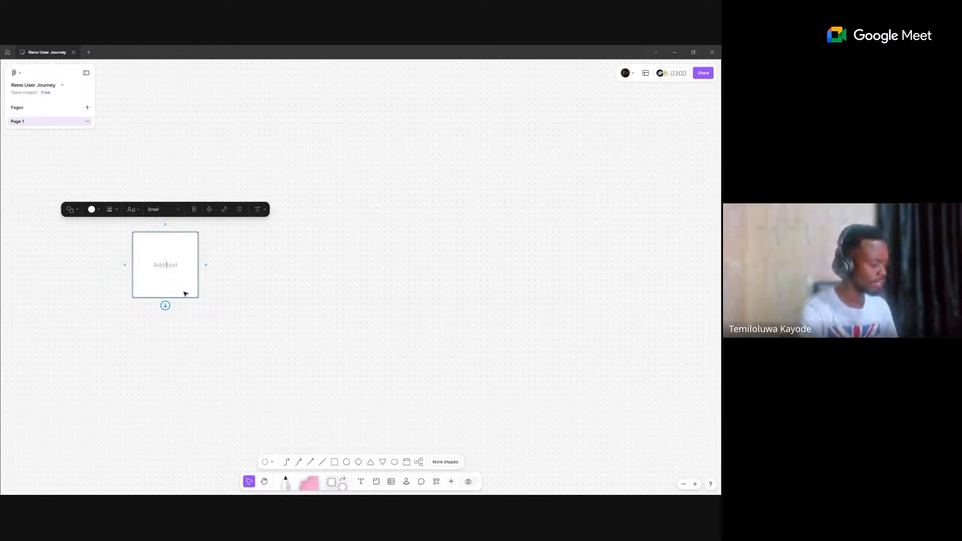
{"action": "type", "text": "Slp"}
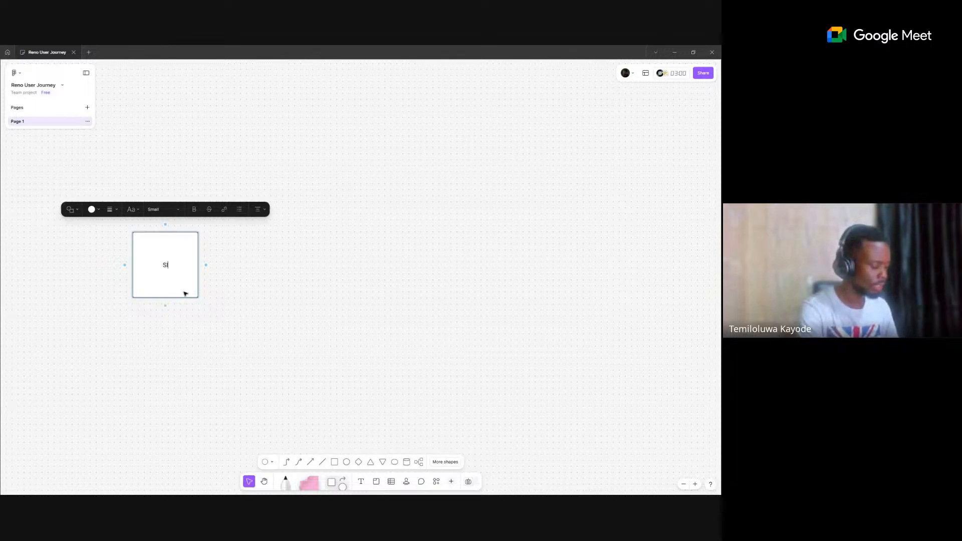
{"action": "key", "text": "BackSpace"}
{"action": "key", "text": "BackSpace"}
{"action": "type", "text": "plash Scree"}
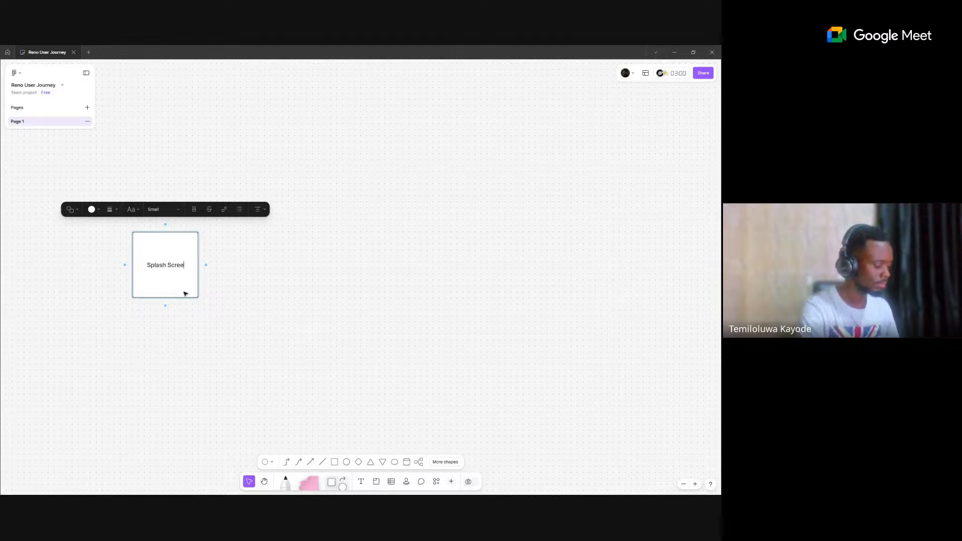
{"action": "key", "text": "Escape"}
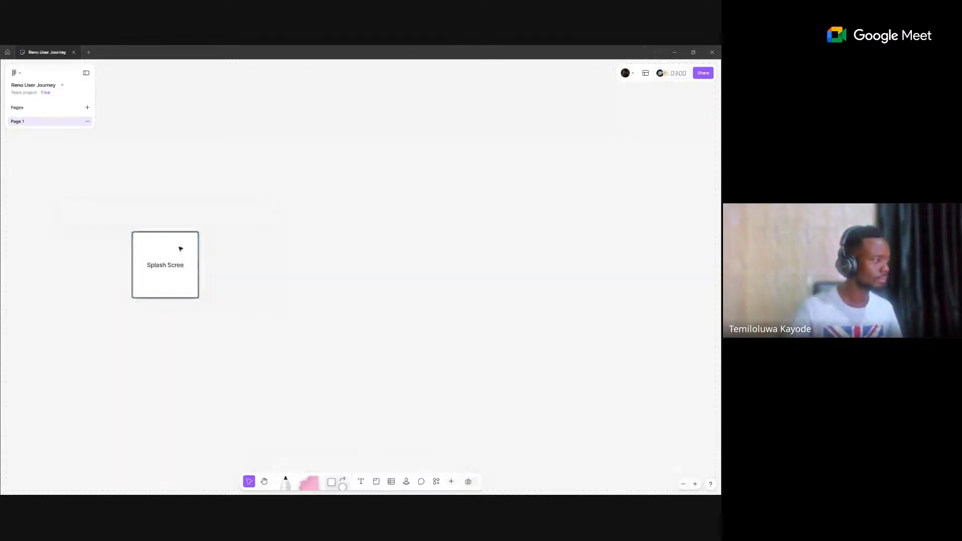
{"action": "left_click_drag", "start_coordinate": [166, 232], "coordinate": [148, 274]}
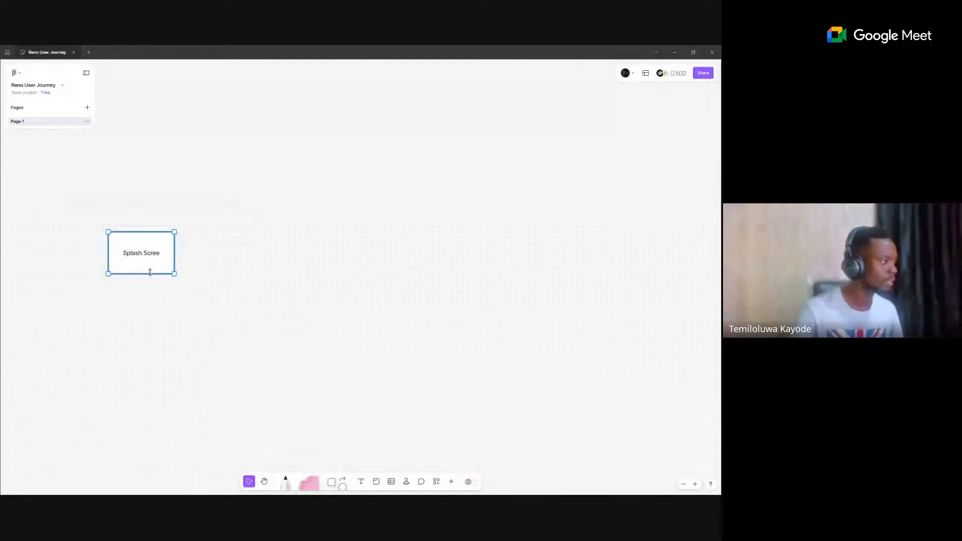
Step: Add an arrow-connected shape to the right, change it to a diamond, and resize it
{"action": "left_click", "coordinate": [182, 253]}
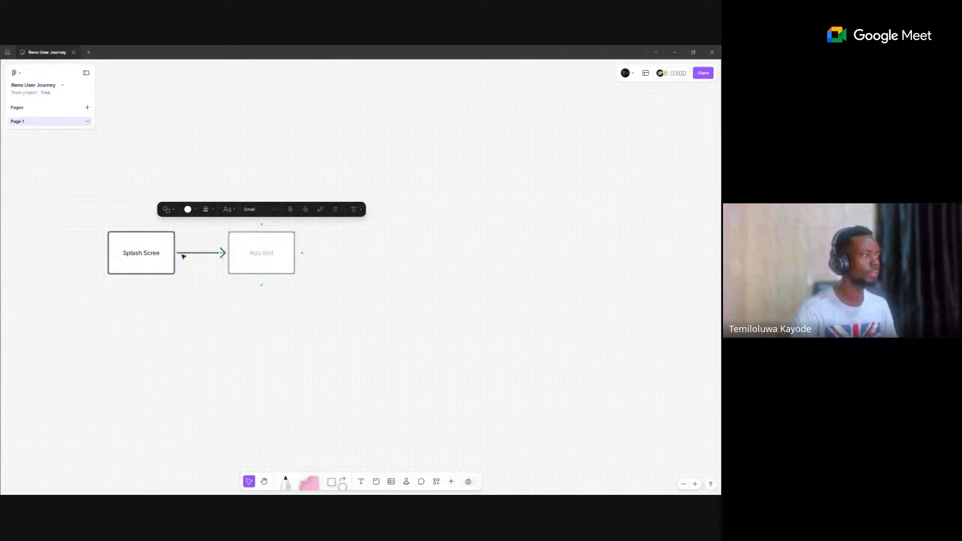
{"action": "type", "text": "A"}
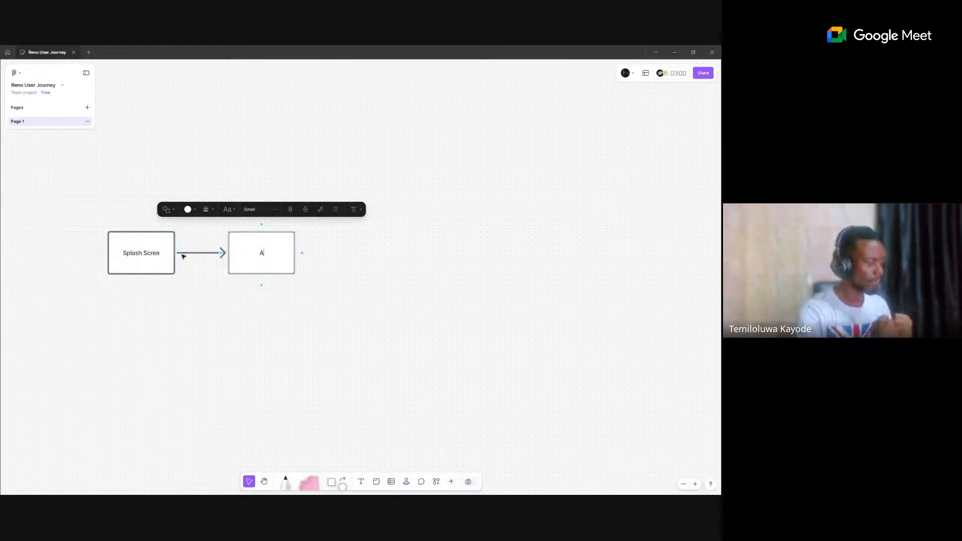
{"action": "type", "text": "iuthent"}
{"action": "key", "text": "BackSpace"}
{"action": "key", "text": "BackSpace"}
{"action": "key", "text": "BackSpace"}
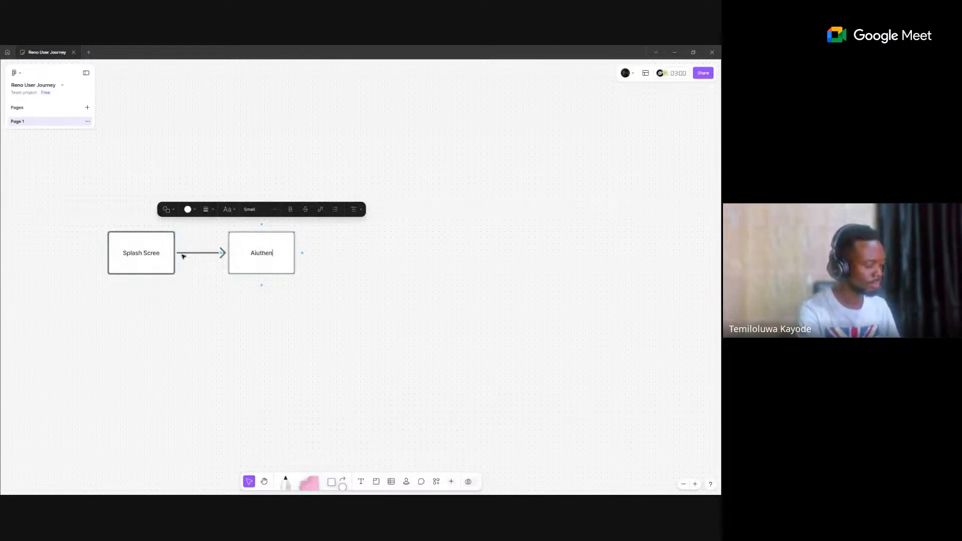
{"action": "key", "text": "BackSpace"}
{"action": "key", "text": "BackSpace"}
{"action": "key", "text": "BackSpace"}
{"action": "key", "text": "BackSpace"}
{"action": "key", "text": "ctrl+a"}
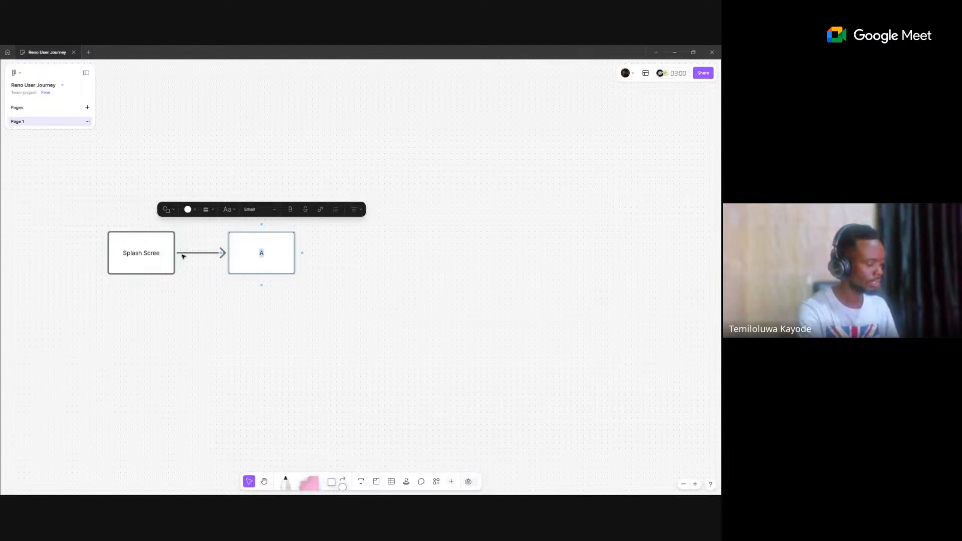
{"action": "key", "text": "Escape"}
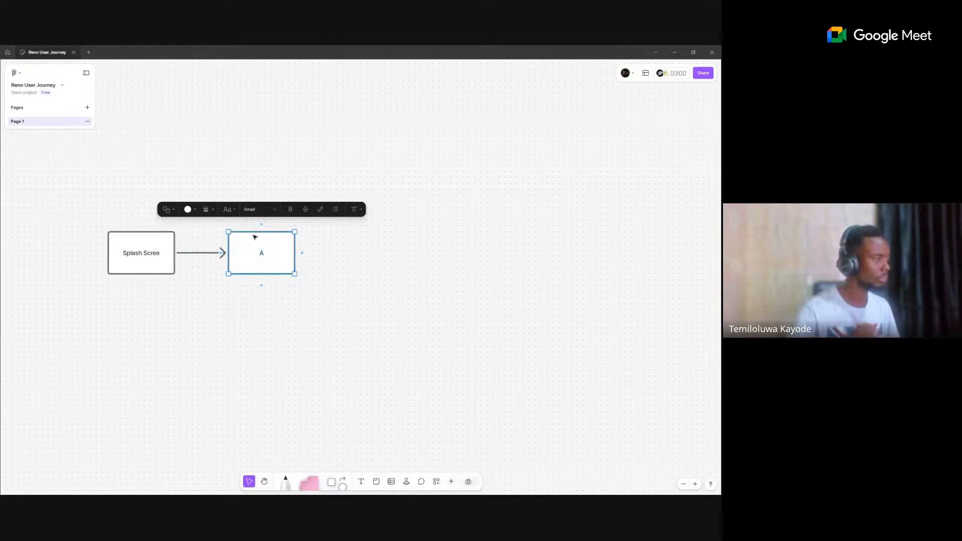
{"action": "left_click", "coordinate": [171, 213]}
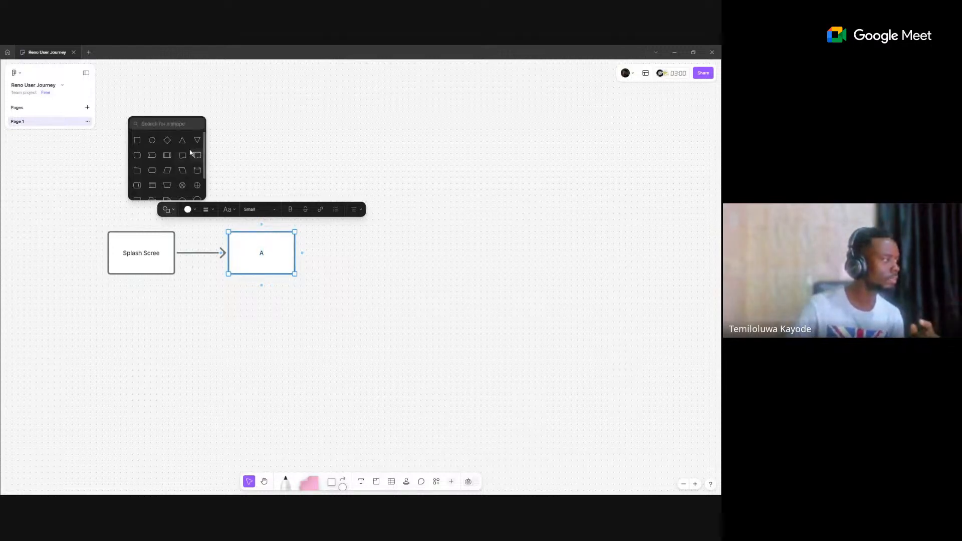
{"action": "scroll", "coordinate": [184, 178], "scroll_direction": "down", "scroll_amount": 1}
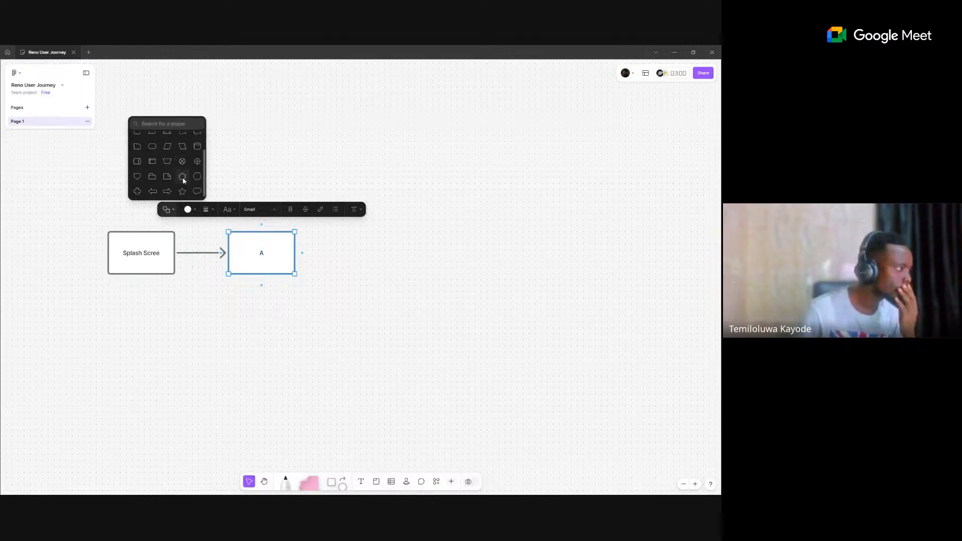
{"action": "scroll", "coordinate": [183, 180], "scroll_direction": "up", "scroll_amount": 2}
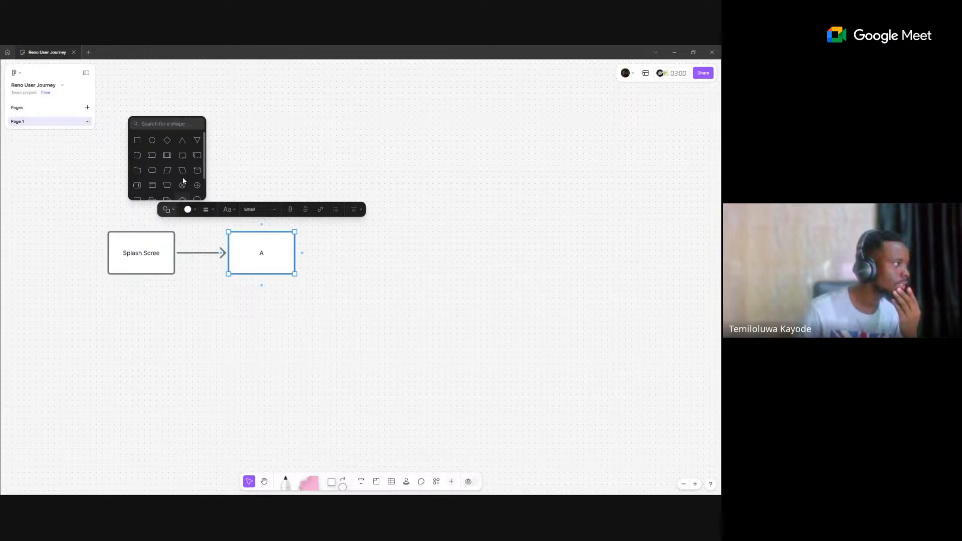
{"action": "left_click", "coordinate": [168, 141]}
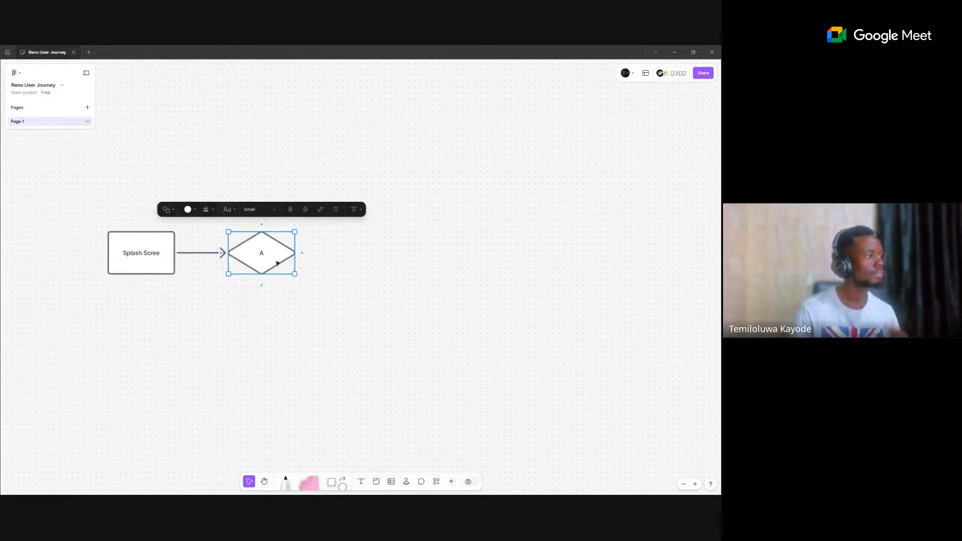
{"action": "left_click_drag", "start_coordinate": [264, 230], "coordinate": [265, 213]}
{"action": "left_click_drag", "start_coordinate": [262, 276], "coordinate": [278, 257]}
Step: Label the diamond 'Does the user have an account'
{"action": "double_click", "coordinate": [263, 253]}
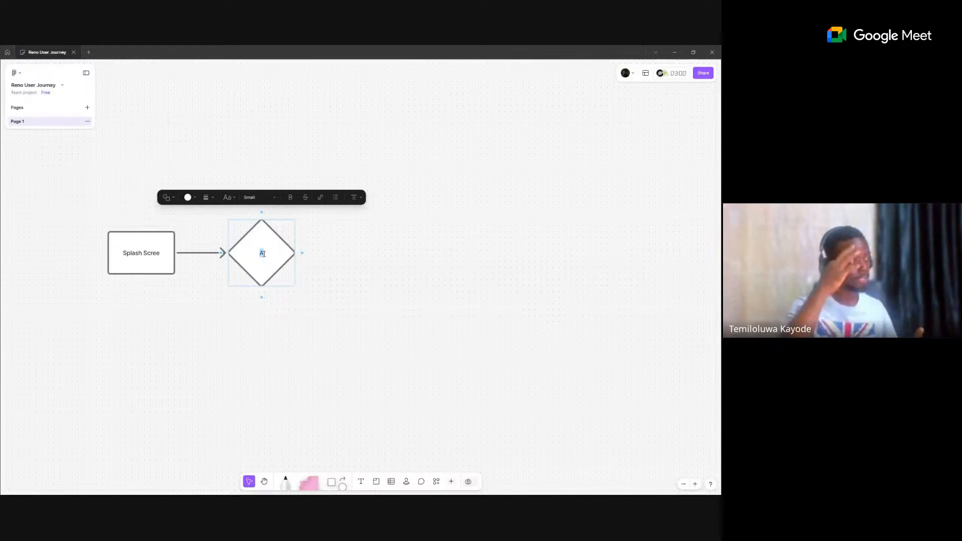
{"action": "left_click", "coordinate": [264, 254]}
{"action": "type", "text": "Does the us"}
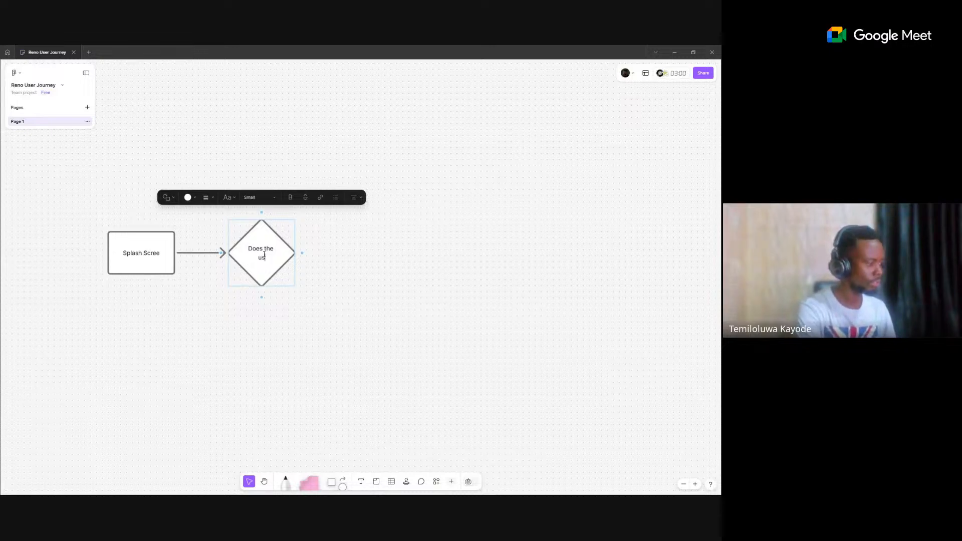
{"action": "type", "text": "er ha"}
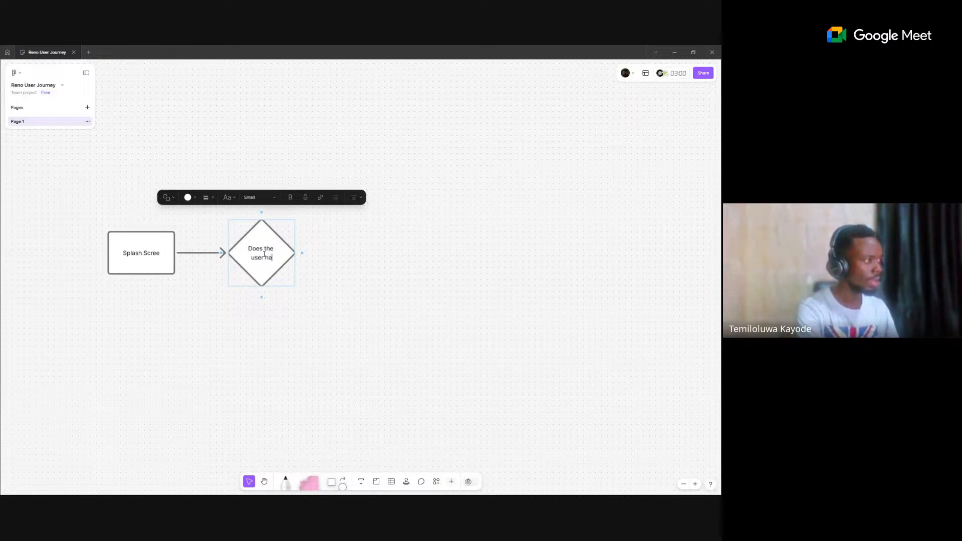
{"action": "type", "text": "ve an"}
{"action": "type", "text": "account"}
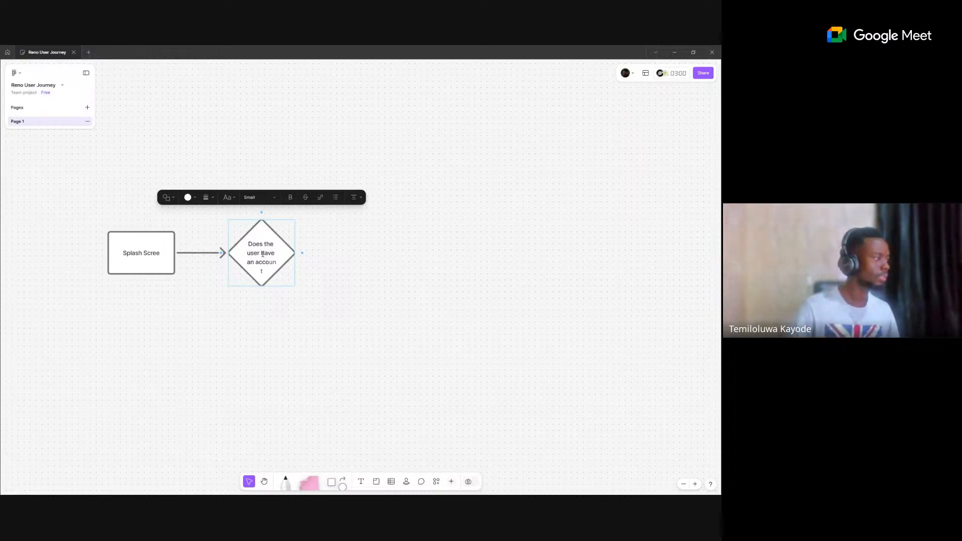
Step: Relabel the first rectangle 'User Opens Application'
{"action": "double_click", "coordinate": [138, 253]}
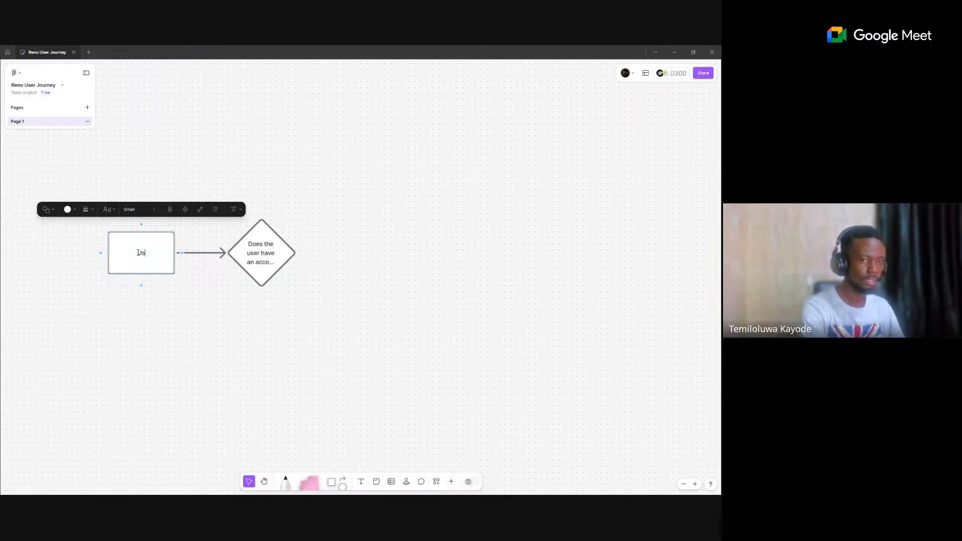
{"action": "type", "text": "User Opens "}
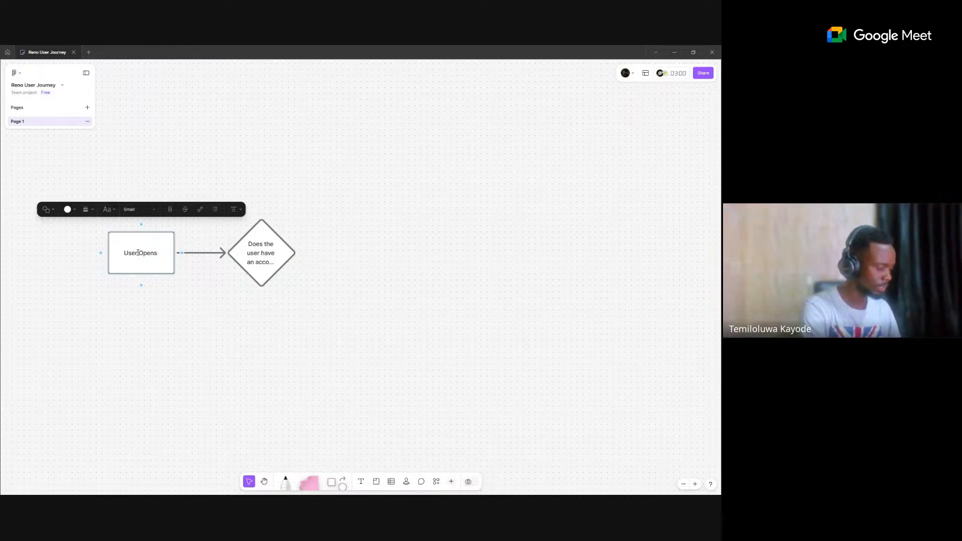
{"action": "type", "text": "a"}
{"action": "key", "text": "BackSpace"}
{"action": "type", "text": "A[[lication"}
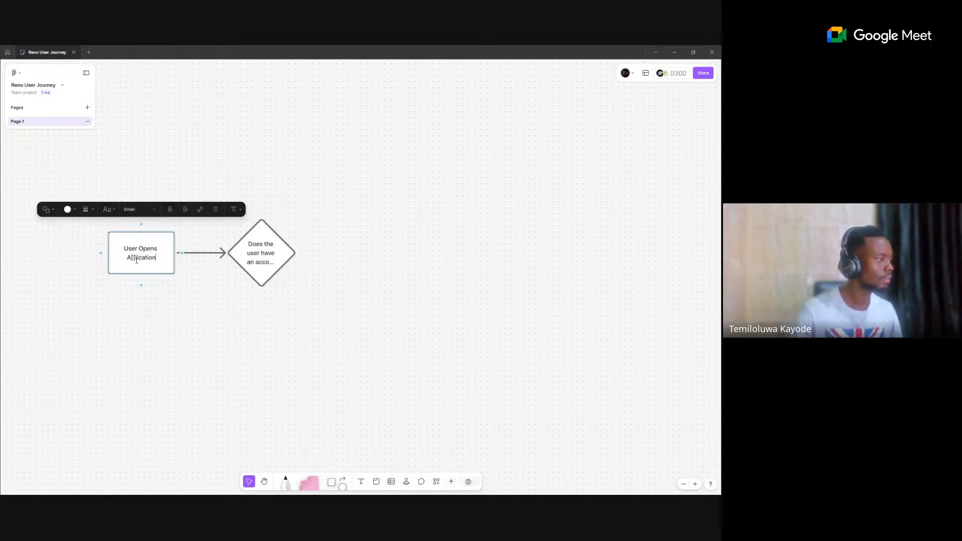
{"action": "left_click", "coordinate": [134, 260]}
{"action": "key", "text": "BackSpace"}
{"action": "key", "text": "BackSpace"}
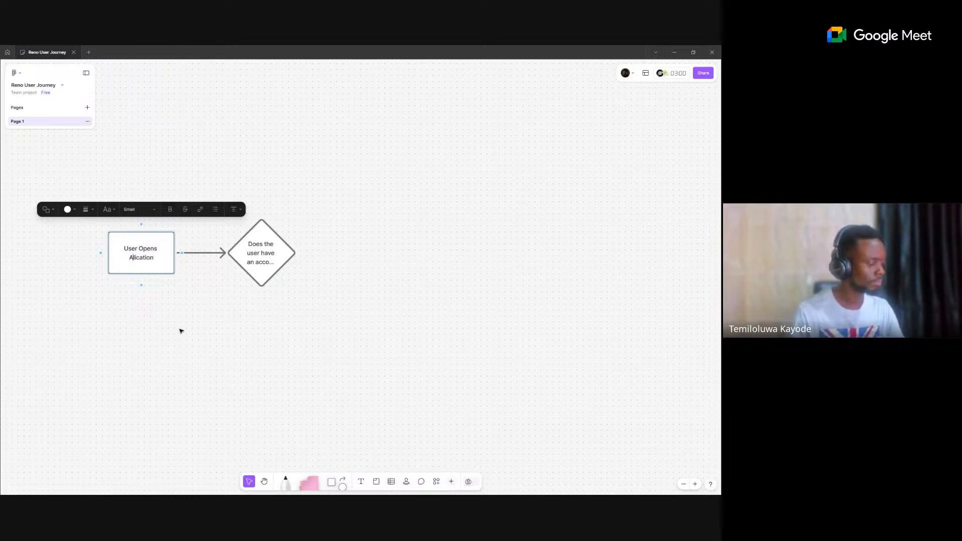
{"action": "type", "text": "pp"}
{"action": "left_click", "coordinate": [270, 356]}
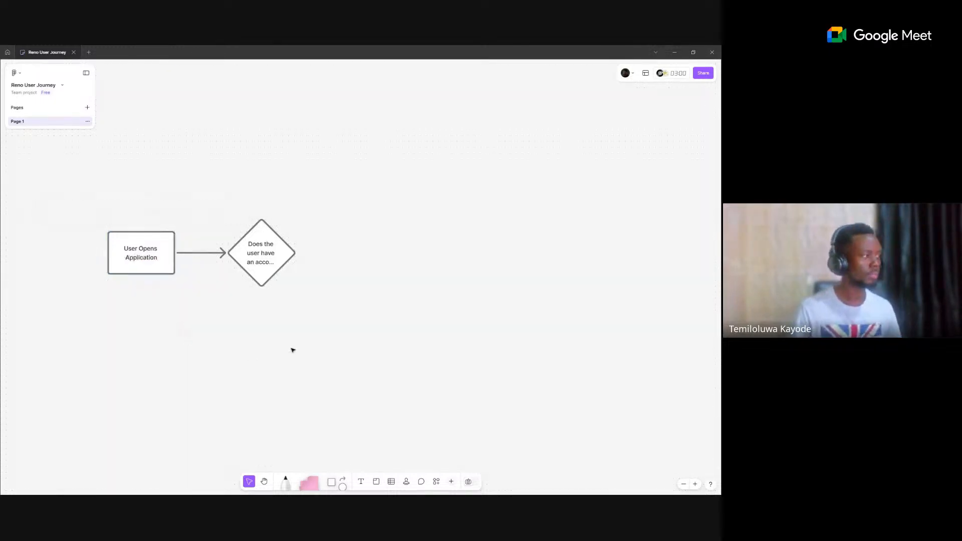
Step: Widen the account diamond and connect a new rectangle to its right labelled 'User Logs In'
{"action": "left_click", "coordinate": [260, 269]}
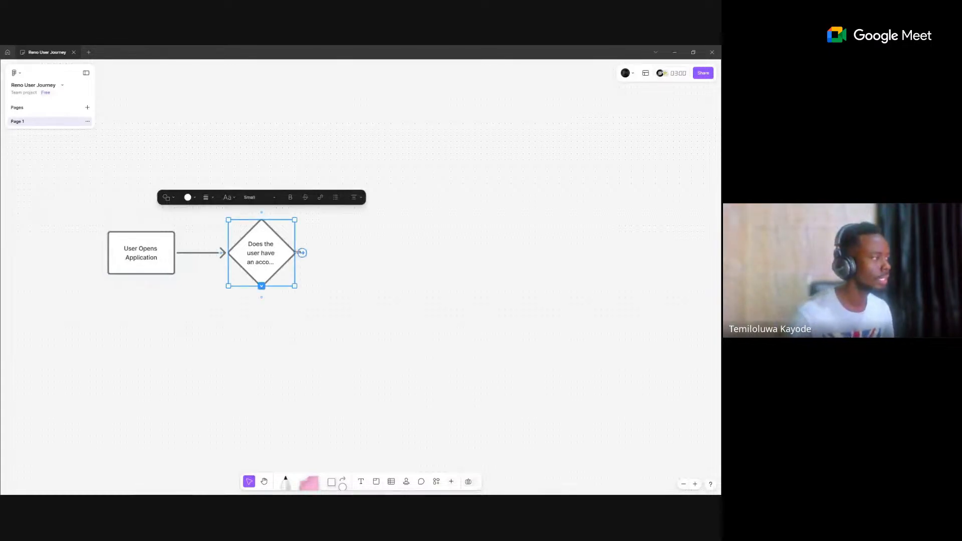
{"action": "left_click_drag", "start_coordinate": [301, 253], "coordinate": [307, 253]}
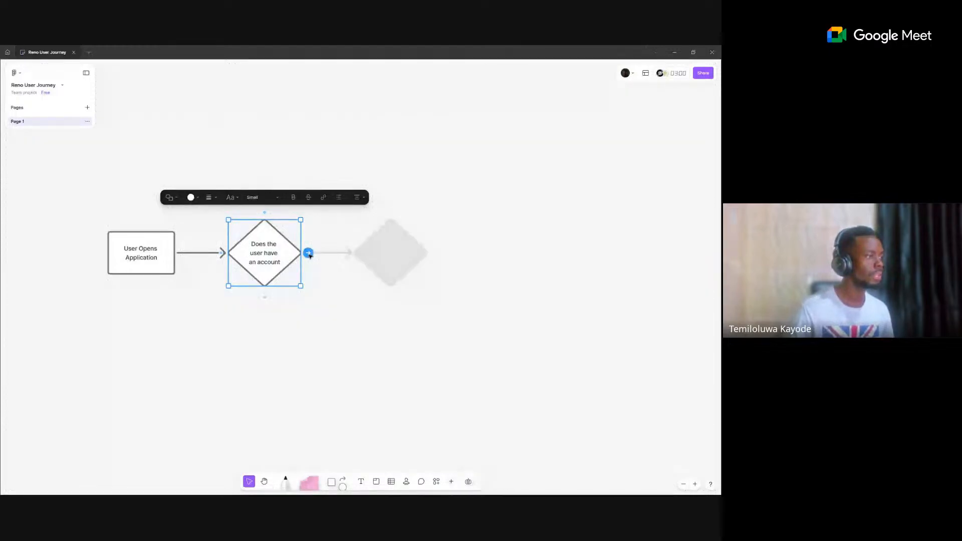
{"action": "left_click", "coordinate": [308, 253]}
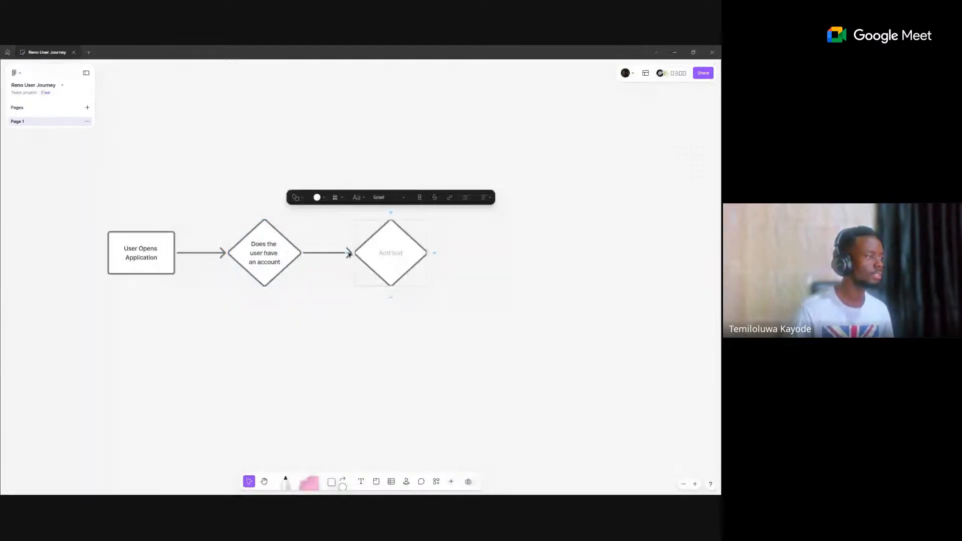
{"action": "left_click", "coordinate": [296, 197]}
{"action": "left_click", "coordinate": [282, 134]}
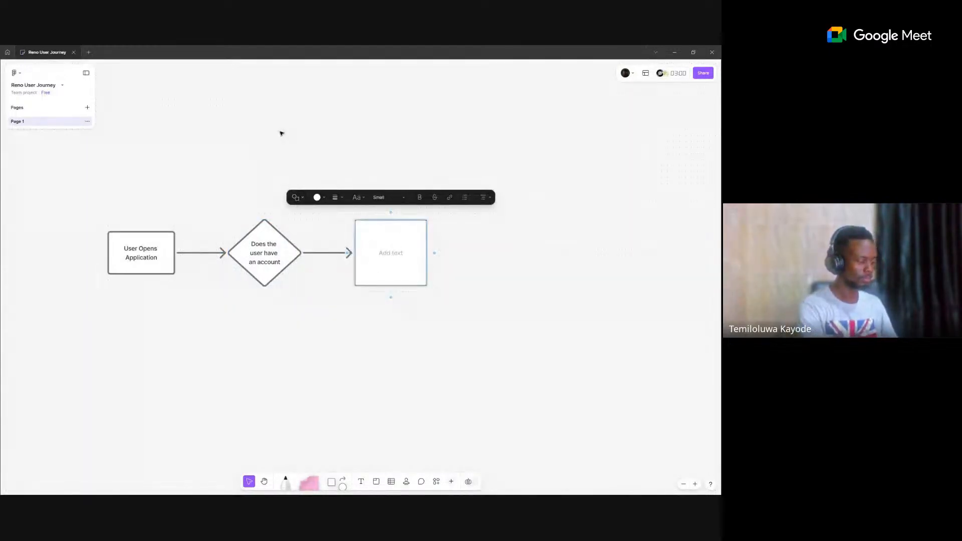
{"action": "type", "text": "User L"}
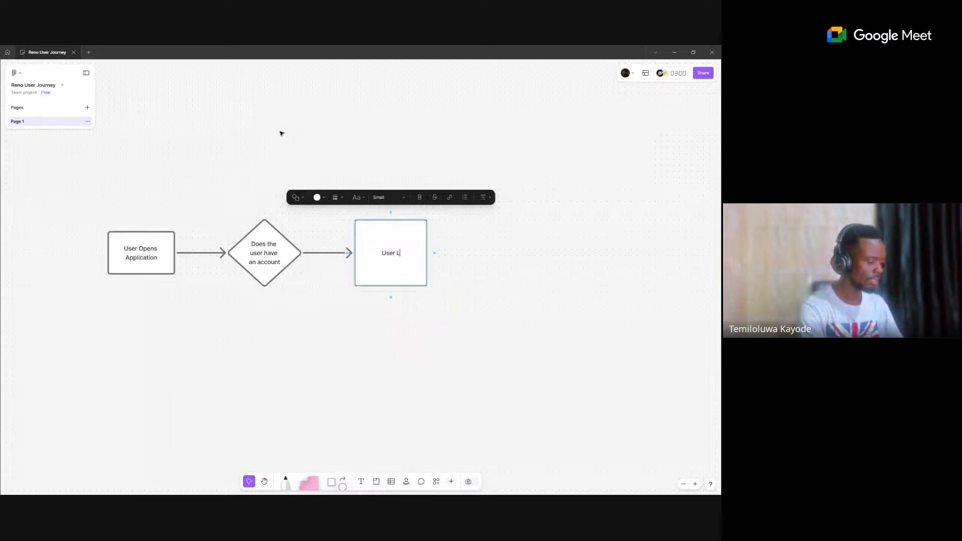
{"action": "type", "text": "ogs IN"}
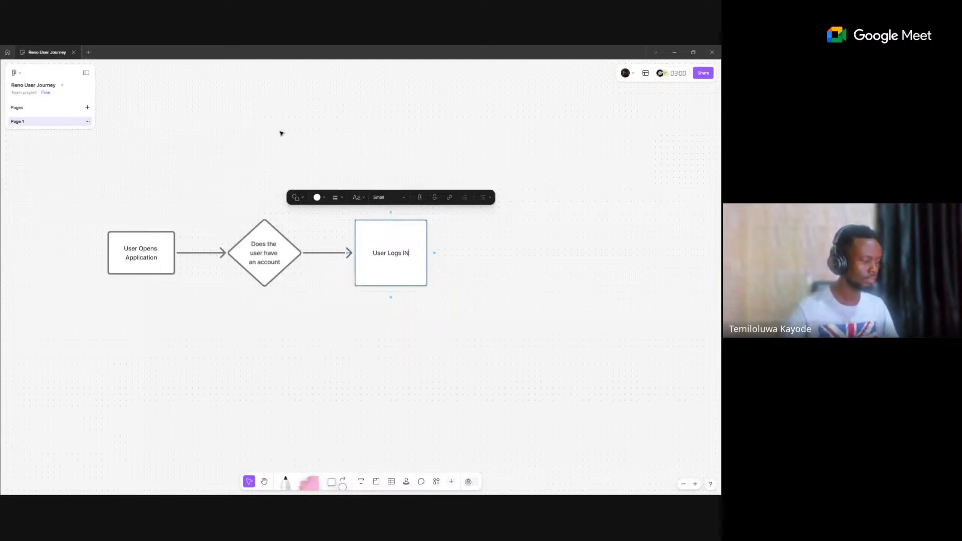
{"action": "key", "text": "BackSpace"}
{"action": "type", "text": "n"}
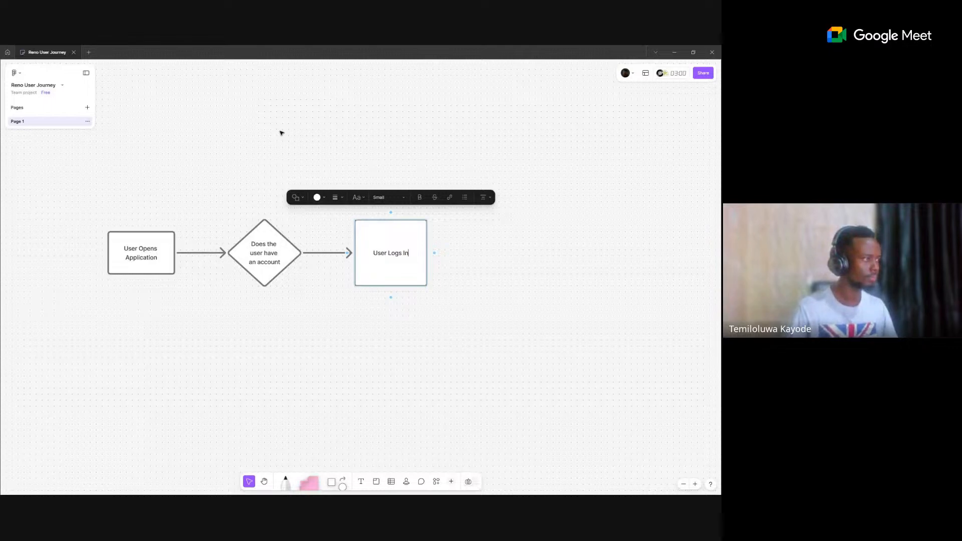
{"action": "left_click", "coordinate": [312, 322]}
{"action": "left_click", "coordinate": [263, 277]}
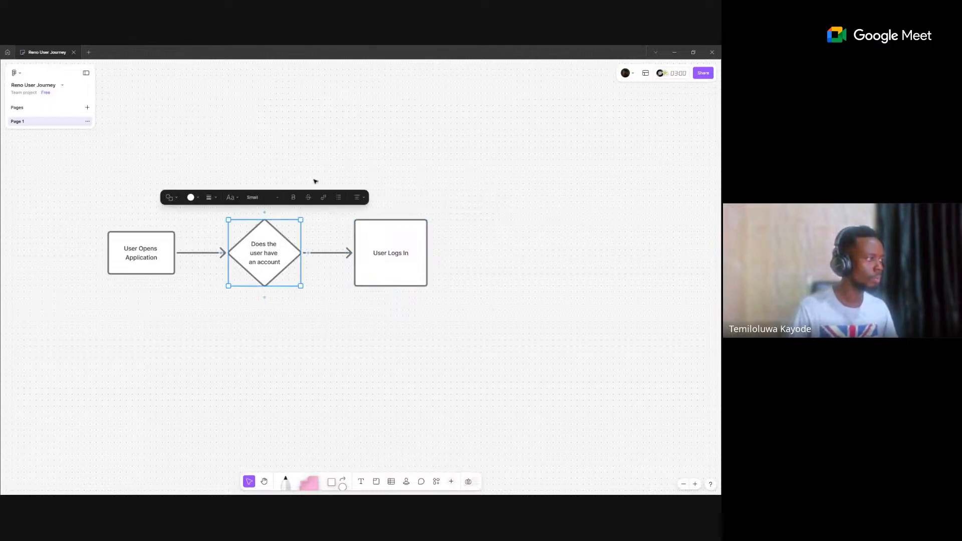
{"action": "mouse_move", "coordinate": [266, 212]}
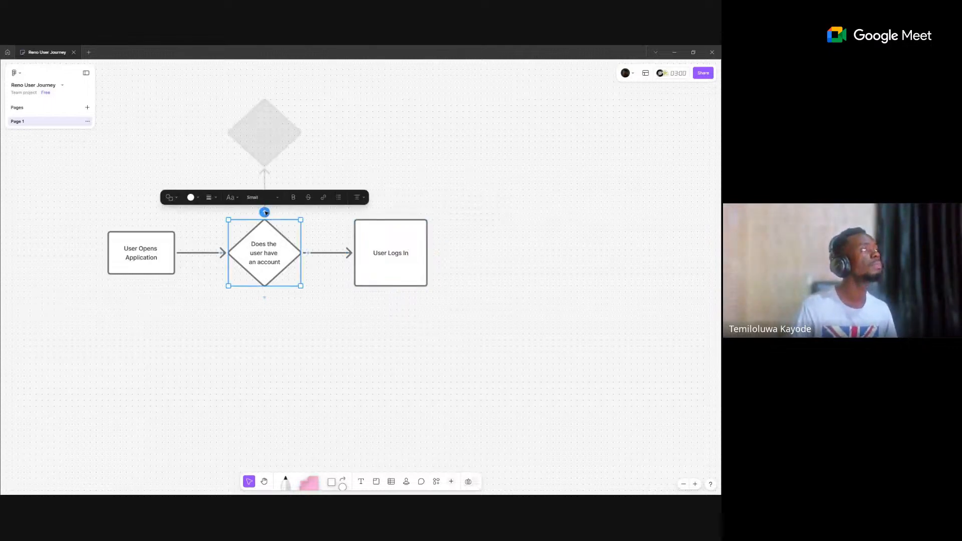
Step: Label the connector from the diamond to User Logs In 'Yes'
{"action": "scroll", "coordinate": [265, 216], "scroll_direction": "up", "scroll_amount": 3}
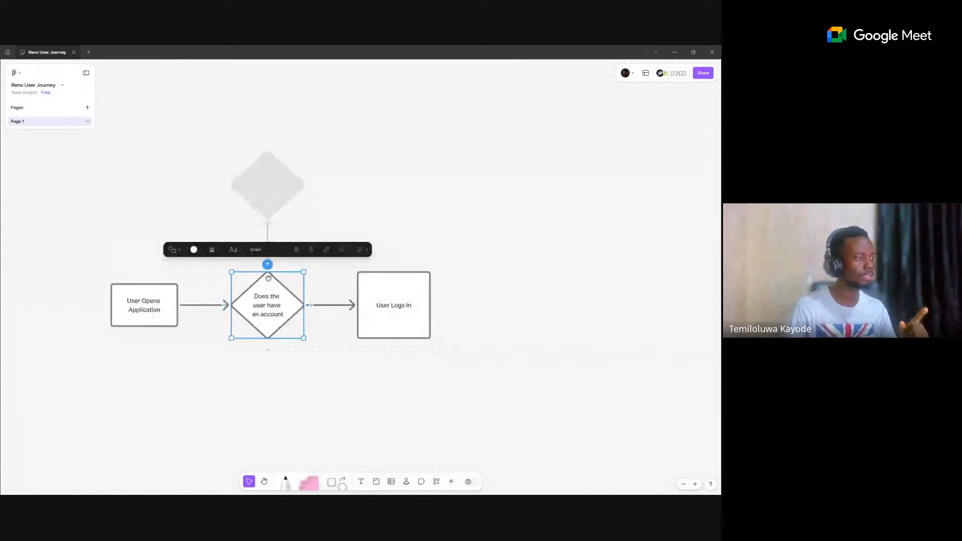
{"action": "double_click", "coordinate": [334, 334]}
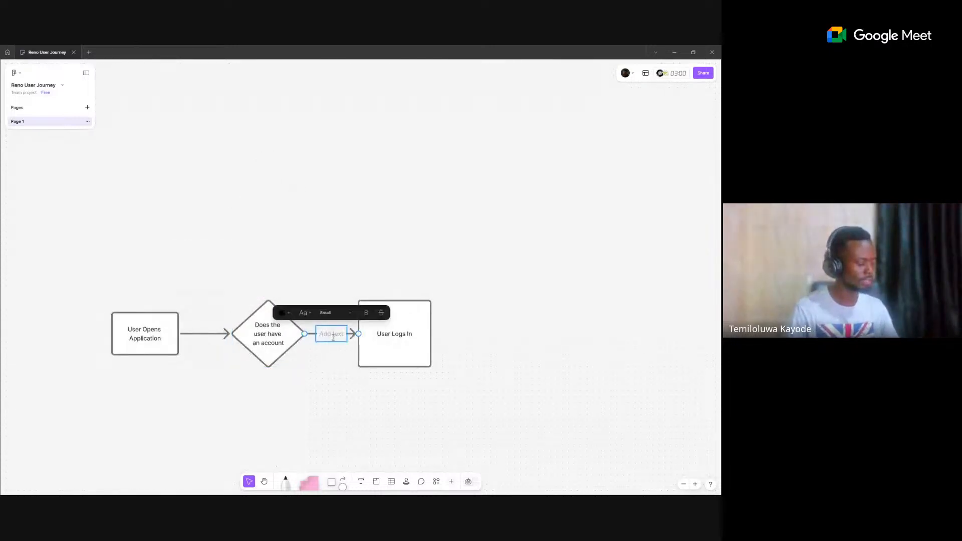
{"action": "type", "text": "Yes"}
{"action": "left_click", "coordinate": [237, 301]}
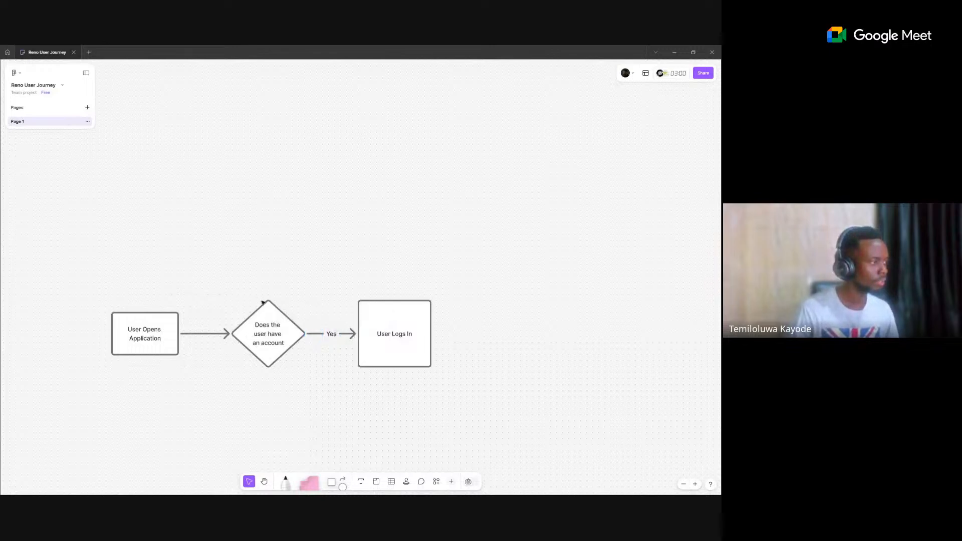
{"action": "left_click", "coordinate": [268, 303]}
Step: Add an upward 'No' connector to a rectangle labelled 'User Creates an Account'
{"action": "left_click", "coordinate": [268, 293]}
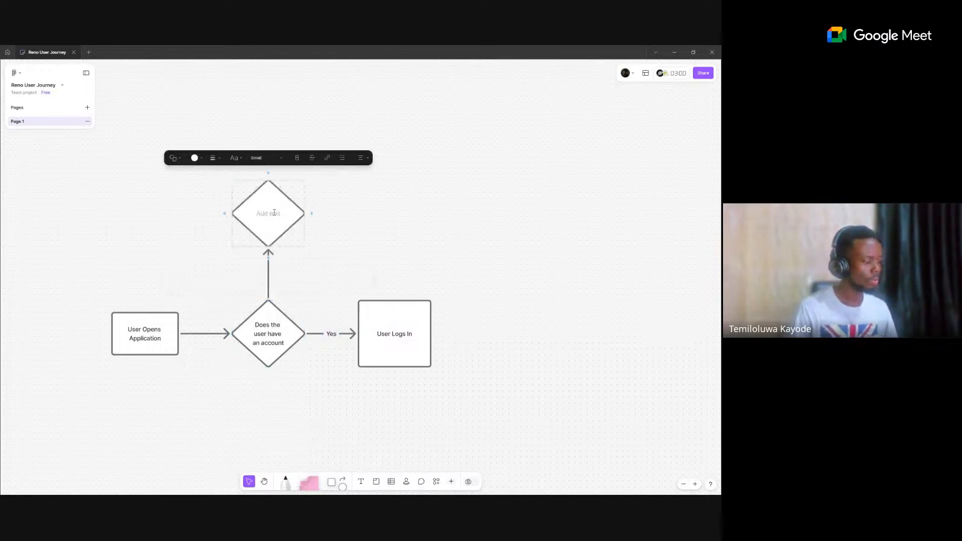
{"action": "double_click", "coordinate": [269, 275]}
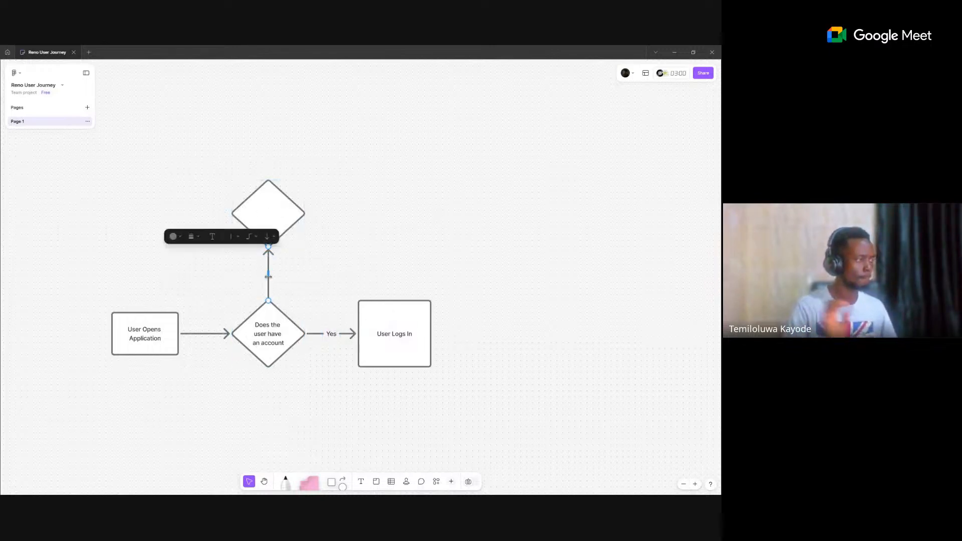
{"action": "type", "text": "No"}
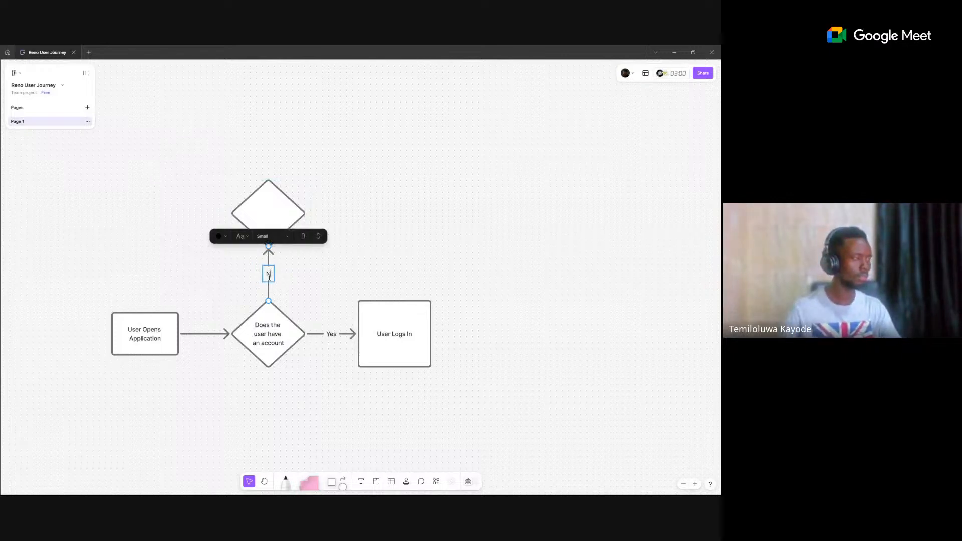
{"action": "left_click", "coordinate": [281, 209]}
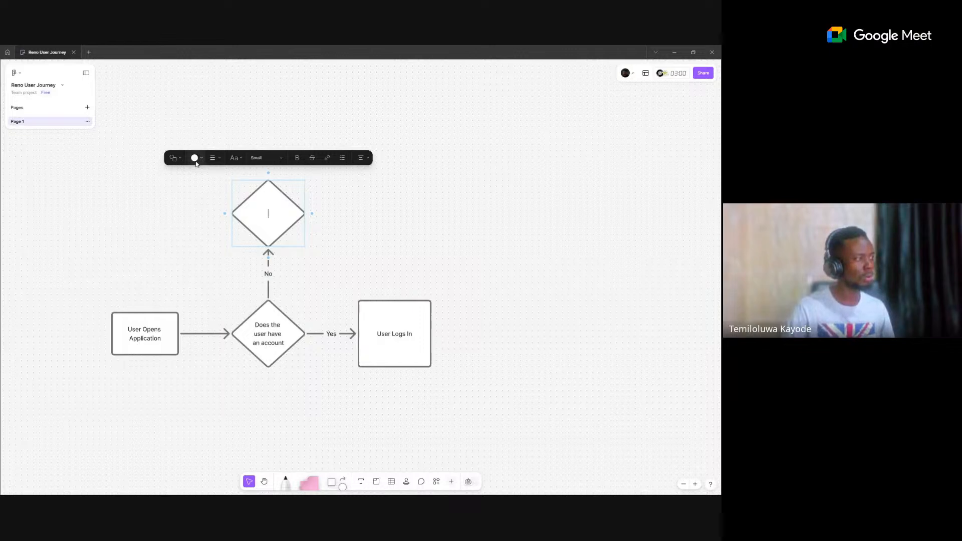
{"action": "left_click", "coordinate": [180, 158]}
{"action": "left_click", "coordinate": [160, 191]}
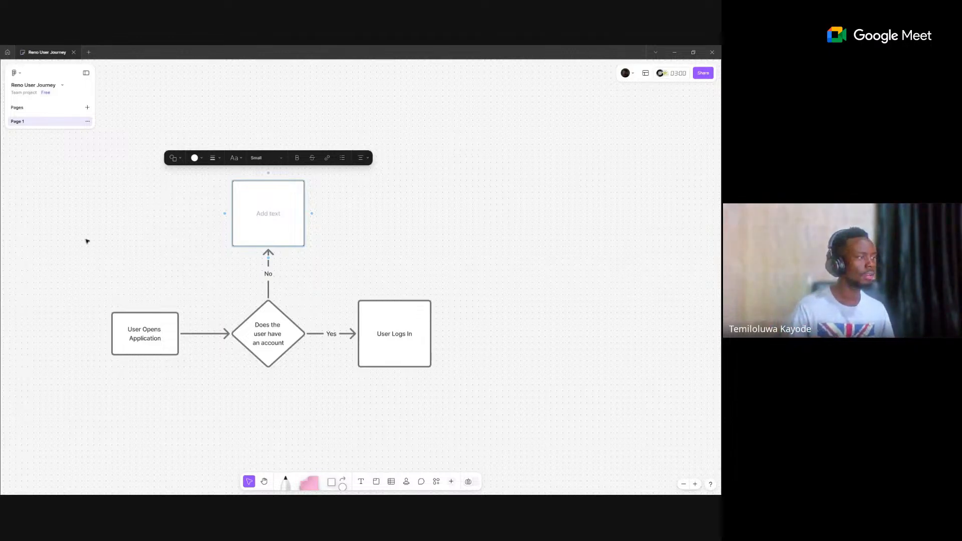
{"action": "type", "text": "User"}
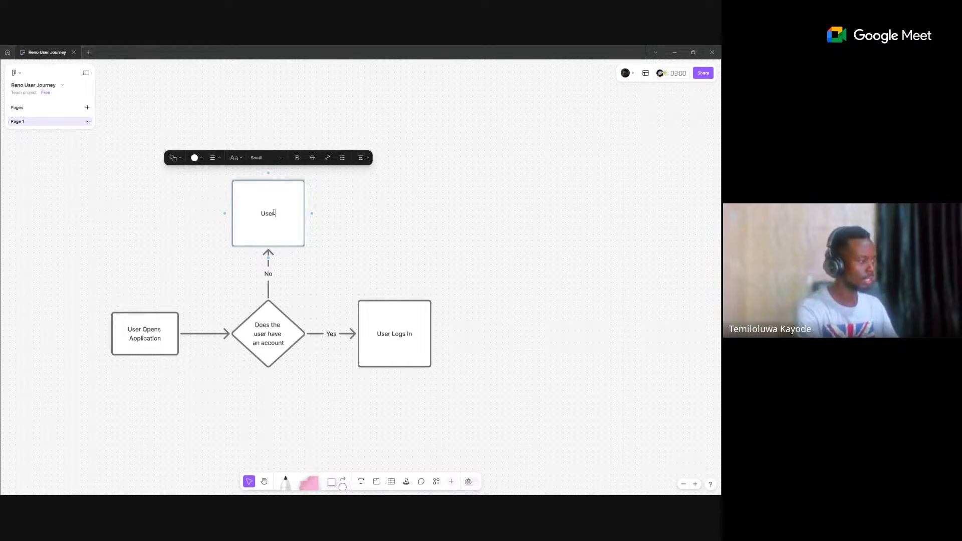
{"action": "type", "text": " Creats"}
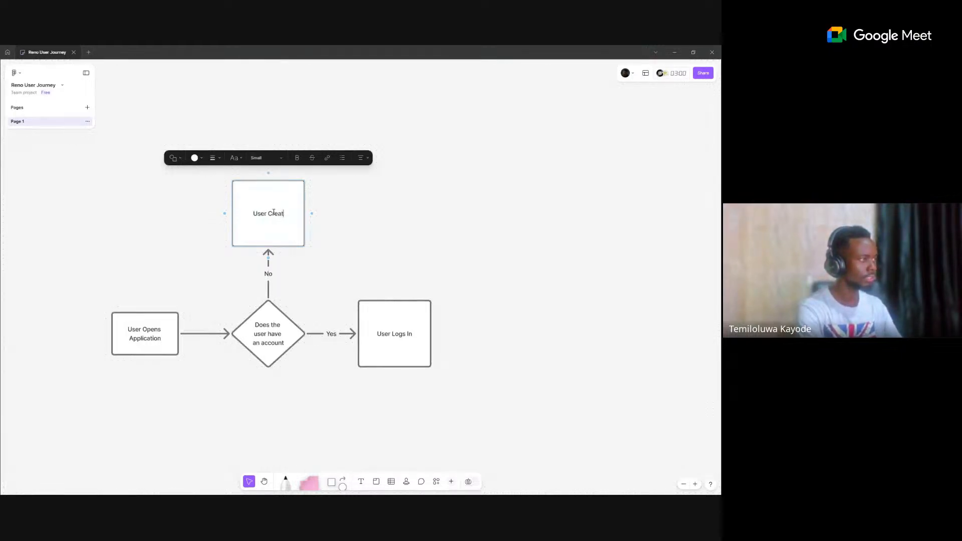
{"action": "key", "text": "BackSpace"}
{"action": "key", "text": "BackSpace"}
{"action": "key", "text": "BackSpace"}
{"action": "type", "text": "tes a"}
{"action": "type", "text": "n"}
{"action": "type", "text": " Acc"}
{"action": "type", "text": "p"}
{"action": "type", "text": "o"}
{"action": "key", "text": "BackSpace"}
{"action": "key", "text": "BackSpace"}
{"action": "type", "text": "ount"}
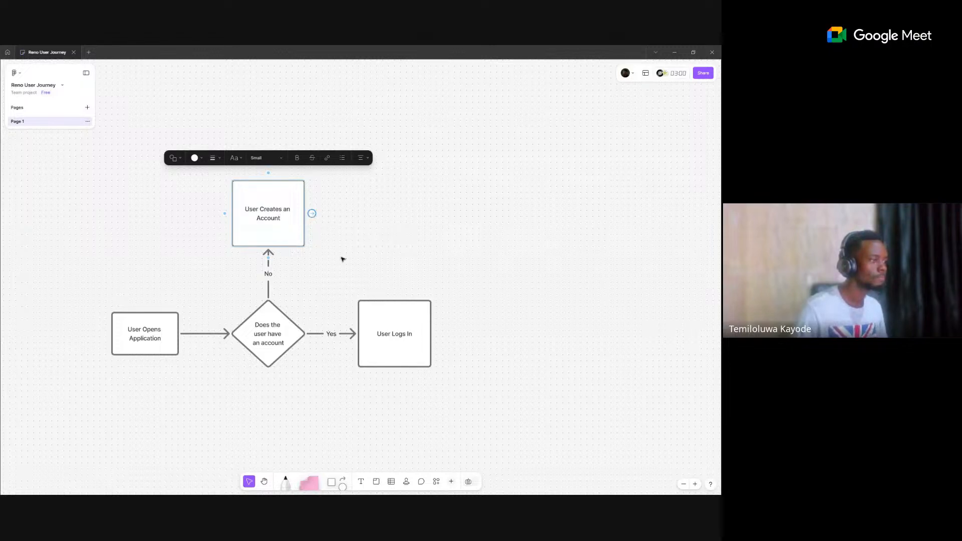
{"action": "left_click", "coordinate": [425, 352]}
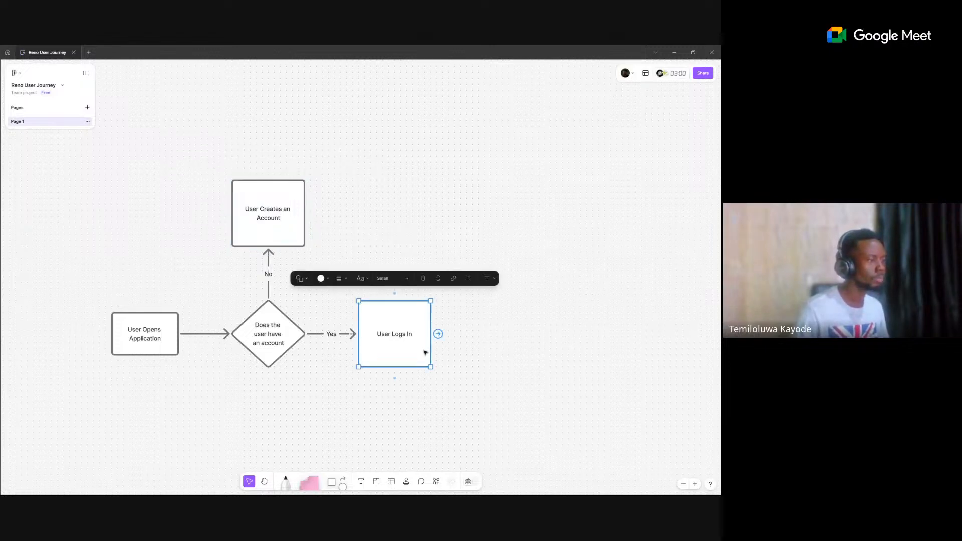
Step: Connect a new diamond below User Logs In with a draft label about remembering login details
{"action": "scroll", "coordinate": [395, 376], "scroll_direction": "down", "scroll_amount": 3}
{"action": "mouse_move", "coordinate": [394, 296]}
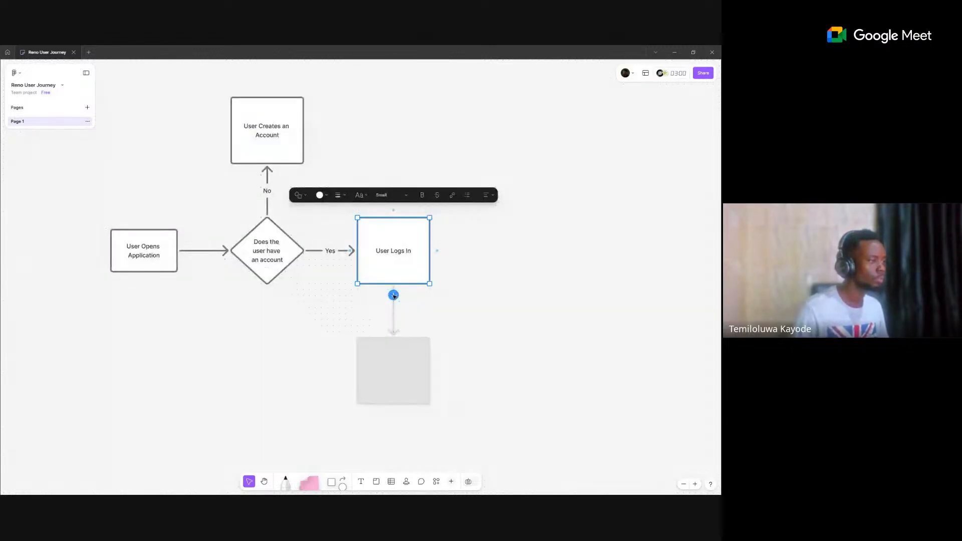
{"action": "left_click", "coordinate": [394, 296]}
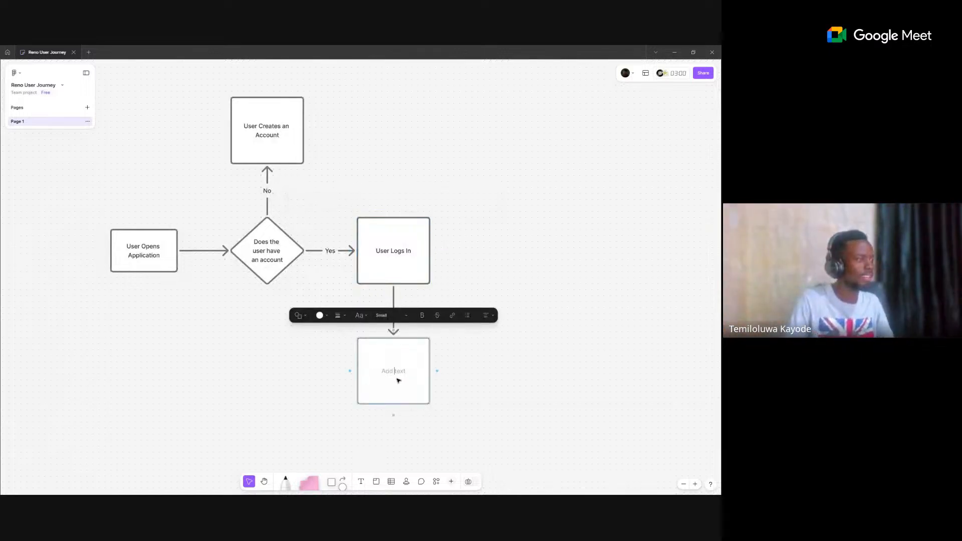
{"action": "left_click", "coordinate": [294, 316]}
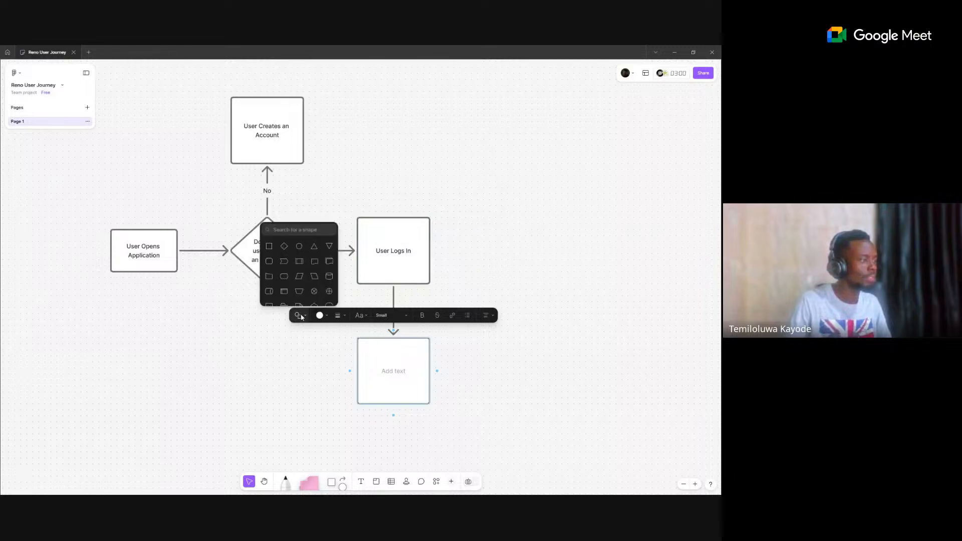
{"action": "left_click", "coordinate": [284, 246]}
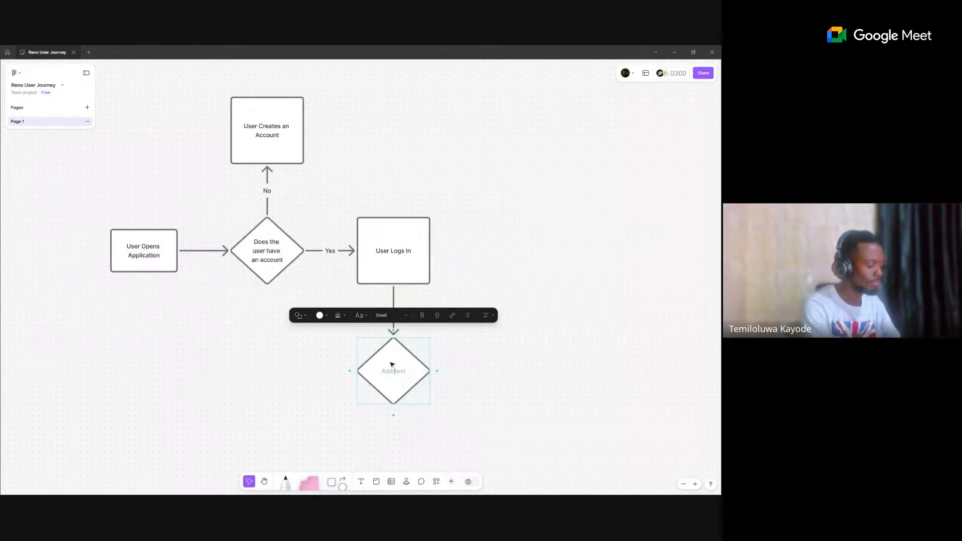
{"action": "type", "text": "Use"}
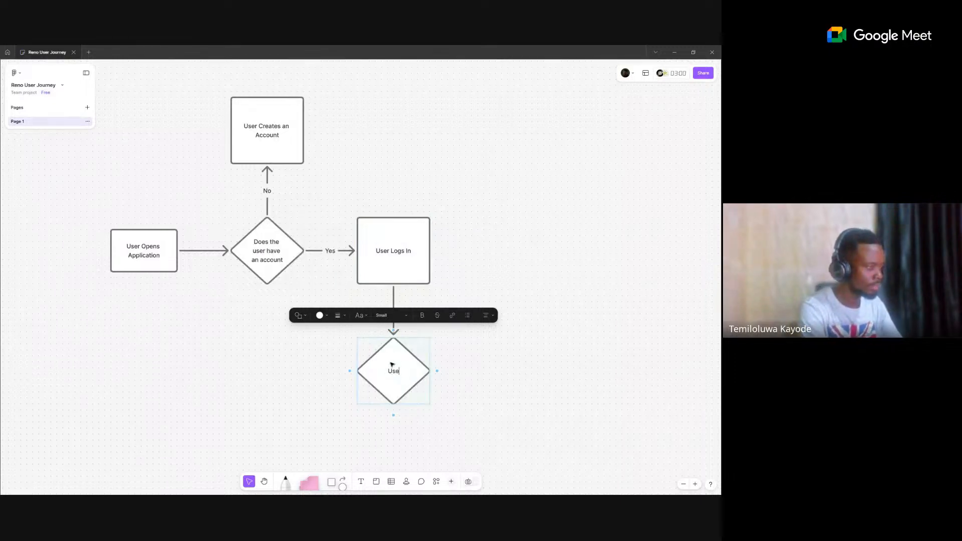
{"action": "type", "text": "r remebers"}
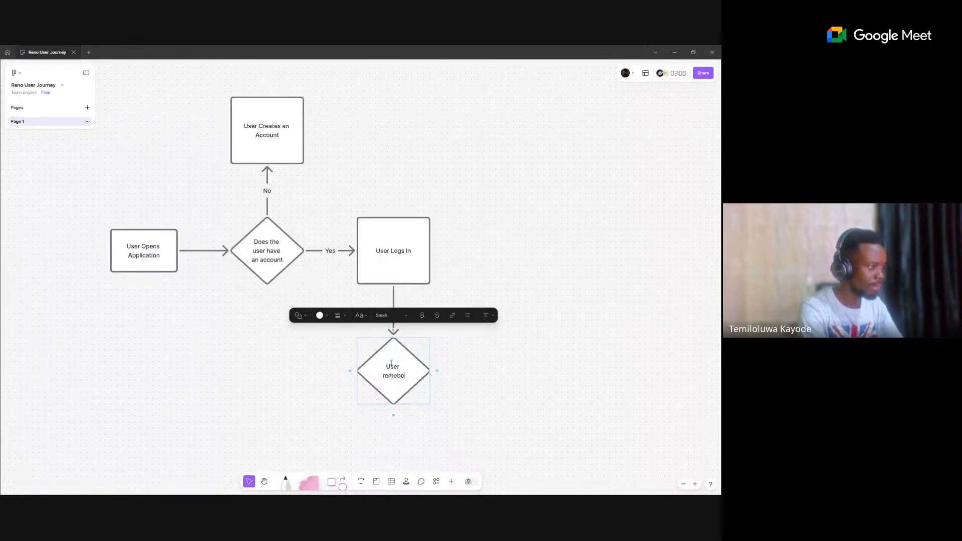
{"action": "key", "text": "BackSpace"}
{"action": "key", "text": "BackSpace"}
{"action": "key", "text": "BackSpace"}
{"action": "key", "text": "BackSpace"}
{"action": "key", "text": "BackSpace"}
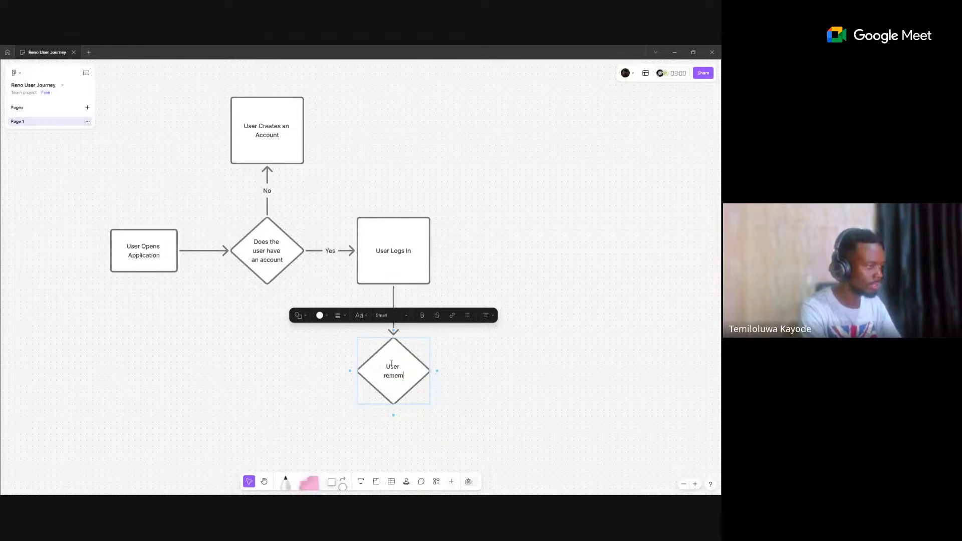
{"action": "type", "text": "mbers log in detain"}
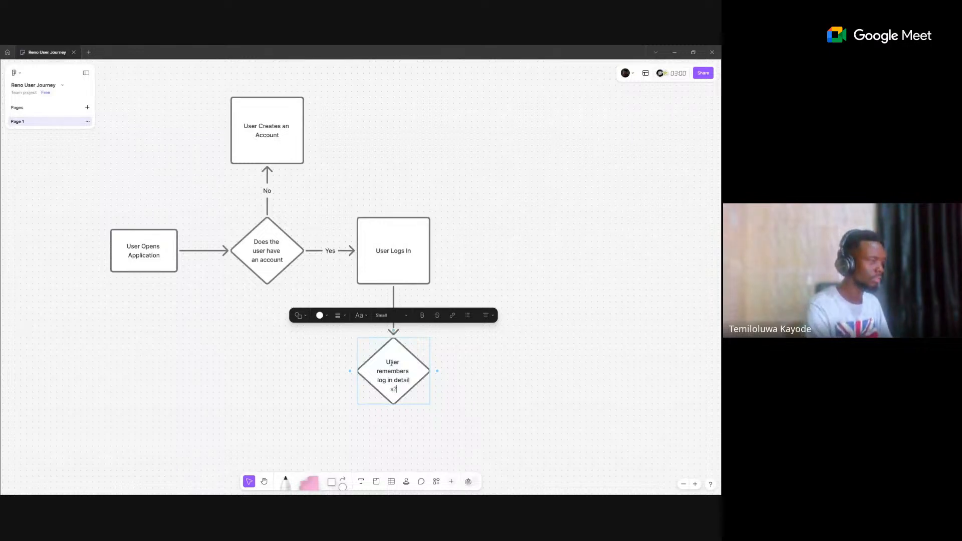
{"action": "left_click", "coordinate": [535, 414]}
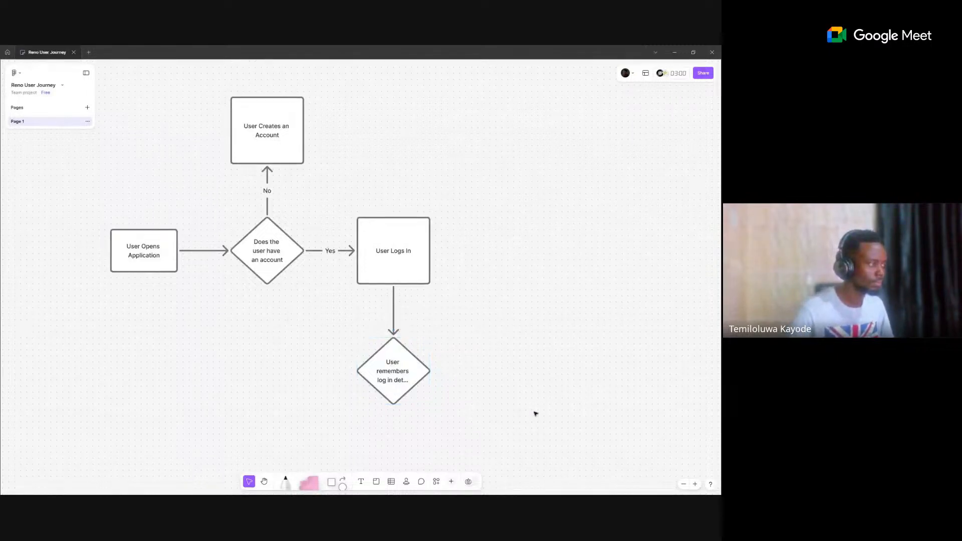
Step: Reword the diamond to 'Does user remember log in details?' and widen it to fit
{"action": "left_click", "coordinate": [396, 390]}
{"action": "double_click", "coordinate": [396, 390]}
{"action": "left_click", "coordinate": [385, 360]}
{"action": "type", "text": "Does"}
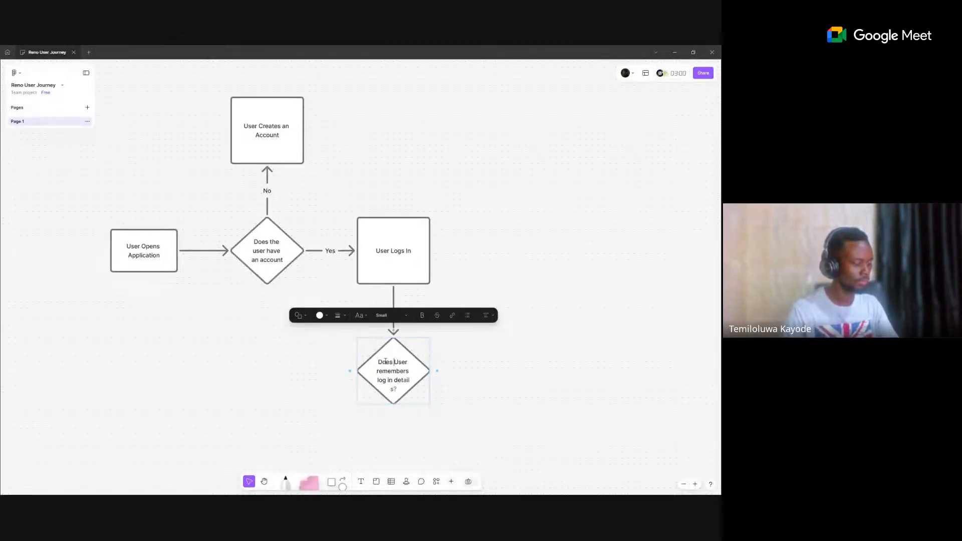
{"action": "key", "text": "Delete"}
{"action": "type", "text": "u"}
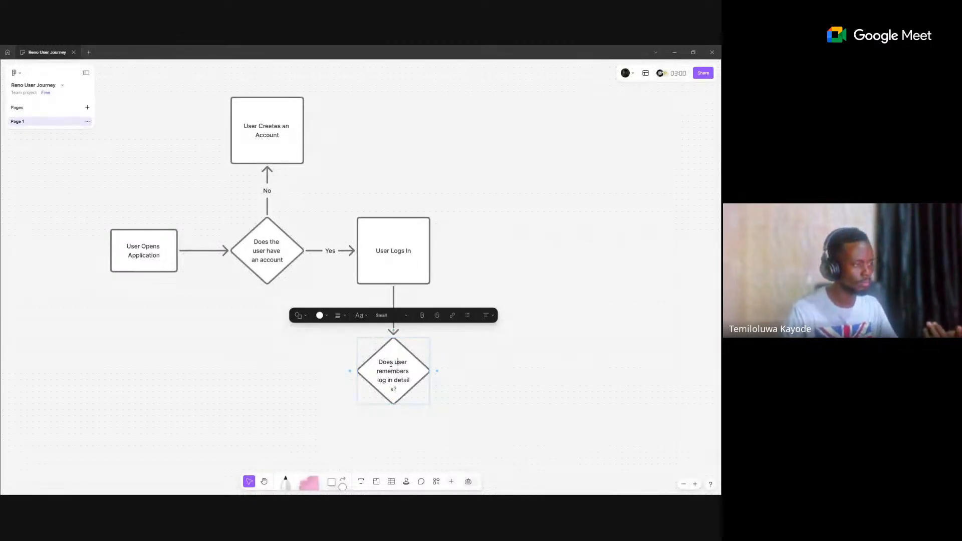
{"action": "key", "text": "BackSpace"}
{"action": "left_click", "coordinate": [427, 386]}
{"action": "left_click", "coordinate": [426, 384]}
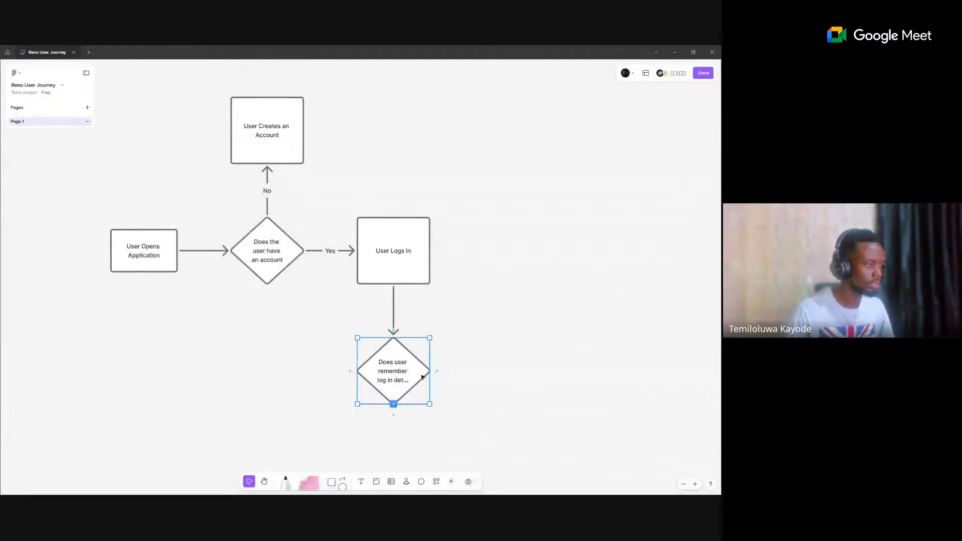
{"action": "left_click_drag", "start_coordinate": [429, 371], "coordinate": [441, 372]}
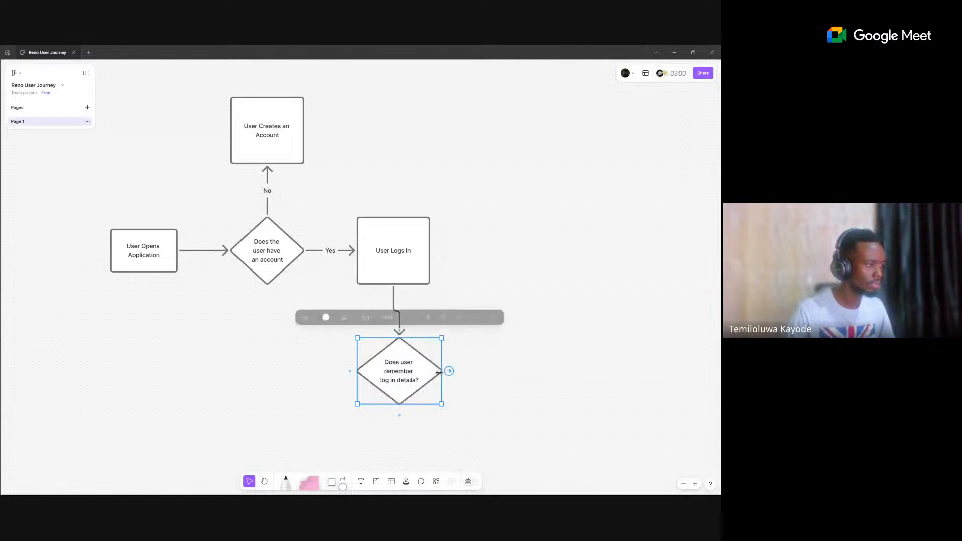
Step: Make the login-details diamond taller, add a connected diamond, and move the question beside User Logs In
{"action": "left_click_drag", "start_coordinate": [400, 404], "coordinate": [403, 415]}
{"action": "mouse_move", "coordinate": [407, 376]}
{"action": "left_mouse_down"}
{"action": "mouse_move", "coordinate": [498, 274]}
{"action": "mouse_move", "coordinate": [574, 258]}
{"action": "mouse_move", "coordinate": [581, 245]}
{"action": "mouse_move", "coordinate": [542, 251]}
{"action": "mouse_move", "coordinate": [416, 347]}
{"action": "mouse_move", "coordinate": [406, 366]}
{"action": "left_mouse_up"}
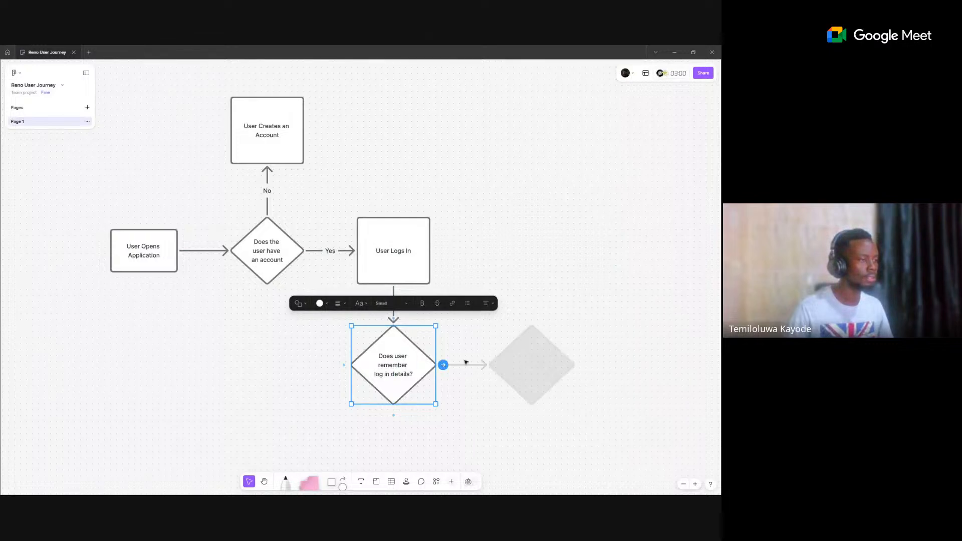
{"action": "left_click", "coordinate": [540, 357]}
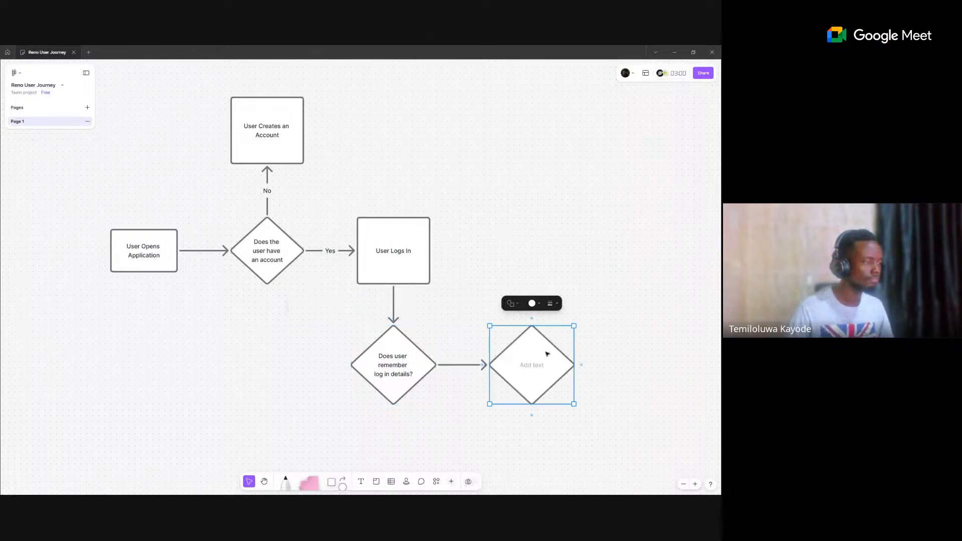
{"action": "left_click_drag", "start_coordinate": [389, 371], "coordinate": [528, 261]}
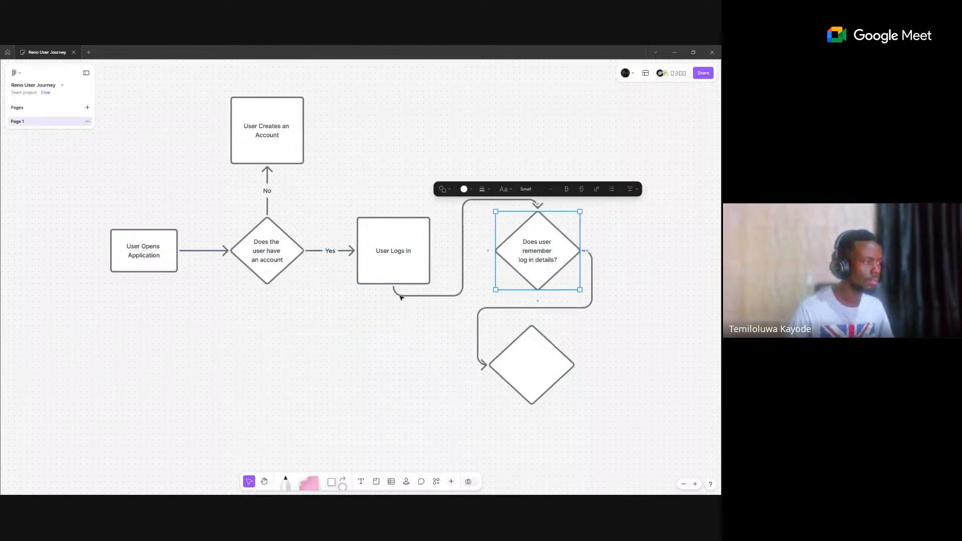
Step: Reattach the arrow from User Logs In to the question diamond's left point
{"action": "left_click", "coordinate": [401, 296]}
{"action": "left_click_drag", "start_coordinate": [400, 295], "coordinate": [430, 253]}
{"action": "left_click", "coordinate": [411, 308]}
{"action": "left_click", "coordinate": [401, 296]}
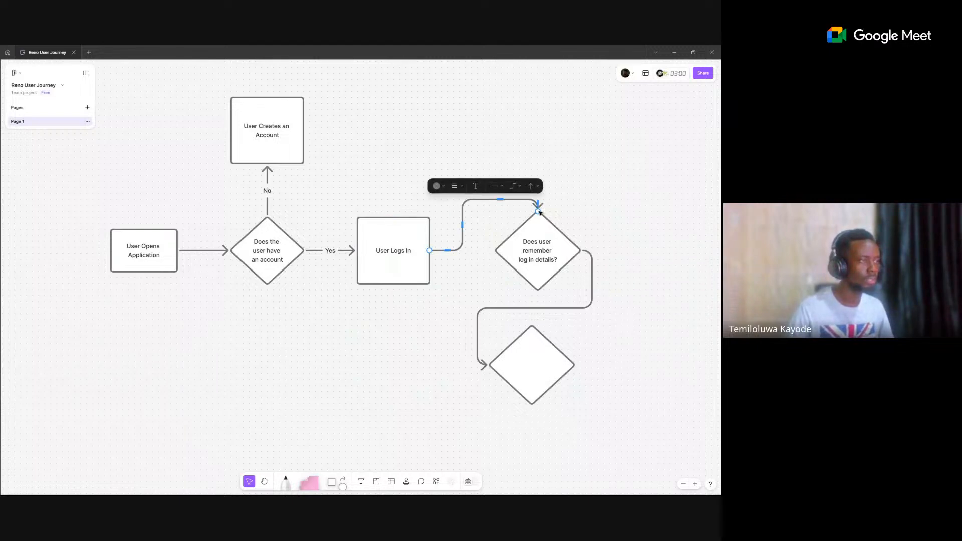
{"action": "left_click_drag", "start_coordinate": [537, 212], "coordinate": [498, 256]}
Step: Move the empty diamond beside the question, reshape it into a rectangle, and label it 'Open Home Page'
{"action": "scroll", "coordinate": [426, 320], "scroll_direction": "up", "scroll_amount": 2}
{"action": "scroll", "coordinate": [426, 321], "scroll_direction": "right", "scroll_amount": 3}
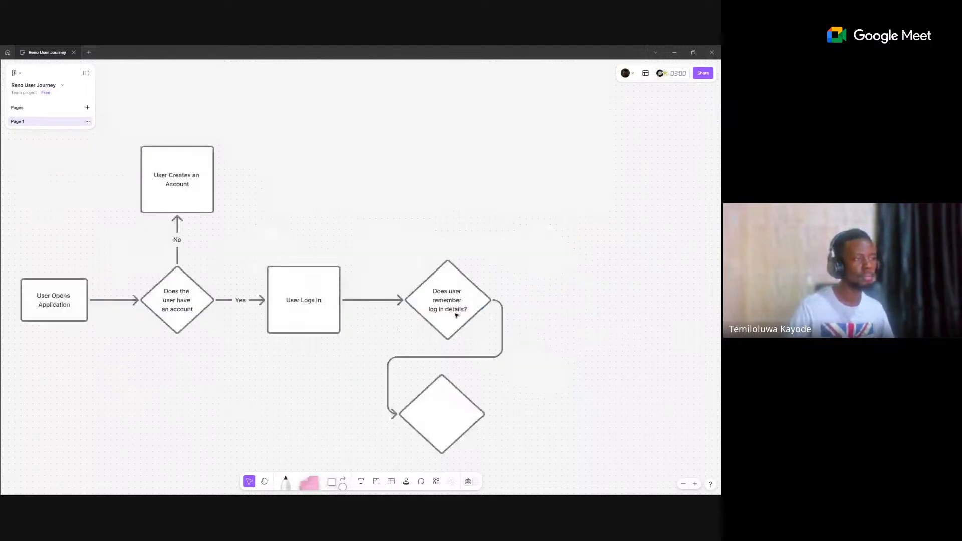
{"action": "left_click", "coordinate": [451, 273]}
{"action": "left_click_drag", "start_coordinate": [448, 436], "coordinate": [587, 322]}
{"action": "left_click", "coordinate": [567, 238]}
{"action": "left_click", "coordinate": [549, 174]}
{"action": "double_click", "coordinate": [580, 302]}
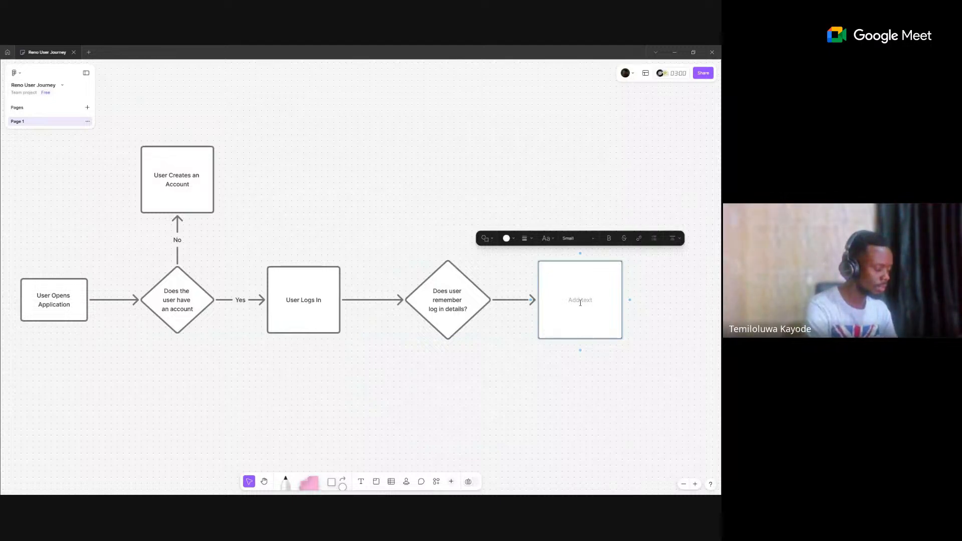
{"action": "type", "text": "Open Home Page"}
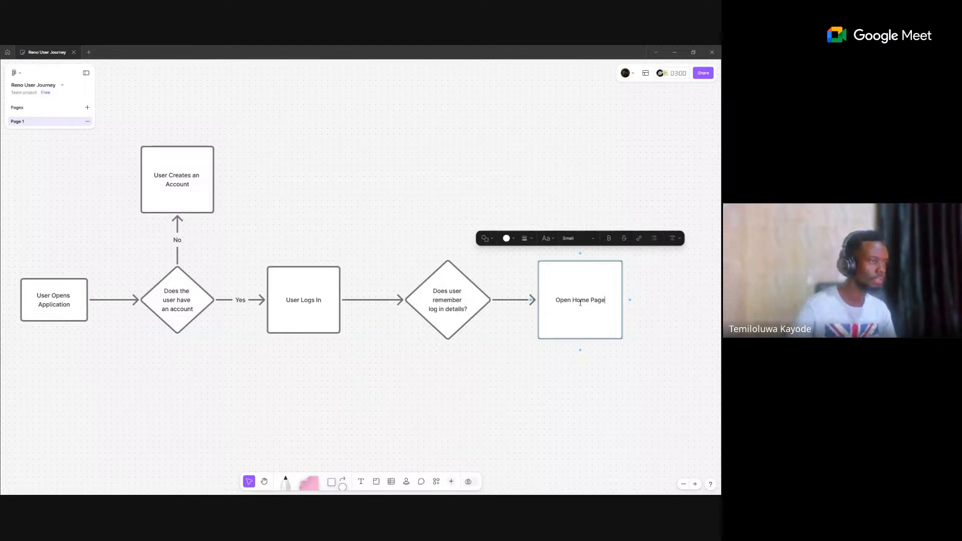
{"action": "left_click", "coordinate": [449, 294]}
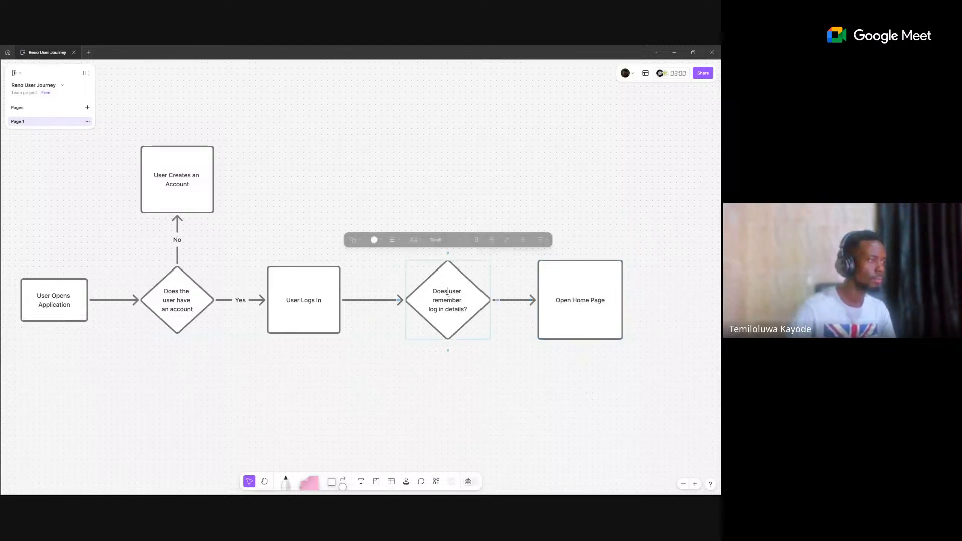
Step: Add a diamond above the question on a 'No' connector and label the Open Home Page arrow 'Yes'
{"action": "left_click", "coordinate": [447, 253]}
{"action": "double_click", "coordinate": [448, 234]}
{"action": "type", "text": "No"}
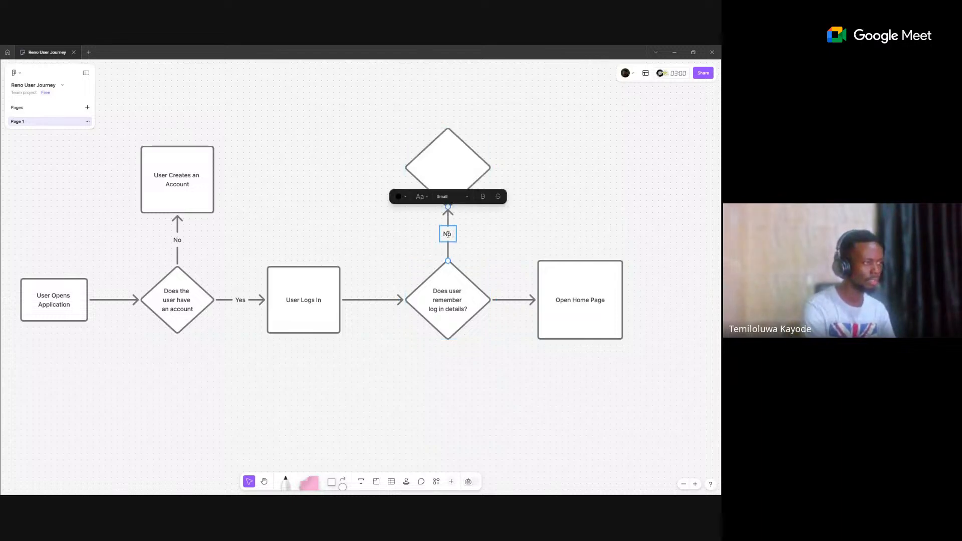
{"action": "double_click", "coordinate": [514, 300]}
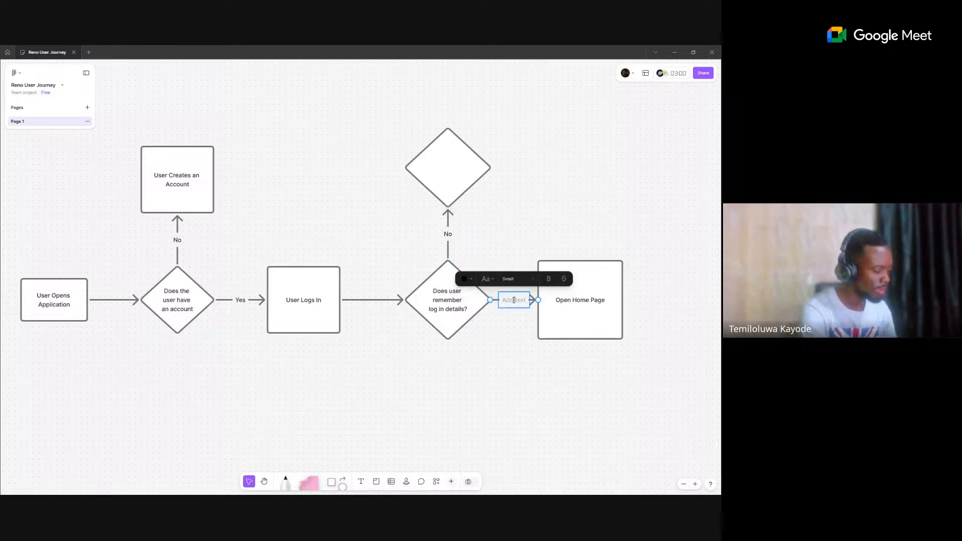
{"action": "type", "text": "Yes"}
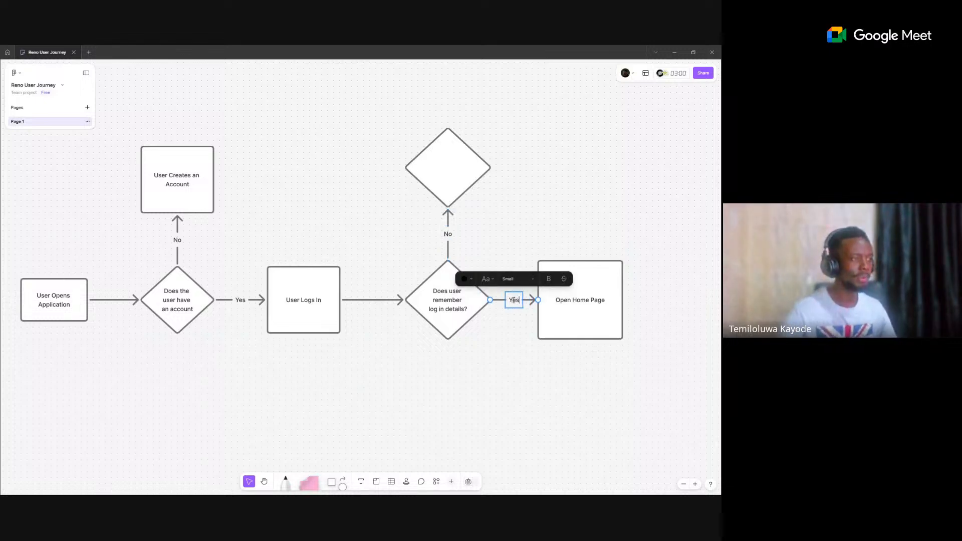
{"action": "left_click_drag", "start_coordinate": [532, 367], "coordinate": [513, 367]}
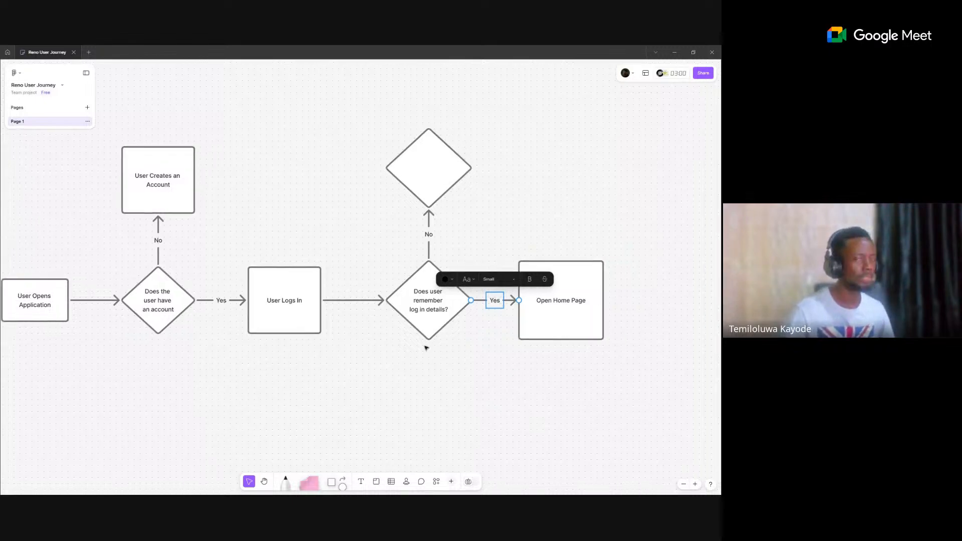
{"action": "left_click", "coordinate": [473, 378]}
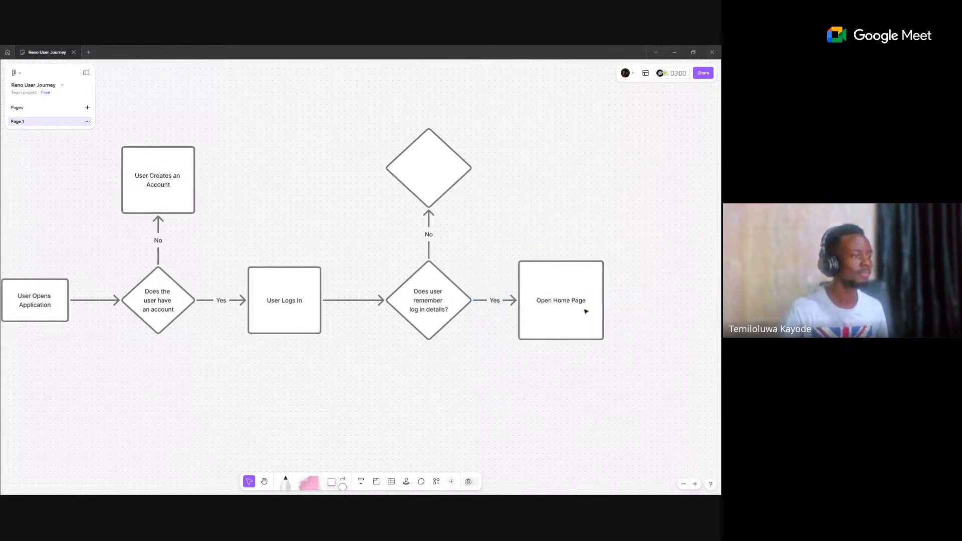
Step: Nudge the Open Home Page box into a tidier position beside the question
{"action": "left_click_drag", "start_coordinate": [586, 305], "coordinate": [613, 312]}
{"action": "scroll", "coordinate": [612, 311], "scroll_direction": "down", "scroll_amount": 5}
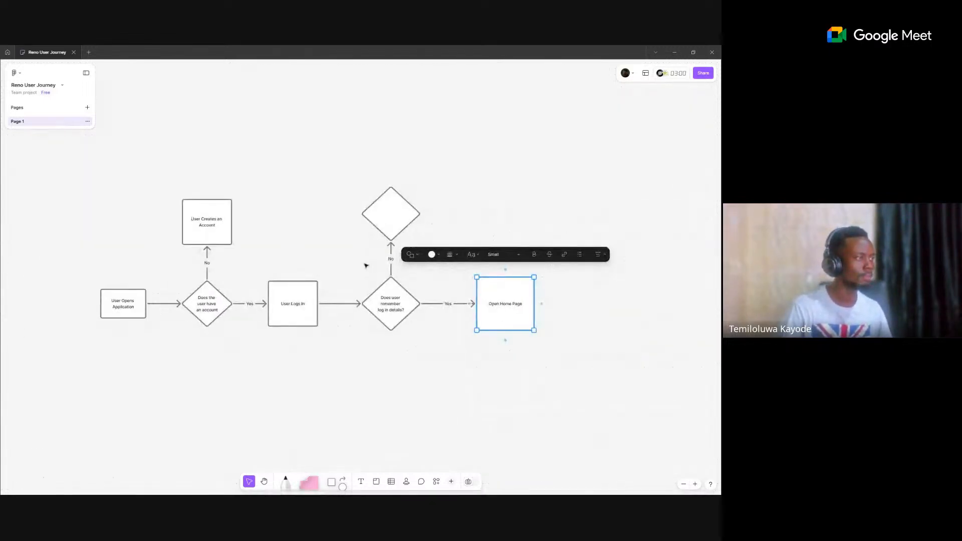
{"action": "left_click", "coordinate": [370, 177]}
{"action": "left_click_drag", "start_coordinate": [387, 156], "coordinate": [402, 343]}
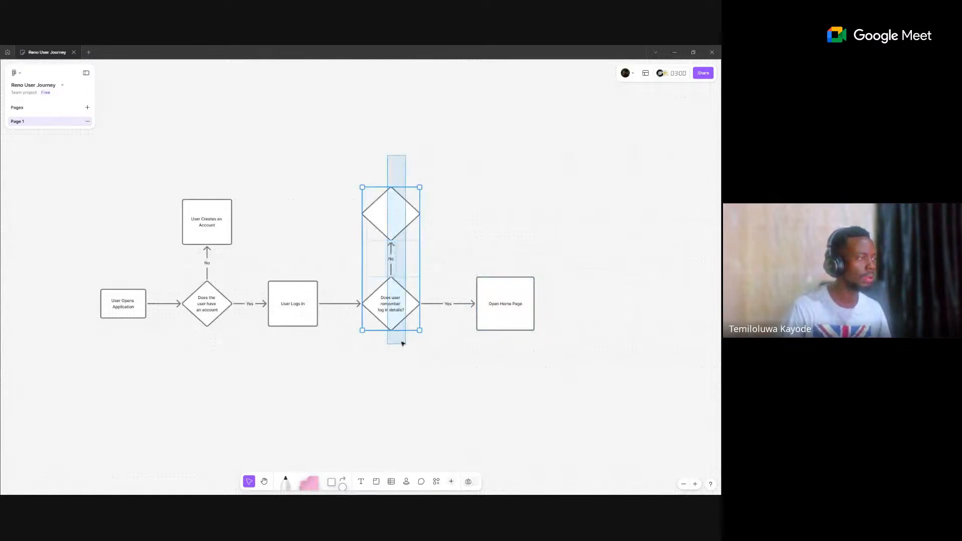
{"action": "left_click", "coordinate": [444, 403]}
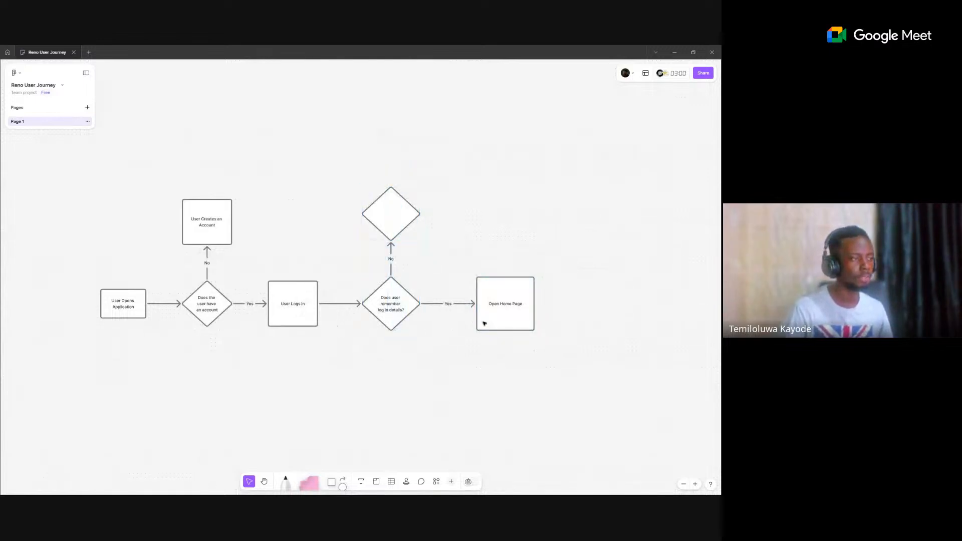
{"action": "mouse_move", "coordinate": [484, 323]}
{"action": "left_mouse_down"}
{"action": "mouse_move", "coordinate": [477, 327]}
{"action": "mouse_move", "coordinate": [476, 316]}
{"action": "left_mouse_up"}
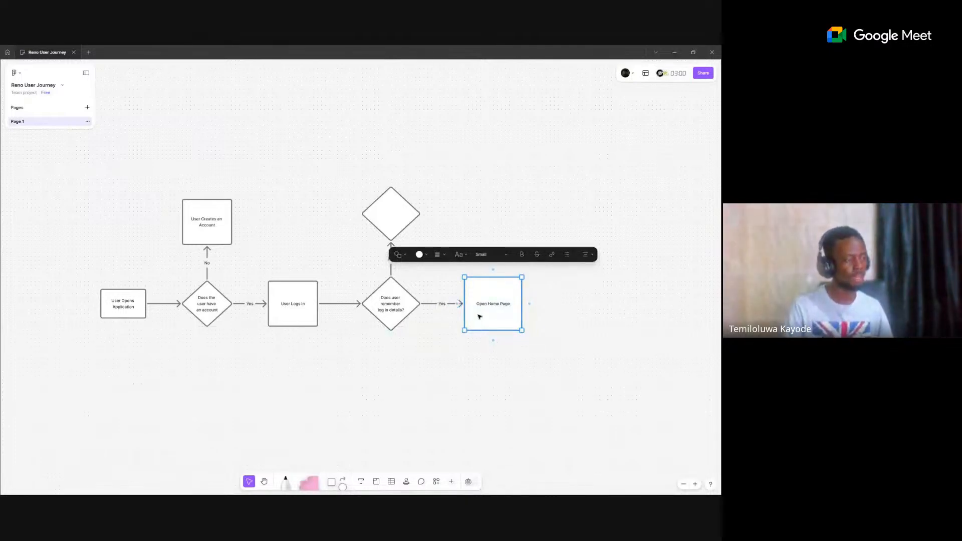
Step: Turn the top diamond into a square labelled 'Procesd to "Forgot Password"'
{"action": "scroll", "coordinate": [479, 316], "scroll_direction": "up", "scroll_amount": 5}
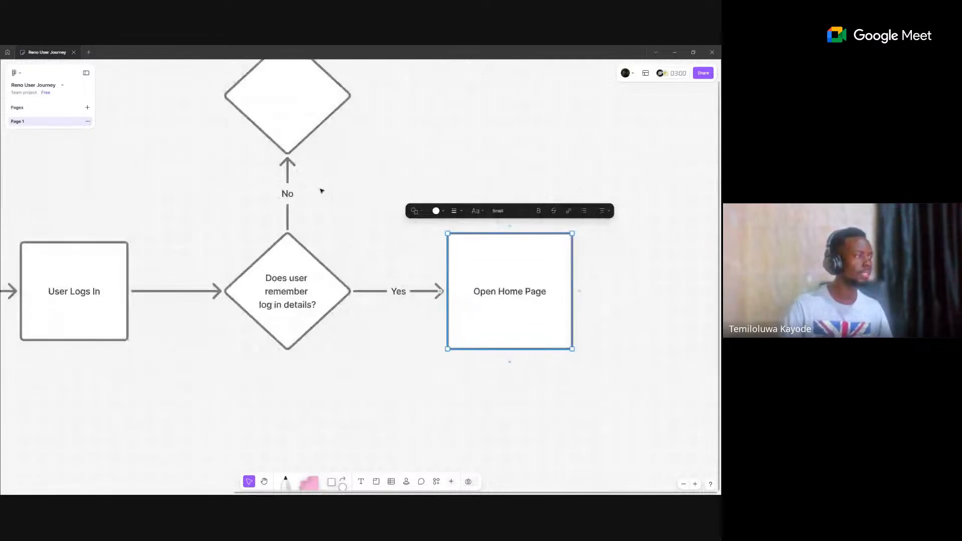
{"action": "scroll", "coordinate": [316, 178], "scroll_direction": "down", "scroll_amount": 2}
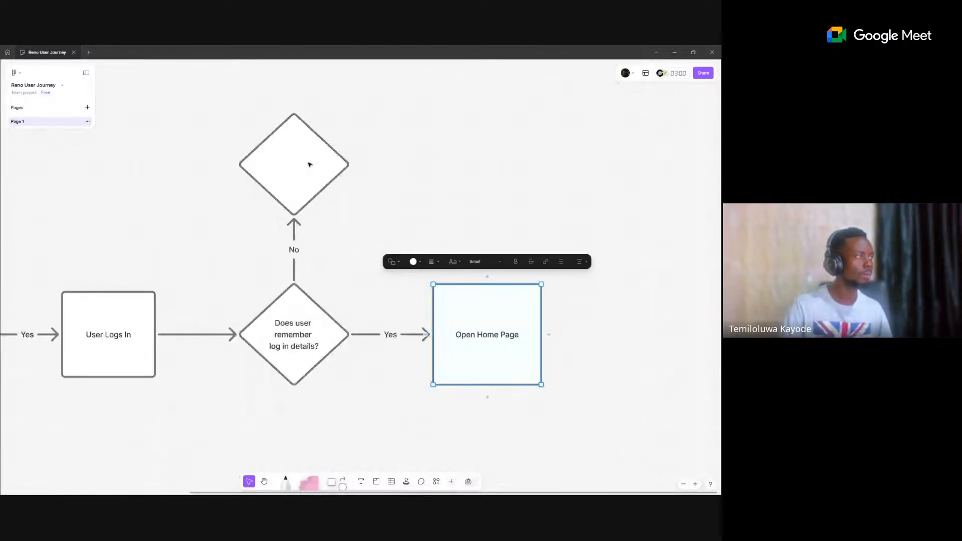
{"action": "left_click", "coordinate": [310, 164]}
{"action": "left_click", "coordinate": [274, 91]}
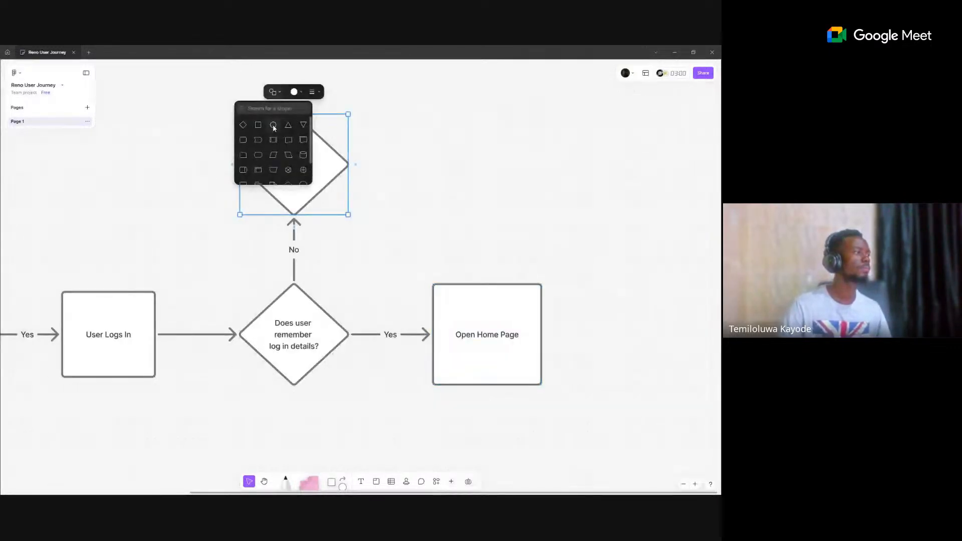
{"action": "left_click", "coordinate": [258, 124]}
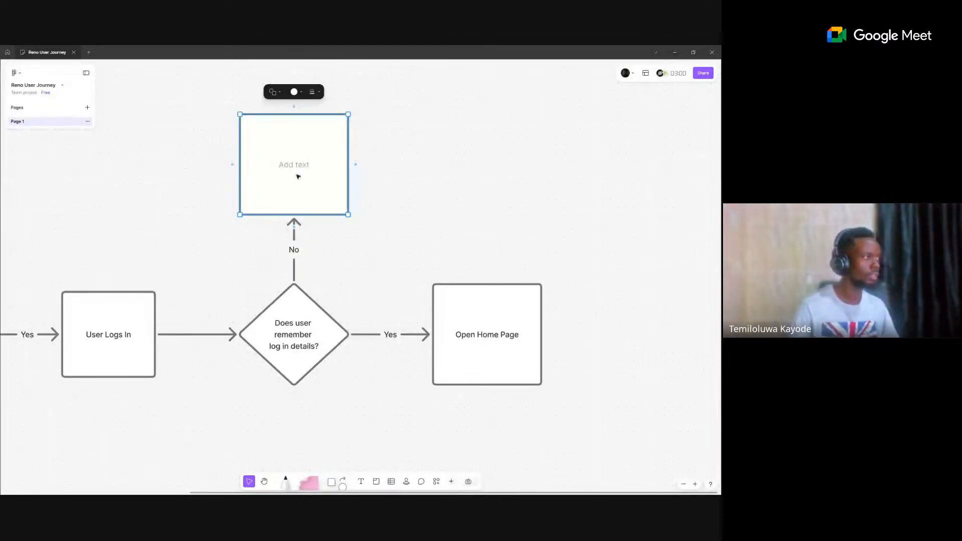
{"action": "double_click", "coordinate": [302, 164]}
{"action": "type", "text": "Proc"}
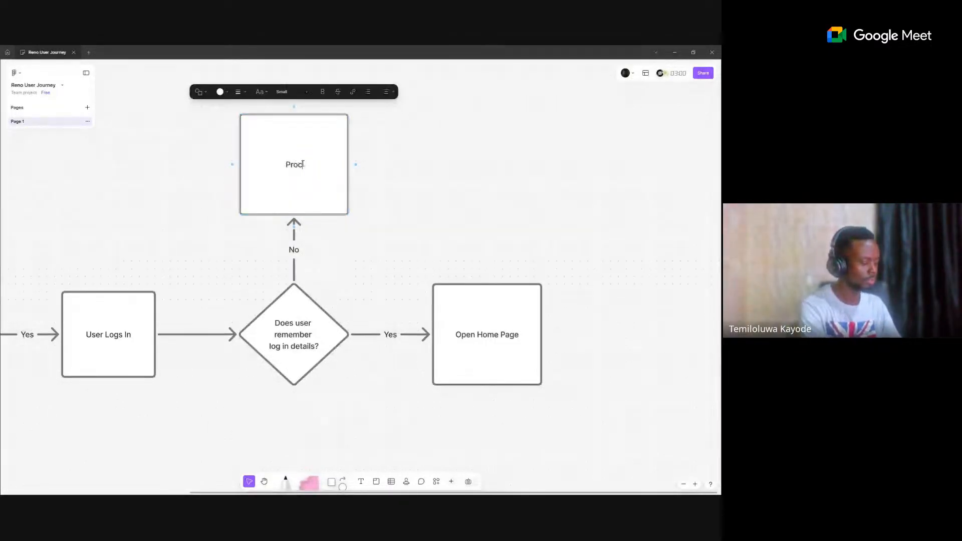
{"action": "type", "text": "esd to "}
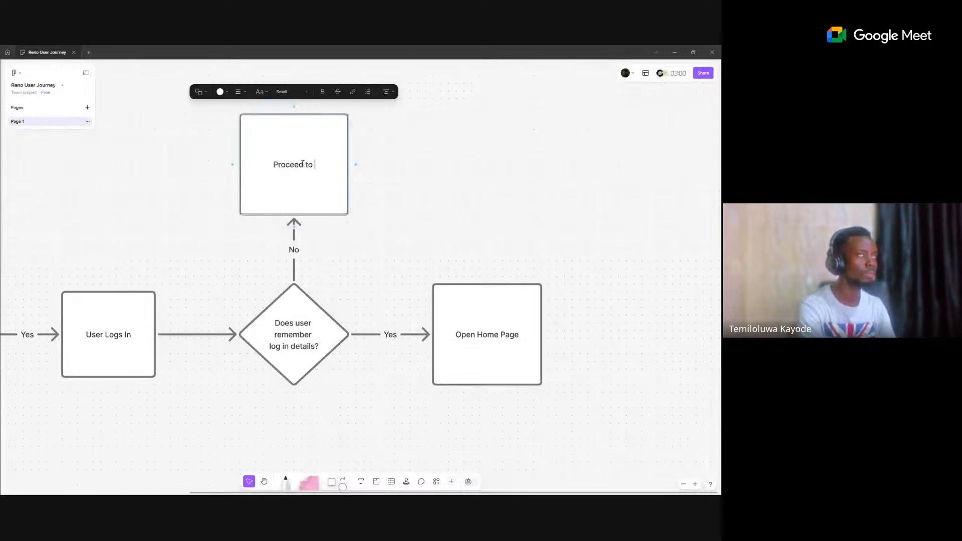
{"action": "type", "text": "\"For"}
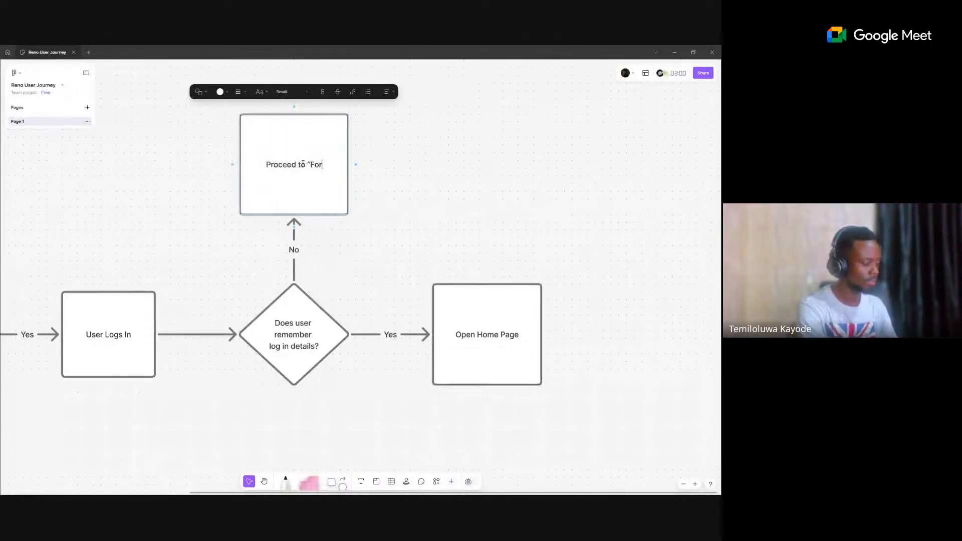
{"action": "type", "text": "g"}
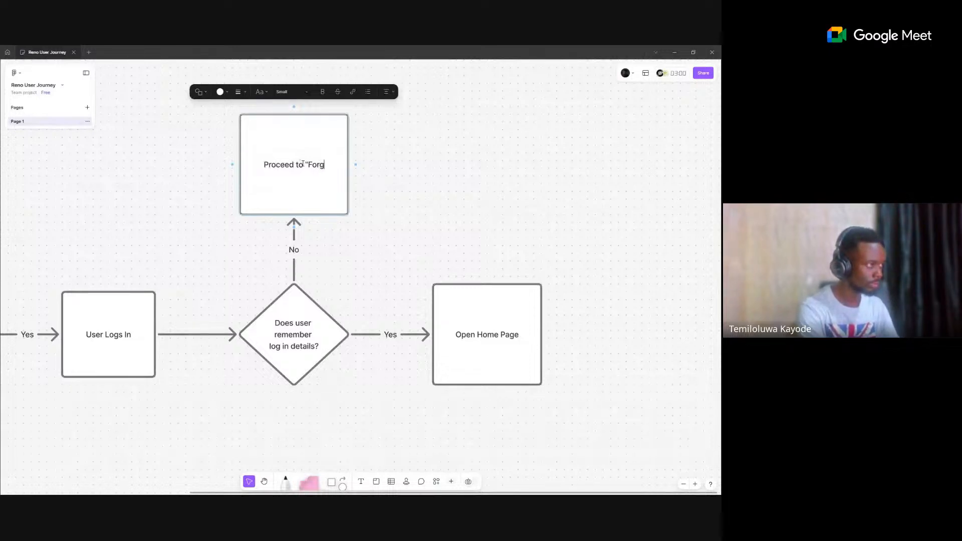
{"action": "type", "text": "ot Passw"}
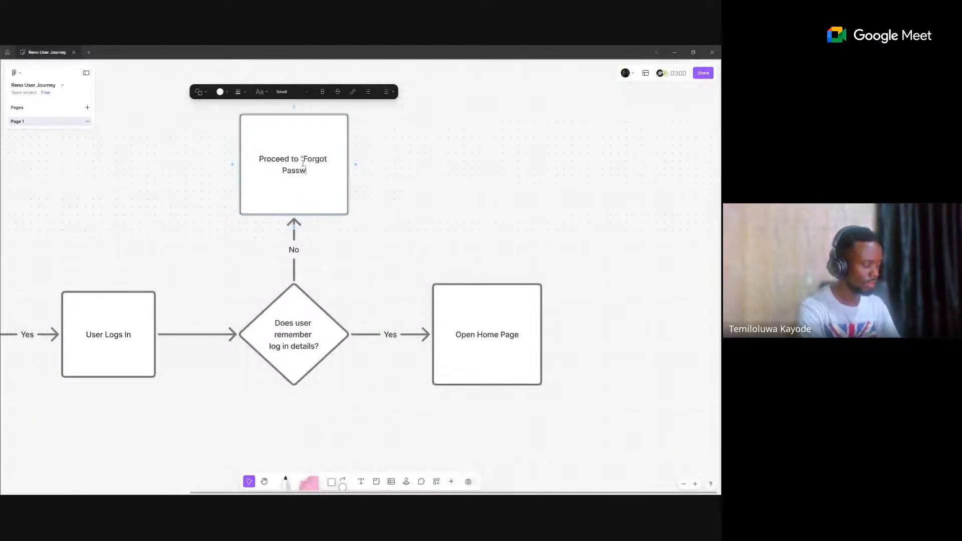
{"action": "type", "text": "ord\""}
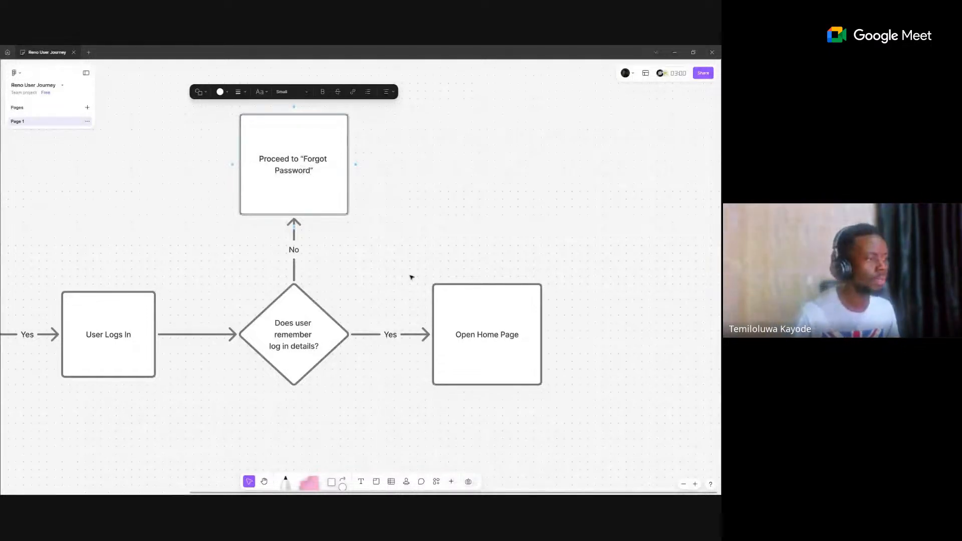
{"action": "scroll", "coordinate": [501, 331], "scroll_direction": "down", "scroll_amount": 2}
{"action": "left_click", "coordinate": [525, 342]}
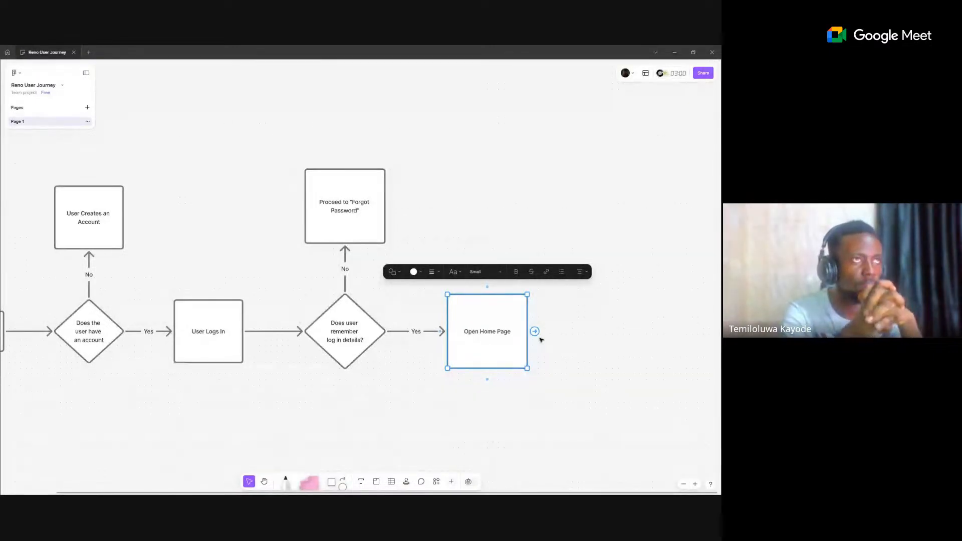
{"action": "scroll", "coordinate": [541, 340], "scroll_direction": "down", "scroll_amount": 1}
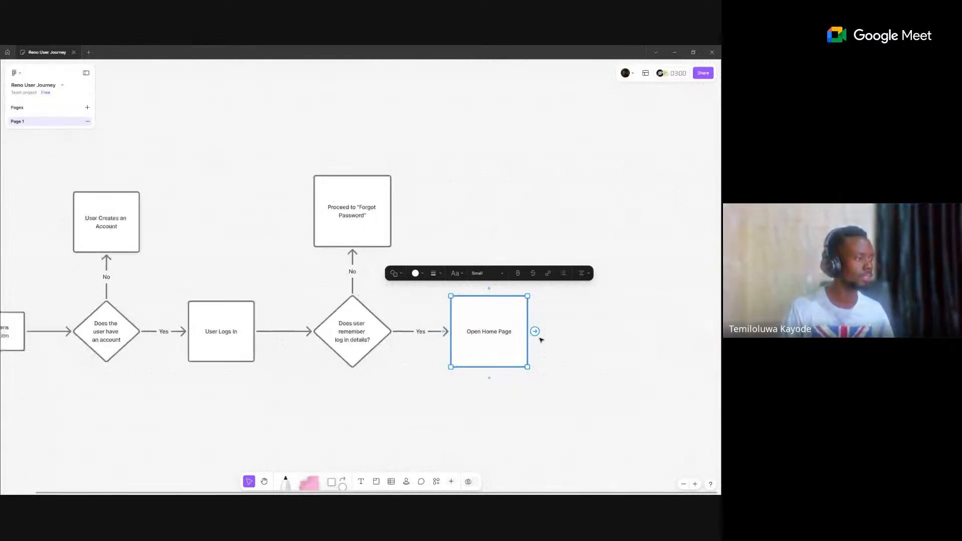
{"action": "scroll", "coordinate": [541, 339], "scroll_direction": "down", "scroll_amount": 3}
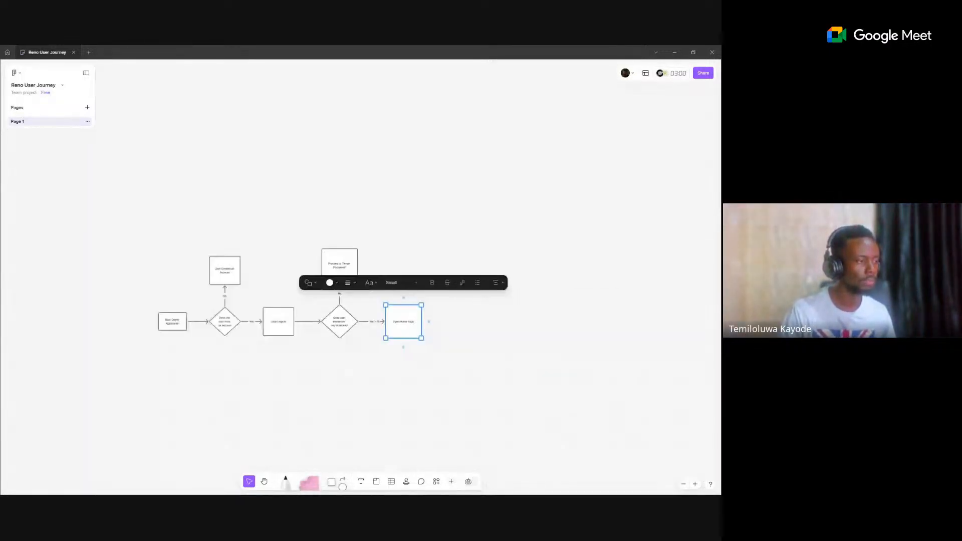
{"action": "left_click", "coordinate": [445, 337]}
{"action": "scroll", "coordinate": [445, 338], "scroll_direction": "up", "scroll_amount": 2}
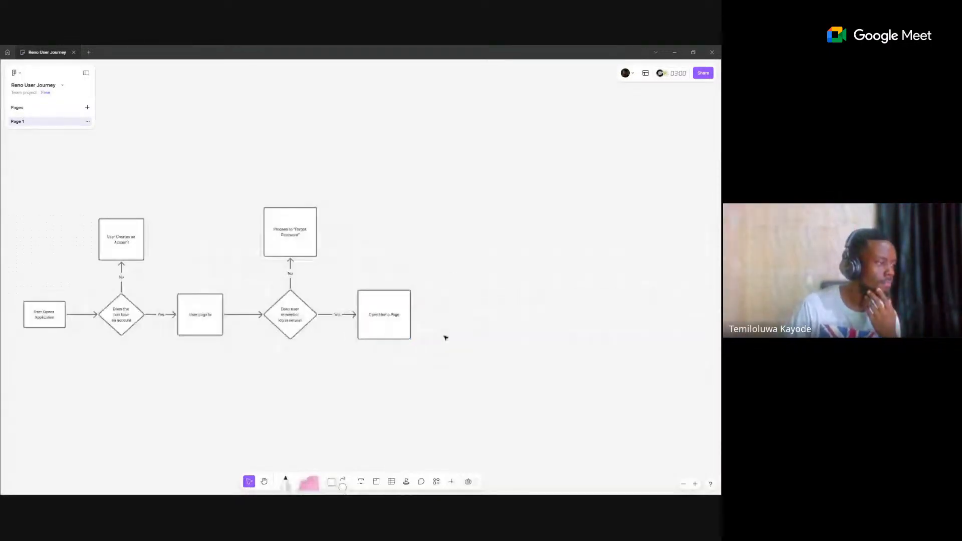
{"action": "left_click", "coordinate": [406, 333]}
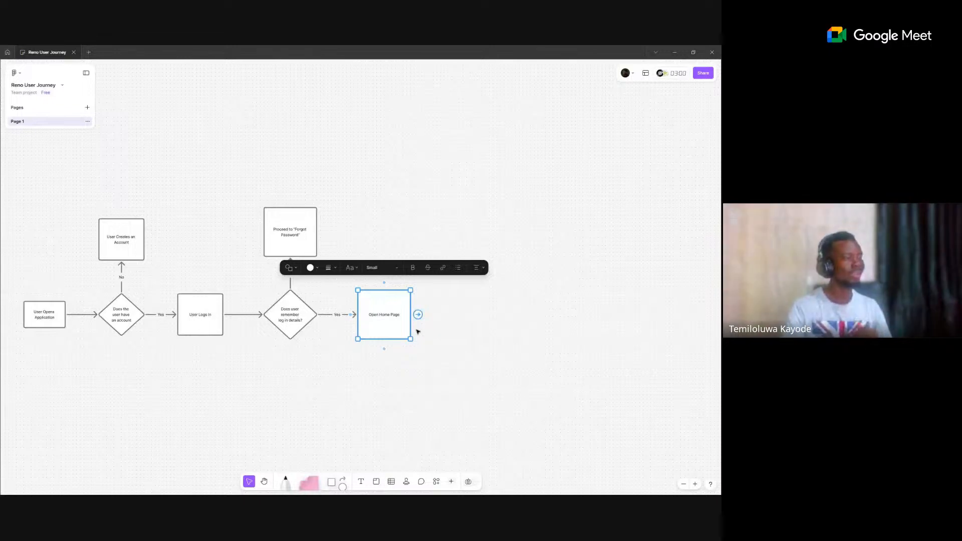
{"action": "scroll", "coordinate": [360, 319], "scroll_direction": "up", "scroll_amount": 3}
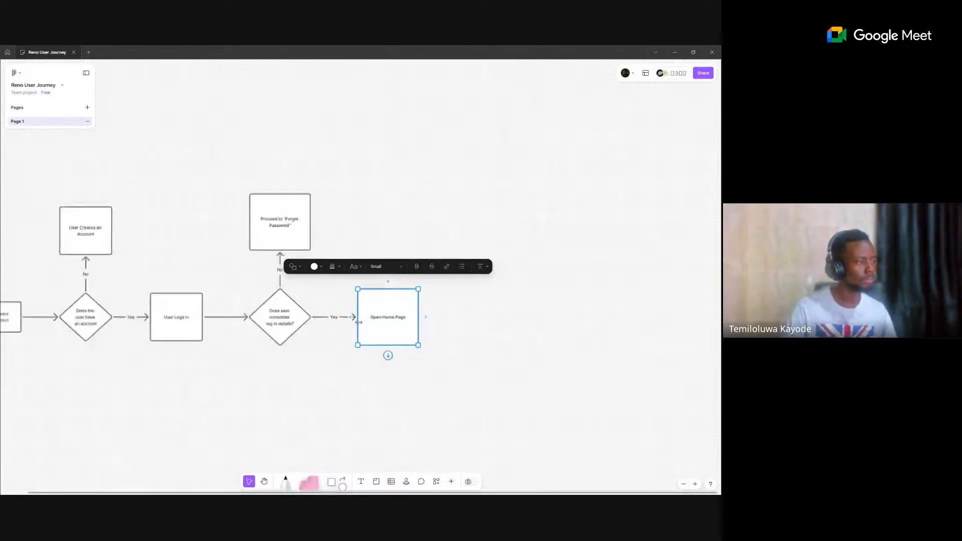
{"action": "scroll", "coordinate": [362, 321], "scroll_direction": "up", "scroll_amount": 2}
{"action": "scroll", "coordinate": [528, 339], "scroll_direction": "down", "scroll_amount": 5}
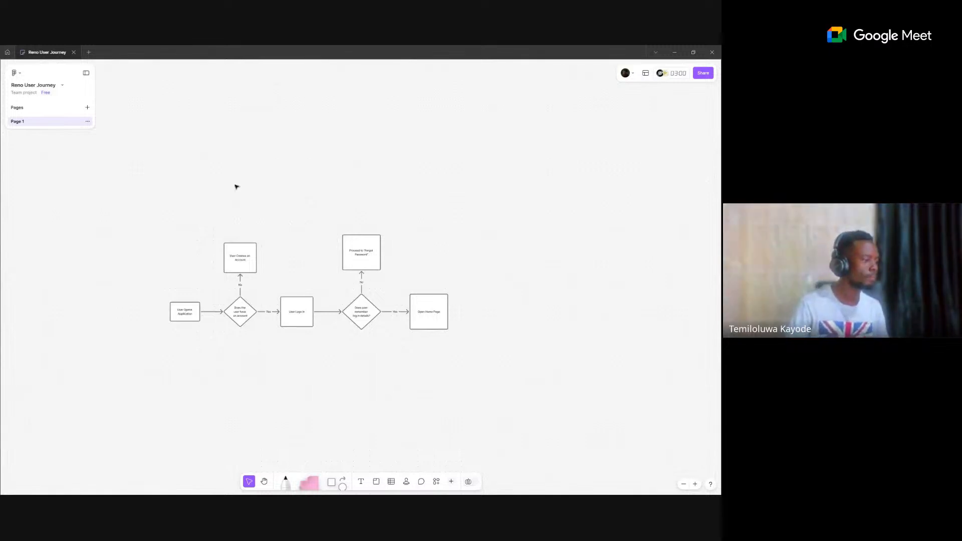
Step: Add a bold, Huge-size 'Authentication Flow' text title just above the flowchart
{"action": "left_click", "coordinate": [362, 481]}
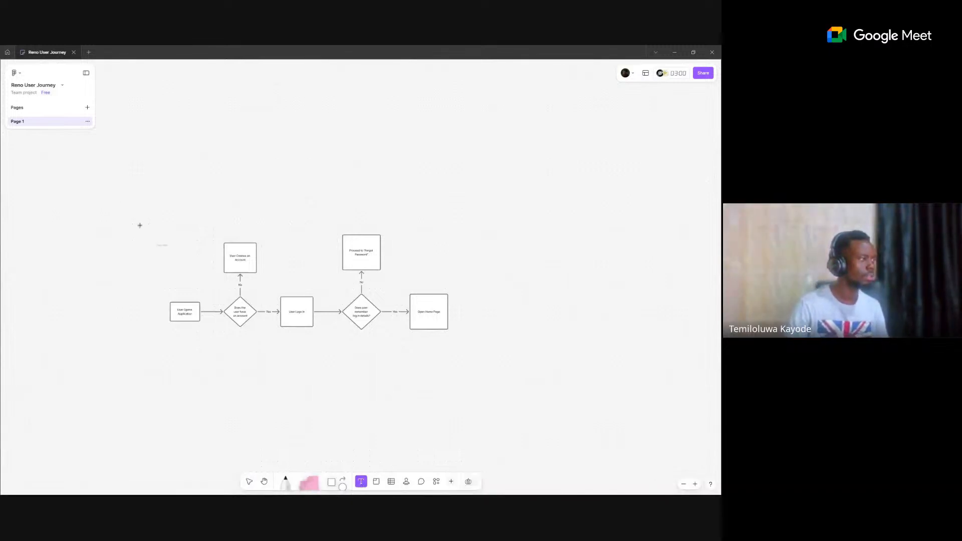
{"action": "left_click", "coordinate": [175, 197]}
{"action": "type", "text": "Authentication Fl"}
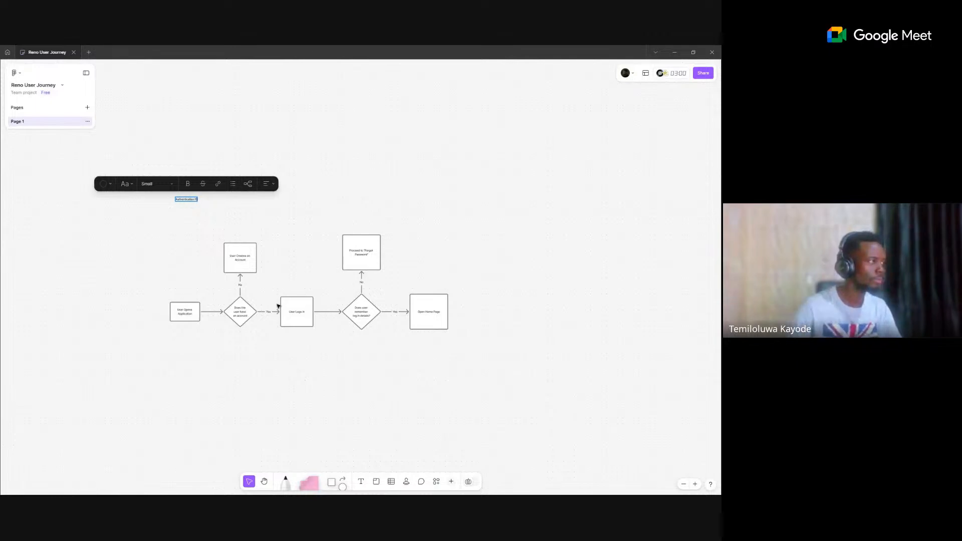
{"action": "type", "text": "ow"}
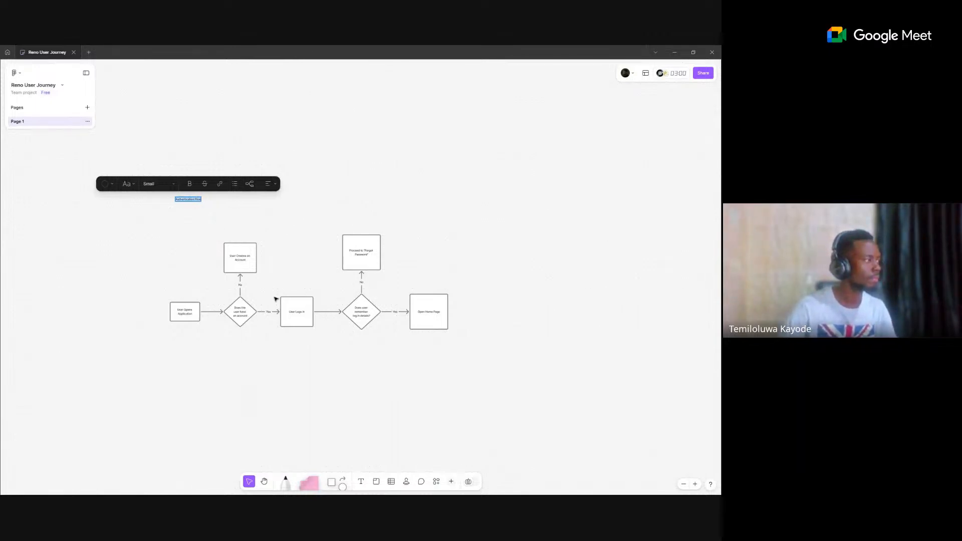
{"action": "key", "text": "ctrl+b"}
{"action": "left_click", "coordinate": [132, 184]}
{"action": "left_click", "coordinate": [182, 199]}
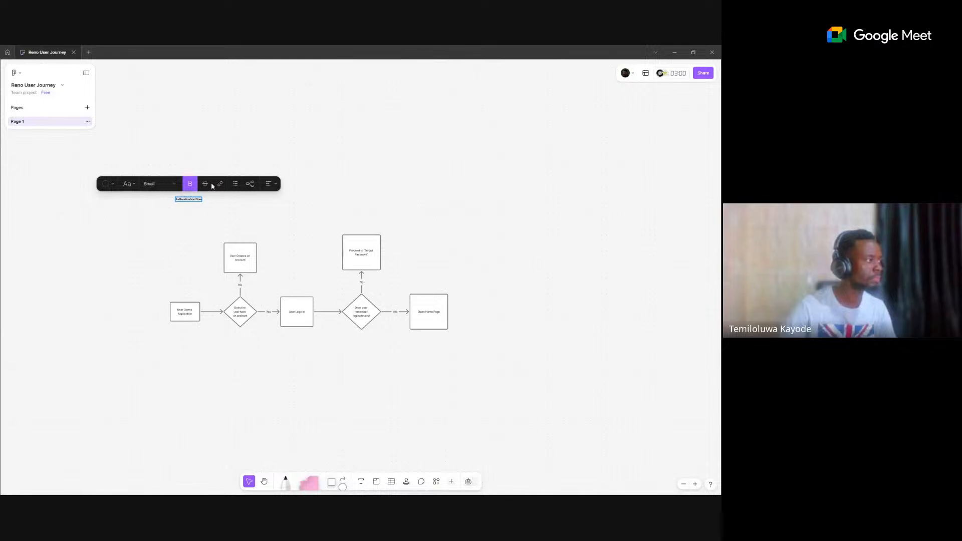
{"action": "left_click", "coordinate": [172, 187]}
{"action": "left_click", "coordinate": [151, 236]}
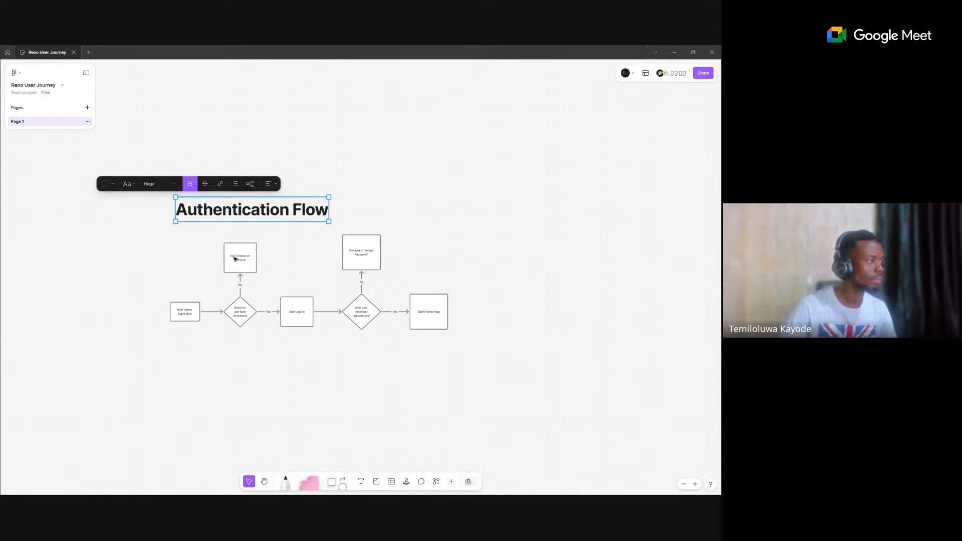
{"action": "mouse_move", "coordinate": [256, 221]}
{"action": "left_mouse_down"}
{"action": "mouse_move", "coordinate": [242, 215]}
{"action": "mouse_move", "coordinate": [252, 210]}
{"action": "left_mouse_up"}
{"action": "left_click", "coordinate": [270, 169]}
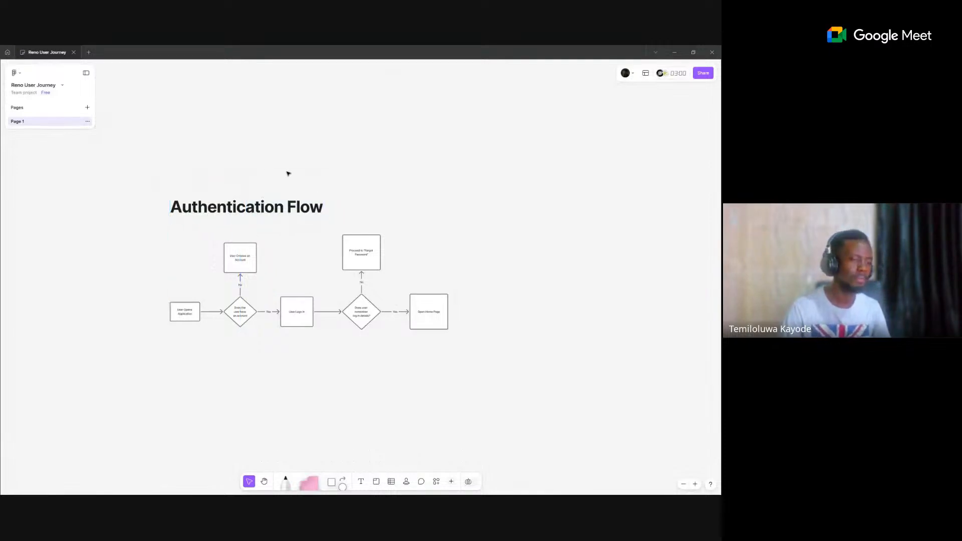
Step: Draw a section around the title and flowchart and rename it 'Authentication Flow'
{"action": "left_click", "coordinate": [376, 482]}
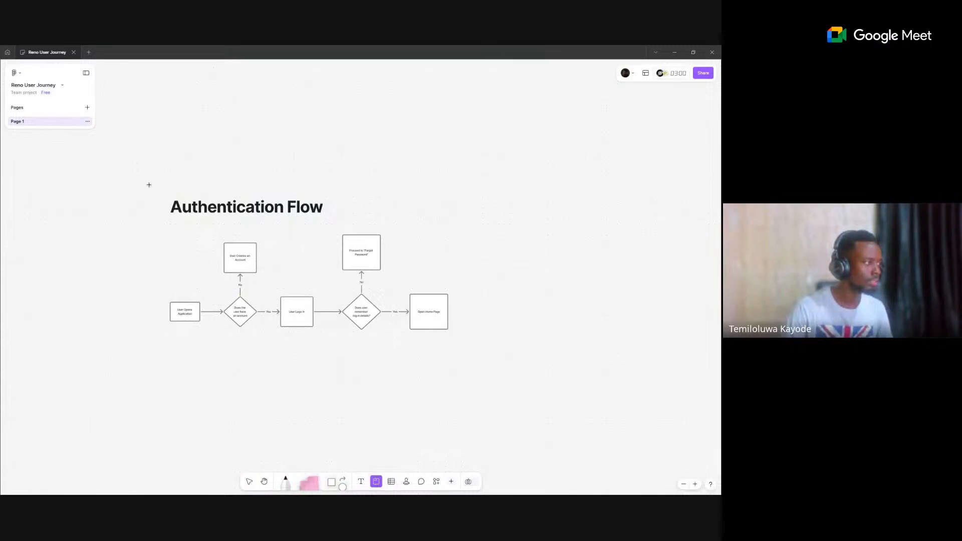
{"action": "left_click_drag", "start_coordinate": [149, 185], "coordinate": [493, 356]}
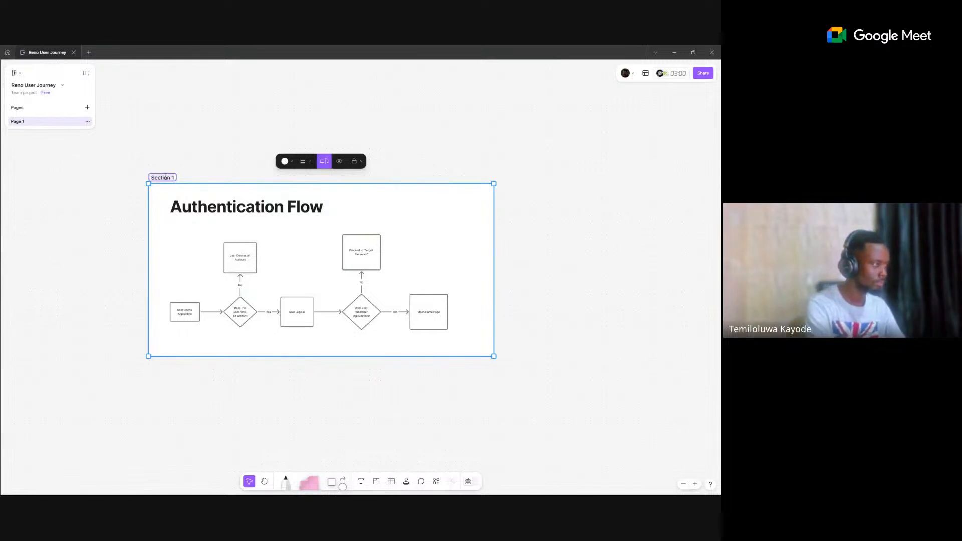
{"action": "left_click", "coordinate": [224, 210]}
{"action": "double_click", "coordinate": [224, 206]}
{"action": "key", "text": "ctrl+c"}
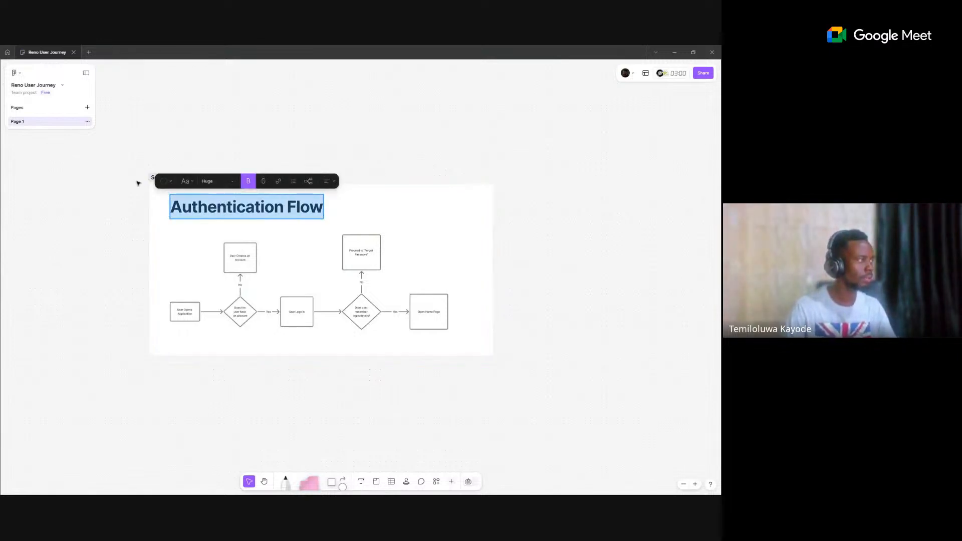
{"action": "key", "text": "Escape"}
{"action": "key", "text": "Escape"}
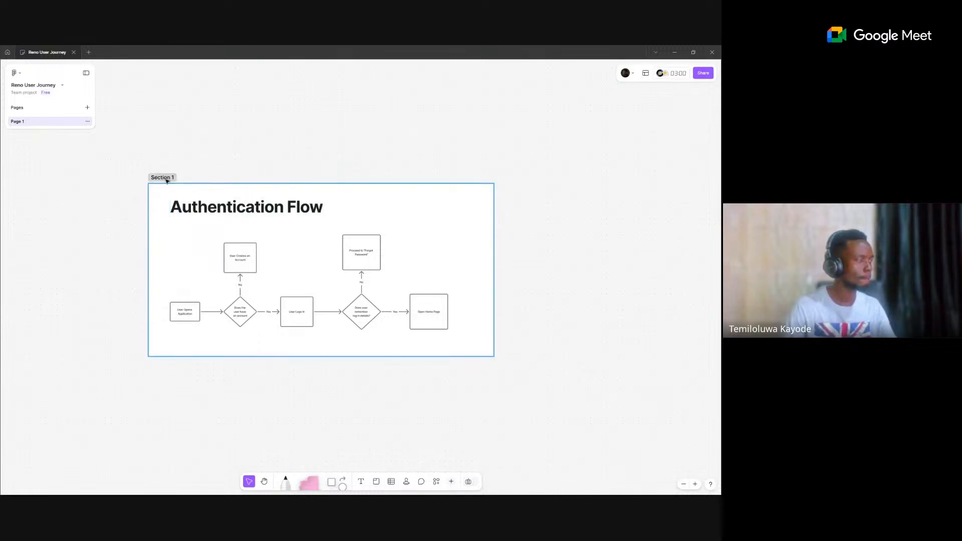
{"action": "double_click", "coordinate": [167, 179]}
{"action": "key", "text": "ctrl+v"}
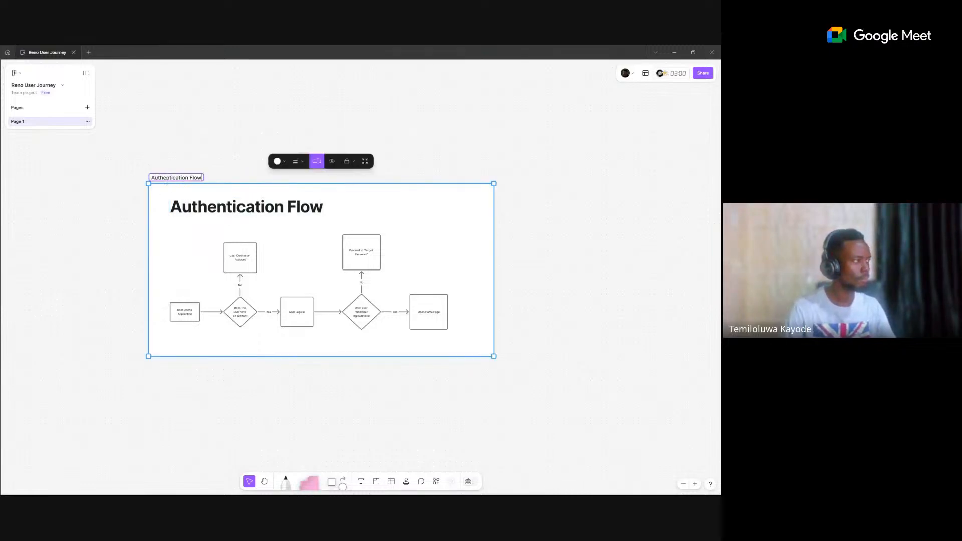
{"action": "left_click", "coordinate": [102, 233]}
Step: Delete the separate big title and lower the section's top edge closer to the flowchart
{"action": "left_click", "coordinate": [175, 210]}
{"action": "key", "text": "Delete"}
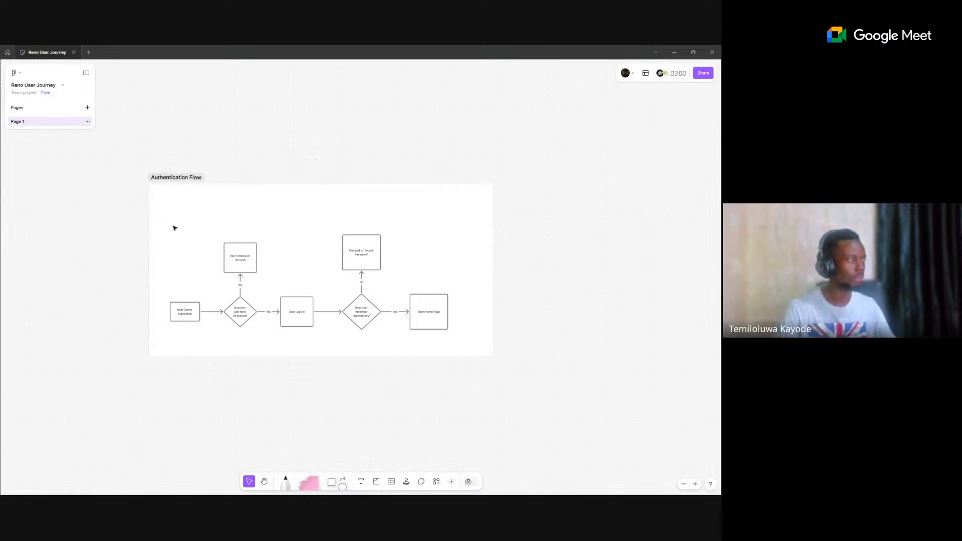
{"action": "left_click", "coordinate": [184, 209]}
{"action": "left_click_drag", "start_coordinate": [290, 185], "coordinate": [294, 203]}
{"action": "left_click", "coordinate": [320, 242]}
{"action": "scroll", "coordinate": [261, 195], "scroll_direction": "down", "scroll_amount": 3}
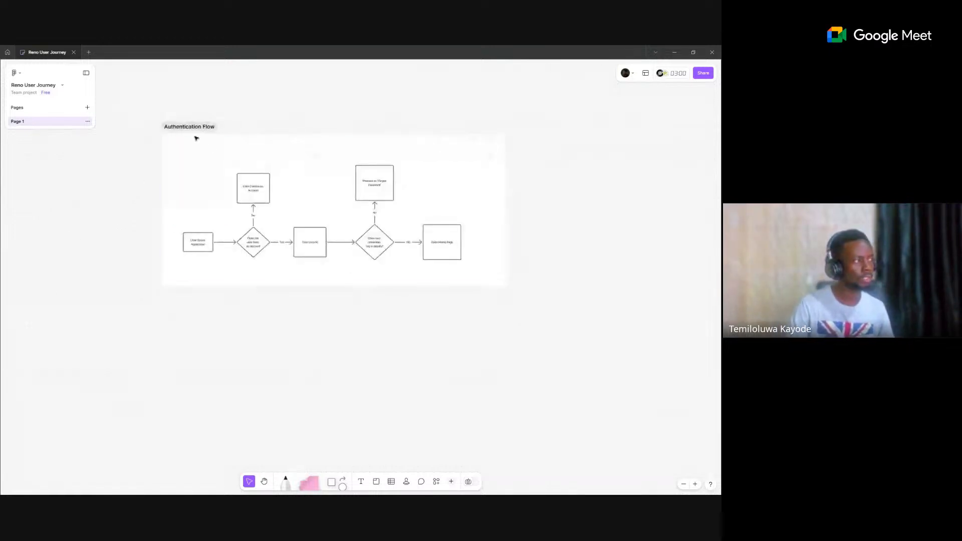
{"action": "left_click_drag", "start_coordinate": [198, 129], "coordinate": [195, 126]}
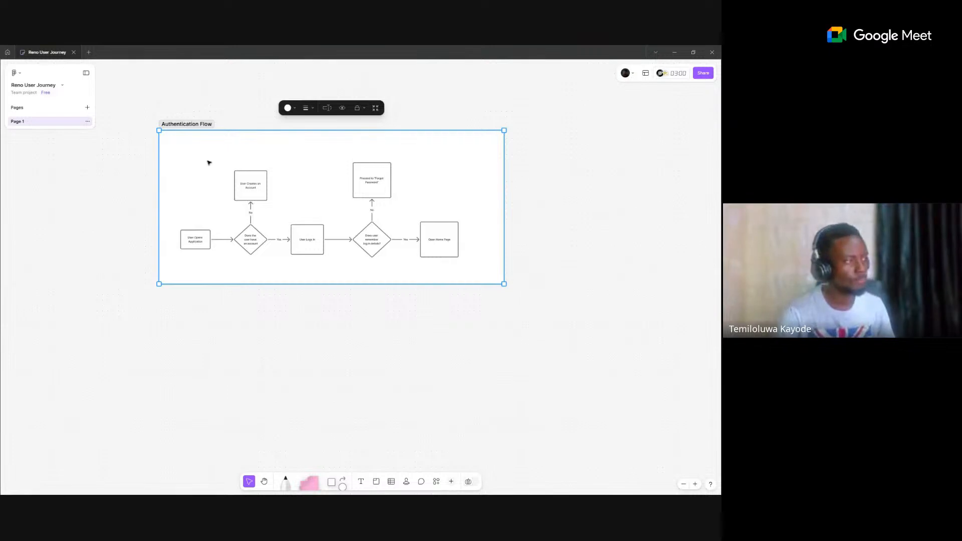
{"action": "scroll", "coordinate": [209, 163], "scroll_direction": "up", "scroll_amount": 5}
{"action": "scroll", "coordinate": [209, 163], "scroll_direction": "right", "scroll_amount": 2}
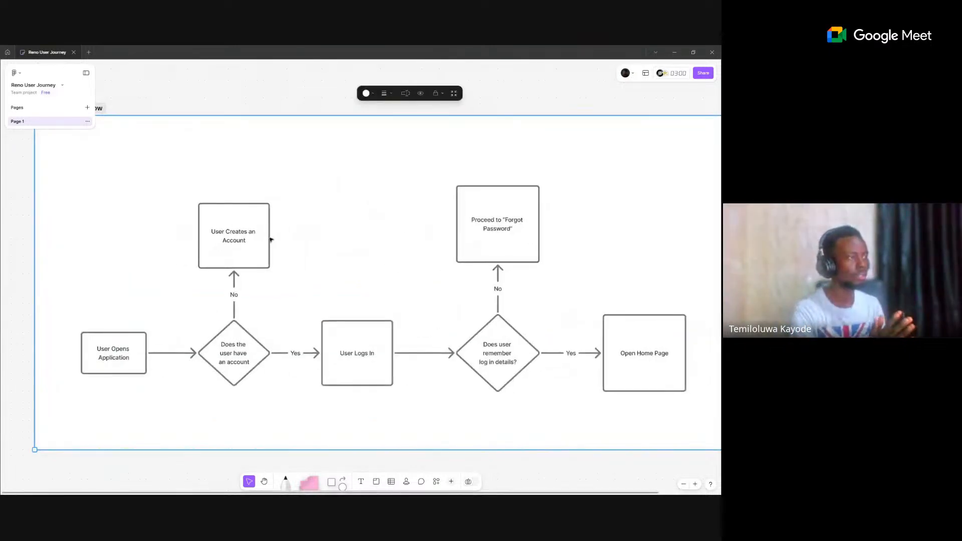
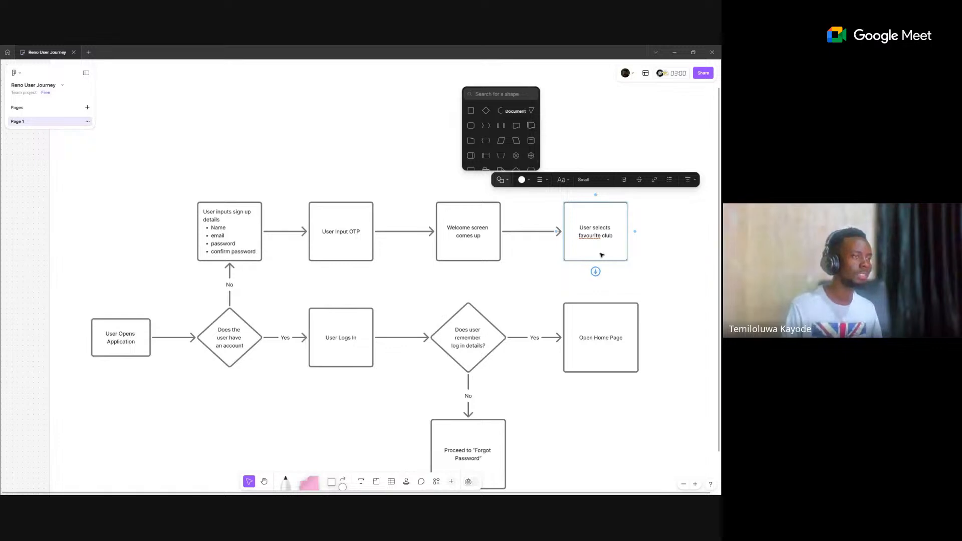
Step: Append ' (optional)' to the 'User selects favourite club' box
{"action": "left_click", "coordinate": [601, 253]}
{"action": "double_click", "coordinate": [613, 236]}
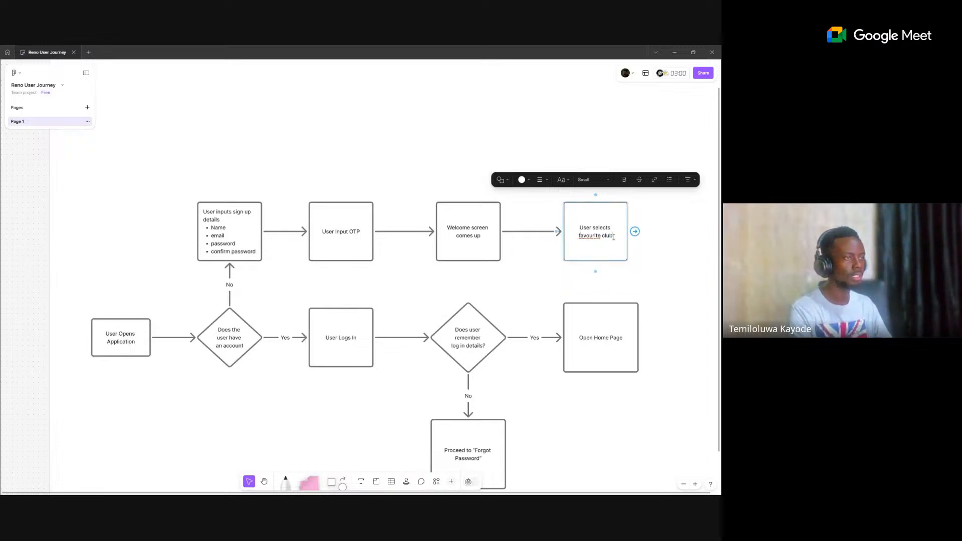
{"action": "type", "text": "(o"}
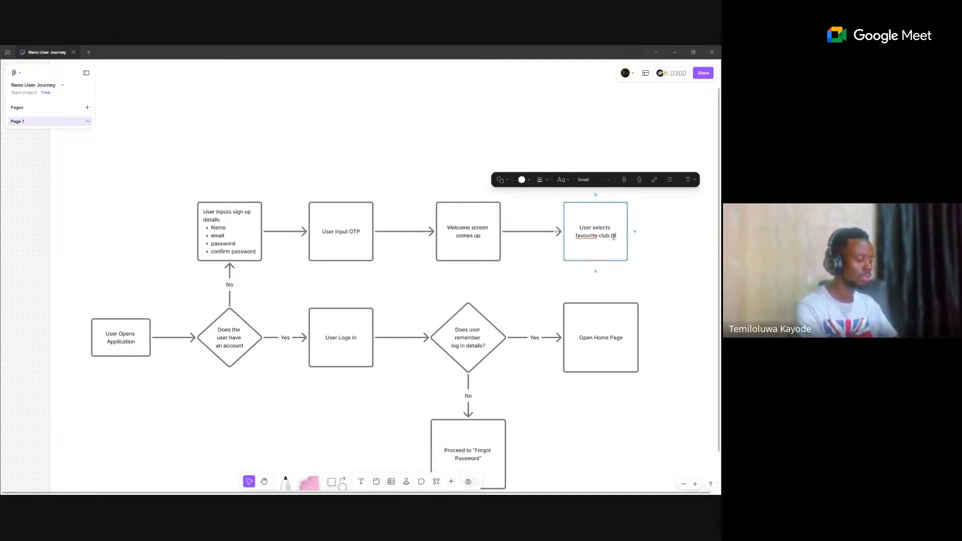
{"action": "type", "text": "ptional"}
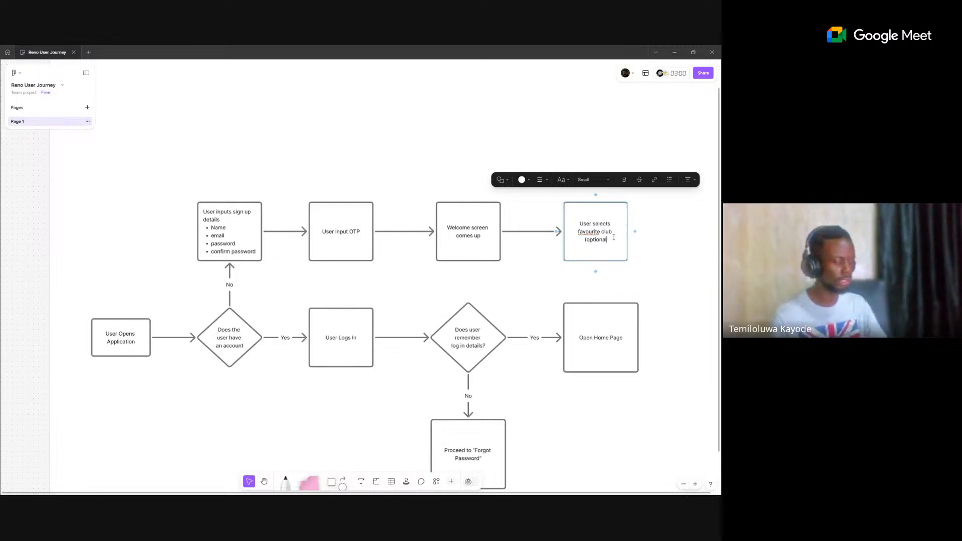
{"action": "type", "text": ")"}
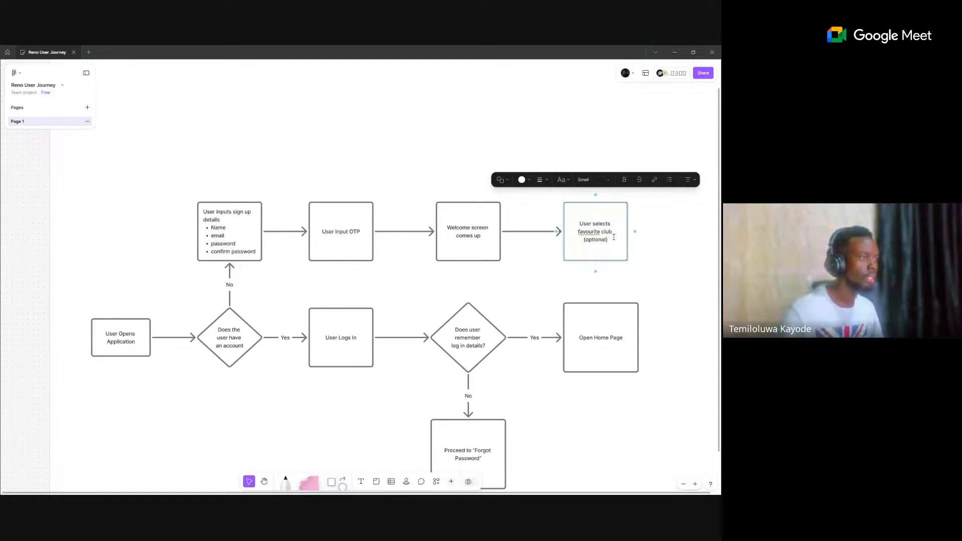
Step: Draw an arrow from the favourite-club box down to Open Home Page, aligning the box above it
{"action": "scroll", "coordinate": [611, 239], "scroll_direction": "right", "scroll_amount": 2}
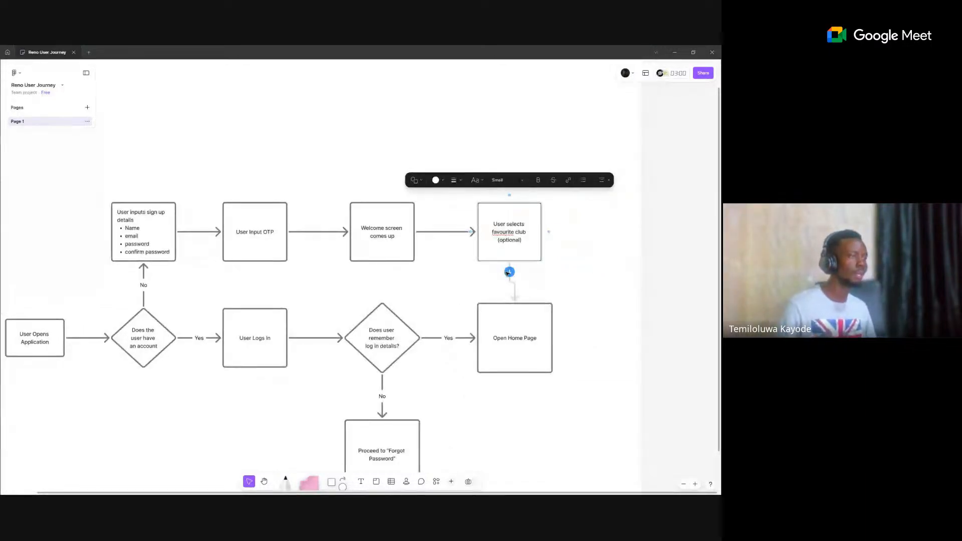
{"action": "left_click_drag", "start_coordinate": [509, 272], "coordinate": [511, 319]}
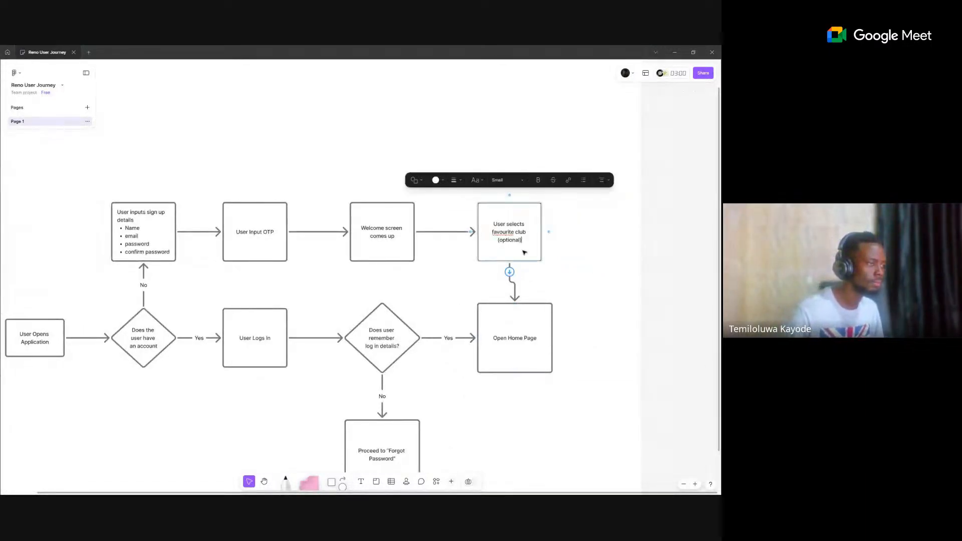
{"action": "left_click_drag", "start_coordinate": [524, 253], "coordinate": [529, 251]}
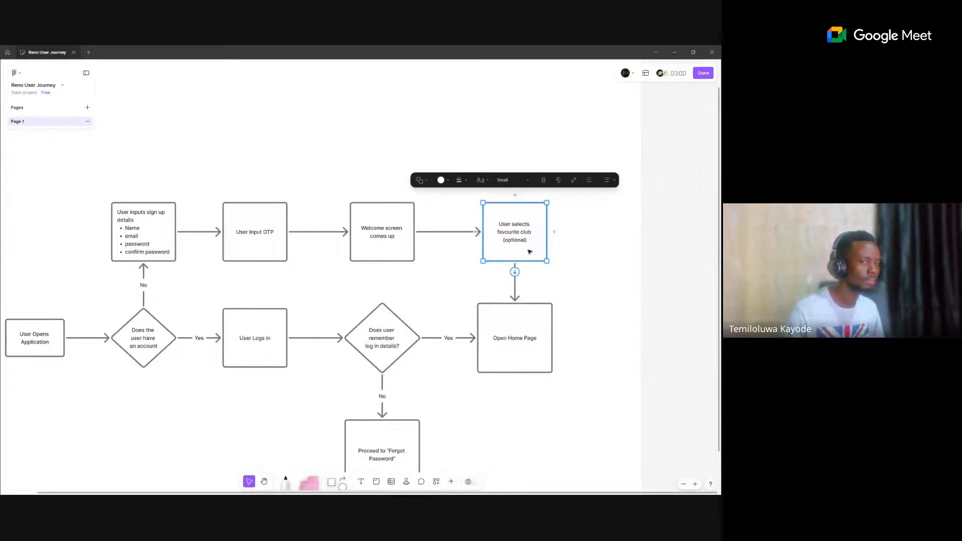
{"action": "scroll", "coordinate": [529, 252], "scroll_direction": "down", "scroll_amount": 3}
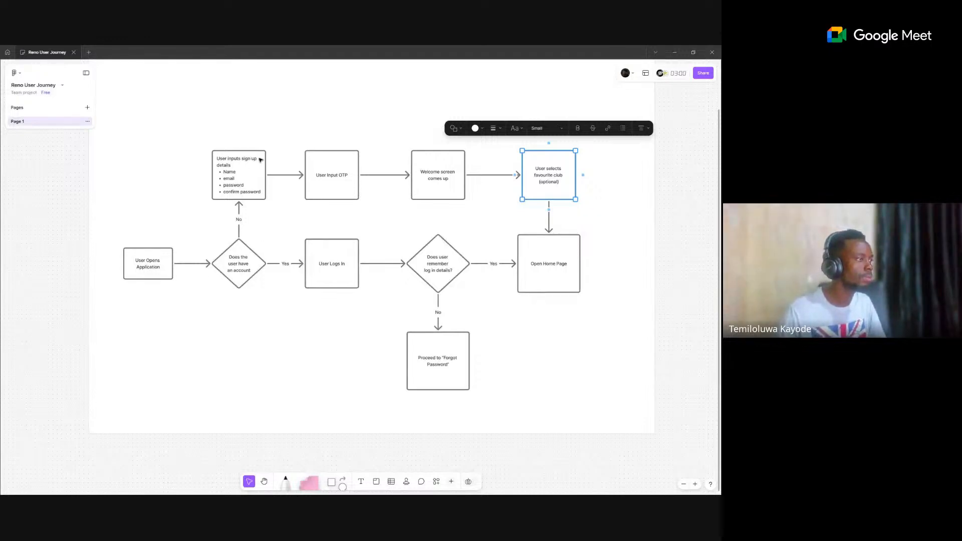
Step: Replace the diamond's 'Does user remember log in details?' text with 'User inputs correct log in credentials'
{"action": "double_click", "coordinate": [430, 267]}
{"action": "scroll", "coordinate": [429, 266], "scroll_direction": "up", "scroll_amount": 5}
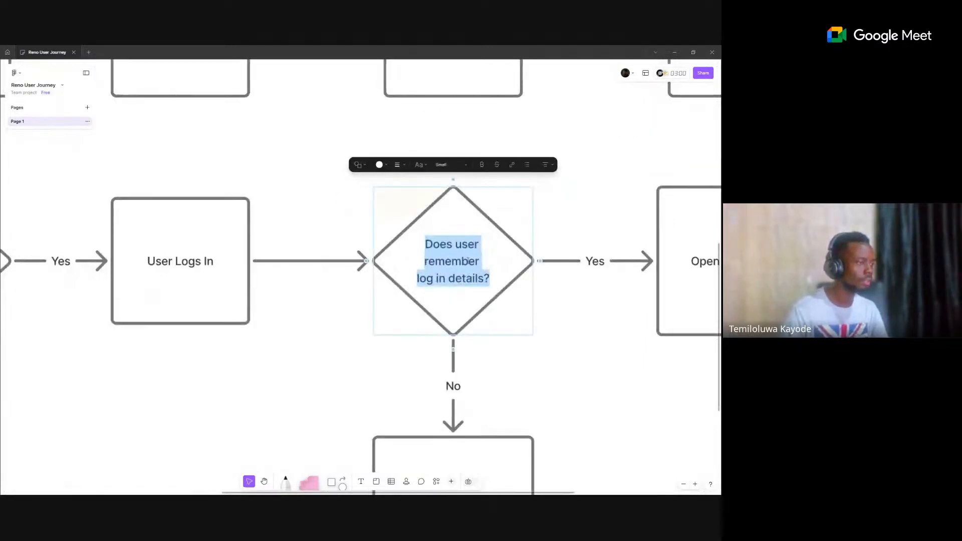
{"action": "scroll", "coordinate": [467, 261], "scroll_direction": "down", "scroll_amount": 3}
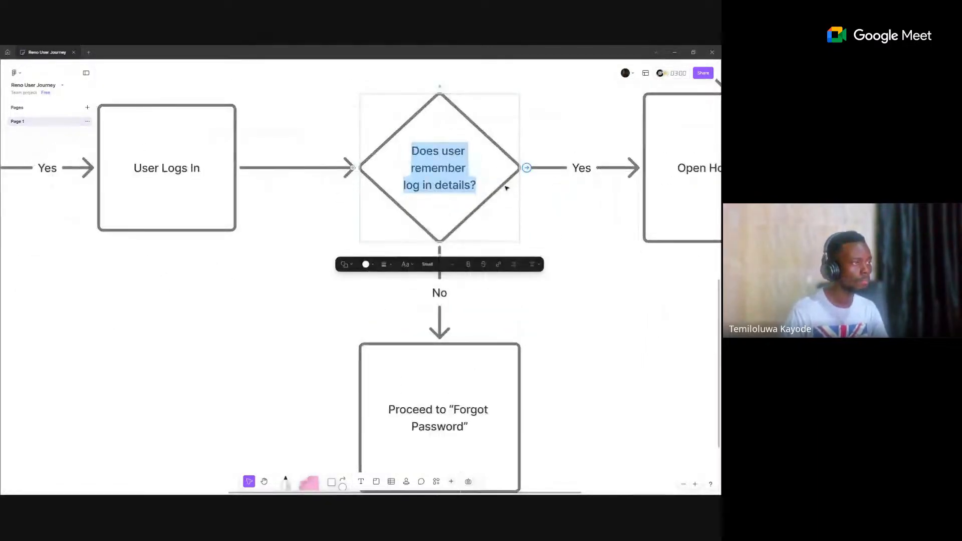
{"action": "scroll", "coordinate": [506, 188], "scroll_direction": "down", "scroll_amount": 5}
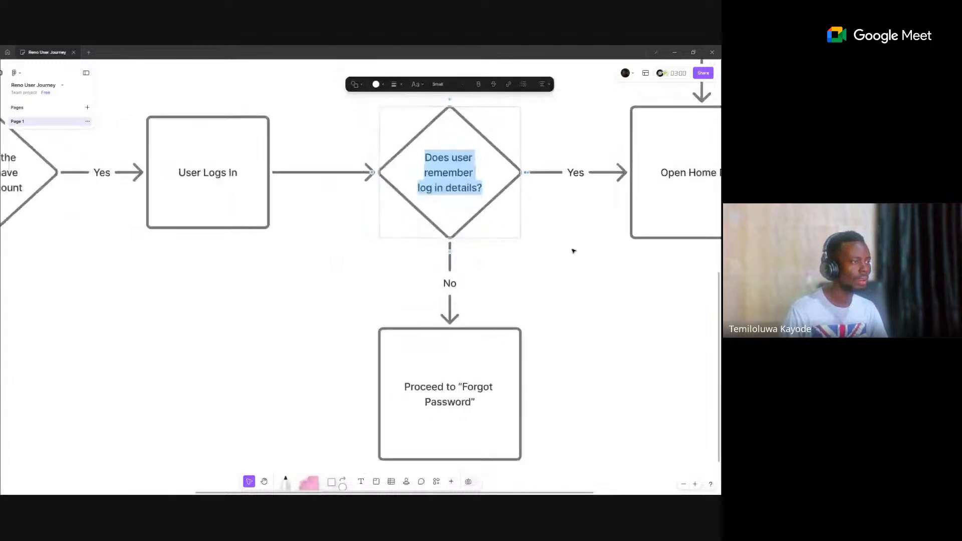
{"action": "left_click", "coordinate": [536, 299]}
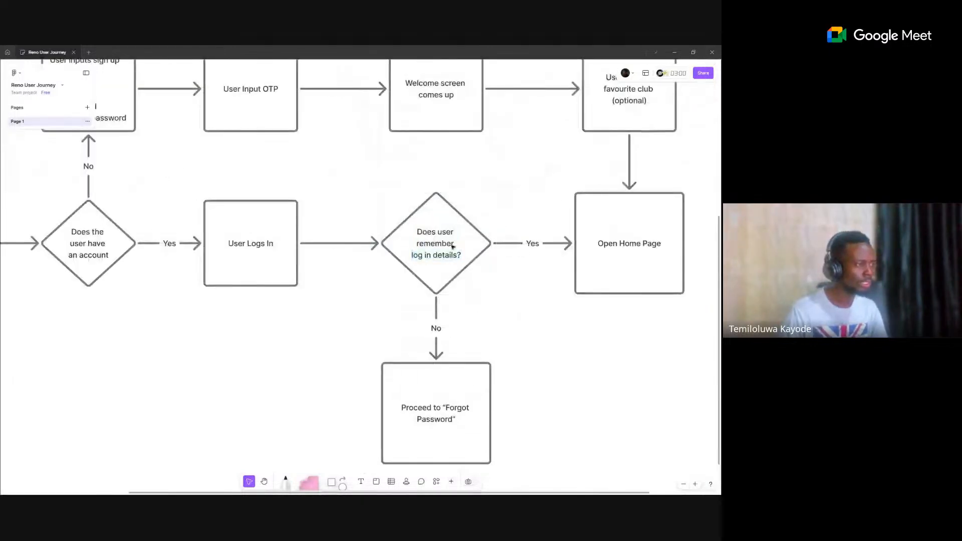
{"action": "scroll", "coordinate": [453, 246], "scroll_direction": "up", "scroll_amount": 3}
{"action": "double_click", "coordinate": [452, 242]}
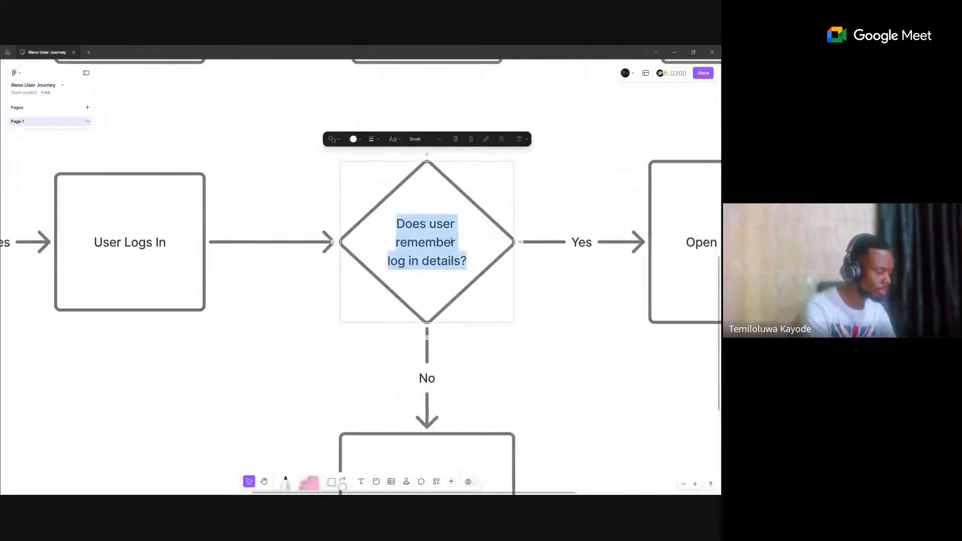
{"action": "type", "text": "User in"}
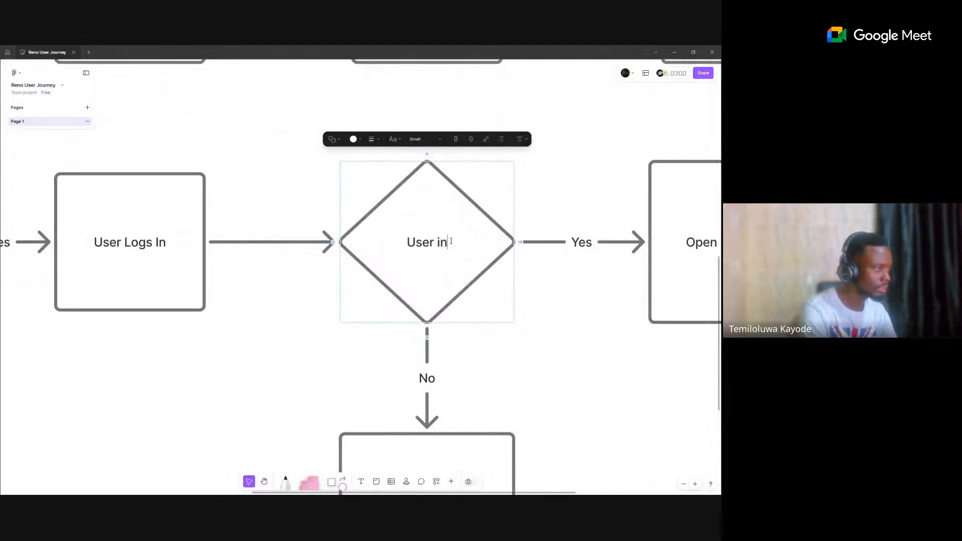
{"action": "type", "text": "puts co"}
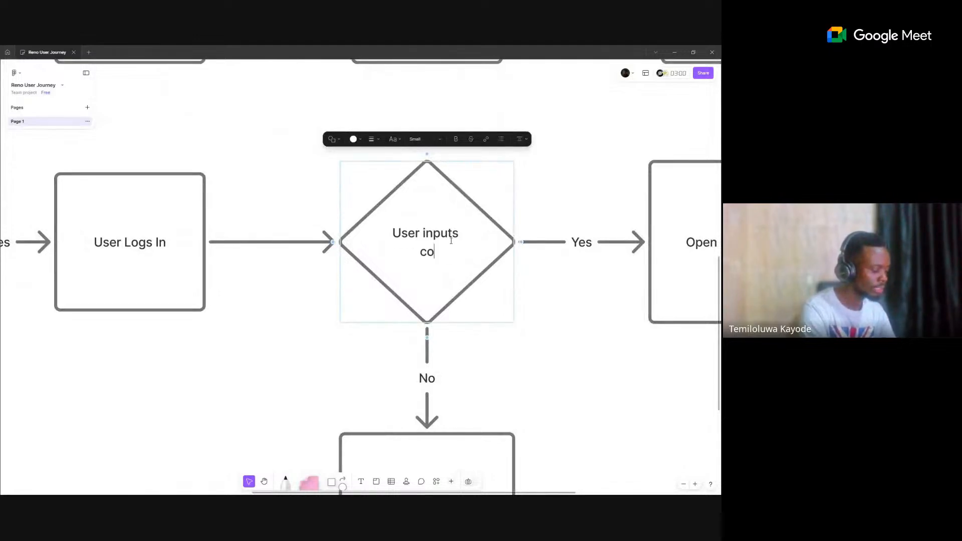
{"action": "type", "text": "rrect cr"}
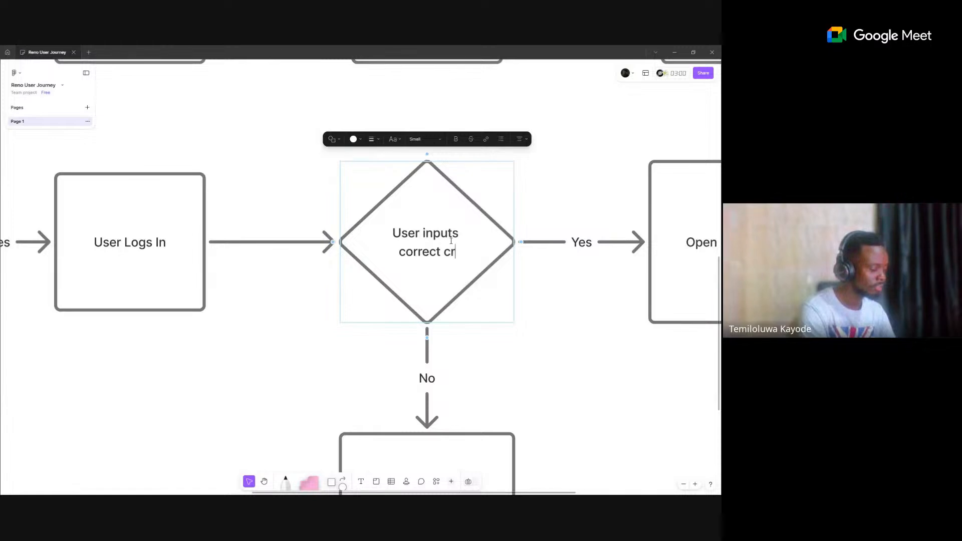
{"action": "key", "text": "BackSpace"}
{"action": "key", "text": "BackSpace"}
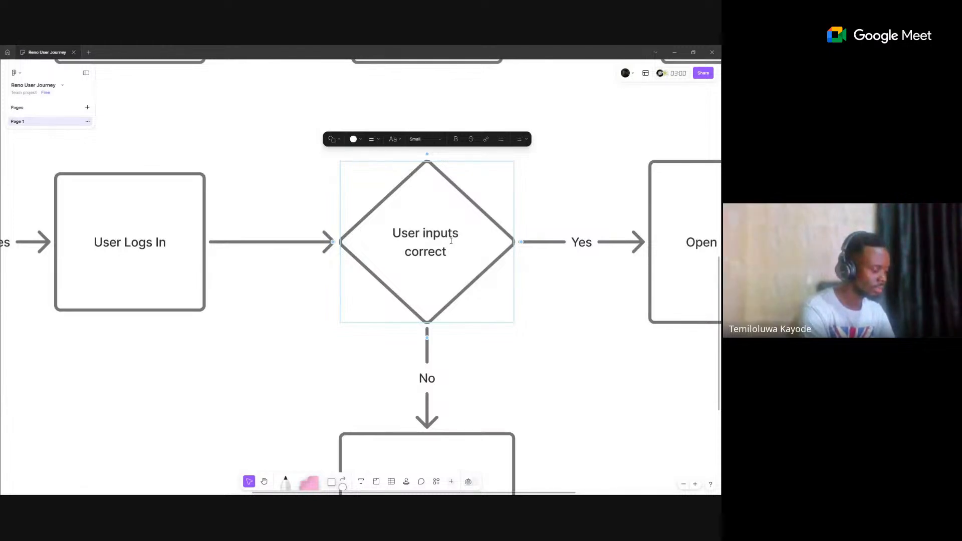
{"action": "type", "text": "log in cre"}
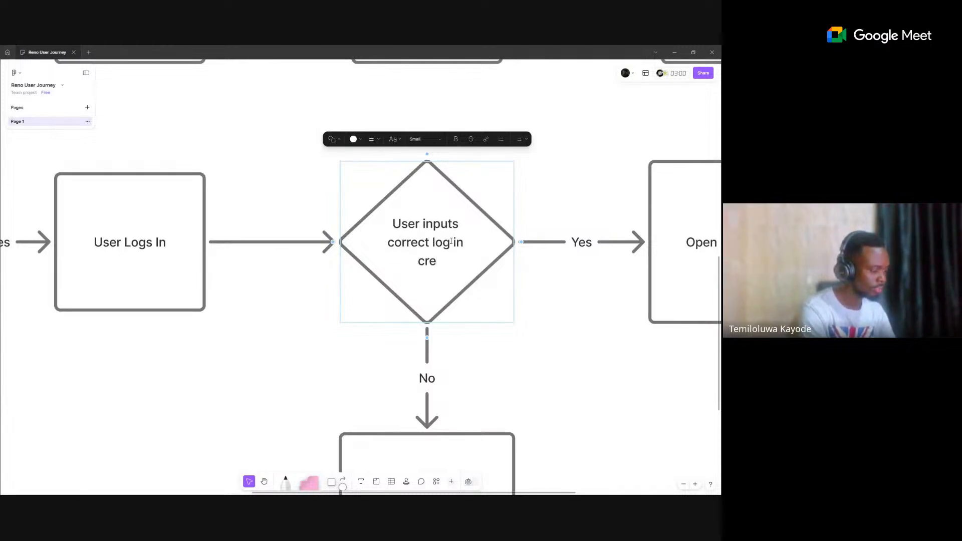
{"action": "type", "text": "dentials"}
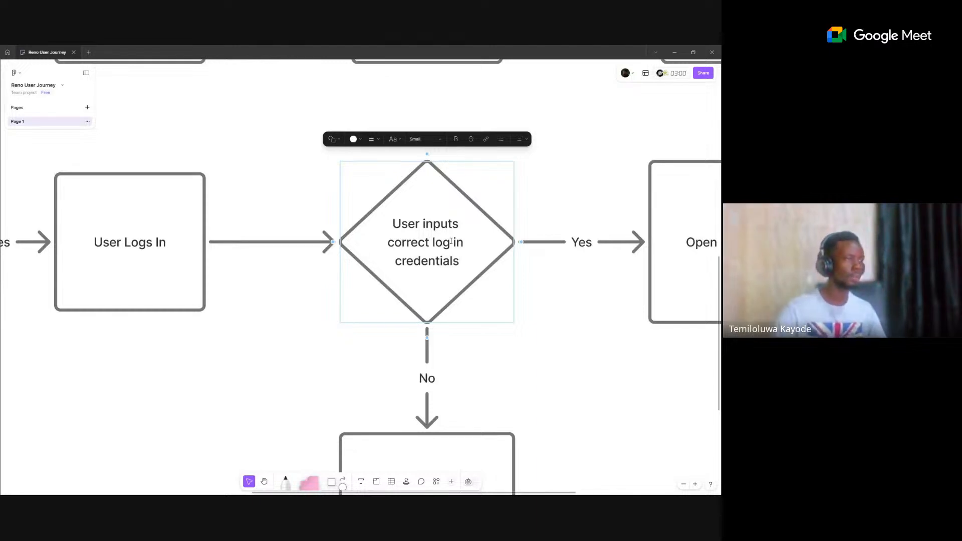
{"action": "left_click", "coordinate": [610, 330]}
{"action": "scroll", "coordinate": [615, 329], "scroll_direction": "down", "scroll_amount": 1}
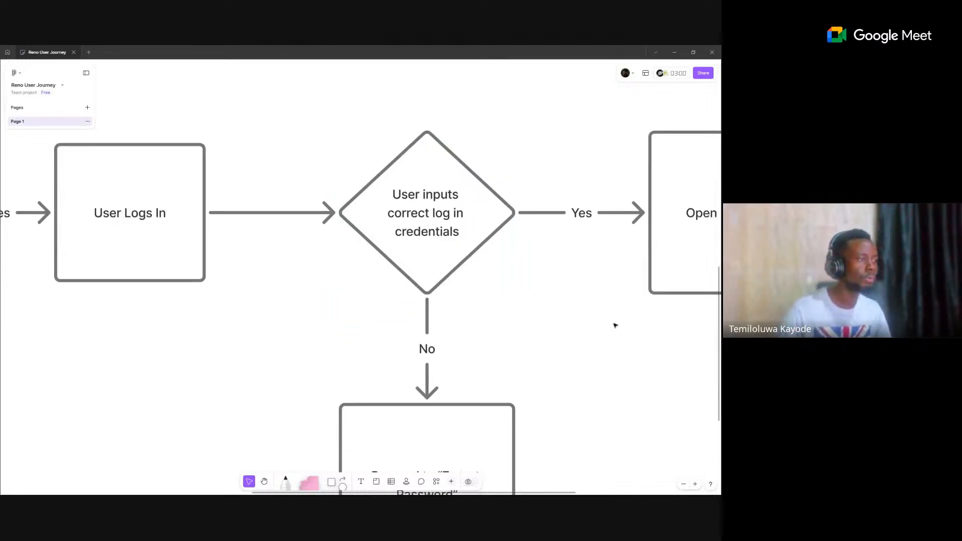
{"action": "scroll", "coordinate": [615, 325], "scroll_direction": "down", "scroll_amount": 2}
{"action": "scroll", "coordinate": [616, 324], "scroll_direction": "down", "scroll_amount": 1}
{"action": "scroll", "coordinate": [501, 351], "scroll_direction": "down", "scroll_amount": 1}
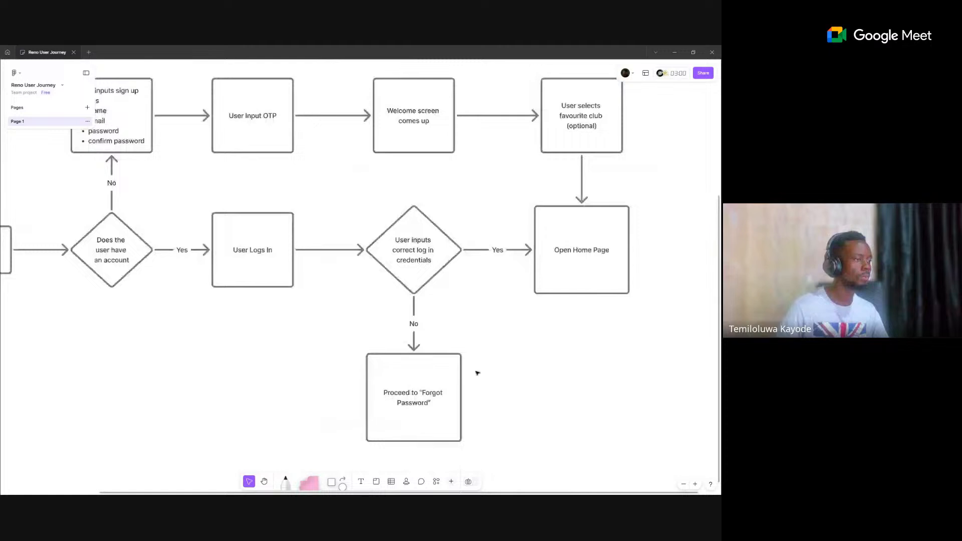
Step: Rewrite the Forgot Password box as a left-aligned list: '1. Display error', '2. Recommend password retrieval'
{"action": "double_click", "coordinate": [434, 396]}
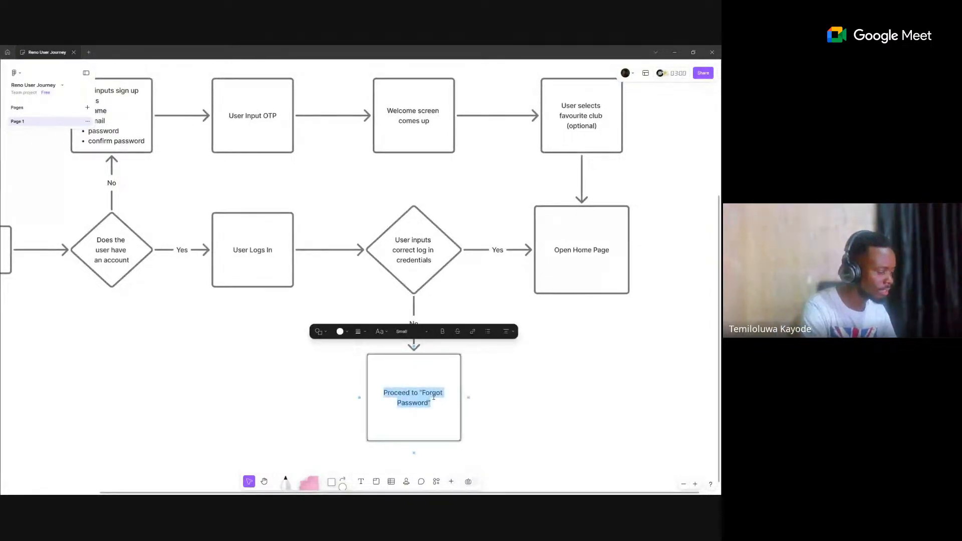
{"action": "key", "text": "BackSpace"}
{"action": "type", "text": "Open "}
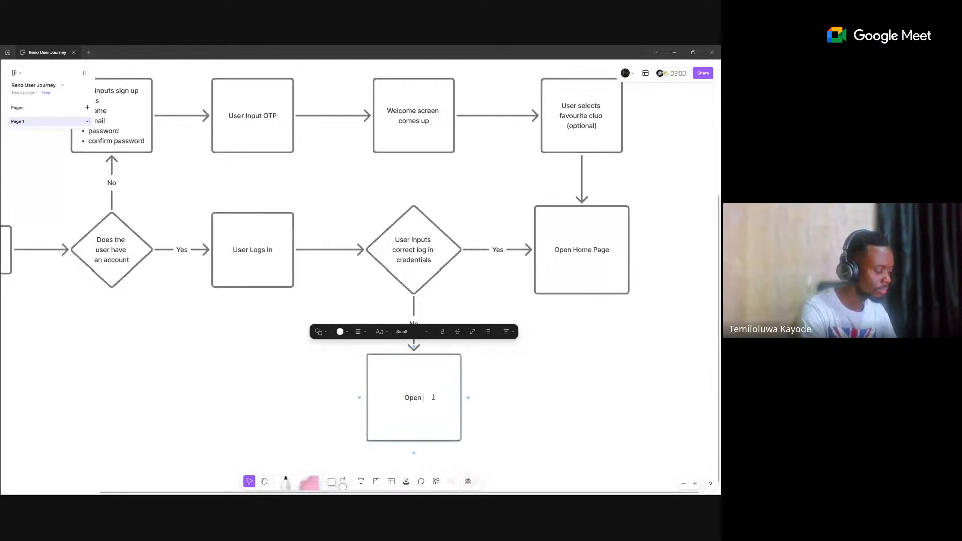
{"action": "type", "text": "error"}
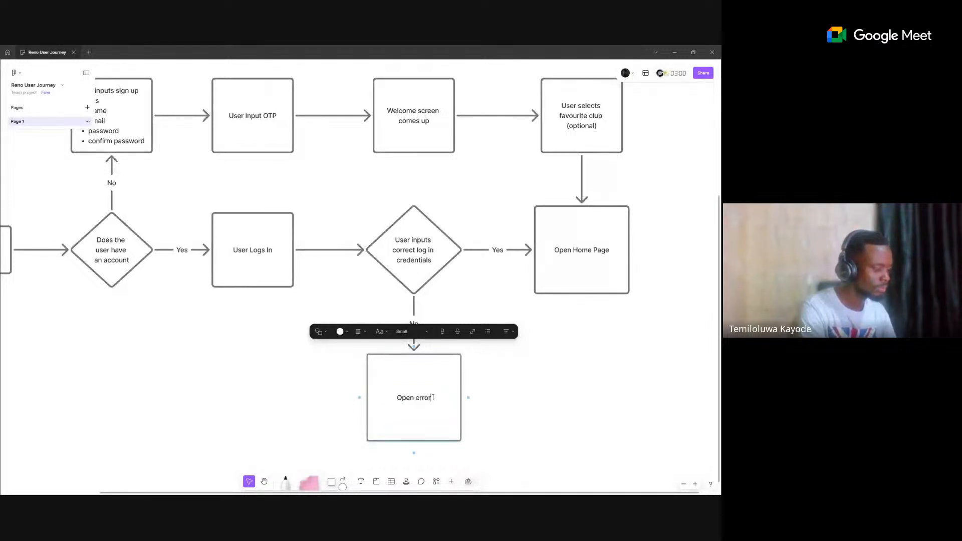
{"action": "key", "text": "ctrl+a"}
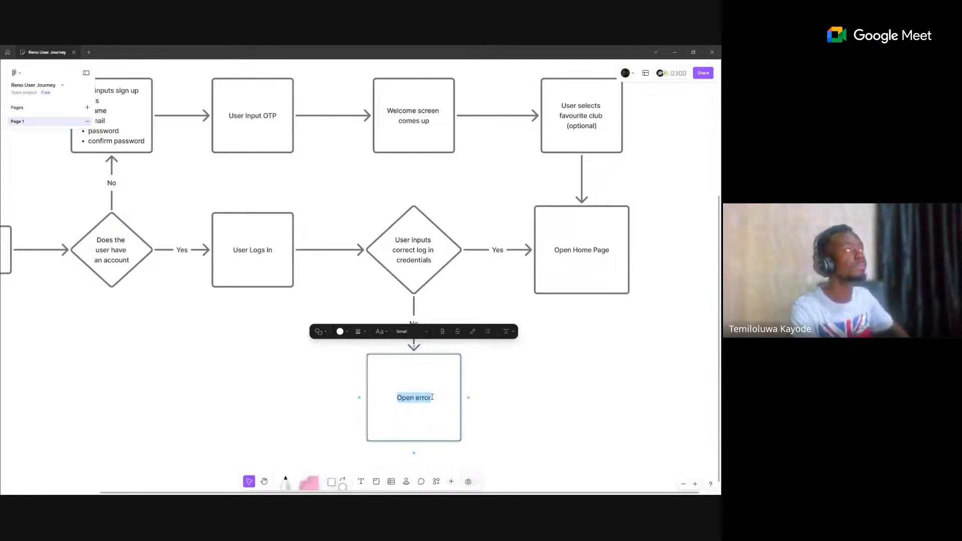
{"action": "type", "text": "Disp"}
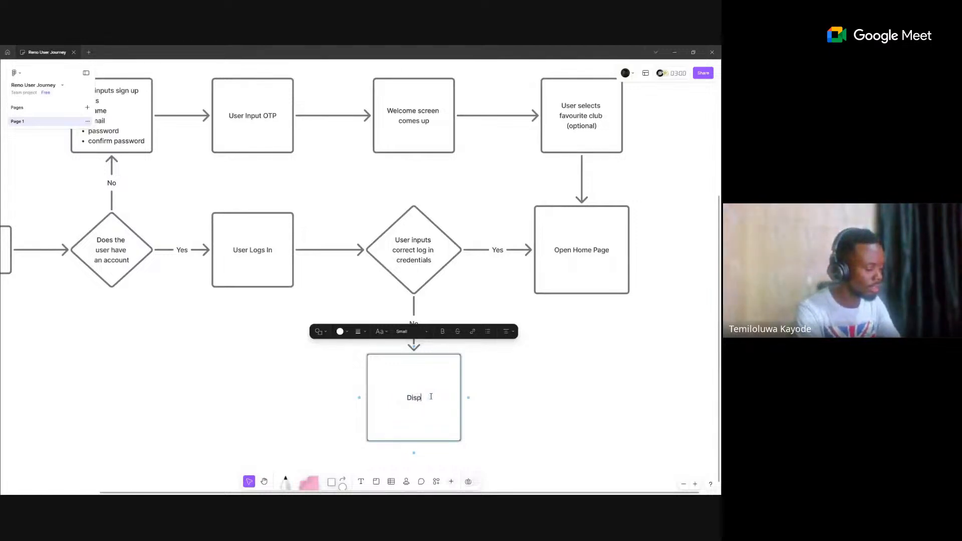
{"action": "type", "text": "lay "}
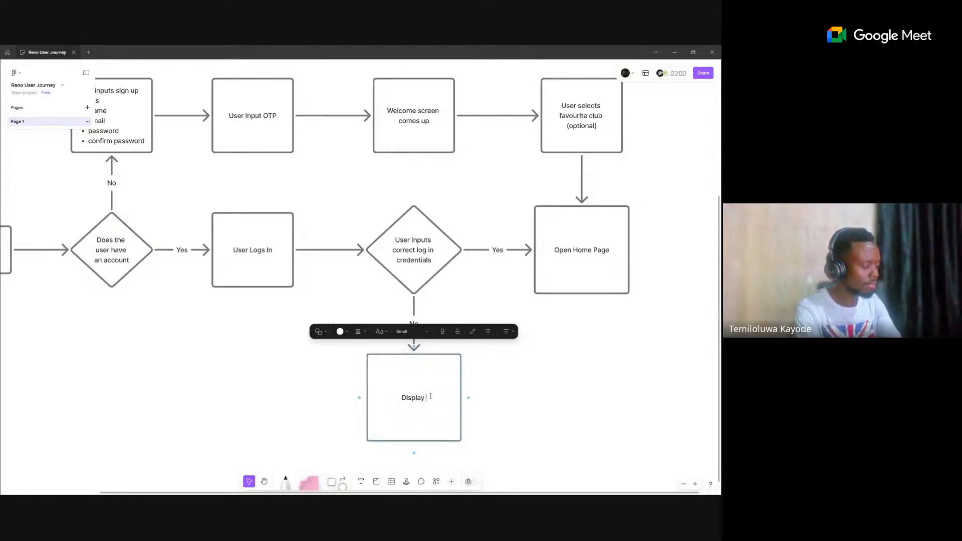
{"action": "type", "text": "error"}
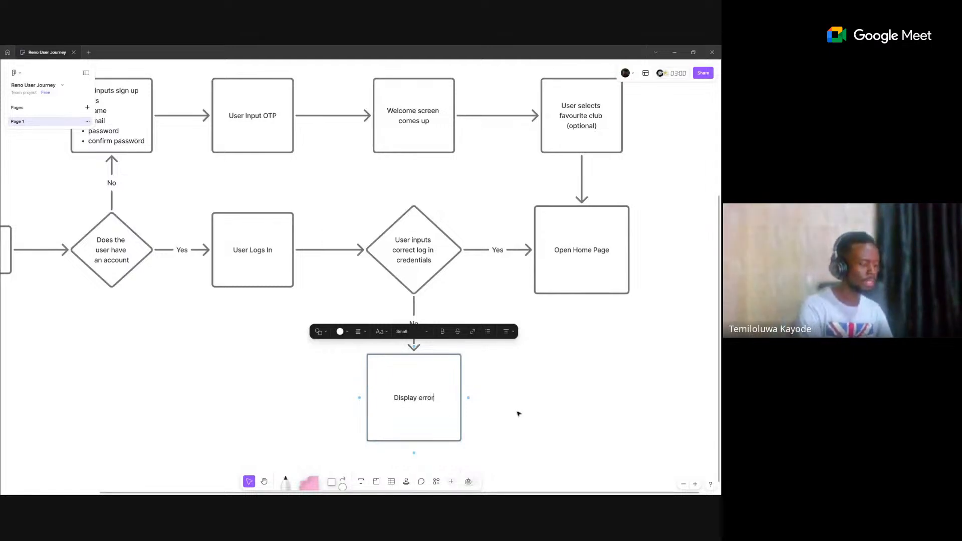
{"action": "key", "text": "Home"}
{"action": "type", "text": "1."}
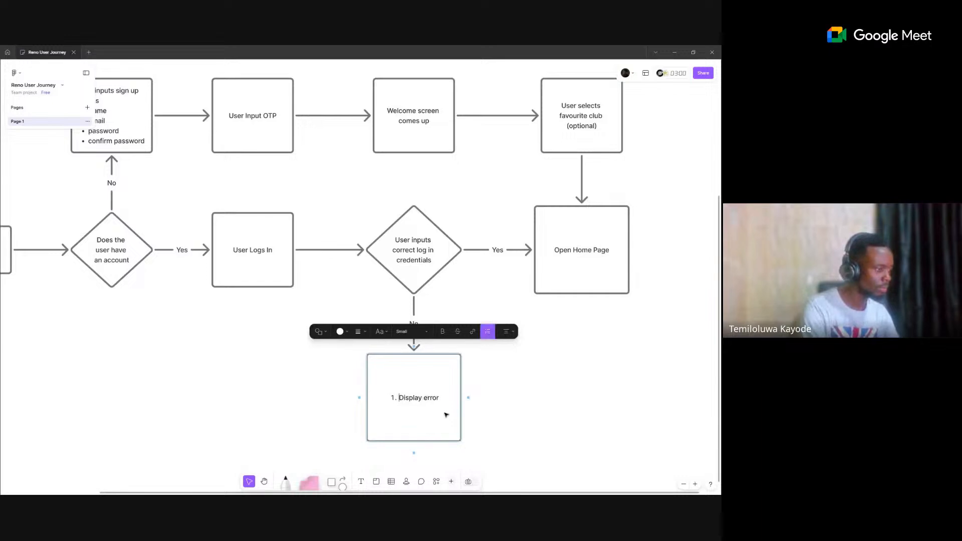
{"action": "key", "text": "Return"}
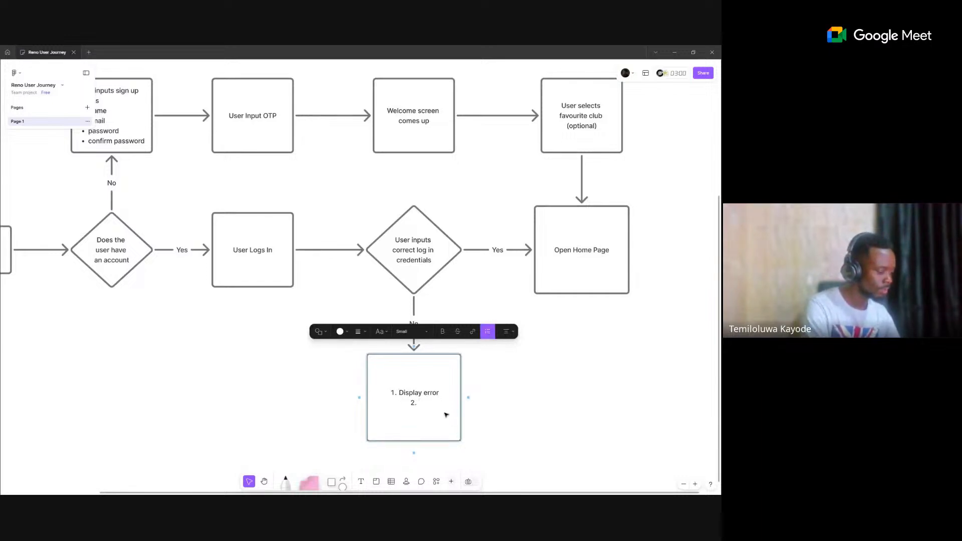
{"action": "type", "text": "Recommen"}
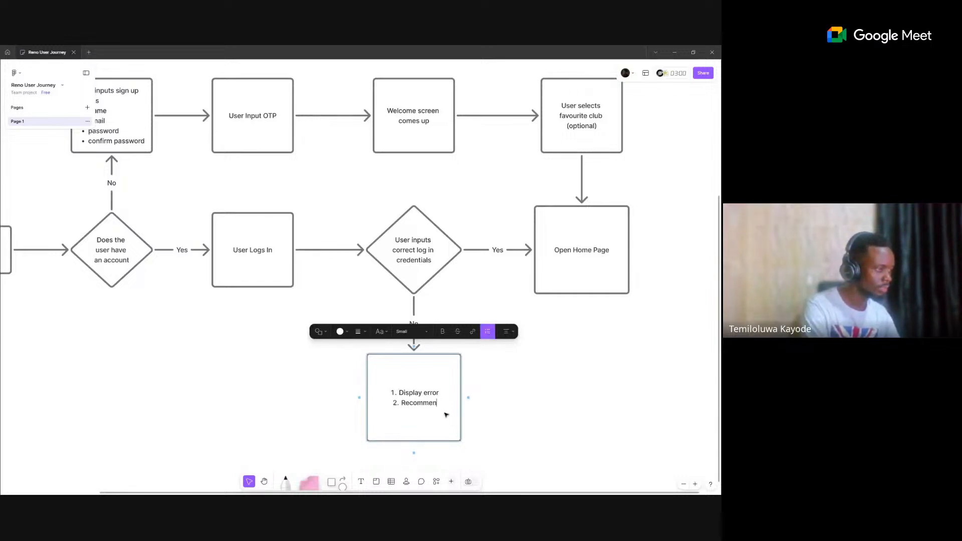
{"action": "type", "text": "d"}
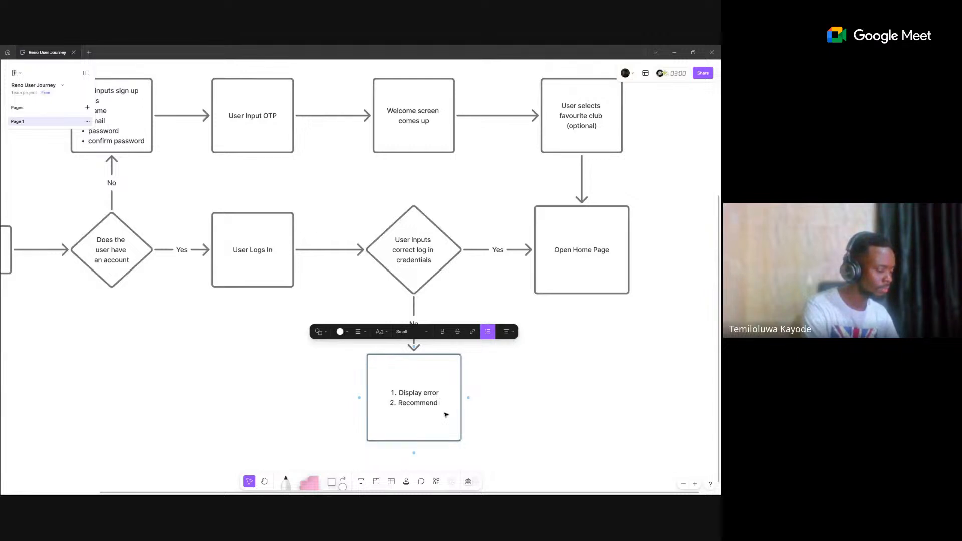
{"action": "type", "text": " passw"}
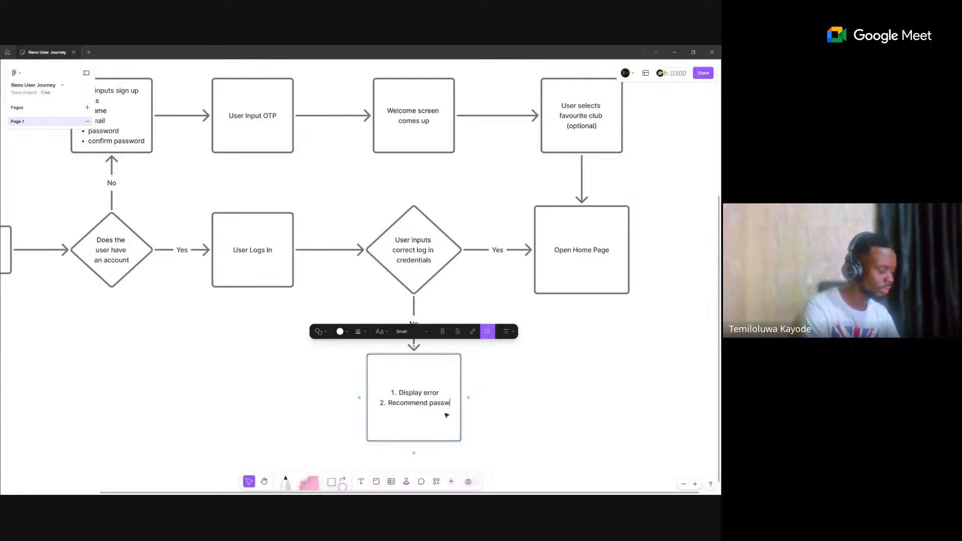
{"action": "type", "text": "ord ret"}
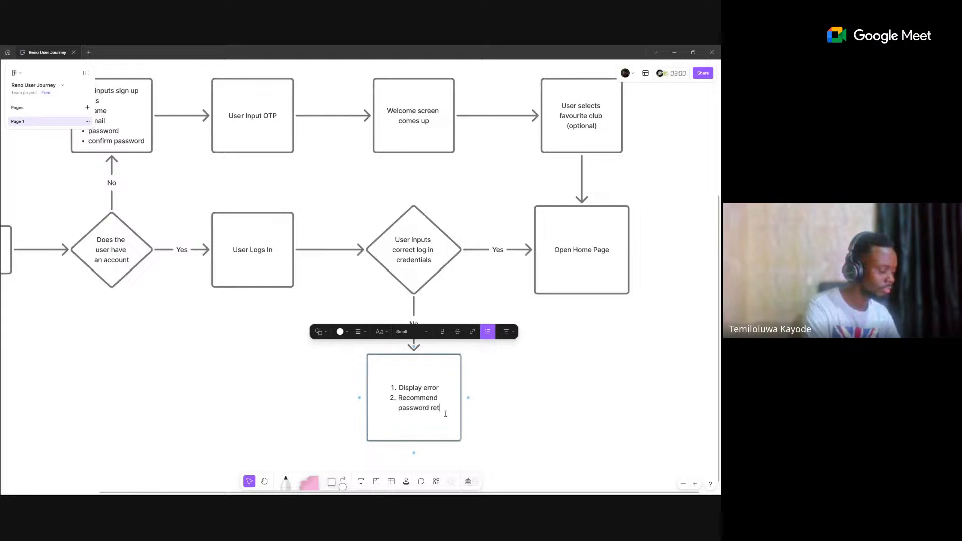
{"action": "type", "text": "rieval"}
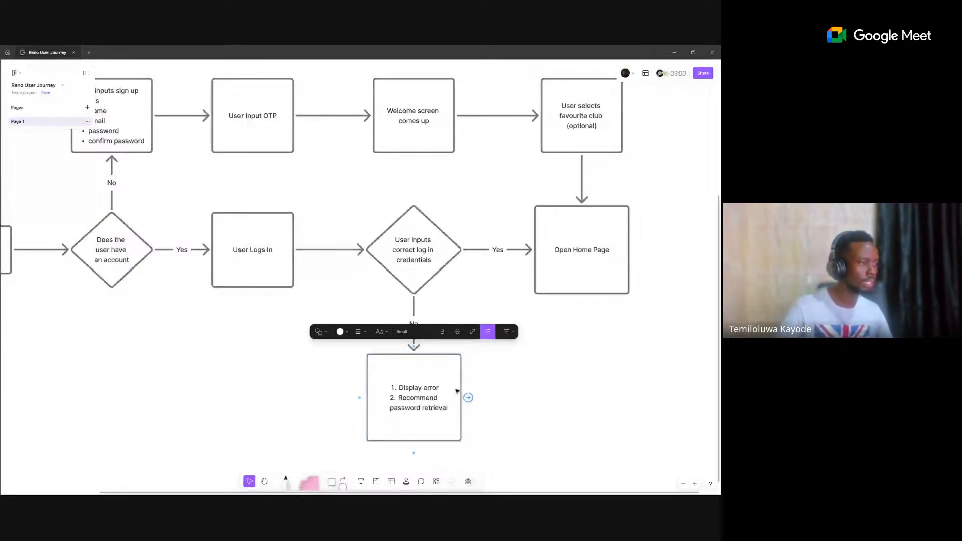
{"action": "key", "text": "ctrl+a"}
{"action": "left_click", "coordinate": [506, 332]}
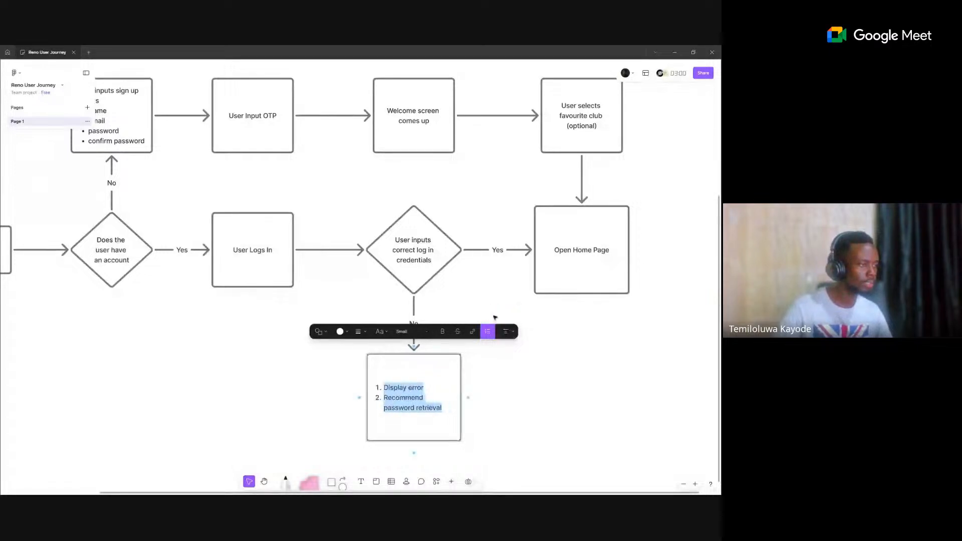
{"action": "left_click", "coordinate": [506, 393]}
Step: Select the whole flowchart and shift it up inside its section
{"action": "scroll", "coordinate": [453, 396], "scroll_direction": "down", "scroll_amount": 3}
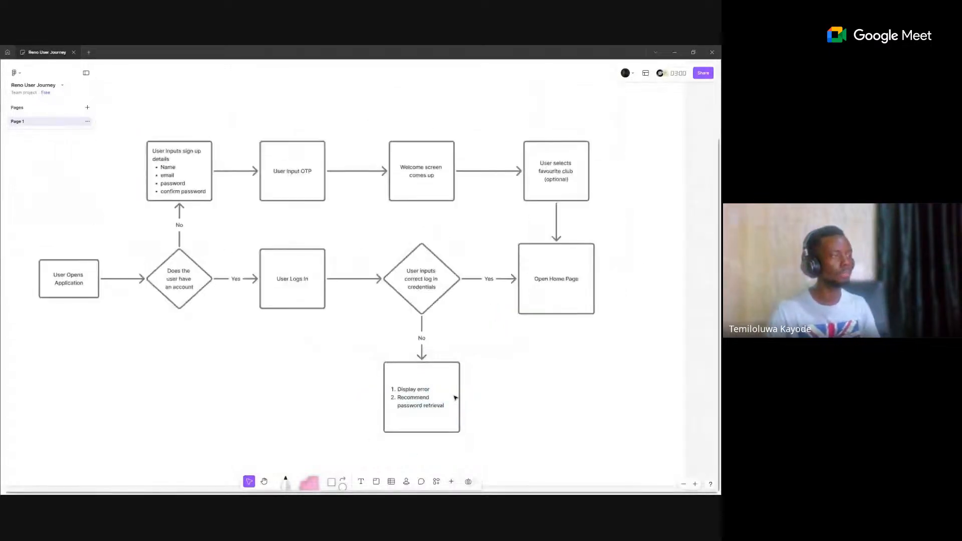
{"action": "left_click_drag", "start_coordinate": [454, 395], "coordinate": [444, 332]}
{"action": "scroll", "coordinate": [443, 332], "scroll_direction": "down", "scroll_amount": 5}
{"action": "left_click_drag", "start_coordinate": [549, 396], "coordinate": [286, 226]}
{"action": "left_click_drag", "start_coordinate": [332, 247], "coordinate": [327, 213]}
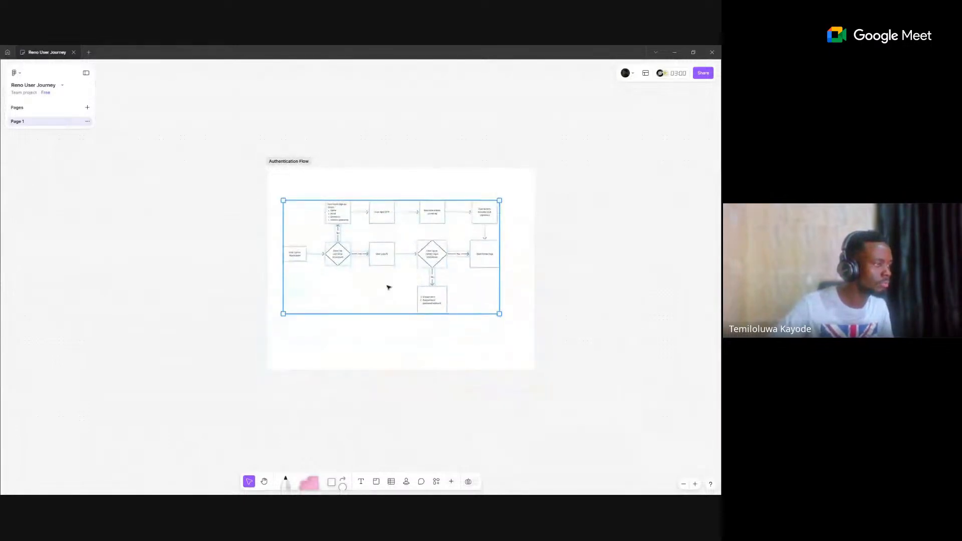
{"action": "left_click", "coordinate": [490, 348]}
{"action": "scroll", "coordinate": [451, 320], "scroll_direction": "up", "scroll_amount": 5}
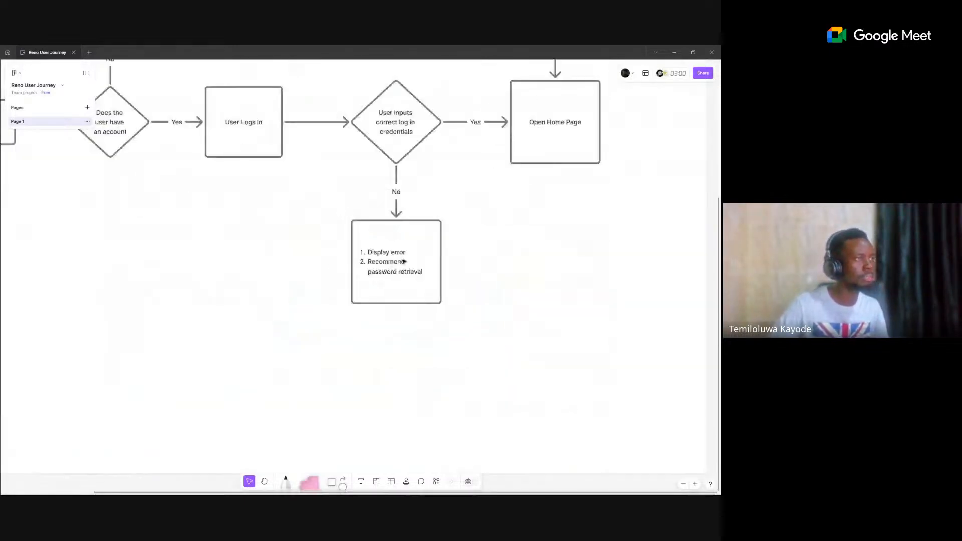
Step: Add a connected diamond labelled 'User retrieve password' and place it below the Display error box
{"action": "left_click", "coordinate": [405, 273]}
{"action": "scroll", "coordinate": [405, 273], "scroll_direction": "down", "scroll_amount": 2}
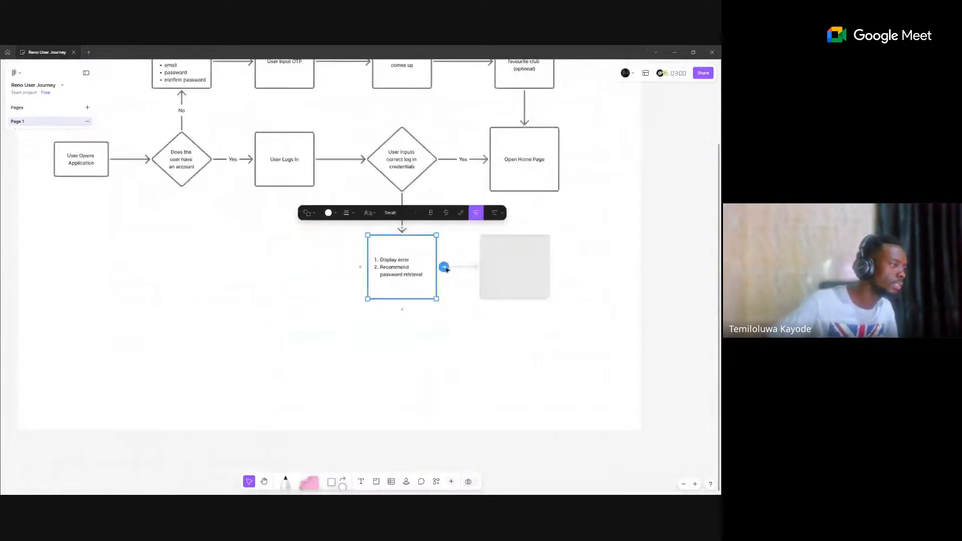
{"action": "left_click", "coordinate": [447, 270]}
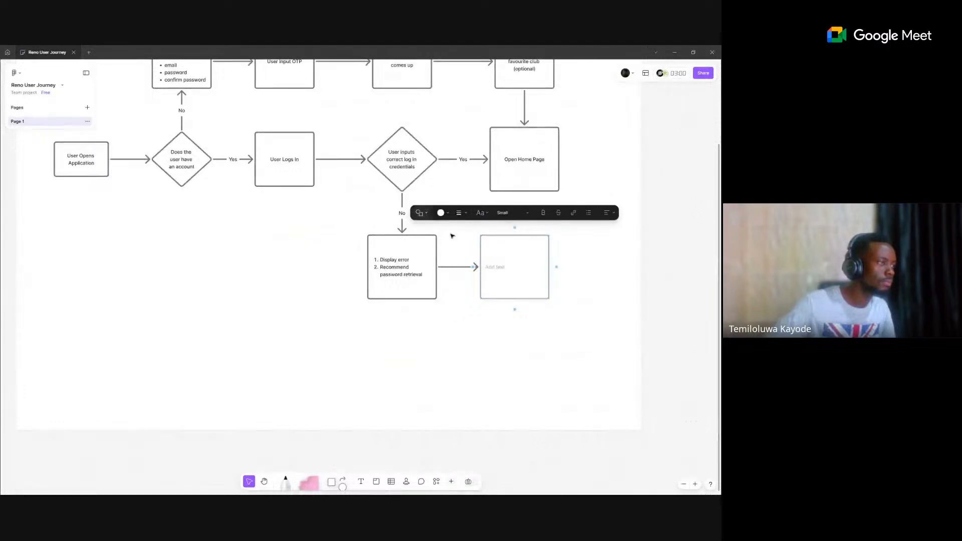
{"action": "left_click", "coordinate": [422, 213]}
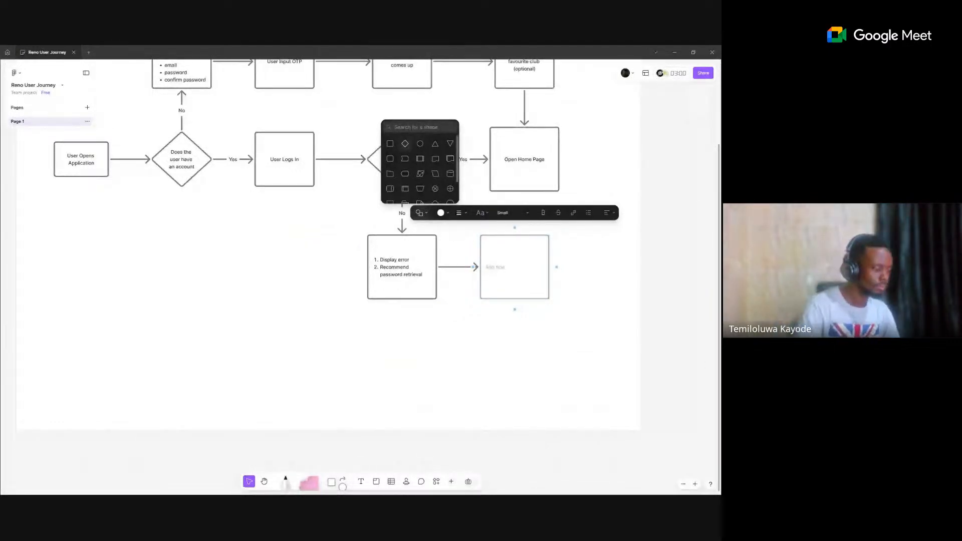
{"action": "left_click", "coordinate": [405, 144]}
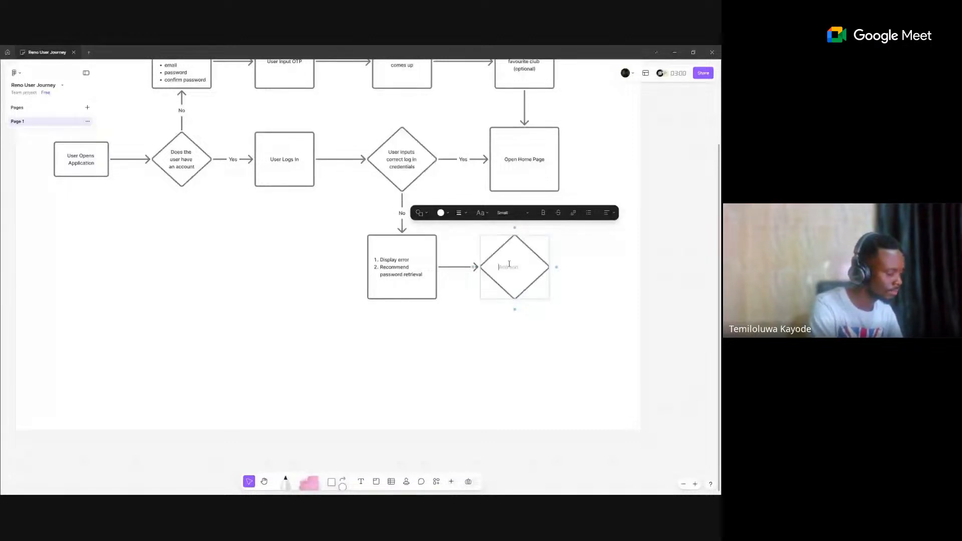
{"action": "type", "text": "User retrieve"}
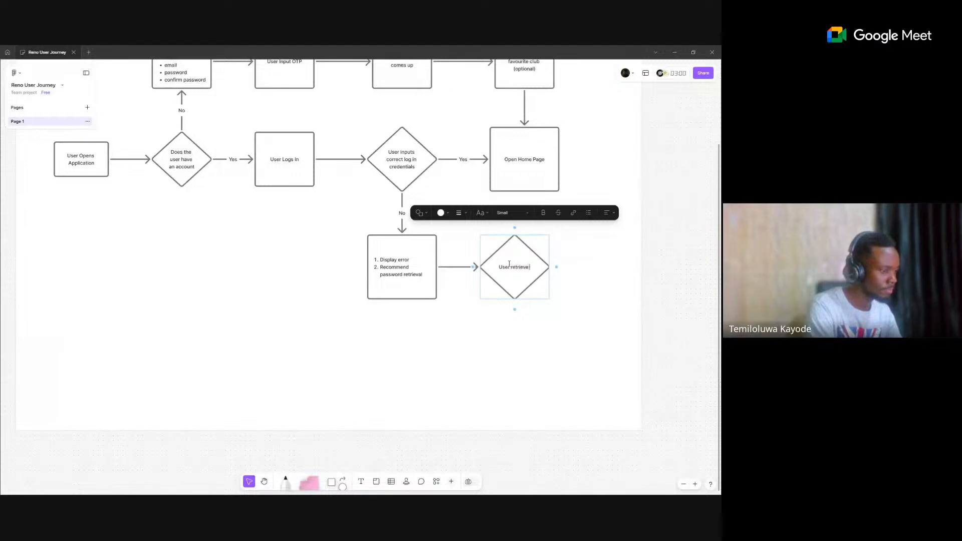
{"action": "type", "text": " password"}
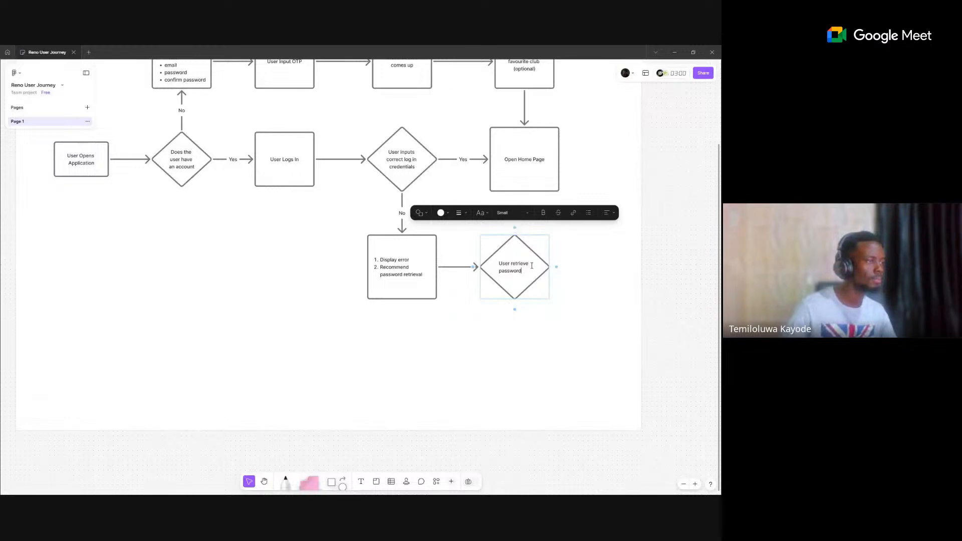
{"action": "left_click_drag", "start_coordinate": [534, 276], "coordinate": [431, 357]}
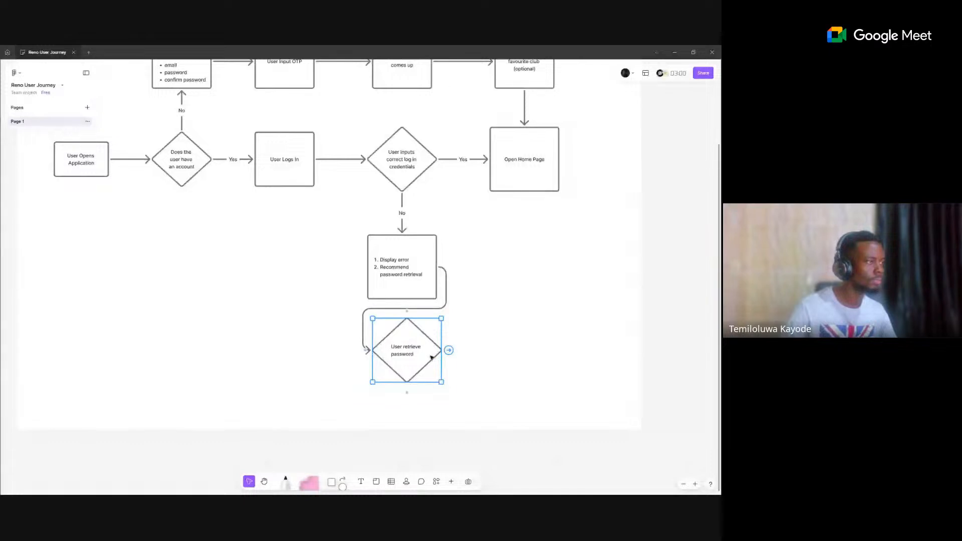
Step: Reattach the arrow to run straight from the error box's bottom to the diamond's top
{"action": "scroll", "coordinate": [431, 356], "scroll_direction": "down", "scroll_amount": 5}
{"action": "left_click_drag", "start_coordinate": [567, 429], "coordinate": [345, 250]}
{"action": "scroll", "coordinate": [384, 319], "scroll_direction": "up", "scroll_amount": 6}
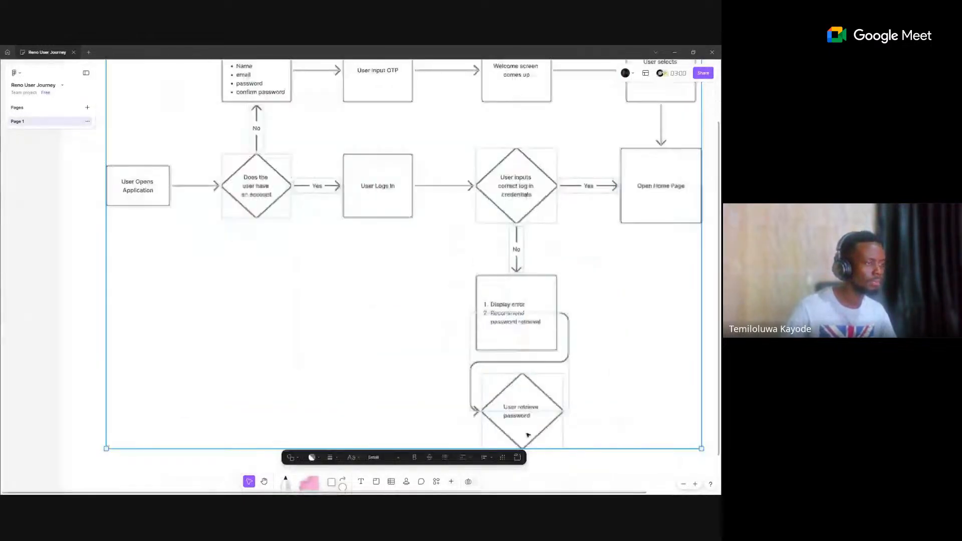
{"action": "left_click", "coordinate": [618, 416]}
{"action": "scroll", "coordinate": [618, 416], "scroll_direction": "down", "scroll_amount": 2}
{"action": "left_click", "coordinate": [525, 256]}
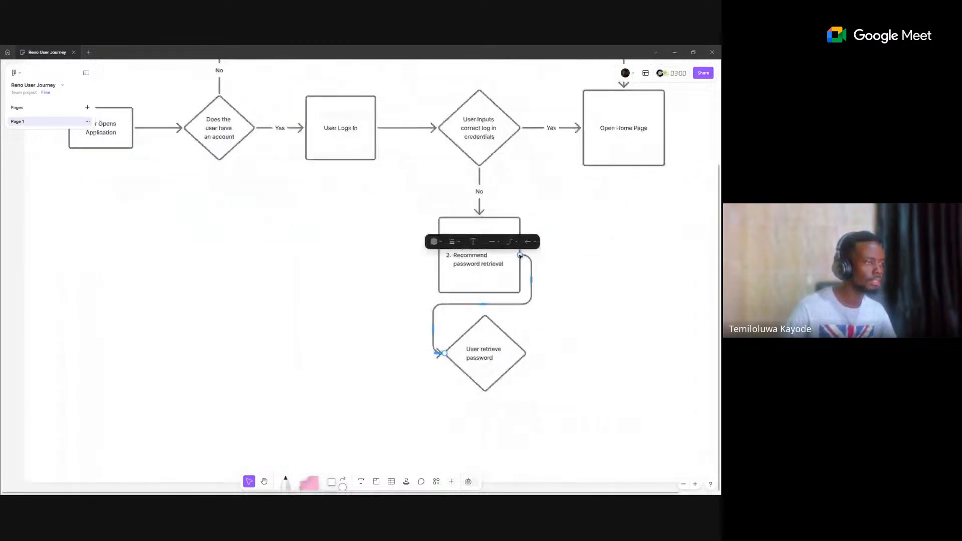
{"action": "left_click_drag", "start_coordinate": [522, 255], "coordinate": [479, 293]}
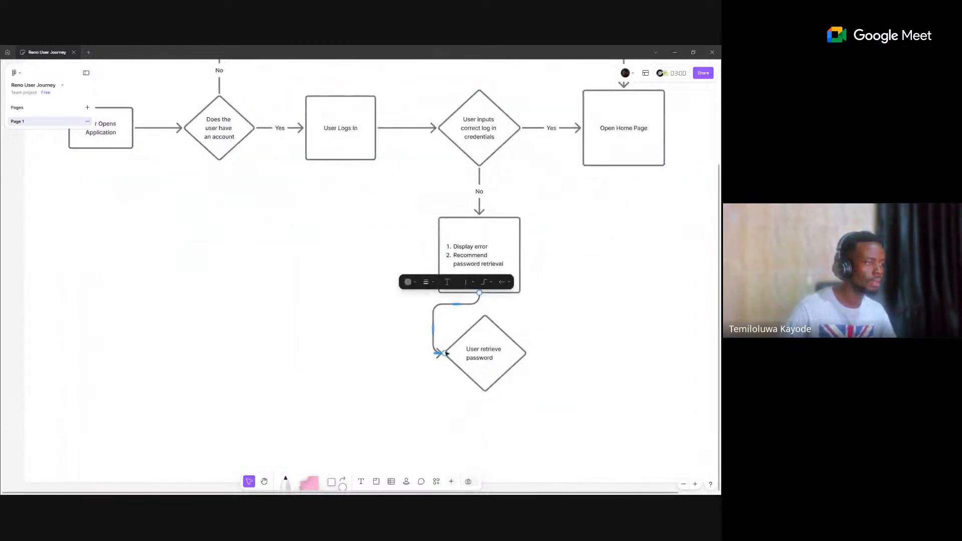
{"action": "left_click_drag", "start_coordinate": [445, 353], "coordinate": [481, 369]}
Step: Centre-align the diamond's label and add a new connected shape to its right
{"action": "double_click", "coordinate": [481, 370]}
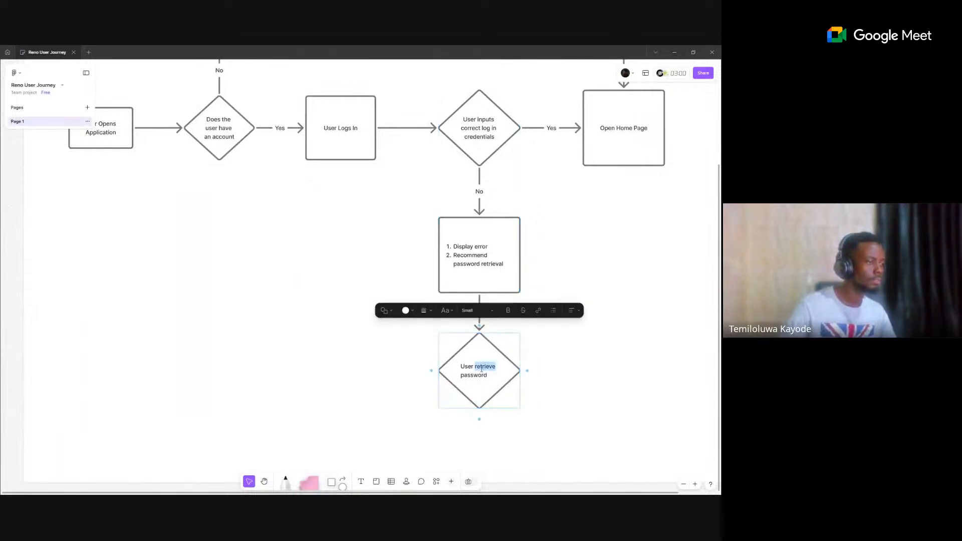
{"action": "left_click", "coordinate": [481, 370]}
{"action": "left_click", "coordinate": [573, 310]}
{"action": "left_click", "coordinate": [575, 297]}
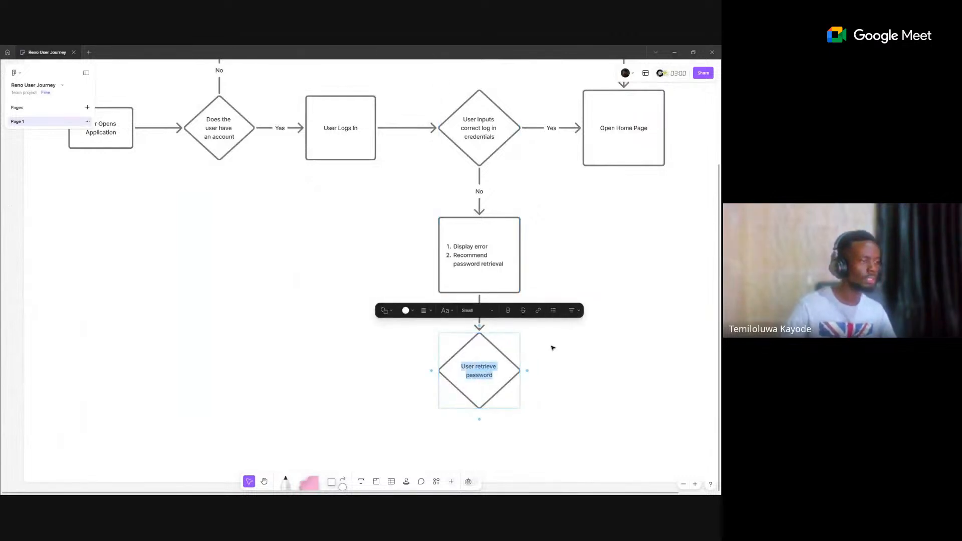
{"action": "key", "text": "Escape"}
{"action": "left_click", "coordinate": [541, 356]}
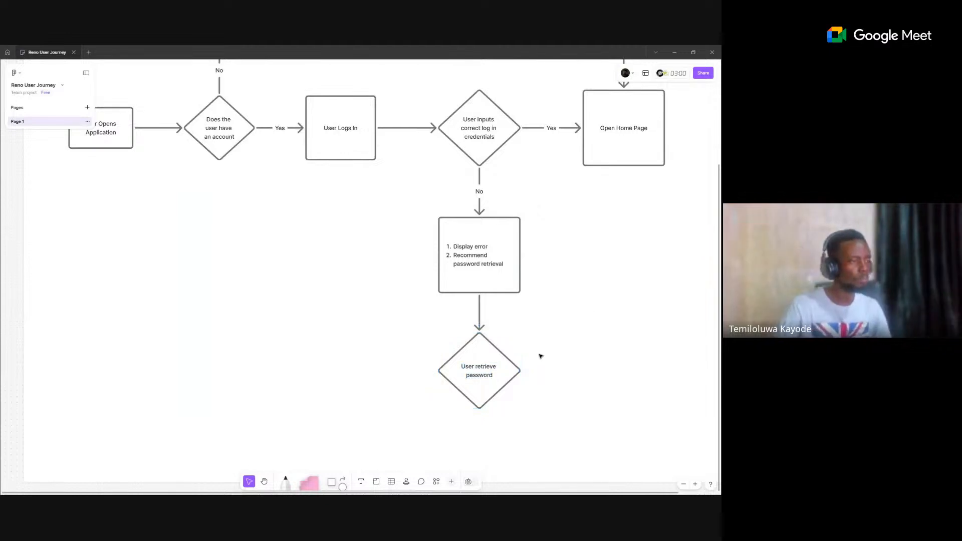
{"action": "left_click", "coordinate": [519, 371]}
{"action": "left_click", "coordinate": [526, 370]}
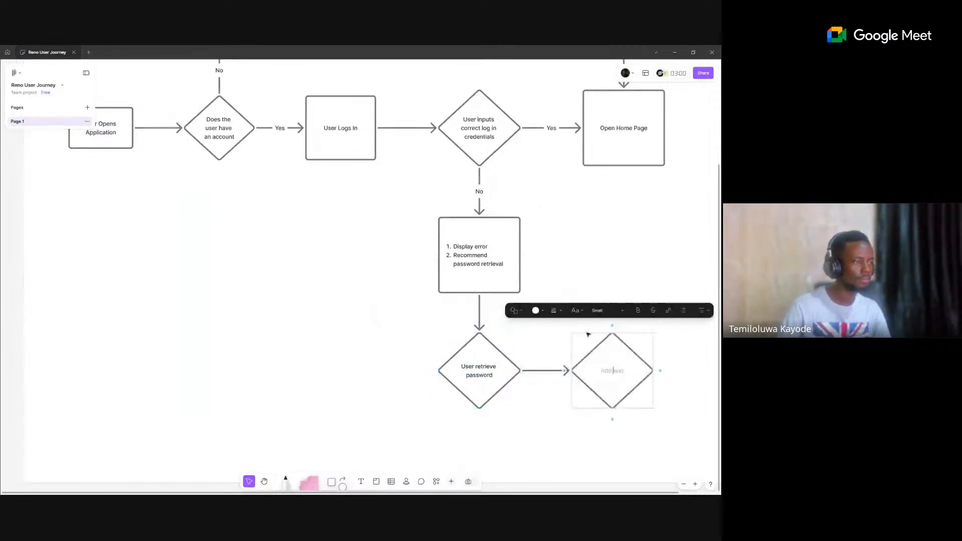
Step: Make the new shape a rectangle reading 'Open Forgot password interface' and label its arrow 'Yes'
{"action": "left_click", "coordinate": [515, 310]}
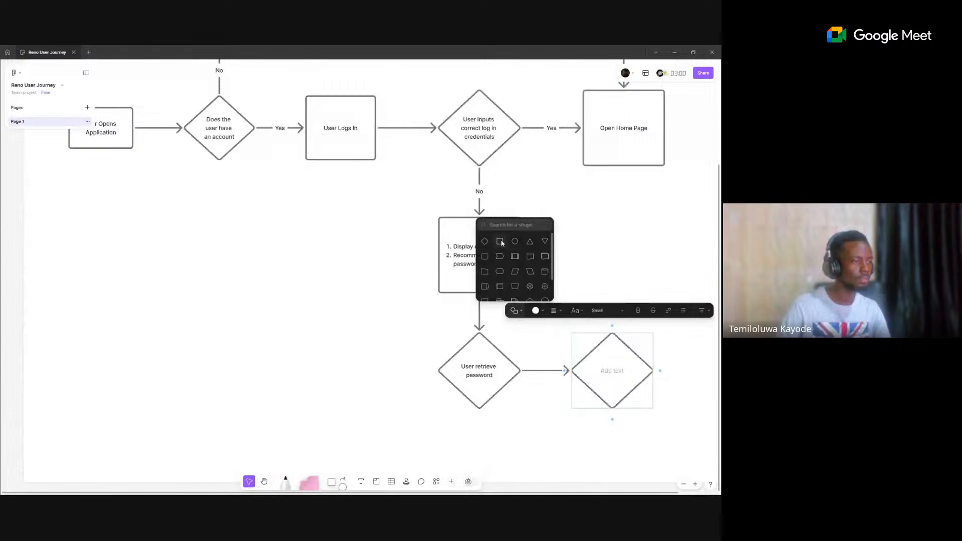
{"action": "left_click", "coordinate": [500, 242]}
{"action": "type", "text": "Ope"}
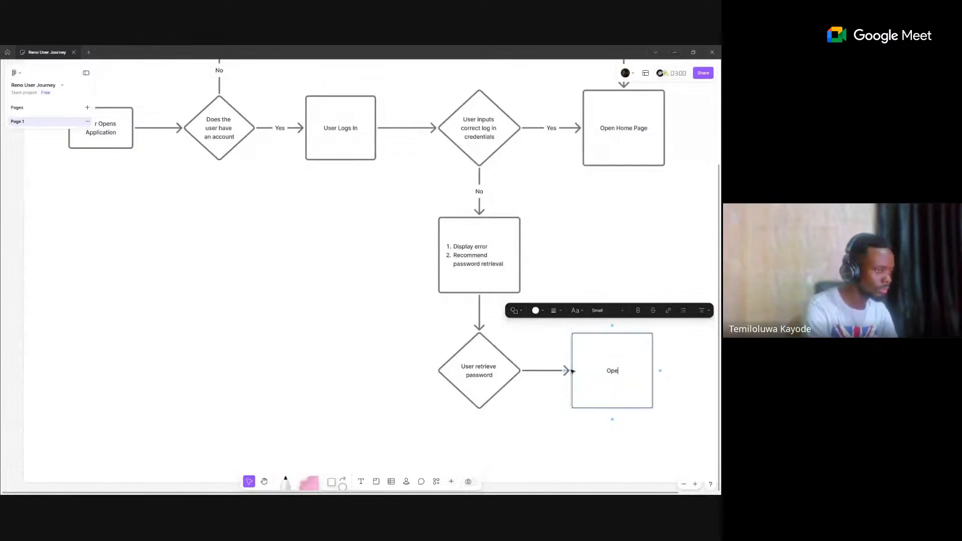
{"action": "type", "text": "n Forg"}
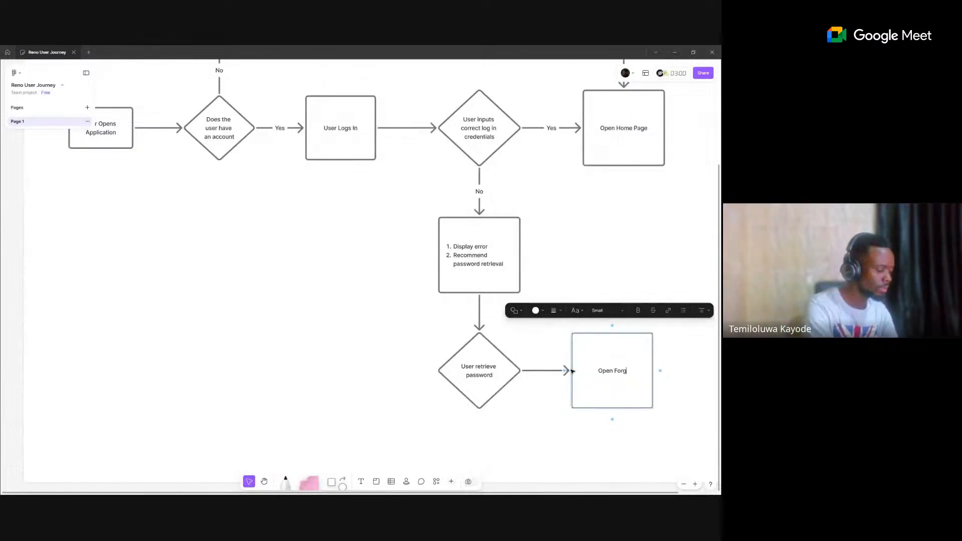
{"action": "type", "text": "ot password "}
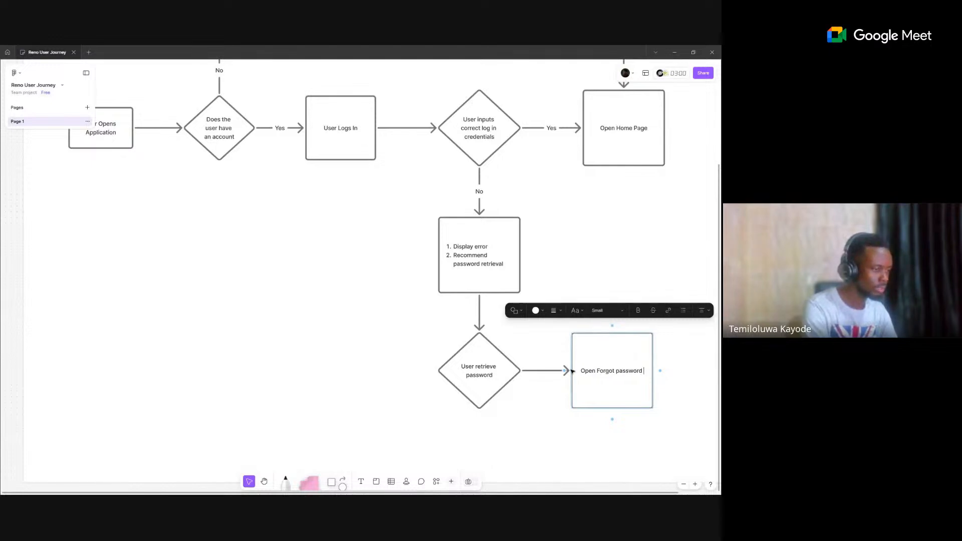
{"action": "type", "text": "interface"}
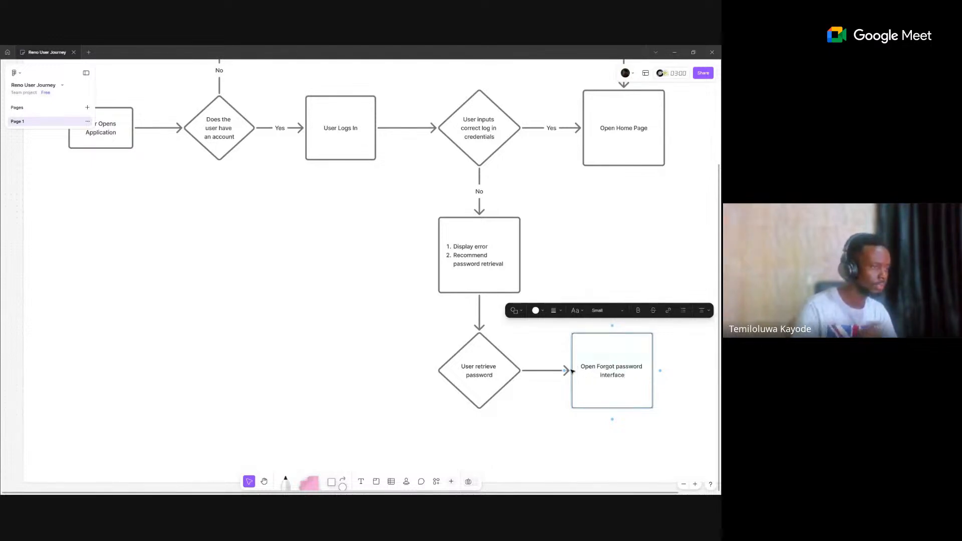
{"action": "double_click", "coordinate": [545, 371]}
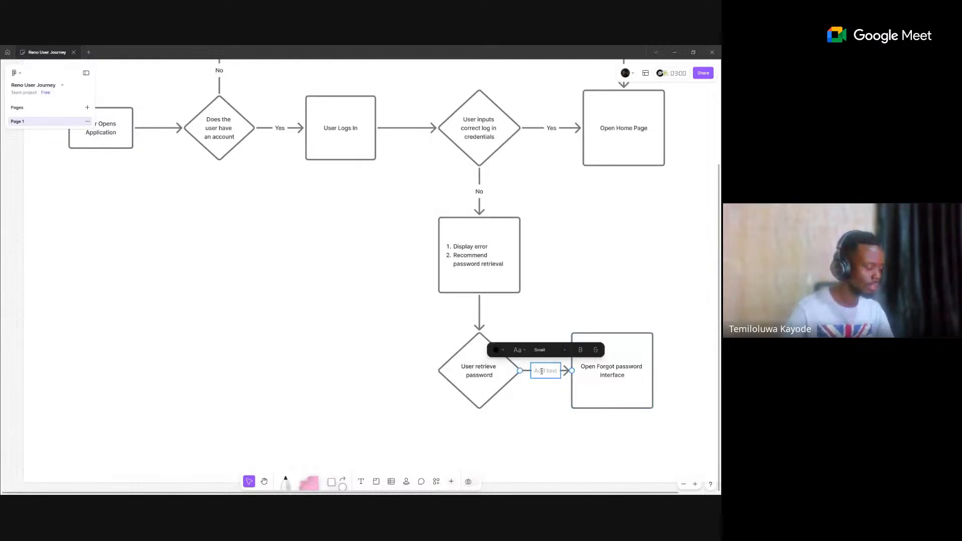
{"action": "type", "text": "Yes"}
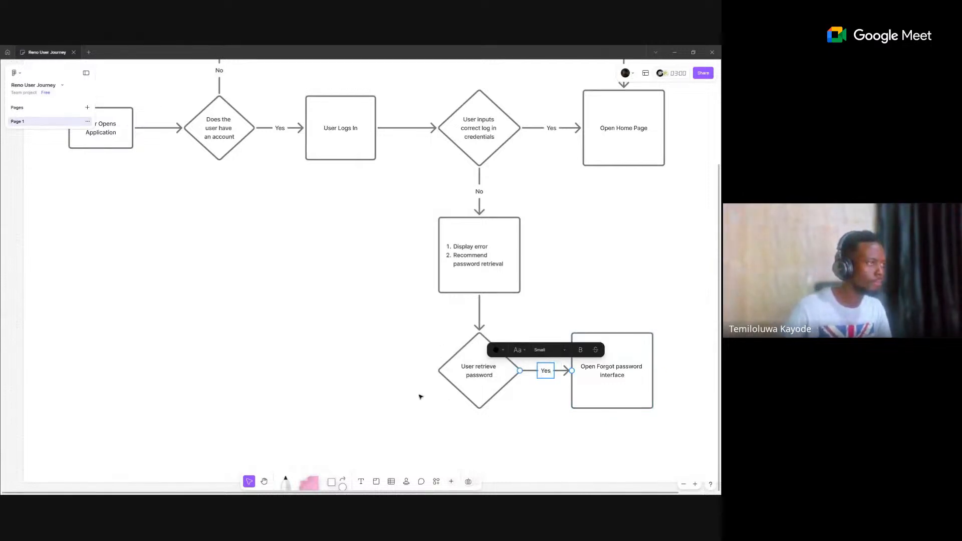
Step: Draw an arrow from the retrieve-password diamond back to User Logs In
{"action": "left_click", "coordinate": [443, 373]}
{"action": "left_click_drag", "start_coordinate": [432, 370], "coordinate": [336, 152]}
{"action": "left_click", "coordinate": [331, 187]}
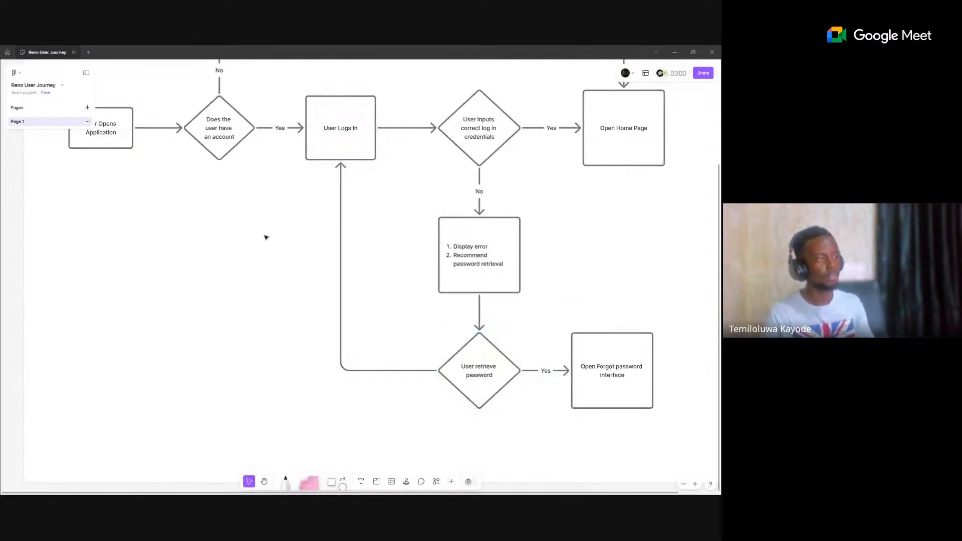
Step: Extend the Authentication Flow section's left edge and move User Opens Application further left
{"action": "scroll", "coordinate": [266, 252], "scroll_direction": "down", "scroll_amount": 3}
{"action": "scroll", "coordinate": [266, 252], "scroll_direction": "down", "scroll_amount": 2}
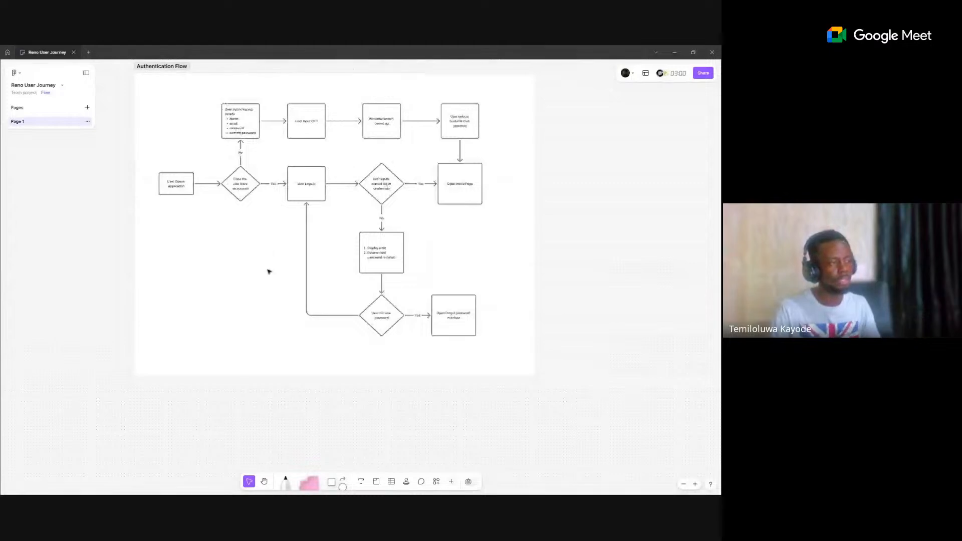
{"action": "scroll", "coordinate": [497, 340], "scroll_direction": "up", "scroll_amount": 2}
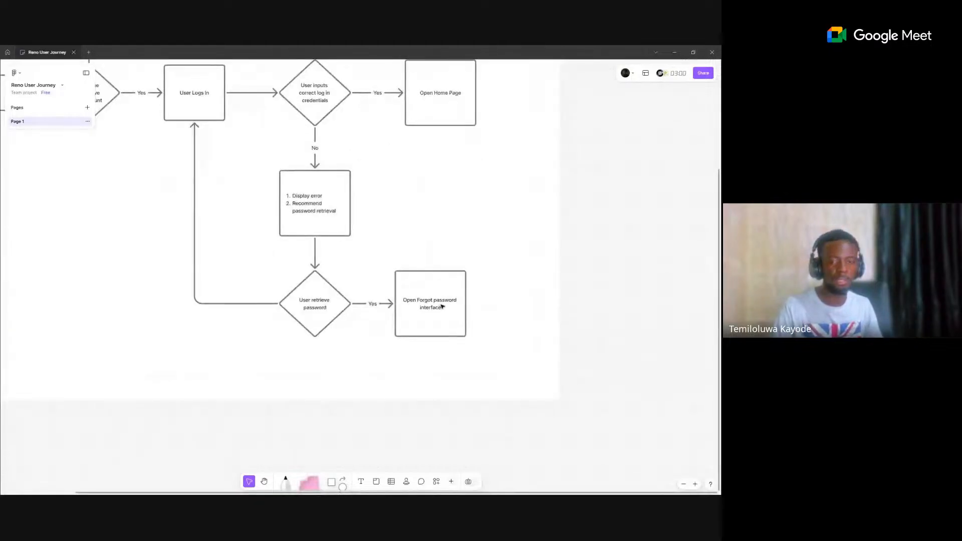
{"action": "scroll", "coordinate": [441, 306], "scroll_direction": "down", "scroll_amount": 1}
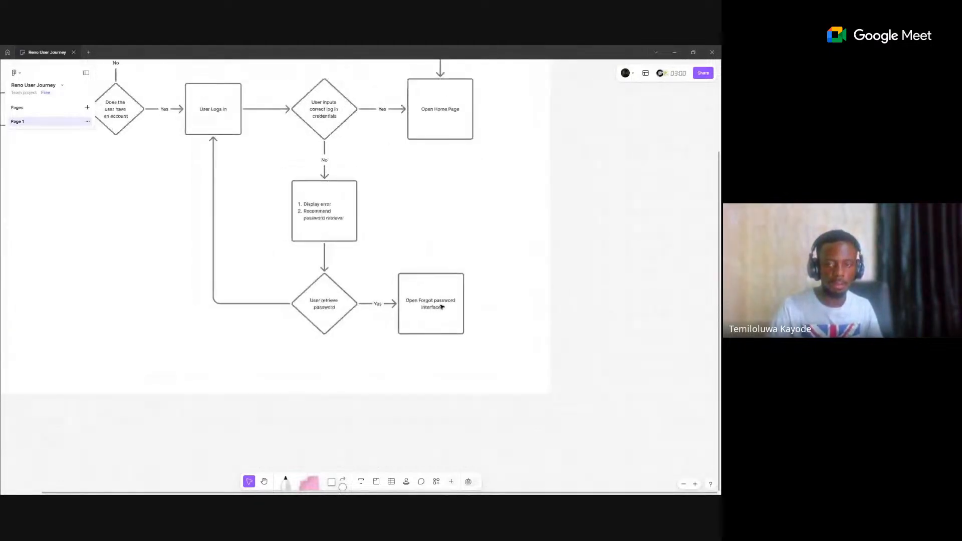
{"action": "scroll", "coordinate": [441, 307], "scroll_direction": "down", "scroll_amount": 2}
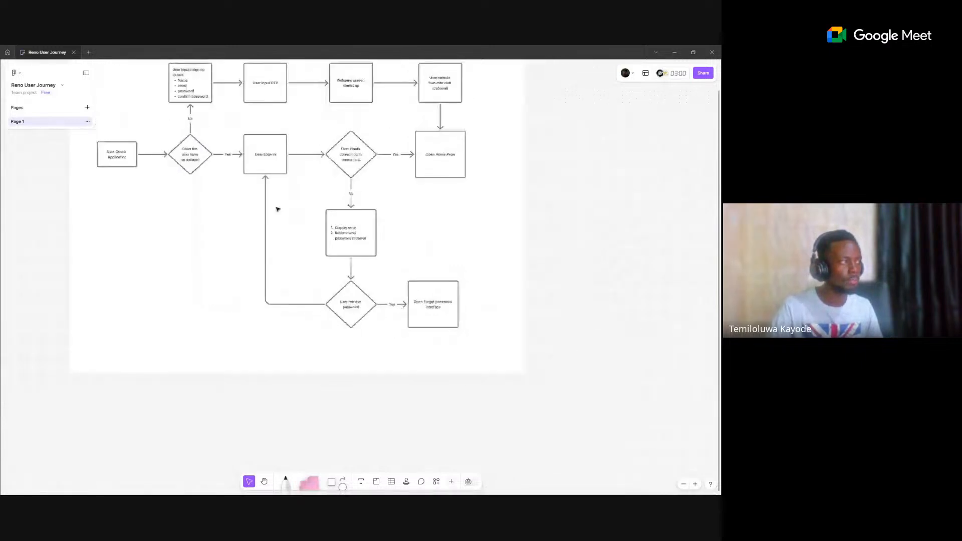
{"action": "left_click_drag", "start_coordinate": [277, 209], "coordinate": [644, 215]}
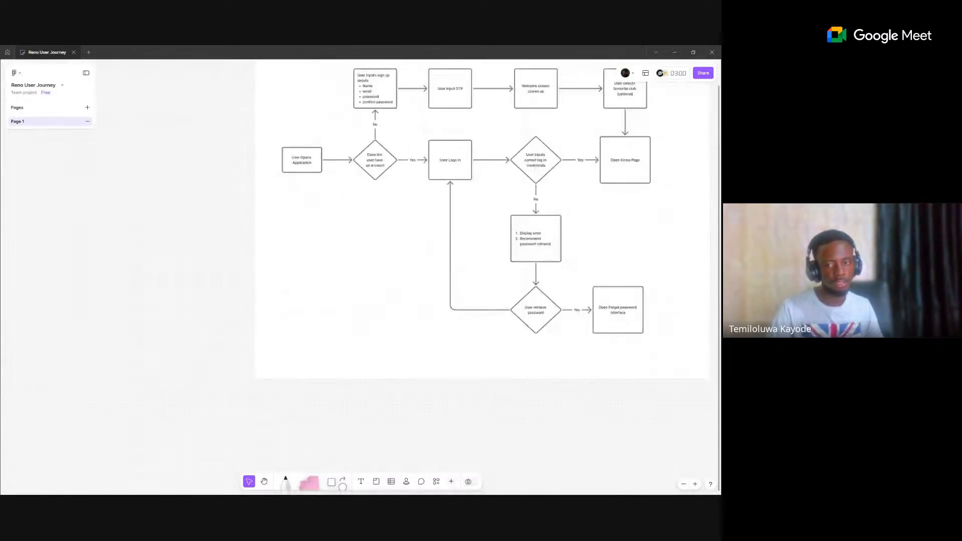
{"action": "scroll", "coordinate": [310, 207], "scroll_direction": "up", "scroll_amount": 3}
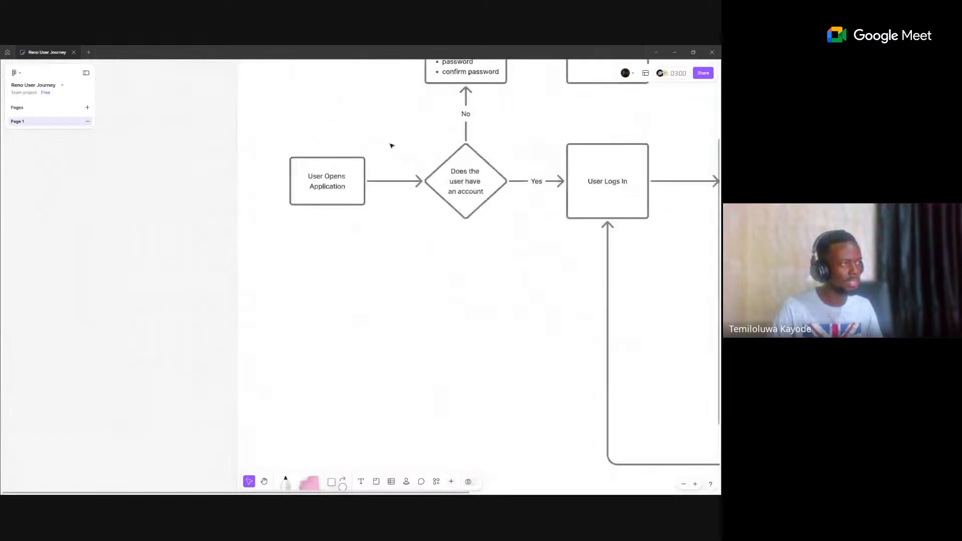
{"action": "scroll", "coordinate": [404, 182], "scroll_direction": "down", "scroll_amount": 5}
{"action": "left_click", "coordinate": [355, 210]}
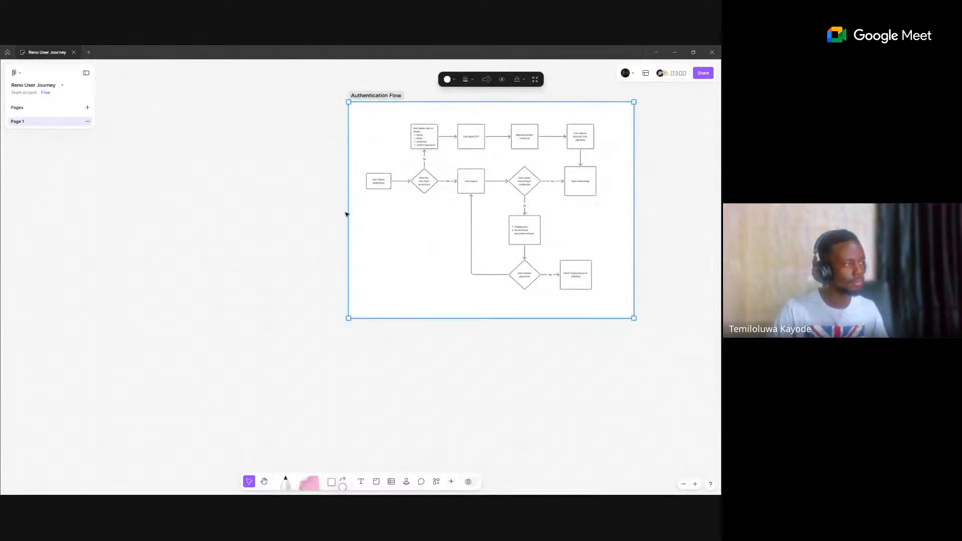
{"action": "left_click", "coordinate": [338, 215]}
{"action": "left_click", "coordinate": [369, 98]}
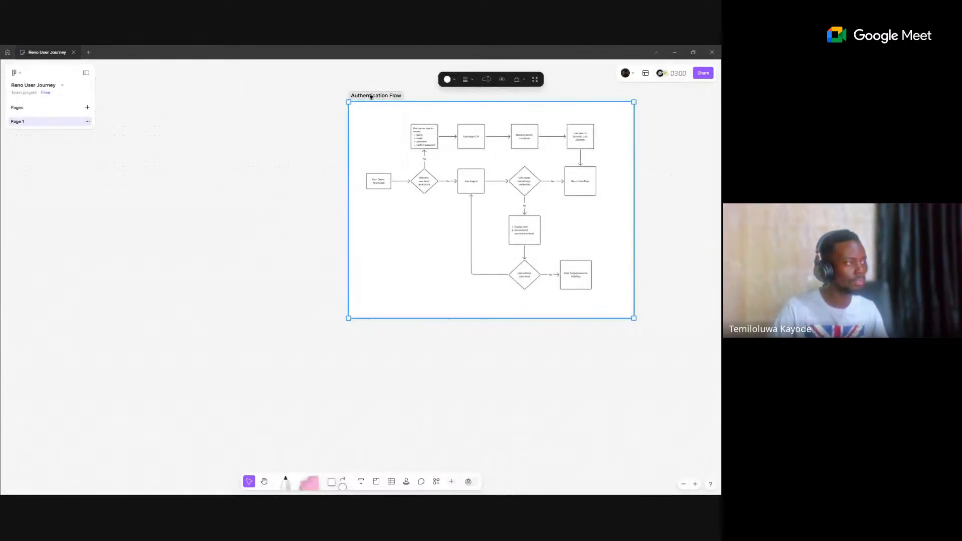
{"action": "left_click_drag", "start_coordinate": [350, 208], "coordinate": [311, 214]}
{"action": "scroll", "coordinate": [363, 183], "scroll_direction": "up", "scroll_amount": 5}
{"action": "left_click_drag", "start_coordinate": [453, 188], "coordinate": [280, 224]}
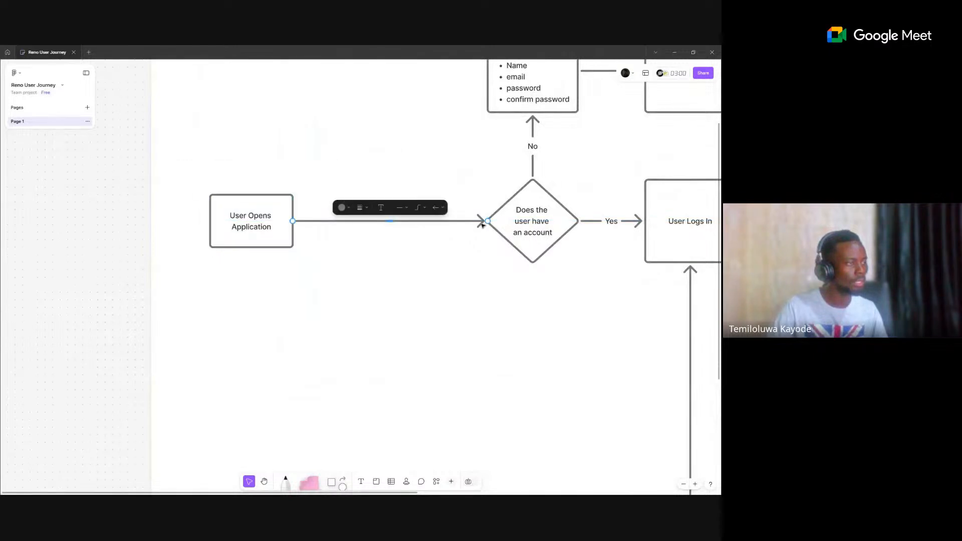
Step: Delete the arrow from User Opens Application to the account diamond
{"action": "left_click_drag", "start_coordinate": [477, 224], "coordinate": [361, 223]}
{"action": "key", "text": "Delete"}
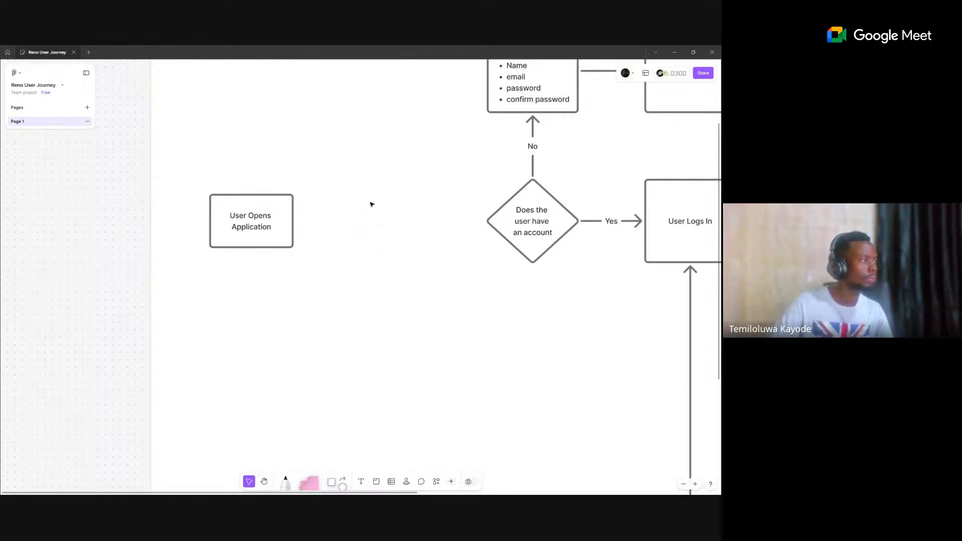
{"action": "left_click", "coordinate": [307, 215]}
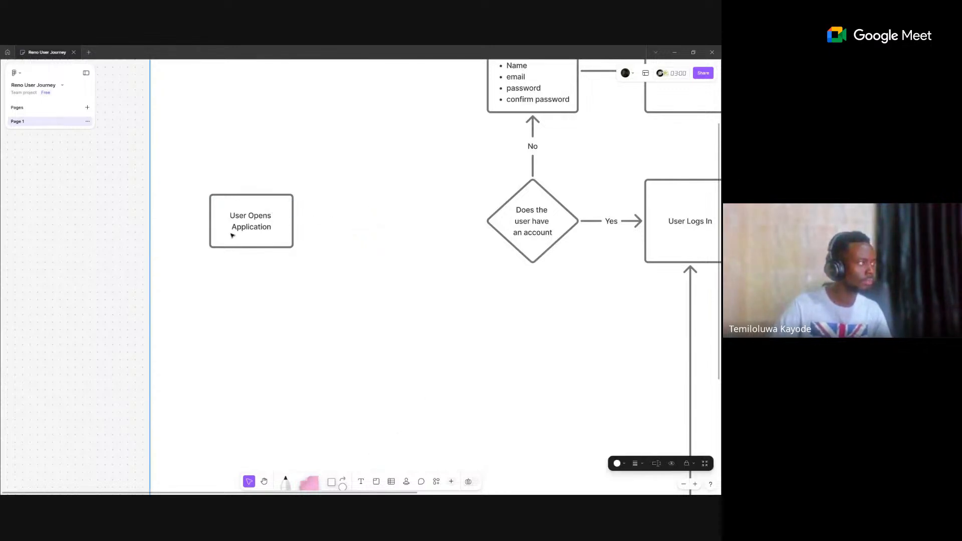
Step: Duplicate User Opens Application as a wider 'Value proposition Onboarding screens' box beside it
{"action": "left_click", "coordinate": [244, 205]}
{"action": "left_click_drag", "start_coordinate": [284, 216], "coordinate": [403, 222], "text": "alt"}
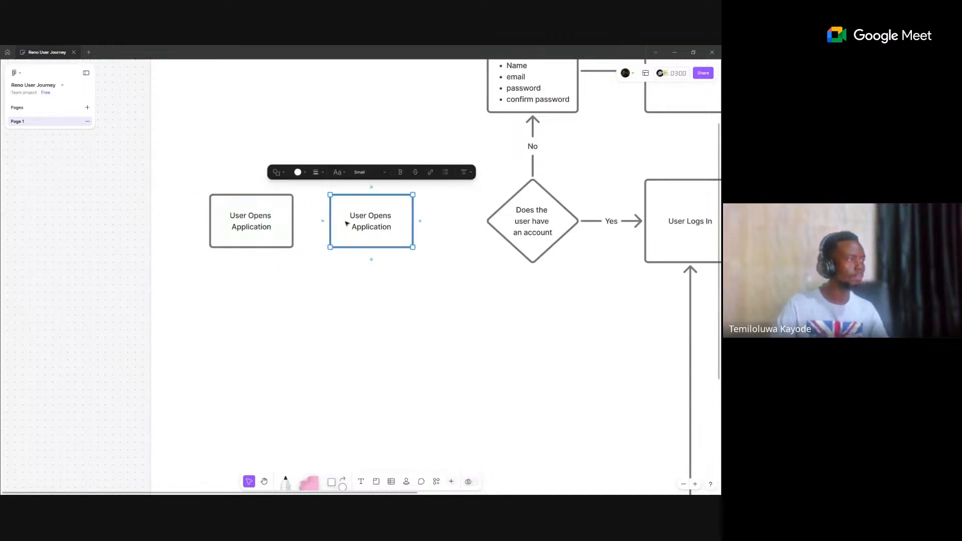
{"action": "double_click", "coordinate": [373, 219]}
{"action": "key", "text": "ctrl+a"}
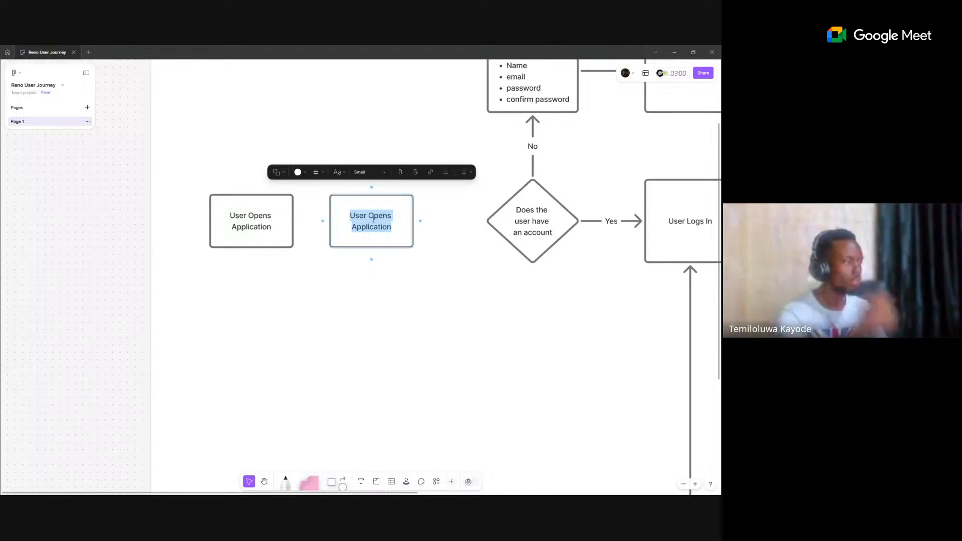
{"action": "type", "text": "Onb"}
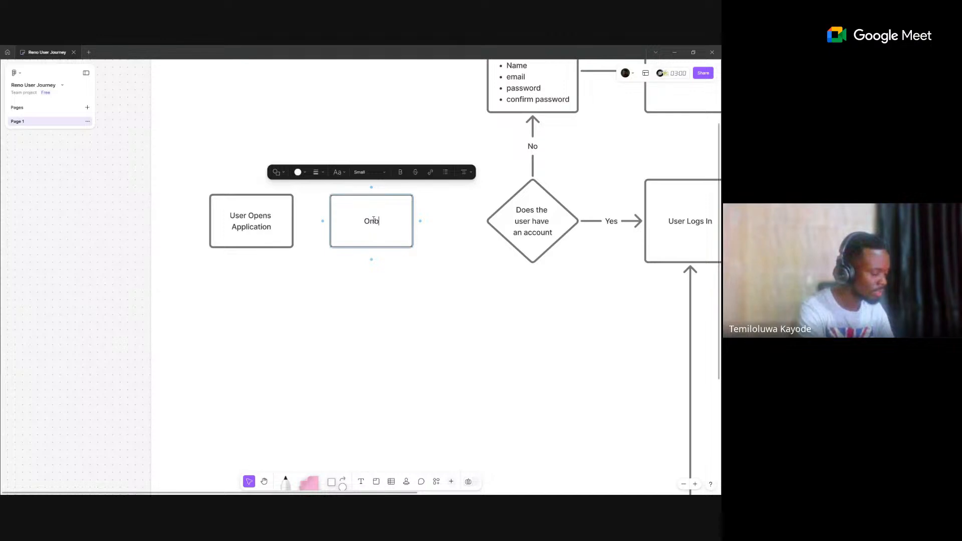
{"action": "type", "text": "oarding"}
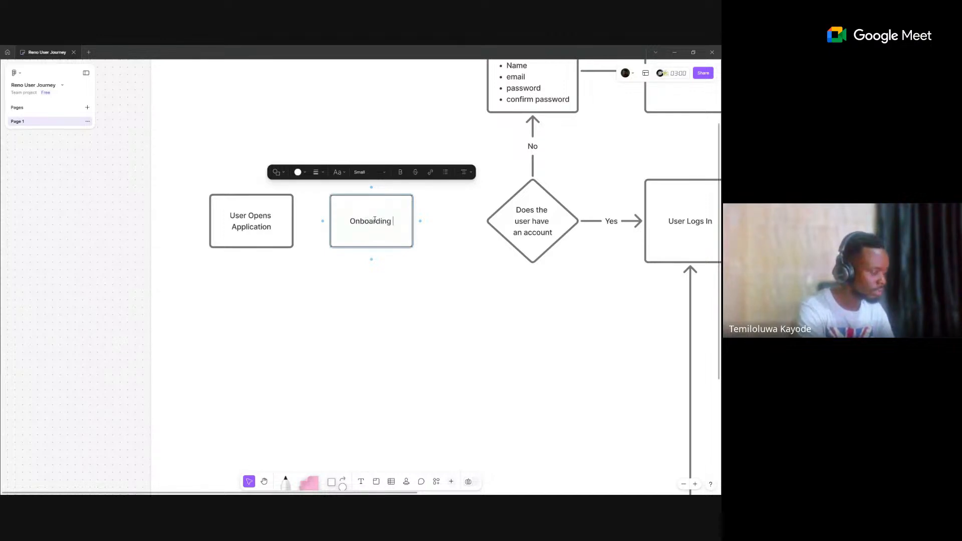
{"action": "key", "text": "ctrl+a"}
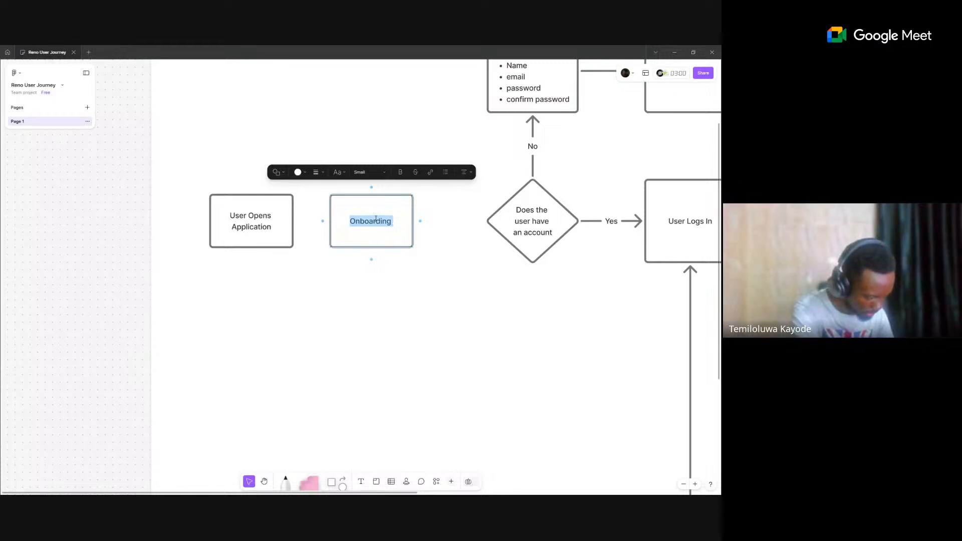
{"action": "key", "text": "Left"}
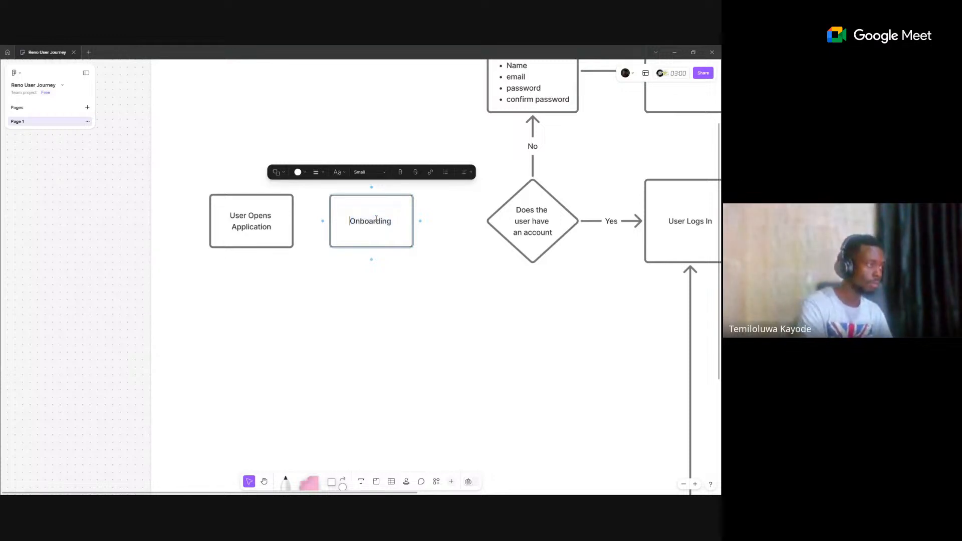
{"action": "type", "text": "Value "}
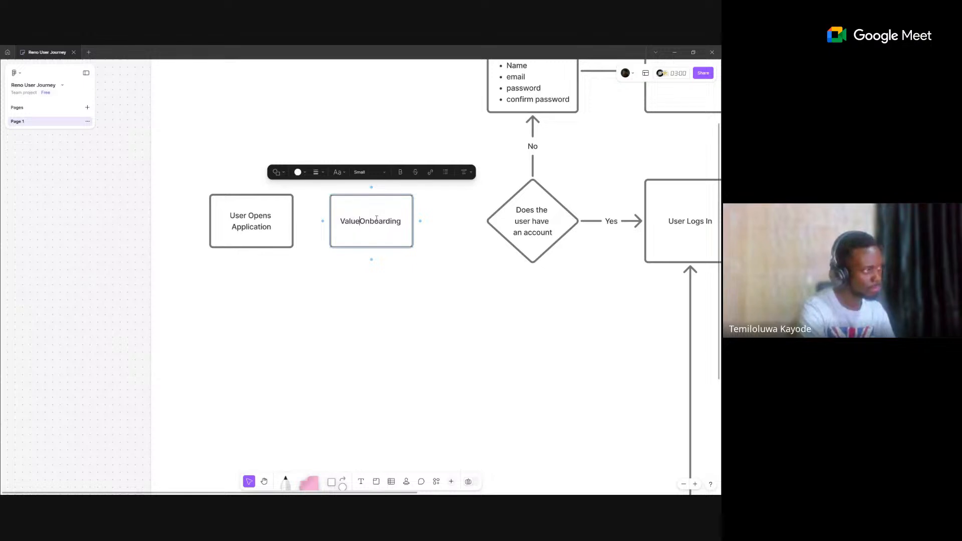
{"action": "type", "text": "proposi"}
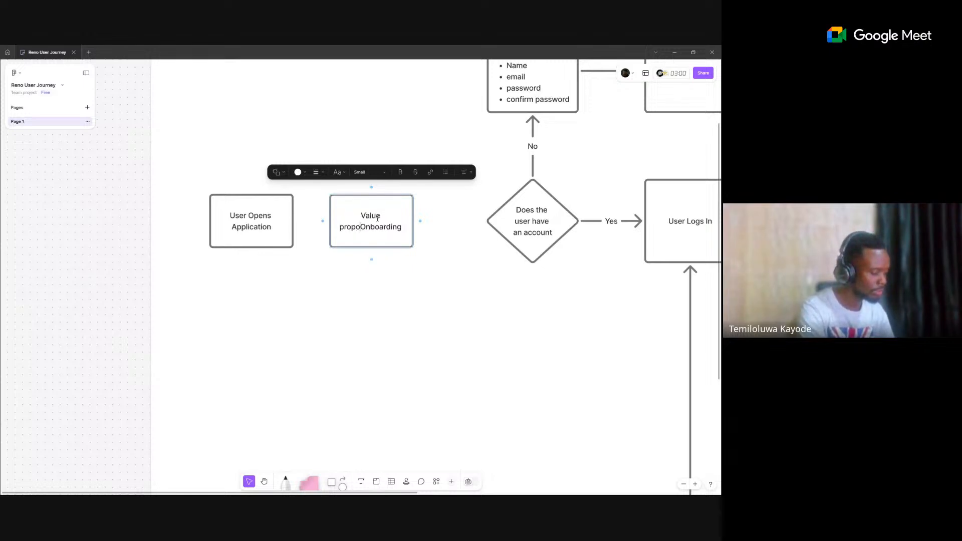
{"action": "type", "text": "tion Onboarding"}
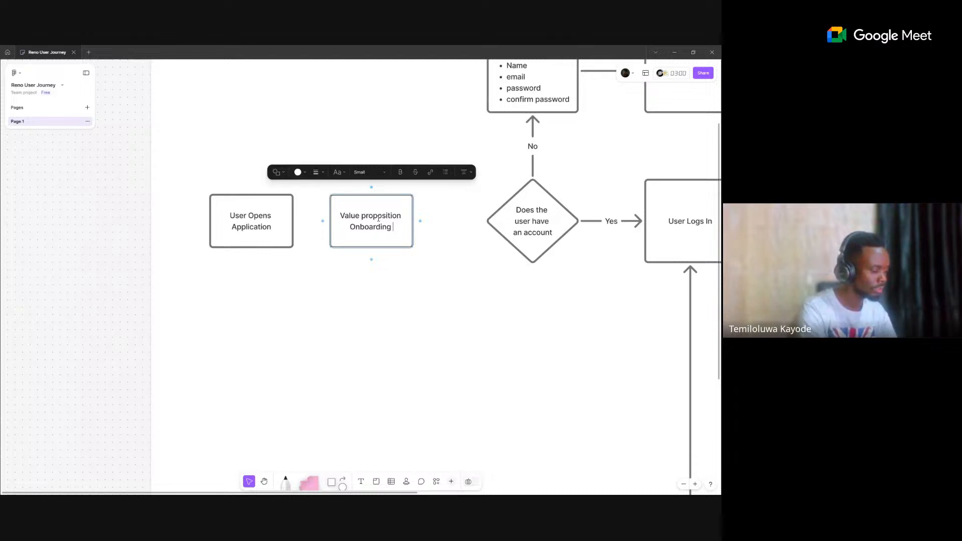
{"action": "type", "text": " screens"}
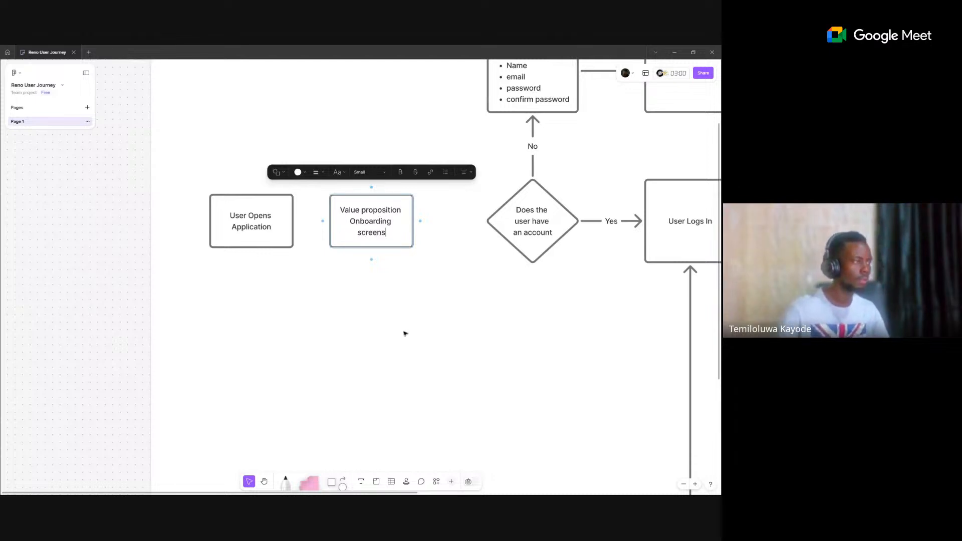
{"action": "left_click", "coordinate": [436, 289]}
{"action": "left_click", "coordinate": [407, 255]}
{"action": "left_click", "coordinate": [409, 237]}
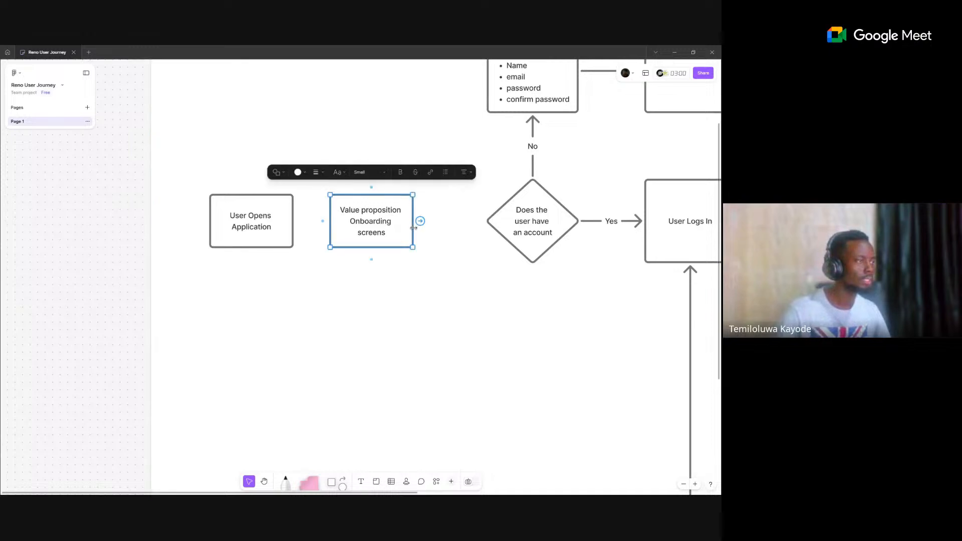
{"action": "mouse_move", "coordinate": [413, 228]}
{"action": "left_mouse_down"}
{"action": "mouse_move", "coordinate": [423, 227]}
{"action": "mouse_move", "coordinate": [389, 255]}
{"action": "mouse_move", "coordinate": [407, 235]}
{"action": "left_mouse_up"}
Step: Connect User Opens Application to Value proposition, and Value proposition to the account-check diamond
{"action": "left_click", "coordinate": [288, 227]}
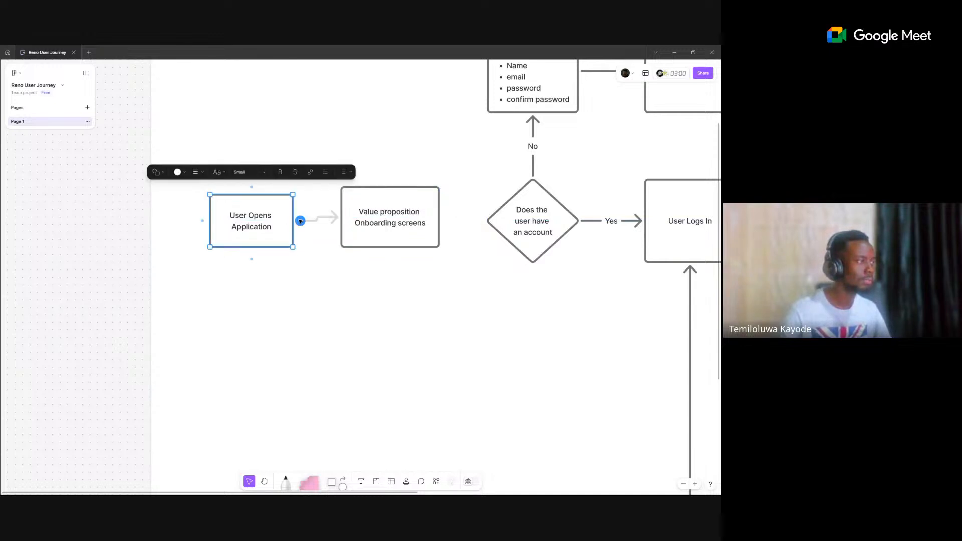
{"action": "left_click_drag", "start_coordinate": [300, 221], "coordinate": [339, 219]}
{"action": "left_click", "coordinate": [385, 219]}
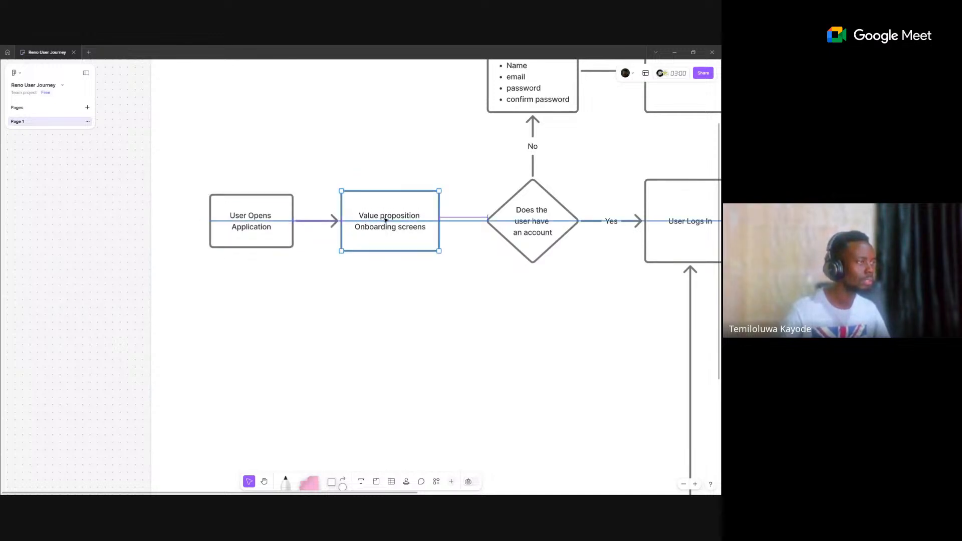
{"action": "left_click_drag", "start_coordinate": [471, 222], "coordinate": [490, 221]}
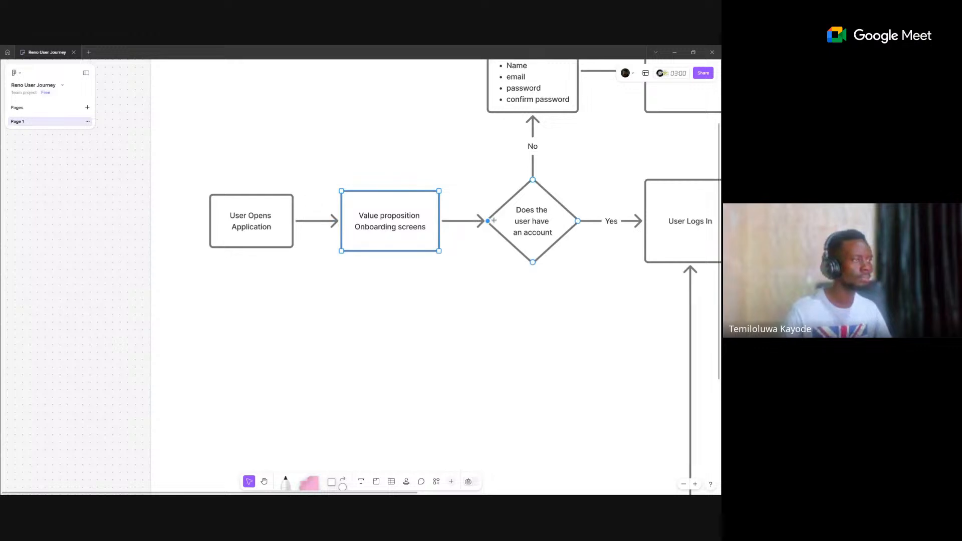
{"action": "left_click", "coordinate": [589, 336]}
{"action": "scroll", "coordinate": [589, 336], "scroll_direction": "down", "scroll_amount": 5}
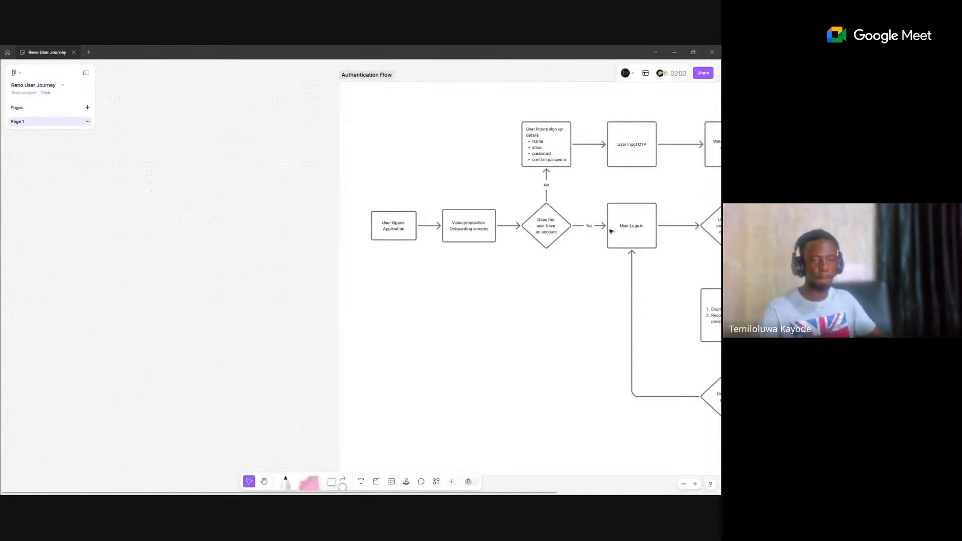
Step: Zoom out and pan to see the whole Authentication Flow section with space below it
{"action": "left_click_drag", "start_coordinate": [397, 283], "coordinate": [230, 283]}
{"action": "scroll", "coordinate": [308, 342], "scroll_direction": "down", "scroll_amount": 3}
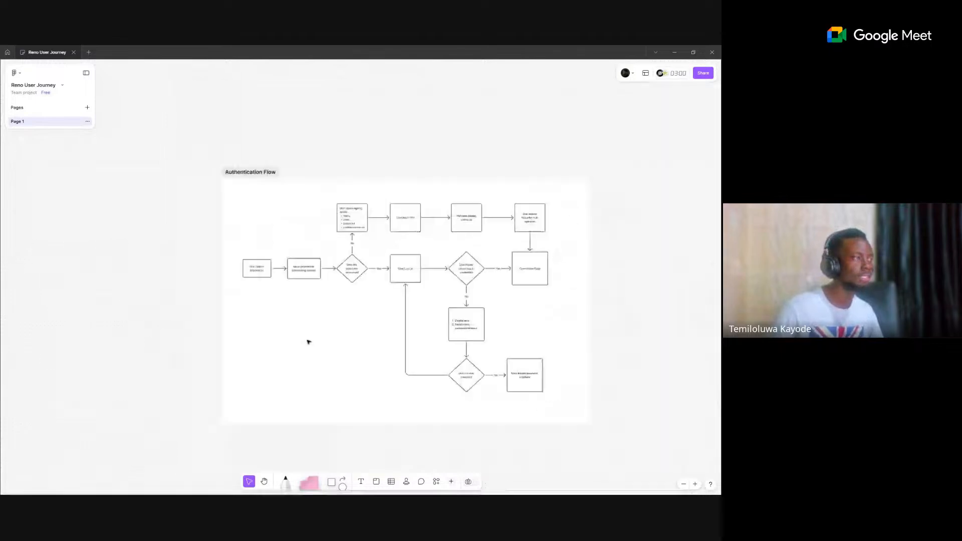
{"action": "scroll", "coordinate": [539, 297], "scroll_direction": "right", "scroll_amount": 2}
{"action": "scroll", "coordinate": [539, 296], "scroll_direction": "down", "scroll_amount": 1}
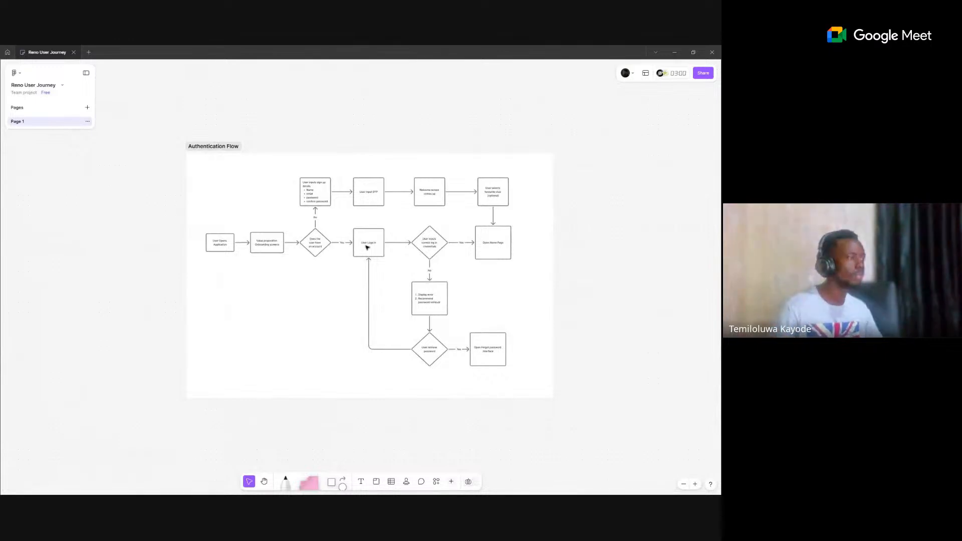
{"action": "scroll", "coordinate": [367, 247], "scroll_direction": "down", "scroll_amount": 4}
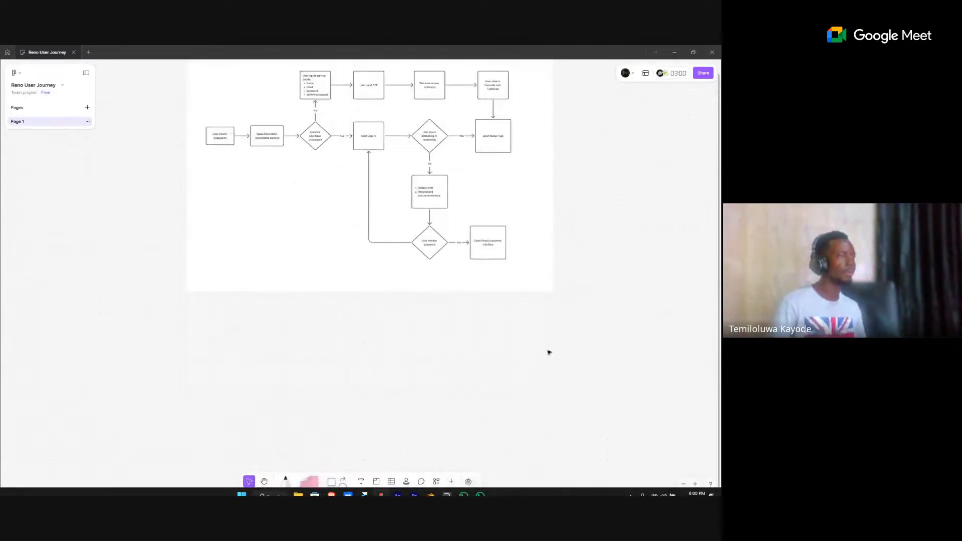
{"action": "scroll", "coordinate": [518, 344], "scroll_direction": "down", "scroll_amount": 4}
{"action": "scroll", "coordinate": [530, 366], "scroll_direction": "up", "scroll_amount": 4}
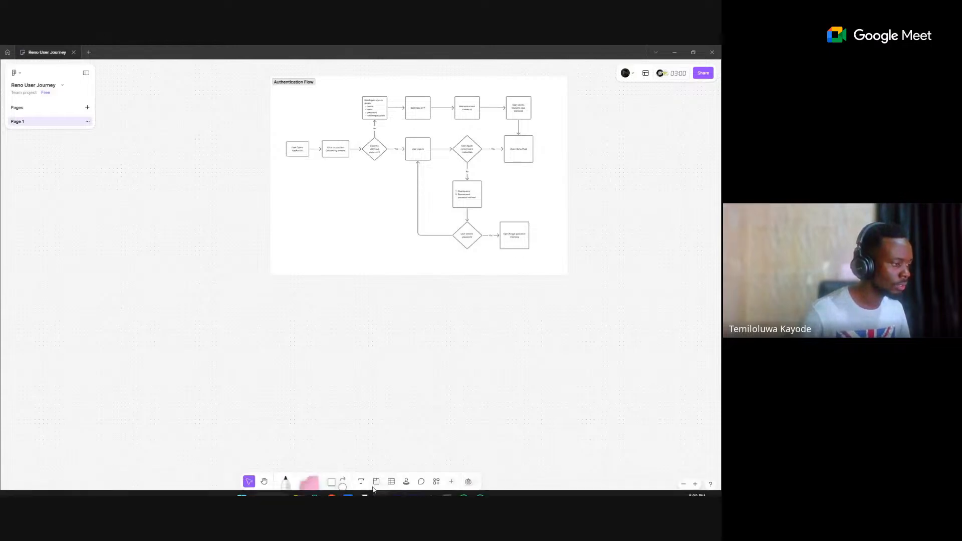
Step: Place a square below the Authentication Flow section and begin editing its label
{"action": "left_click", "coordinate": [376, 482]}
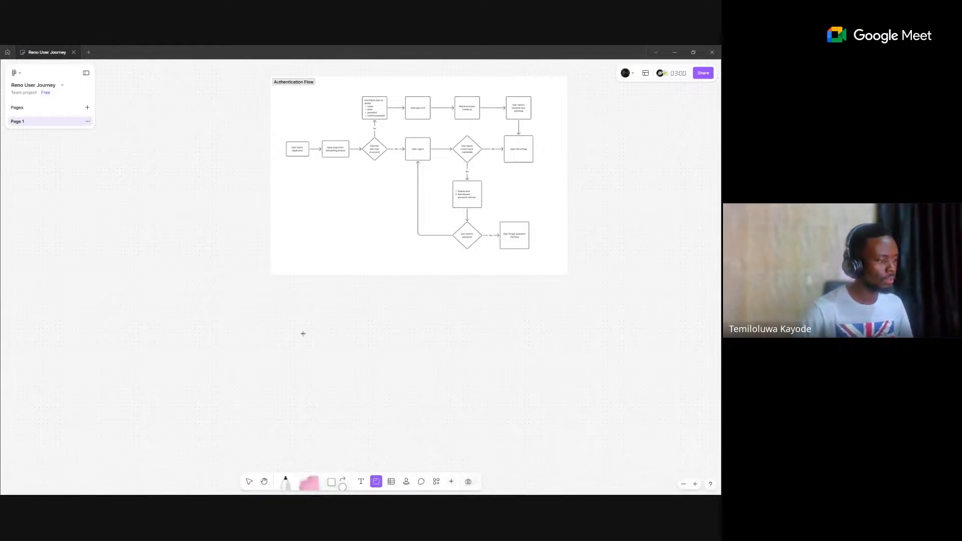
{"action": "left_click", "coordinate": [331, 481]}
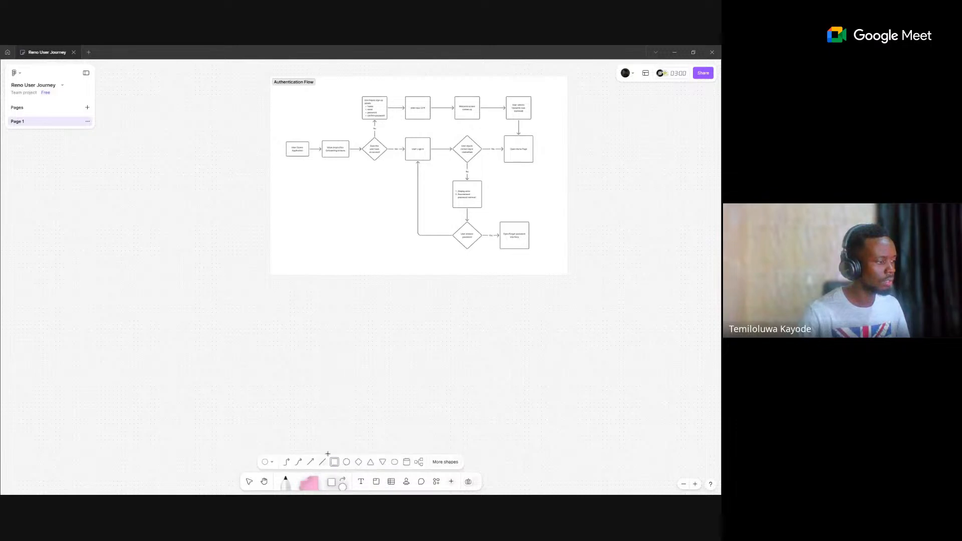
{"action": "left_click", "coordinate": [311, 341]}
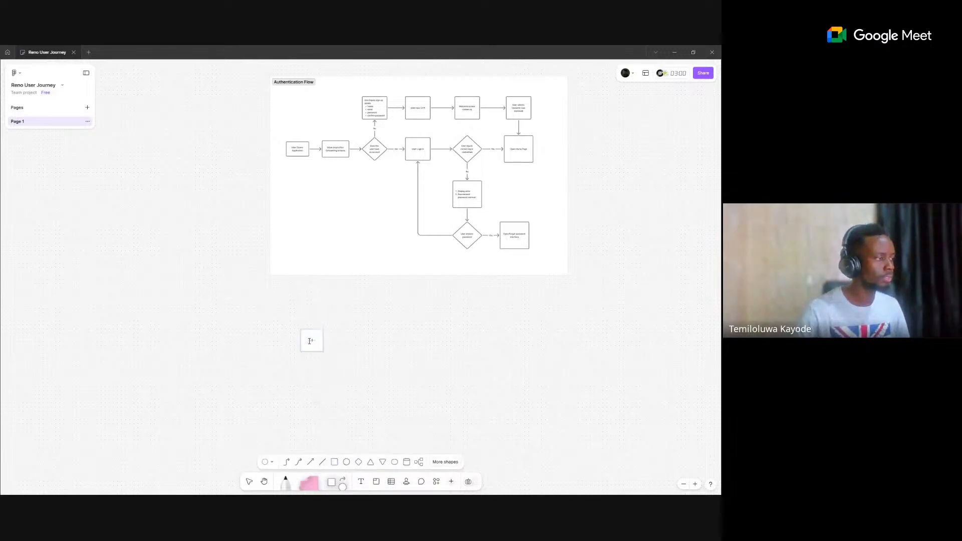
{"action": "scroll", "coordinate": [332, 345], "scroll_direction": "up", "scroll_amount": 5}
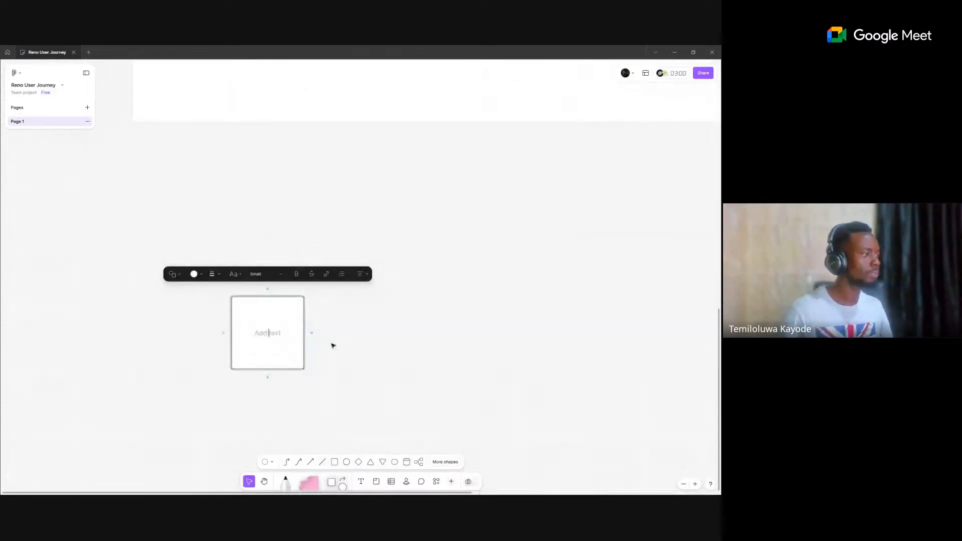
{"action": "scroll", "coordinate": [334, 356], "scroll_direction": "down", "scroll_amount": 5}
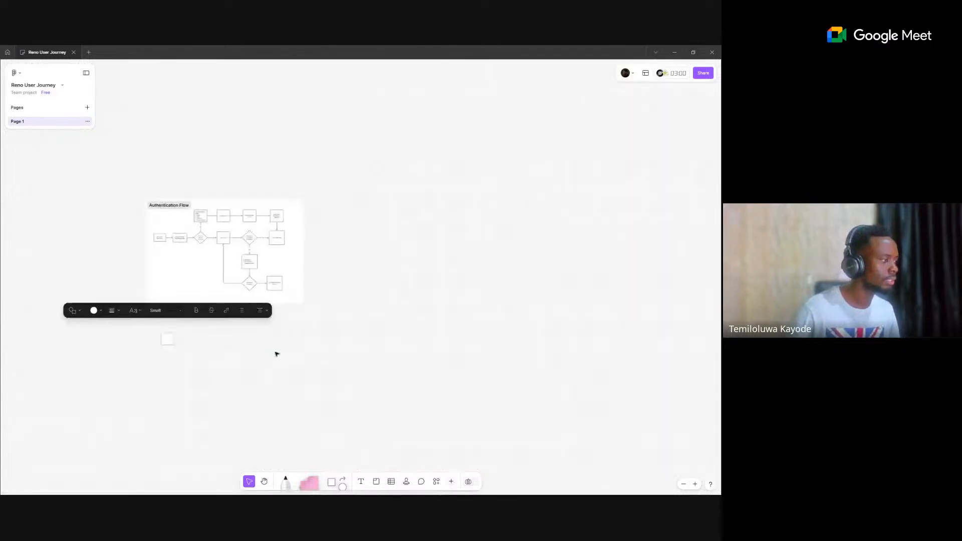
{"action": "scroll", "coordinate": [164, 354], "scroll_direction": "up", "scroll_amount": 5}
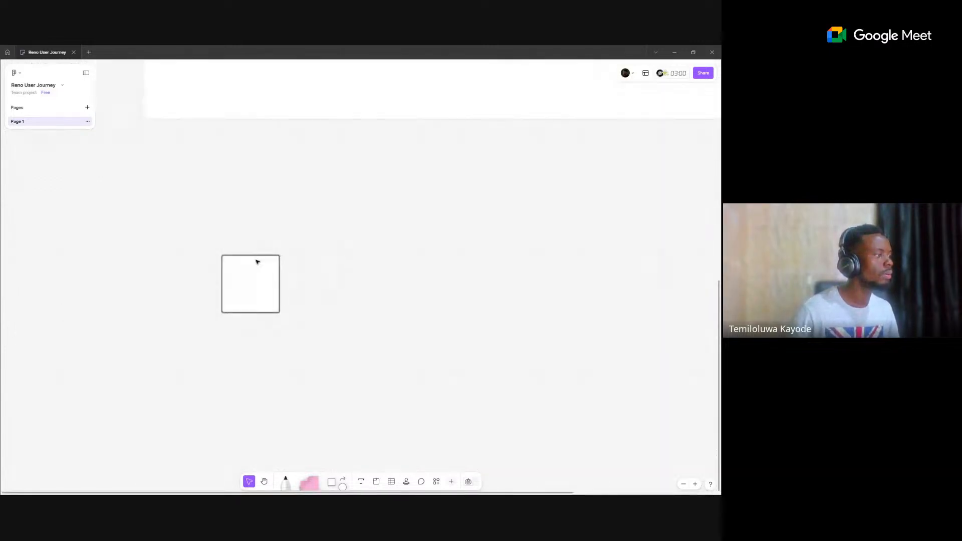
{"action": "double_click", "coordinate": [256, 280]}
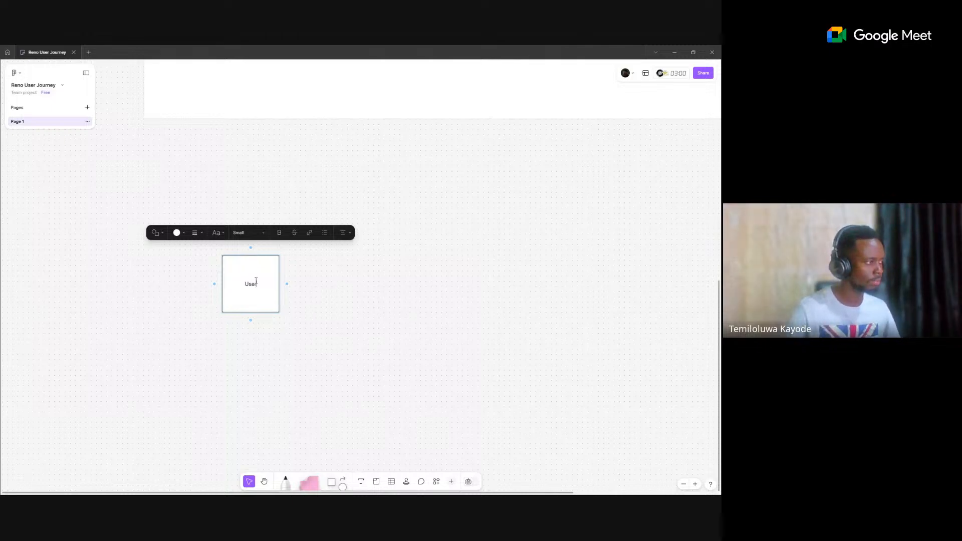
Step: Replace the sticky note's Users label with the heading 'Home Screen'
{"action": "scroll", "coordinate": [256, 281], "scroll_direction": "up", "scroll_amount": 3}
{"action": "type", "text": "s "}
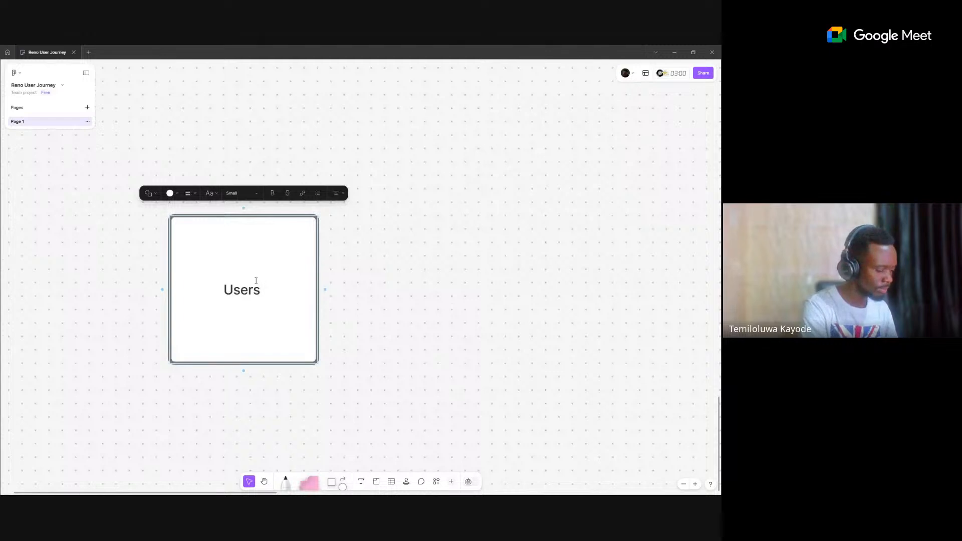
{"action": "type", "text": "opens"}
{"action": "key", "text": "BackSpace"}
{"action": "key", "text": "BackSpace"}
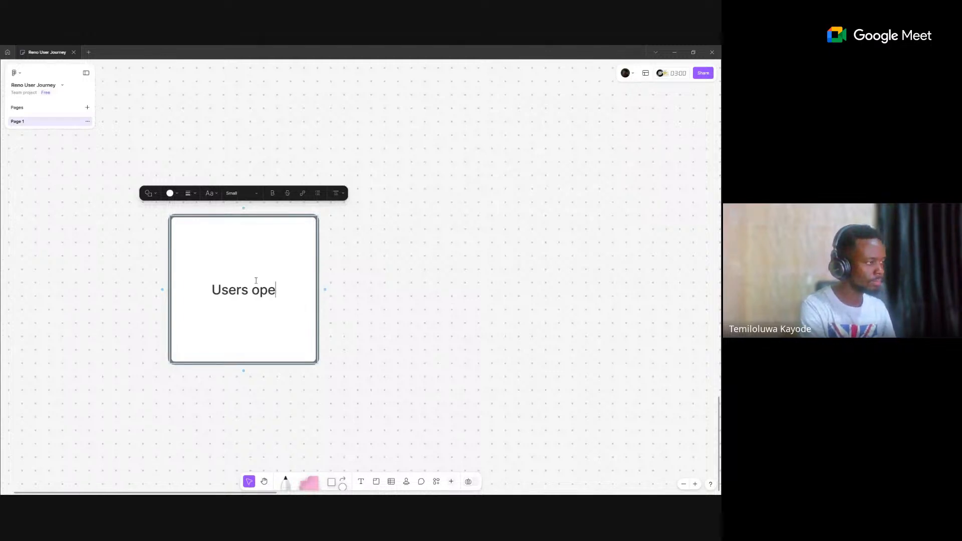
{"action": "key", "text": "BackSpace"}
{"action": "key", "text": "BackSpace"}
{"action": "key", "text": "BackSpace"}
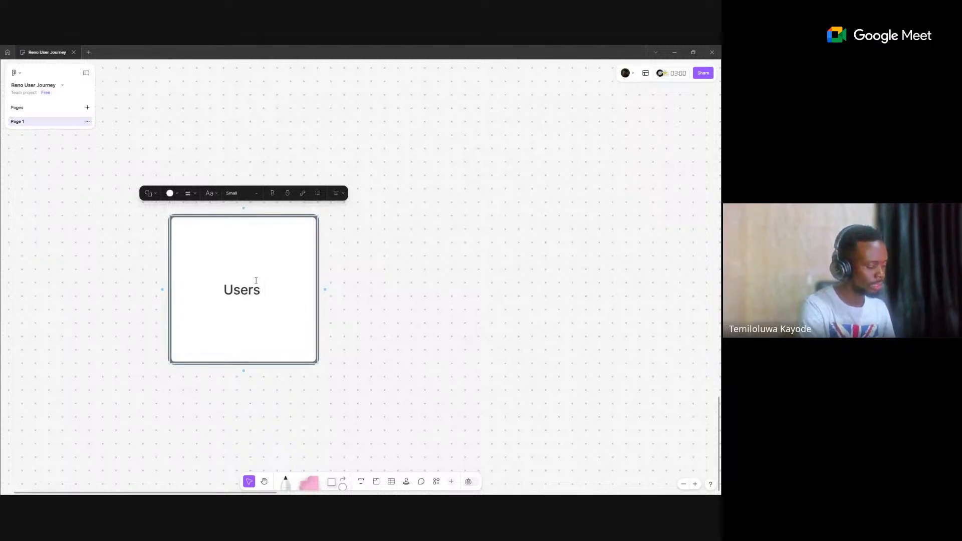
{"action": "type", "text": "see"}
{"action": "key", "text": "BackSpace"}
{"action": "key", "text": "BackSpace"}
{"action": "key", "text": "BackSpace"}
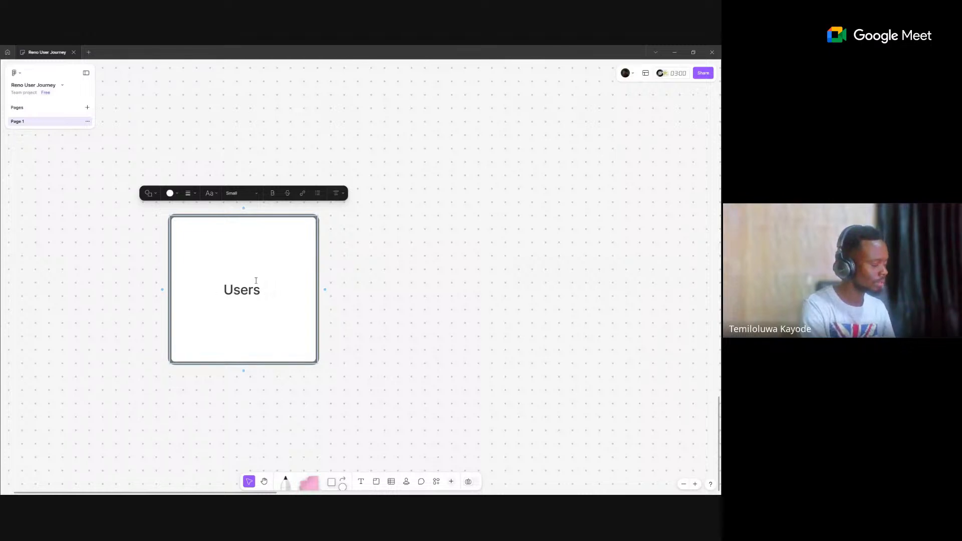
{"action": "key", "text": "ctrl+a"}
{"action": "type", "text": "Jer"}
{"action": "key", "text": "BackSpace"}
{"action": "key", "text": "BackSpace"}
{"action": "key", "text": "BackSpace"}
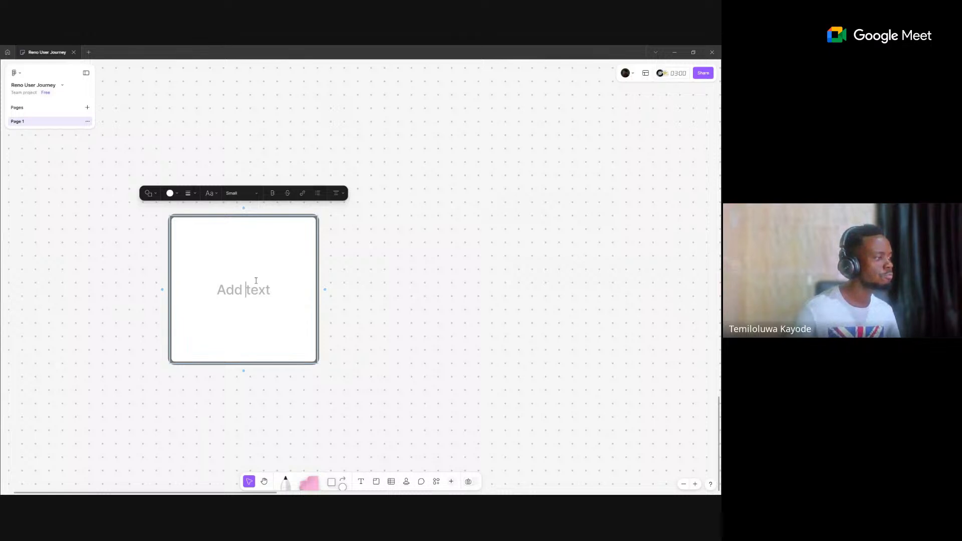
{"action": "type", "text": "Home's"}
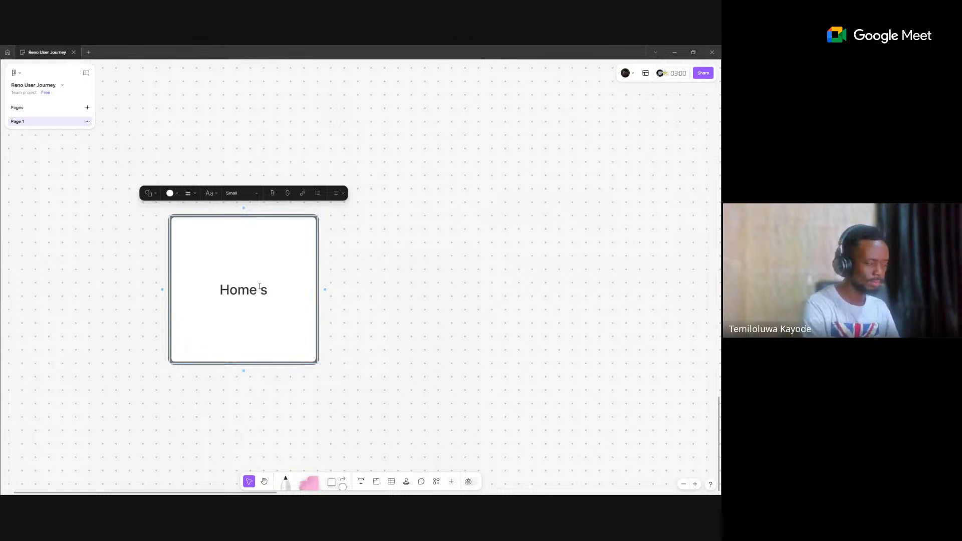
{"action": "key", "text": "BackSpace"}
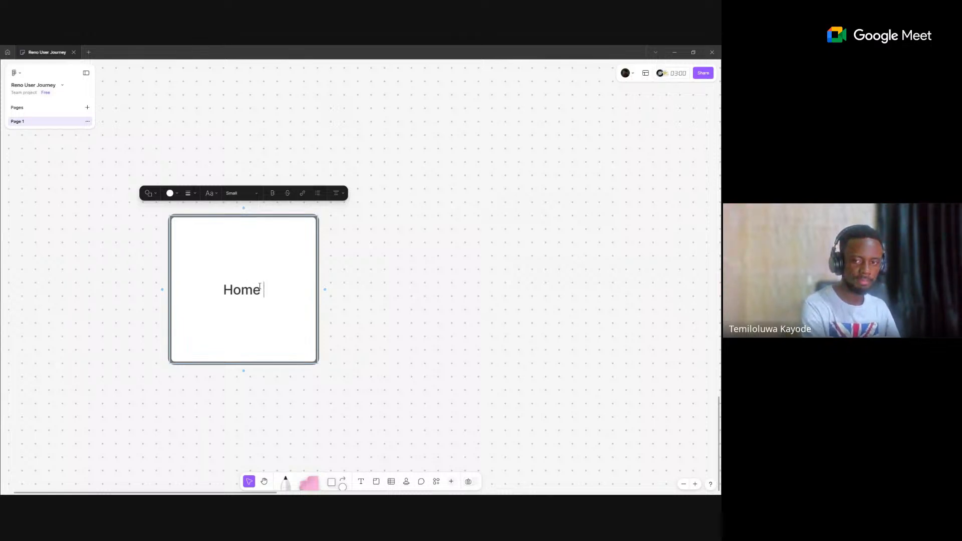
{"action": "type", "text": "Sce"}
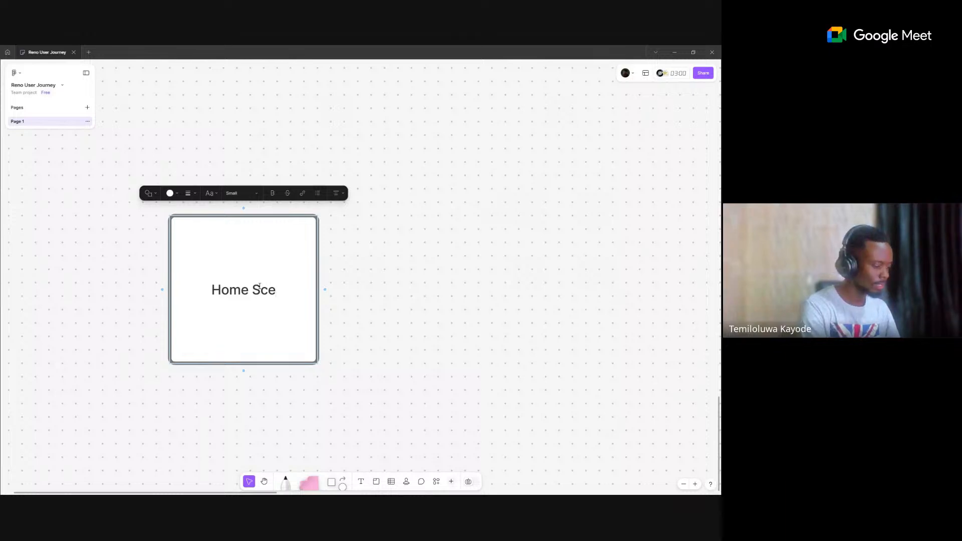
{"action": "key", "text": "BackSpace"}
{"action": "type", "text": "reen"}
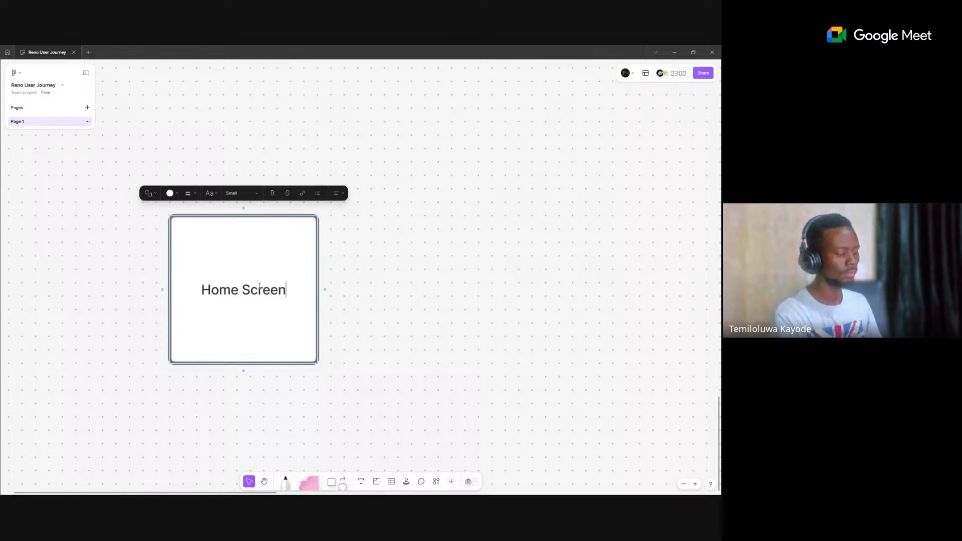
{"action": "key", "text": "Return"}
Step: Draft a numbered line '1. Users see…' under the Home Screen heading
{"action": "type", "text": "1. "}
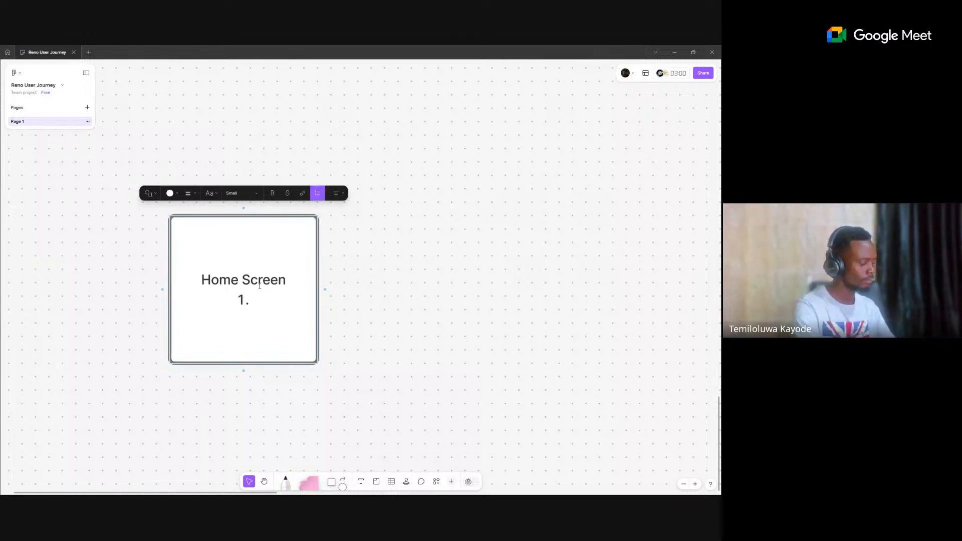
{"action": "type", "text": "Us"}
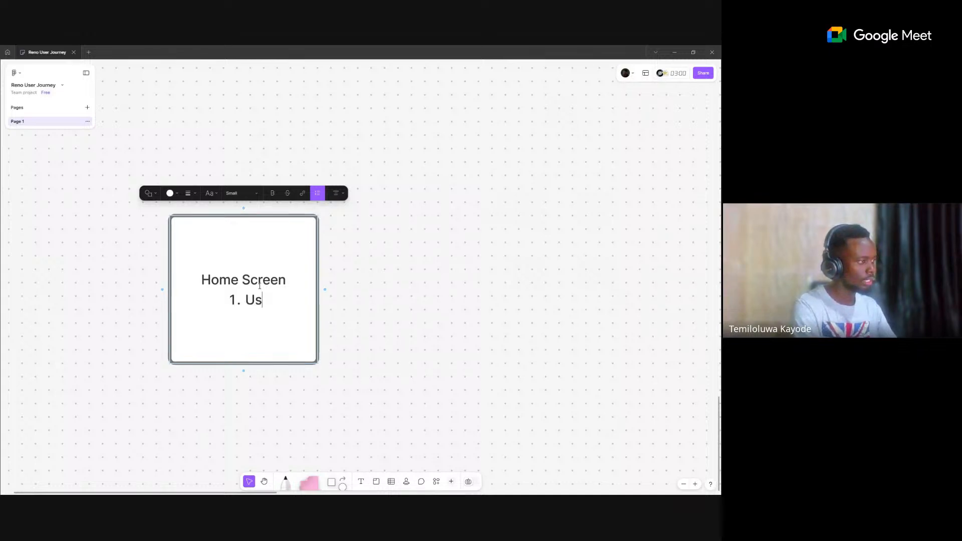
{"action": "type", "text": "ers see popi"}
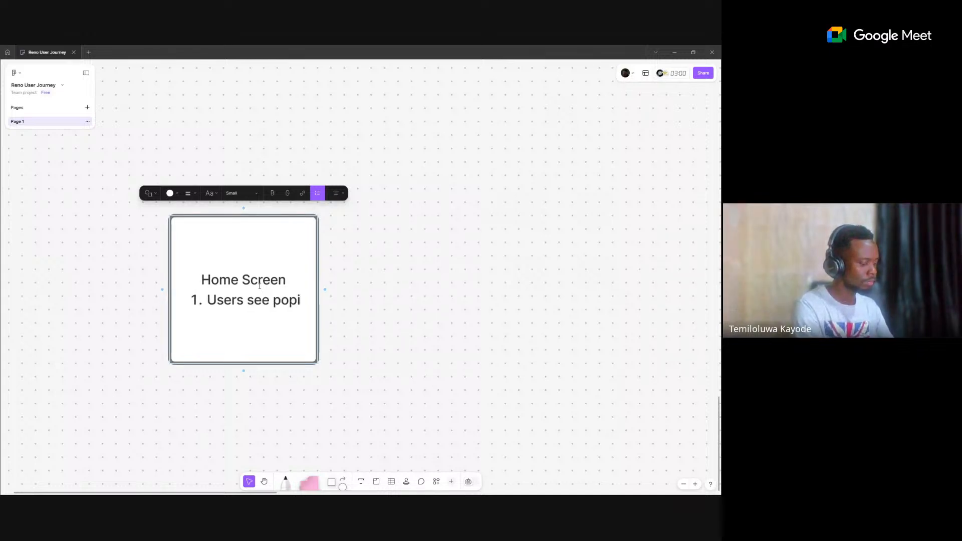
{"action": "key", "text": "BackSpace"}
{"action": "type", "text": "u"}
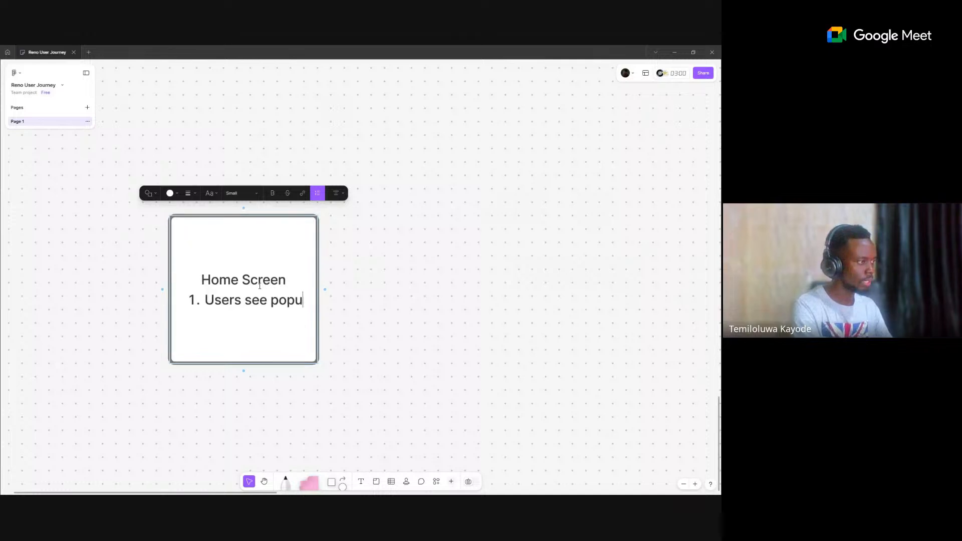
{"action": "type", "text": "pla"}
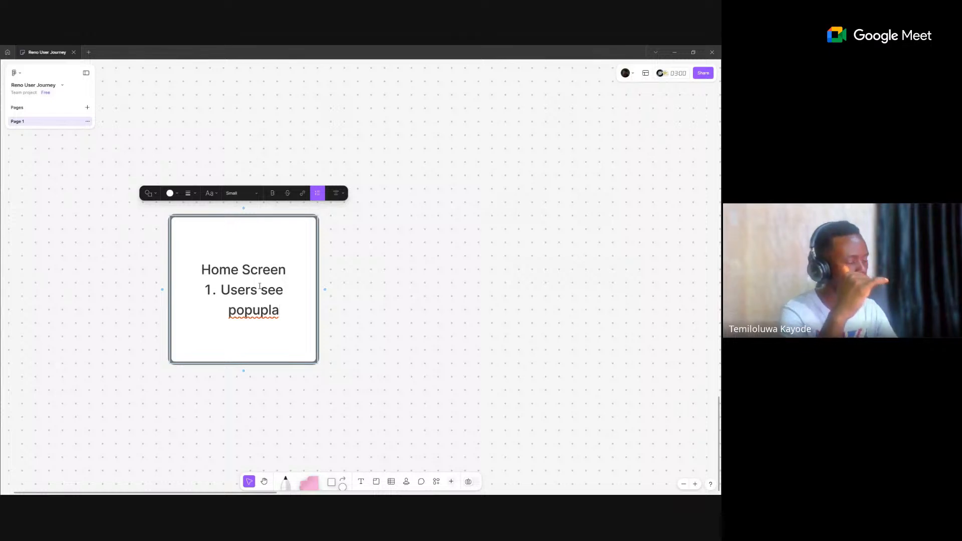
{"action": "key", "text": "BackSpace"}
Step: Clear all the note's text and switch to the Reno App User Story document
{"action": "key", "text": "BackSpace"}
{"action": "key", "text": "BackSpace"}
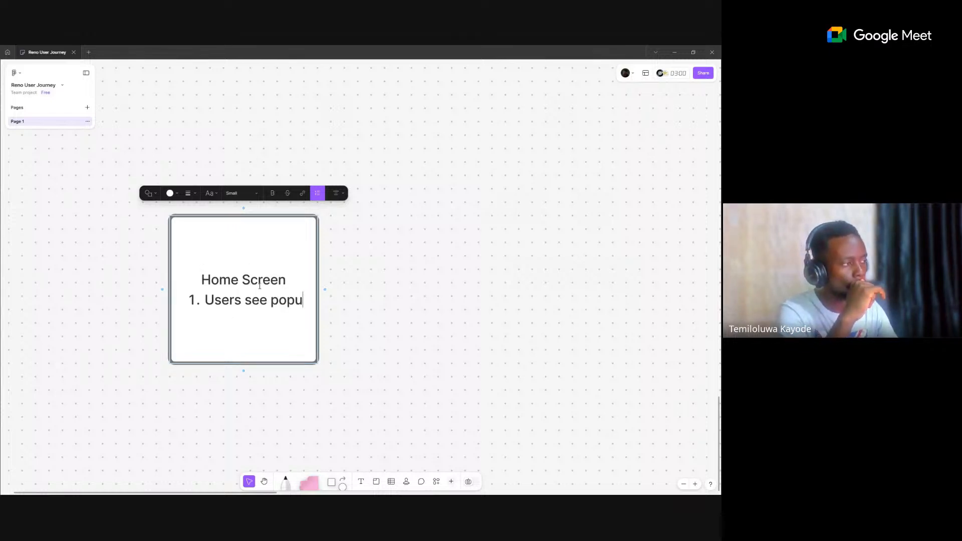
{"action": "key", "text": "ctrl+a"}
{"action": "key", "text": "BackSpace"}
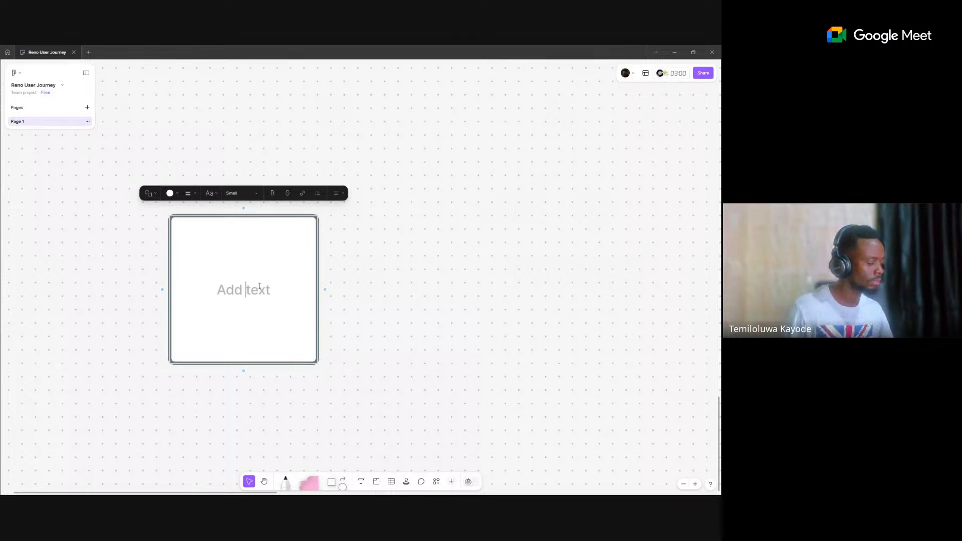
{"action": "key", "text": "alt+Tab"}
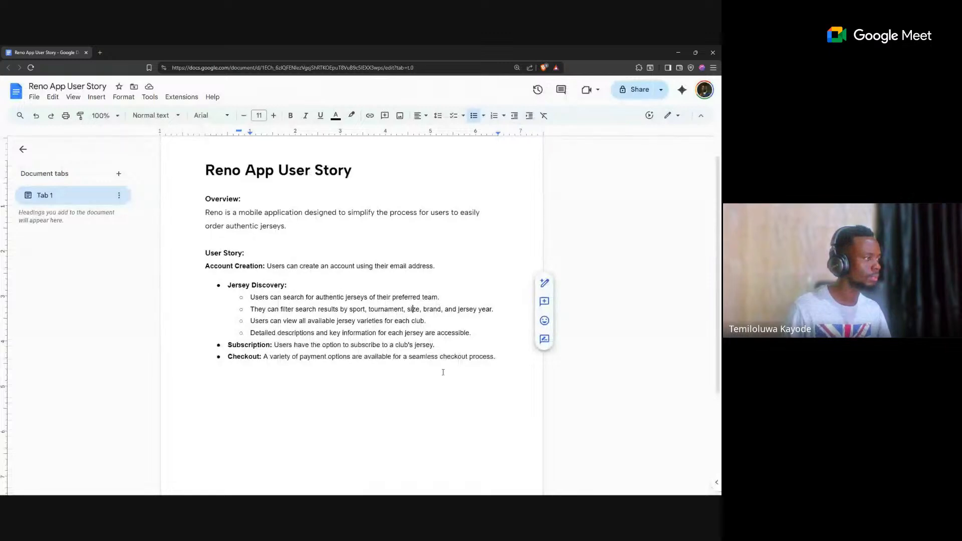
Step: Paste a copy of the Account Creation line below Checkout, relabelled 'Home Screen:'
{"action": "left_click_drag", "start_coordinate": [201, 266], "coordinate": [437, 266]}
{"action": "key", "text": "ctrl+c"}
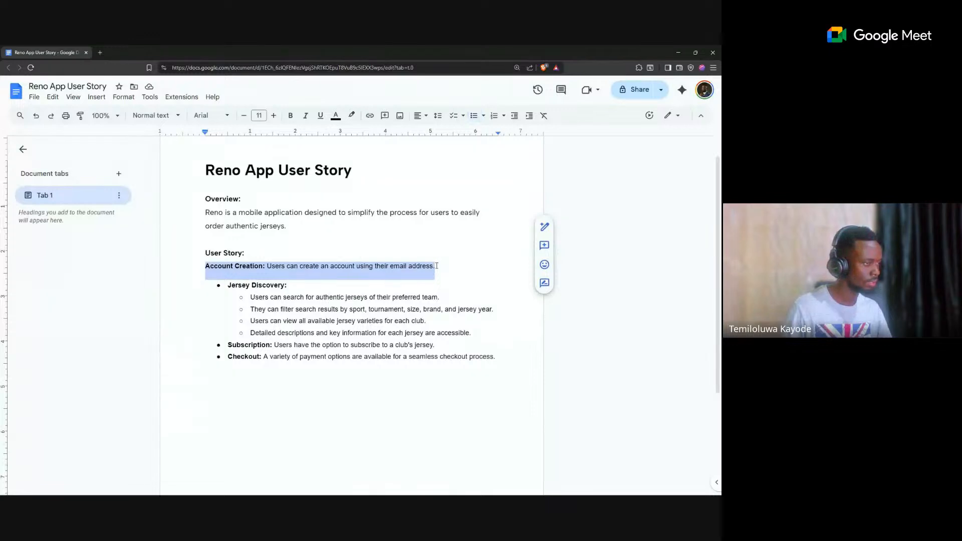
{"action": "left_click", "coordinate": [511, 358]}
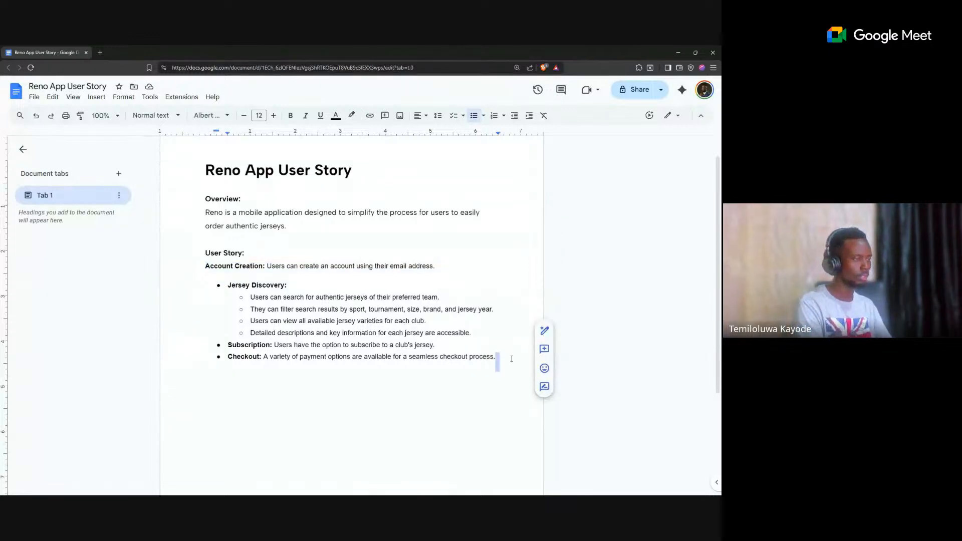
{"action": "key", "text": "Down"}
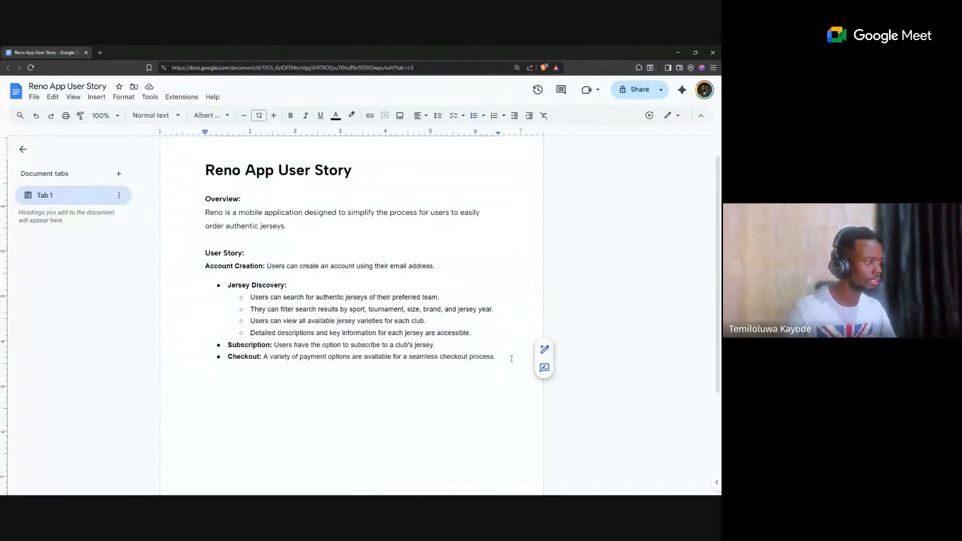
{"action": "key", "text": "ctrl+v"}
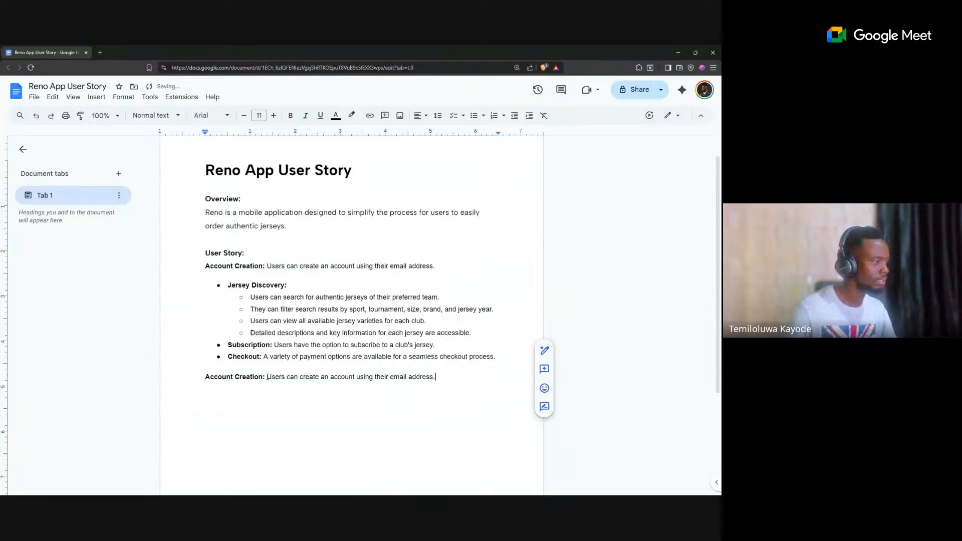
{"action": "scroll", "coordinate": [263, 376], "scroll_direction": "down", "scroll_amount": 2}
{"action": "left_click_drag", "start_coordinate": [262, 265], "coordinate": [199, 264]}
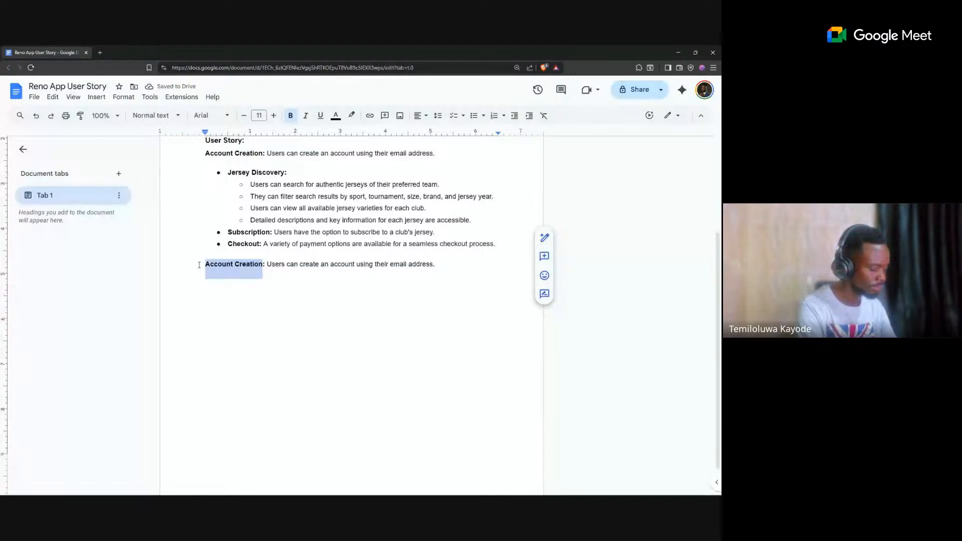
{"action": "type", "text": "Home Scre"}
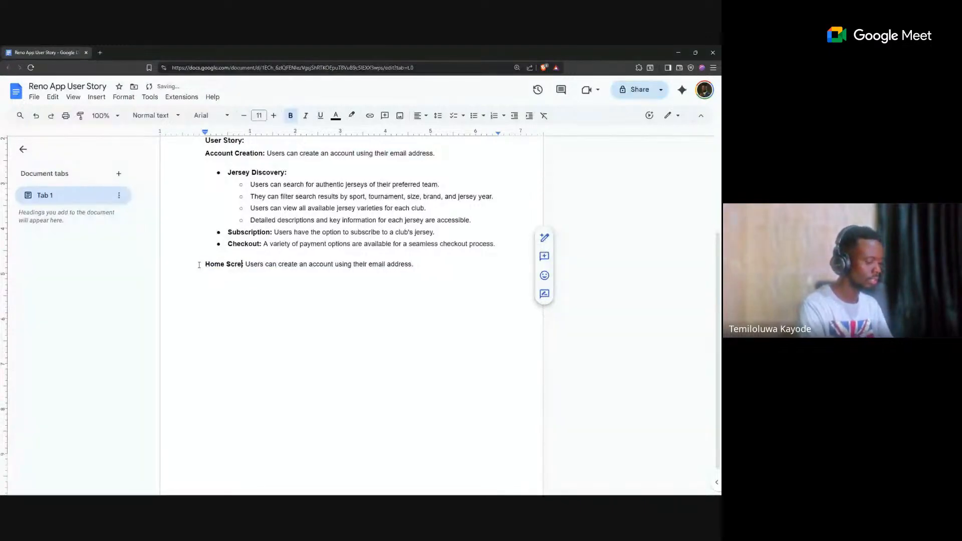
{"action": "type", "text": "en:"}
Step: Reword the new line to 'see jerseys categorised by Sport, Team, Tournament.'
{"action": "key", "text": "ctrl+Right"}
{"action": "key", "text": "ctrl+Right"}
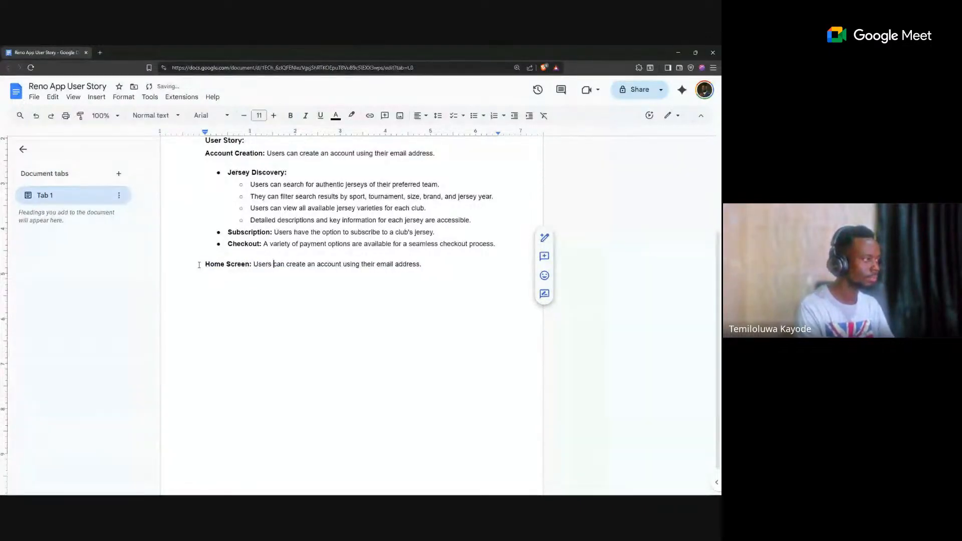
{"action": "key", "text": "ctrl+shift+Right"}
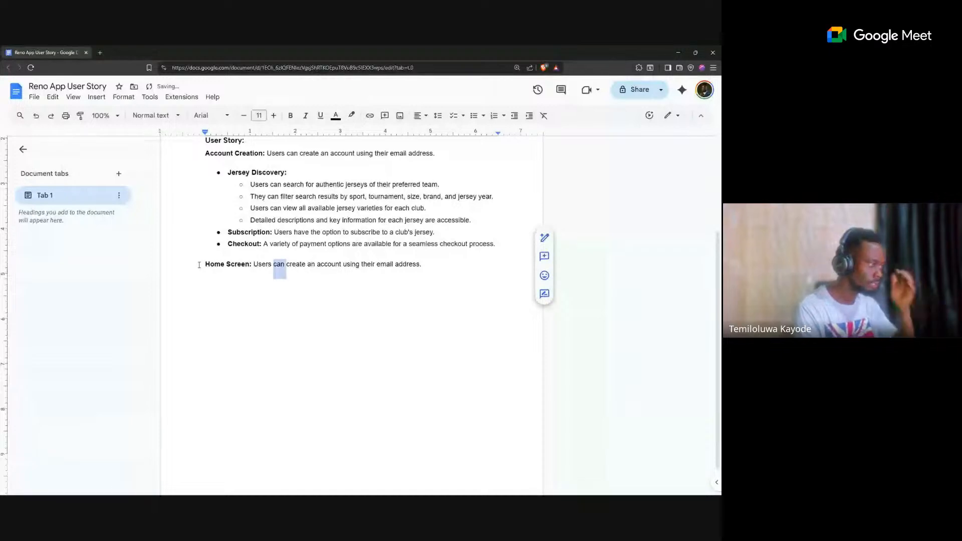
{"action": "key", "text": "Right"}
{"action": "key", "text": "Right"}
{"action": "key", "text": "Right"}
{"action": "key", "text": "Right"}
{"action": "key", "text": "Right"}
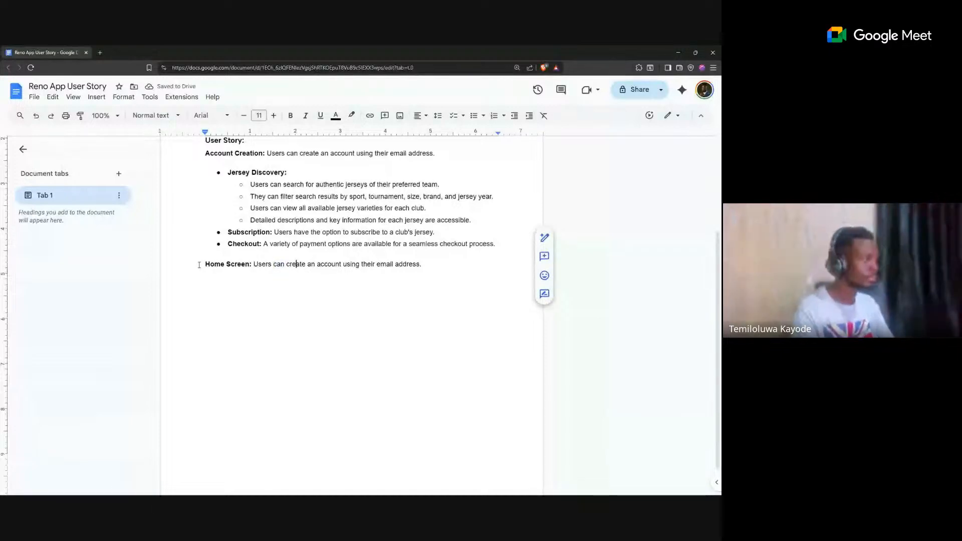
{"action": "key", "text": "ctrl+Left"}
{"action": "key", "text": "ctrl+shift+Right"}
{"action": "key", "text": "ctrl+shift+Right"}
{"action": "key", "text": "ctrl+shift+Right"}
{"action": "key", "text": "ctrl+shift+Right"}
{"action": "key", "text": "ctrl+shift+Right"}
{"action": "key", "text": "ctrl+shift+Right"}
{"action": "key", "text": "ctrl+shift+Right"}
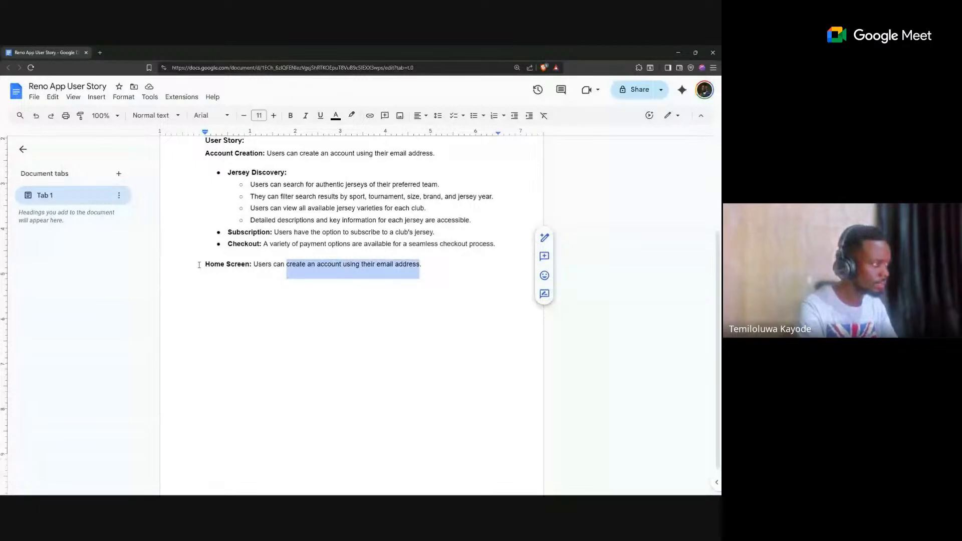
{"action": "type", "text": "see "}
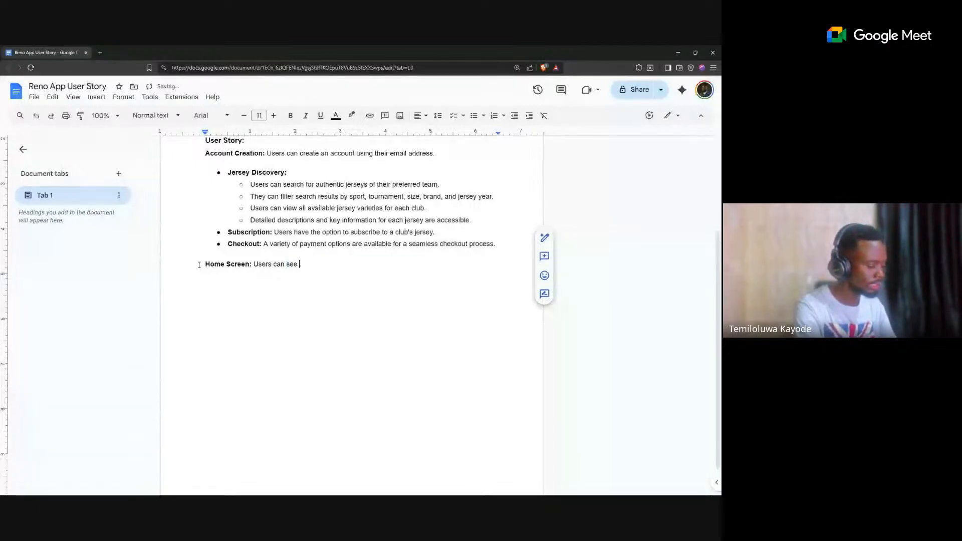
{"action": "type", "text": "jerseys "}
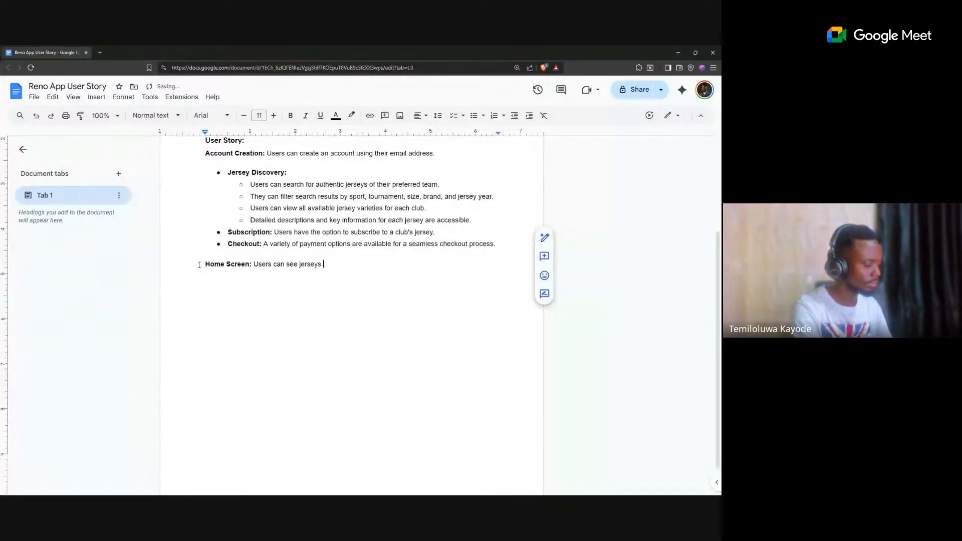
{"action": "type", "text": "cate"}
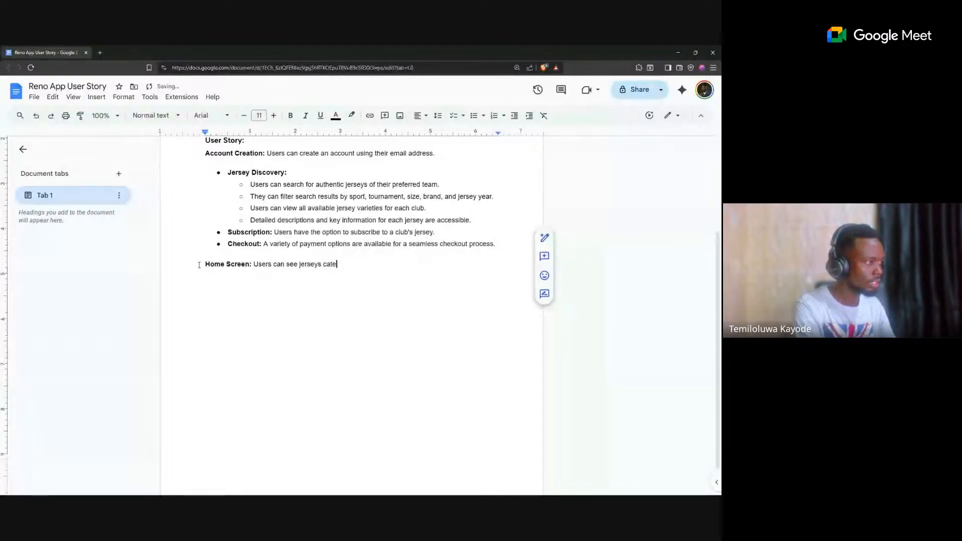
{"action": "type", "text": "gorised"}
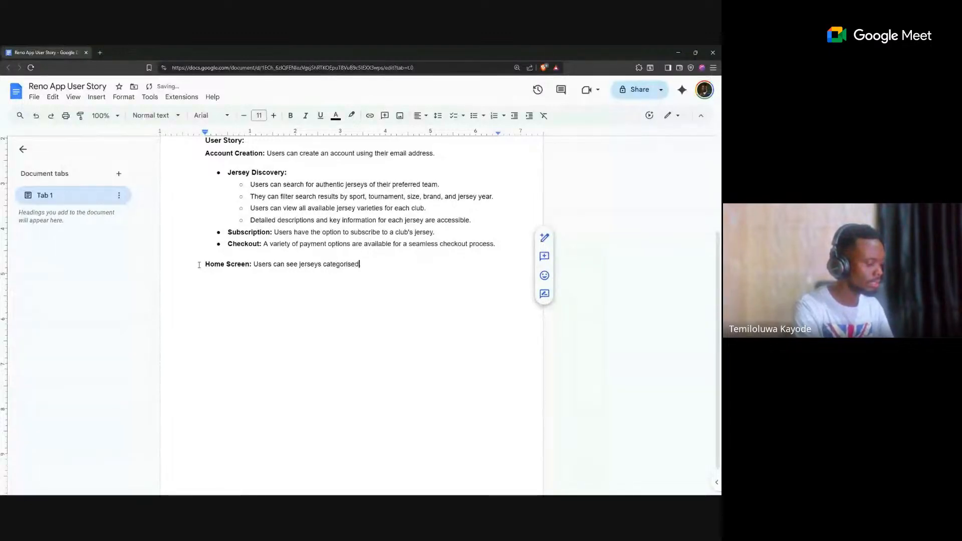
{"action": "type", "text": " by "}
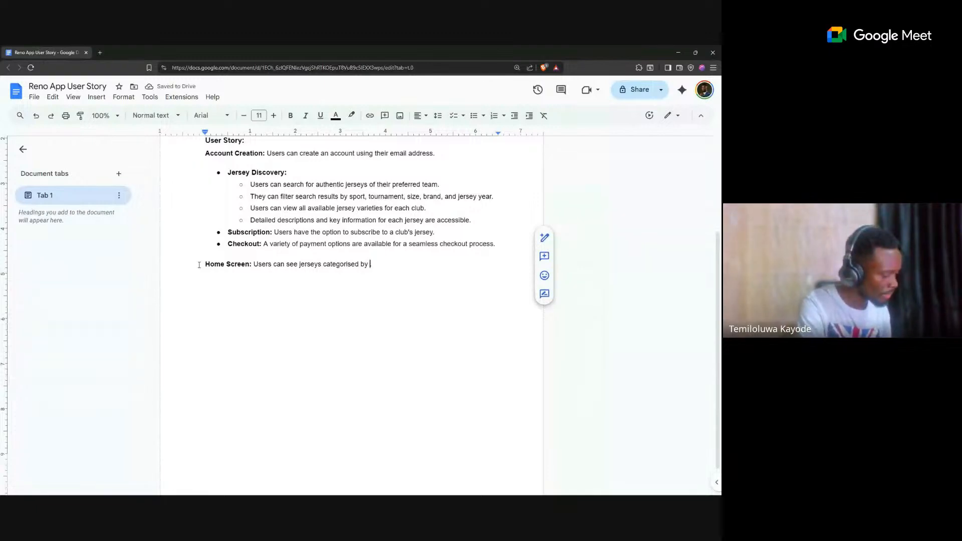
{"action": "type", "text": "team"}
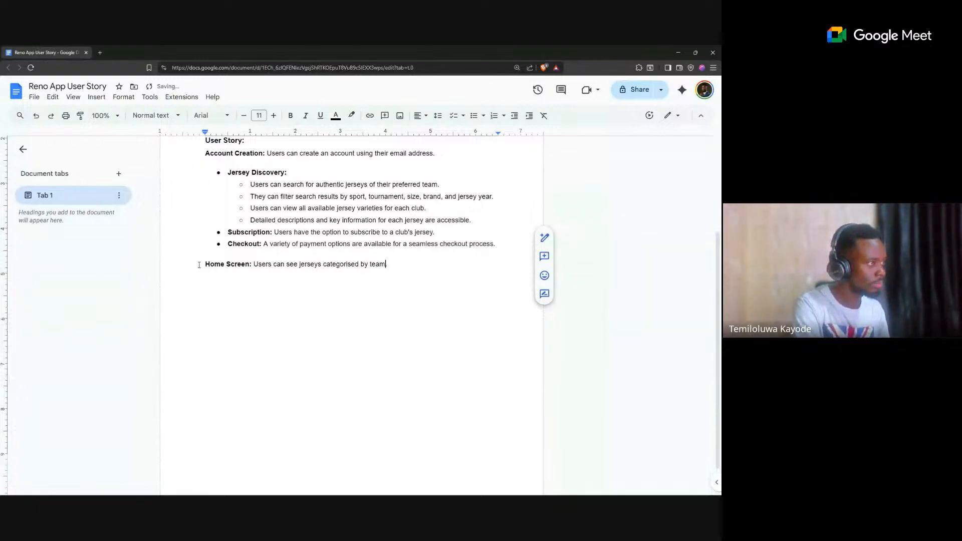
{"action": "type", "text": "."}
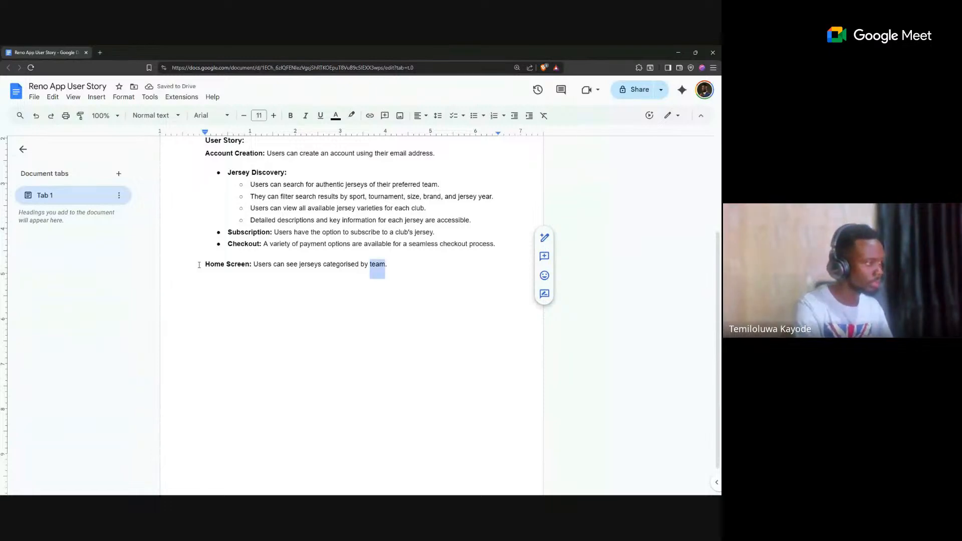
{"action": "type", "text": "Sp"}
{"action": "type", "text": "rt"}
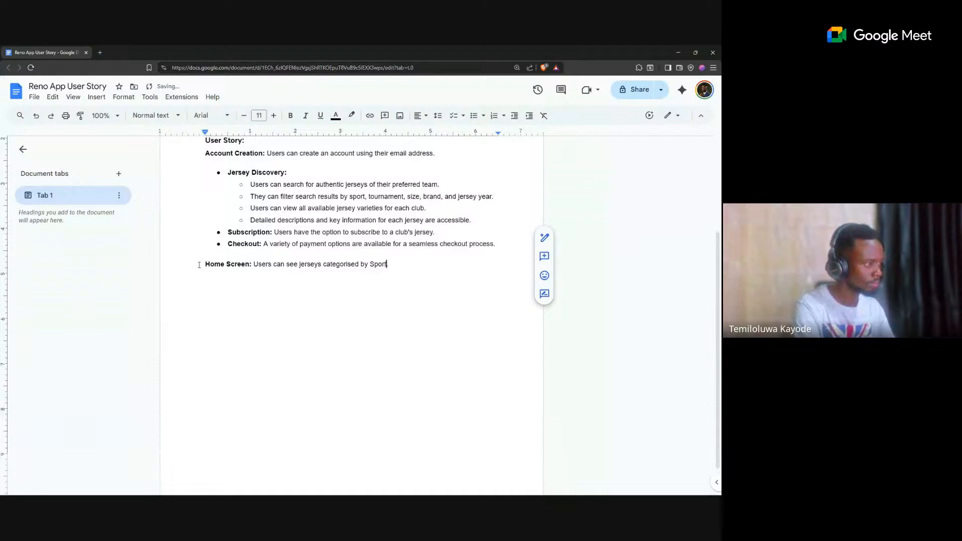
{"action": "type", "text": ", Te"}
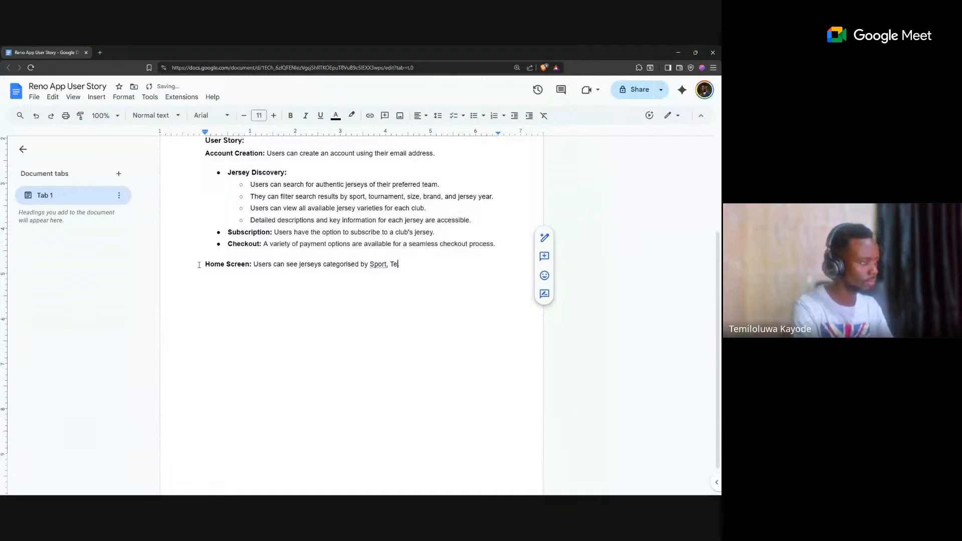
{"action": "type", "text": "am, "}
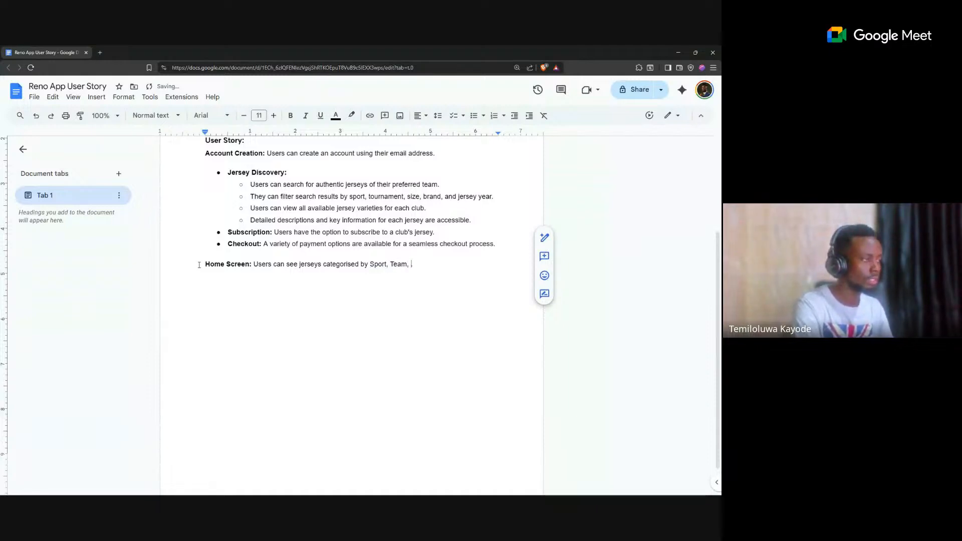
{"action": "type", "text": "."}
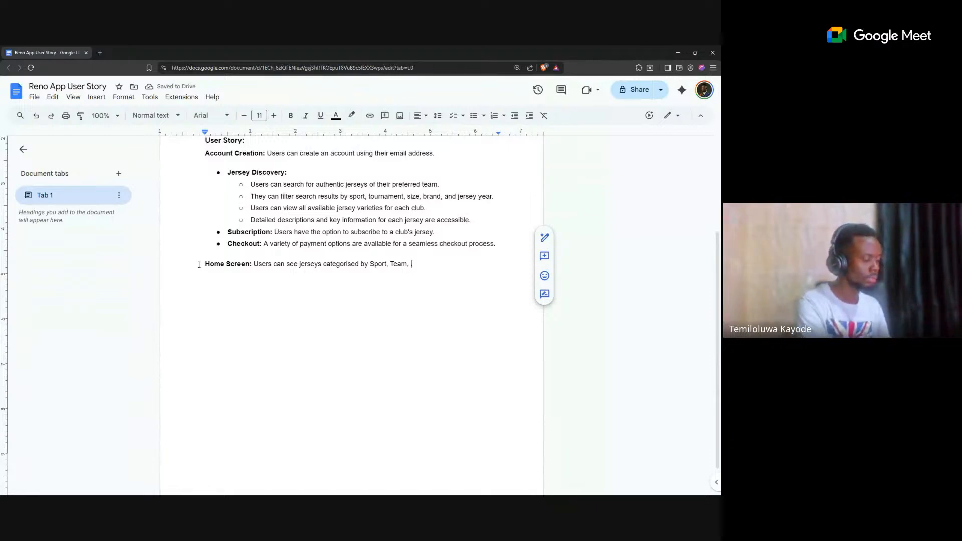
{"action": "type", "text": "Tournam"}
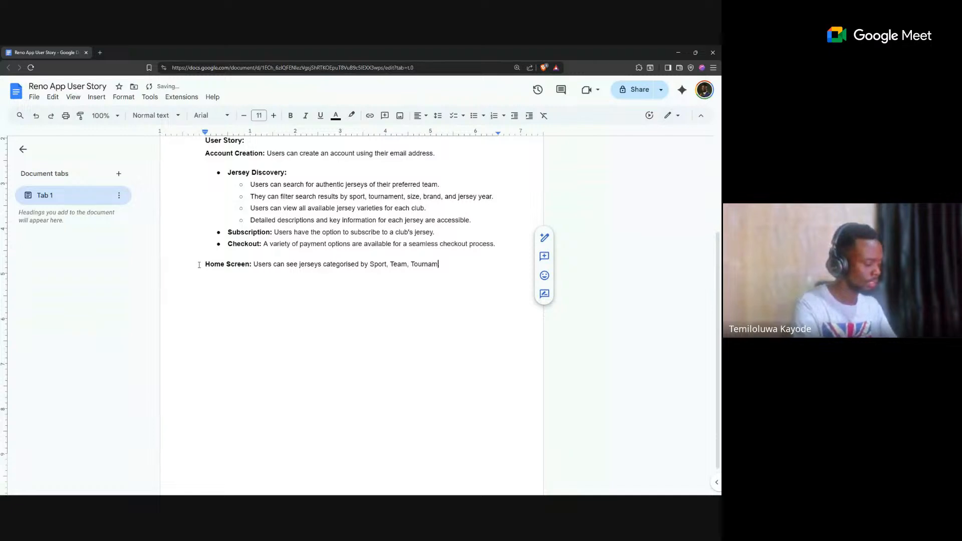
{"action": "type", "text": "ent."}
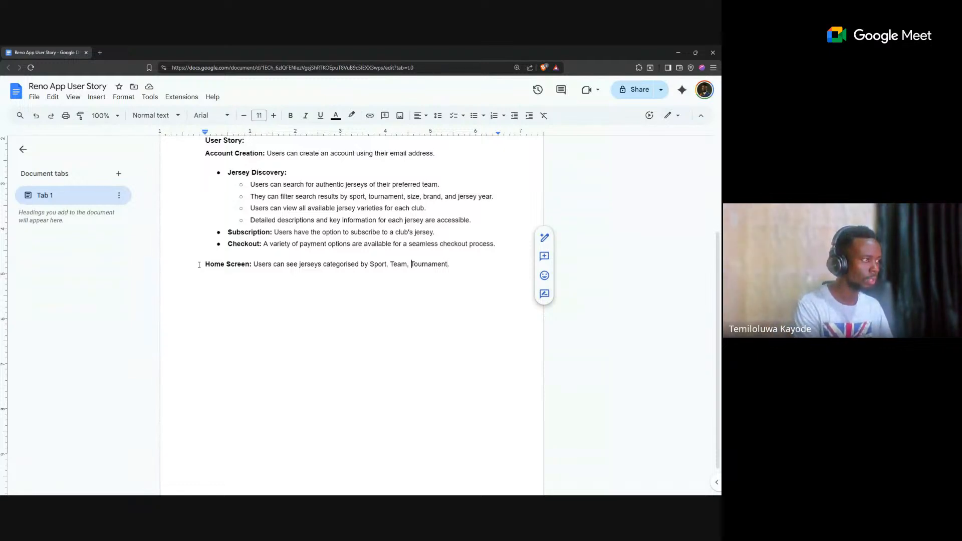
Step: Insert 'popularity,' before Sport in the Home Screen line
{"action": "key", "text": "ctrl+Left"}
{"action": "key", "text": "ctrl+Left"}
{"action": "key", "text": "ctrl+Left"}
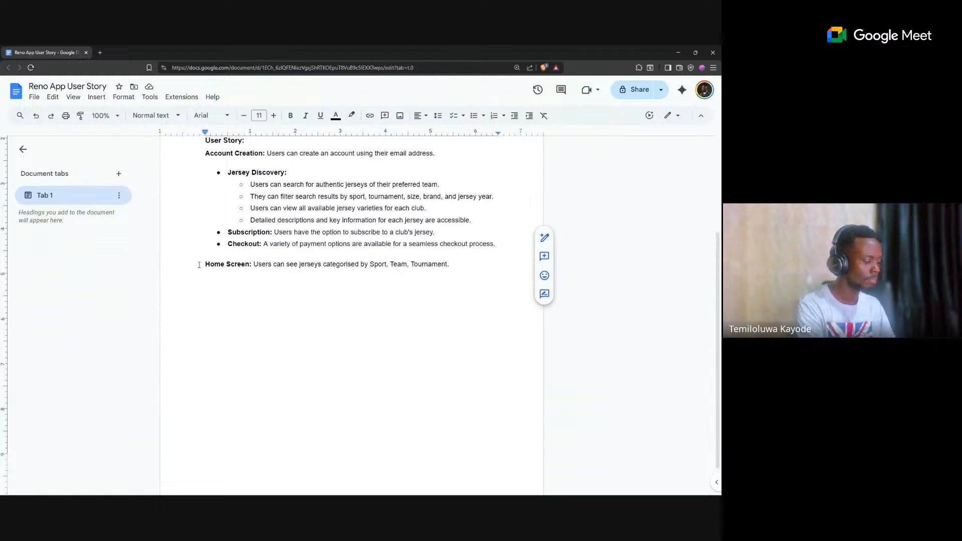
{"action": "type", "text": "popular"}
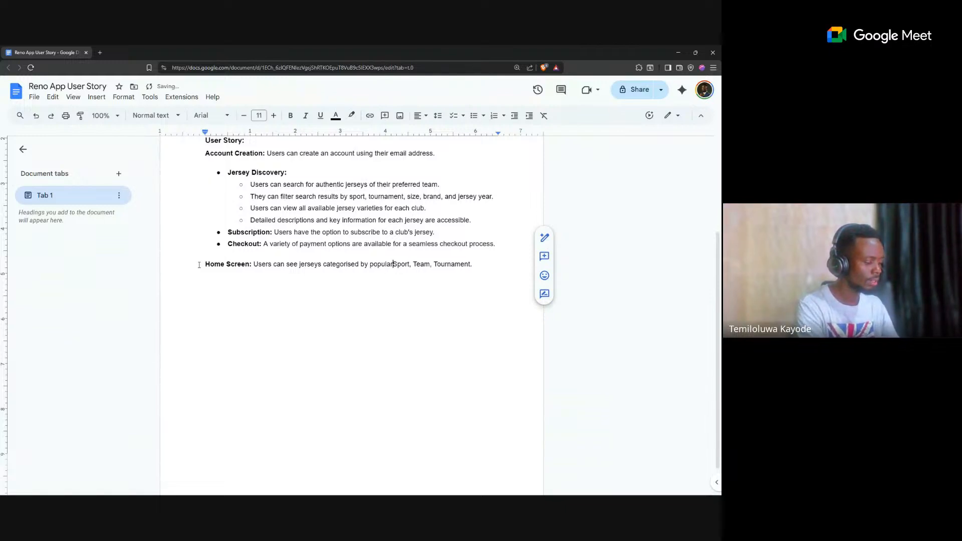
{"action": "type", "text": "ity,"}
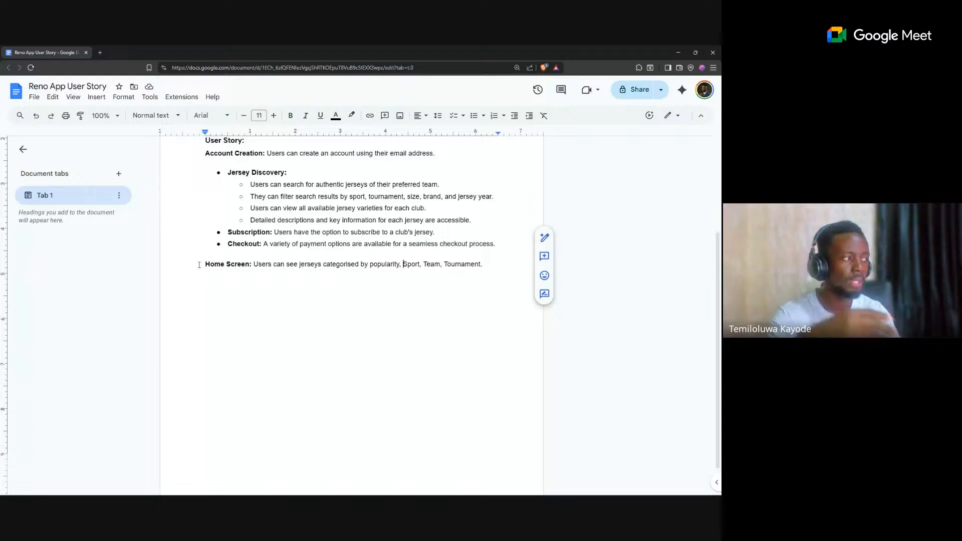
Step: Back in FigJam, type 'users search for jersey' into the empty square
{"action": "left_click", "coordinate": [678, 53]}
{"action": "scroll", "coordinate": [408, 228], "scroll_direction": "down", "scroll_amount": 5}
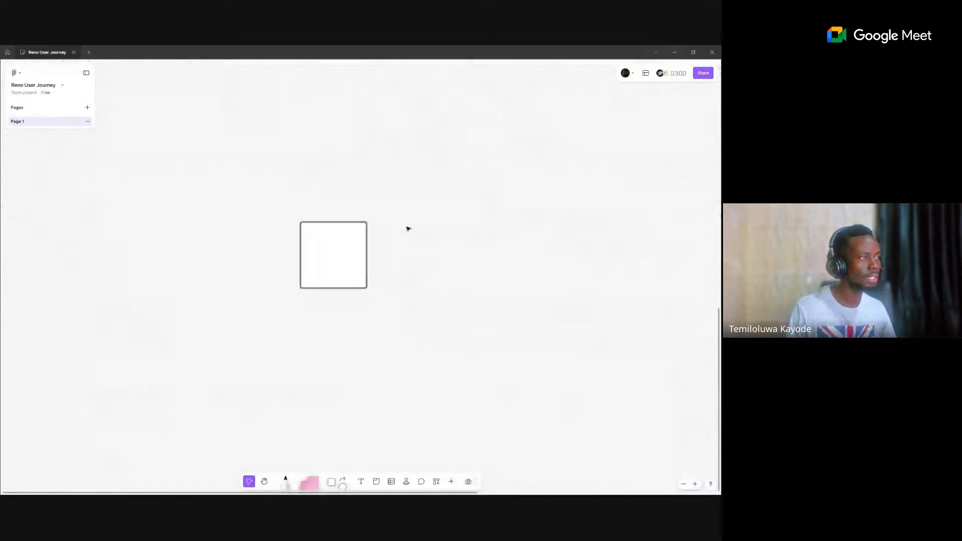
{"action": "scroll", "coordinate": [417, 210], "scroll_direction": "up", "scroll_amount": 3}
{"action": "scroll", "coordinate": [417, 211], "scroll_direction": "right", "scroll_amount": 2}
{"action": "scroll", "coordinate": [289, 378], "scroll_direction": "up", "scroll_amount": 6}
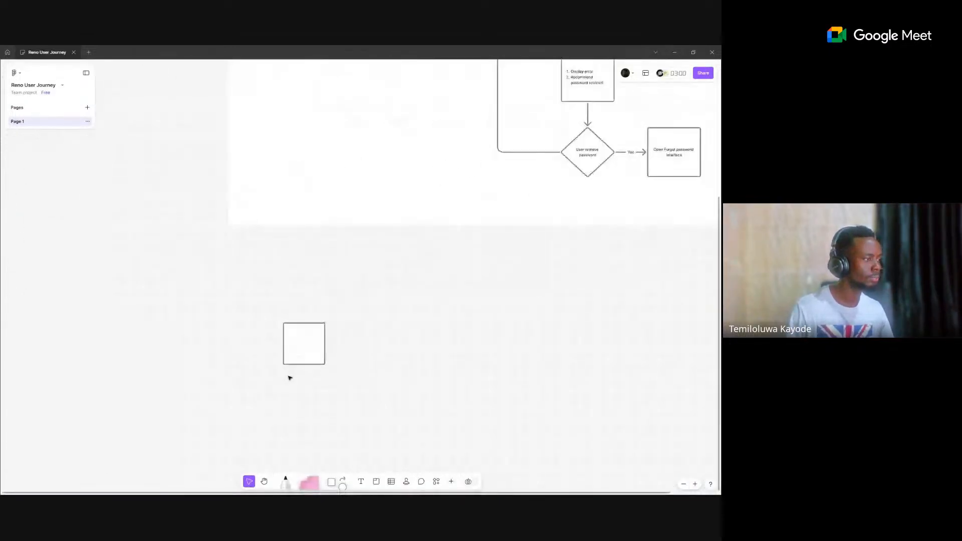
{"action": "left_click", "coordinate": [317, 326]}
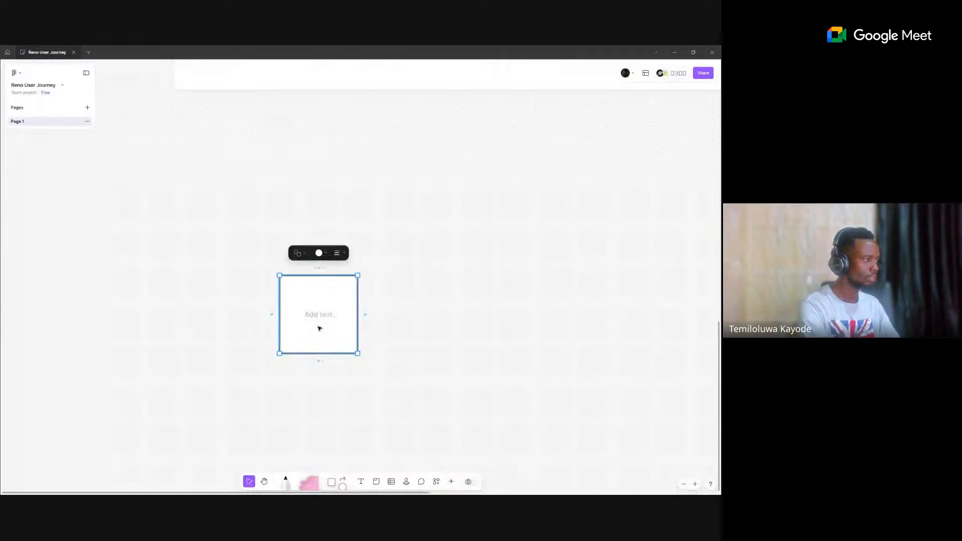
{"action": "double_click", "coordinate": [323, 321]}
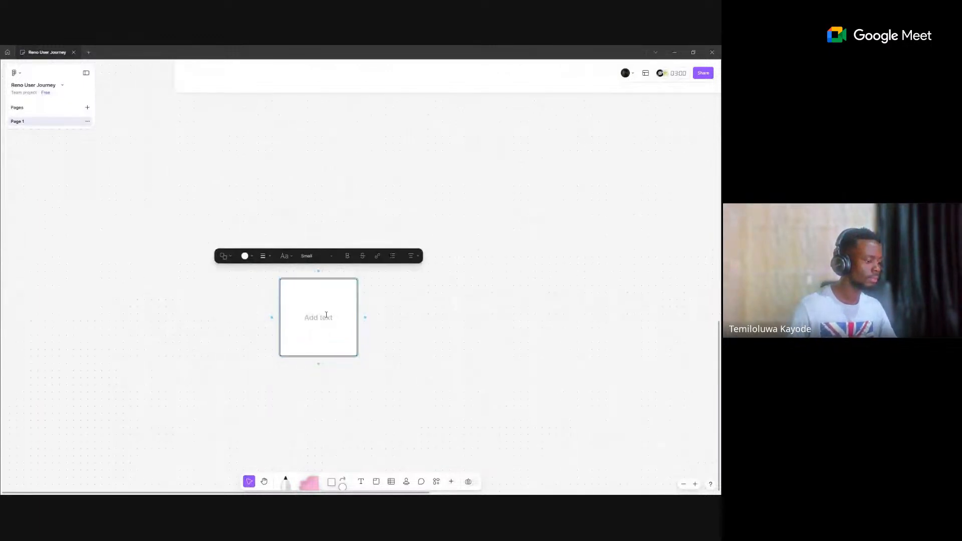
{"action": "type", "text": "users sea"}
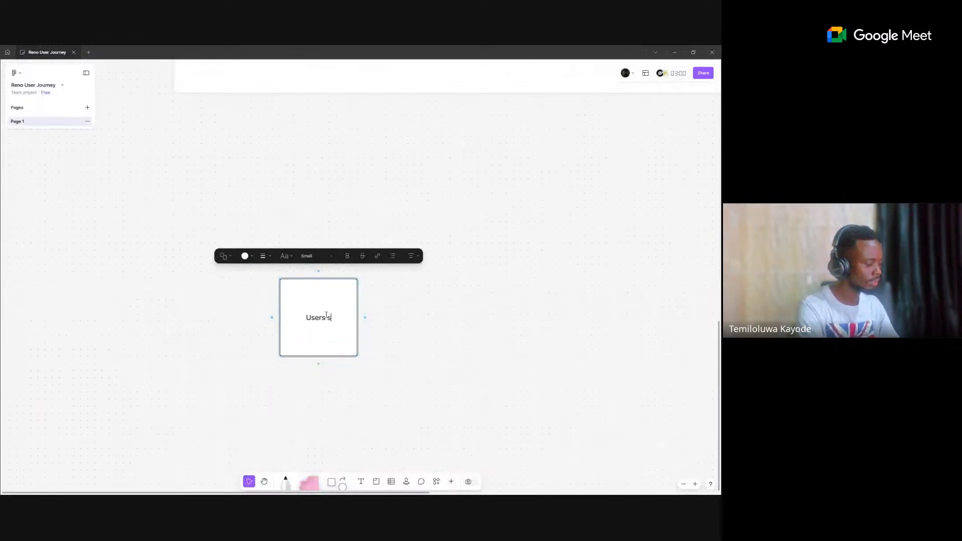
{"action": "type", "text": "rch"}
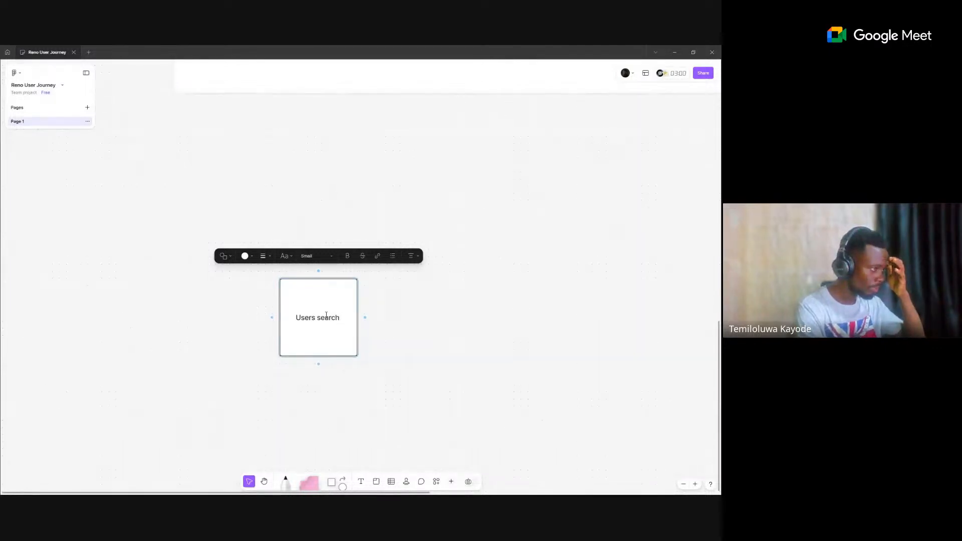
{"action": "type", "text": " for "}
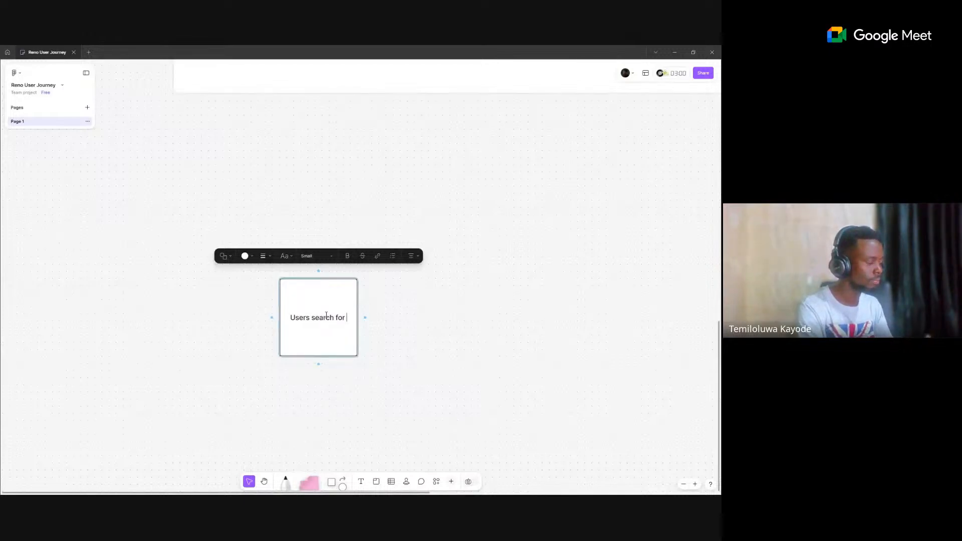
{"action": "type", "text": "jerse"}
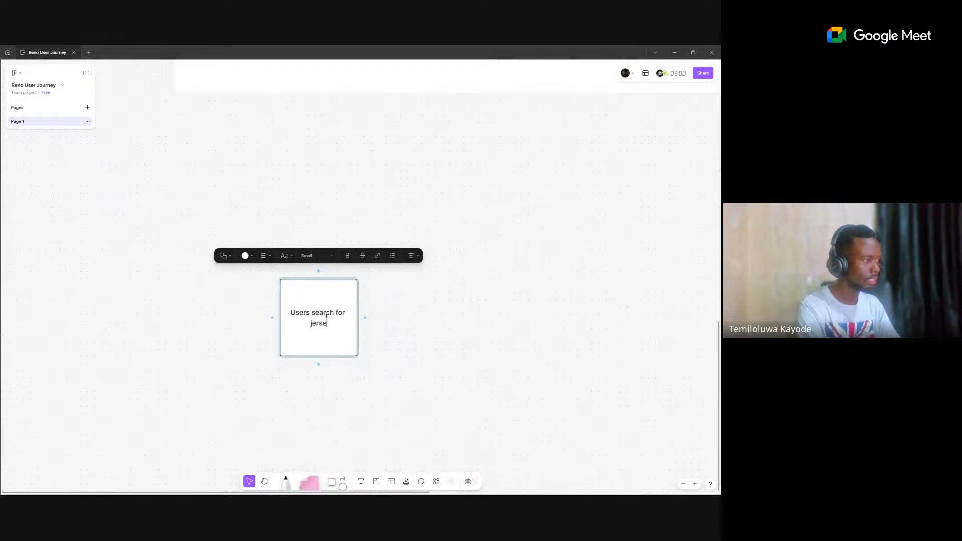
{"action": "type", "text": "y"}
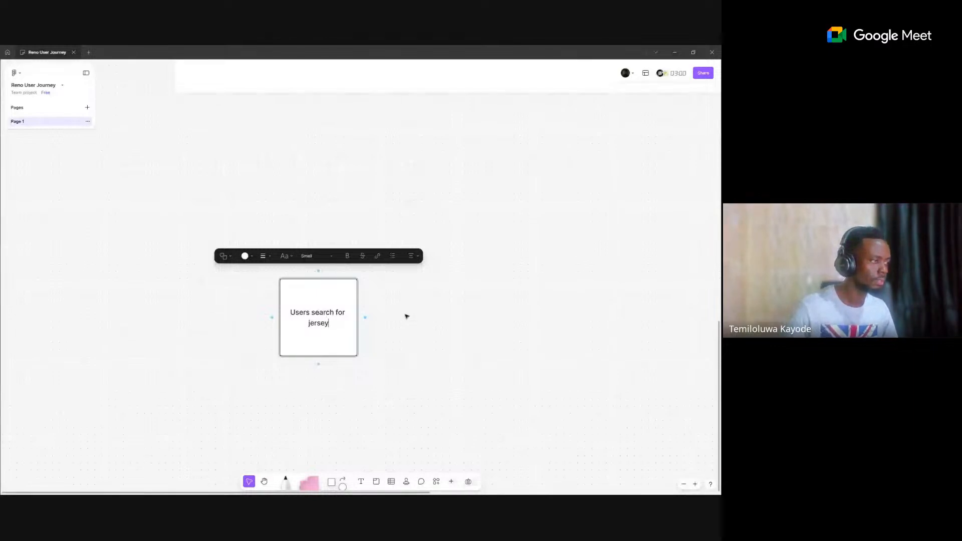
Step: Add a connected box after the search step reading 'User filters results by'
{"action": "left_click", "coordinate": [365, 317]}
{"action": "type", "text": "User "}
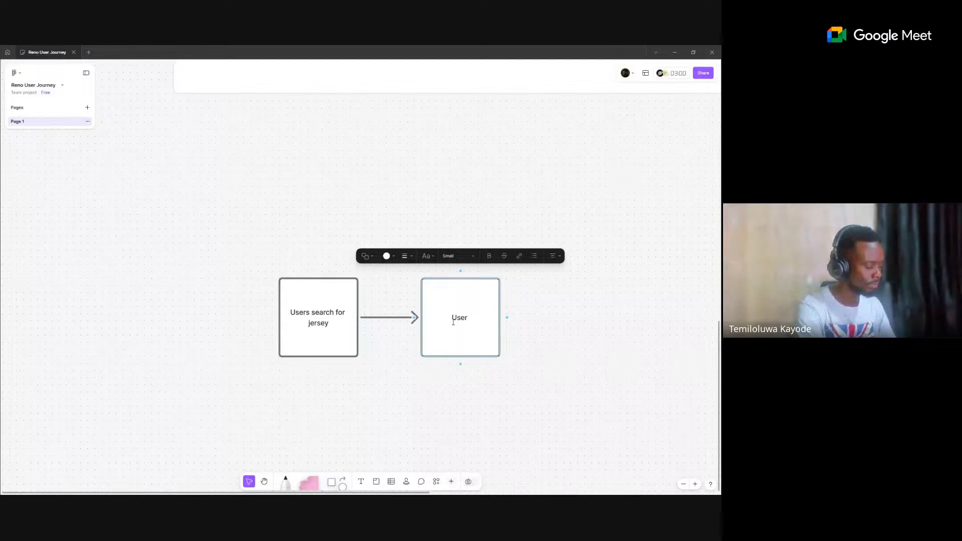
{"action": "type", "text": "fil"}
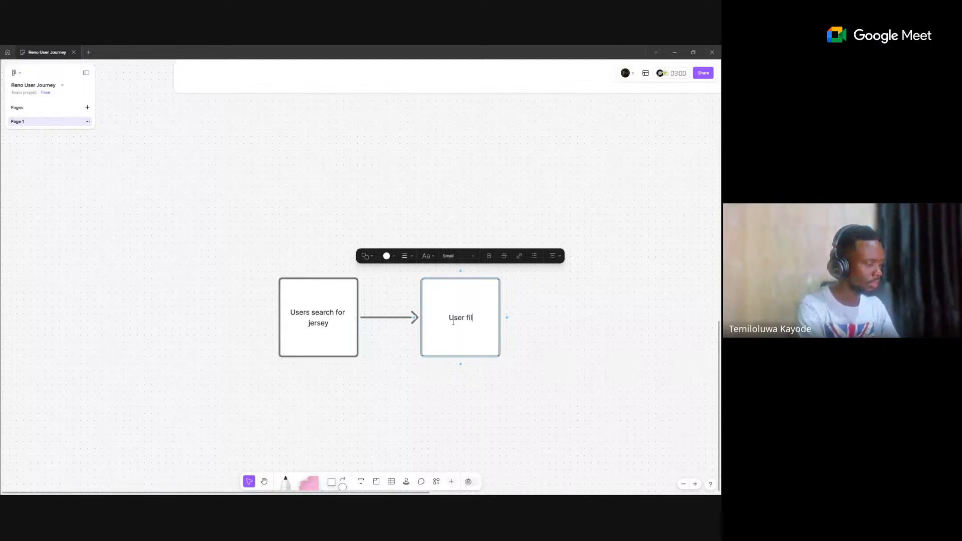
{"action": "type", "text": "ters j"}
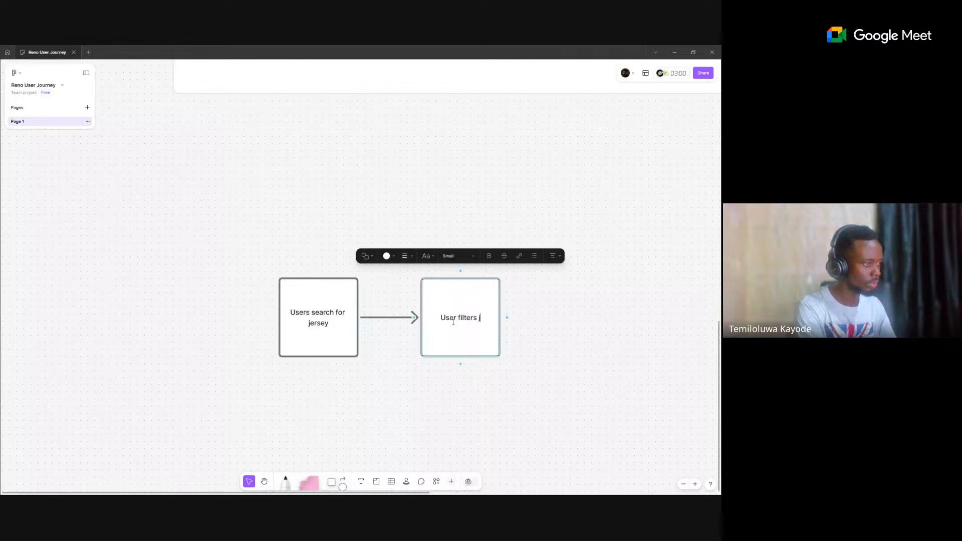
{"action": "key", "text": "BackSpace"}
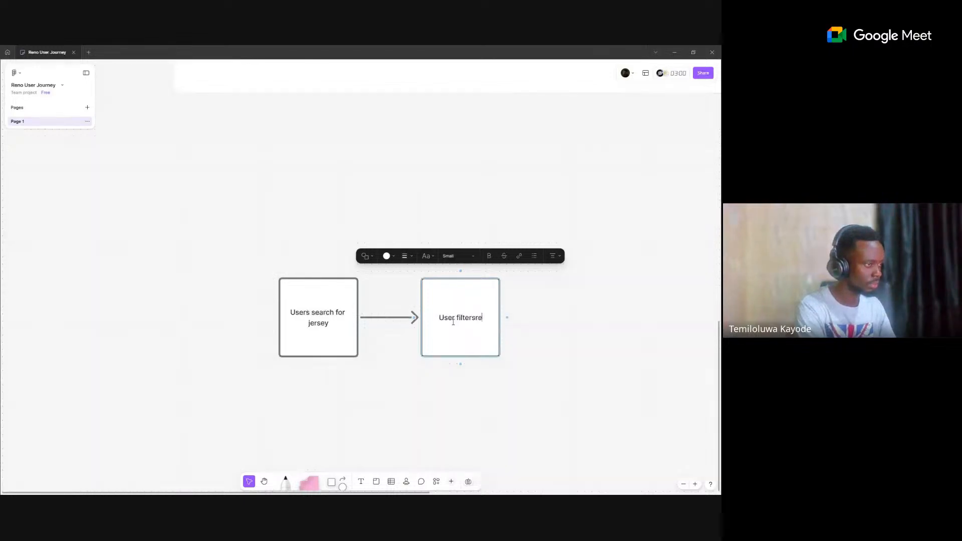
{"action": "type", "text": "results b"}
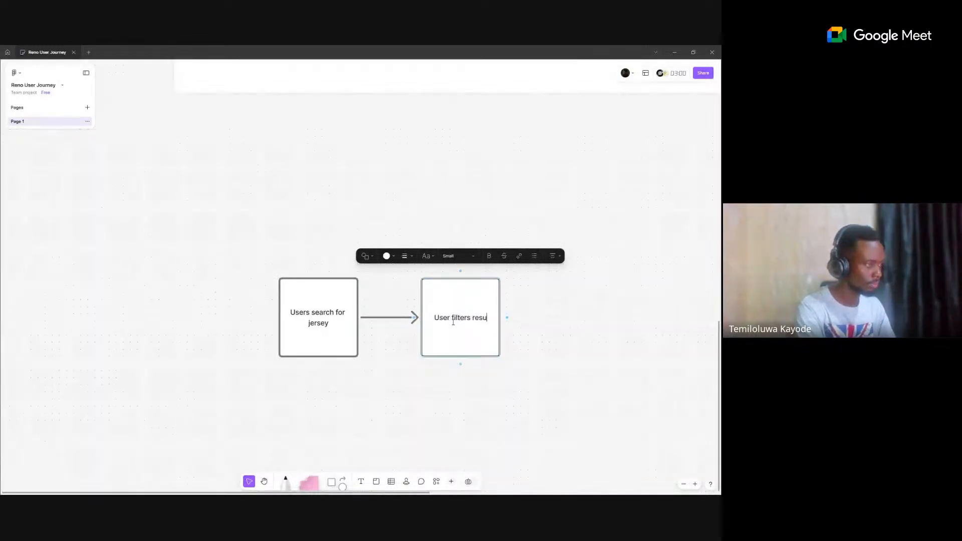
{"action": "type", "text": "y"}
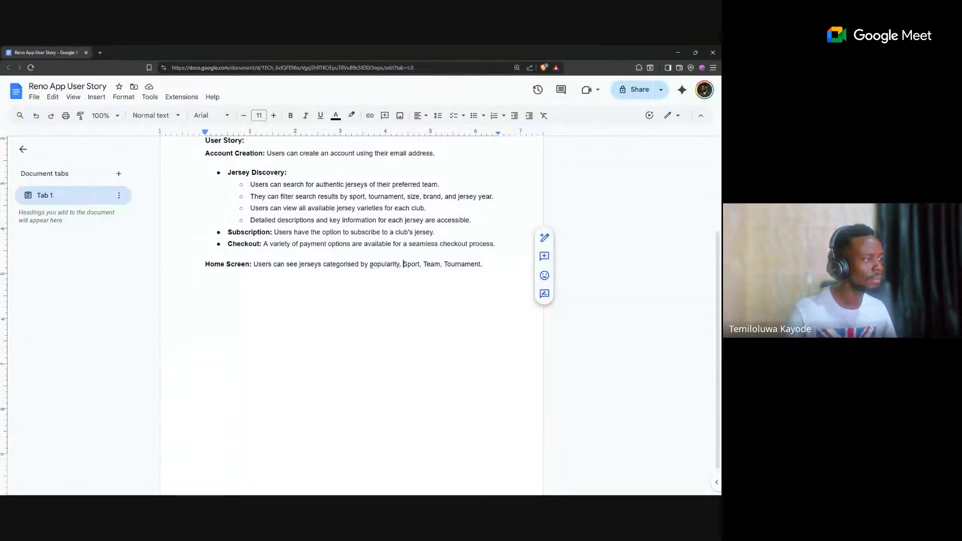
Step: Paste the Docs categories into the box and append ', Price, region'
{"action": "left_click_drag", "start_coordinate": [372, 266], "coordinate": [481, 265]}
{"action": "key", "text": "ctrl+c"}
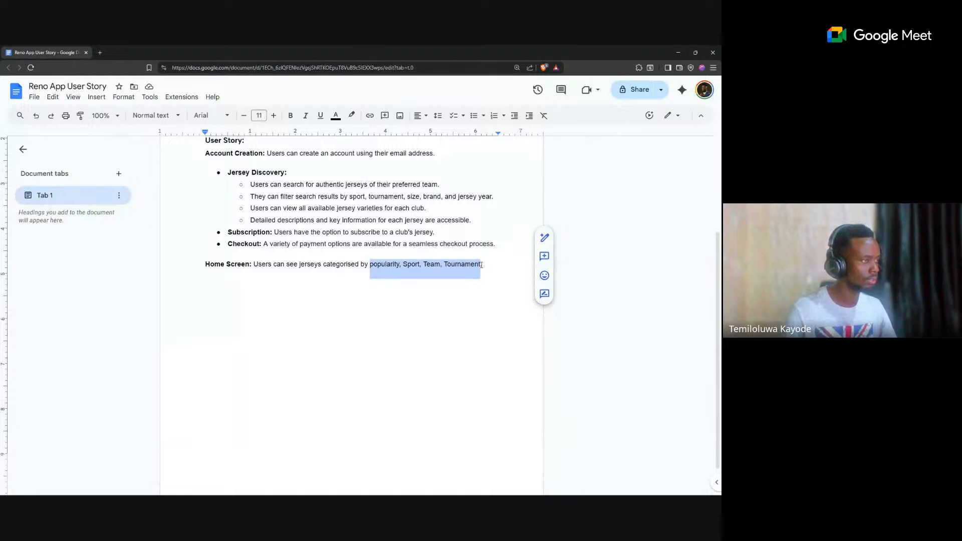
{"action": "key", "text": "alt+Tab"}
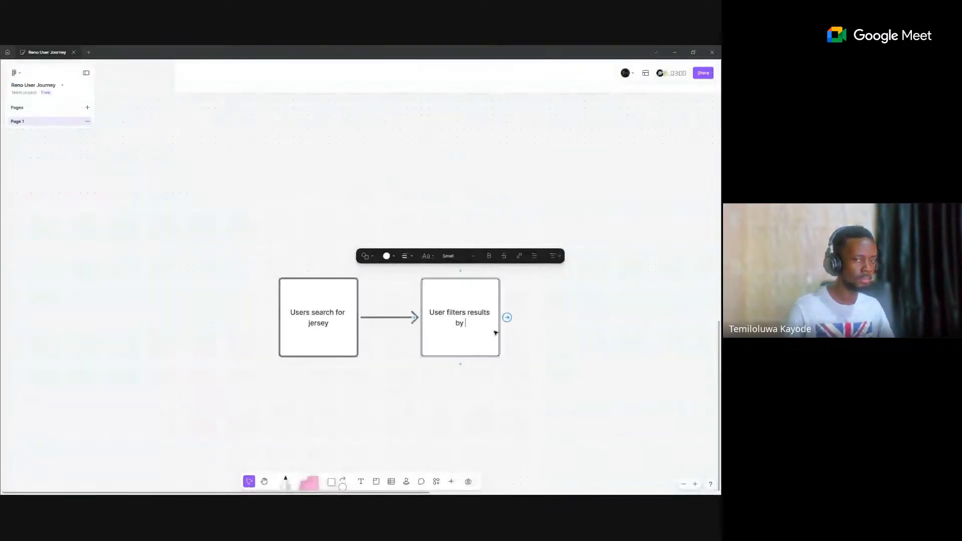
{"action": "key", "text": "ctrl+v"}
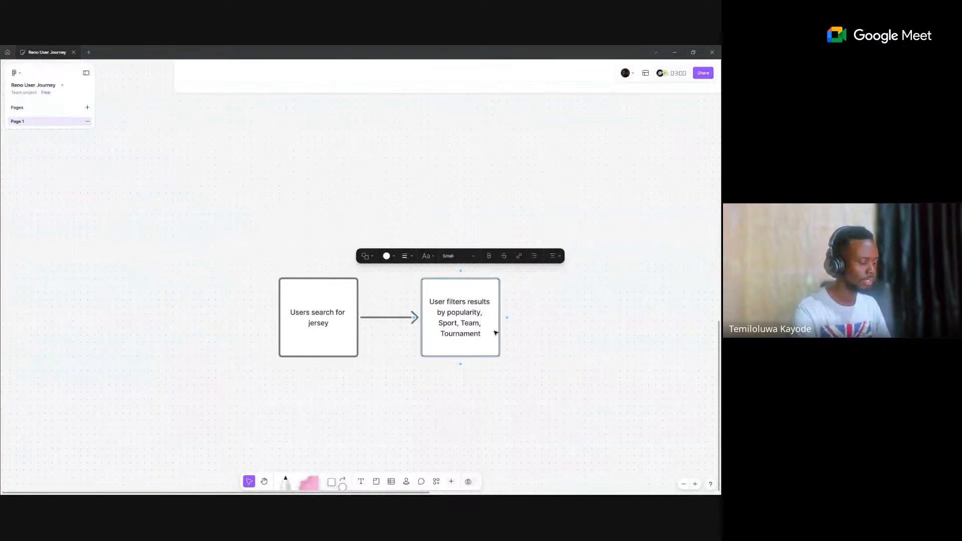
{"action": "type", "text": ", PRICE"}
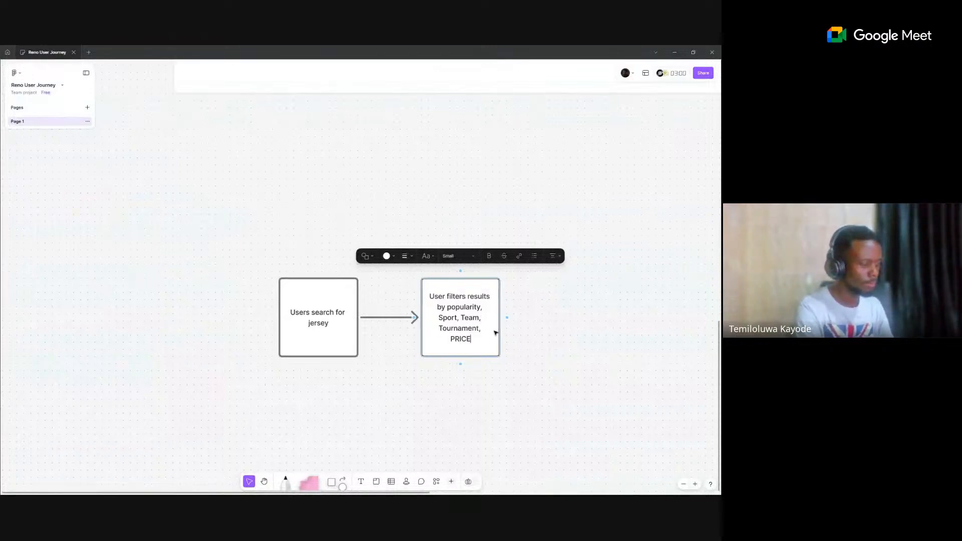
{"action": "key", "text": "BackSpace"}
{"action": "key", "text": "BackSpace"}
{"action": "key", "text": "BackSpace"}
{"action": "key", "text": "BackSpace"}
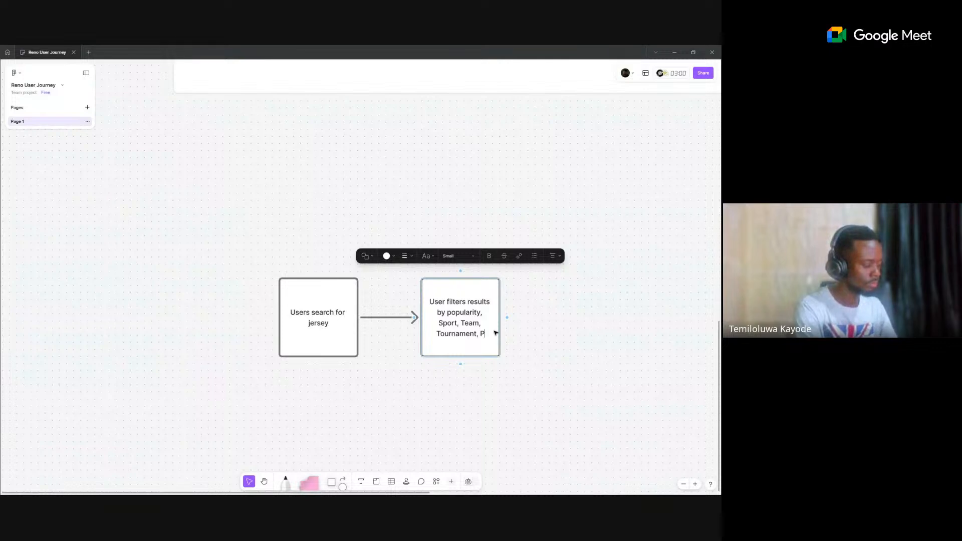
{"action": "type", "text": "ricew"}
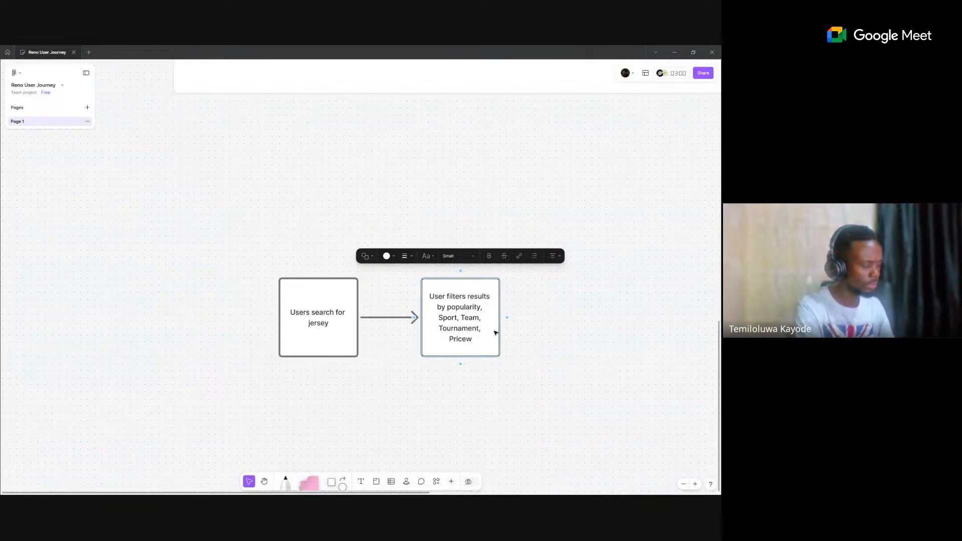
{"action": "key", "text": "BackSpace"}
{"action": "type", "text": ", reg"}
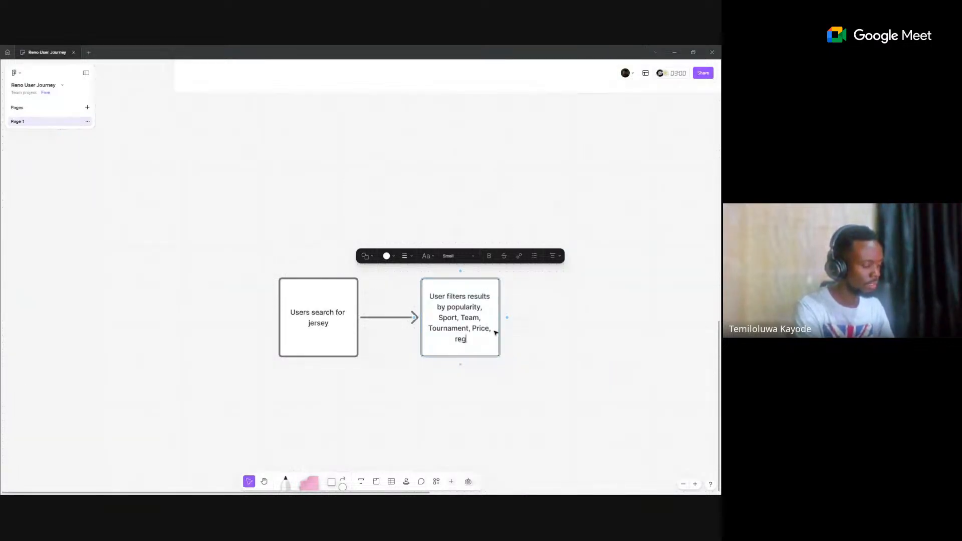
{"action": "type", "text": "ion"}
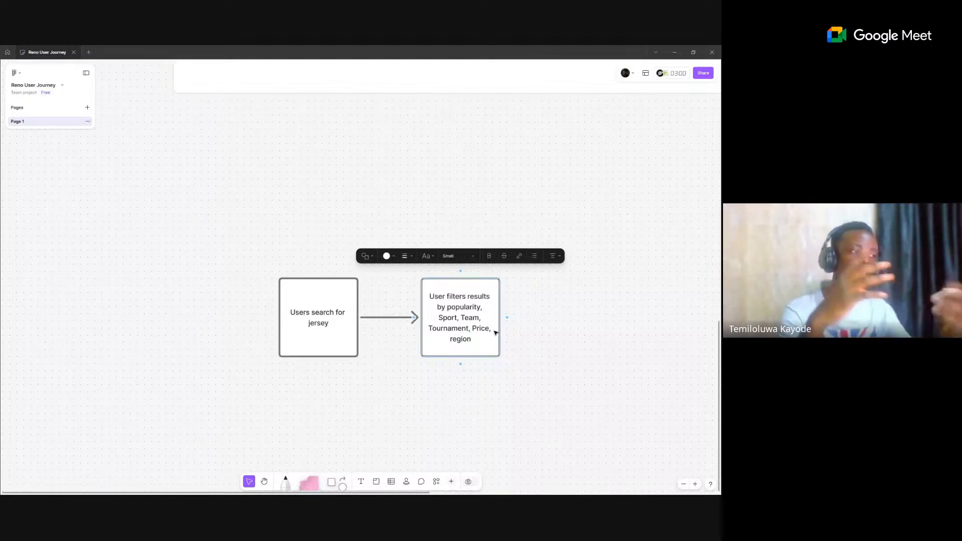
{"action": "left_click", "coordinate": [568, 386]}
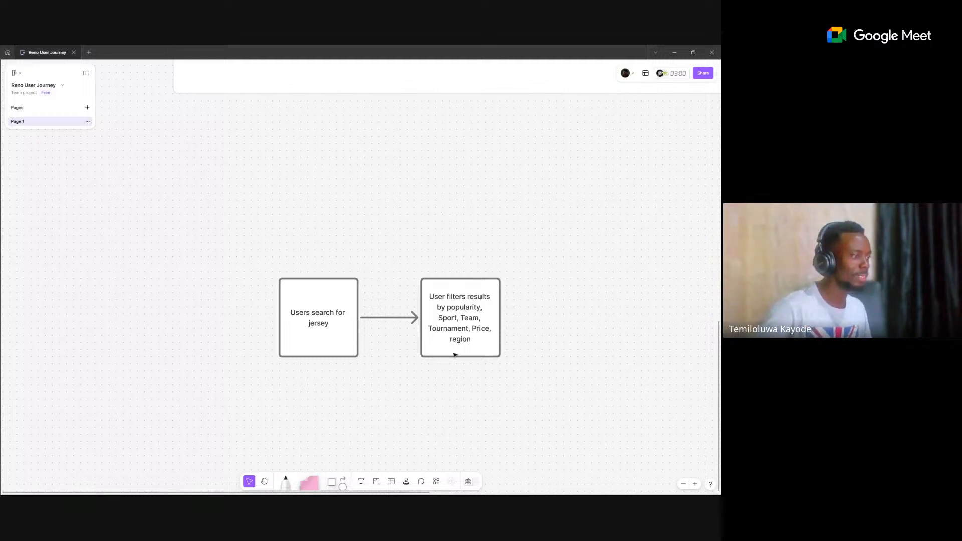
{"action": "left_click", "coordinate": [490, 326]}
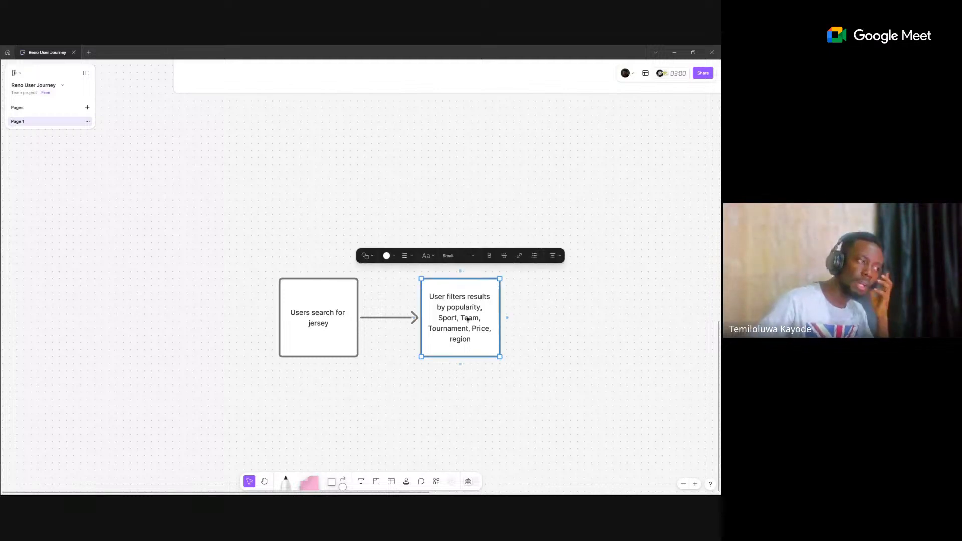
Step: Add a connected third box 'User Selects desired jersey', then start a fourth after it
{"action": "left_click", "coordinate": [507, 317]}
{"action": "type", "text": "User"}
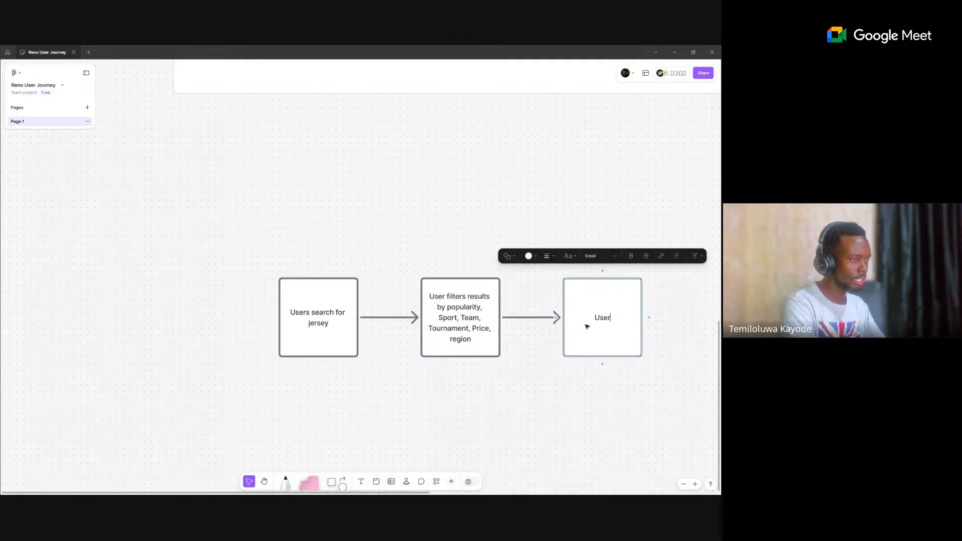
{"action": "type", "text": " Select"}
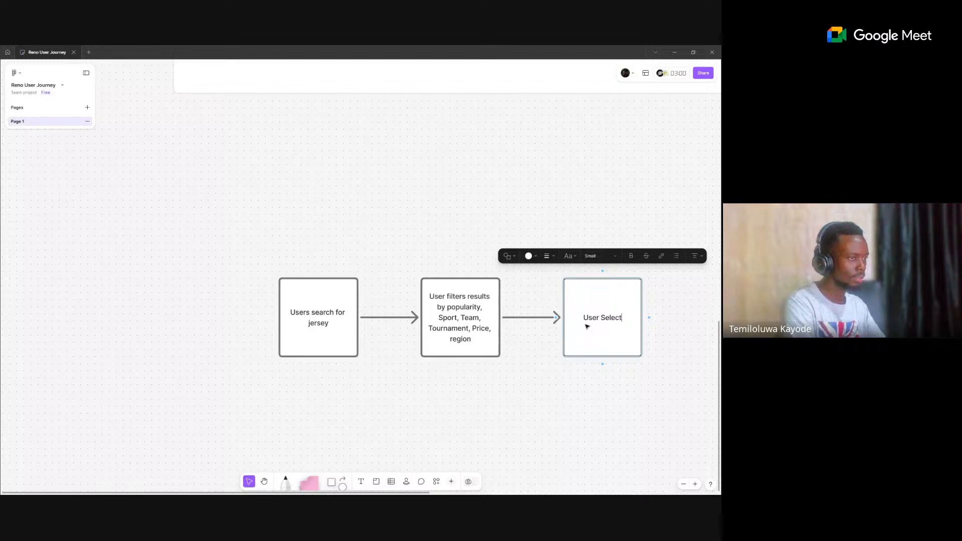
{"action": "type", "text": "s desire"}
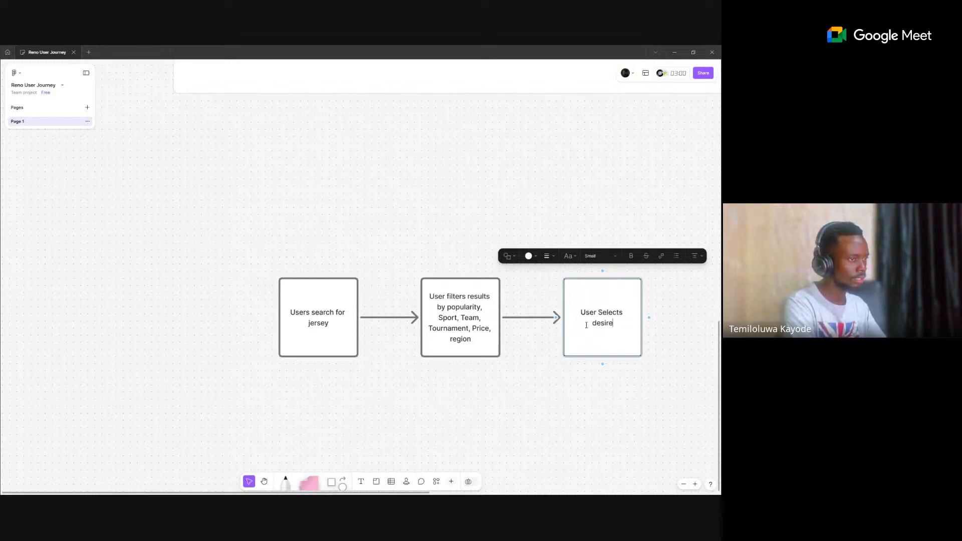
{"action": "type", "text": "d jersey"}
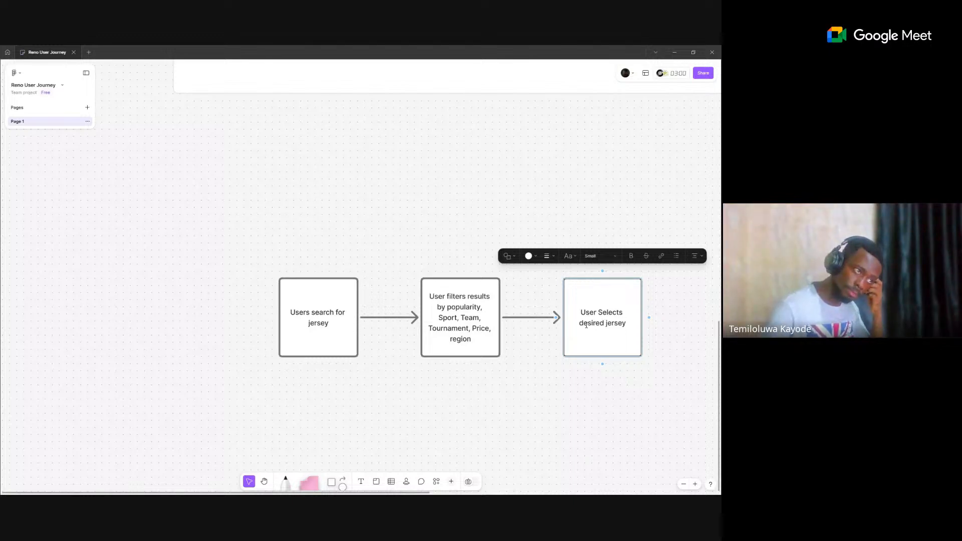
{"action": "left_click_drag", "start_coordinate": [601, 373], "coordinate": [469, 369]}
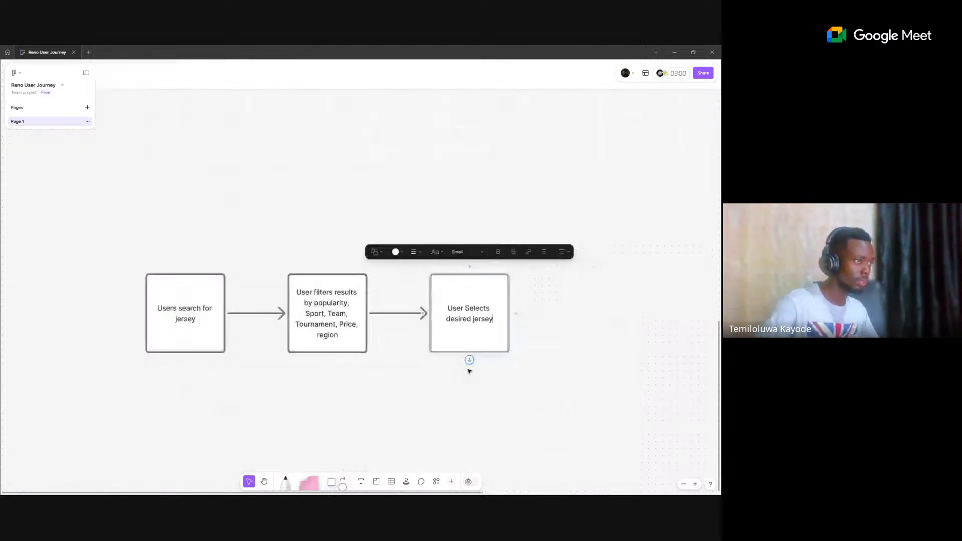
{"action": "left_click", "coordinate": [517, 316]}
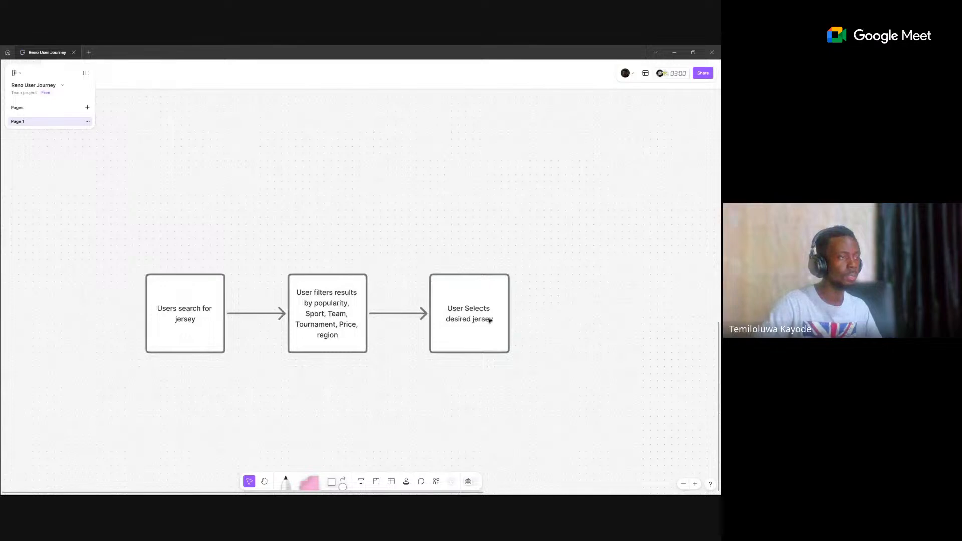
{"action": "left_click", "coordinate": [489, 320]}
{"action": "left_click", "coordinate": [516, 314]}
Step: Type 'User read details of jersey' in the fourth box and begin a '1.' line
{"action": "type", "text": "User"}
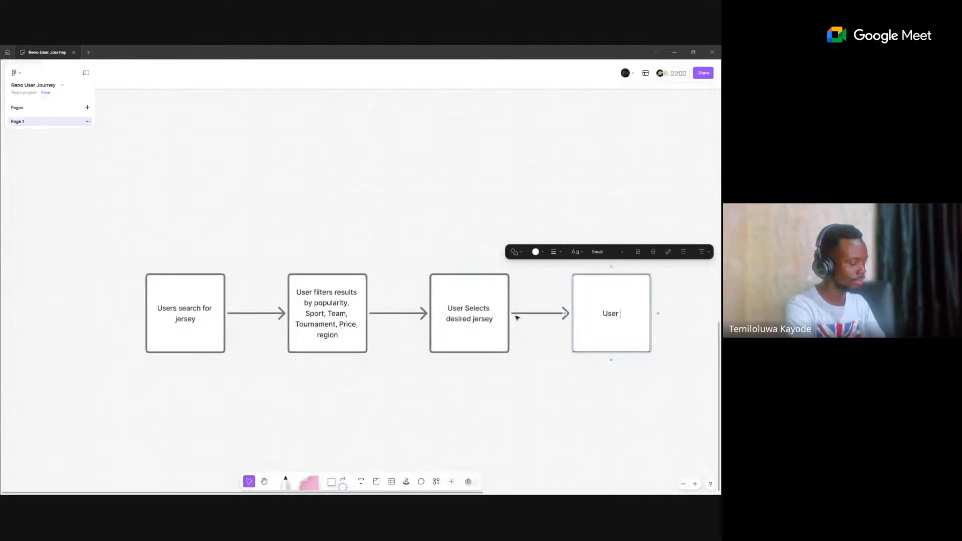
{"action": "type", "text": " read"}
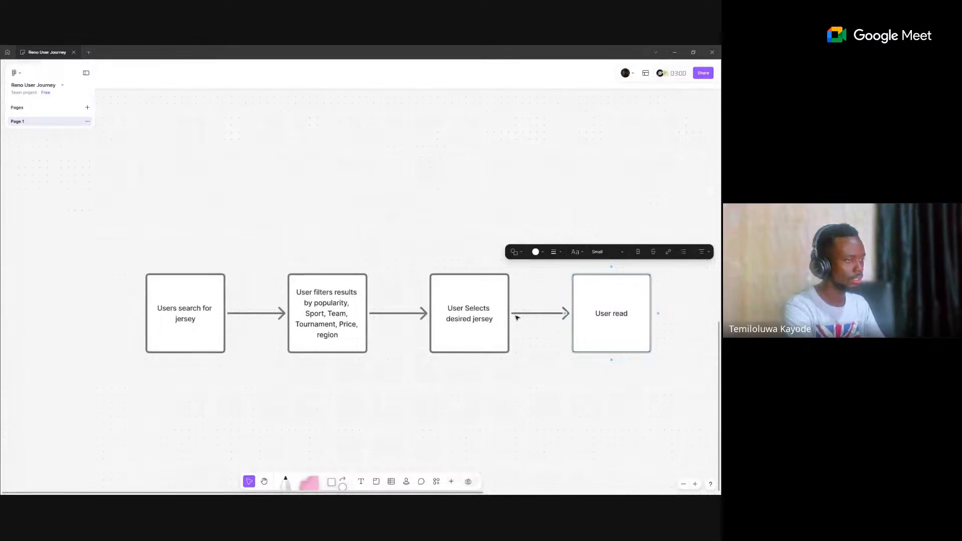
{"action": "type", "text": " d"}
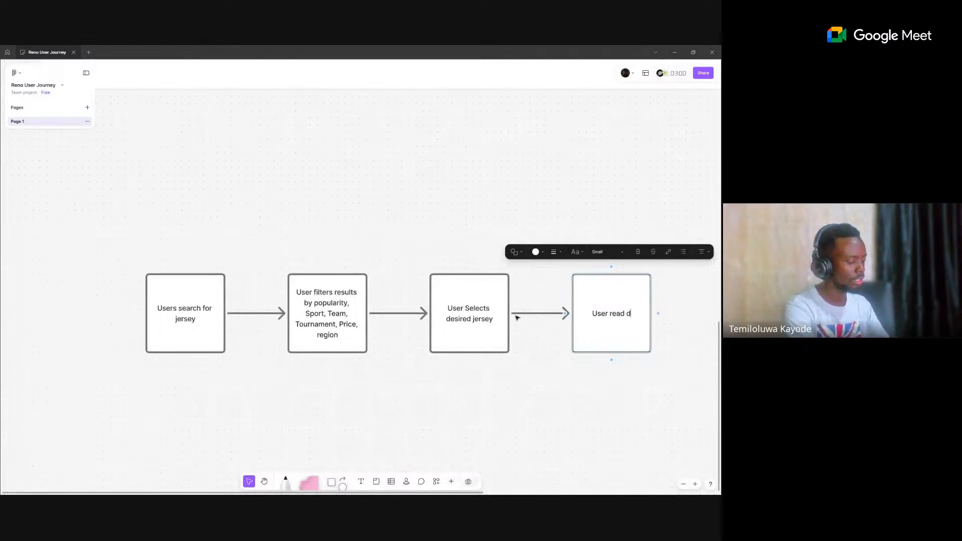
{"action": "type", "text": "etails of"}
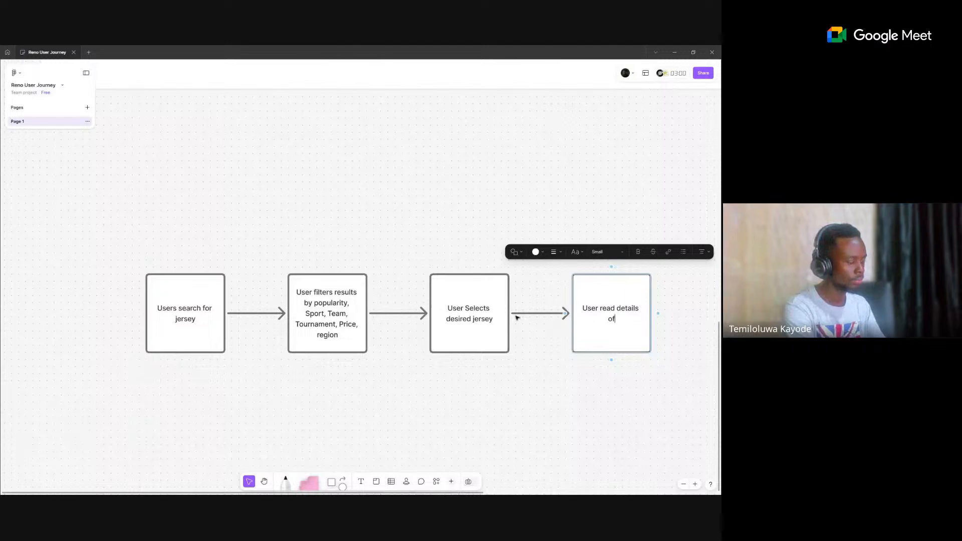
{"action": "type", "text": " jersey"}
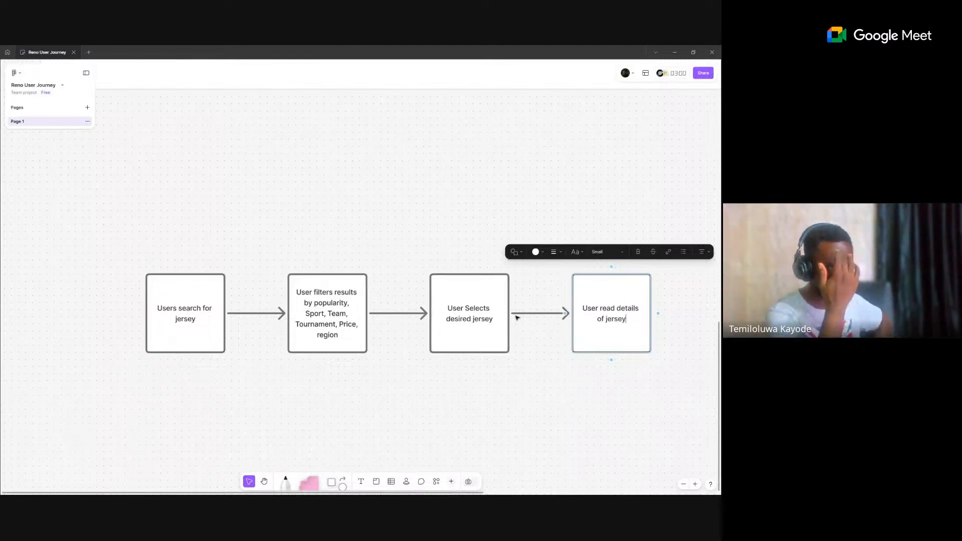
{"action": "key", "text": "Return"}
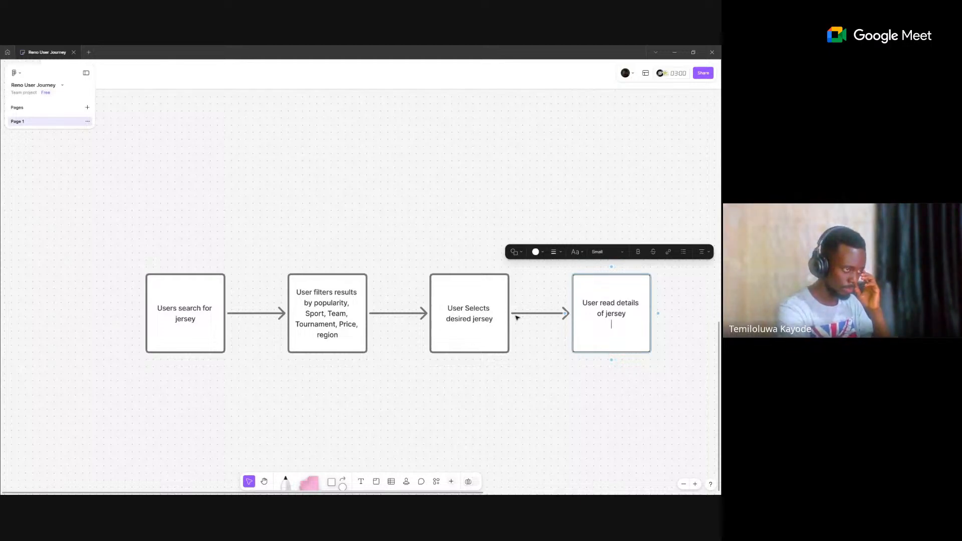
{"action": "type", "text": "1."}
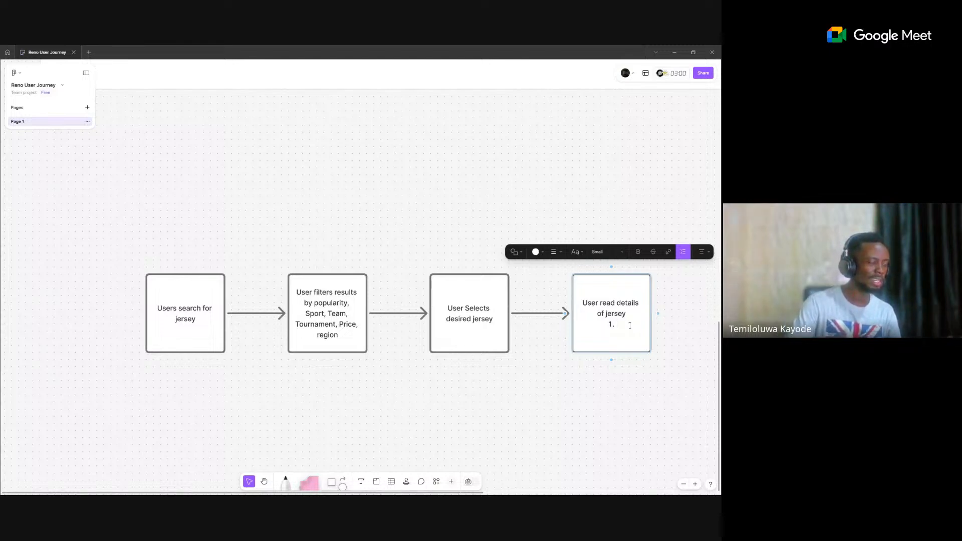
Step: Remove the '1.' line and add a connected fifth box 'User can directly checkout item'
{"action": "key", "text": "BackSpace"}
{"action": "key", "text": "BackSpace"}
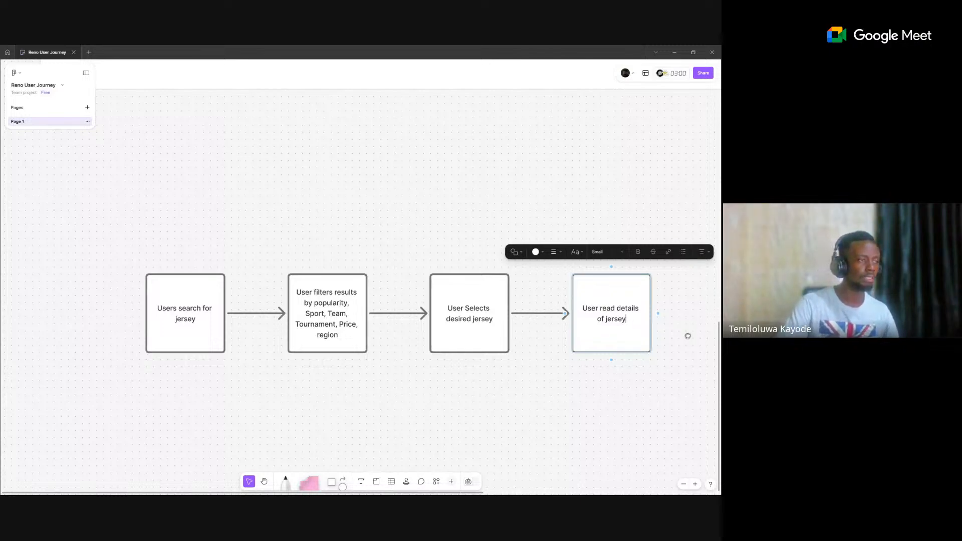
{"action": "left_click_drag", "start_coordinate": [686, 336], "coordinate": [591, 325]}
{"action": "left_click", "coordinate": [562, 303]}
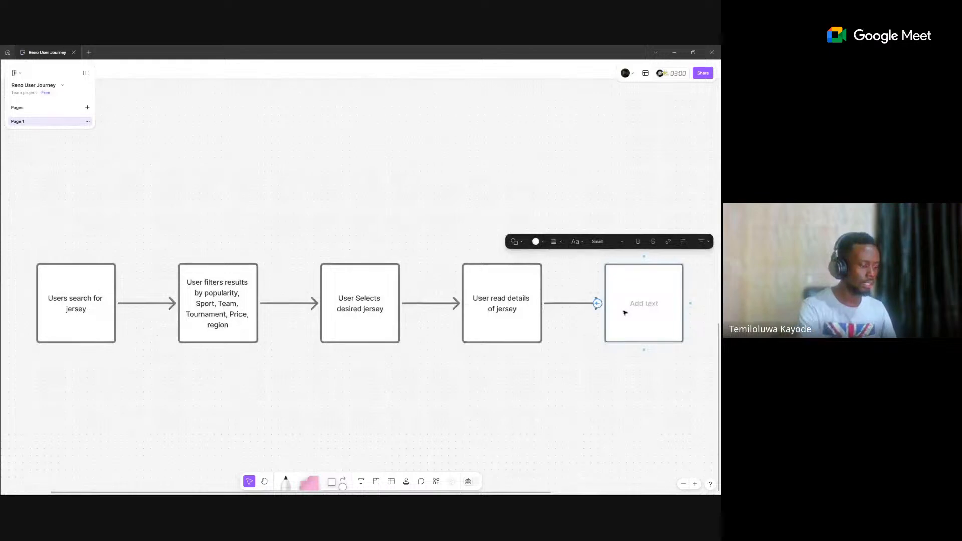
{"action": "type", "text": "User "}
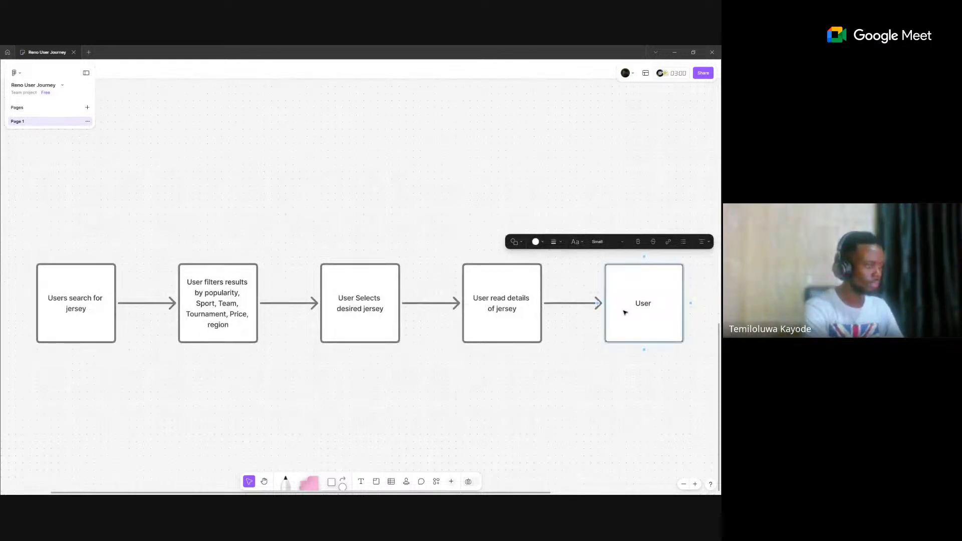
{"action": "type", "text": "csn"}
{"action": "key", "text": "BackSpace"}
{"action": "key", "text": "BackSpace"}
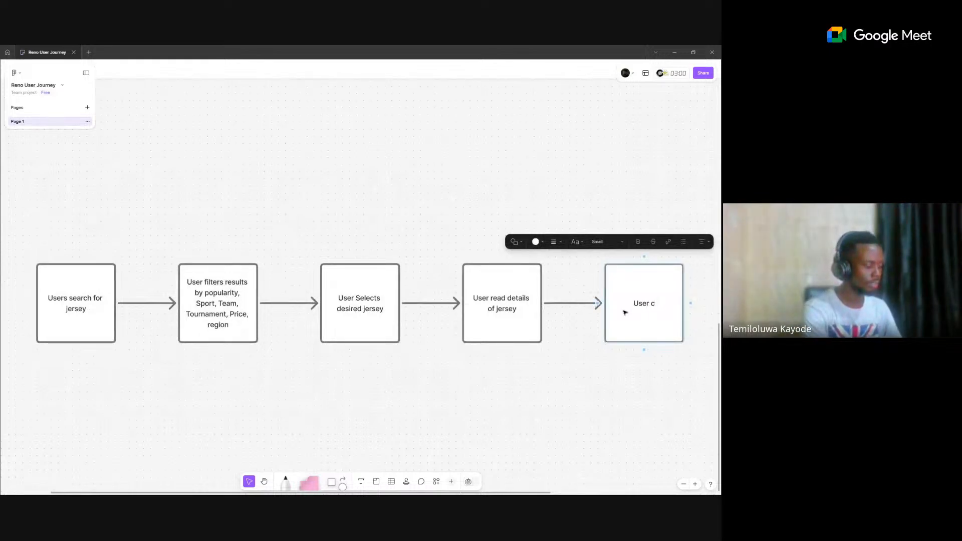
{"action": "type", "text": "an "}
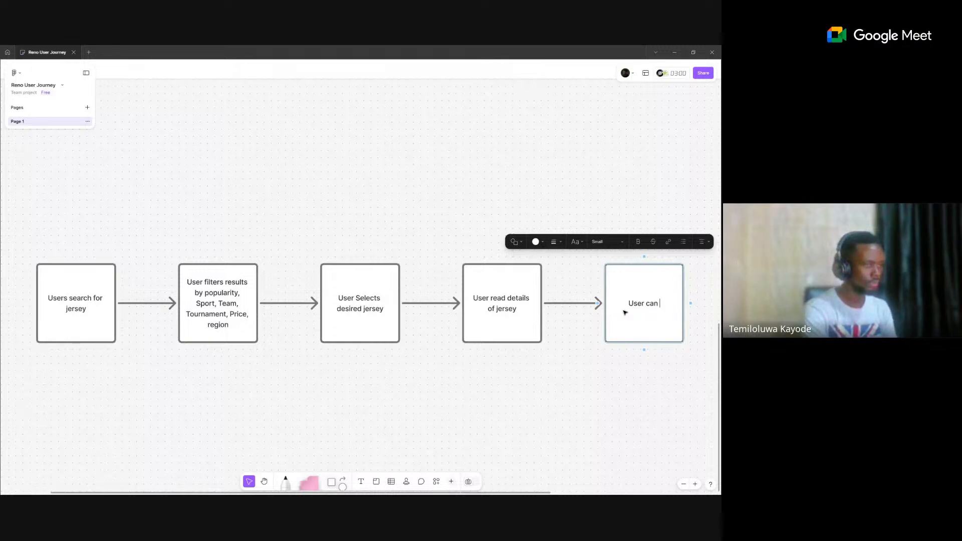
{"action": "type", "text": "direct"}
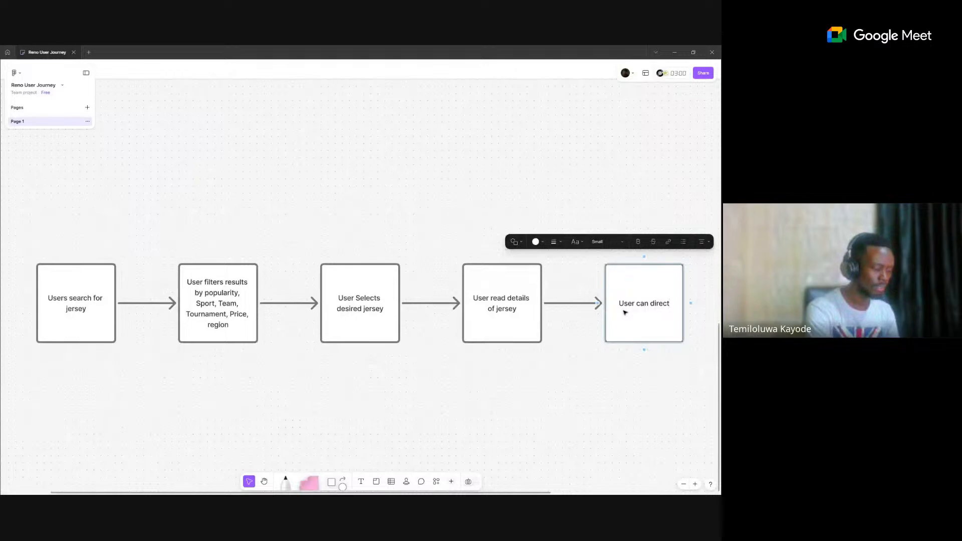
{"action": "type", "text": "l"}
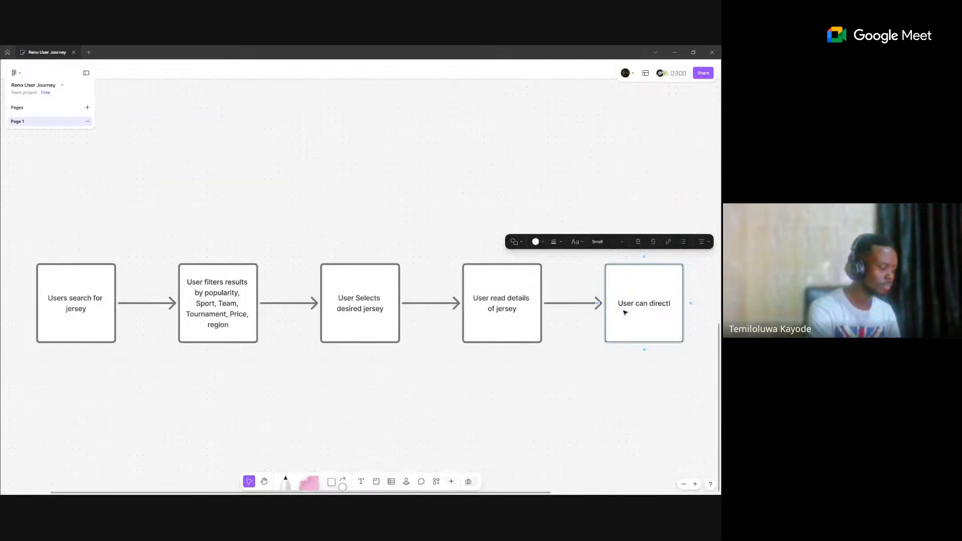
{"action": "type", "text": "y purcha"}
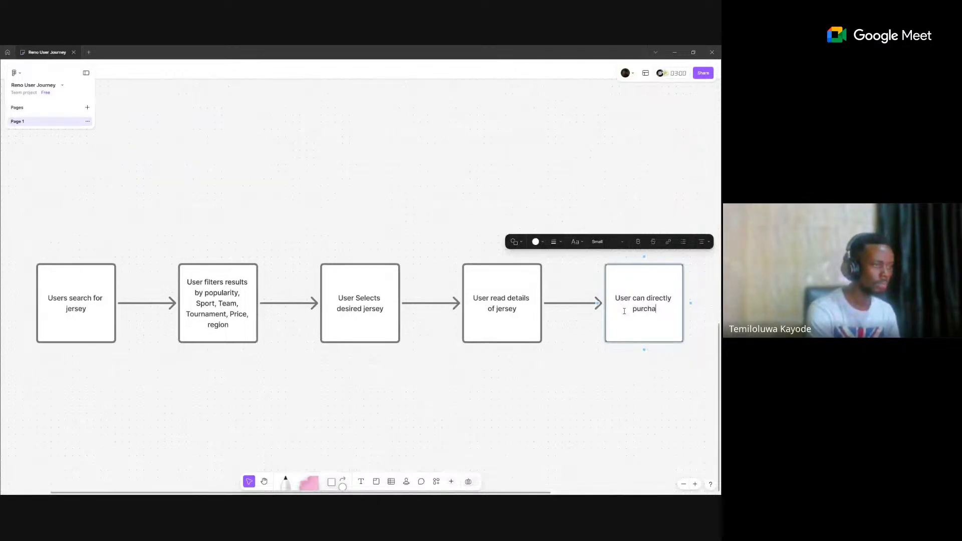
{"action": "type", "text": "se"}
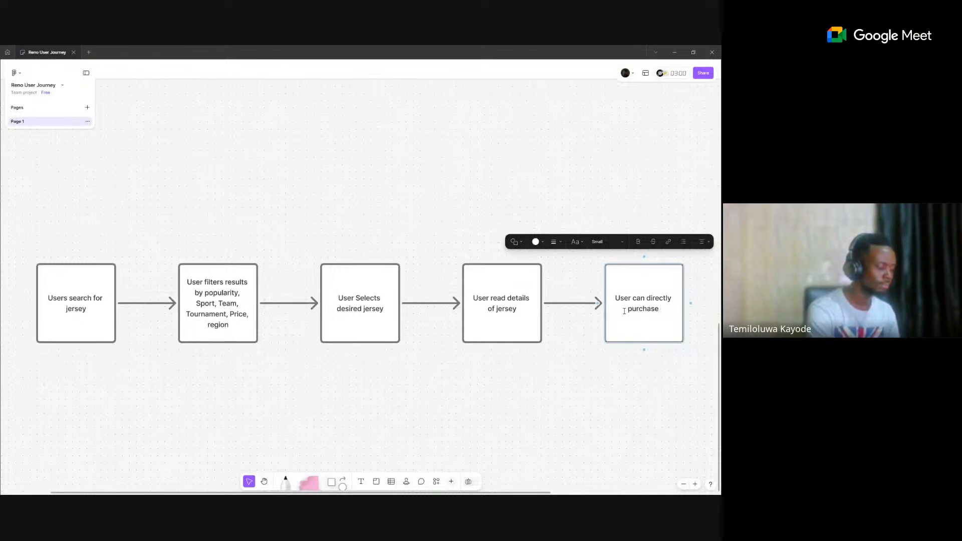
{"action": "key", "text": "BackSpace"}
{"action": "key", "text": "BackSpace"}
{"action": "key", "text": "BackSpace"}
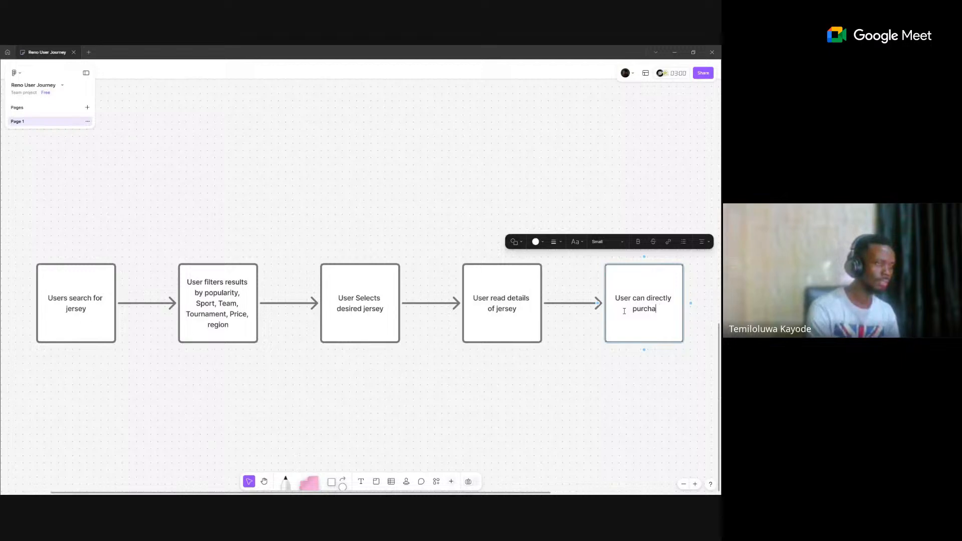
{"action": "key", "text": "ctrl+shift+Left"}
{"action": "type", "text": "chec"}
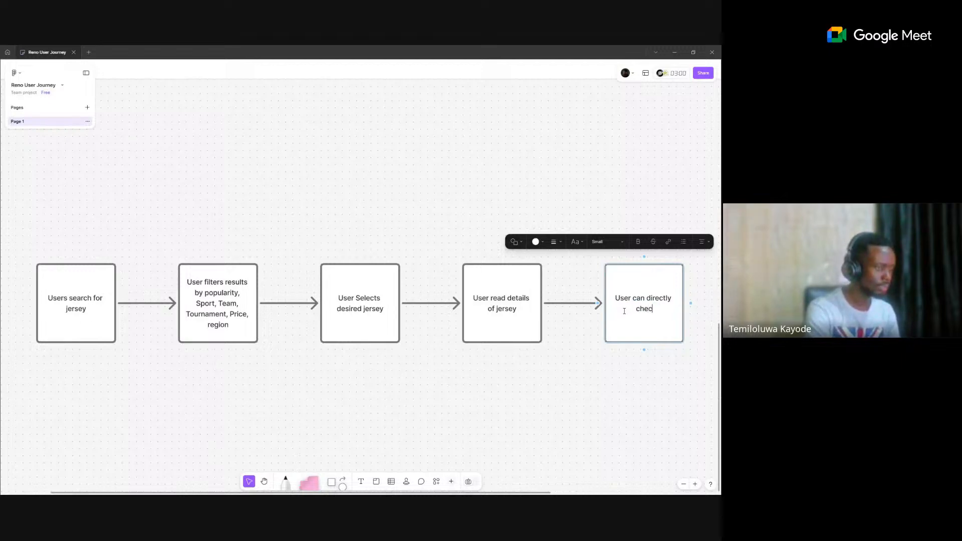
{"action": "type", "text": "kout "}
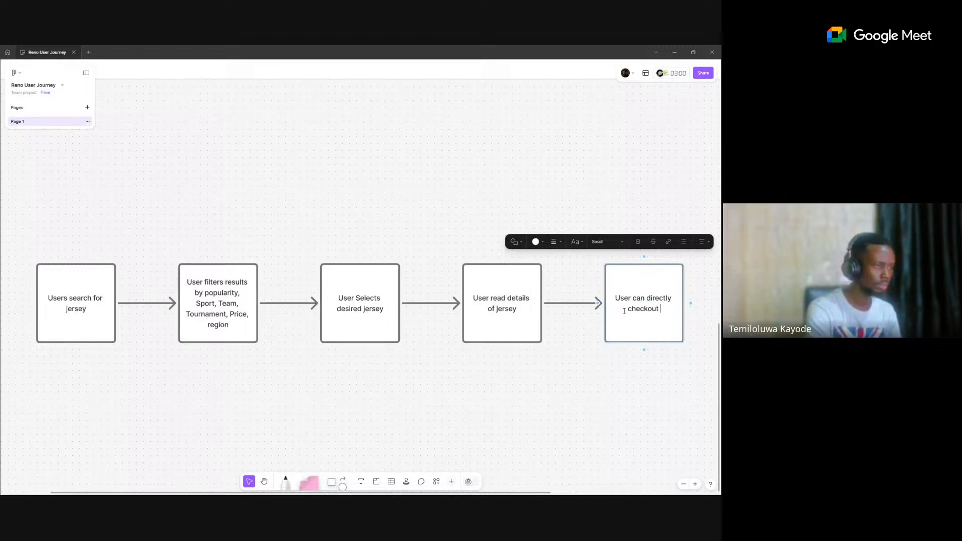
{"action": "type", "text": "item"}
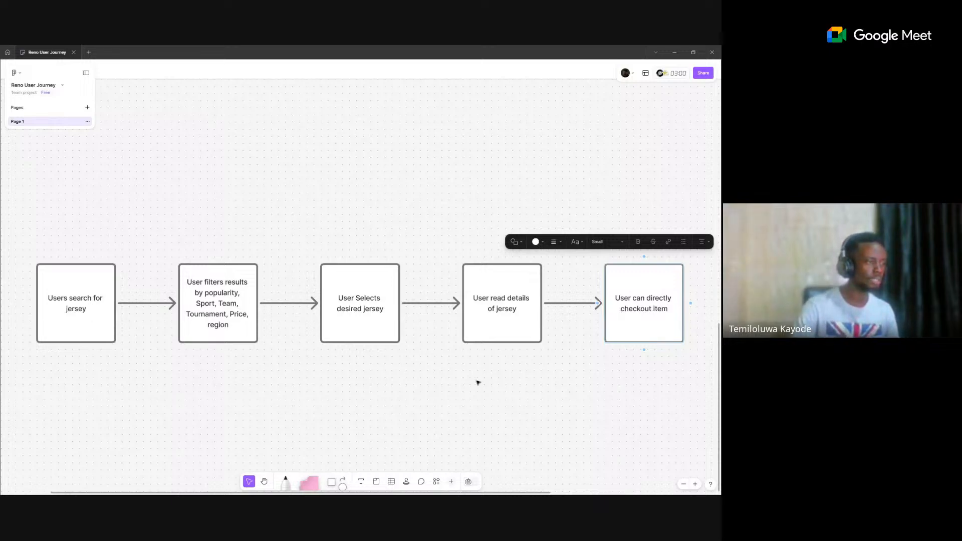
{"action": "scroll", "coordinate": [476, 382], "scroll_direction": "down", "scroll_amount": 3}
Step: Add a 'Users' branch box below the details step and delete 'can' from the checkout step
{"action": "left_click", "coordinate": [490, 368]}
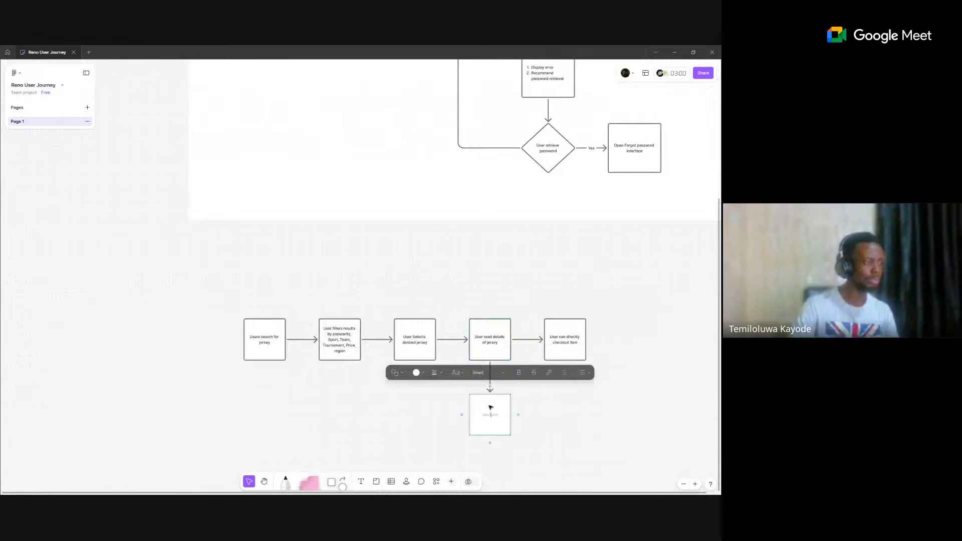
{"action": "scroll", "coordinate": [609, 302], "scroll_direction": "down", "scroll_amount": 1}
{"action": "scroll", "coordinate": [552, 449], "scroll_direction": "up", "scroll_amount": 5}
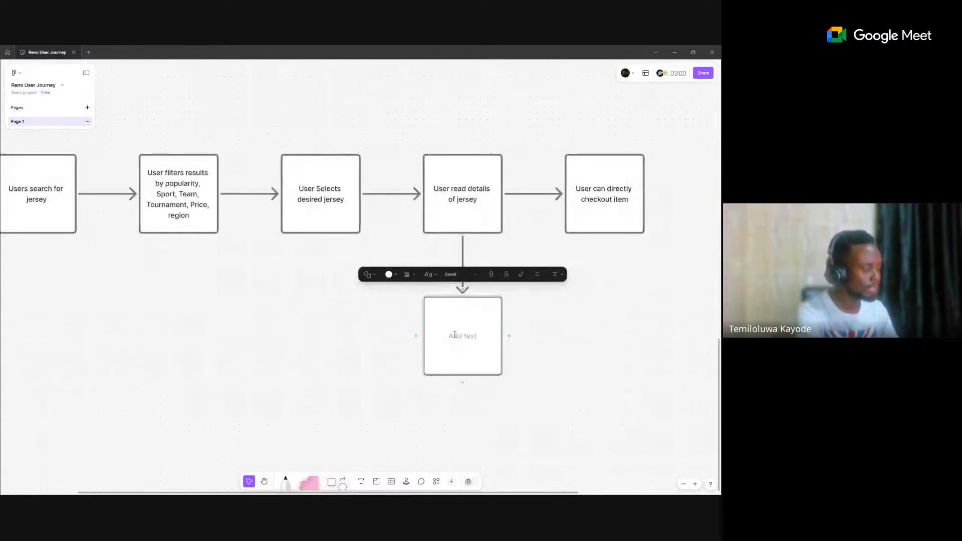
{"action": "type", "text": "Users"}
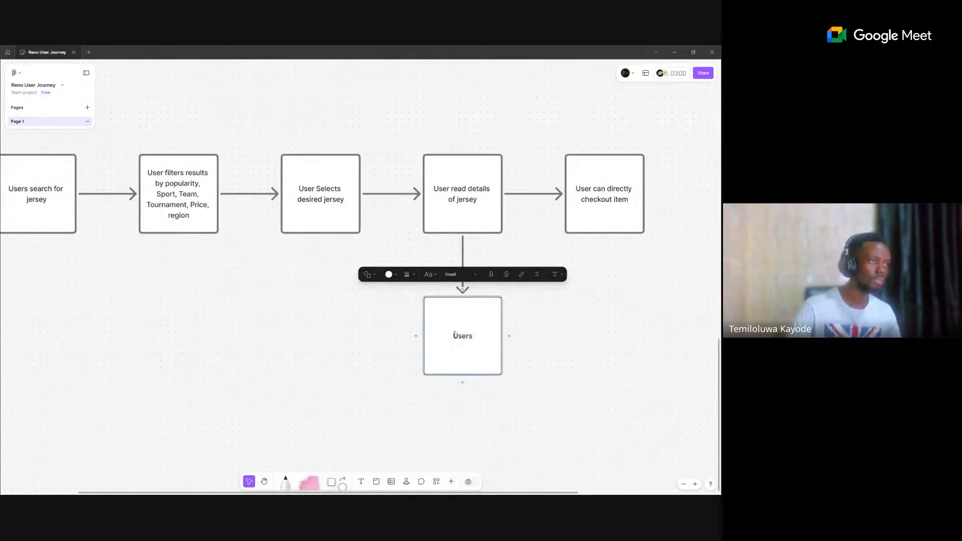
{"action": "double_click", "coordinate": [607, 188]}
{"action": "key", "text": "BackSpace"}
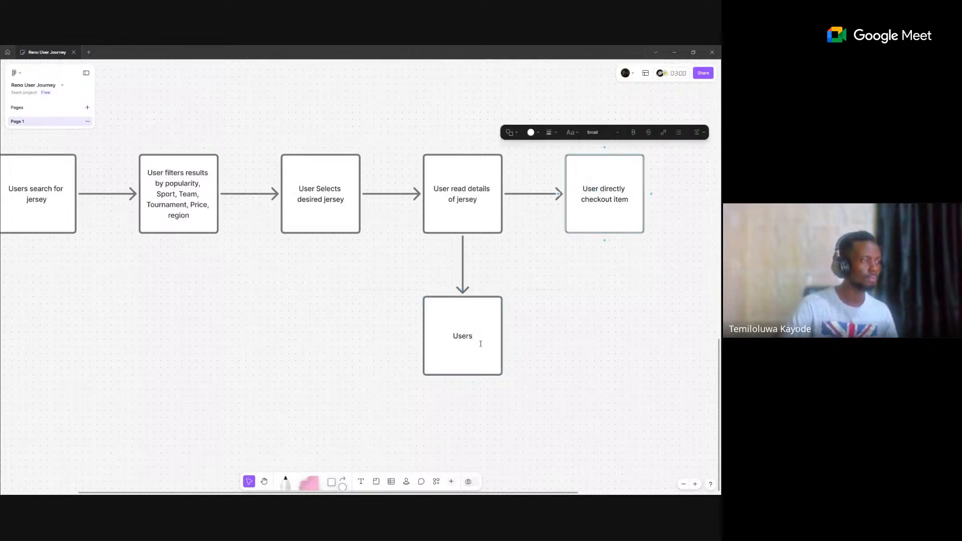
Step: Complete the branch box label as 'Users add item to Cart'
{"action": "left_click", "coordinate": [480, 344]}
{"action": "left_click", "coordinate": [474, 338]}
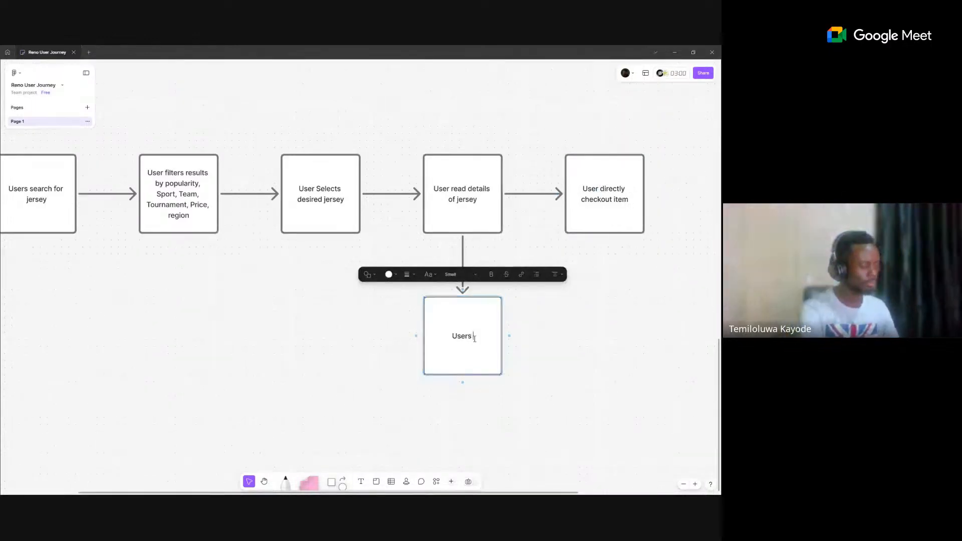
{"action": "type", "text": "add item"}
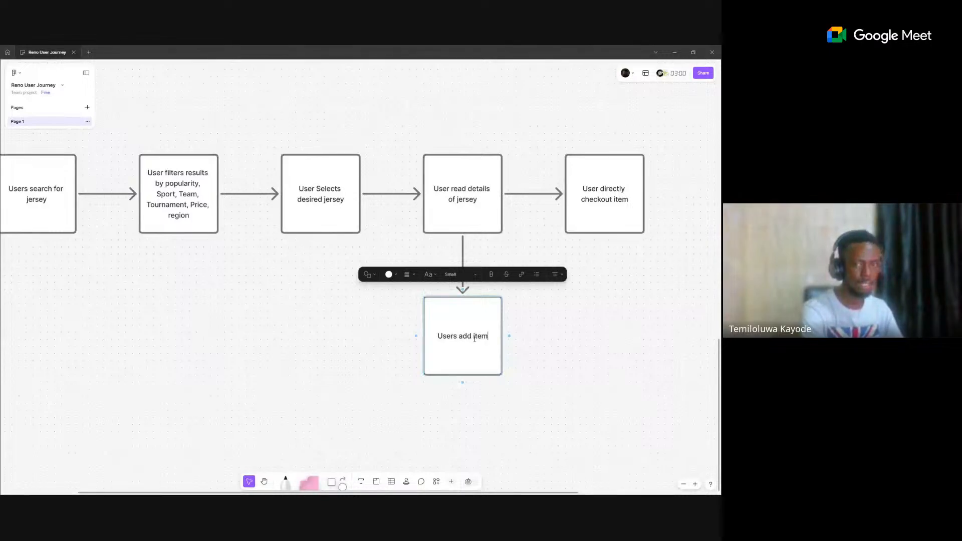
{"action": "type", "text": " to"}
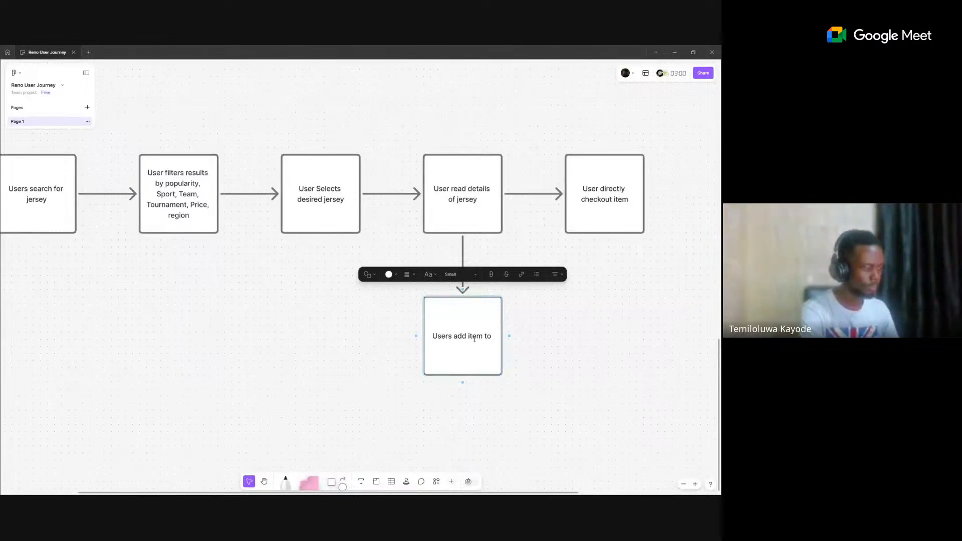
{"action": "type", "text": " C"}
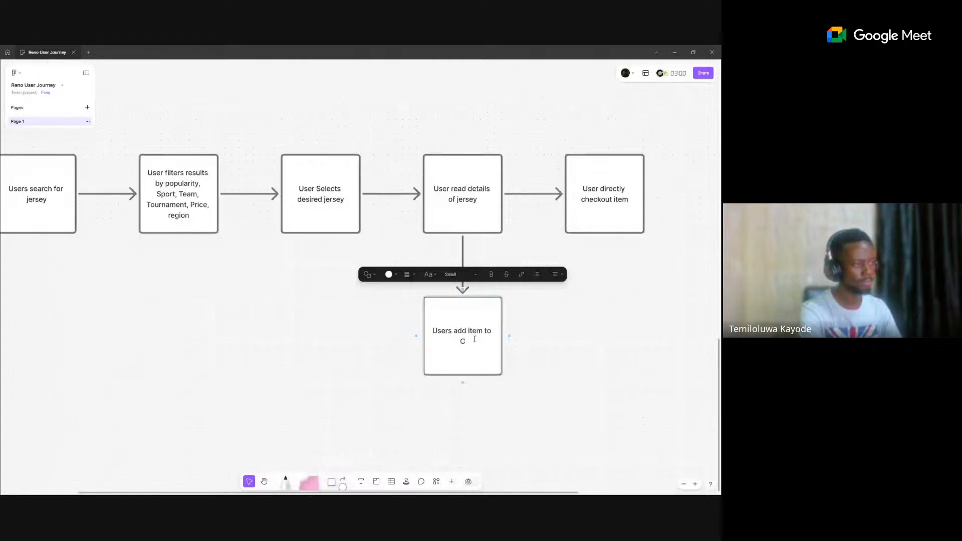
{"action": "type", "text": "art"}
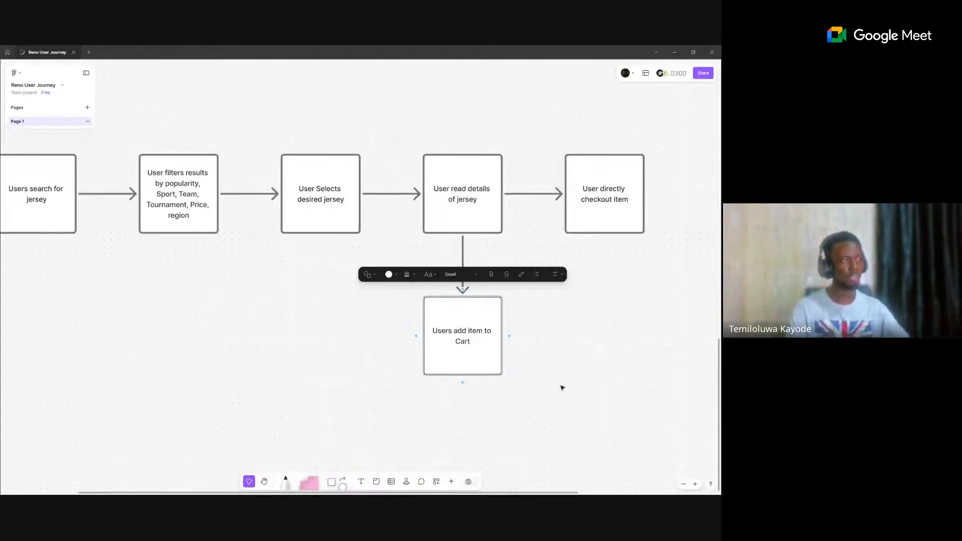
{"action": "left_click", "coordinate": [563, 387]}
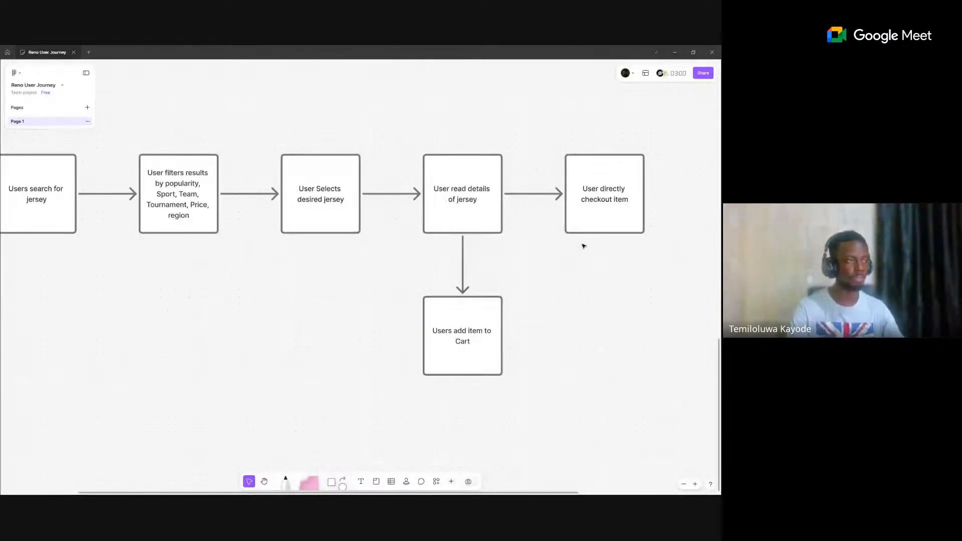
{"action": "left_click", "coordinate": [494, 355]}
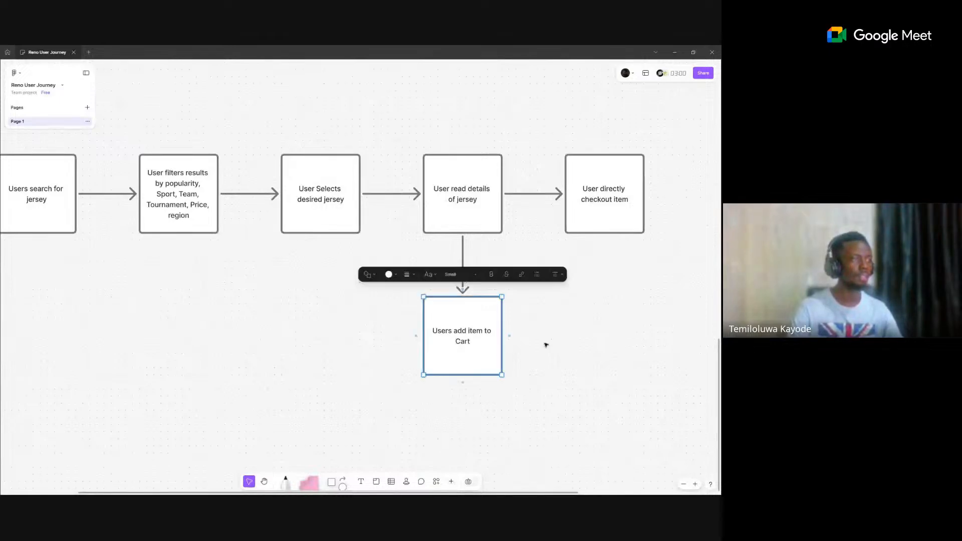
{"action": "scroll", "coordinate": [546, 344], "scroll_direction": "right", "scroll_amount": 5}
{"action": "left_click", "coordinate": [376, 200]}
Step: Add a connected step after checkout reading 'Users enter delivery information'
{"action": "left_click", "coordinate": [425, 177]}
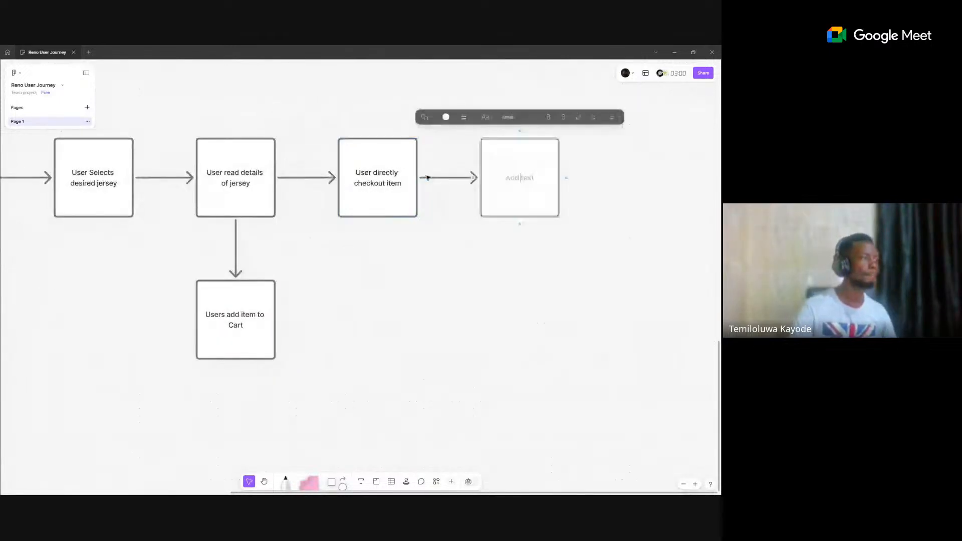
{"action": "type", "text": "Use"}
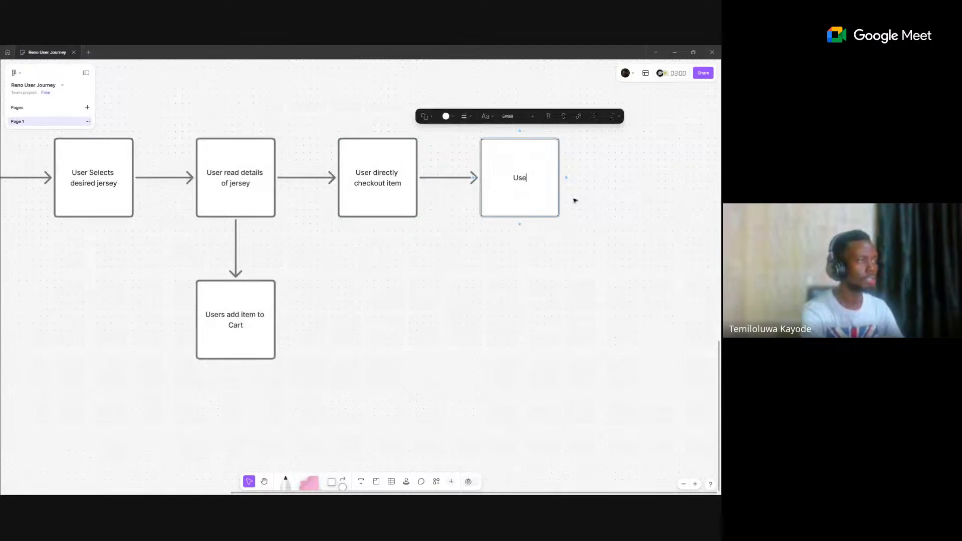
{"action": "type", "text": "rs "}
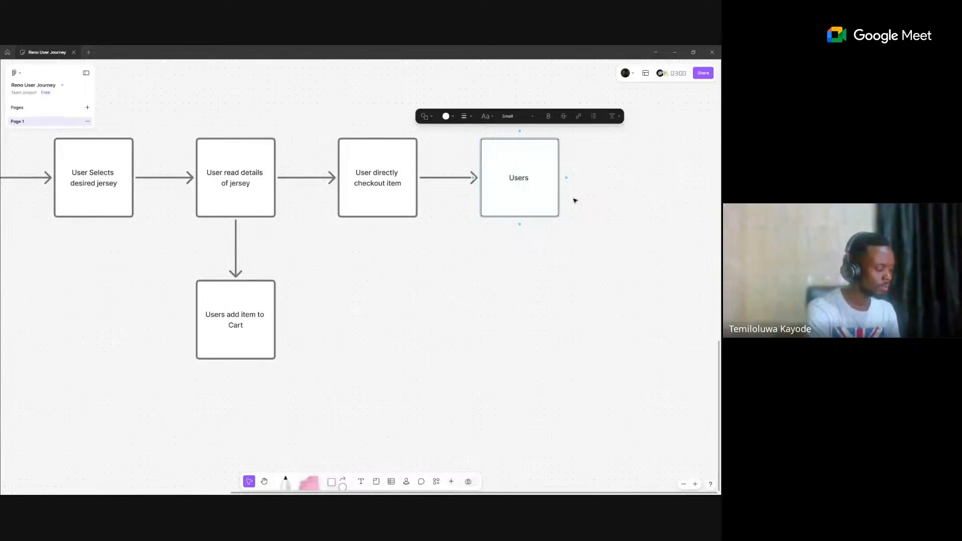
{"action": "type", "text": "select"}
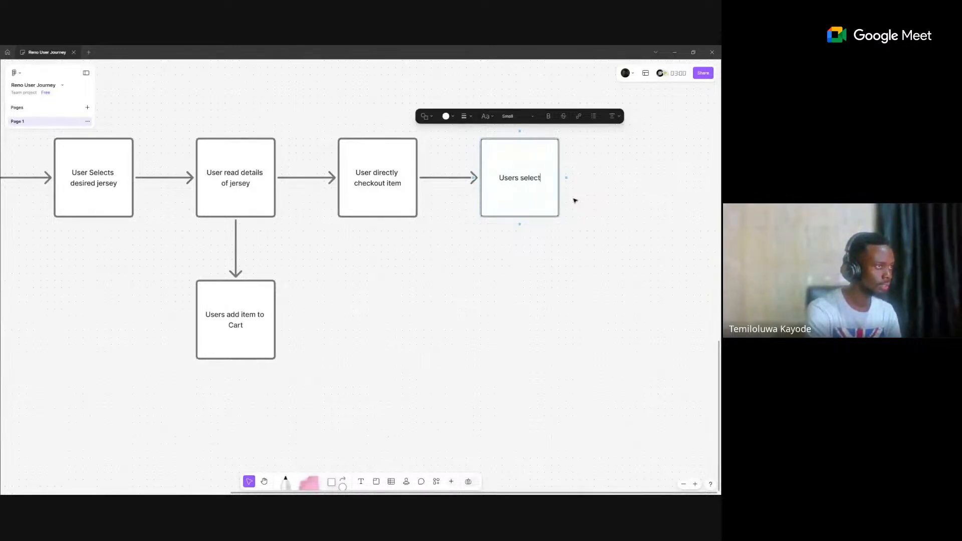
{"action": "type", "text": "s pre"}
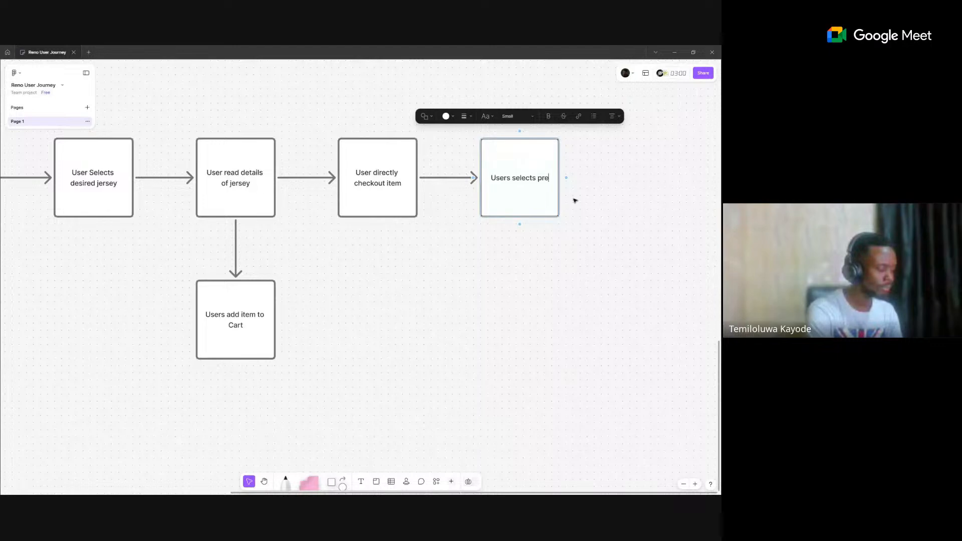
{"action": "type", "text": "fere"}
{"action": "key", "text": "ctrl+a"}
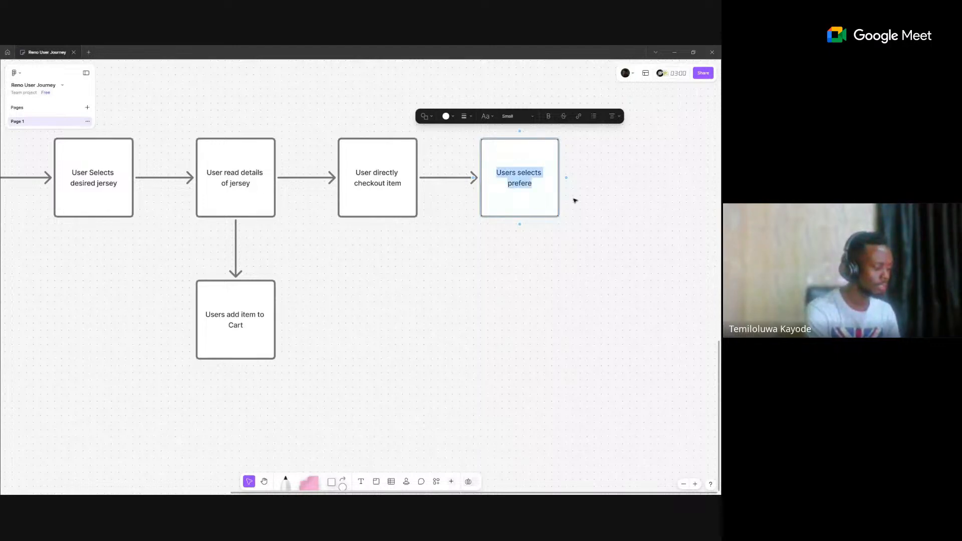
{"action": "key", "text": "Right"}
{"action": "key", "text": "ctrl+shift+Left"}
{"action": "key", "text": "ctrl+shift+Left"}
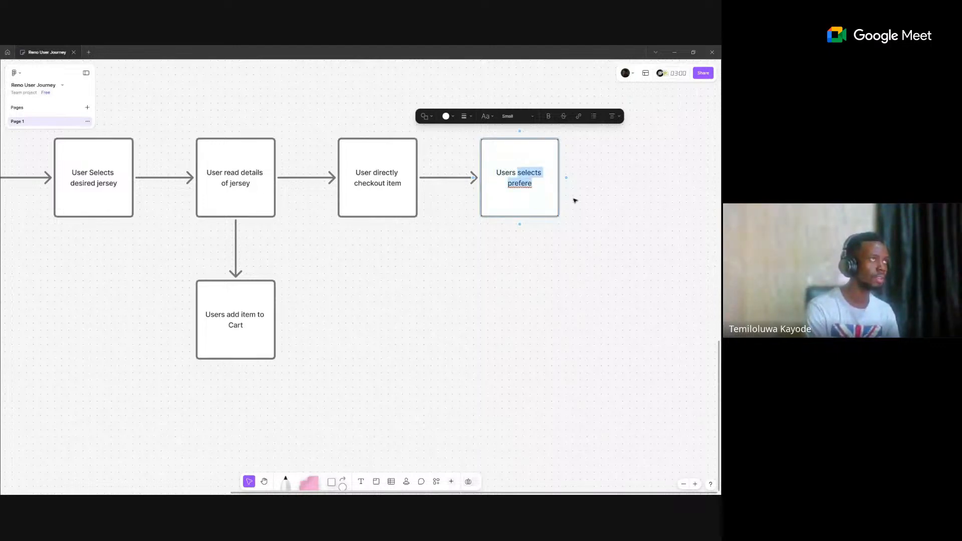
{"action": "type", "text": "enter "}
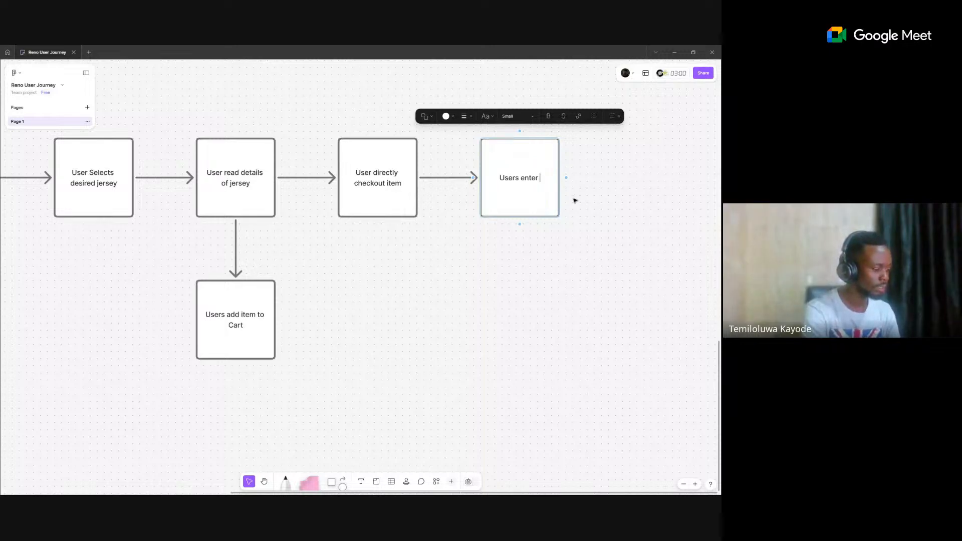
{"action": "type", "text": "delivery "}
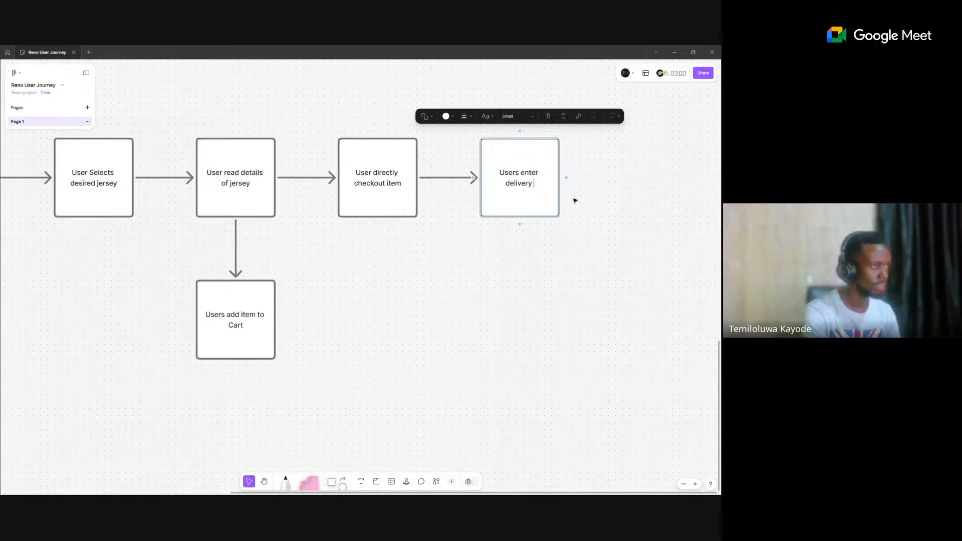
{"action": "type", "text": "in"}
{"action": "type", "text": "formati"}
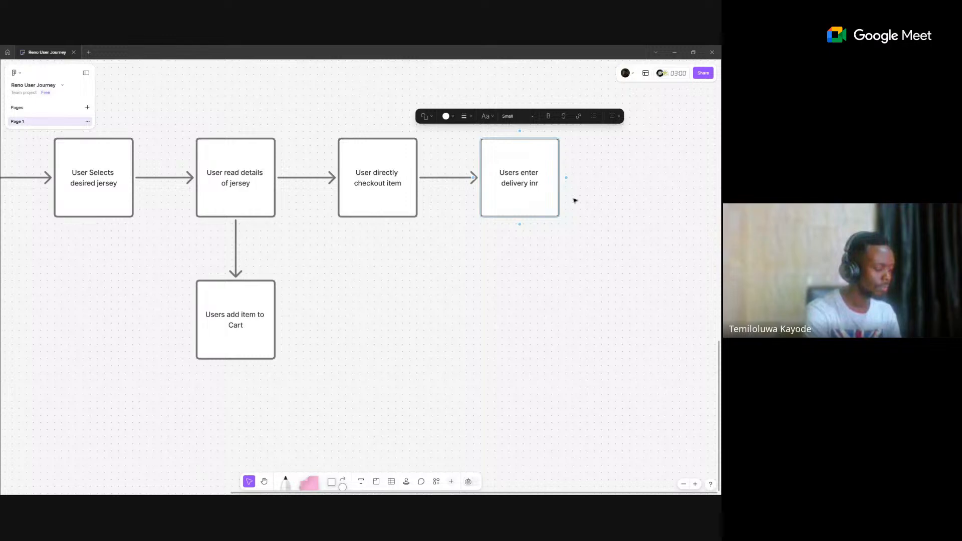
{"action": "type", "text": "on"}
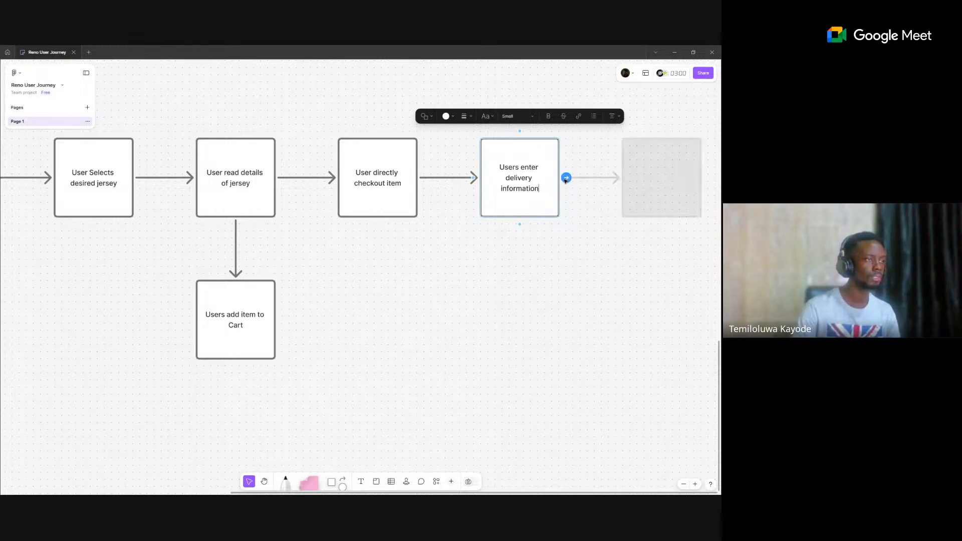
Step: Add a connected 'User selects preferred payment method' step, fixing typos in both boxes
{"action": "left_click", "coordinate": [566, 179]}
{"action": "type", "text": "Use"}
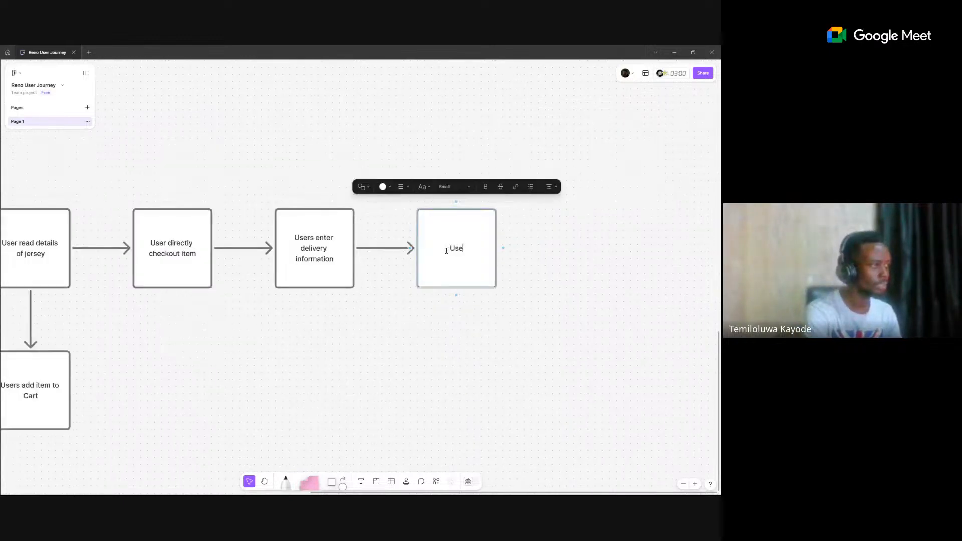
{"action": "type", "text": "rd se"}
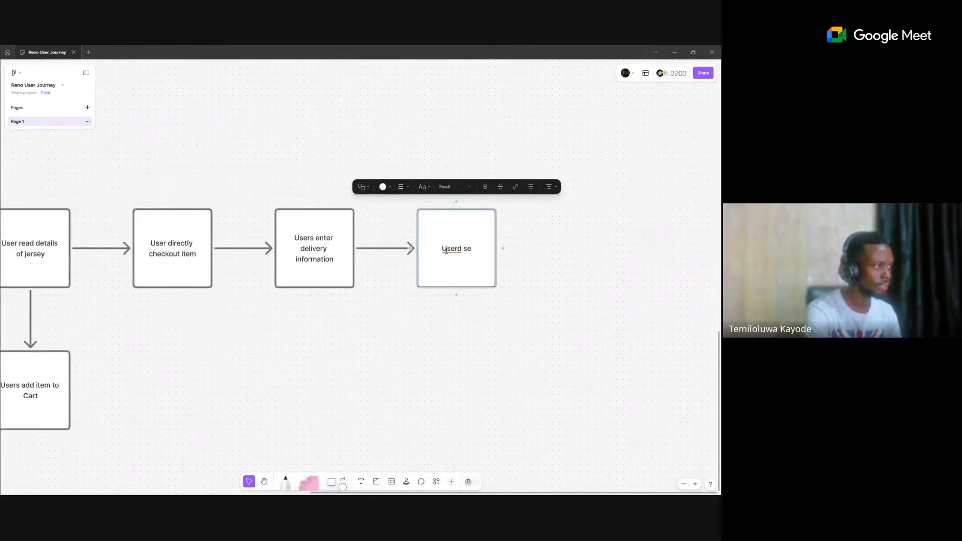
{"action": "type", "text": "l"}
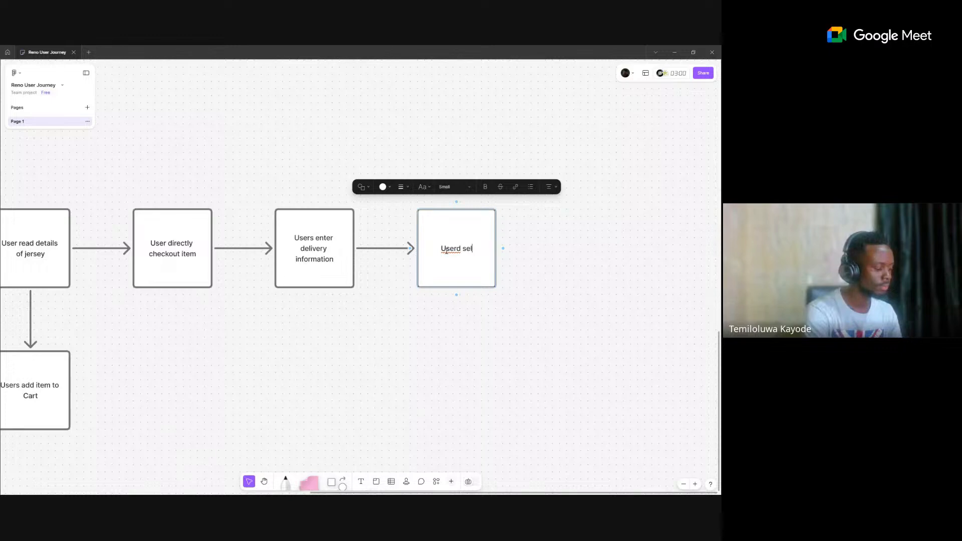
{"action": "type", "text": "ects pr"}
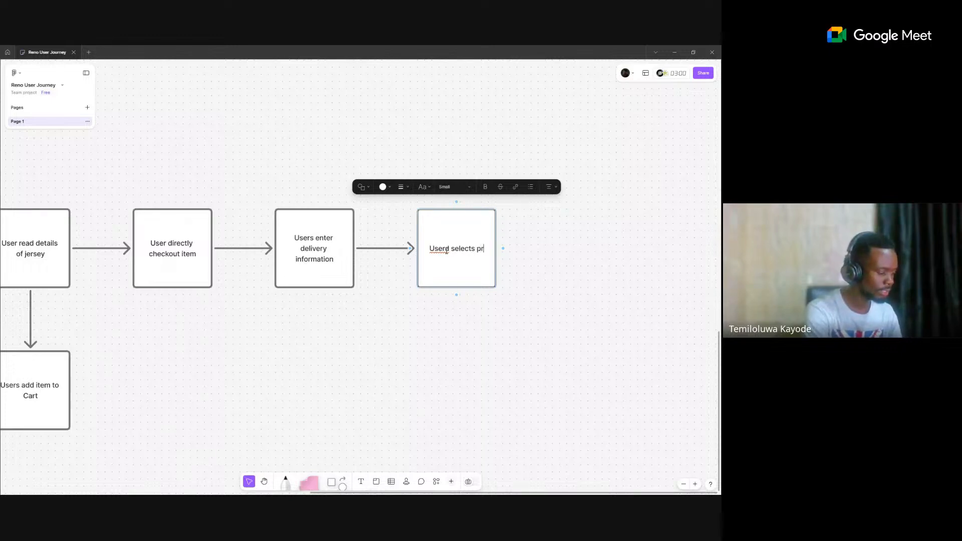
{"action": "type", "text": "efered p"}
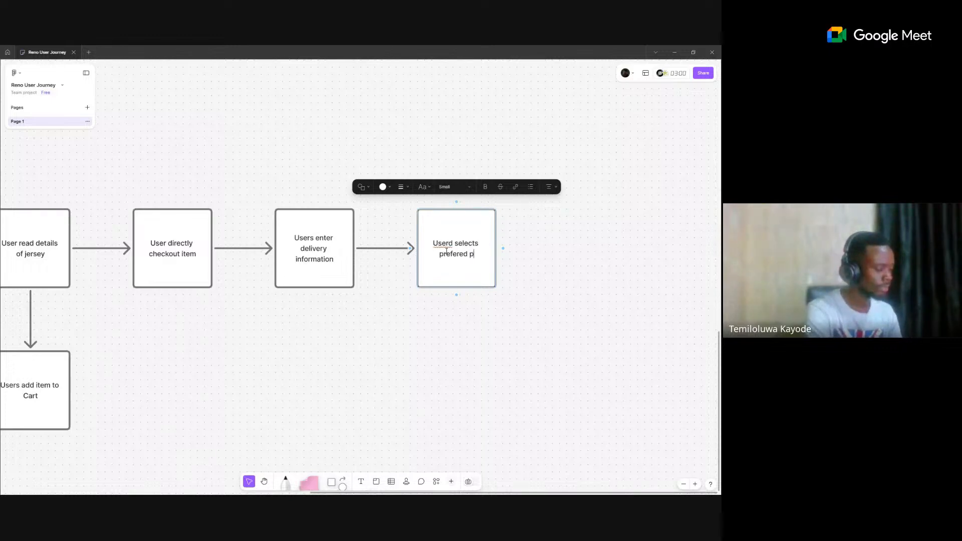
{"action": "type", "text": "ayment method"}
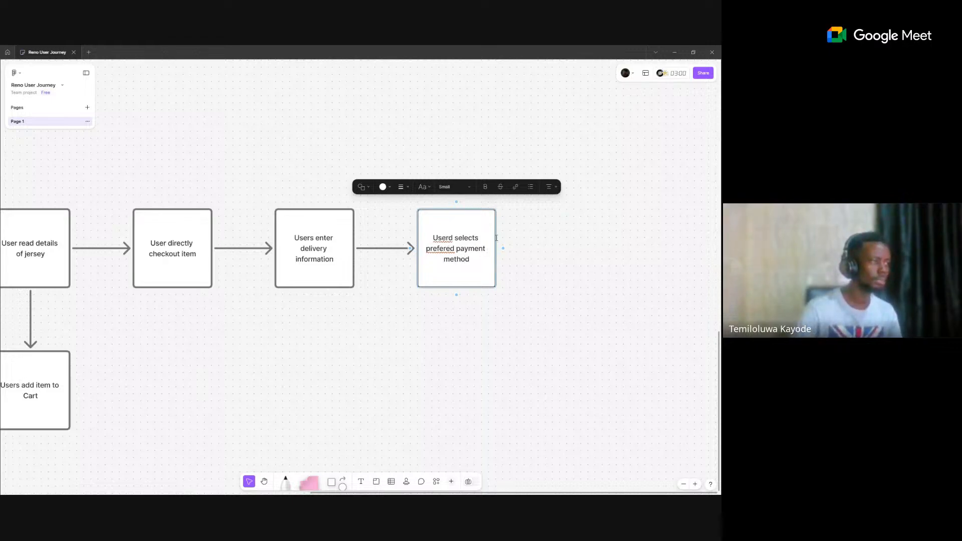
{"action": "right_click", "coordinate": [437, 249]}
{"action": "left_click", "coordinate": [447, 253]}
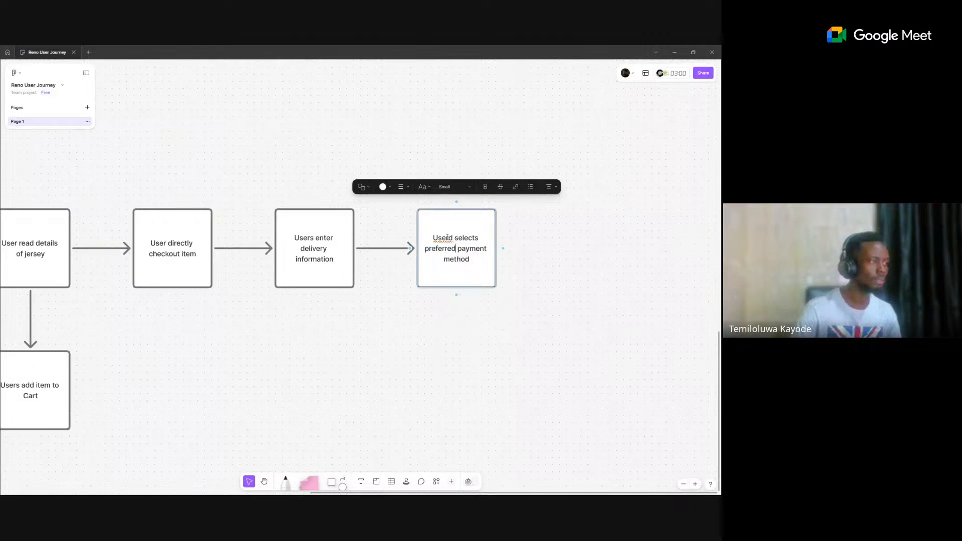
{"action": "left_click", "coordinate": [452, 237]}
{"action": "key", "text": "BackSpace"}
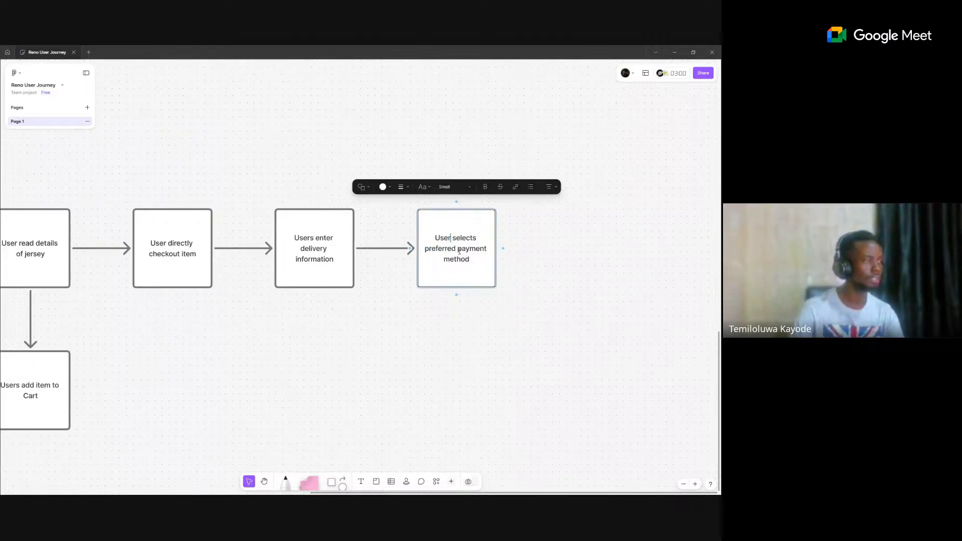
{"action": "left_click", "coordinate": [315, 238]}
{"action": "key", "text": "BackSpace"}
Step: Add a connected 'User complete checkout' step after the payment-method step
{"action": "scroll", "coordinate": [350, 253], "scroll_direction": "right", "scroll_amount": 3}
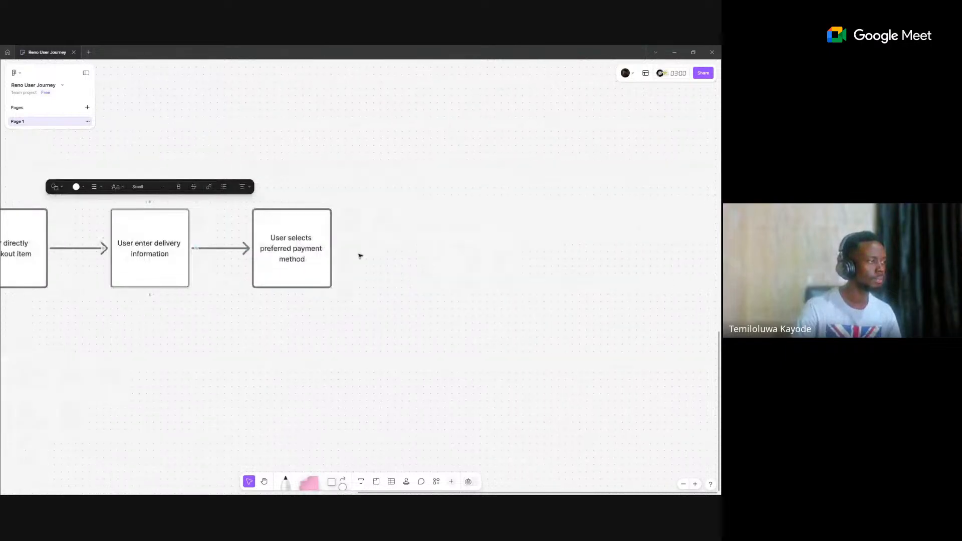
{"action": "scroll", "coordinate": [360, 256], "scroll_direction": "up", "scroll_amount": 2}
{"action": "left_click", "coordinate": [321, 249]}
{"action": "left_click", "coordinate": [330, 247]}
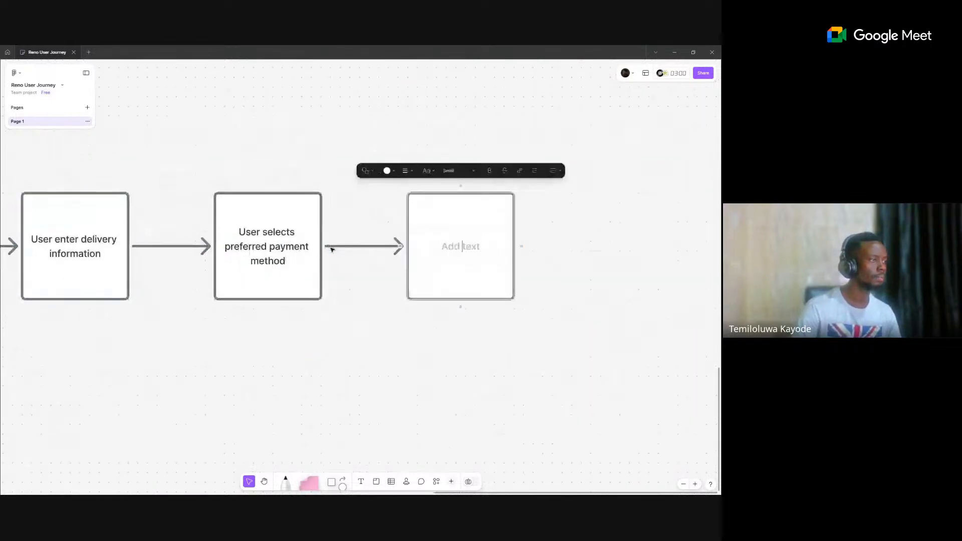
{"action": "type", "text": "Use"}
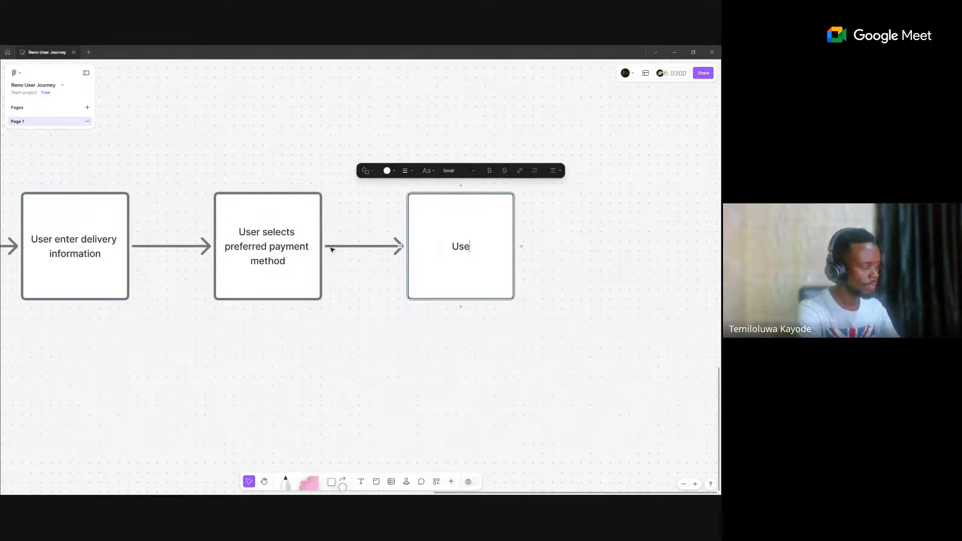
{"action": "type", "text": "rs"}
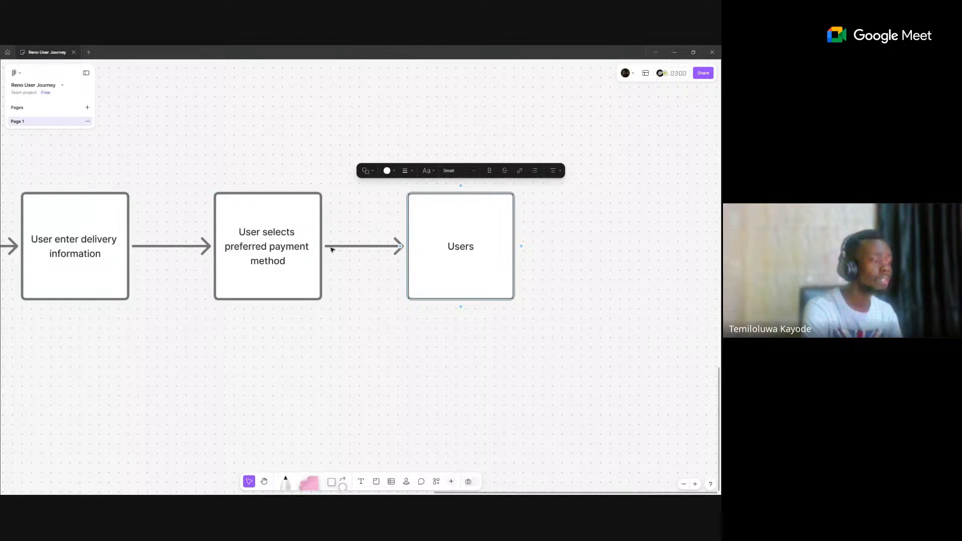
{"action": "type", "text": "complete"}
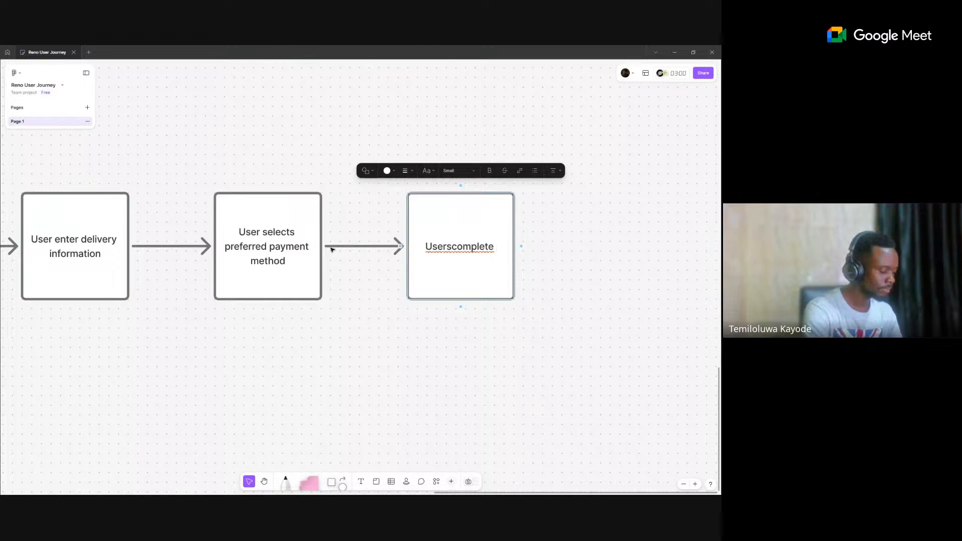
{"action": "type", "text": " checkout"}
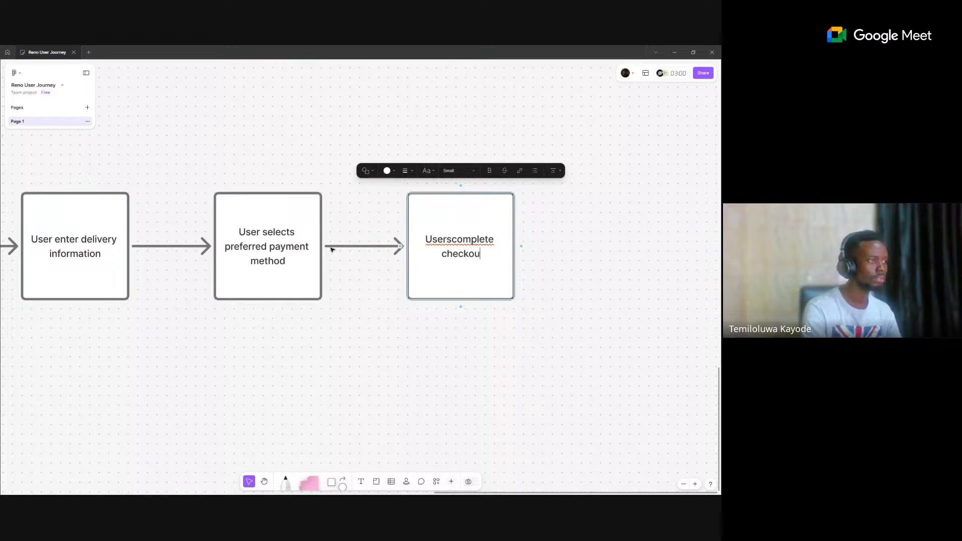
{"action": "key", "text": "Left"}
{"action": "key", "text": "Left"}
{"action": "key", "text": "Left"}
{"action": "key", "text": "Left"}
{"action": "key", "text": "Left"}
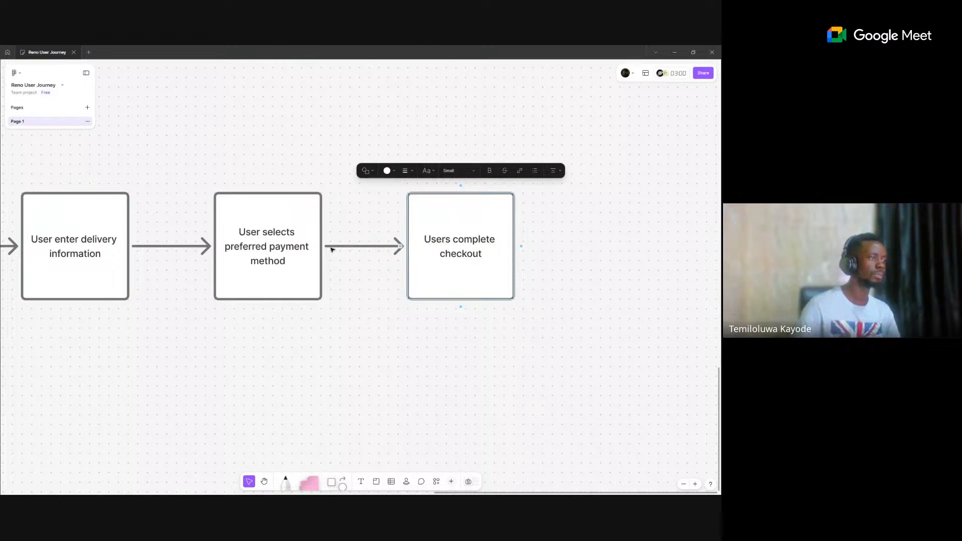
{"action": "scroll", "coordinate": [331, 249], "scroll_direction": "down", "scroll_amount": 6}
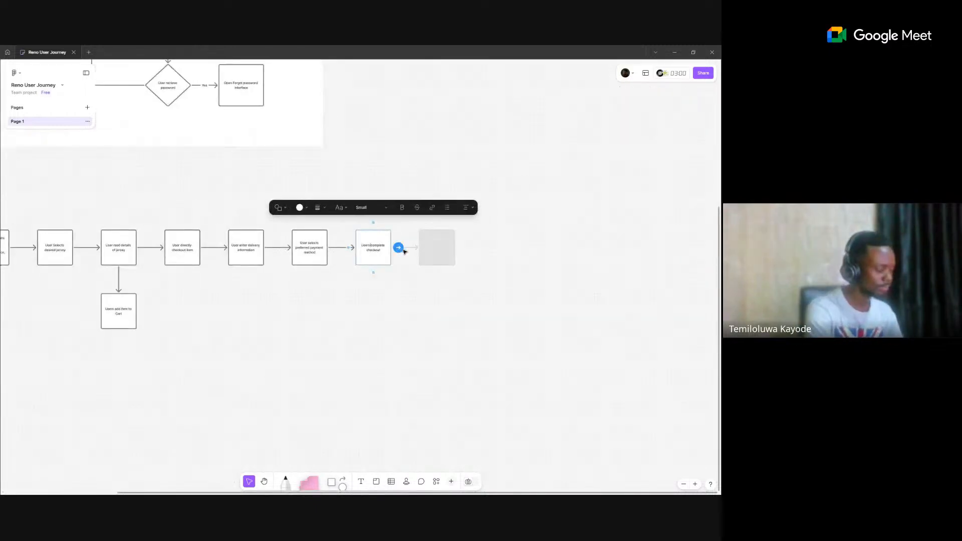
Step: Add a final 'User Track Order' step and correct 'Users' to 'User' in the checkout step
{"action": "left_click", "coordinate": [403, 250]}
{"action": "type", "text": "User Tr"}
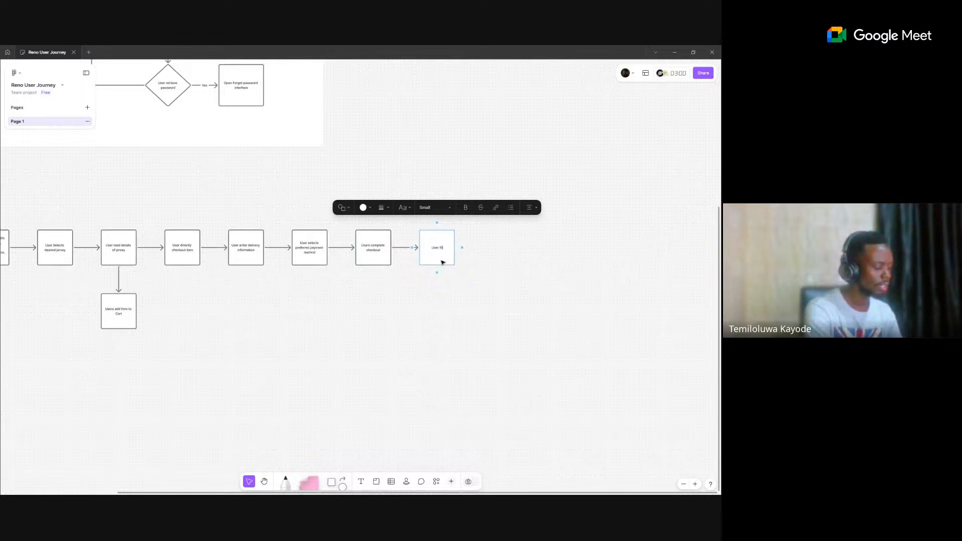
{"action": "type", "text": "ack Order"}
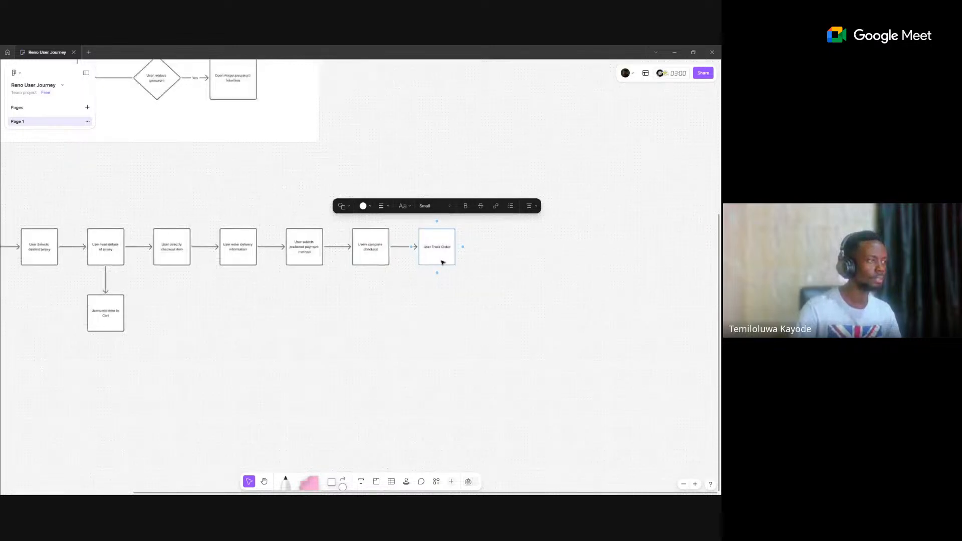
{"action": "scroll", "coordinate": [441, 258], "scroll_direction": "up", "scroll_amount": 5}
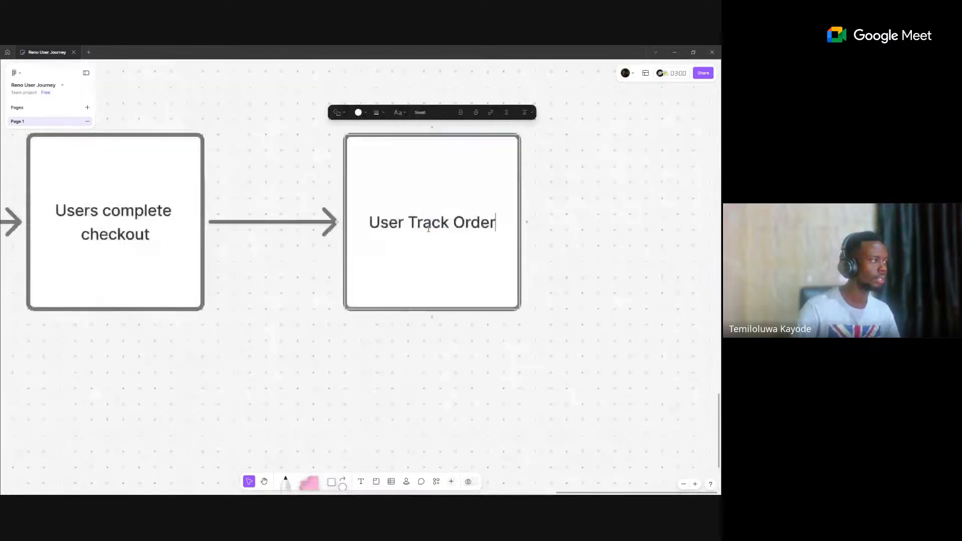
{"action": "scroll", "coordinate": [429, 229], "scroll_direction": "left", "scroll_amount": 5}
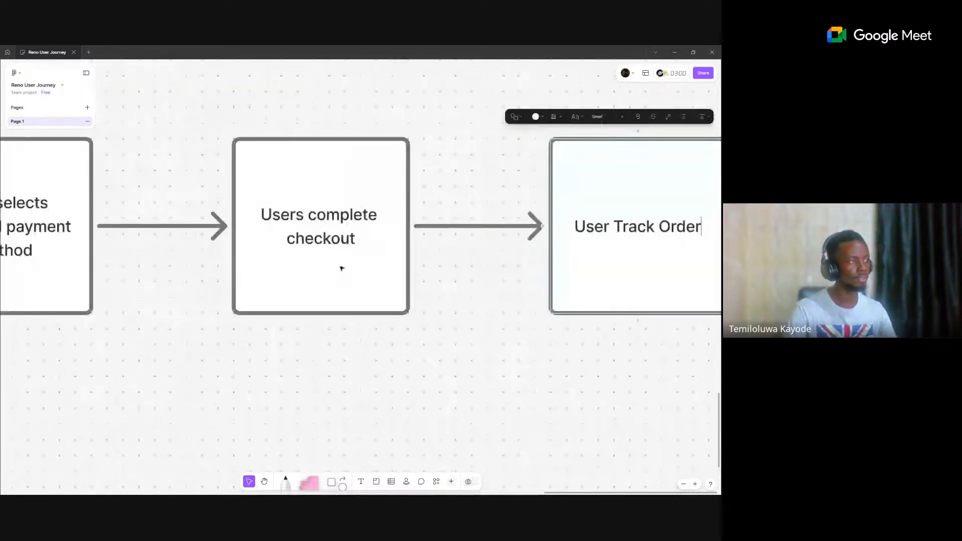
{"action": "left_click", "coordinate": [304, 214]}
{"action": "key", "text": "BackSpace"}
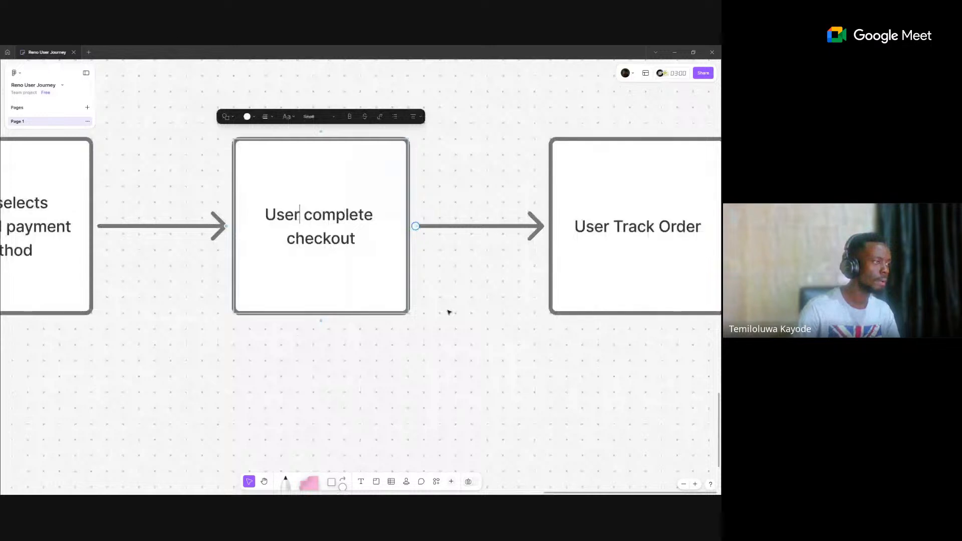
Step: Start a new connected step branching from the 'Users add item to Cart' box
{"action": "scroll", "coordinate": [448, 312], "scroll_direction": "down", "scroll_amount": 4}
{"action": "left_click_drag", "start_coordinate": [548, 316], "coordinate": [371, 311]}
{"action": "left_click", "coordinate": [371, 311]}
{"action": "scroll", "coordinate": [371, 311], "scroll_direction": "down", "scroll_amount": 2}
{"action": "left_click_drag", "start_coordinate": [198, 392], "coordinate": [519, 293]}
{"action": "left_click", "coordinate": [316, 273]}
{"action": "left_click", "coordinate": [335, 275]}
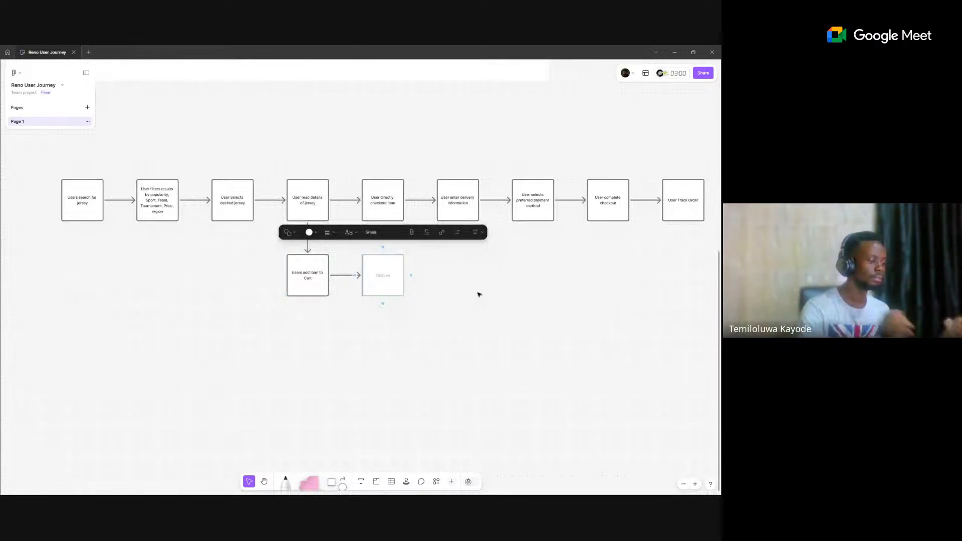
Step: Label the new box after add-to-cart 'User opens cart'
{"action": "type", "text": "Us"}
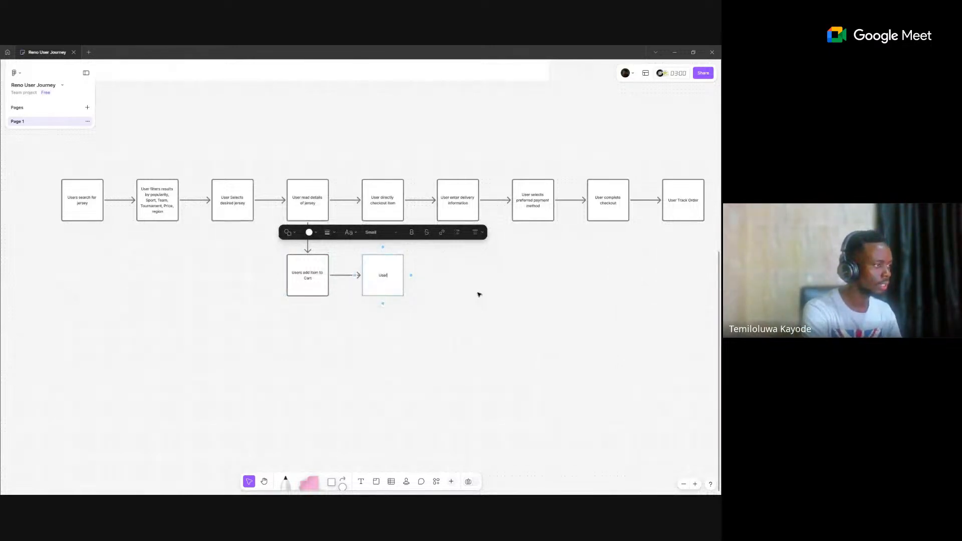
{"action": "type", "text": "ers"}
{"action": "key", "text": "BackSpace"}
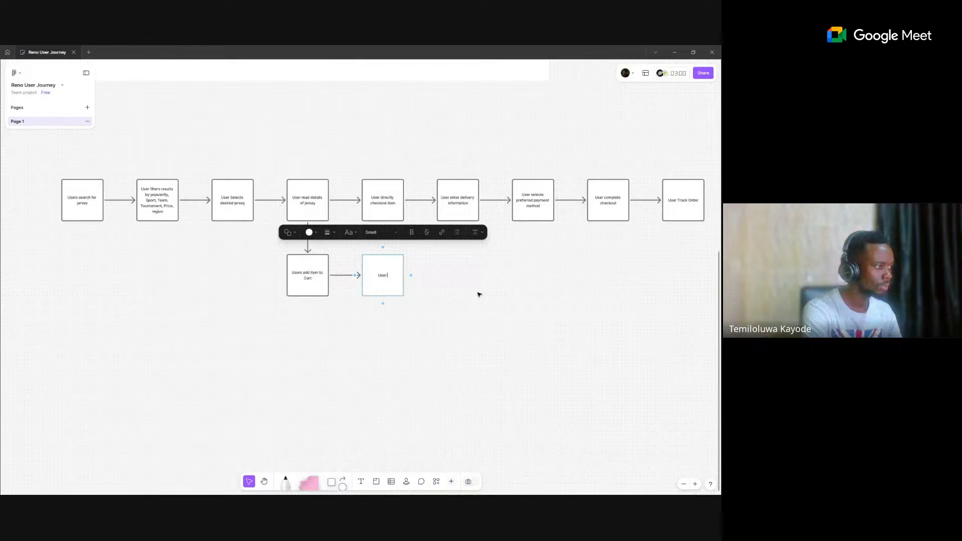
{"action": "type", "text": "opens cart"}
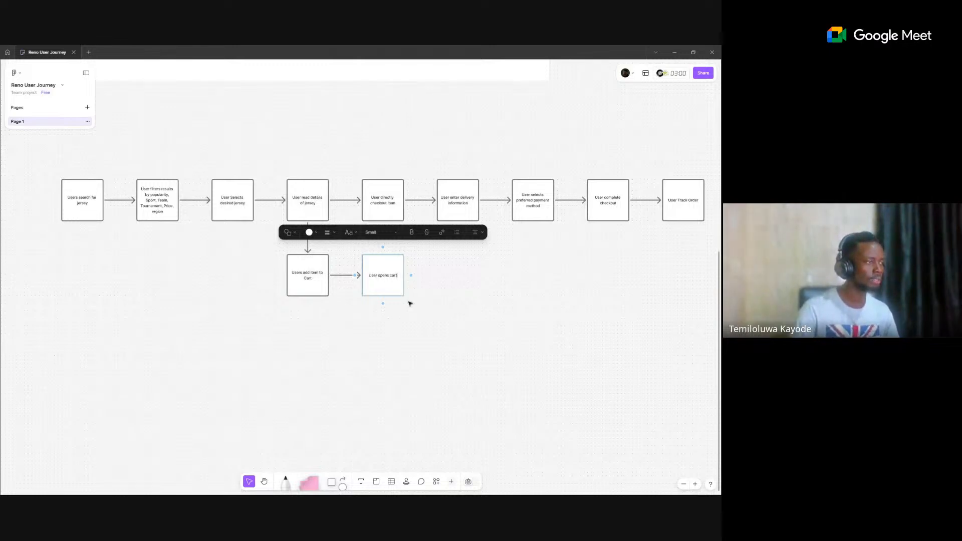
{"action": "scroll", "coordinate": [409, 302], "scroll_direction": "up", "scroll_amount": 3}
{"action": "left_click_drag", "start_coordinate": [410, 303], "coordinate": [355, 326]}
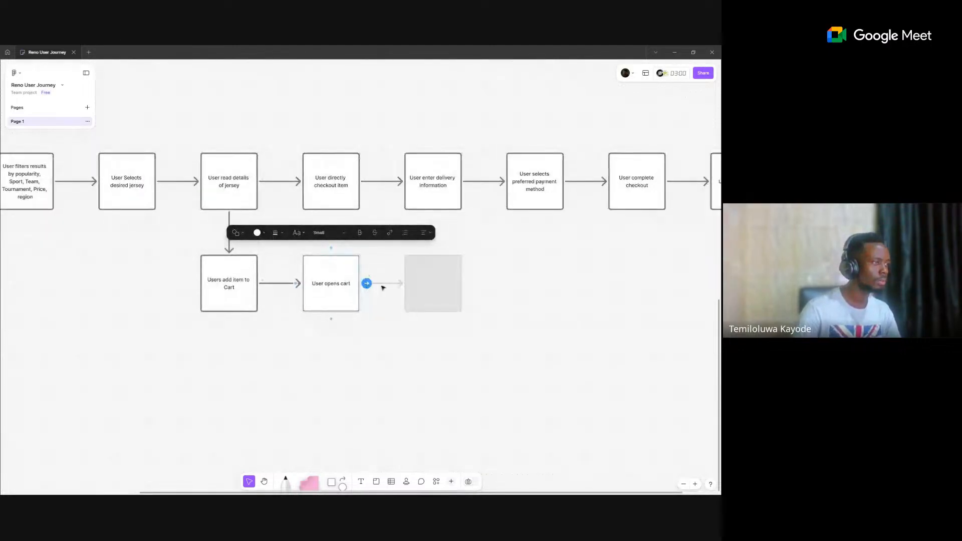
Step: Connect 'User opens cart' to the 'User enter delivery information' step
{"action": "left_click_drag", "start_coordinate": [367, 284], "coordinate": [432, 208]}
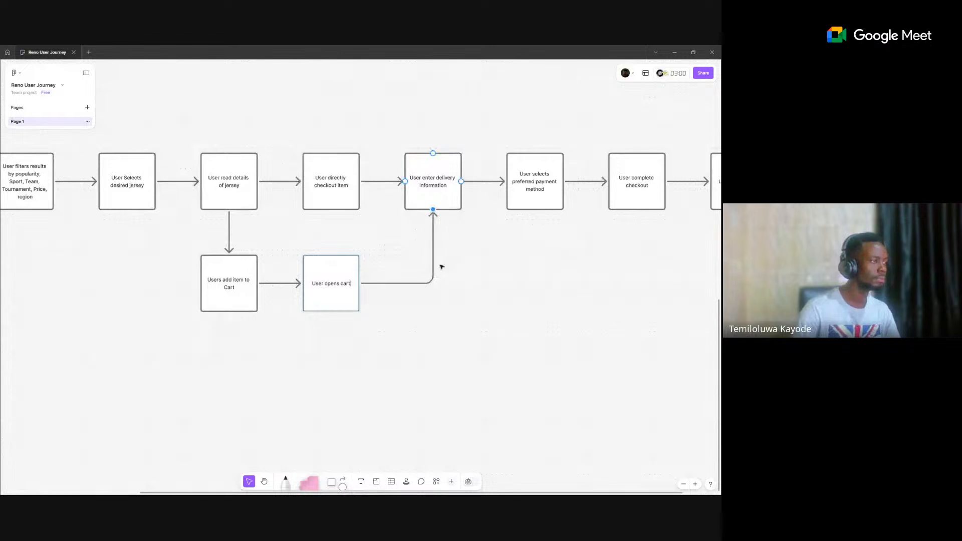
{"action": "left_click", "coordinate": [470, 330]}
{"action": "scroll", "coordinate": [470, 330], "scroll_direction": "down", "scroll_amount": 3}
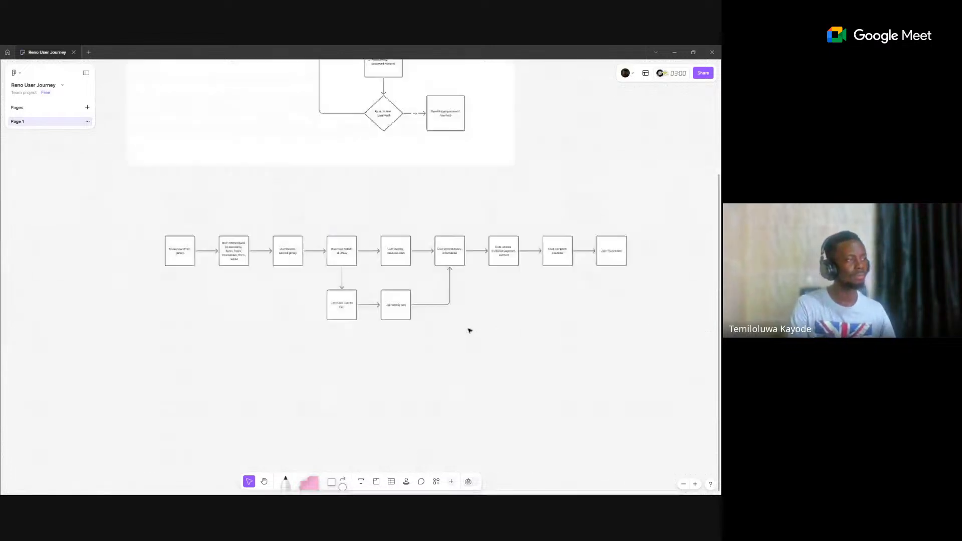
{"action": "left_click_drag", "start_coordinate": [464, 331], "coordinate": [386, 357]}
{"action": "scroll", "coordinate": [386, 356], "scroll_direction": "down", "scroll_amount": 1}
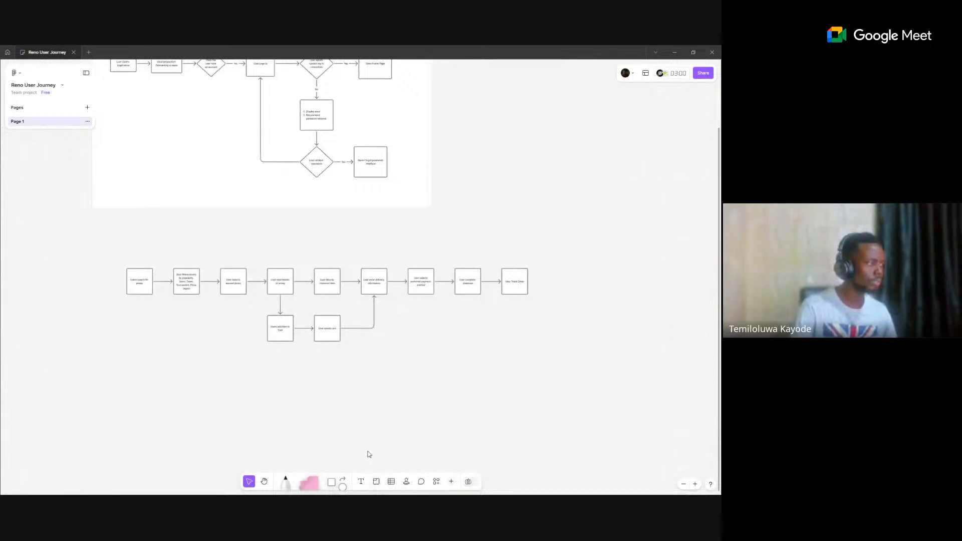
{"action": "left_click", "coordinate": [376, 481]}
Step: Wrap the jersey checkout flowchart in a section titled 'Checkout Flow', left-aligned under Authentication Flow
{"action": "left_click_drag", "start_coordinate": [102, 241], "coordinate": [560, 363]}
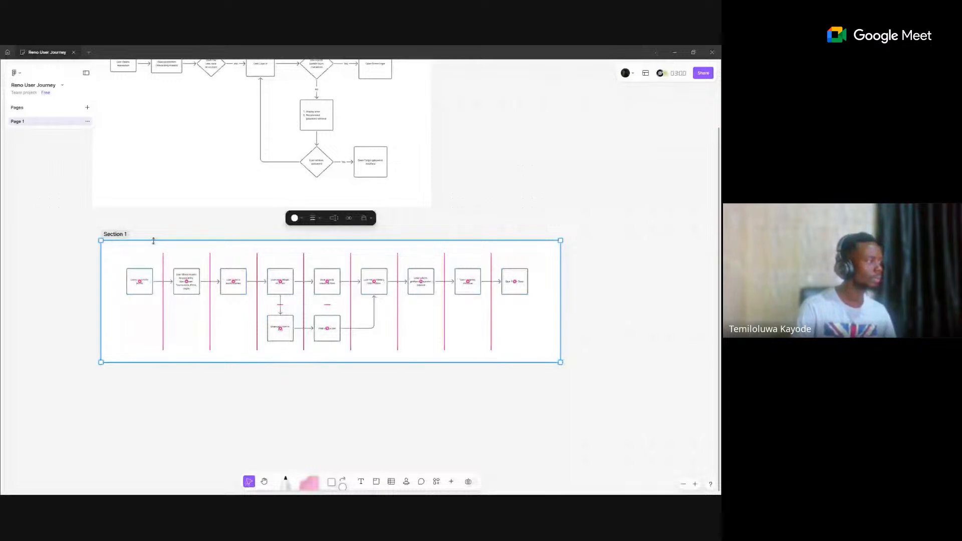
{"action": "double_click", "coordinate": [116, 234]}
{"action": "type", "text": "Check"}
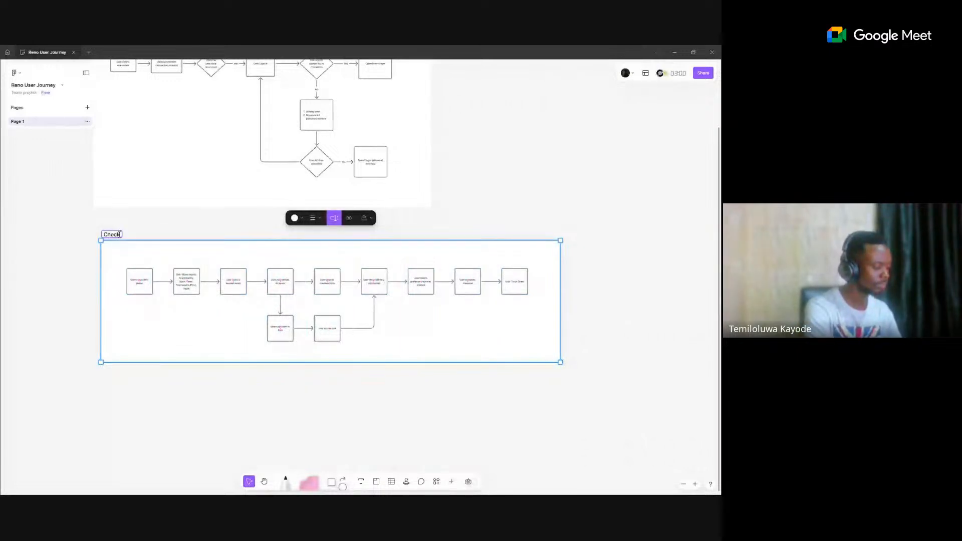
{"action": "type", "text": "out"}
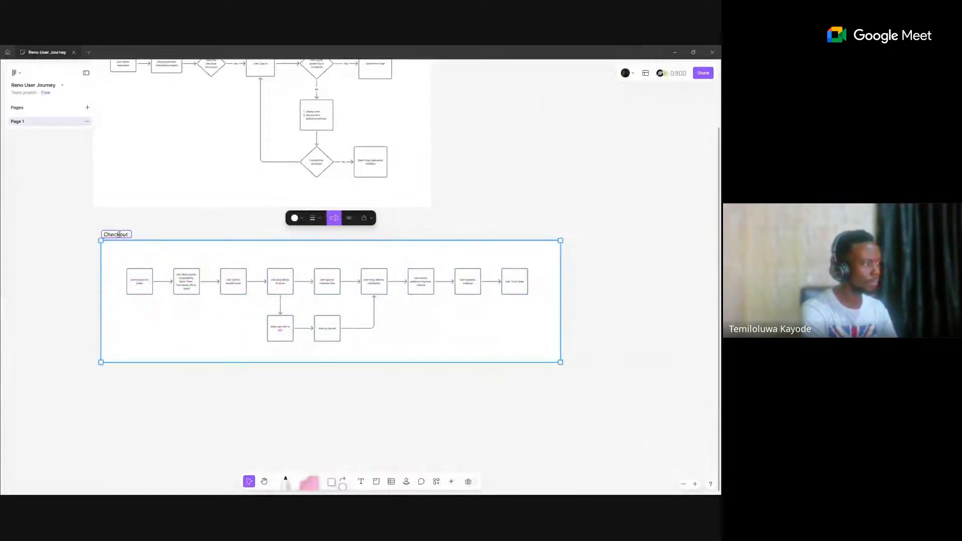
{"action": "type", "text": " Flow"}
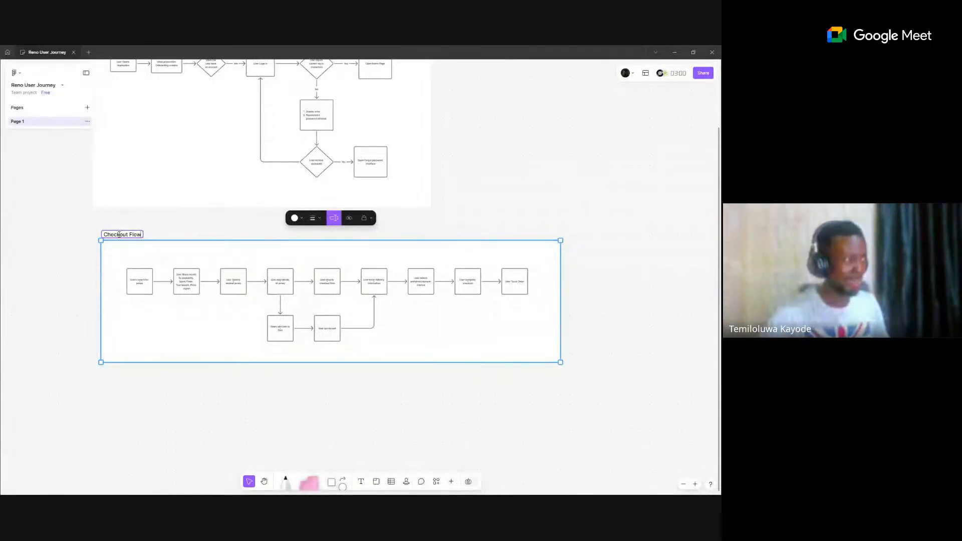
{"action": "scroll", "coordinate": [241, 306], "scroll_direction": "down", "scroll_amount": 2}
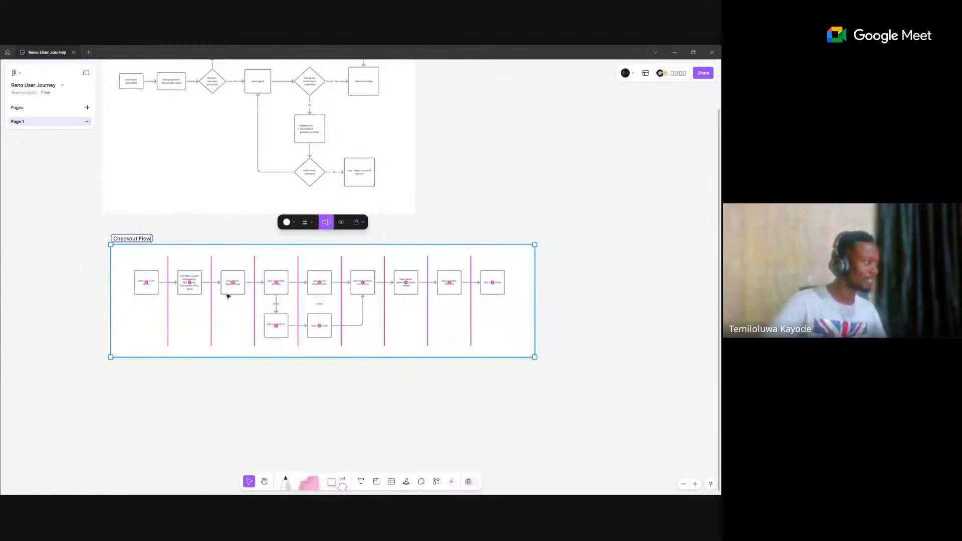
{"action": "scroll", "coordinate": [221, 300], "scroll_direction": "down", "scroll_amount": 3}
{"action": "left_click_drag", "start_coordinate": [169, 267], "coordinate": [163, 267]}
{"action": "left_click", "coordinate": [522, 261]}
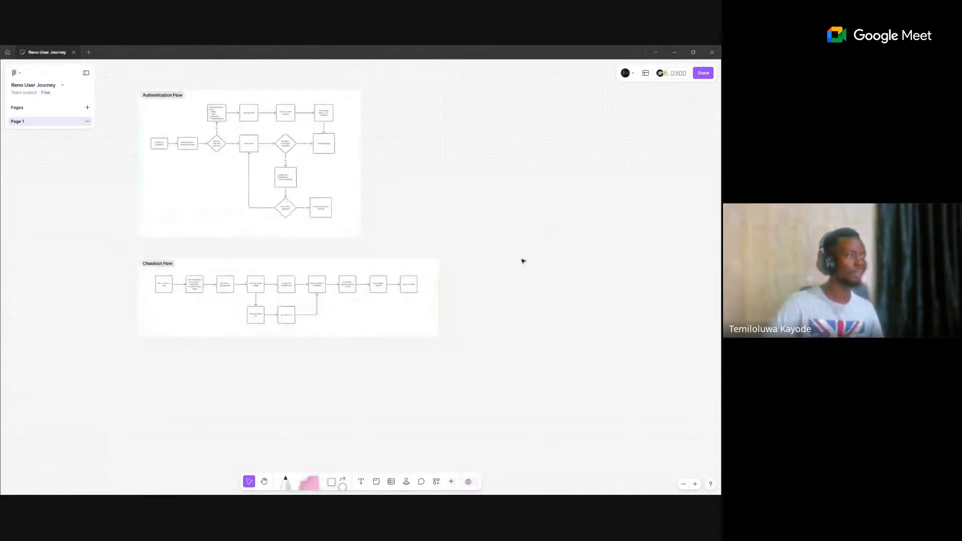
{"action": "scroll", "coordinate": [523, 261], "scroll_direction": "down", "scroll_amount": 2}
{"action": "scroll", "coordinate": [266, 275], "scroll_direction": "up", "scroll_amount": 1}
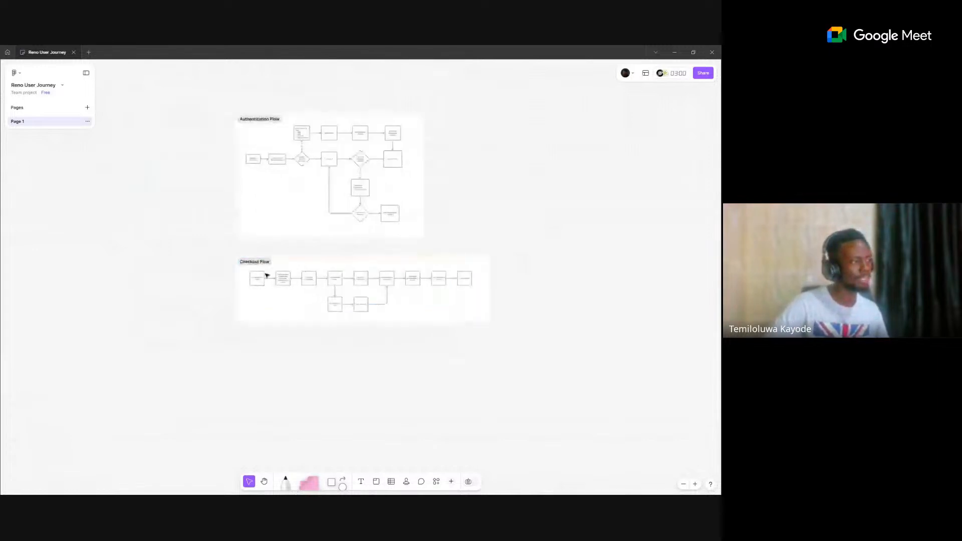
{"action": "scroll", "coordinate": [392, 289], "scroll_direction": "up", "scroll_amount": 3}
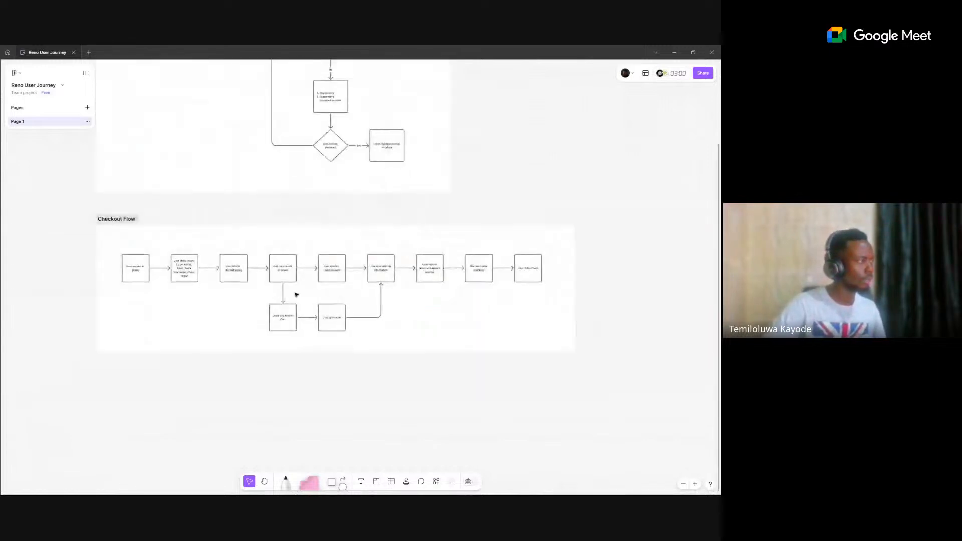
{"action": "scroll", "coordinate": [236, 284], "scroll_direction": "up", "scroll_amount": 2}
{"action": "scroll", "coordinate": [243, 232], "scroll_direction": "up", "scroll_amount": 3}
{"action": "scroll", "coordinate": [242, 232], "scroll_direction": "left", "scroll_amount": 4}
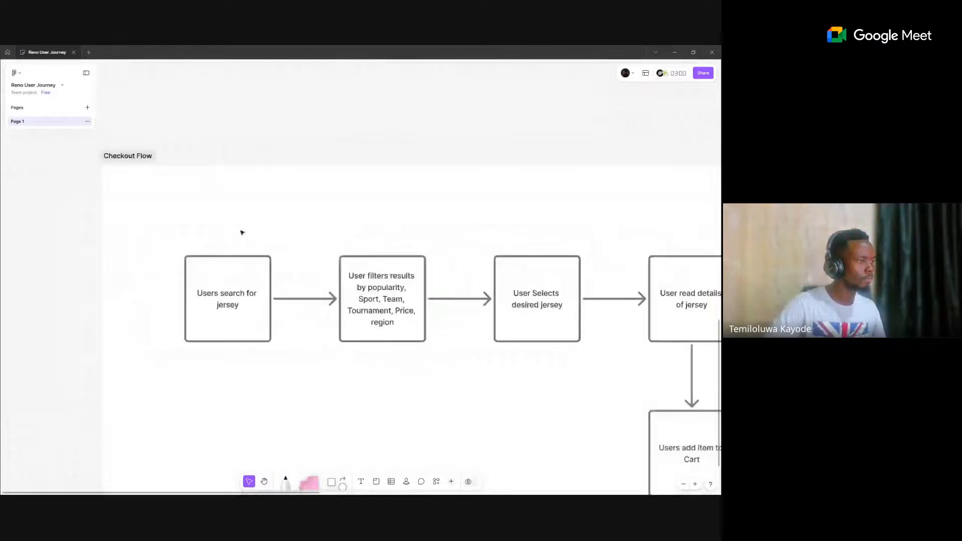
{"action": "scroll", "coordinate": [432, 271], "scroll_direction": "down", "scroll_amount": 2}
{"action": "scroll", "coordinate": [461, 278], "scroll_direction": "right", "scroll_amount": 6}
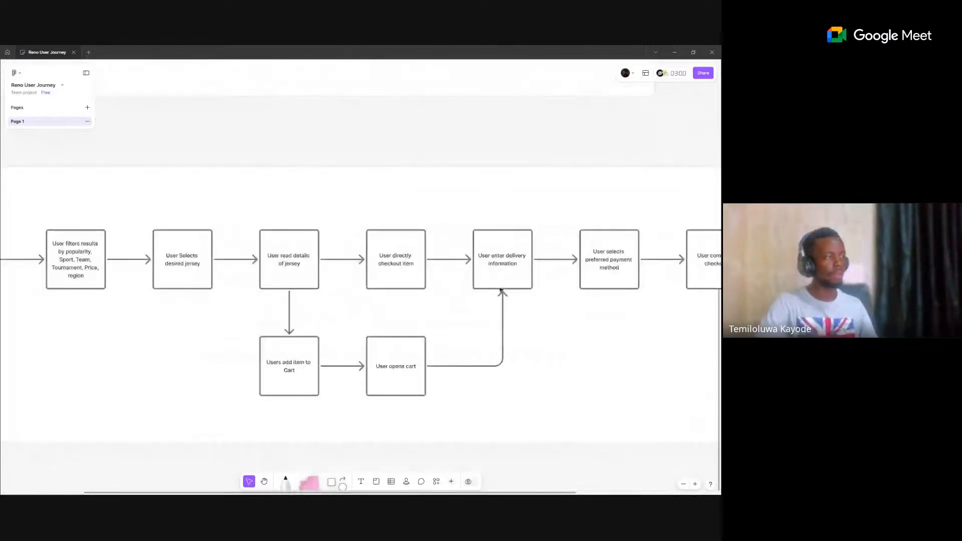
{"action": "scroll", "coordinate": [501, 291], "scroll_direction": "down", "scroll_amount": 3}
{"action": "scroll", "coordinate": [529, 330], "scroll_direction": "up", "scroll_amount": 5}
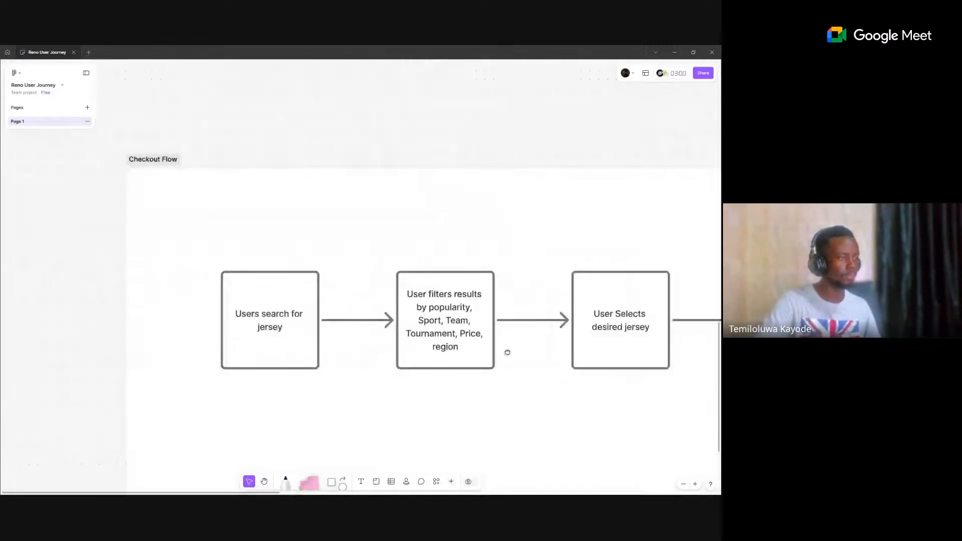
{"action": "scroll", "coordinate": [506, 350], "scroll_direction": "right", "scroll_amount": 5}
{"action": "scroll", "coordinate": [556, 351], "scroll_direction": "down", "scroll_amount": 2}
{"action": "scroll", "coordinate": [579, 356], "scroll_direction": "right", "scroll_amount": 2}
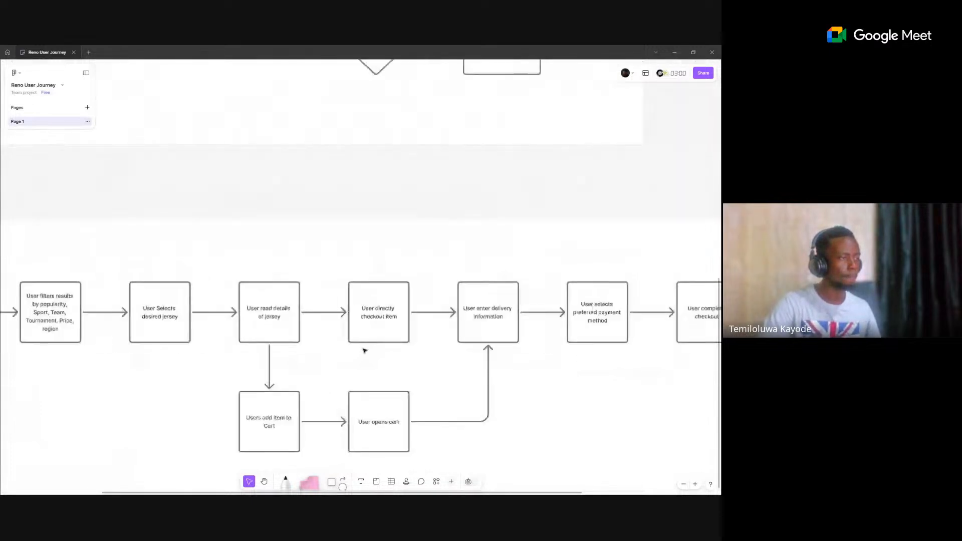
{"action": "scroll", "coordinate": [364, 350], "scroll_direction": "right", "scroll_amount": 5}
{"action": "scroll", "coordinate": [508, 334], "scroll_direction": "up", "scroll_amount": 3}
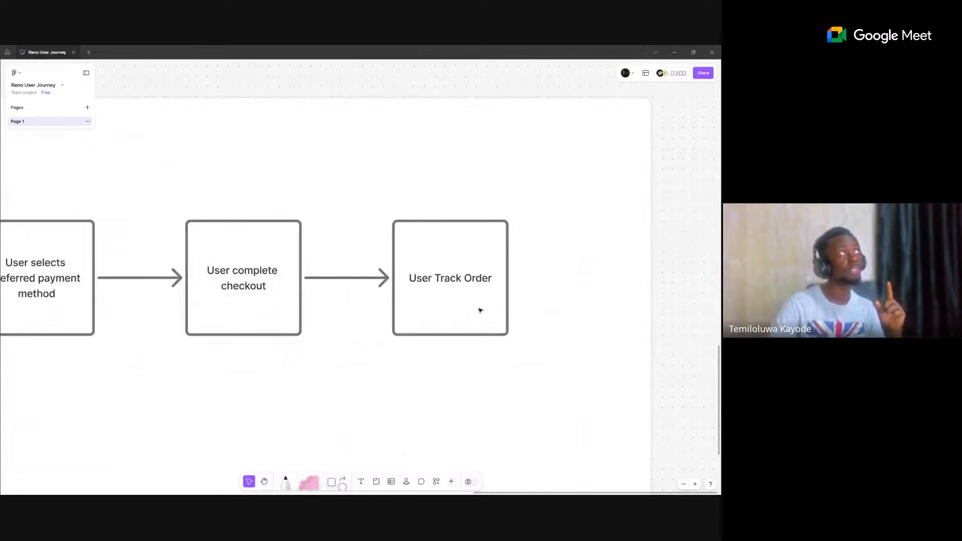
{"action": "left_click", "coordinate": [471, 290]}
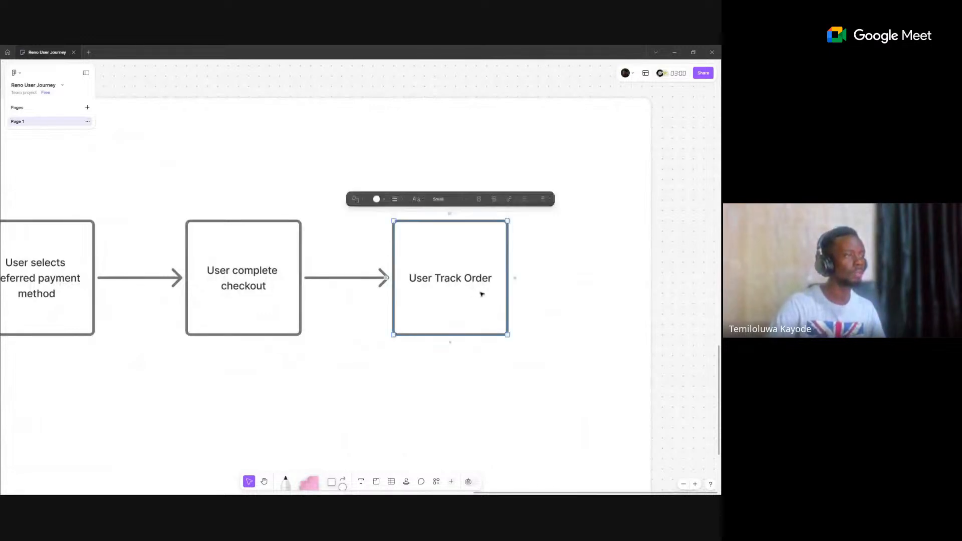
{"action": "mouse_move", "coordinate": [514, 277]}
{"action": "left_click", "coordinate": [603, 292]}
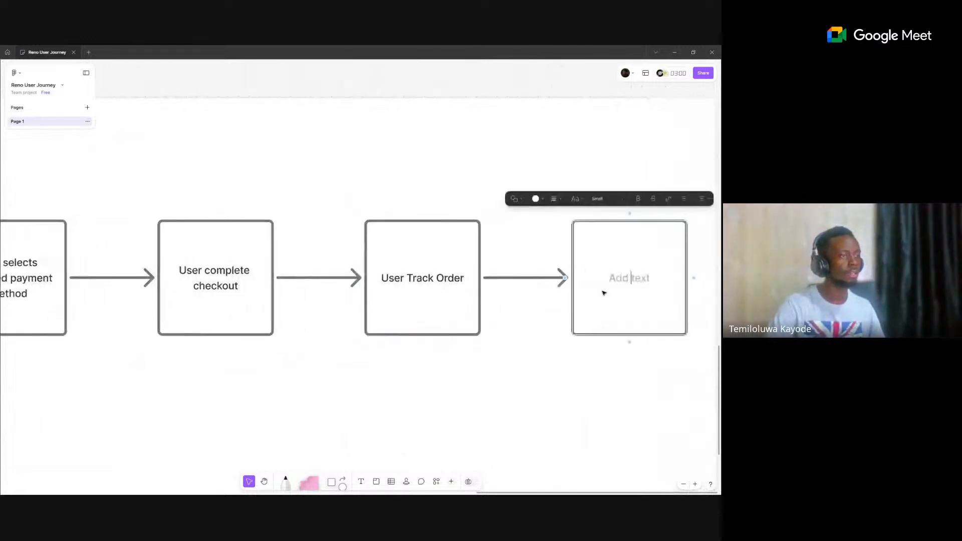
{"action": "scroll", "coordinate": [607, 295], "scroll_direction": "down", "scroll_amount": 3}
{"action": "scroll", "coordinate": [610, 300], "scroll_direction": "up", "scroll_amount": 3}
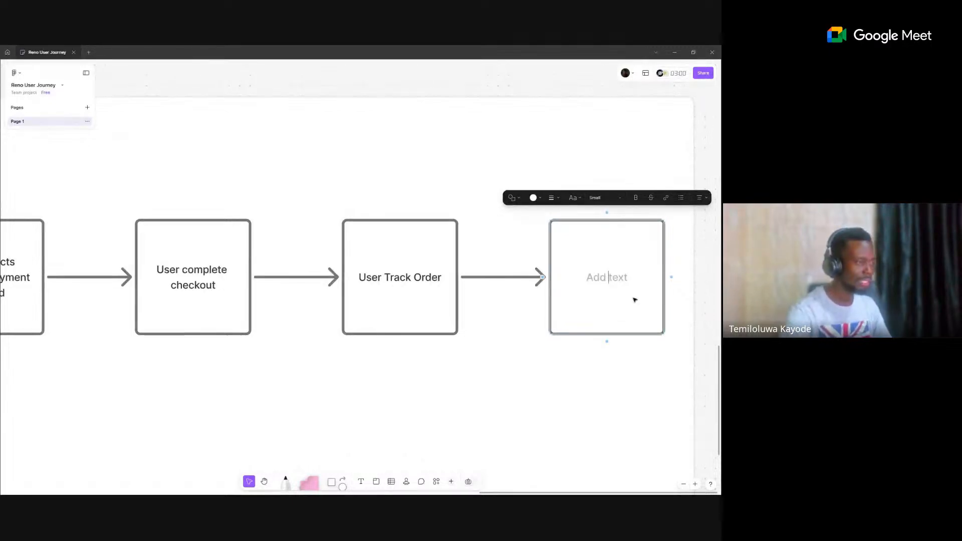
{"action": "key", "text": "Escape"}
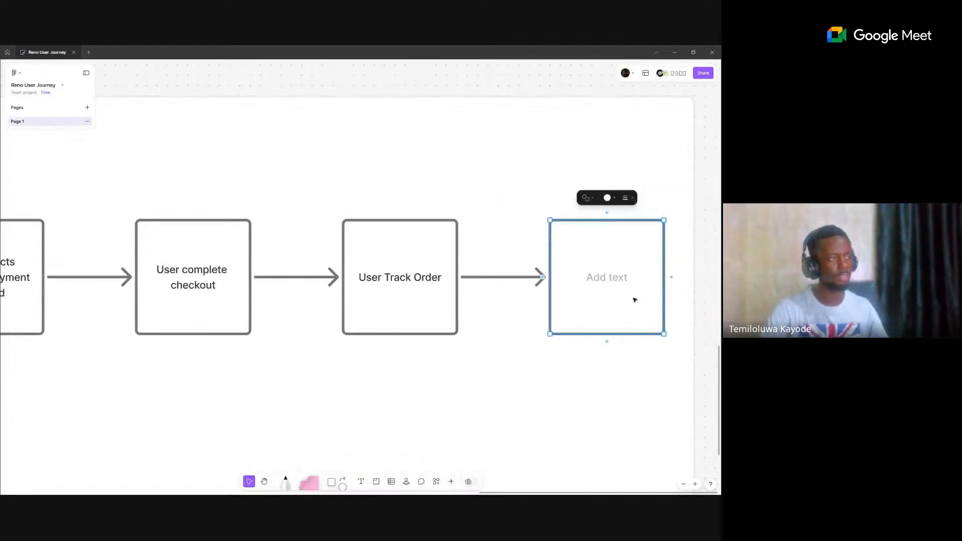
{"action": "key", "text": "Delete"}
{"action": "scroll", "coordinate": [635, 299], "scroll_direction": "down", "scroll_amount": 10}
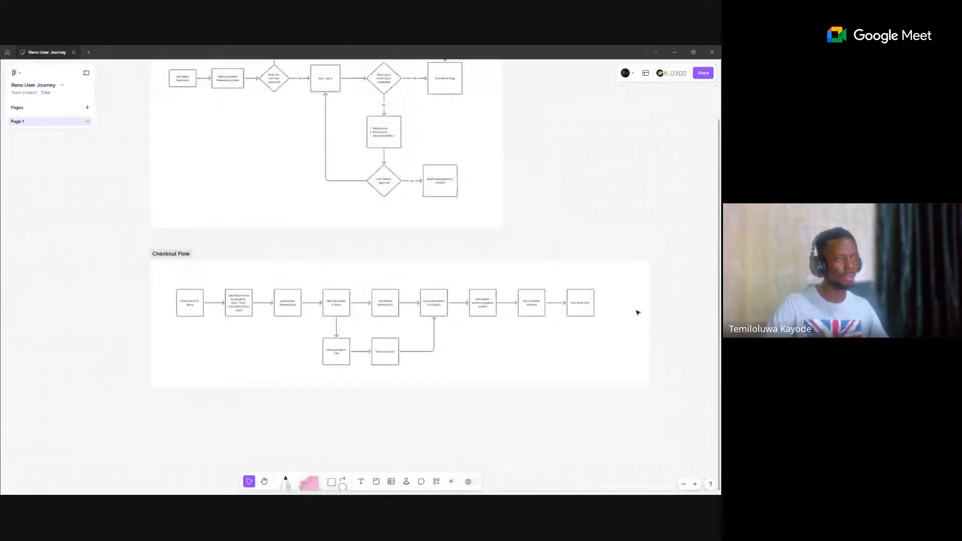
Step: Pull the Checkout Flow section's right edge in toward the User Track Order step
{"action": "left_click", "coordinate": [648, 315]}
{"action": "left_click_drag", "start_coordinate": [649, 315], "coordinate": [626, 345]}
{"action": "left_click", "coordinate": [483, 417]}
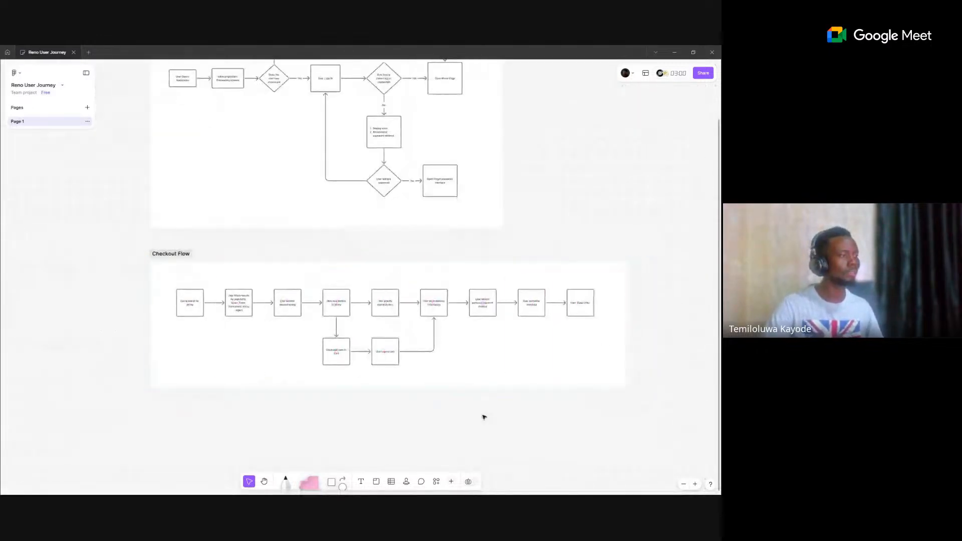
{"action": "scroll", "coordinate": [483, 416], "scroll_direction": "down", "scroll_amount": 5}
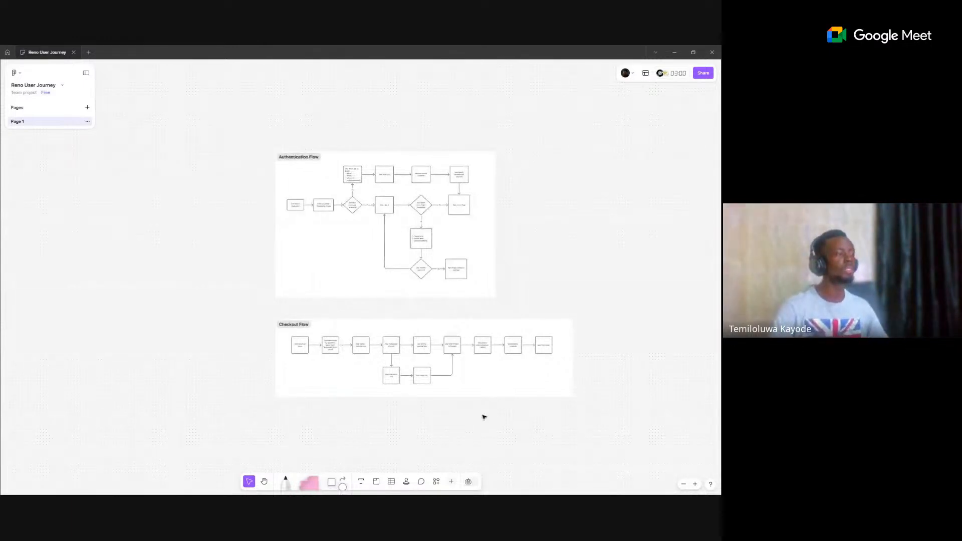
Step: Pan and scroll around the board to review both the Authentication and Checkout flows
{"action": "scroll", "coordinate": [484, 417], "scroll_direction": "up", "scroll_amount": 5}
{"action": "scroll", "coordinate": [67, 283], "scroll_direction": "up", "scroll_amount": 2}
{"action": "scroll", "coordinate": [66, 284], "scroll_direction": "left", "scroll_amount": 7}
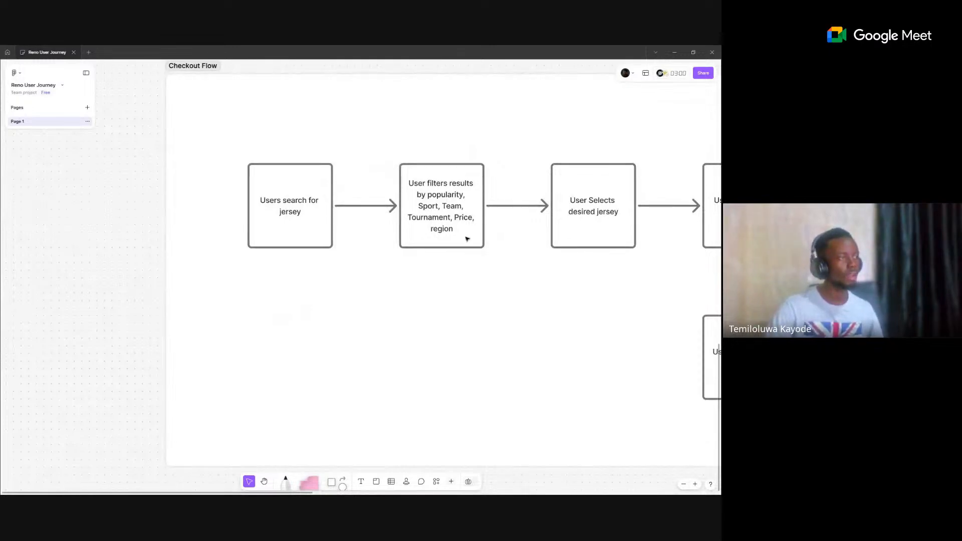
{"action": "scroll", "coordinate": [480, 224], "scroll_direction": "up", "scroll_amount": 2}
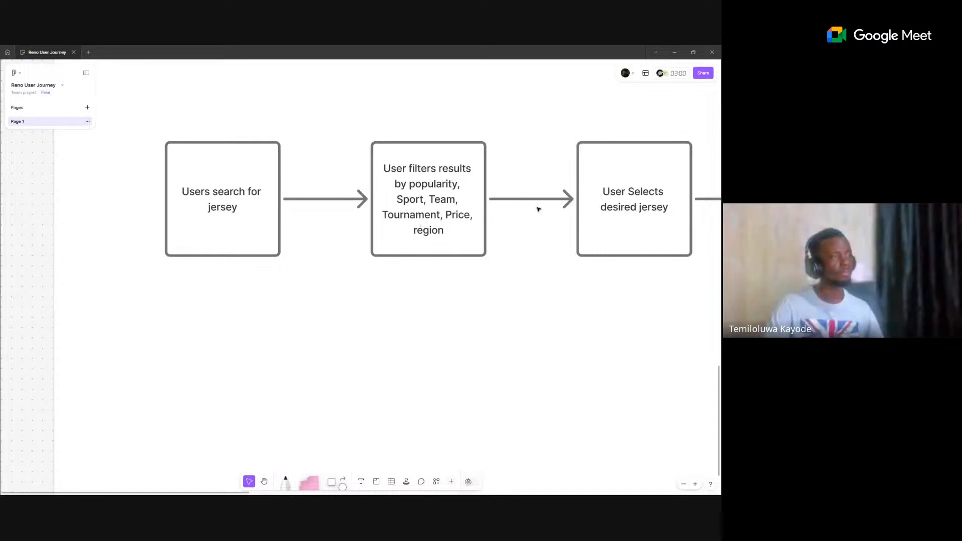
{"action": "left_click_drag", "start_coordinate": [535, 210], "coordinate": [518, 234]}
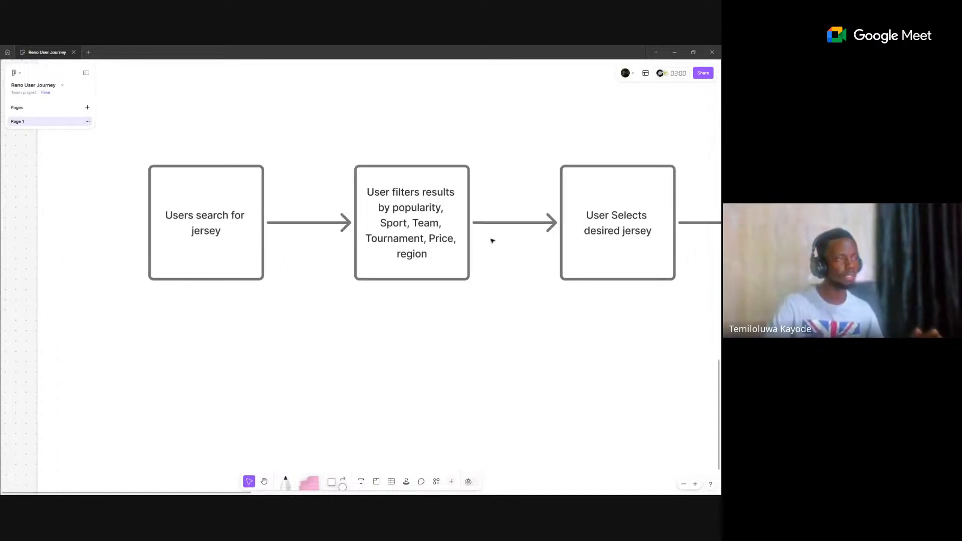
{"action": "left_click_drag", "start_coordinate": [495, 239], "coordinate": [266, 228]}
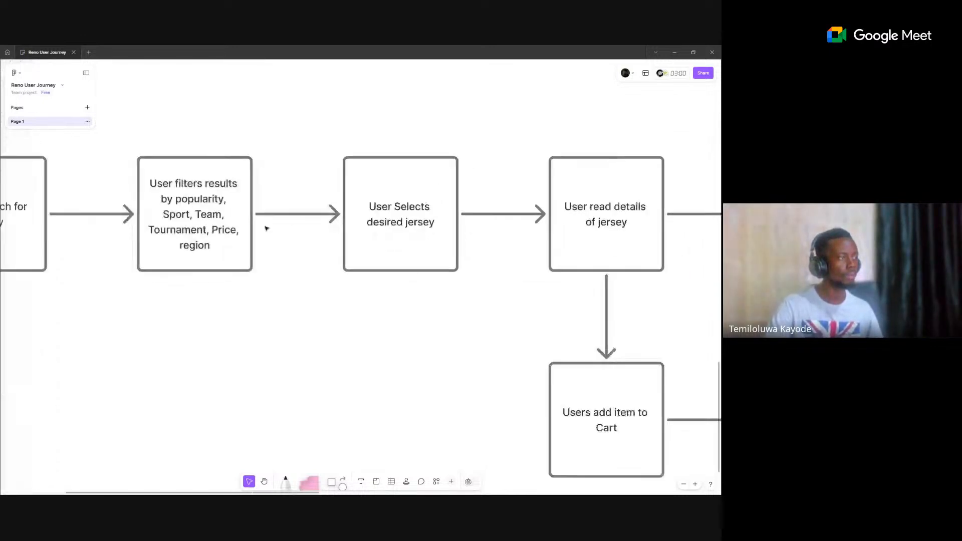
{"action": "scroll", "coordinate": [417, 226], "scroll_direction": "up", "scroll_amount": 2}
{"action": "scroll", "coordinate": [418, 226], "scroll_direction": "down", "scroll_amount": 5}
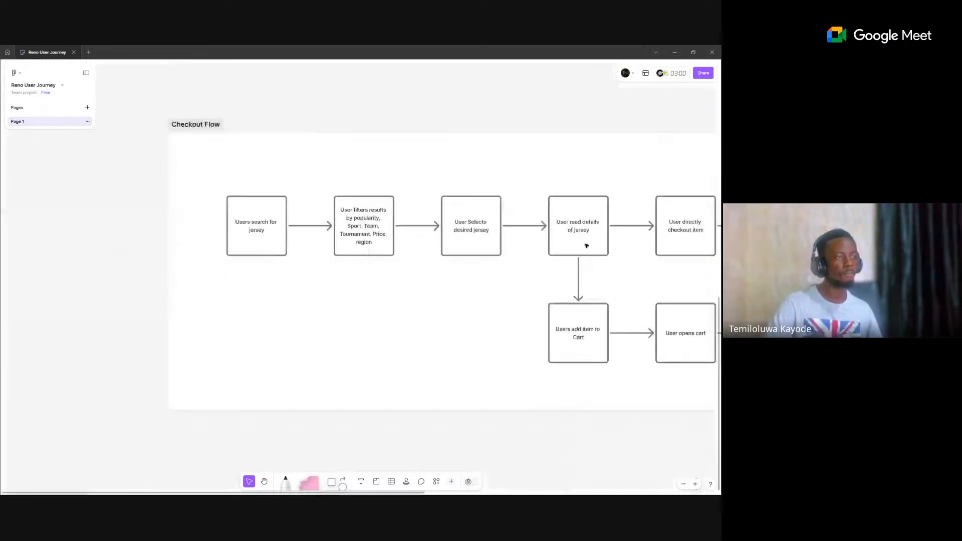
{"action": "scroll", "coordinate": [586, 245], "scroll_direction": "down", "scroll_amount": 5}
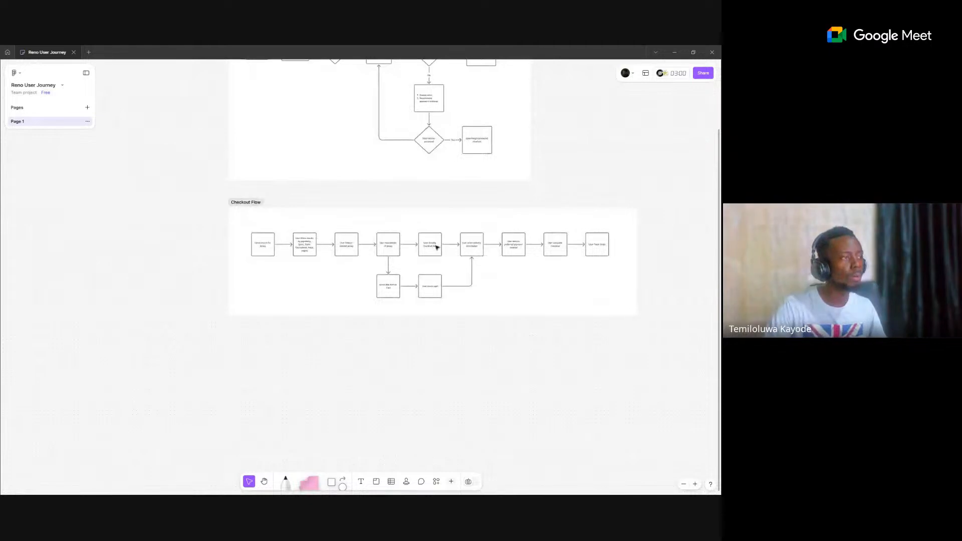
{"action": "scroll", "coordinate": [435, 247], "scroll_direction": "up", "scroll_amount": 5}
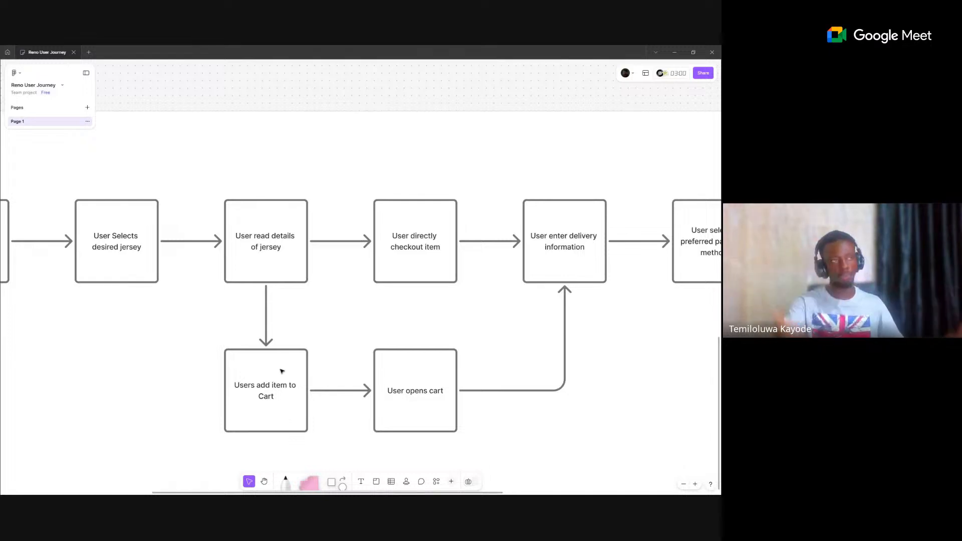
{"action": "scroll", "coordinate": [383, 371], "scroll_direction": "down", "scroll_amount": 1}
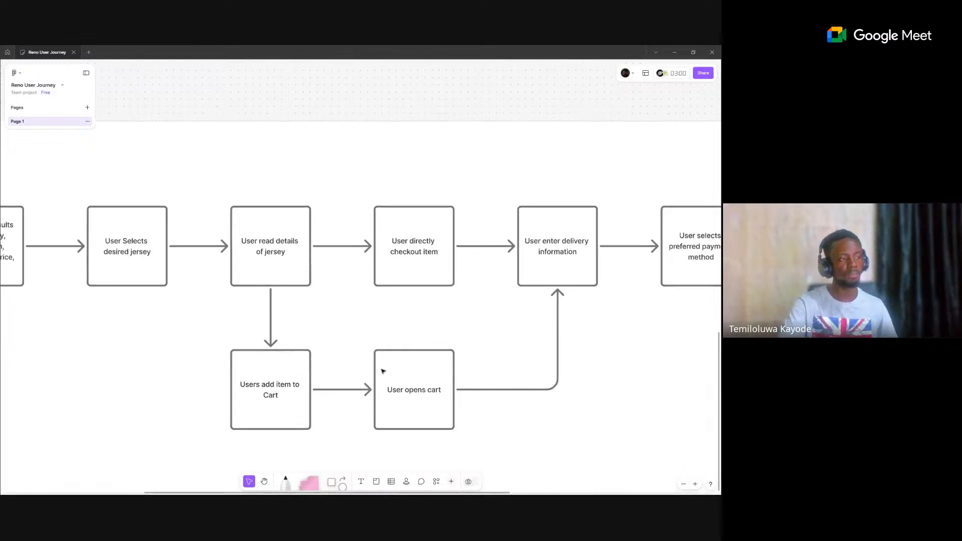
{"action": "scroll", "coordinate": [383, 371], "scroll_direction": "down", "scroll_amount": 3}
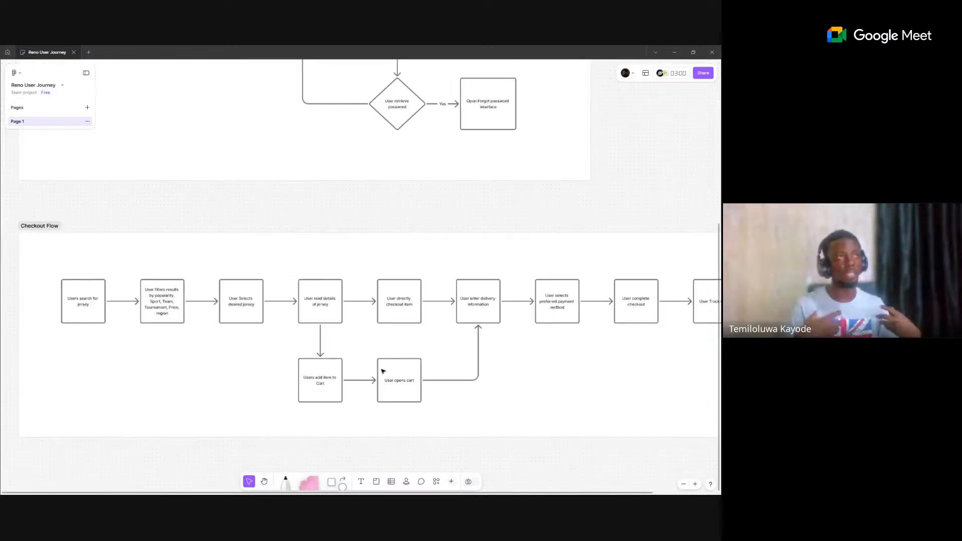
{"action": "scroll", "coordinate": [382, 371], "scroll_direction": "down", "scroll_amount": 3}
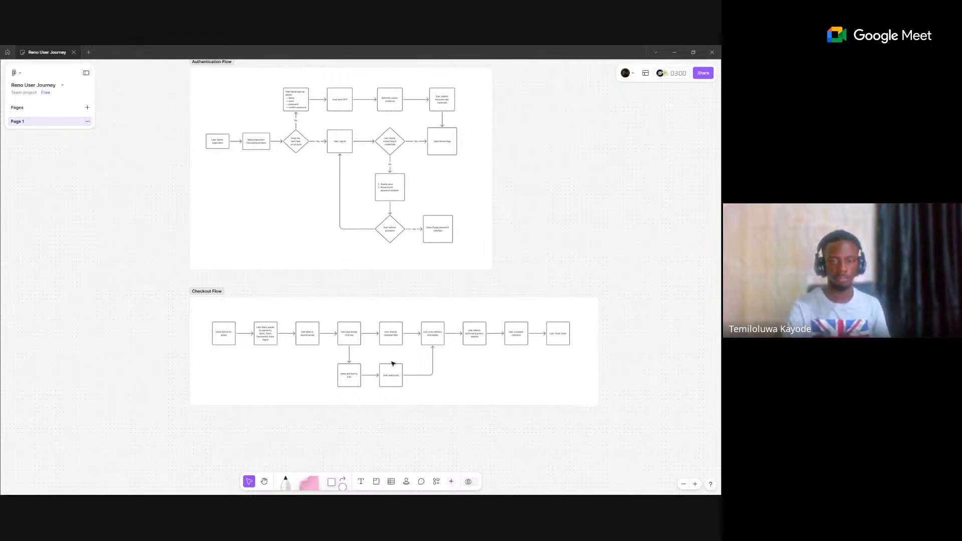
{"action": "scroll", "coordinate": [392, 363], "scroll_direction": "down", "scroll_amount": 5}
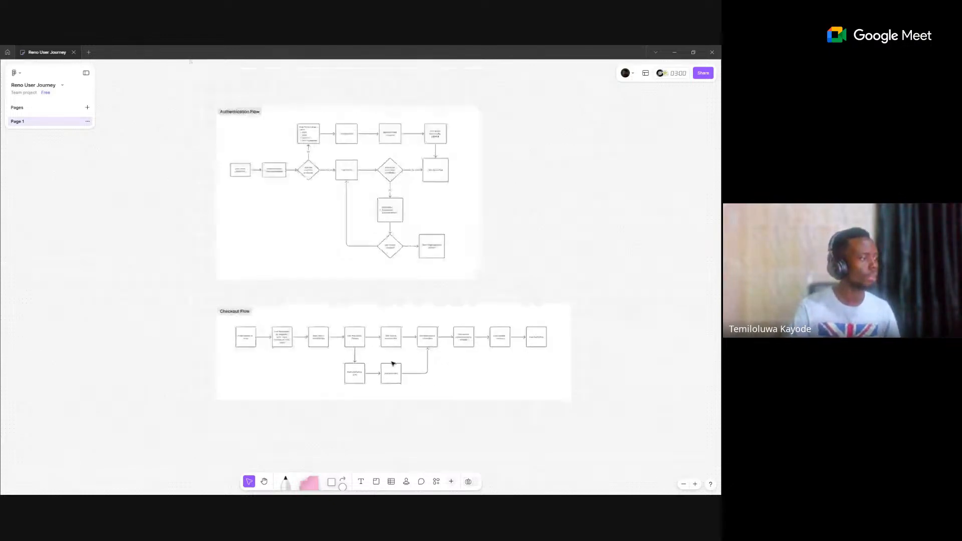
{"action": "left_click_drag", "start_coordinate": [421, 340], "coordinate": [321, 285]}
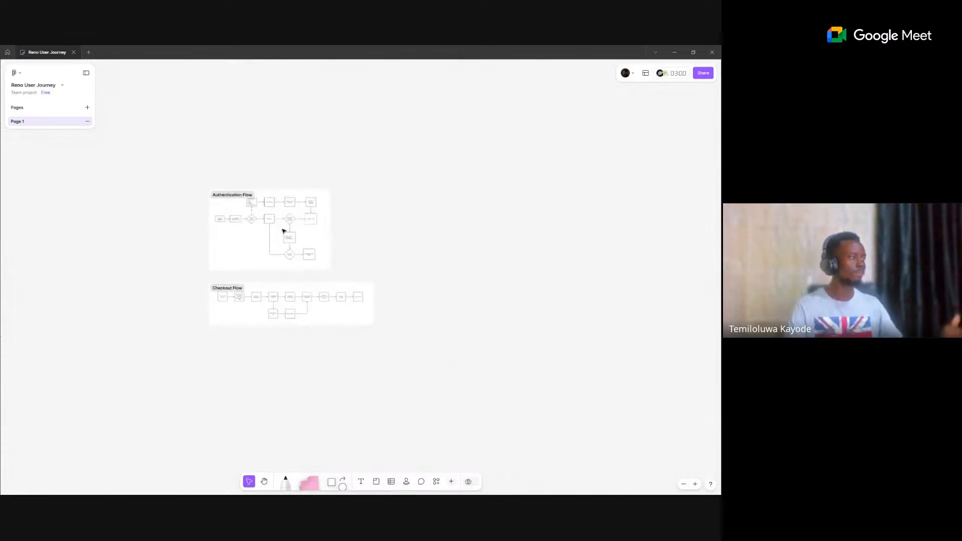
{"action": "scroll", "coordinate": [284, 230], "scroll_direction": "up", "scroll_amount": 4}
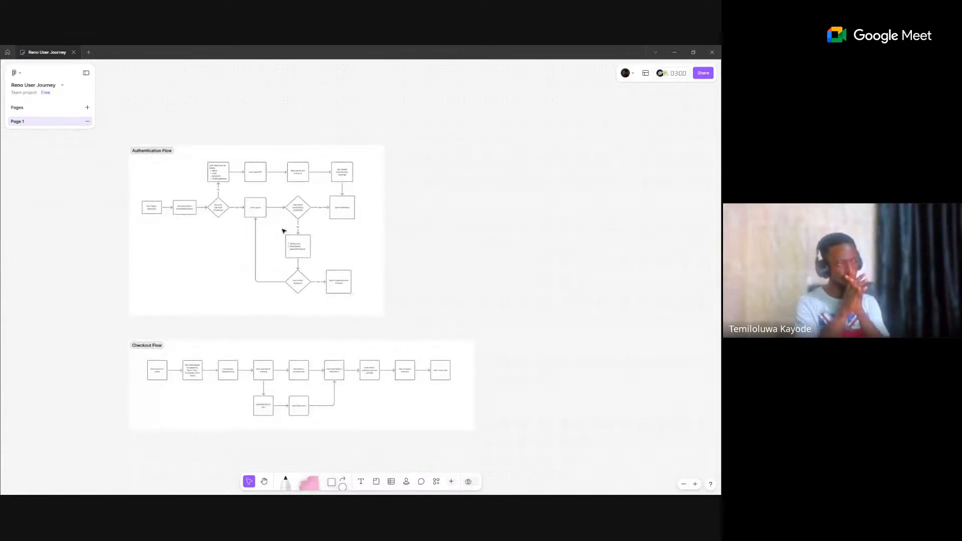
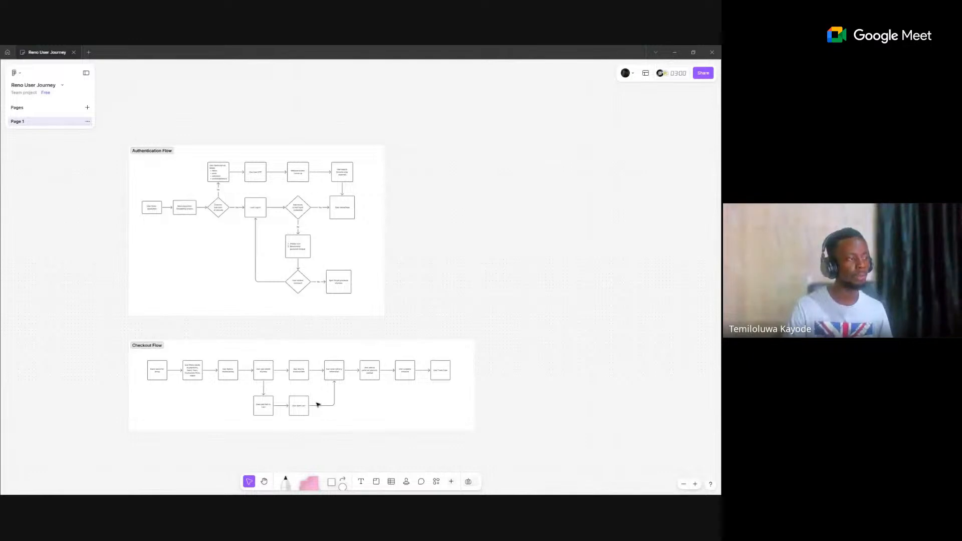
Step: Scroll and pan around the flowchart board to look over the finished flows
{"action": "scroll", "coordinate": [296, 413], "scroll_direction": "up", "scroll_amount": 1}
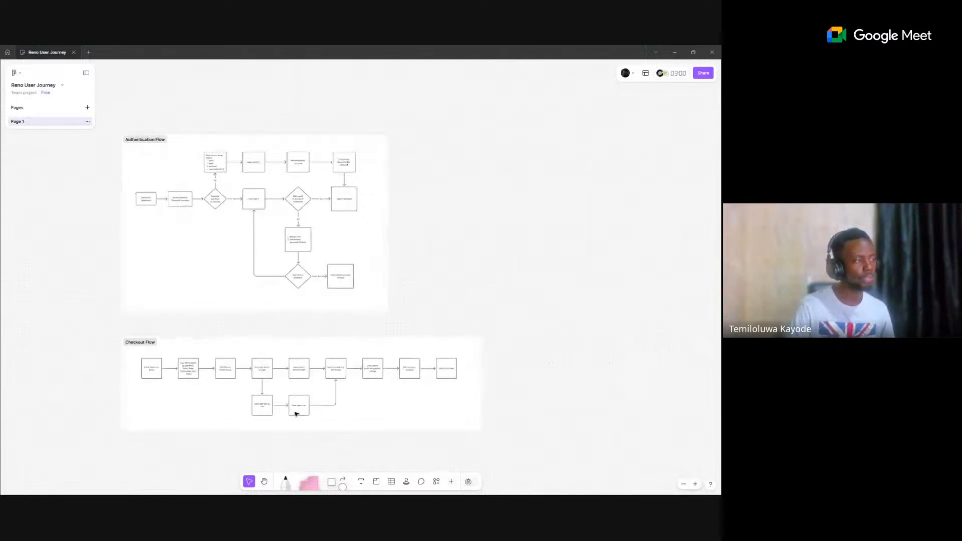
{"action": "scroll", "coordinate": [296, 414], "scroll_direction": "up", "scroll_amount": 5}
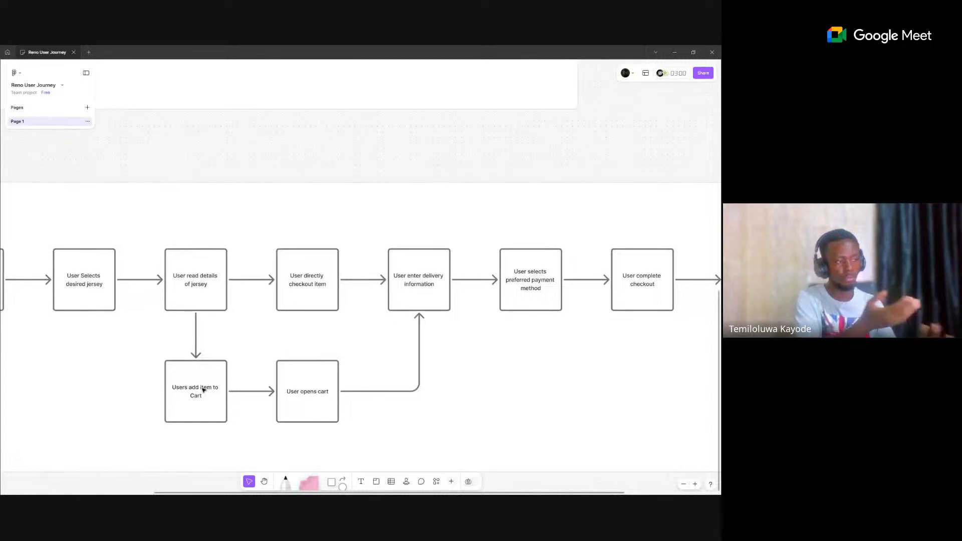
{"action": "scroll", "coordinate": [203, 390], "scroll_direction": "down", "scroll_amount": 10}
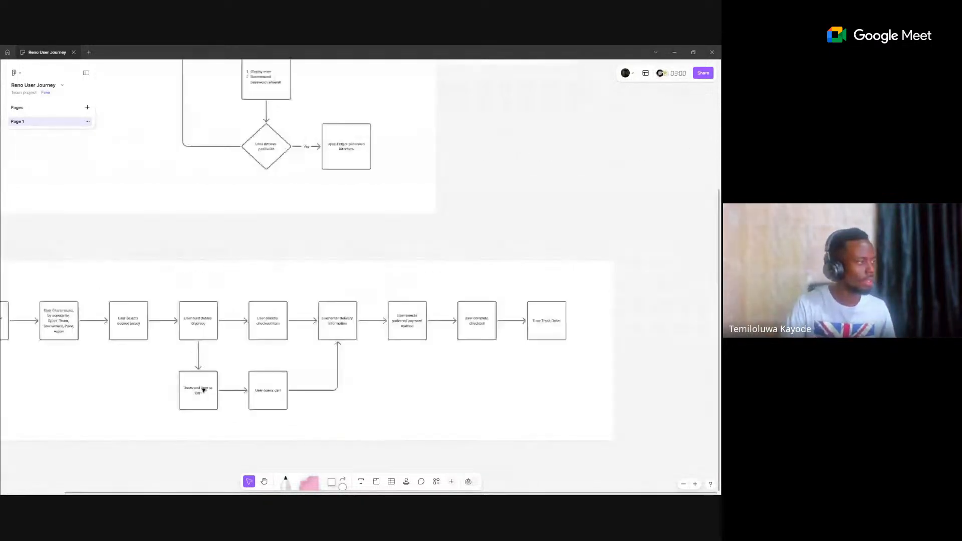
{"action": "scroll", "coordinate": [320, 335], "scroll_direction": "up", "scroll_amount": 5}
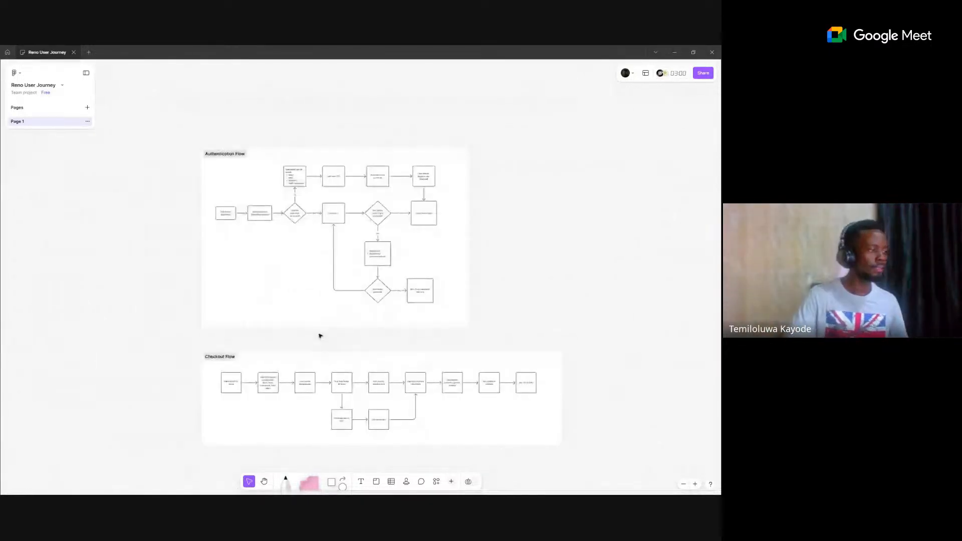
{"action": "scroll", "coordinate": [335, 337], "scroll_direction": "right", "scroll_amount": 2}
{"action": "left_click_drag", "start_coordinate": [356, 338], "coordinate": [355, 332]}
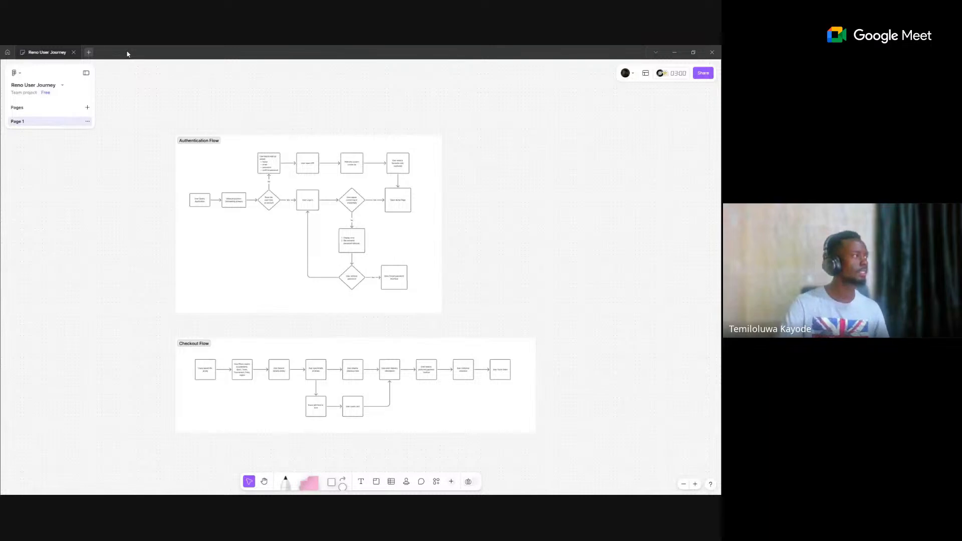
Step: Create a new untitled Figma Design file from the file browser home, dismissing the upgrade prompt
{"action": "left_click", "coordinate": [90, 51]}
{"action": "left_click", "coordinate": [244, 162]}
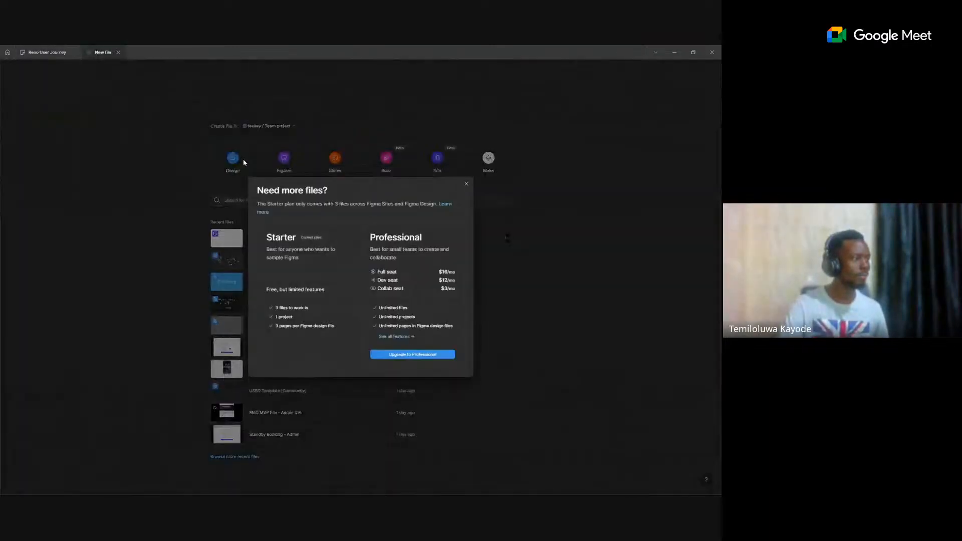
{"action": "left_click", "coordinate": [465, 185]}
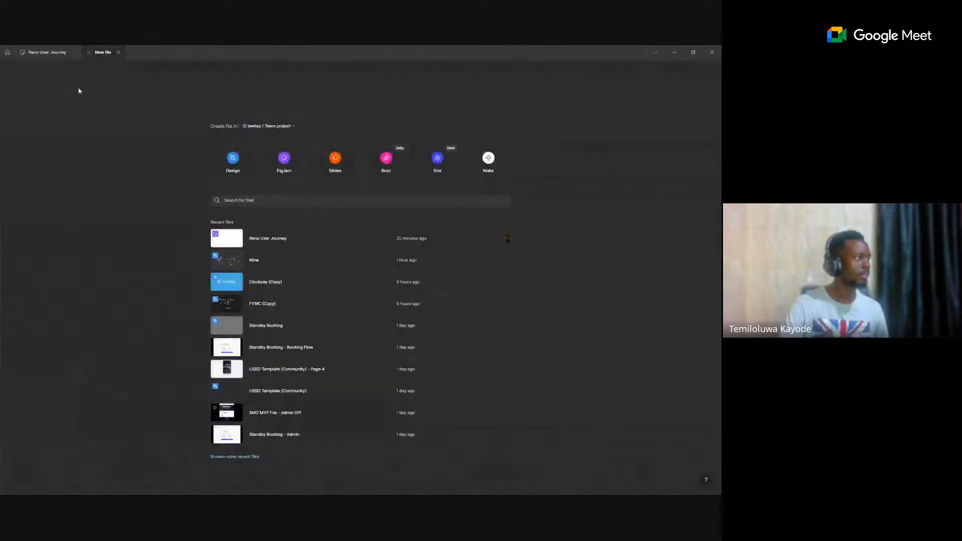
{"action": "left_click", "coordinate": [119, 52]}
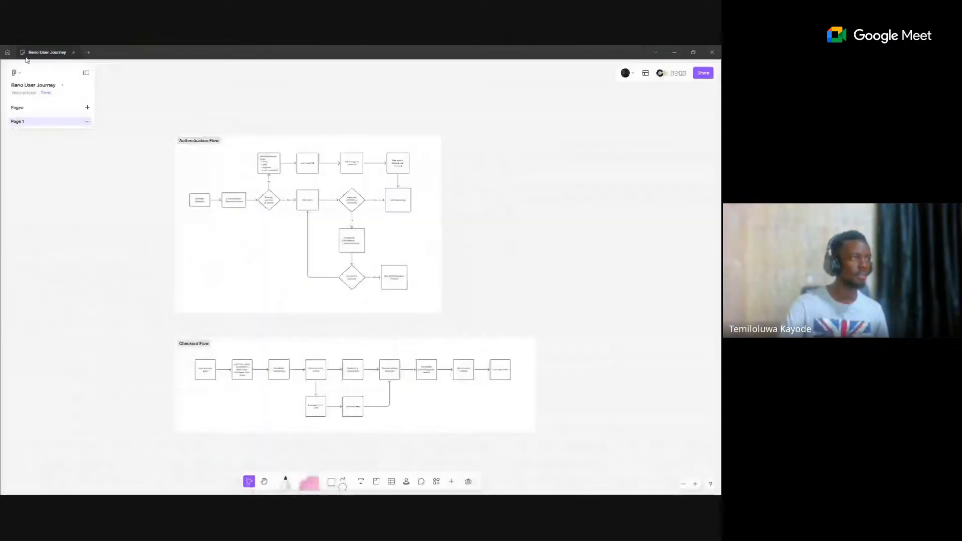
{"action": "left_click", "coordinate": [8, 52]}
{"action": "left_click", "coordinate": [505, 74]}
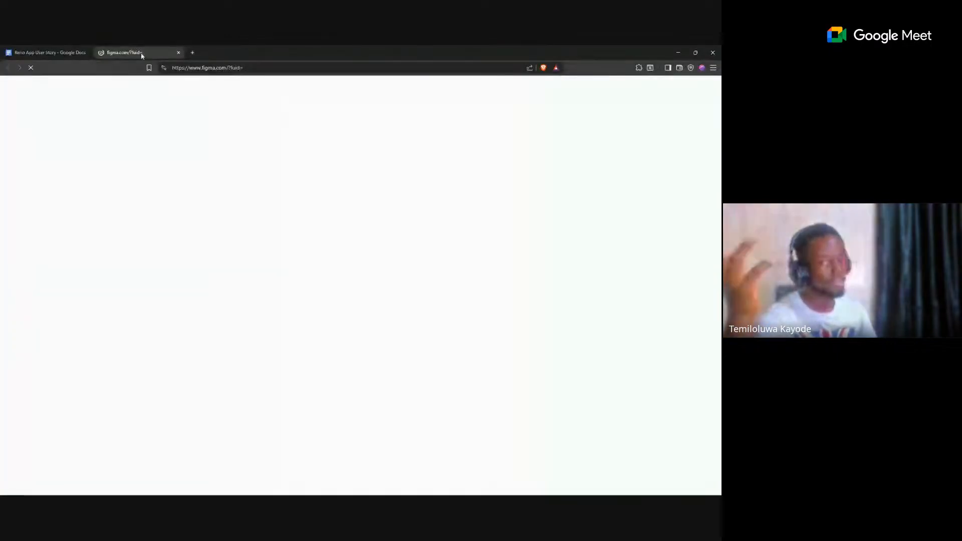
Step: Close the blank figma.com tab and bring the browser window back to the front
{"action": "left_click", "coordinate": [178, 53]}
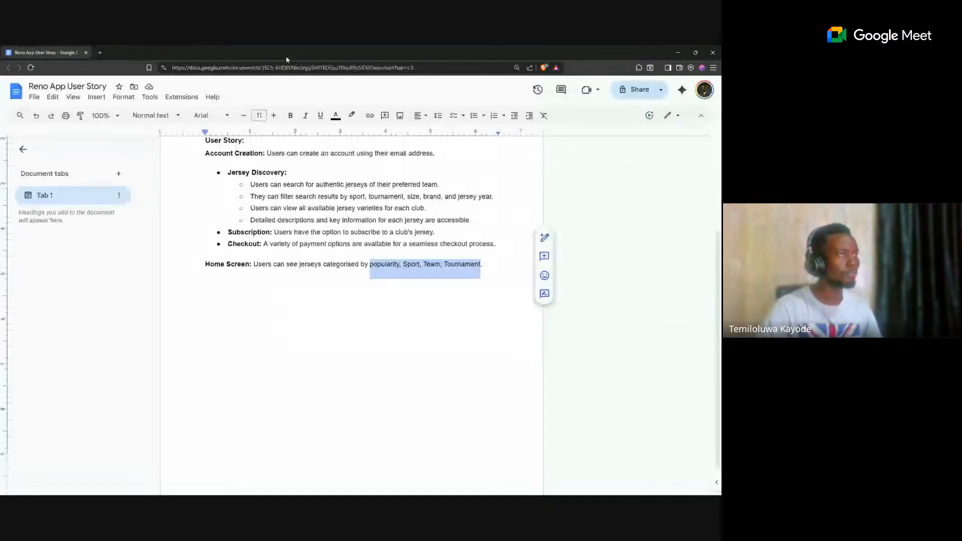
{"action": "left_click", "coordinate": [677, 52]}
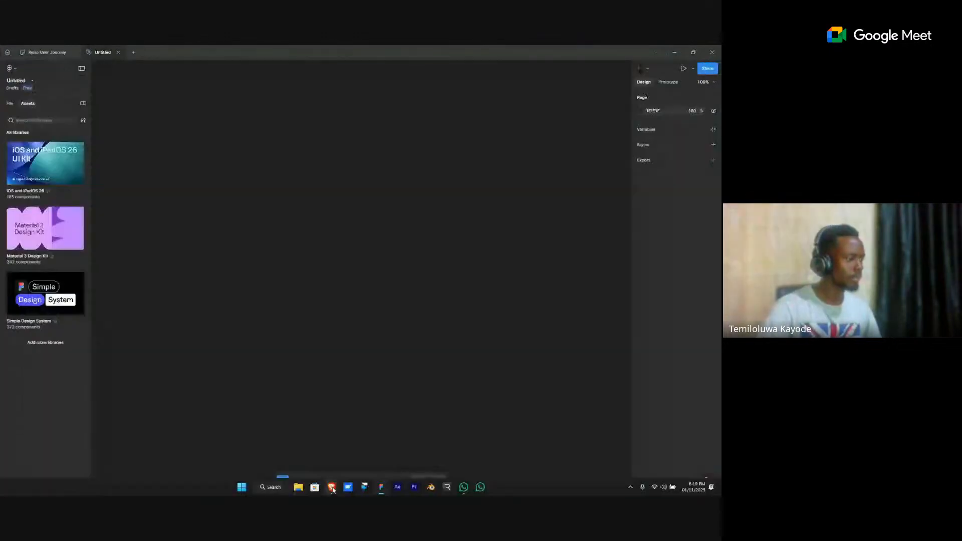
{"action": "left_click", "coordinate": [330, 486]}
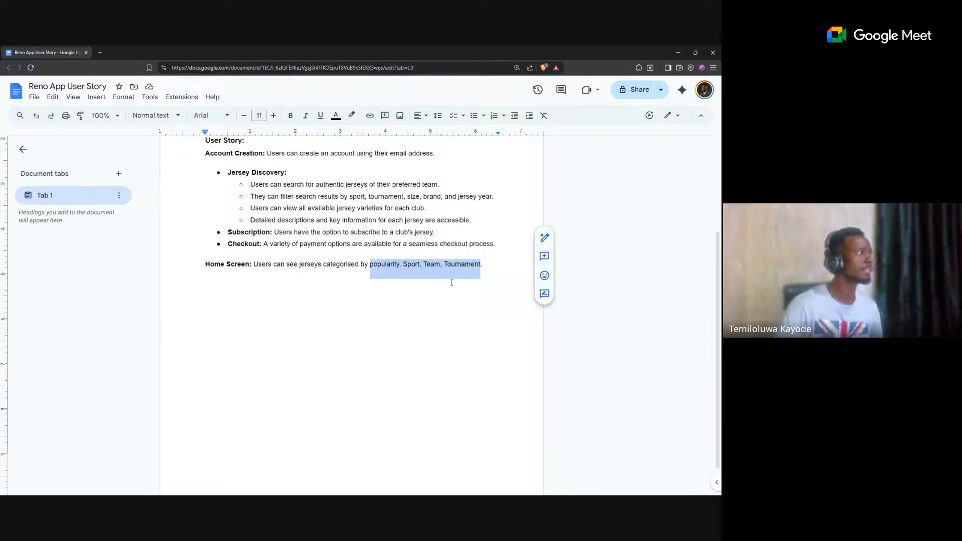
Step: Open pinterest.com in a new tab and dock it into the main browser window
{"action": "left_click", "coordinate": [100, 53]}
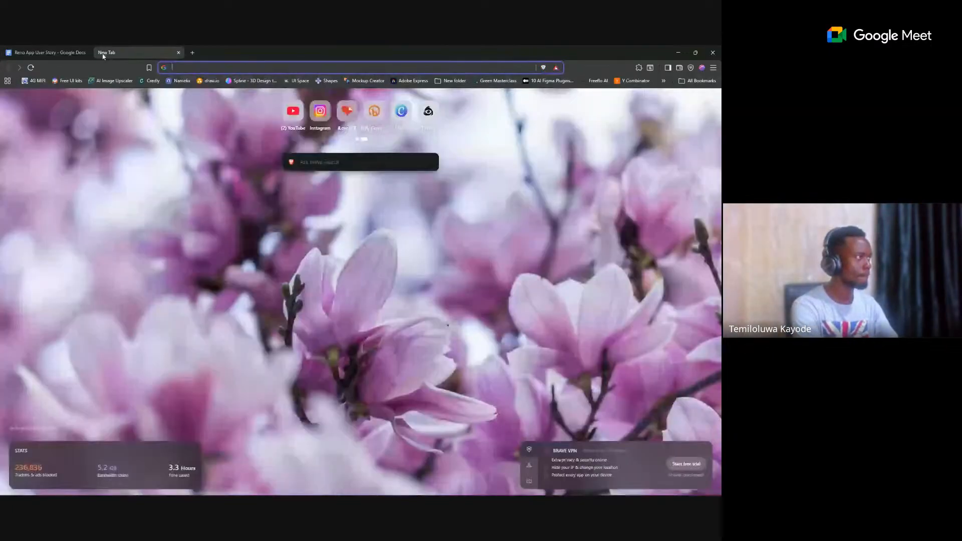
{"action": "type", "text": "pinte"}
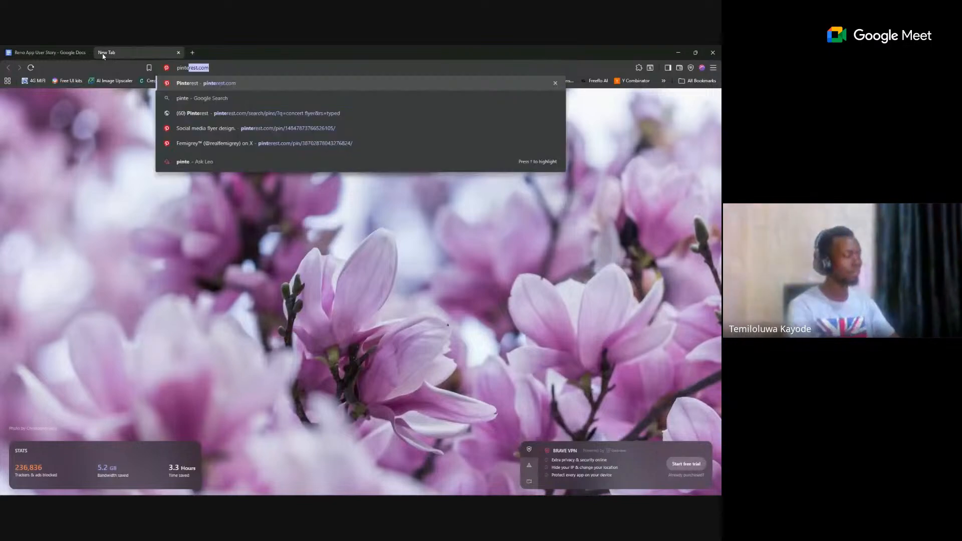
{"action": "type", "text": "r"}
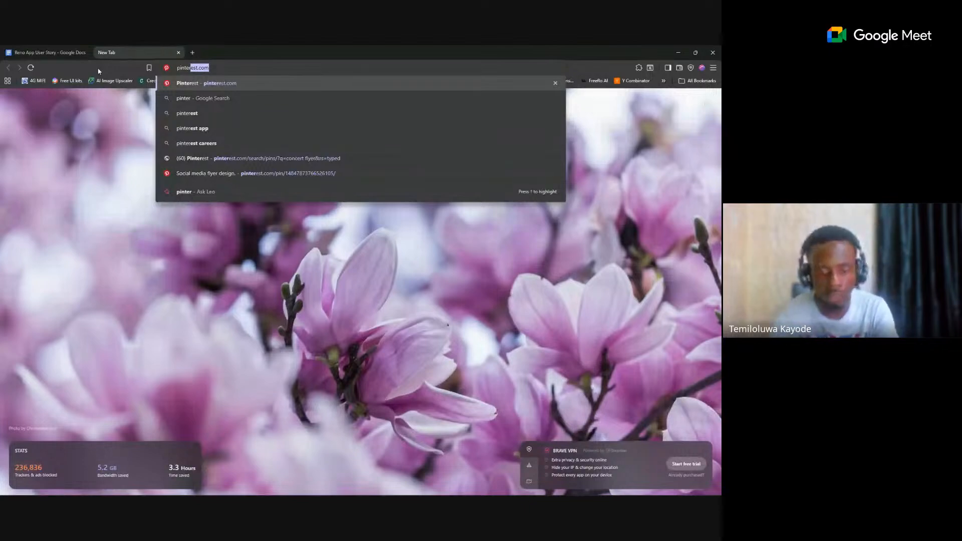
{"action": "key", "text": "Return"}
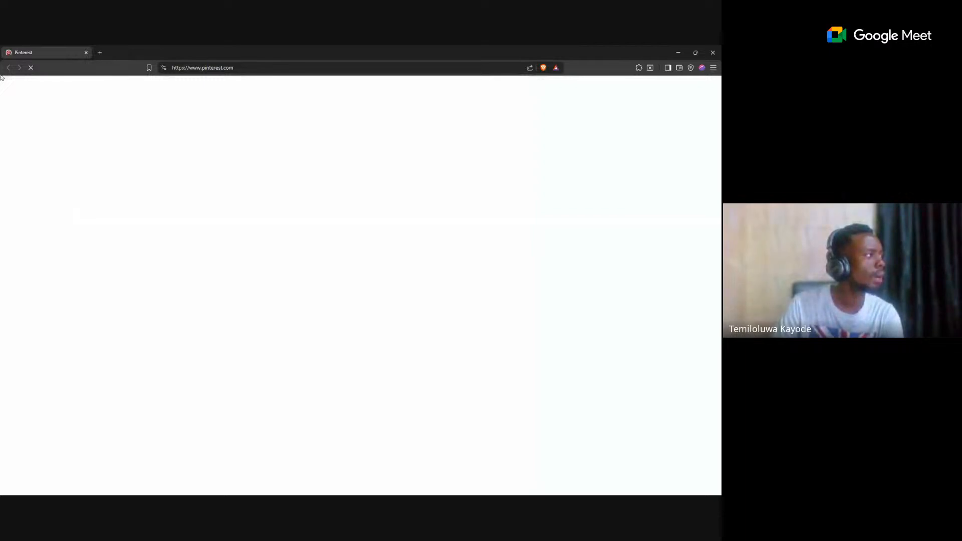
{"action": "left_click_drag", "start_coordinate": [562, 53], "coordinate": [577, 118]}
{"action": "left_click_drag", "start_coordinate": [116, 110], "coordinate": [205, 54]}
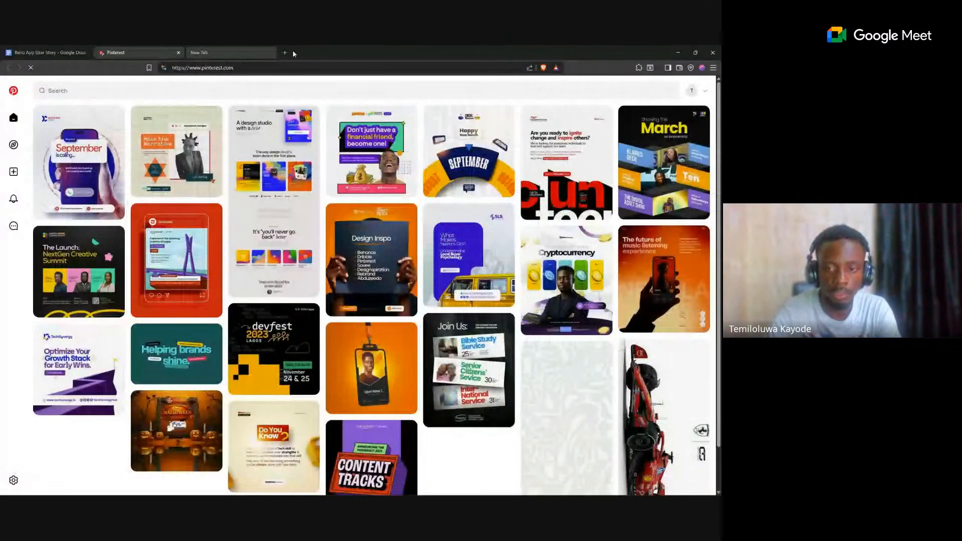
Step: Close the leftover empty tab and search Pinterest for 'ecommerce UI design'
{"action": "left_click", "coordinate": [270, 53]}
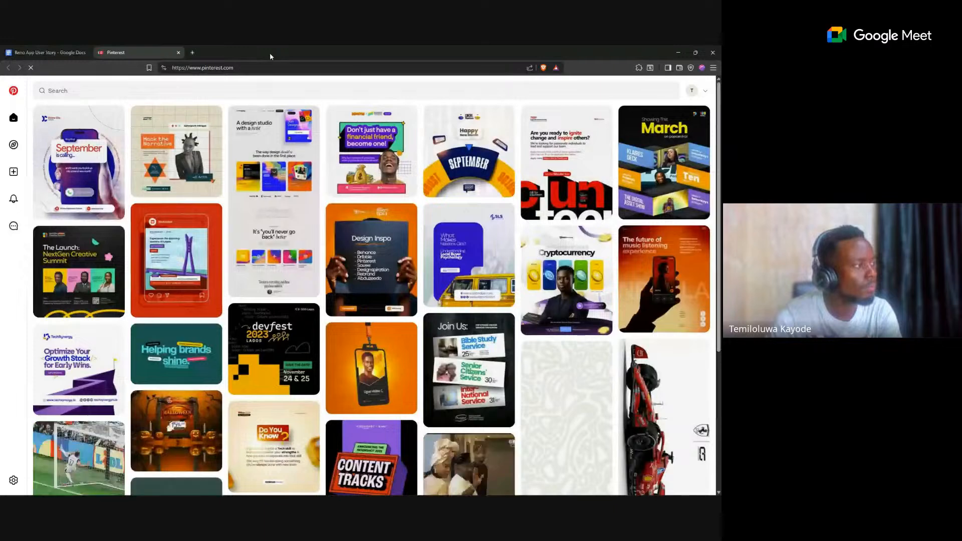
{"action": "mouse_move", "coordinate": [191, 248]}
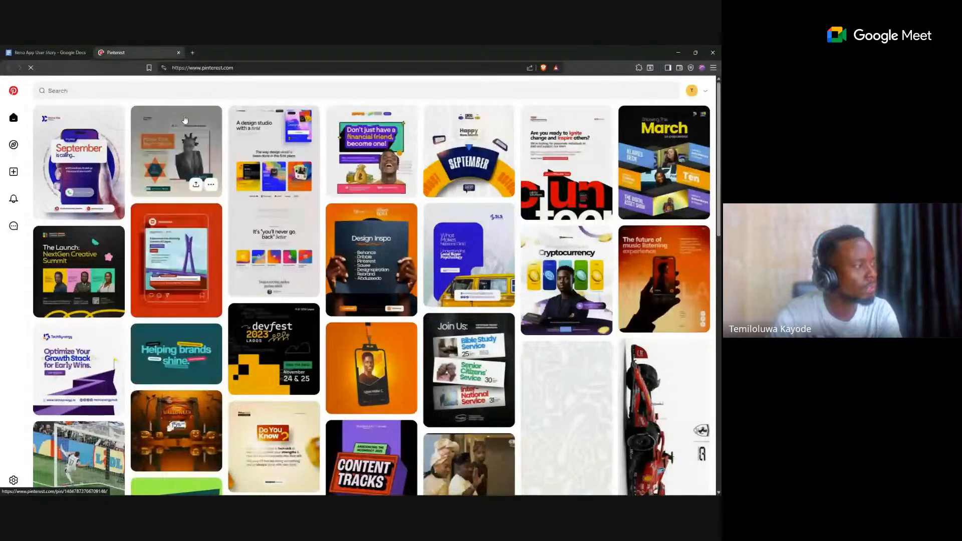
{"action": "left_click", "coordinate": [211, 91]}
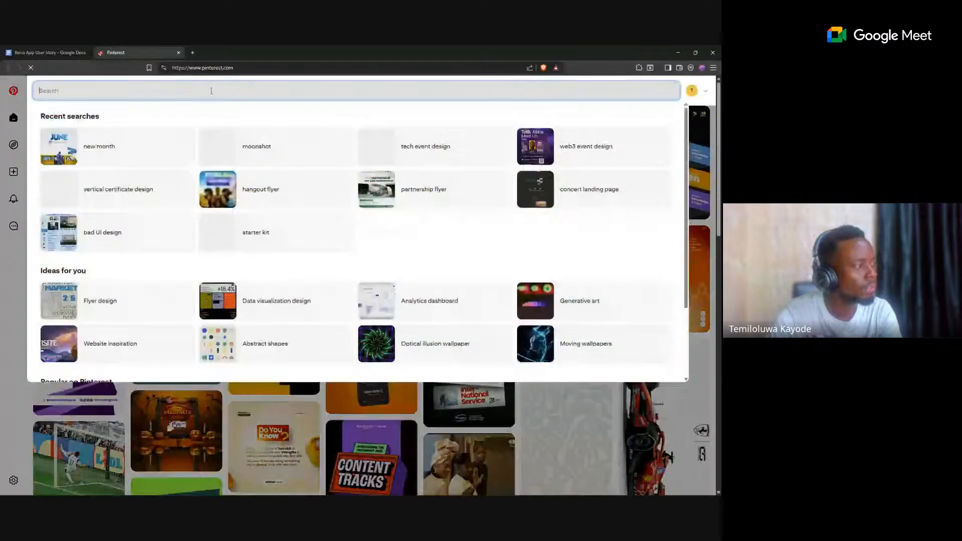
{"action": "type", "text": "ecom"}
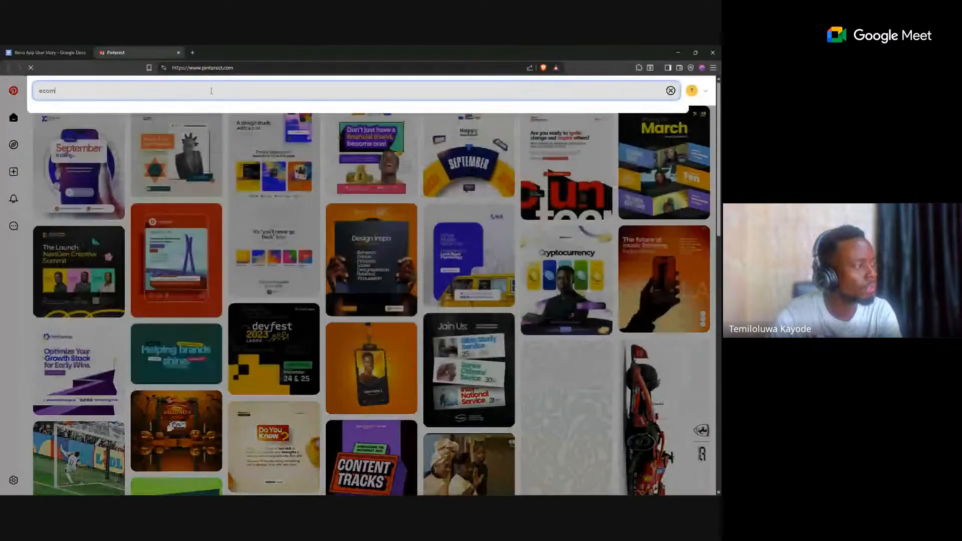
{"action": "type", "text": "merce UI d"}
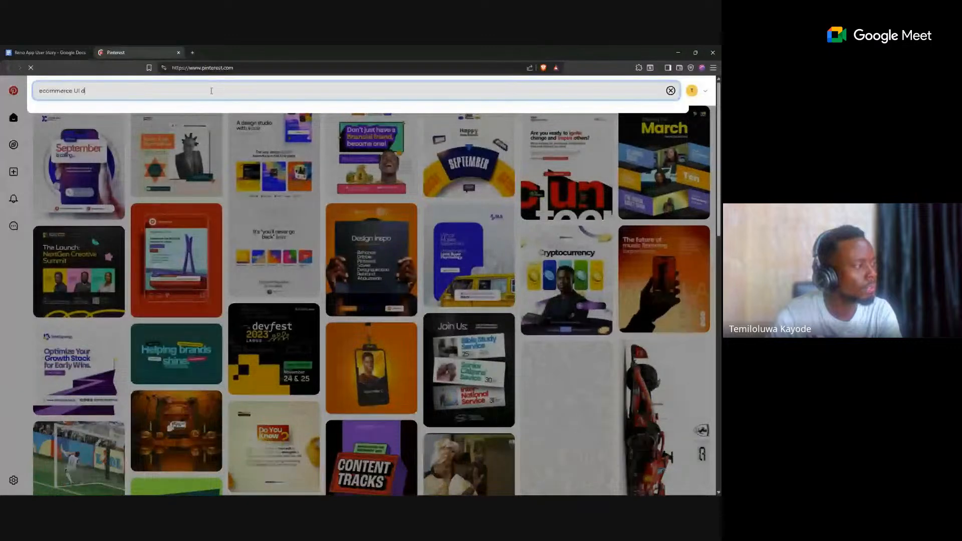
{"action": "type", "text": "esign"}
{"action": "key", "text": "Return"}
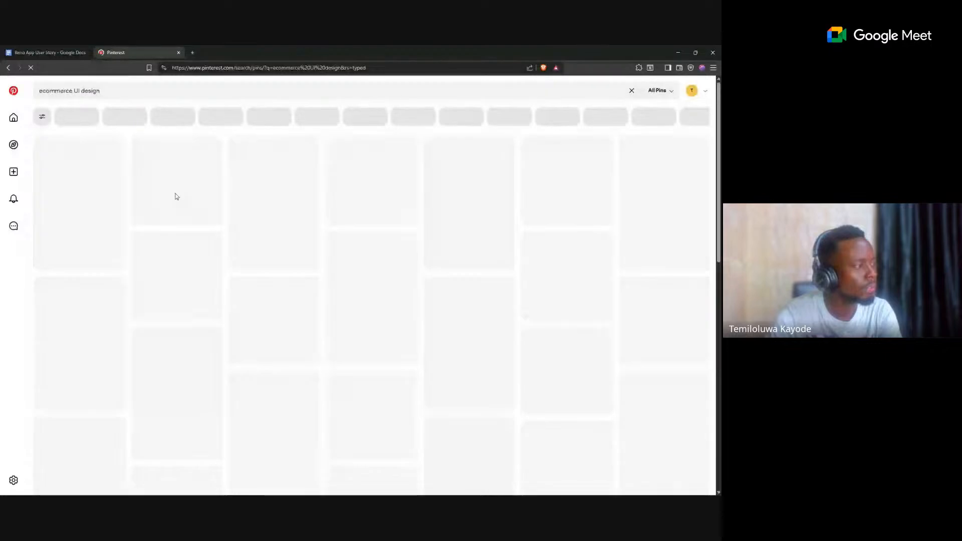
{"action": "left_click", "coordinate": [380, 487]}
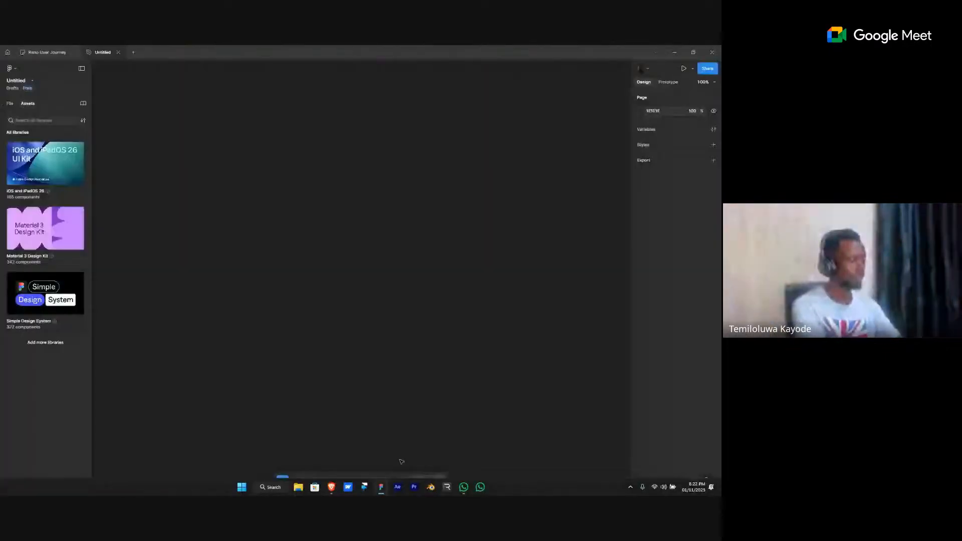
Step: Snap Figma to the right half and the Pinterest browser to the left half of the screen
{"action": "key", "text": "super+Right"}
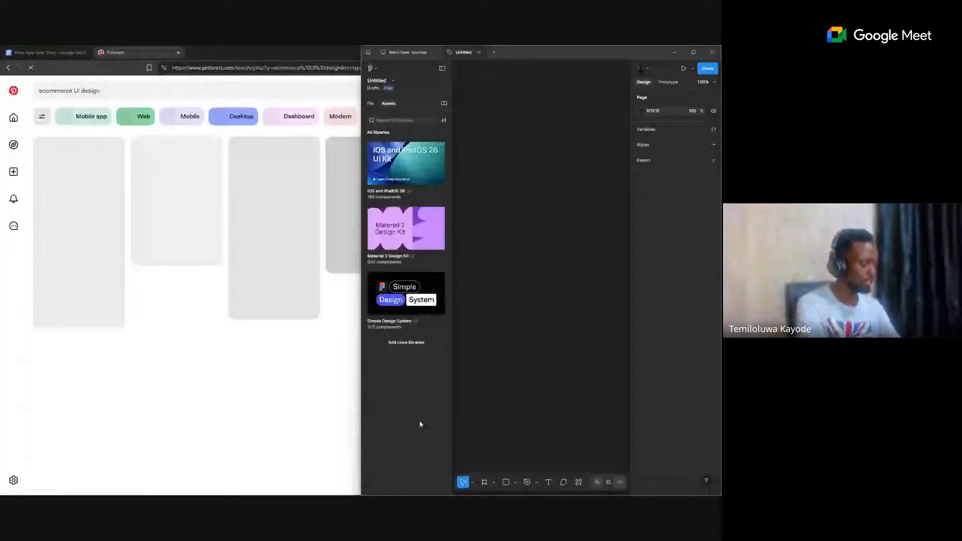
{"action": "left_click", "coordinate": [321, 124]}
{"action": "key", "text": "super+Left"}
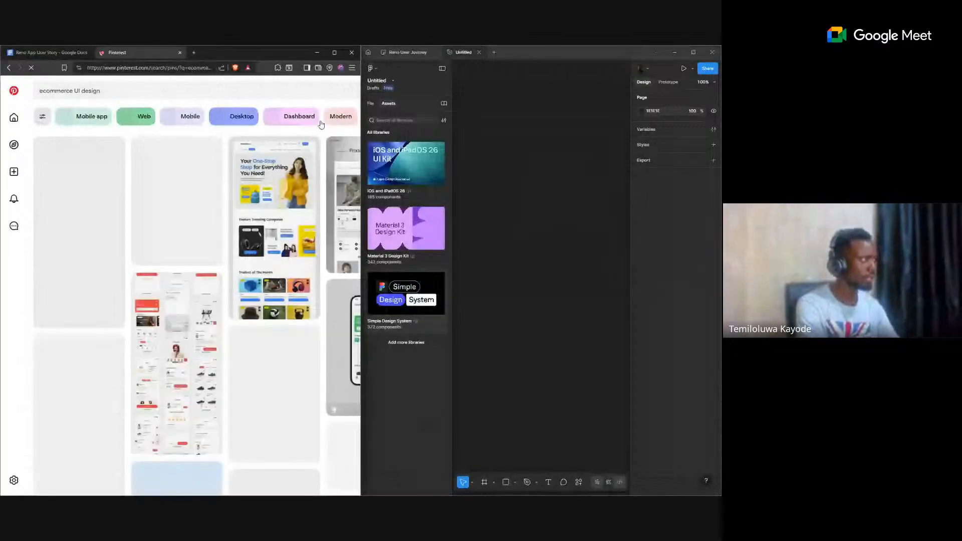
{"action": "left_click", "coordinate": [441, 68]}
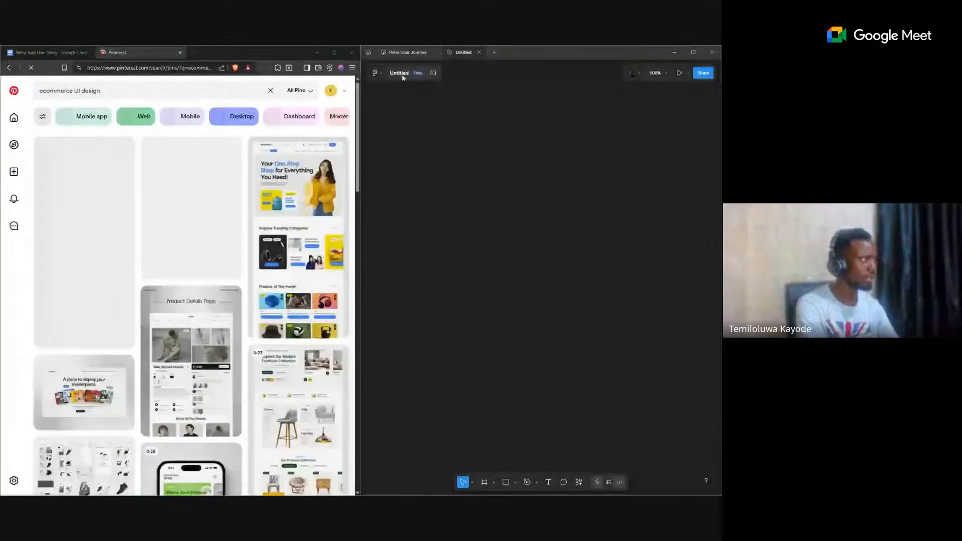
{"action": "left_click", "coordinate": [433, 74]}
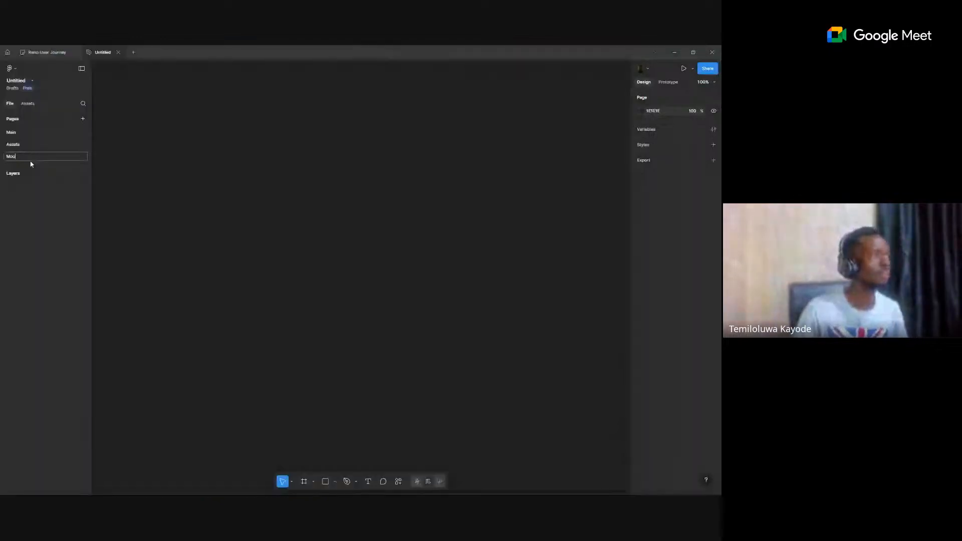
Step: Name the new page 'Moodboard', then snap Figma to the right beside the browser
{"action": "type", "text": "Moodboard"}
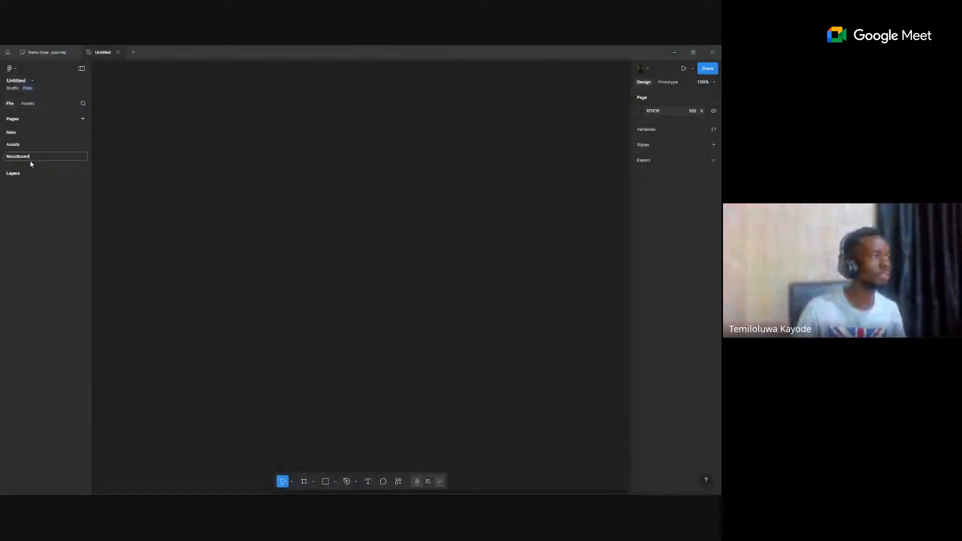
{"action": "key", "text": "Return"}
{"action": "left_click", "coordinate": [59, 143]}
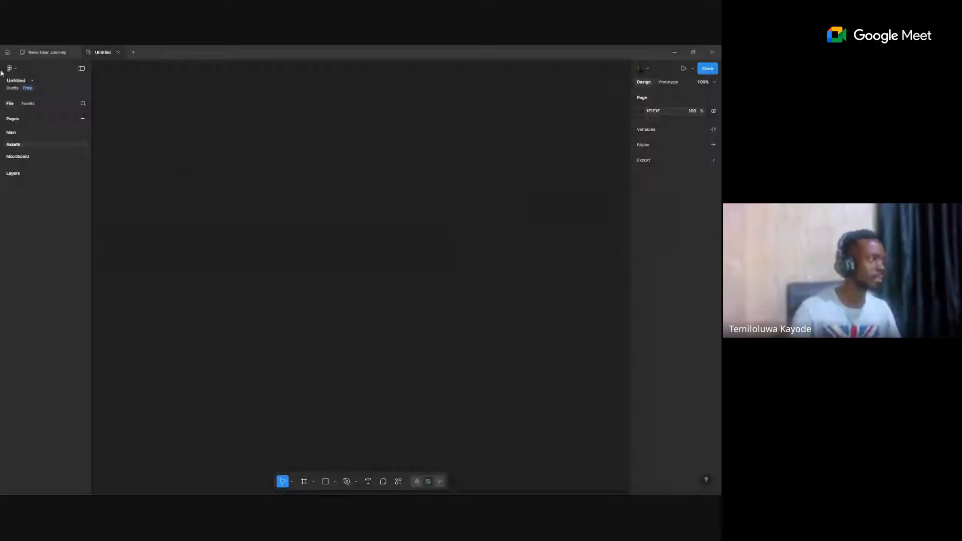
{"action": "key", "text": "super+Right"}
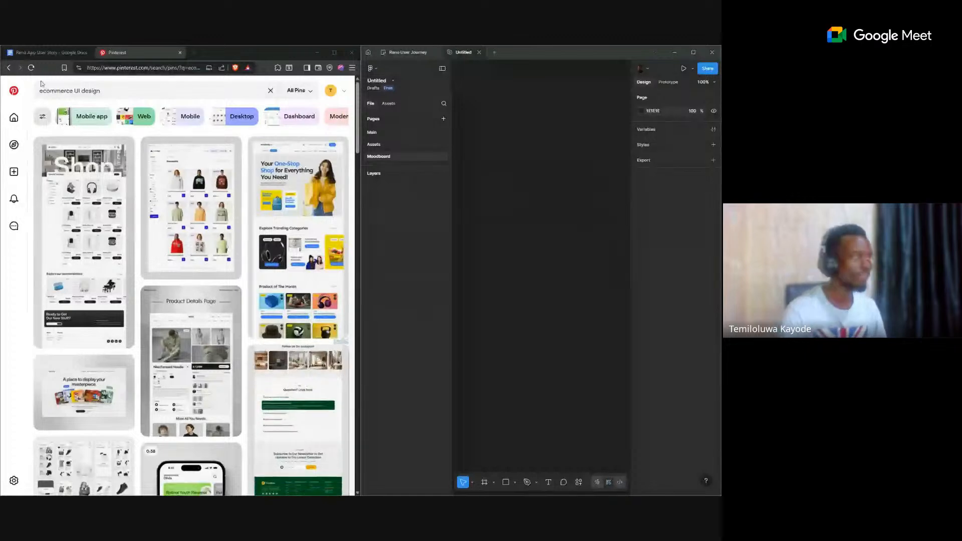
Step: Select the Pinterest search query, then add and clear a trial text box on the Figma canvas
{"action": "left_click", "coordinate": [114, 94]}
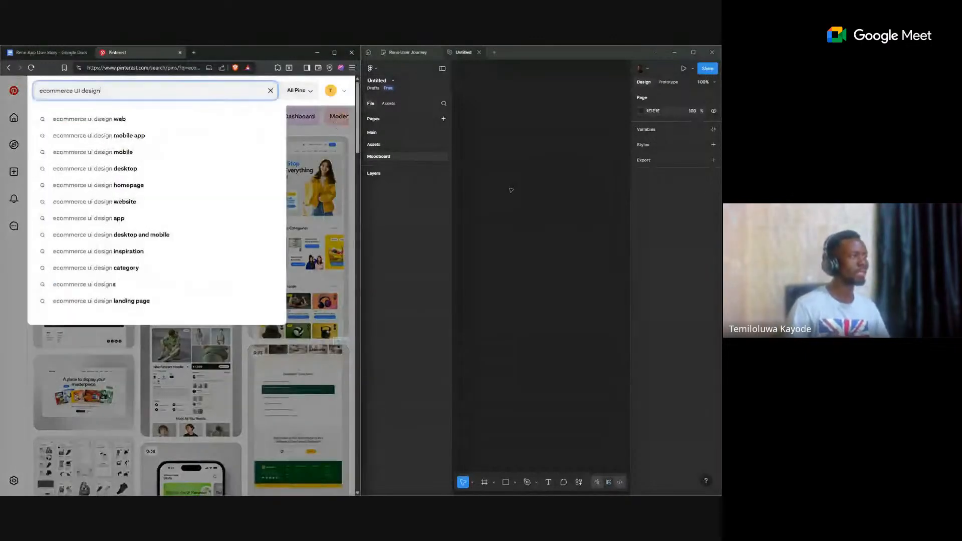
{"action": "key", "text": "ctrl+a"}
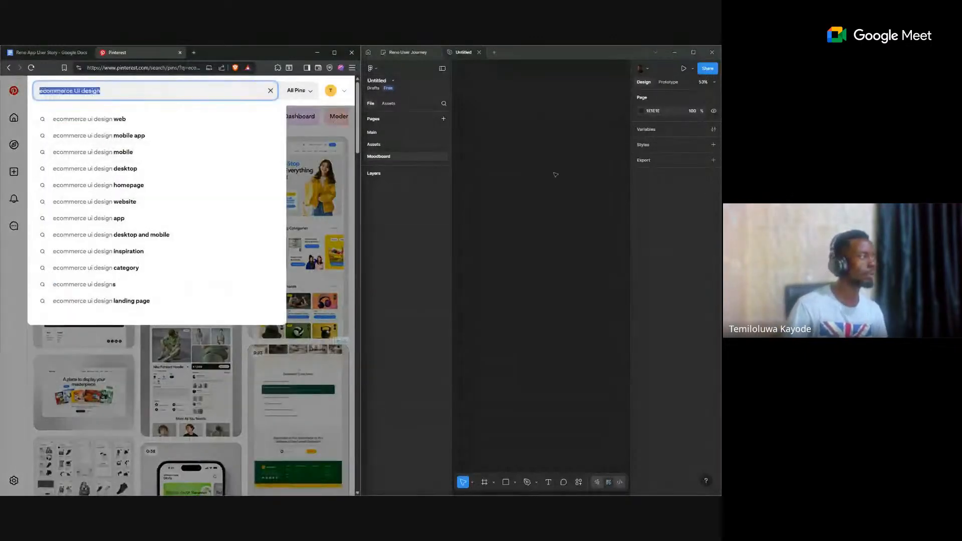
{"action": "left_click", "coordinate": [545, 182]}
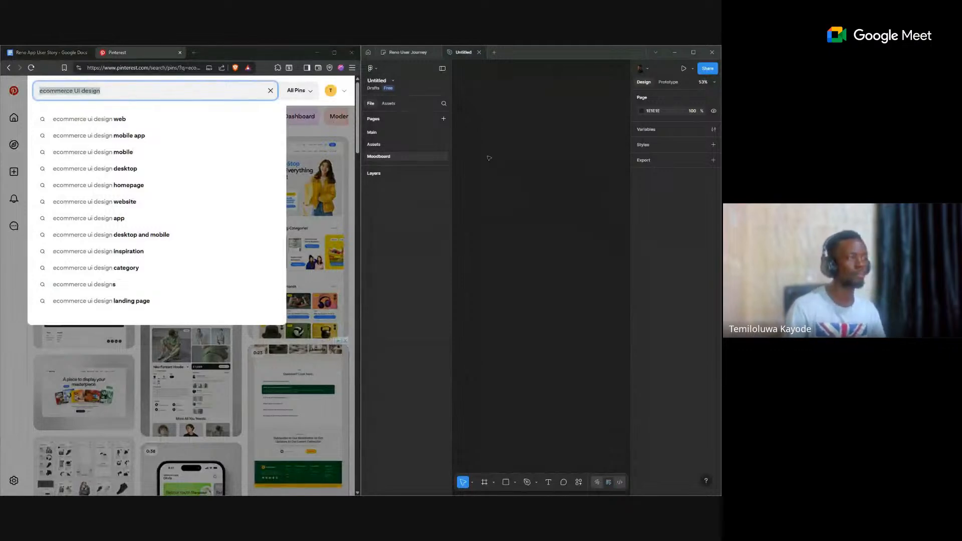
{"action": "left_click", "coordinate": [443, 69]}
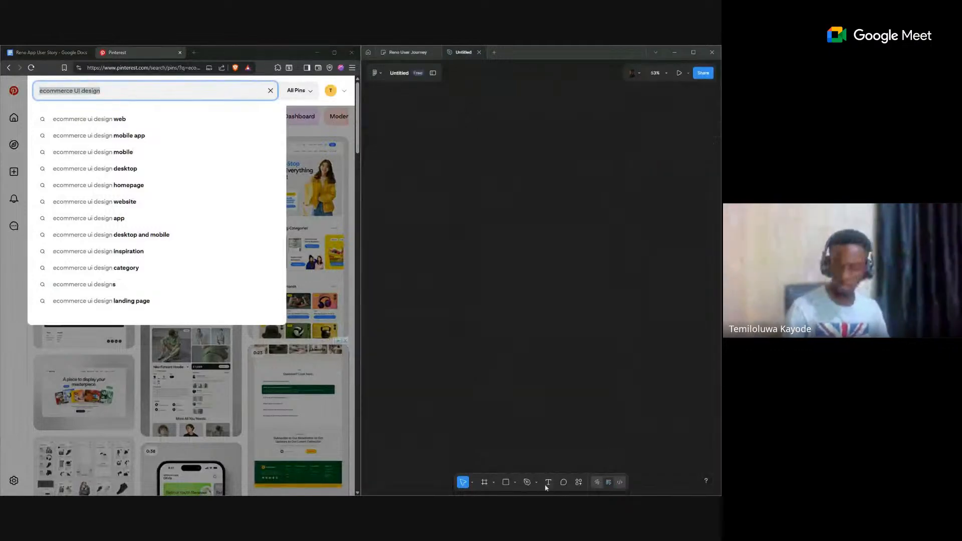
{"action": "key", "text": "t"}
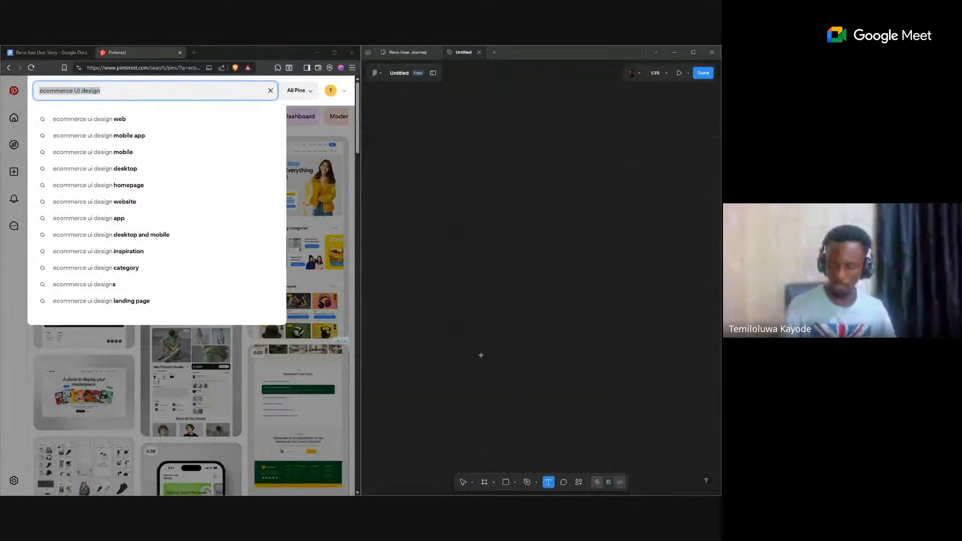
{"action": "left_click", "coordinate": [400, 199]}
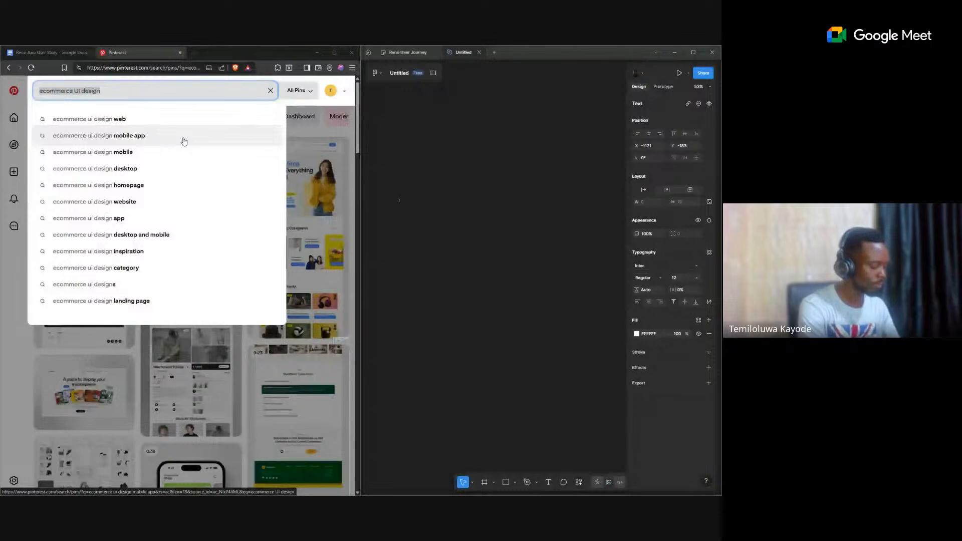
{"action": "type", "text": "boa"}
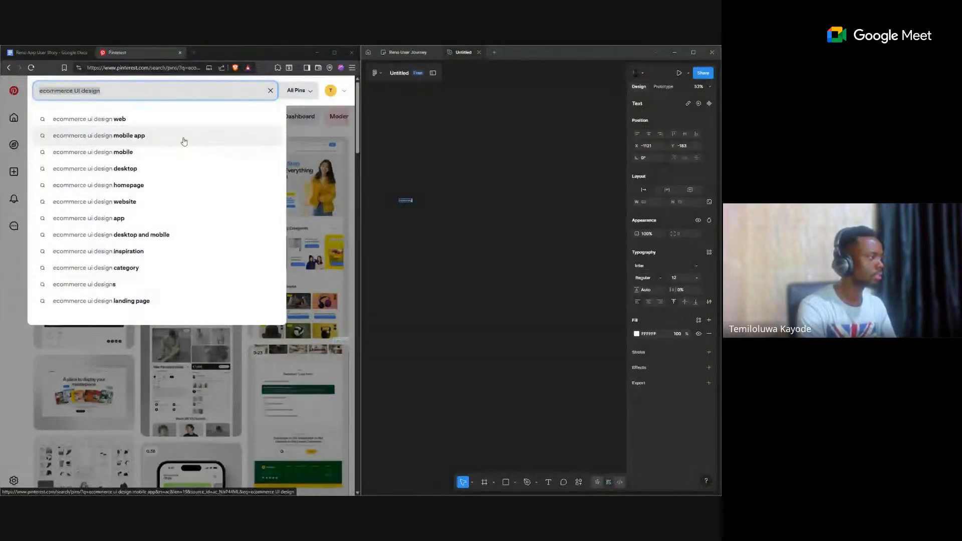
{"action": "key", "text": "ctrl+BackSpace"}
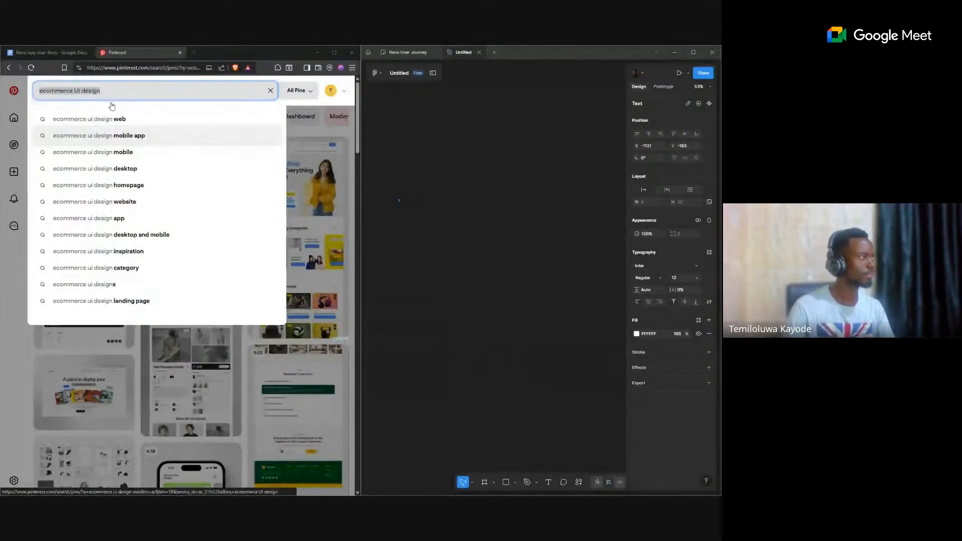
Step: Replace 'ecommerce' with 'onboarding' in the Pinterest search, run it, and start adding 'mobile a'
{"action": "left_click", "coordinate": [95, 93]}
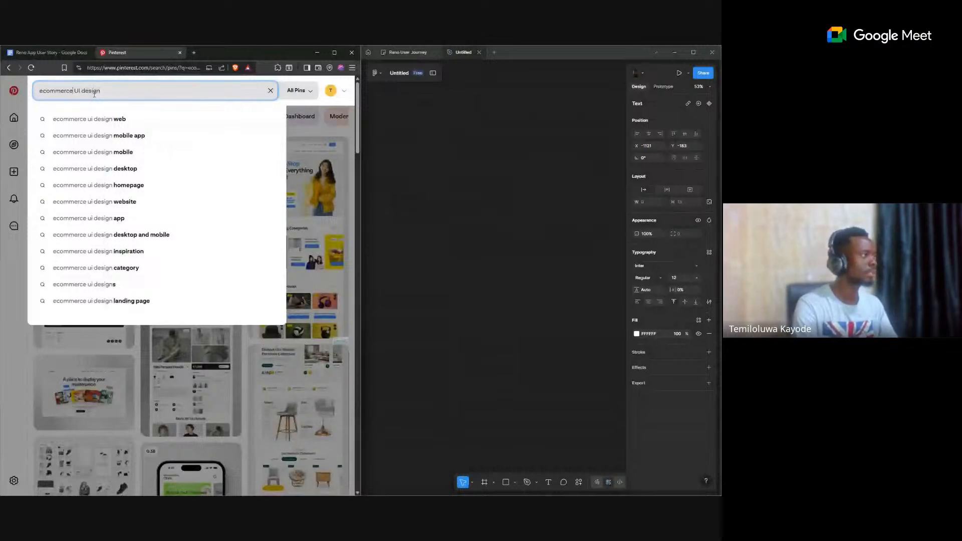
{"action": "key", "text": "ctrl+shift+Left"}
{"action": "type", "text": "onboa"}
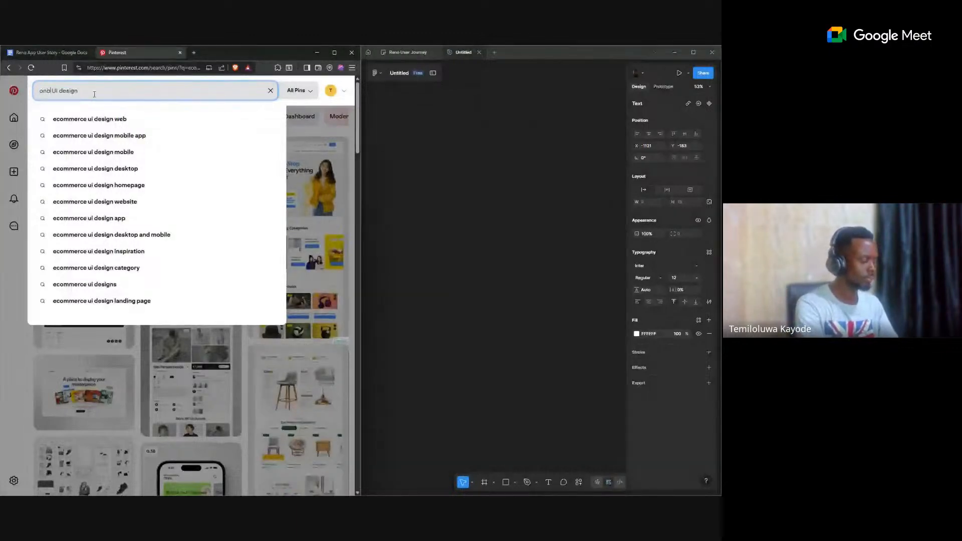
{"action": "type", "text": "rding"}
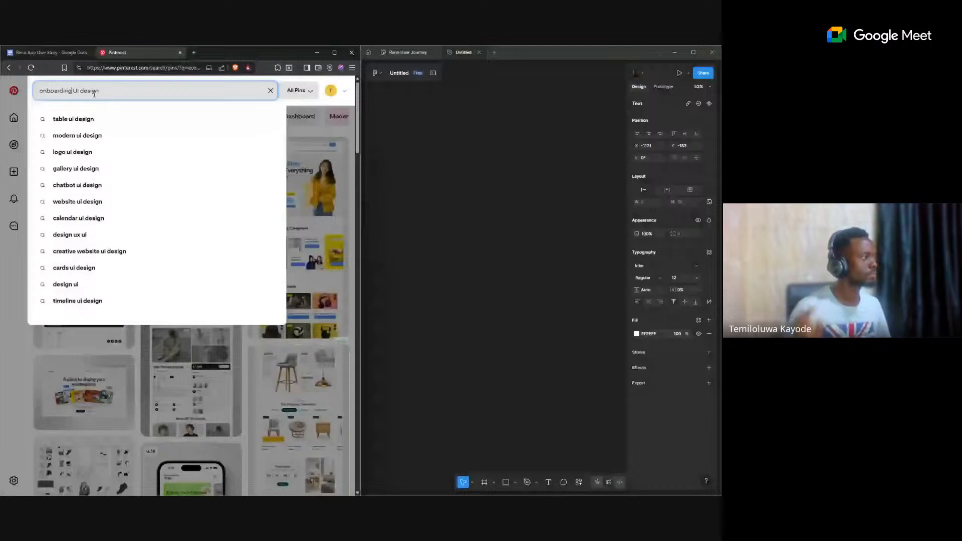
{"action": "key", "text": "Return"}
{"action": "left_click", "coordinate": [73, 91]}
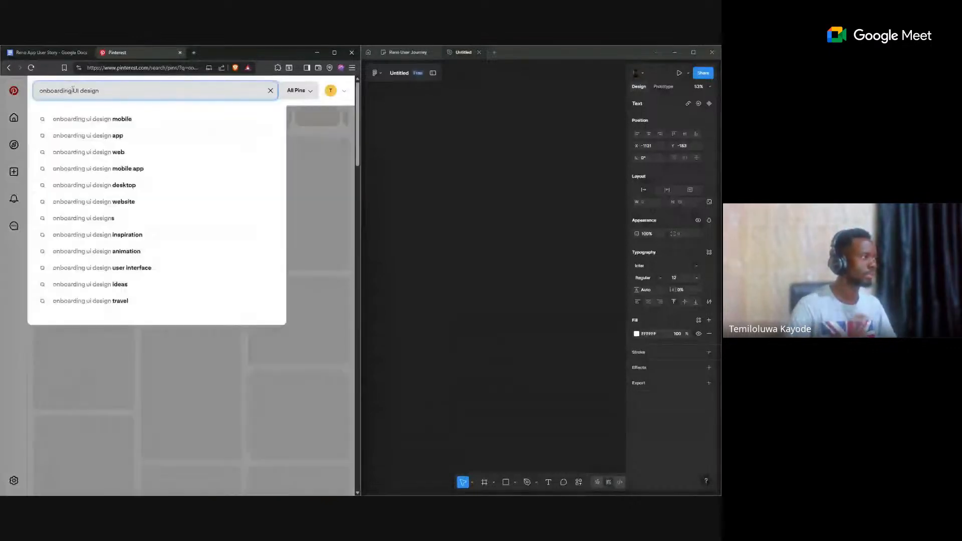
{"action": "type", "text": "mo "}
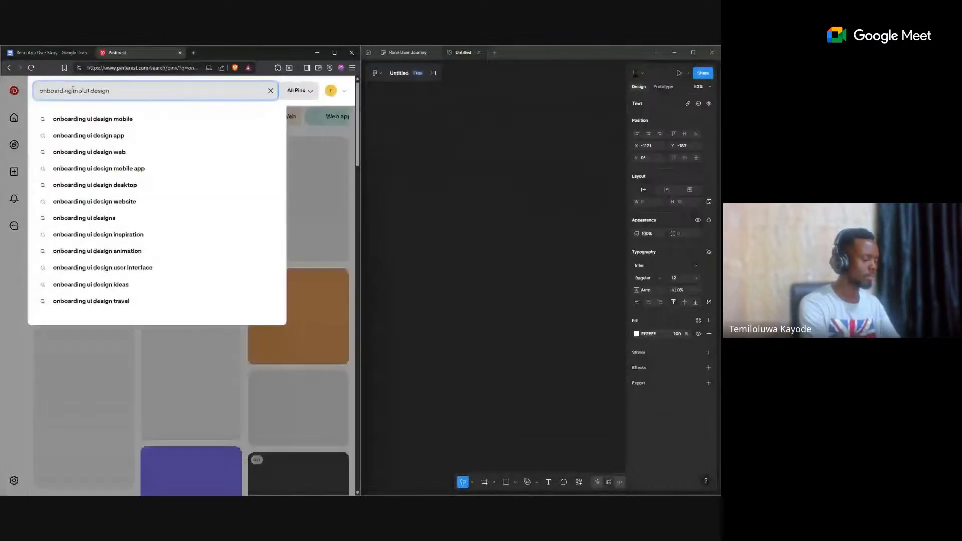
{"action": "type", "text": "bile a"}
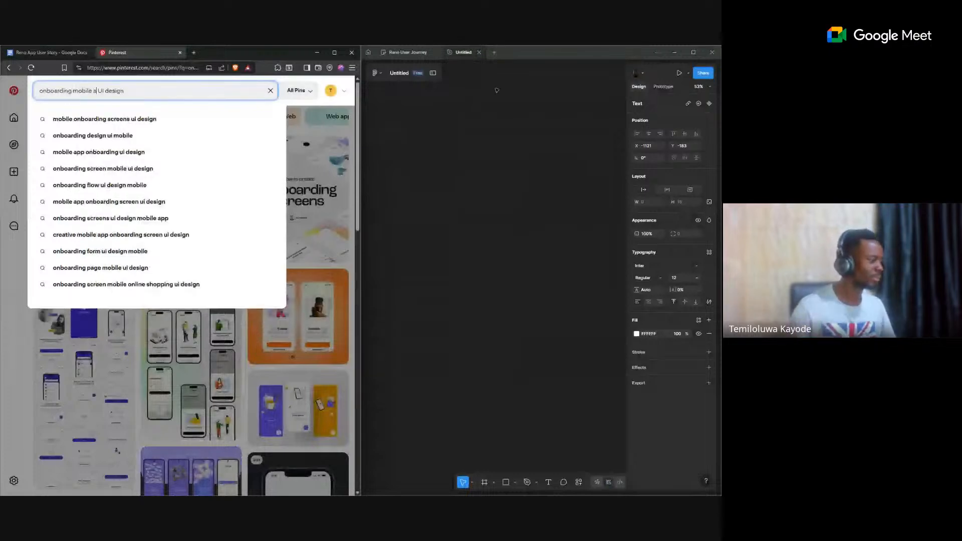
Step: Restore the onboarding UI design results full-screen and open the Mentoring App Concept pin
{"action": "left_click", "coordinate": [500, 197]}
{"action": "left_click", "coordinate": [499, 196]}
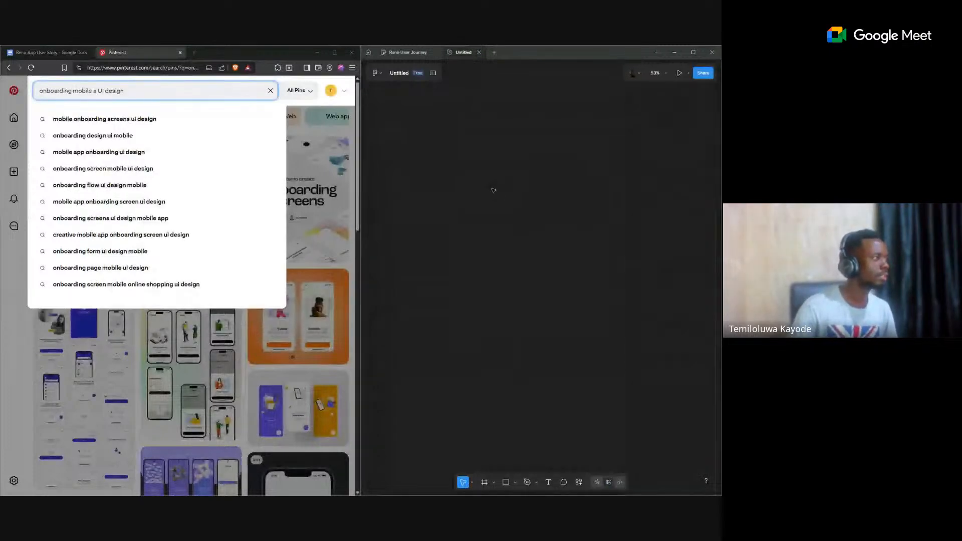
{"action": "left_click", "coordinate": [284, 221]}
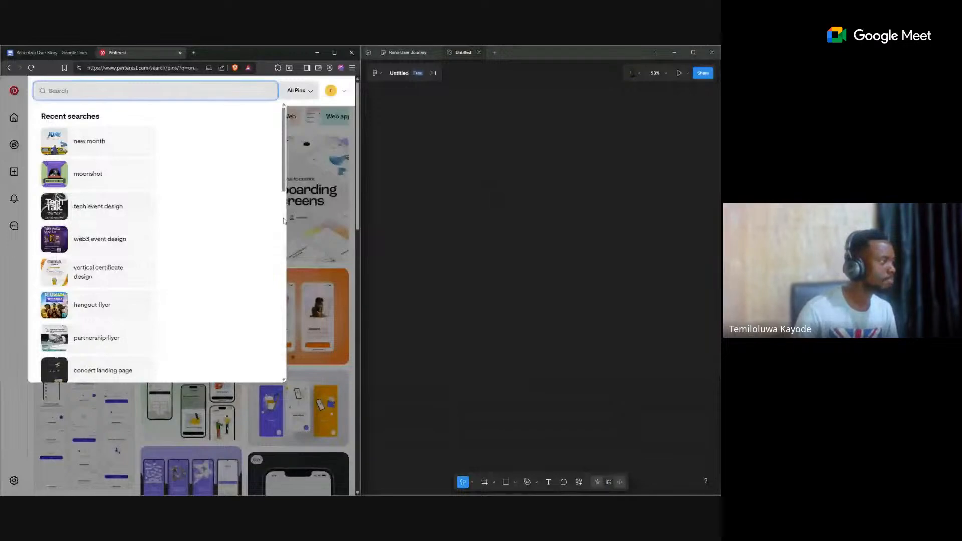
{"action": "left_click", "coordinate": [294, 219]}
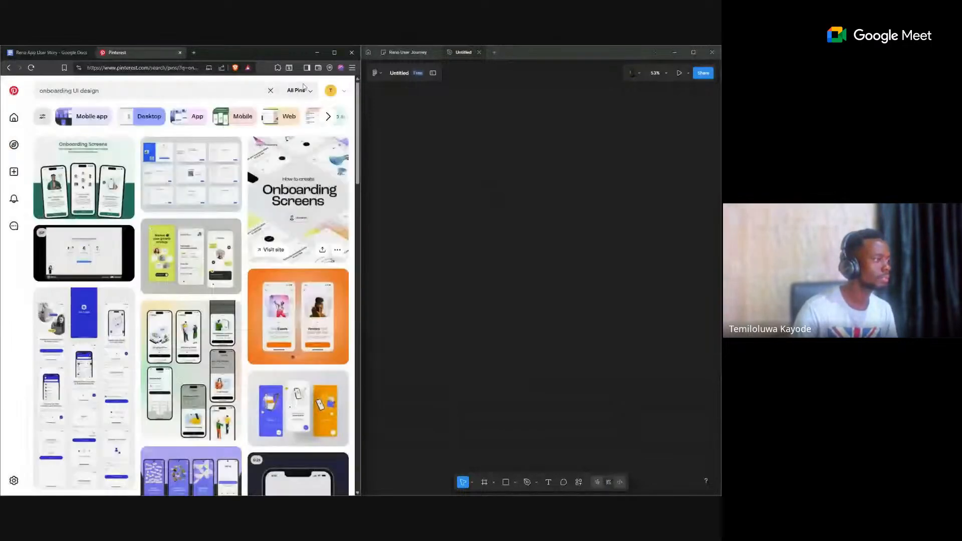
{"action": "left_click", "coordinate": [334, 53]}
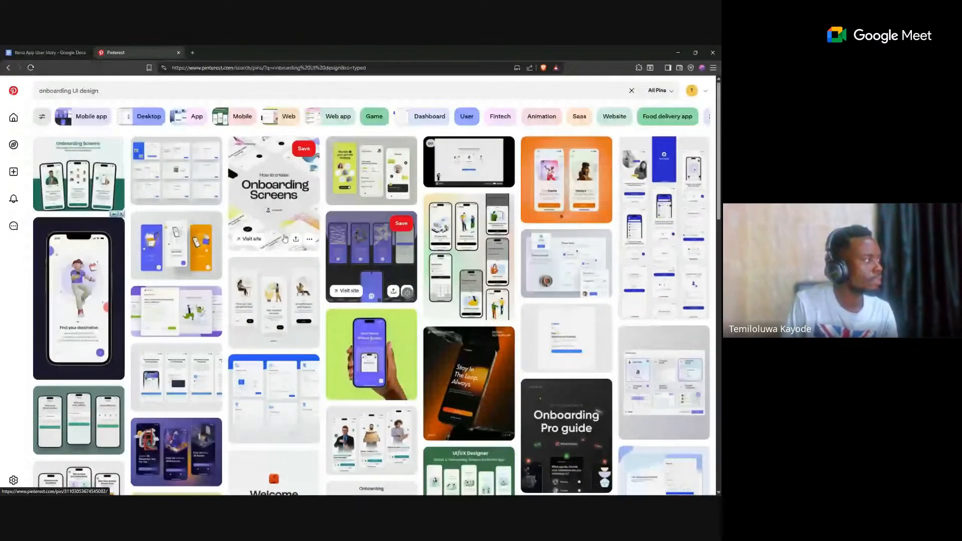
{"action": "left_click", "coordinate": [382, 245]}
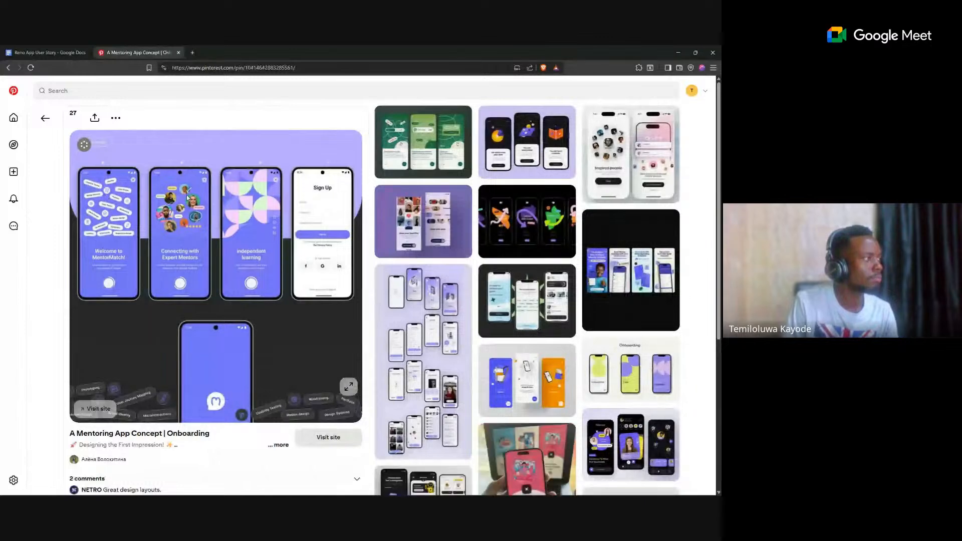
Step: Copy the Mentoring App onboarding image and paste it onto the Figma canvas at 738 × 738
{"action": "right_click", "coordinate": [261, 244]}
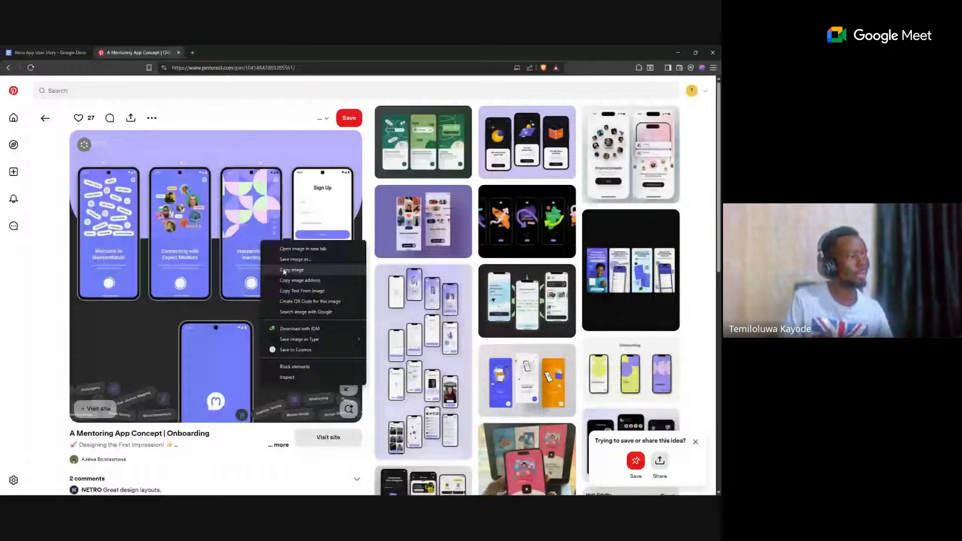
{"action": "left_click", "coordinate": [283, 271]}
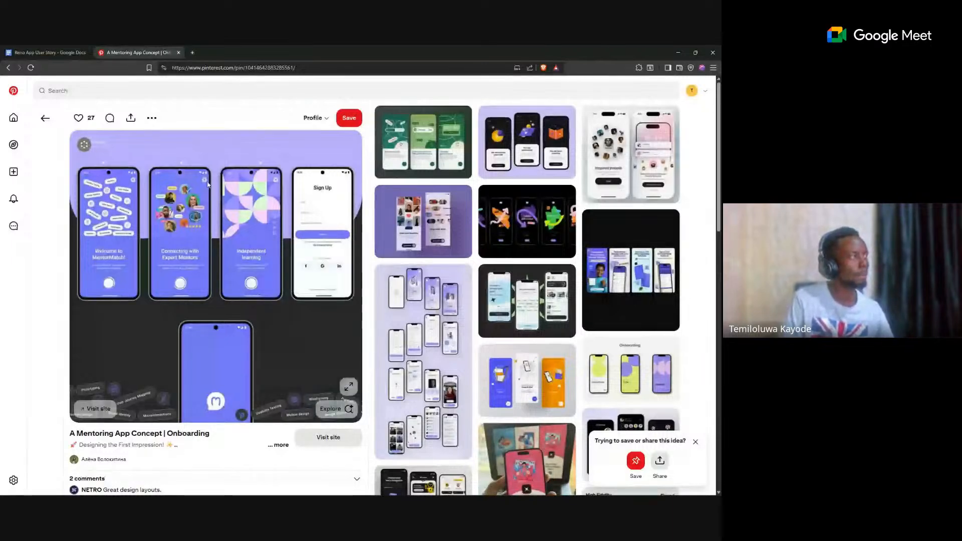
{"action": "key", "text": "alt+Tab"}
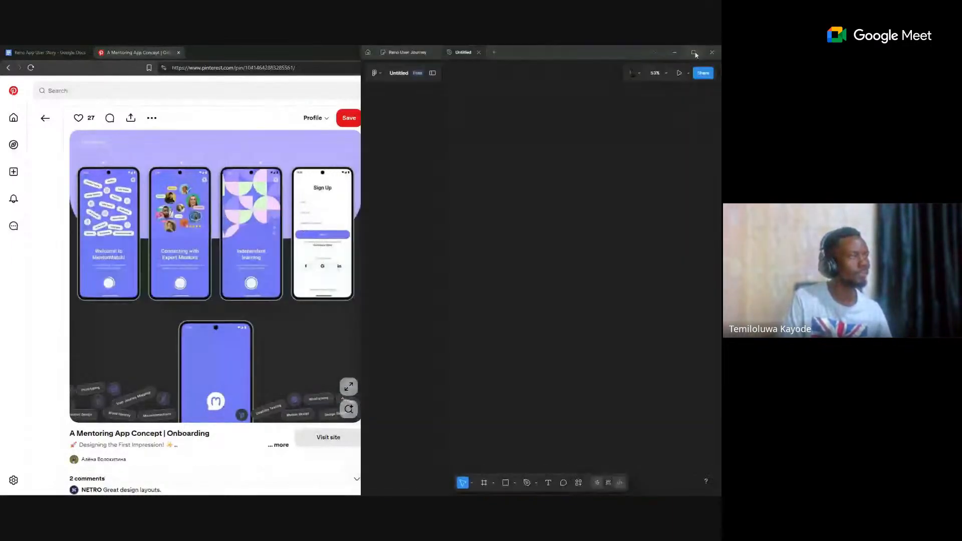
{"action": "right_click", "coordinate": [115, 210]}
{"action": "left_click", "coordinate": [131, 212]}
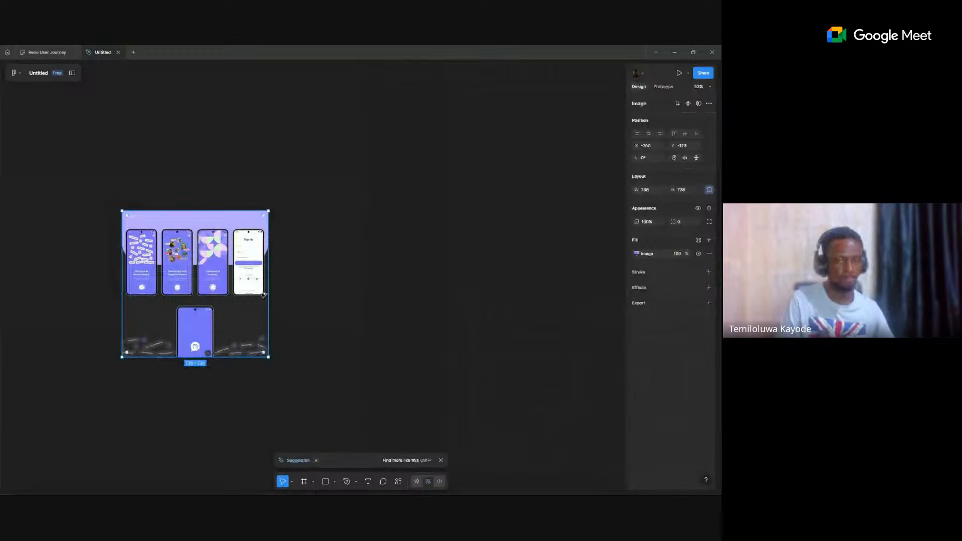
{"action": "key", "text": "alt+Tab"}
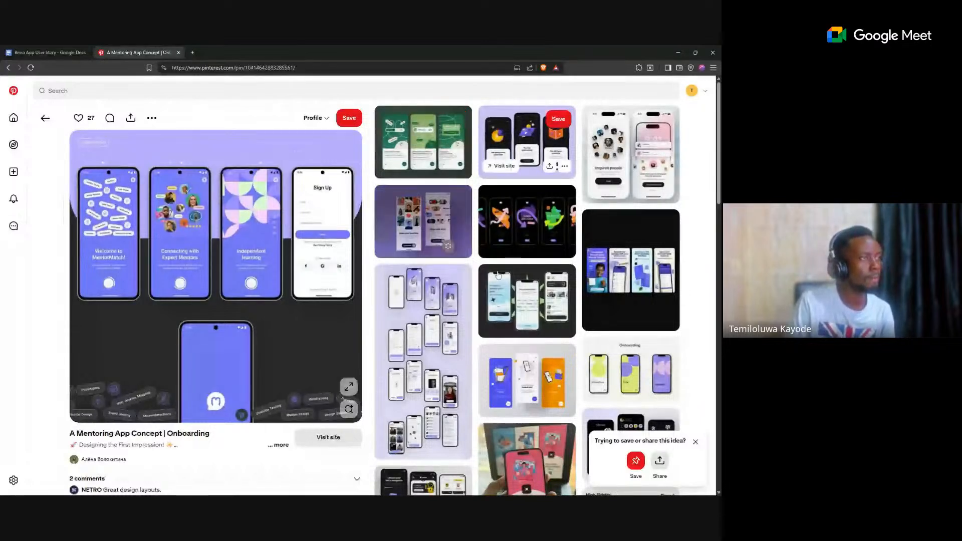
{"action": "scroll", "coordinate": [498, 274], "scroll_direction": "down", "scroll_amount": 4}
Step: Open the Inspired people pin and paste its image onto the Figma canvas at 1200 × 1200
{"action": "scroll", "coordinate": [497, 275], "scroll_direction": "up", "scroll_amount": 4}
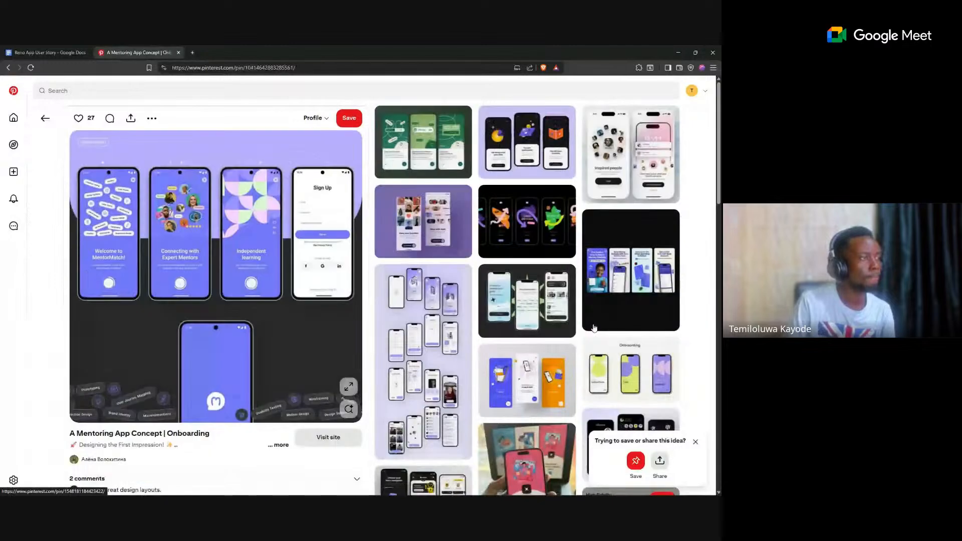
{"action": "left_click", "coordinate": [646, 158]}
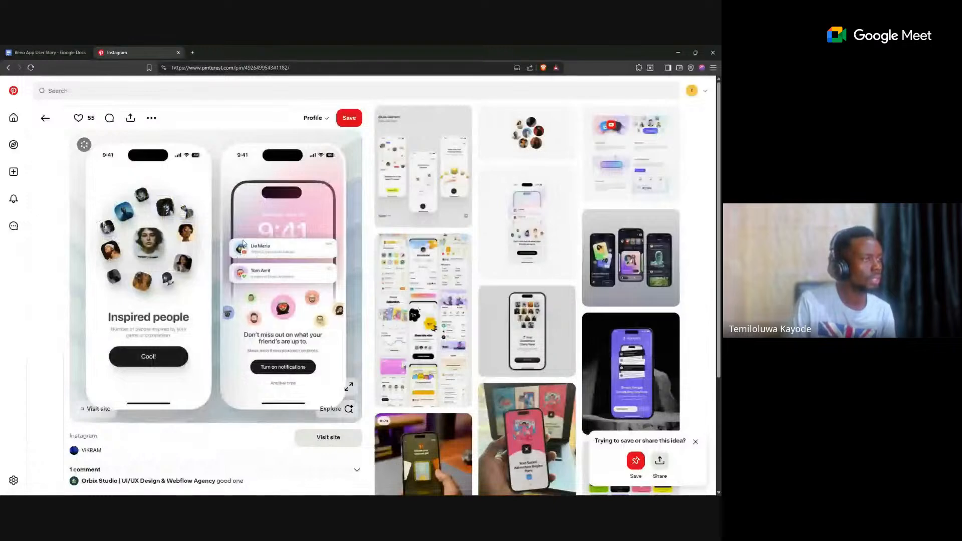
{"action": "key", "text": "alt+Tab"}
{"action": "right_click", "coordinate": [330, 233]}
{"action": "left_click", "coordinate": [344, 238]}
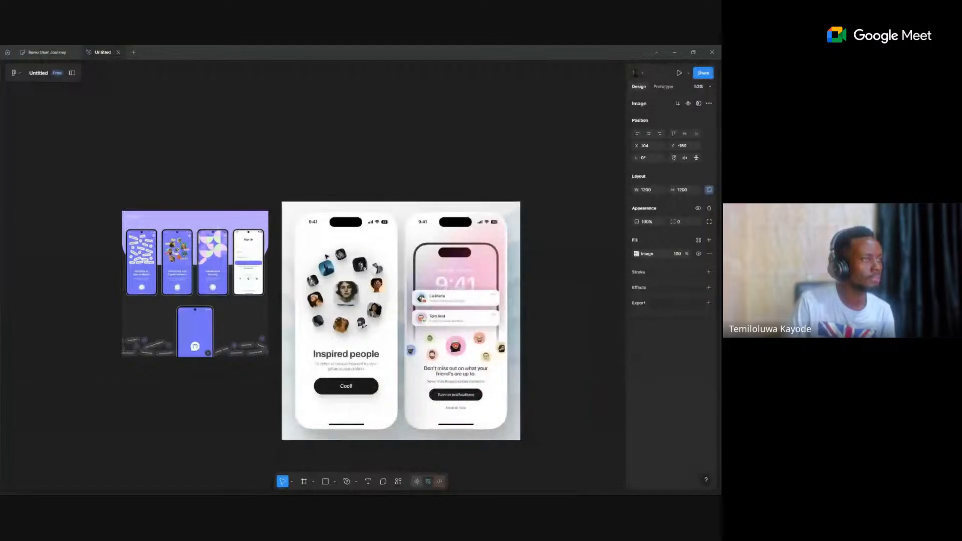
{"action": "key", "text": "alt+Tab"}
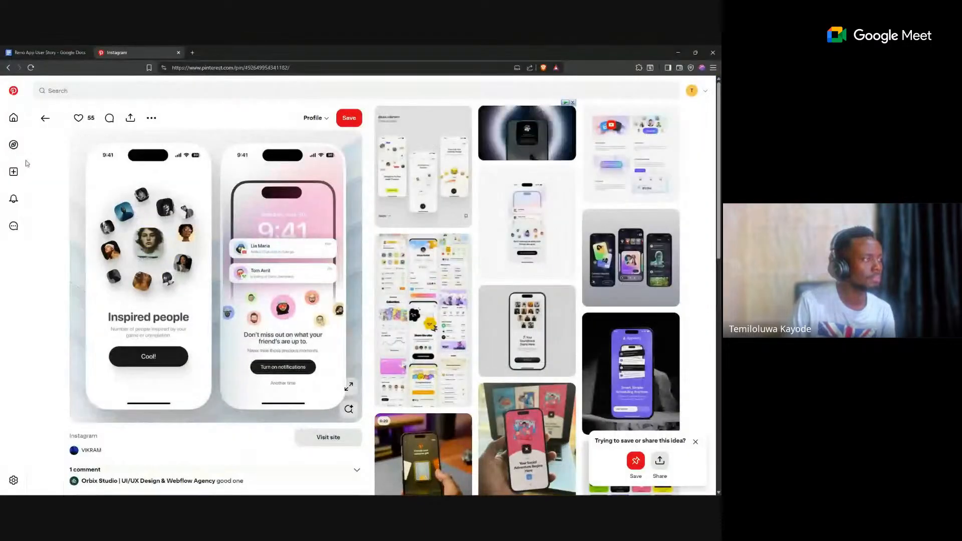
Step: Go back to the onboarding UI design results and look at the Furniture Onboarding UI Design pin
{"action": "left_click", "coordinate": [54, 126]}
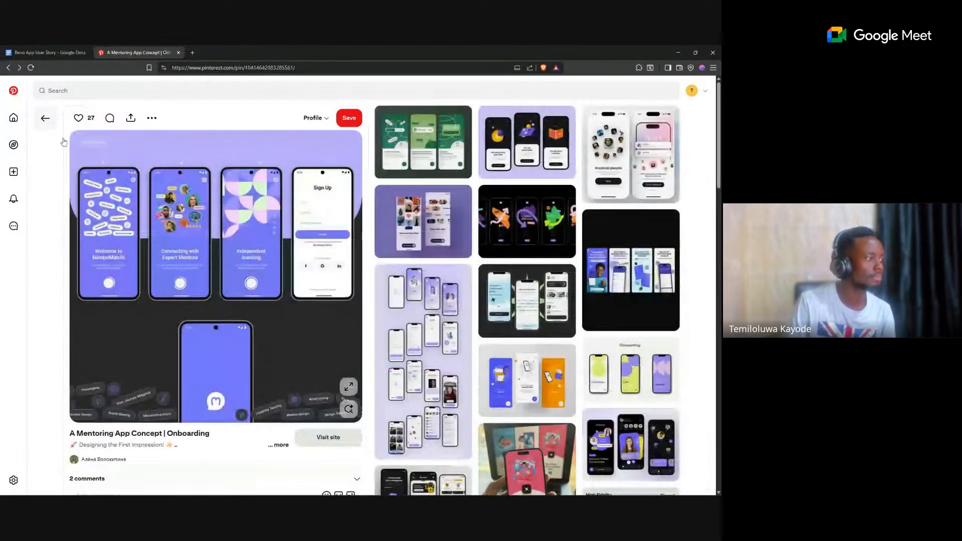
{"action": "left_click", "coordinate": [55, 129]}
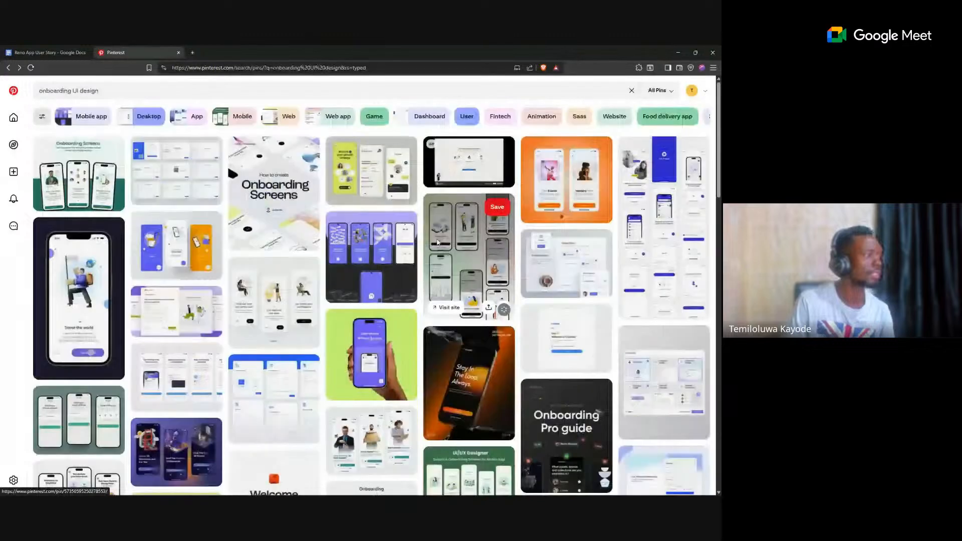
{"action": "scroll", "coordinate": [435, 248], "scroll_direction": "down", "scroll_amount": 4}
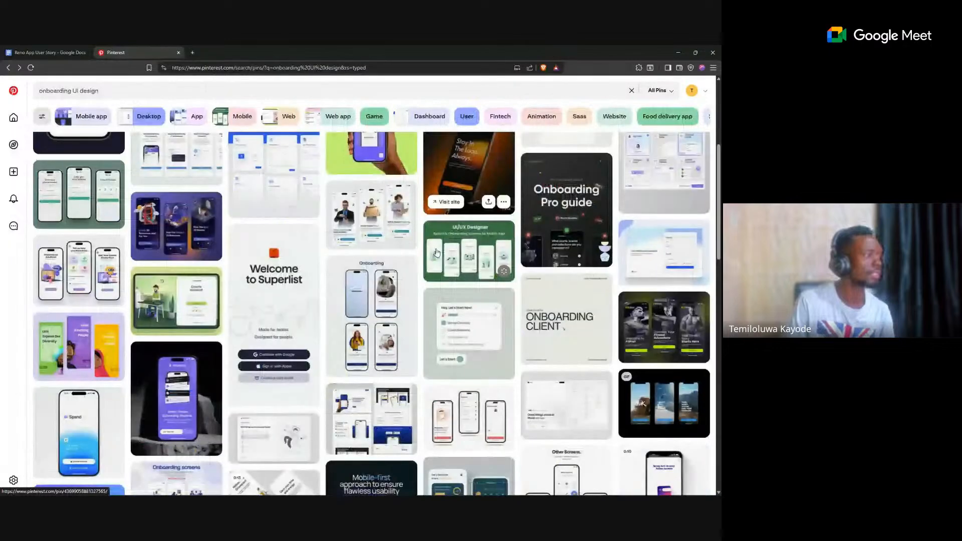
{"action": "scroll", "coordinate": [436, 252], "scroll_direction": "up", "scroll_amount": 4}
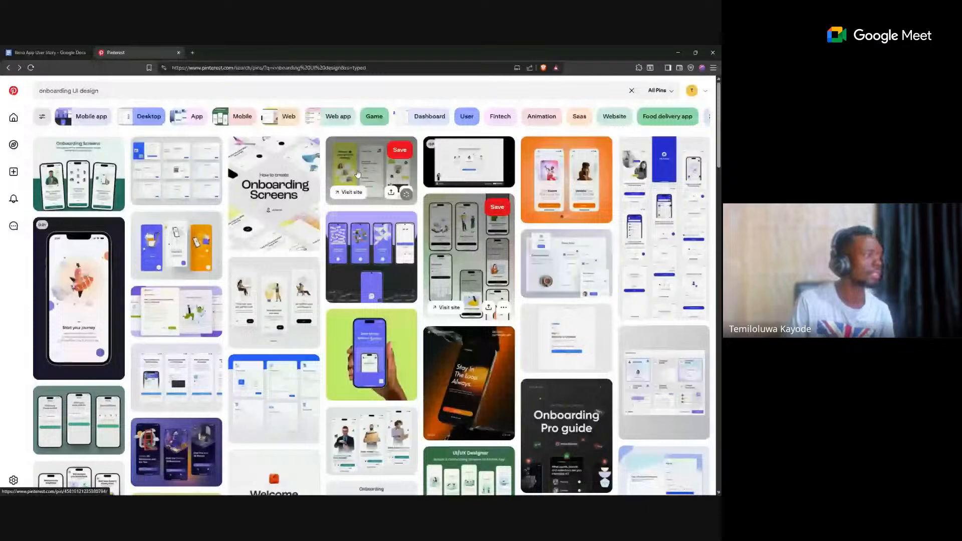
{"action": "left_click", "coordinate": [465, 178]}
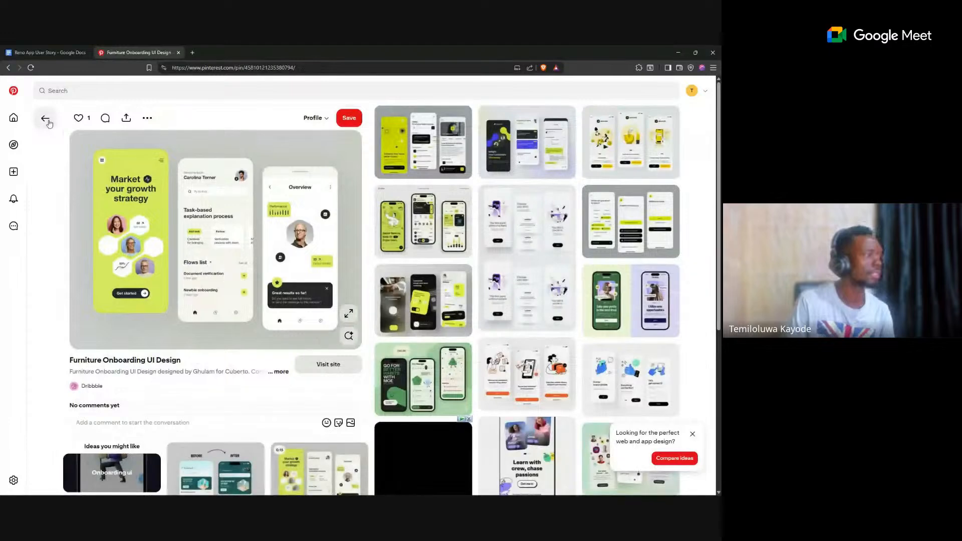
{"action": "left_click", "coordinate": [46, 119]}
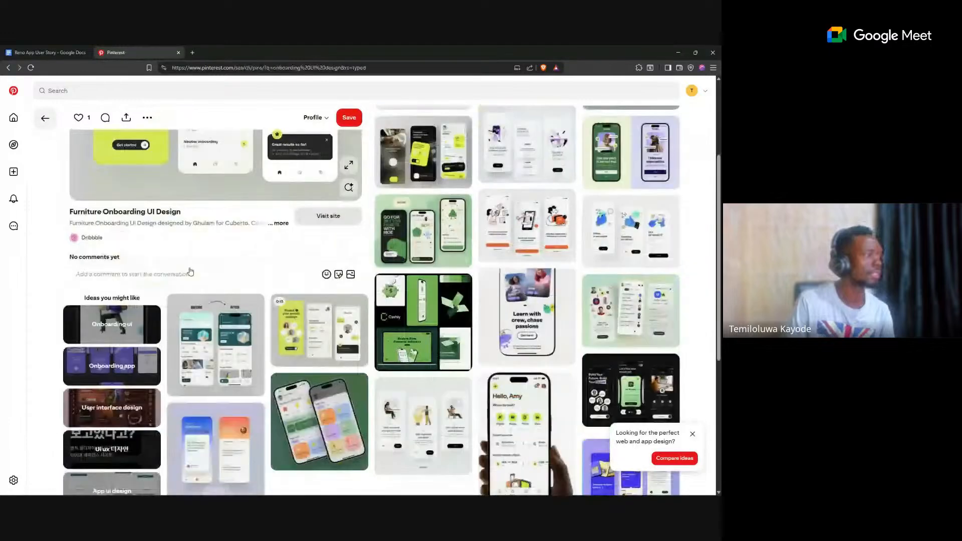
Step: Back in Figma, start a new text box on the canvas beside the pasted mockups
{"action": "key", "text": "alt+Tab"}
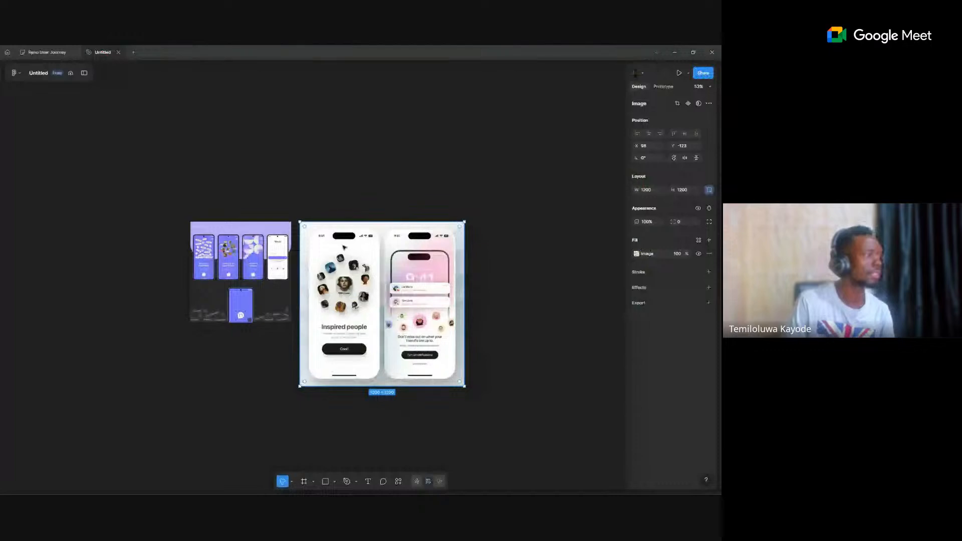
{"action": "key", "text": "t"}
{"action": "left_click", "coordinate": [200, 194]}
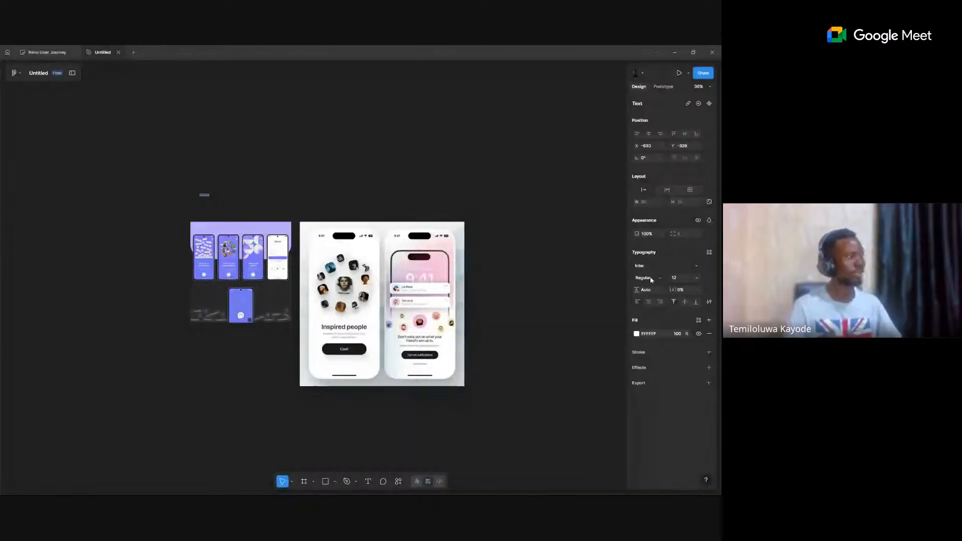
Step: Set the heading's font size to 128 and correct its text to 'Onboarding'
{"action": "left_click", "coordinate": [695, 277]}
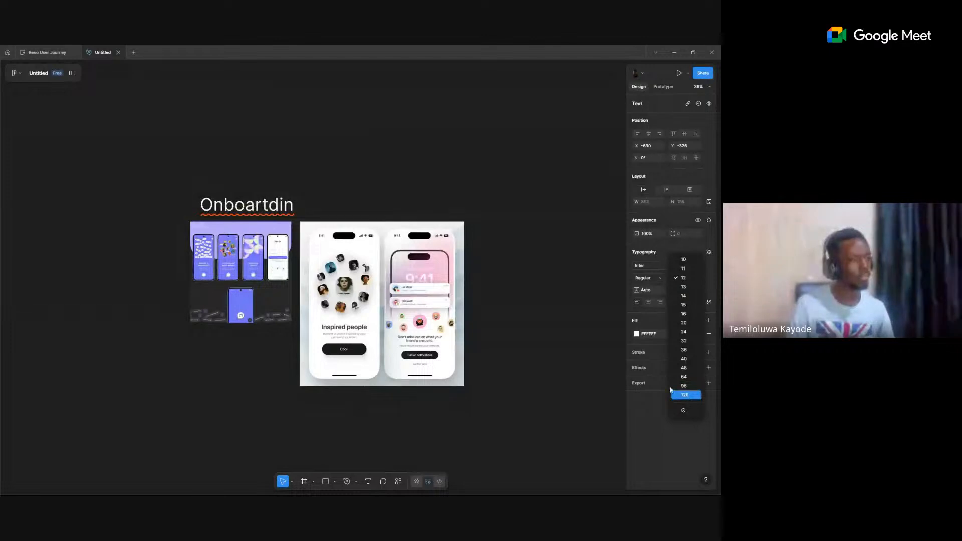
{"action": "left_click", "coordinate": [685, 395]}
{"action": "key", "text": "BackSpace"}
{"action": "key", "text": "BackSpace"}
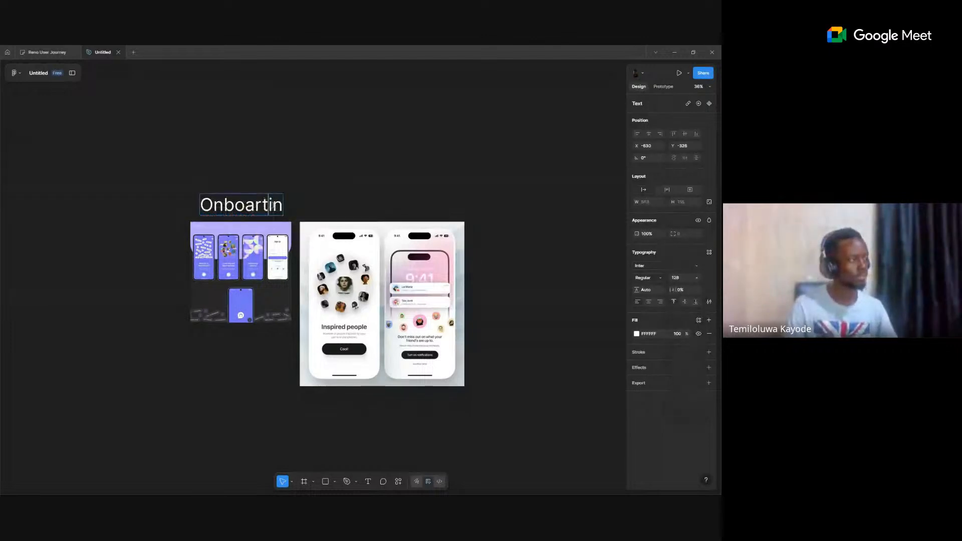
{"action": "type", "text": "d"}
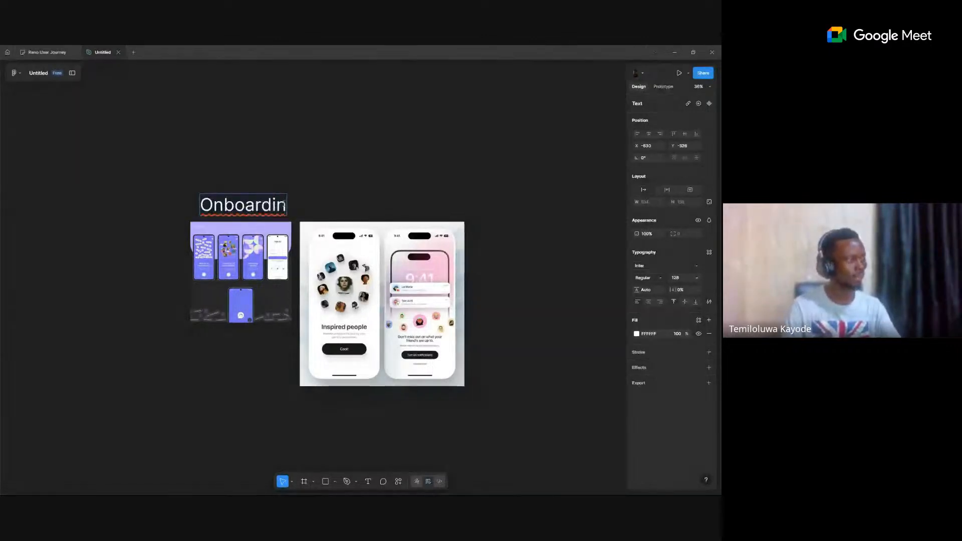
{"action": "key", "text": "End"}
{"action": "type", "text": "g"}
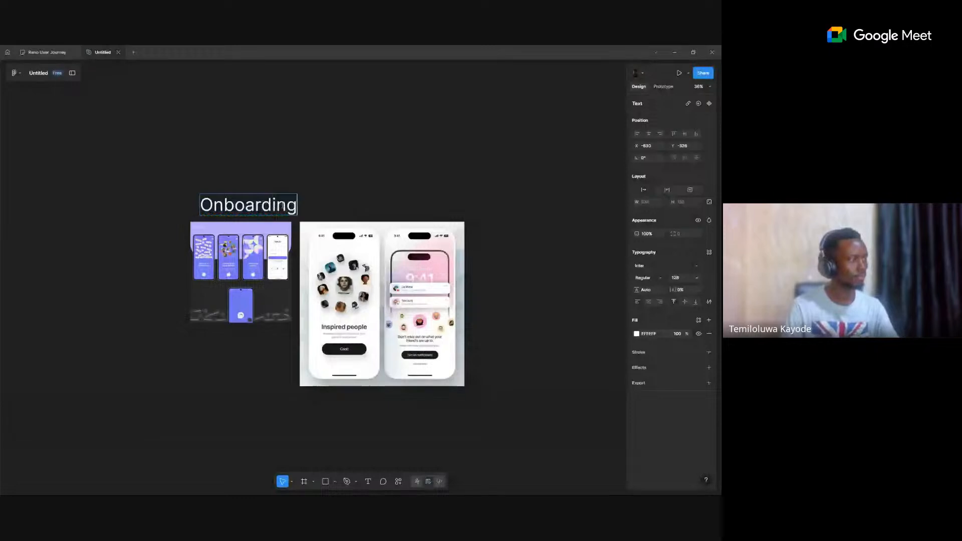
{"action": "left_click", "coordinate": [408, 163]}
Step: Move the Onboarding heading above the left reference image and make it Bold
{"action": "left_click_drag", "start_coordinate": [255, 206], "coordinate": [248, 189]}
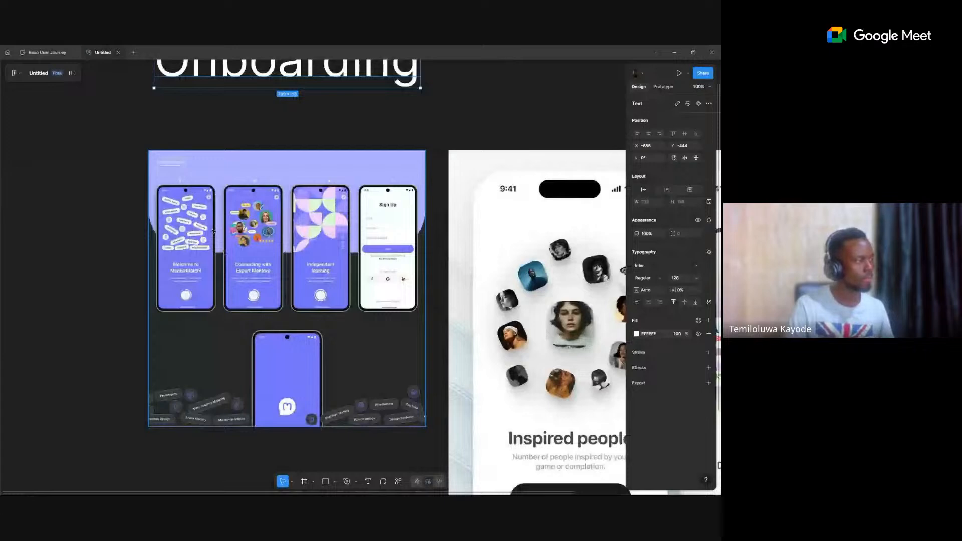
{"action": "key", "text": "shift+1"}
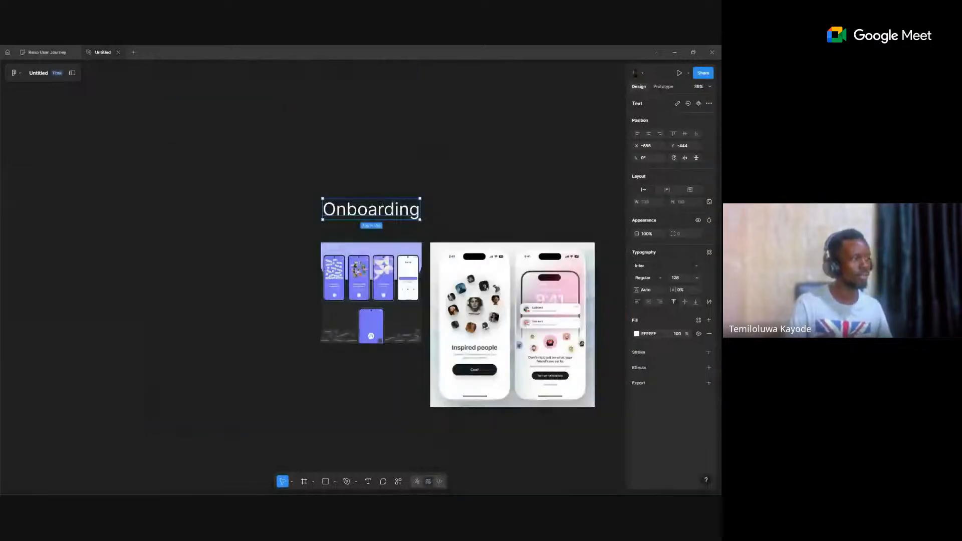
{"action": "left_click", "coordinate": [646, 278]}
{"action": "left_click", "coordinate": [651, 305]}
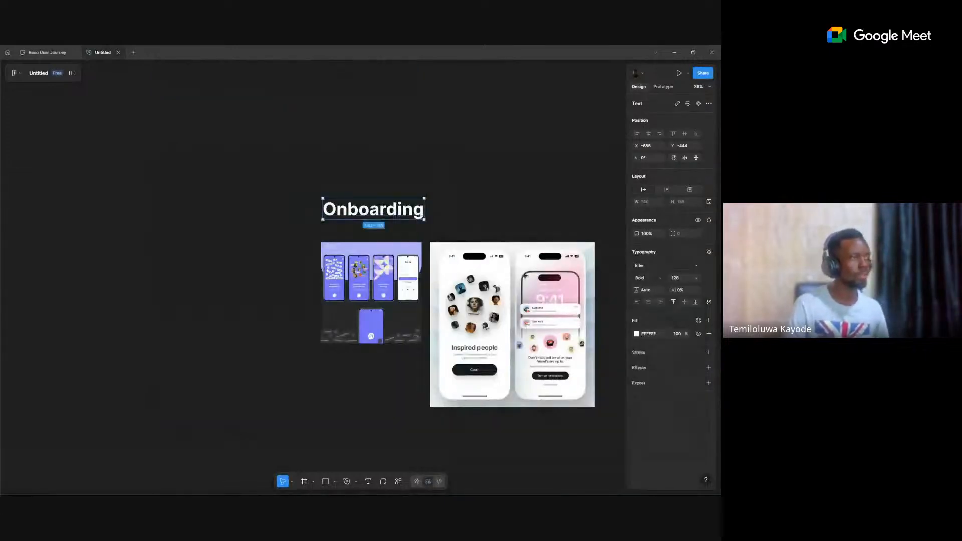
Step: Place a duplicate of the Onboarding heading off to the right and select it
{"action": "scroll", "coordinate": [308, 253], "scroll_direction": "right", "scroll_amount": 5}
{"action": "scroll", "coordinate": [382, 237], "scroll_direction": "down", "scroll_amount": 3}
{"action": "left_click", "coordinate": [475, 275]}
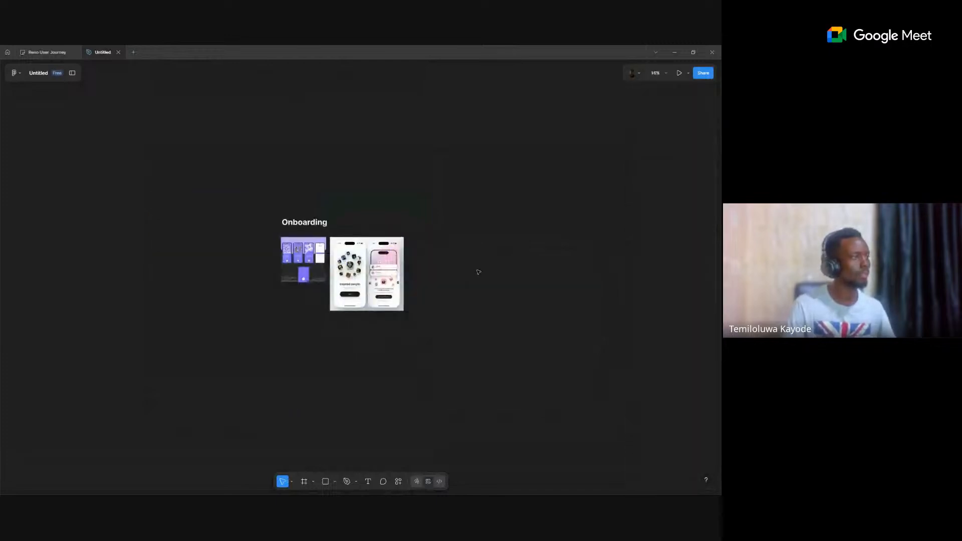
{"action": "scroll", "coordinate": [470, 271], "scroll_direction": "right", "scroll_amount": 5}
{"action": "left_click_drag", "start_coordinate": [45, 215], "coordinate": [304, 215]}
{"action": "left_click", "coordinate": [339, 219]}
Step: Change the Pinterest search from onboarding to 'log in mobile UI design'
{"action": "key", "text": "alt+Tab"}
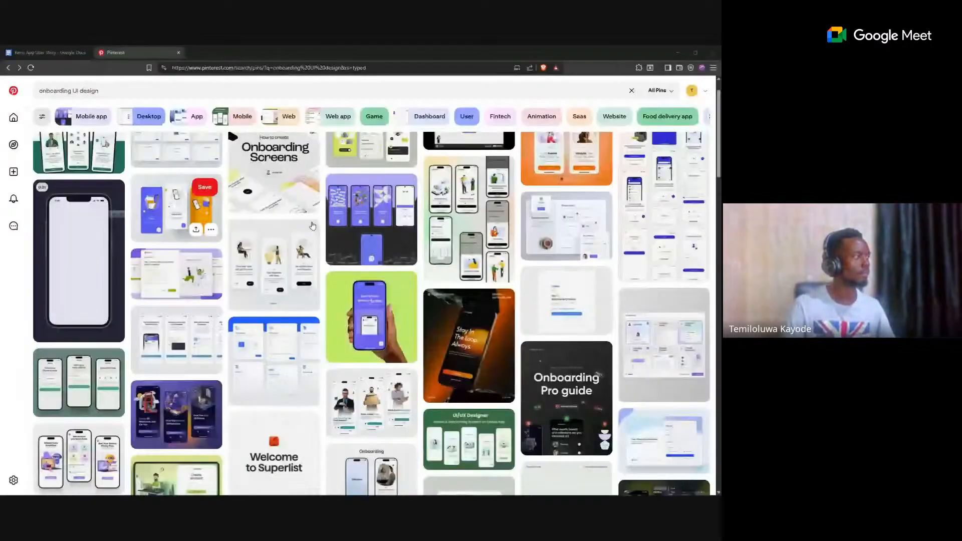
{"action": "scroll", "coordinate": [312, 225], "scroll_direction": "up", "scroll_amount": 1}
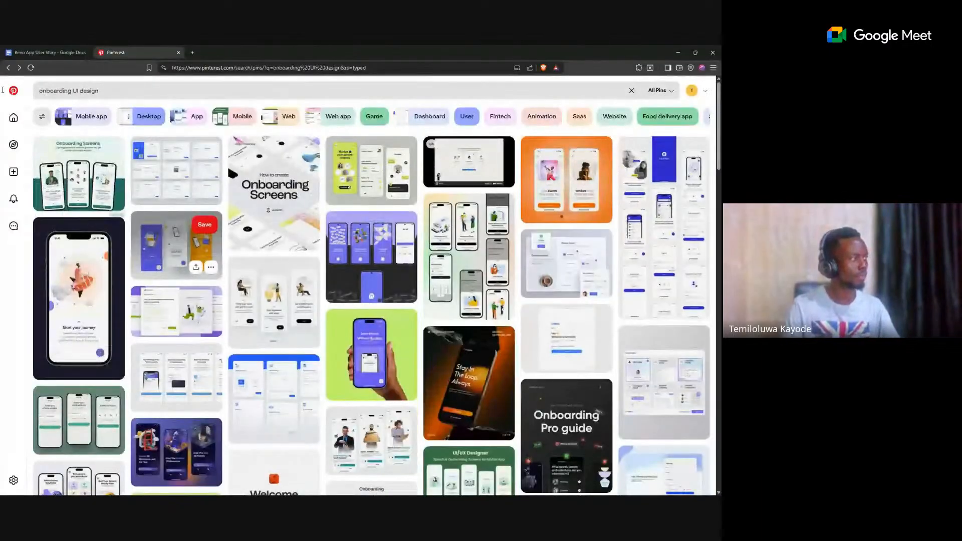
{"action": "left_click_drag", "start_coordinate": [70, 90], "coordinate": [3, 93]}
{"action": "key", "text": "BackSpace"}
{"action": "type", "text": "log in"}
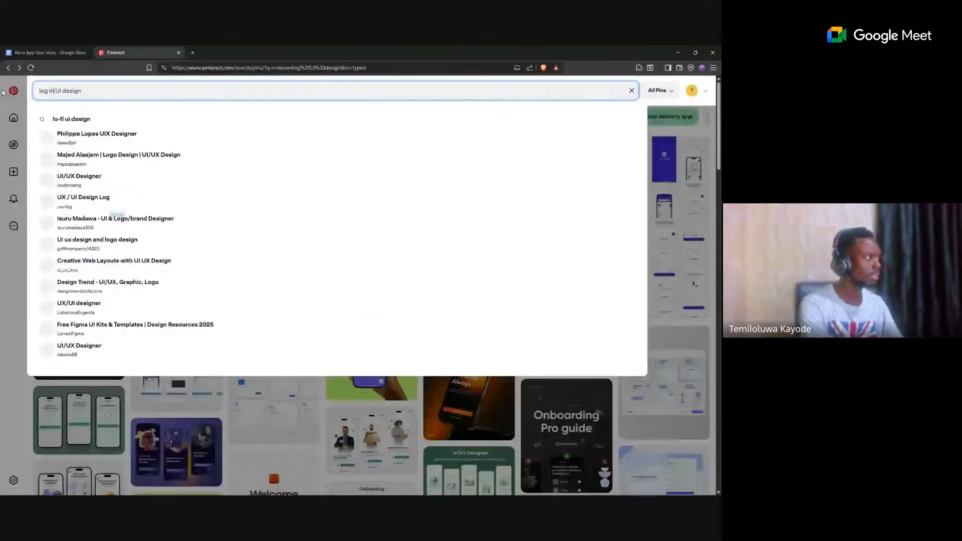
{"action": "type", "text": " mobile"}
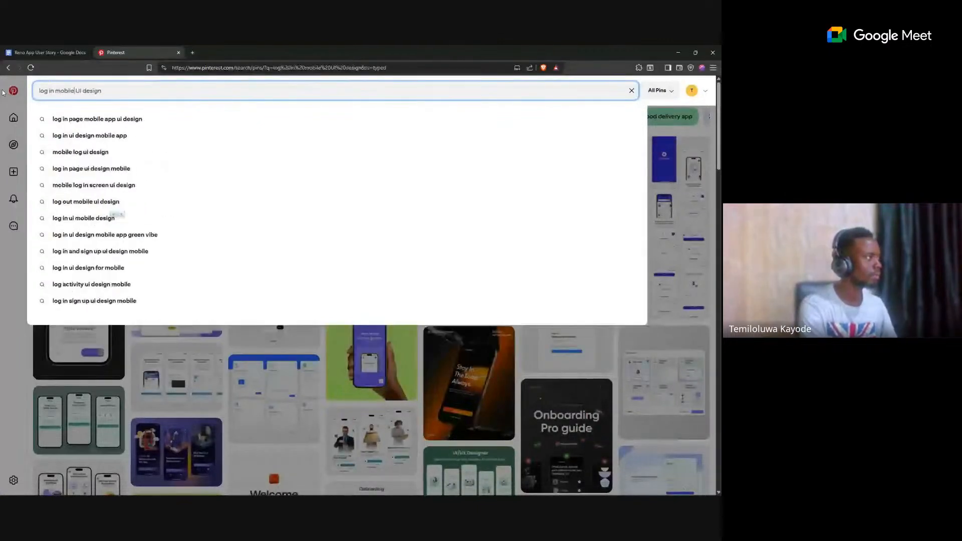
{"action": "key", "text": "Return"}
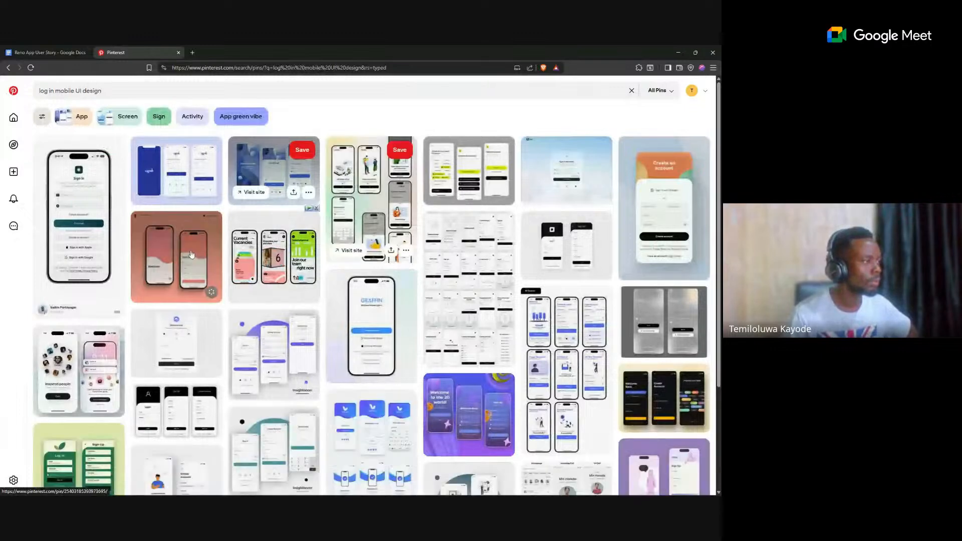
Step: Refine the search to 'modern log in mobile UI design'
{"action": "scroll", "coordinate": [287, 255], "scroll_direction": "down", "scroll_amount": 3}
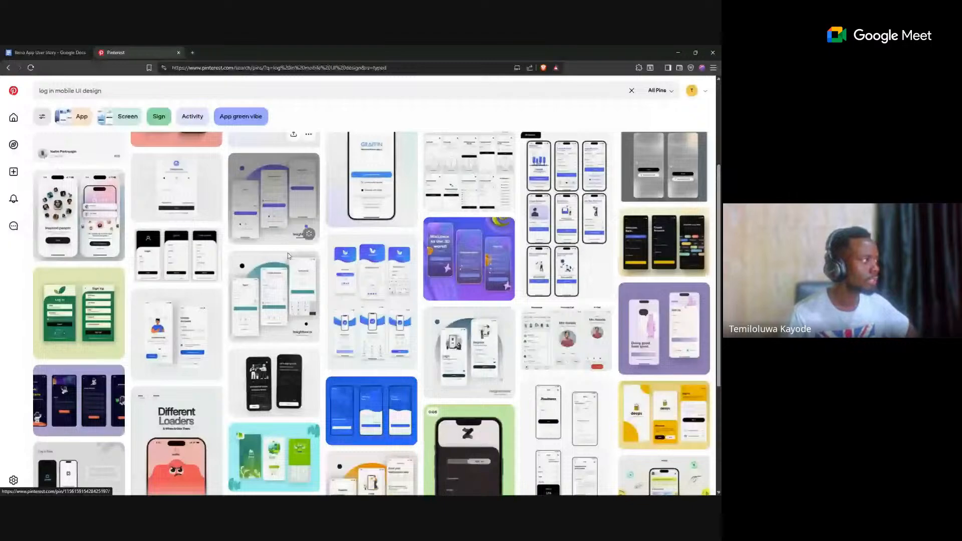
{"action": "scroll", "coordinate": [287, 254], "scroll_direction": "up", "scroll_amount": 3}
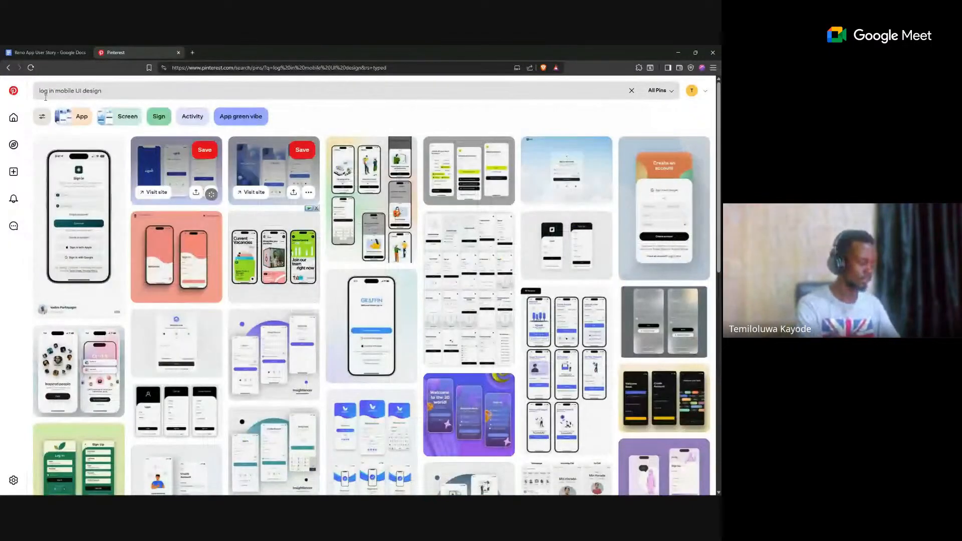
{"action": "left_click", "coordinate": [46, 98]}
{"action": "type", "text": "mpo"}
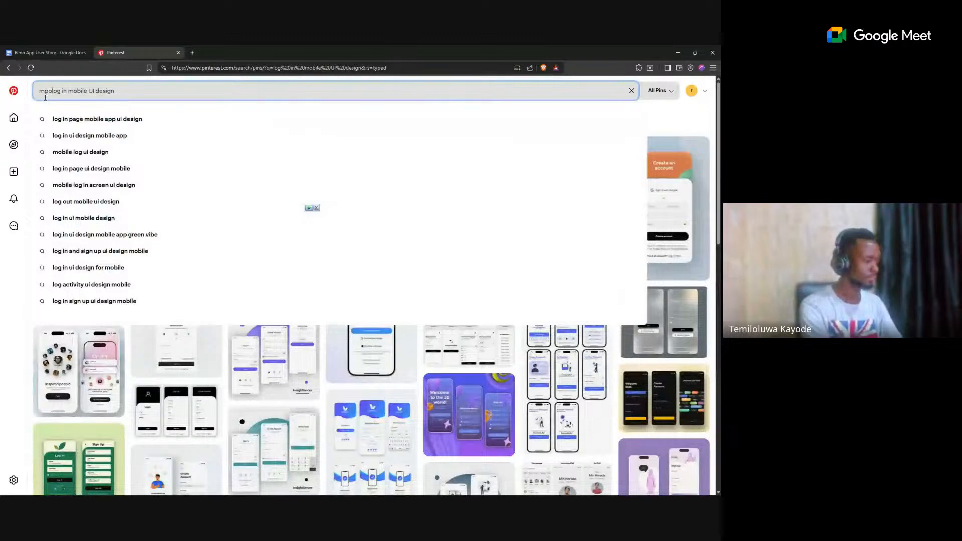
{"action": "key", "text": "BackSpace"}
{"action": "key", "text": "BackSpace"}
{"action": "type", "text": "odern"}
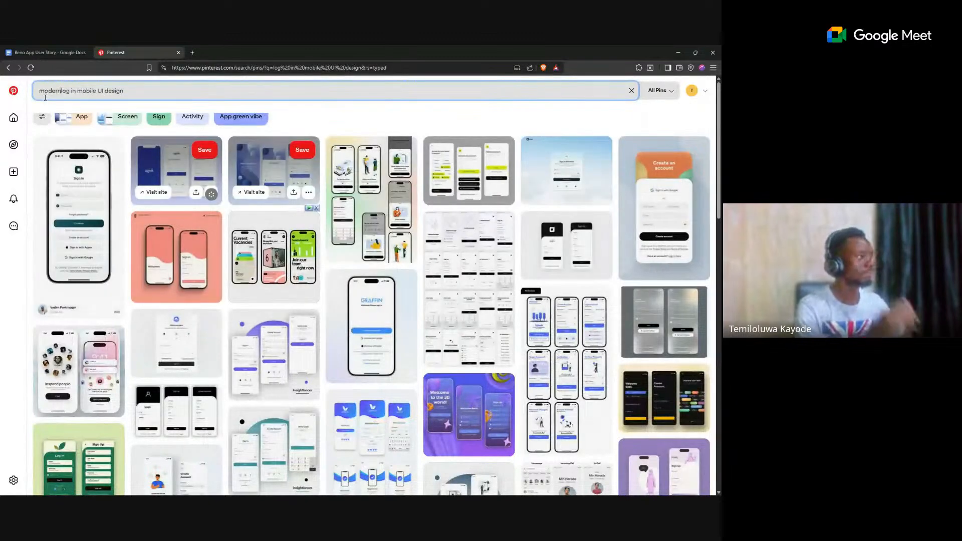
{"action": "key", "text": "Return"}
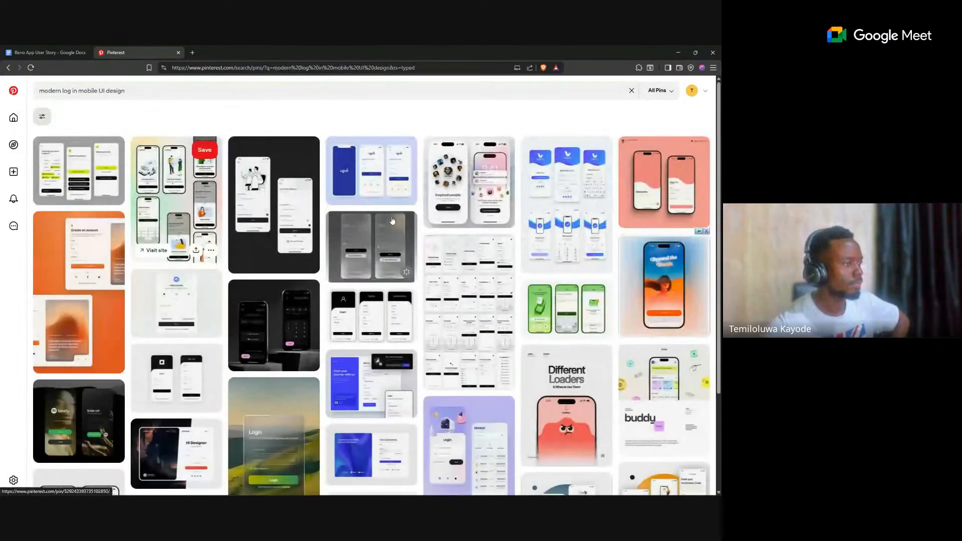
Step: Inspect a green login screens pin, then return to the modern log in results
{"action": "scroll", "coordinate": [392, 221], "scroll_direction": "down", "scroll_amount": 2}
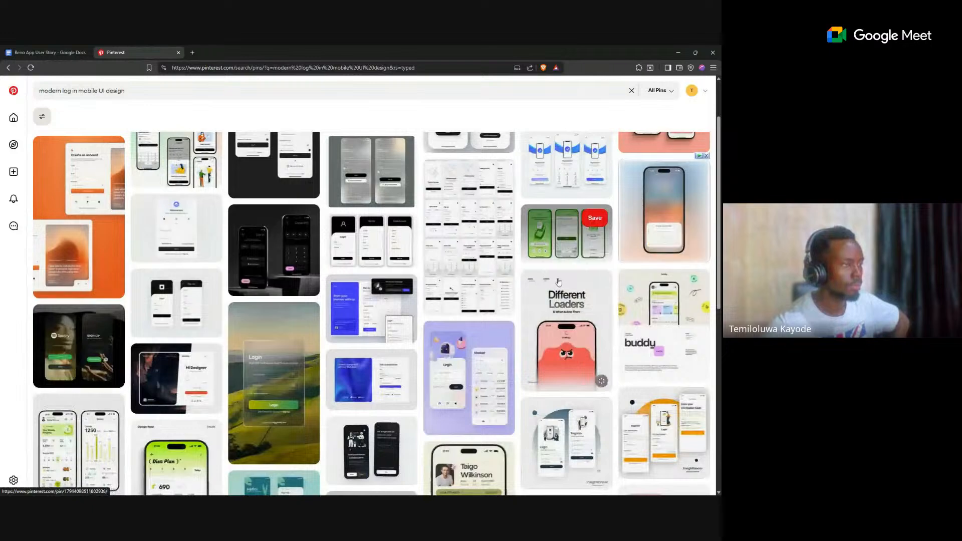
{"action": "scroll", "coordinate": [559, 282], "scroll_direction": "down", "scroll_amount": 1}
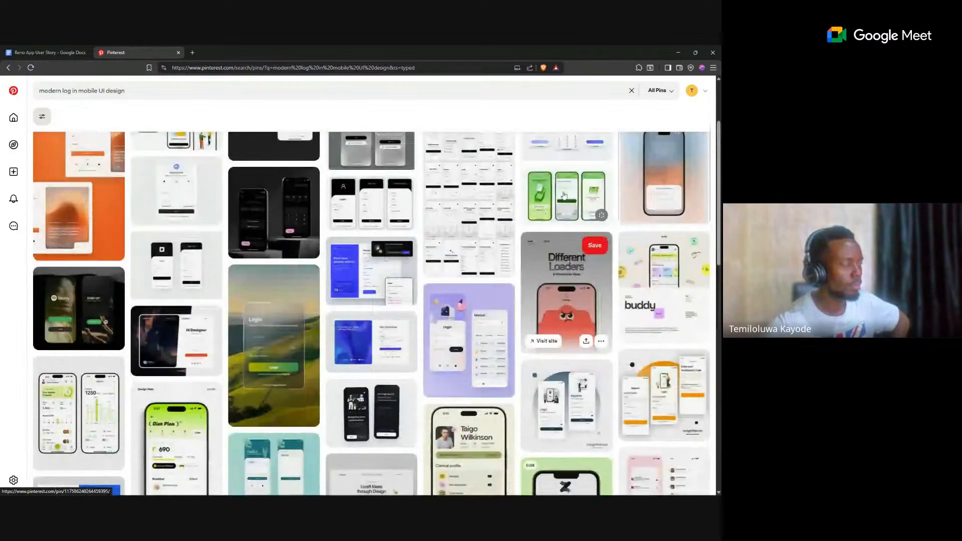
{"action": "left_click", "coordinate": [563, 195]}
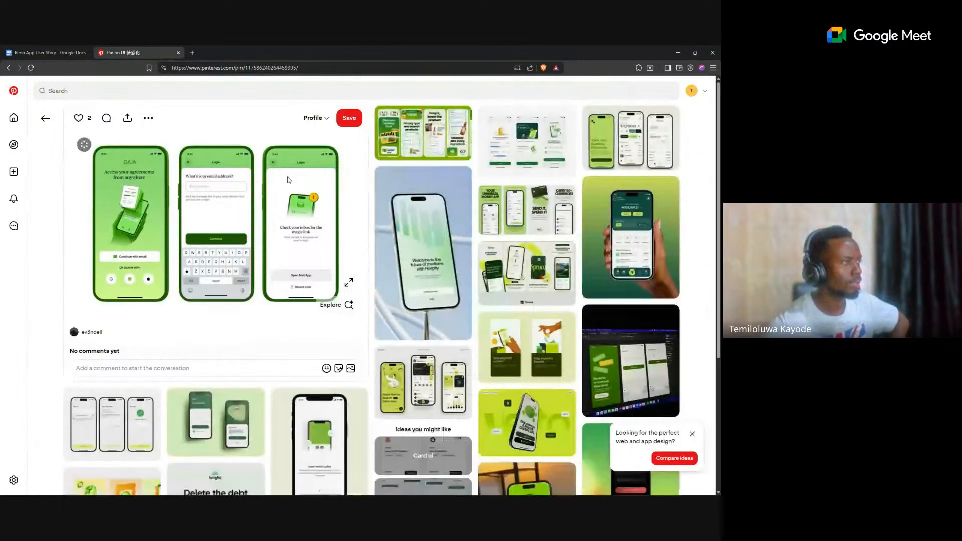
{"action": "scroll", "coordinate": [441, 158], "scroll_direction": "down", "scroll_amount": 1}
{"action": "scroll", "coordinate": [441, 159], "scroll_direction": "down", "scroll_amount": 1}
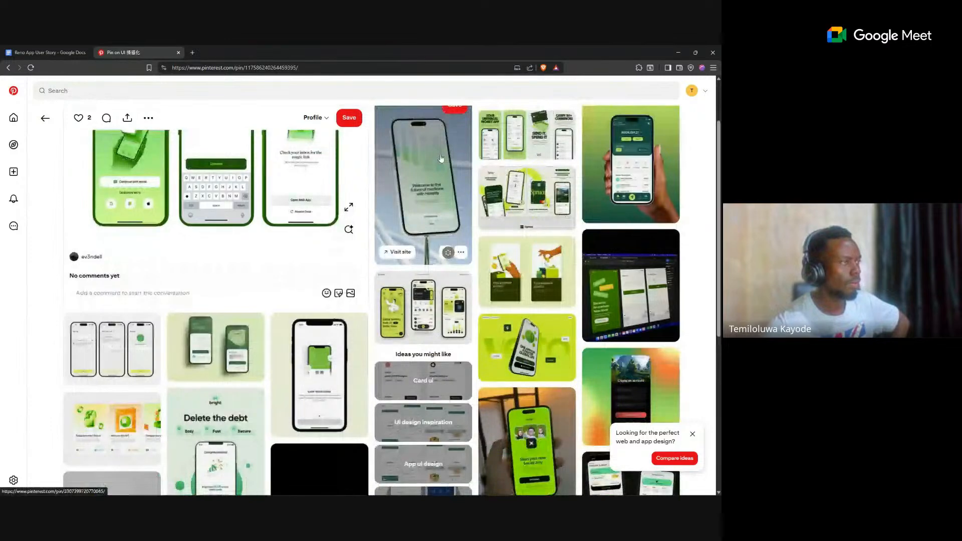
{"action": "scroll", "coordinate": [441, 158], "scroll_direction": "down", "scroll_amount": 2}
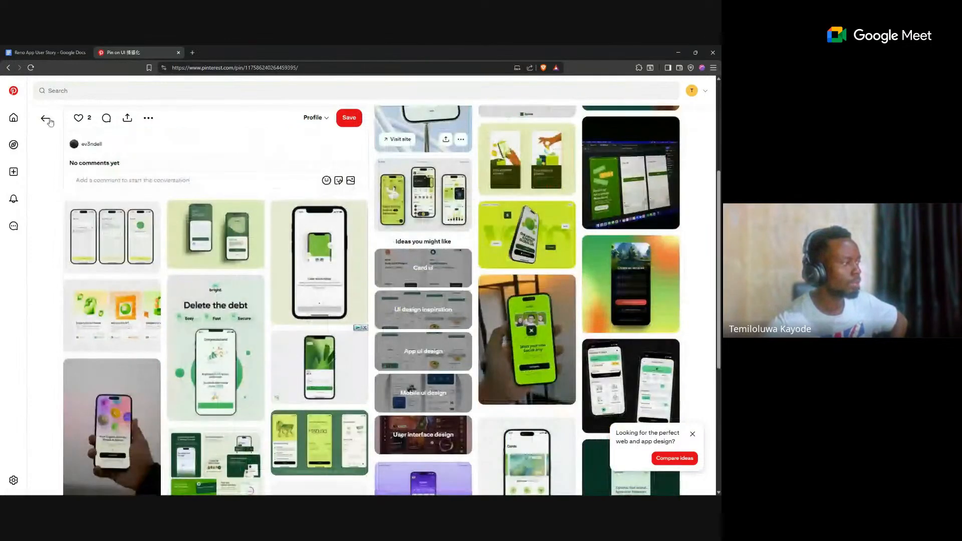
{"action": "left_click", "coordinate": [48, 120]}
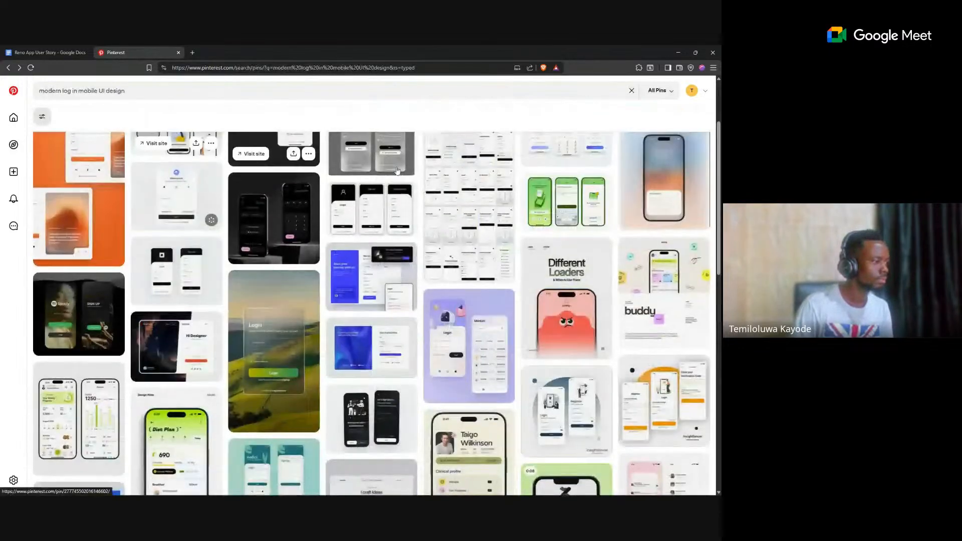
Step: Replace 'modern' to search for 'sport log in mobile UI design'
{"action": "scroll", "coordinate": [397, 171], "scroll_direction": "down", "scroll_amount": 2}
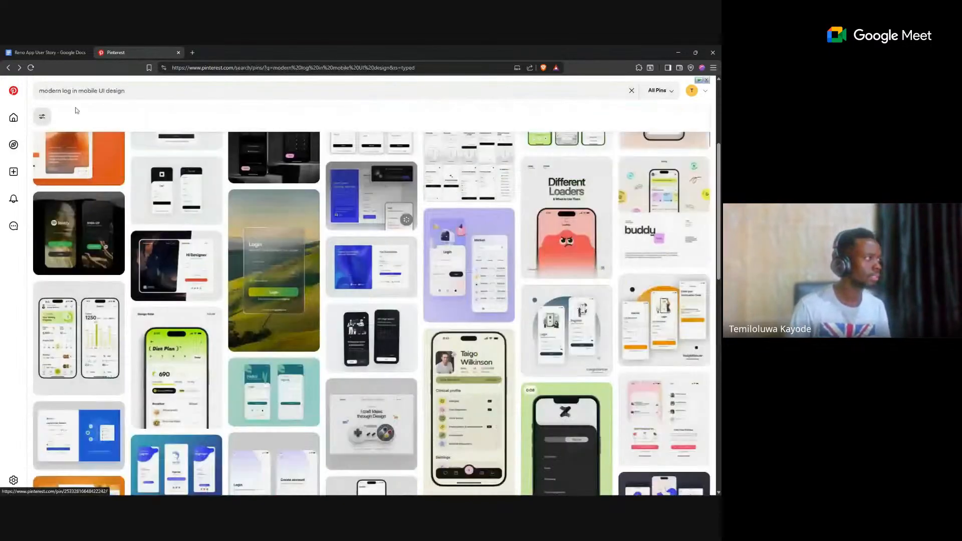
{"action": "left_click_drag", "start_coordinate": [57, 91], "coordinate": [12, 95]}
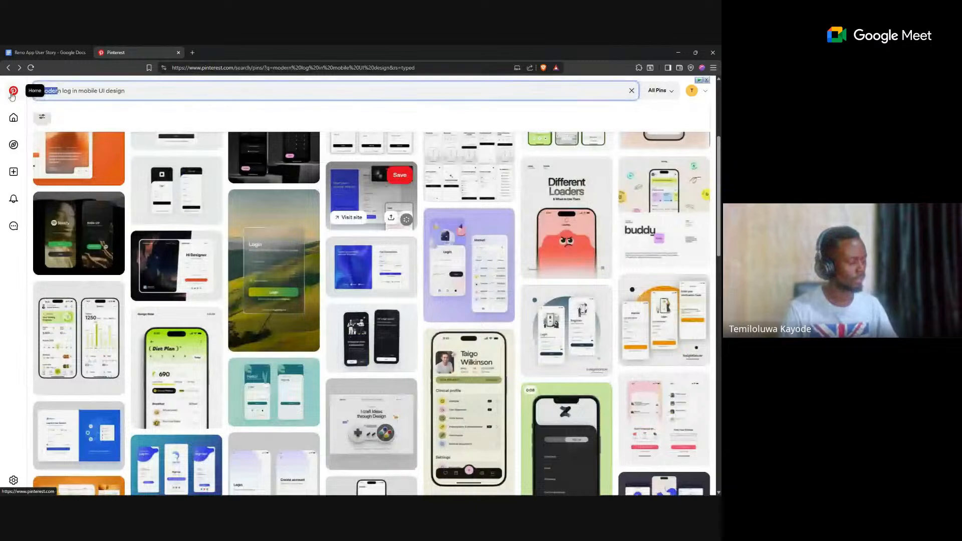
{"action": "type", "text": "onb"}
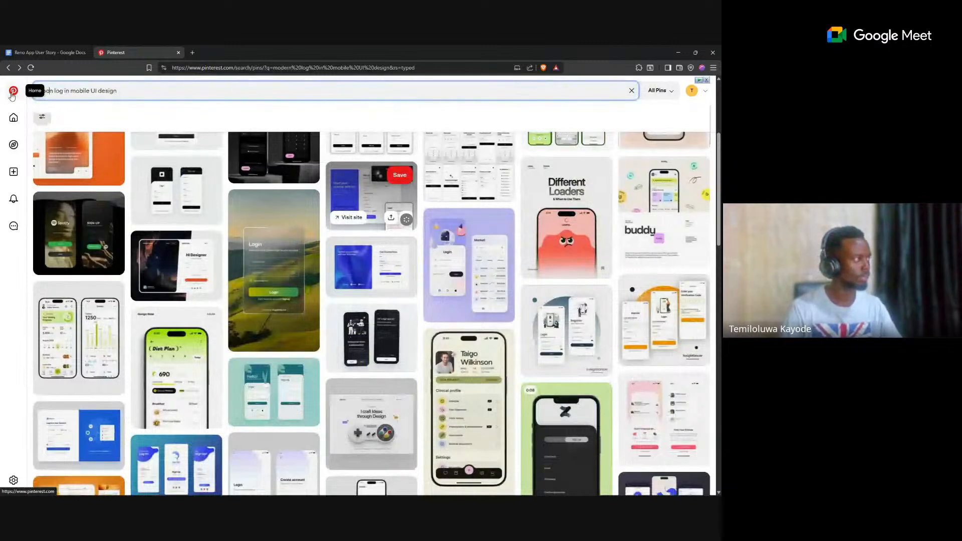
{"action": "type", "text": "rt"}
{"action": "key", "text": "Delete"}
{"action": "key", "text": "Return"}
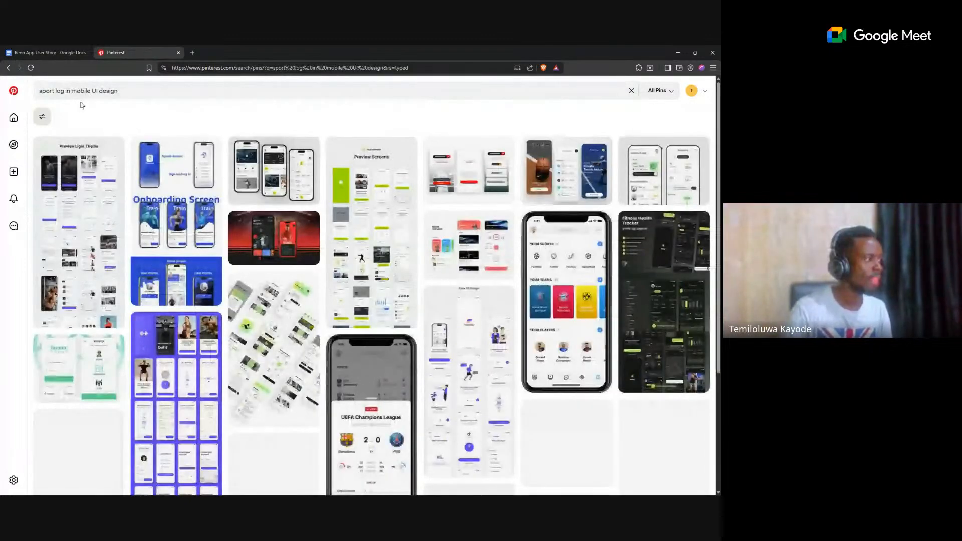
{"action": "mouse_move", "coordinate": [282, 249]}
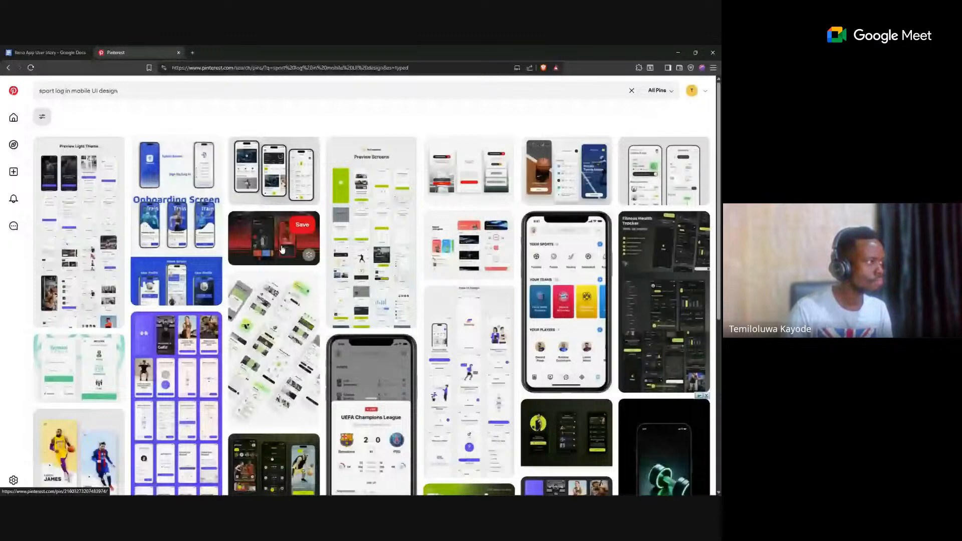
{"action": "mouse_move", "coordinate": [354, 227]}
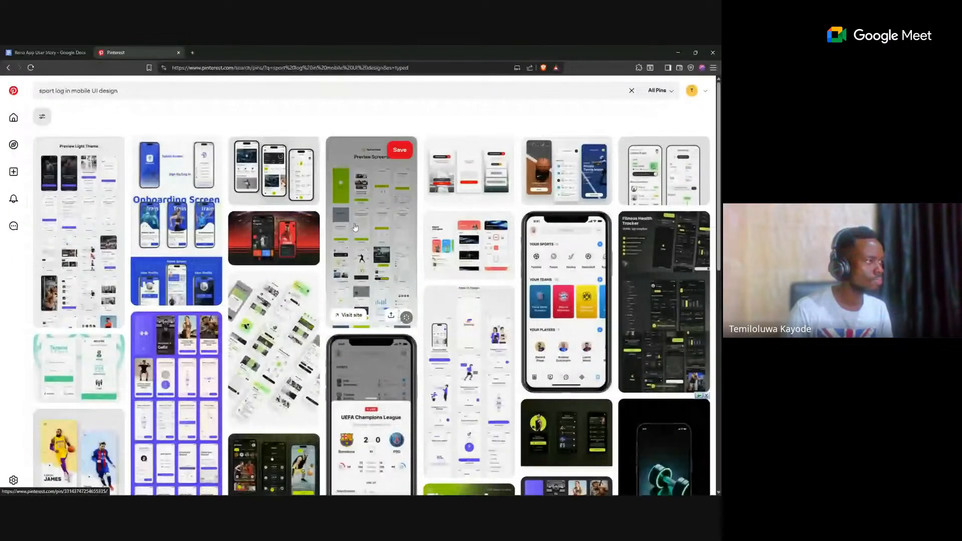
{"action": "mouse_move", "coordinate": [537, 226]}
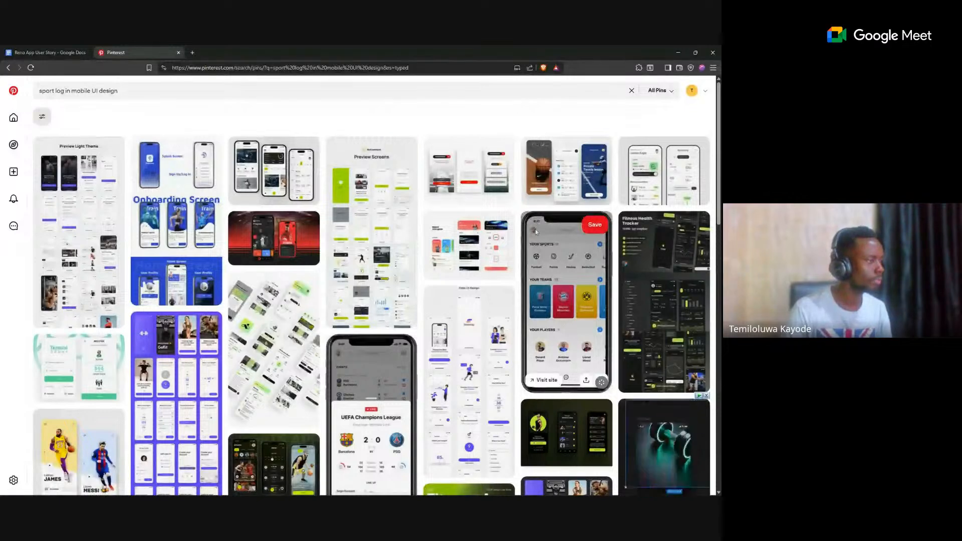
{"action": "scroll", "coordinate": [534, 230], "scroll_direction": "down", "scroll_amount": 1}
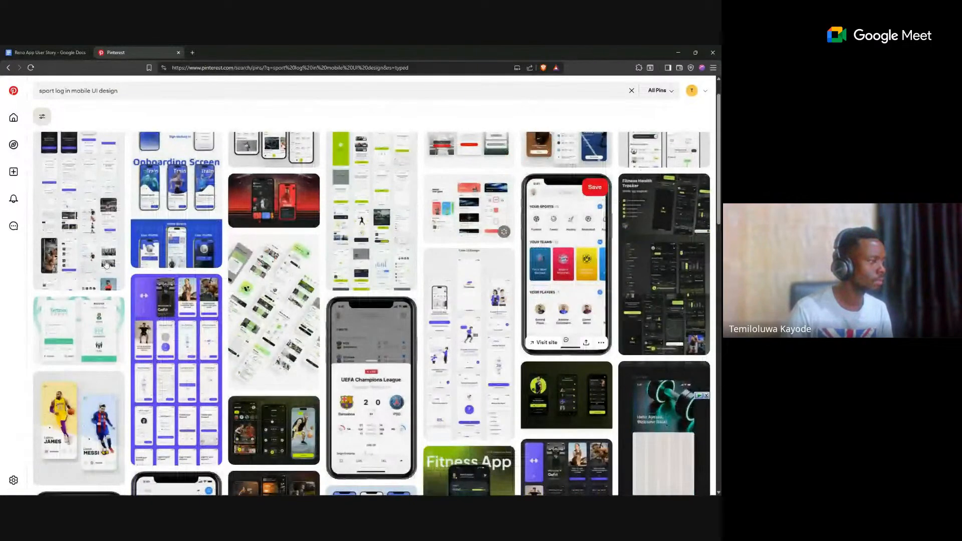
{"action": "scroll", "coordinate": [186, 282], "scroll_direction": "down", "scroll_amount": 4}
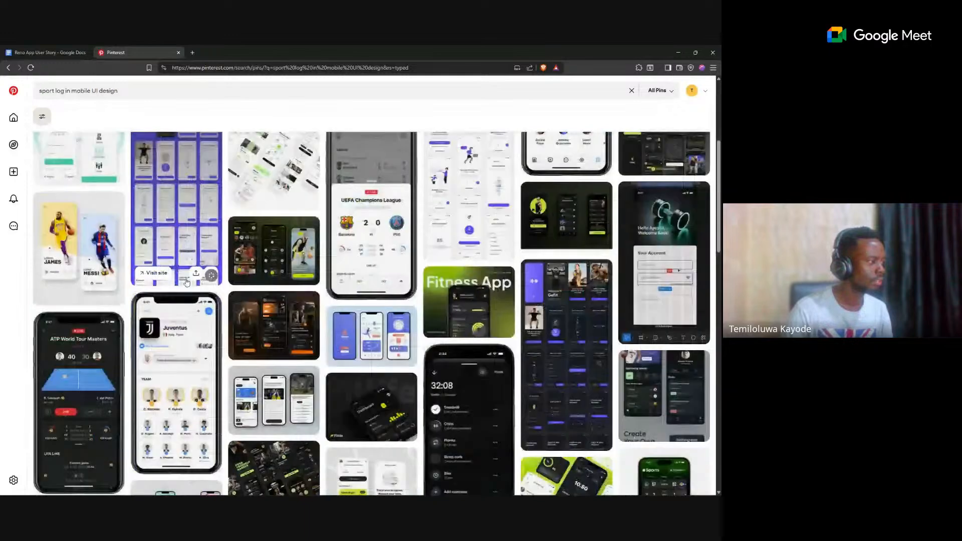
{"action": "scroll", "coordinate": [187, 282], "scroll_direction": "down", "scroll_amount": 5}
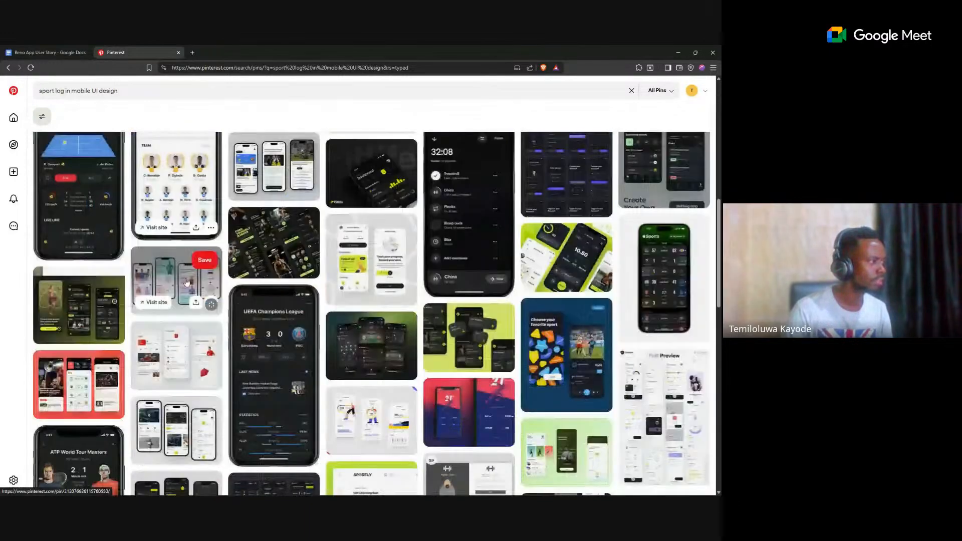
{"action": "scroll", "coordinate": [187, 282], "scroll_direction": "up", "scroll_amount": 6}
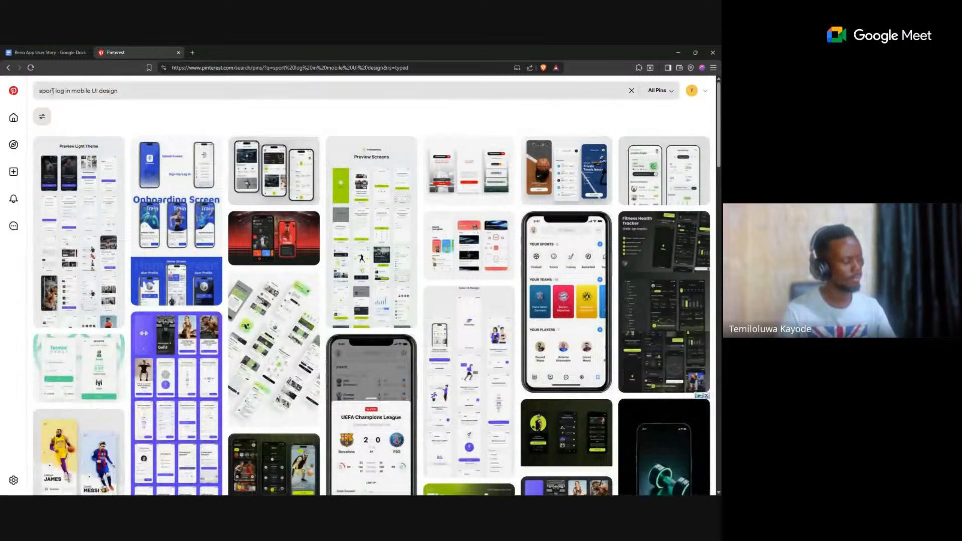
{"action": "left_click_drag", "start_coordinate": [54, 92], "coordinate": [23, 93]}
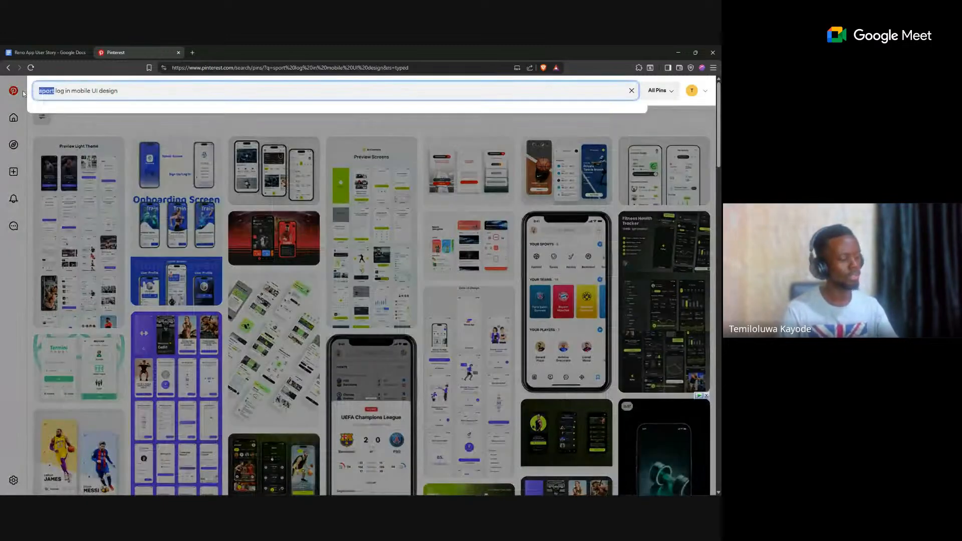
Step: Search Pinterest for 'fitness log in mobile UI design'
{"action": "type", "text": "fitness"}
{"action": "key", "text": "Return"}
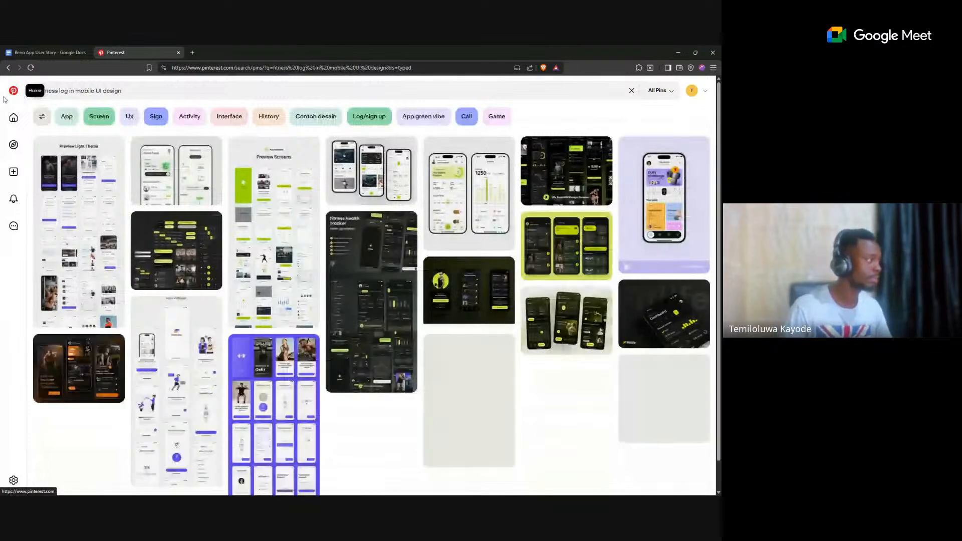
{"action": "mouse_move", "coordinate": [1, 157]}
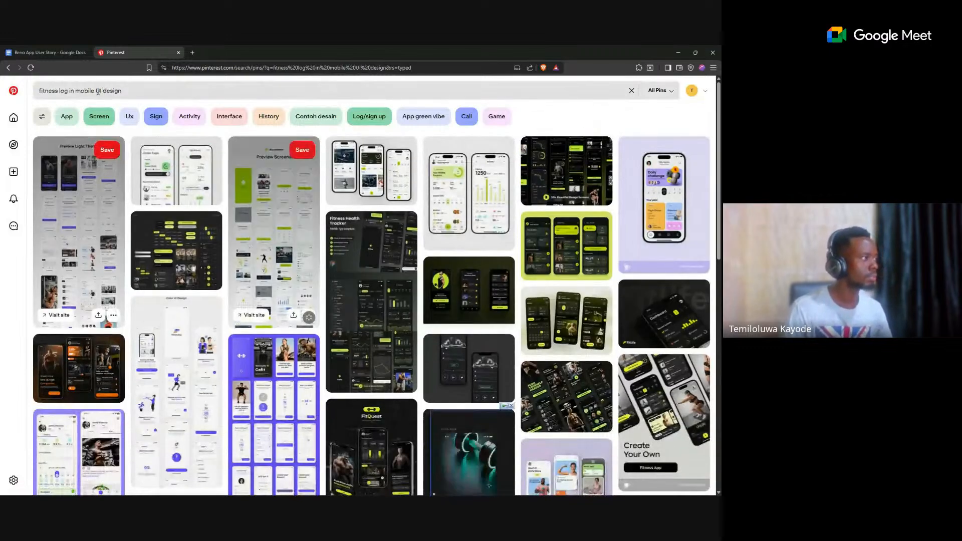
Step: Shorten the search to 'fitness log in mobile' by removing 'UI design'
{"action": "left_click_drag", "start_coordinate": [95, 91], "coordinate": [149, 91]}
{"action": "key", "text": "BackSpace"}
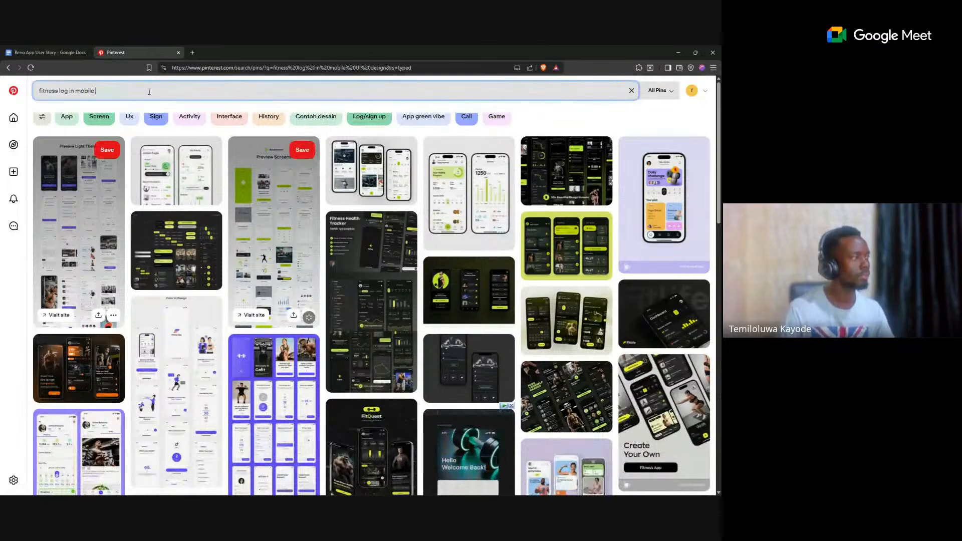
{"action": "key", "text": "BackSpace"}
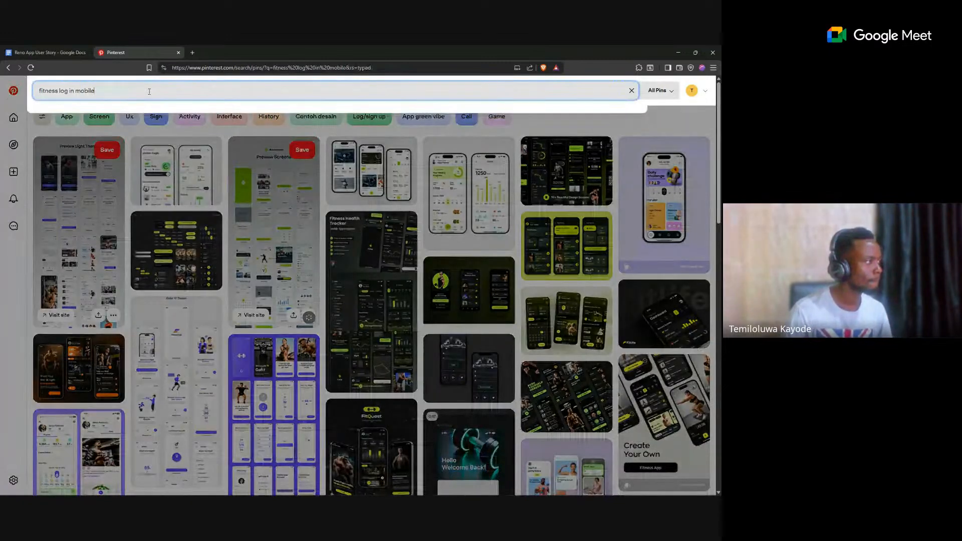
{"action": "key", "text": "Return"}
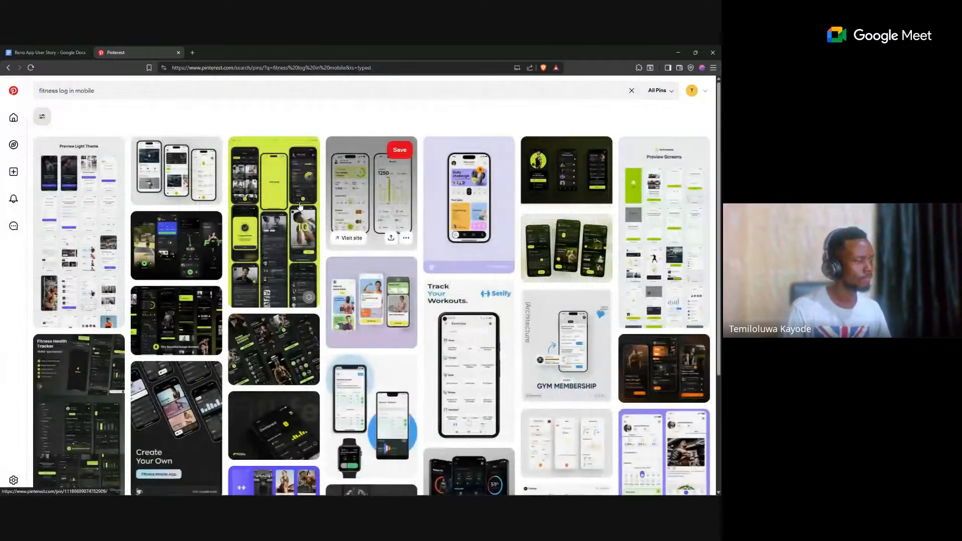
{"action": "scroll", "coordinate": [299, 206], "scroll_direction": "down", "scroll_amount": 5}
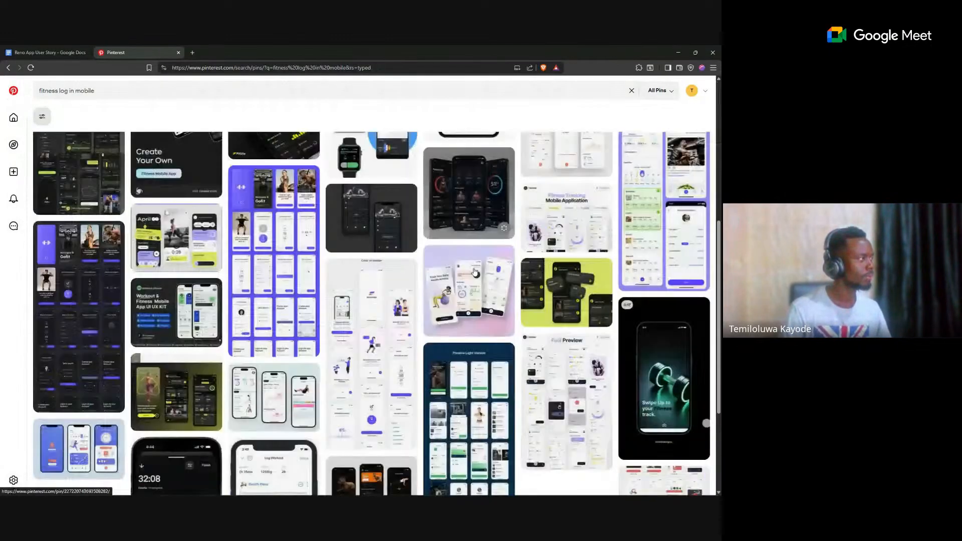
{"action": "scroll", "coordinate": [95, 111], "scroll_direction": "up", "scroll_amount": 5}
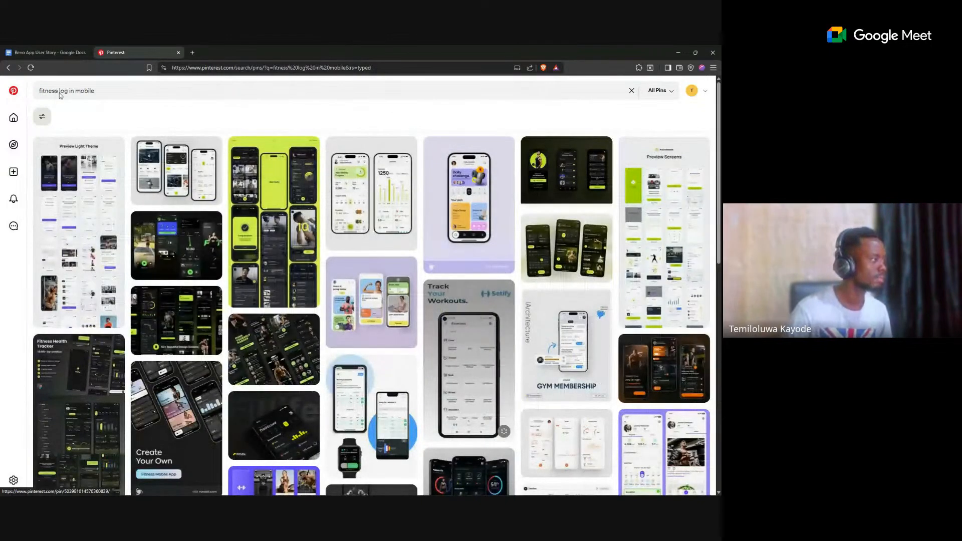
Step: Drop 'fitness' and search just 'log in mobile'
{"action": "left_click_drag", "start_coordinate": [59, 92], "coordinate": [29, 93]}
{"action": "key", "text": "BackSpace"}
{"action": "key", "text": "Return"}
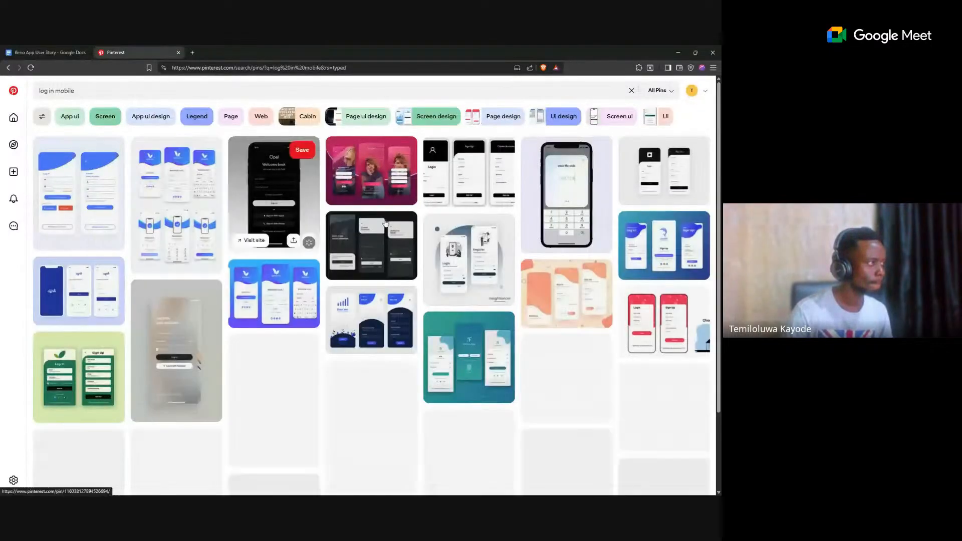
Step: Open the Opal iOS app login pin and copy its image
{"action": "left_click", "coordinate": [269, 184]}
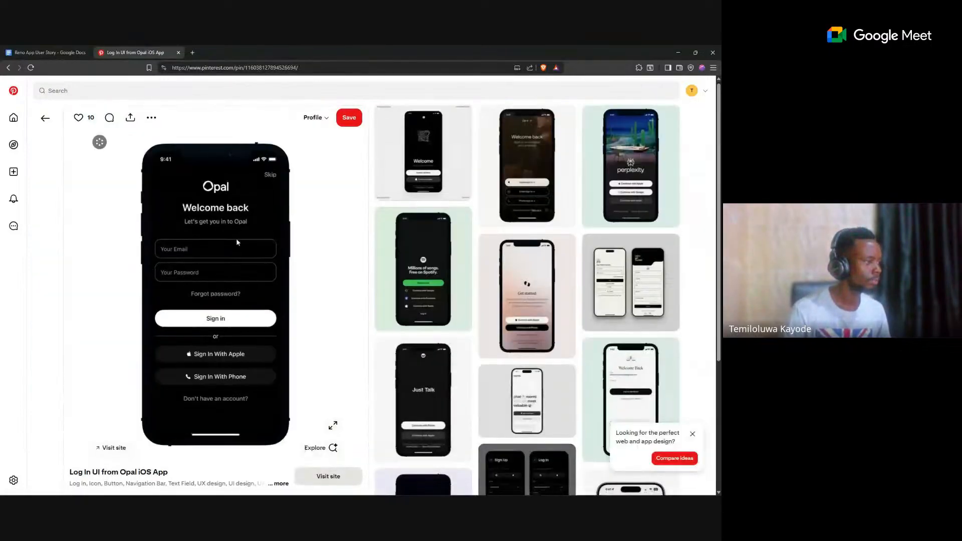
{"action": "scroll", "coordinate": [236, 244], "scroll_direction": "down", "scroll_amount": 1}
{"action": "scroll", "coordinate": [231, 249], "scroll_direction": "up", "scroll_amount": 1}
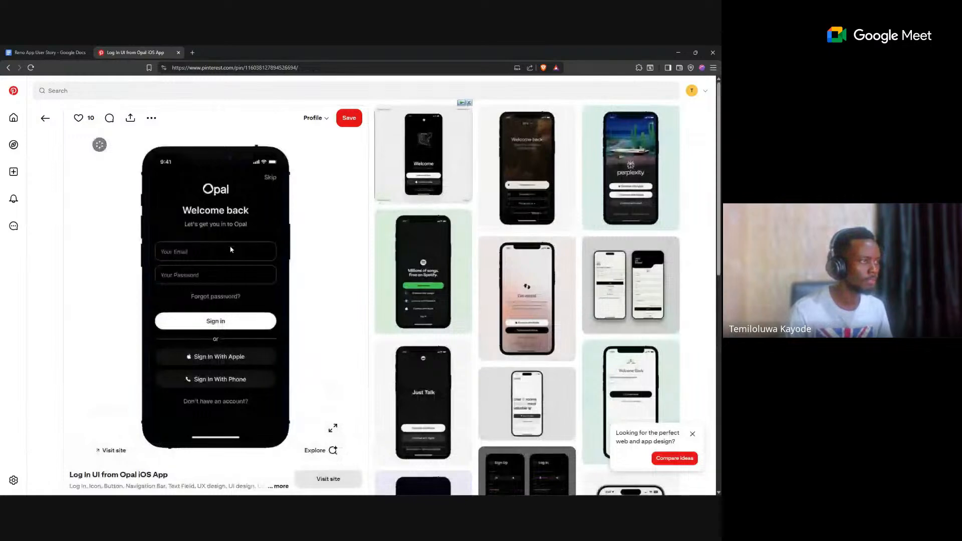
{"action": "scroll", "coordinate": [231, 249], "scroll_direction": "down", "scroll_amount": 1}
{"action": "scroll", "coordinate": [231, 249], "scroll_direction": "down", "scroll_amount": 3}
{"action": "scroll", "coordinate": [231, 249], "scroll_direction": "up", "scroll_amount": 3}
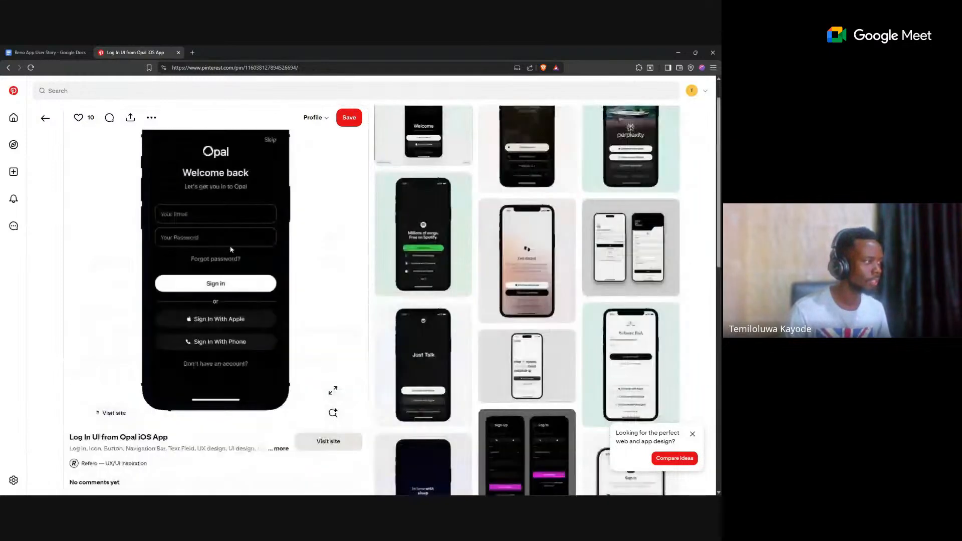
{"action": "right_click", "coordinate": [231, 247]}
{"action": "left_click", "coordinate": [268, 277]}
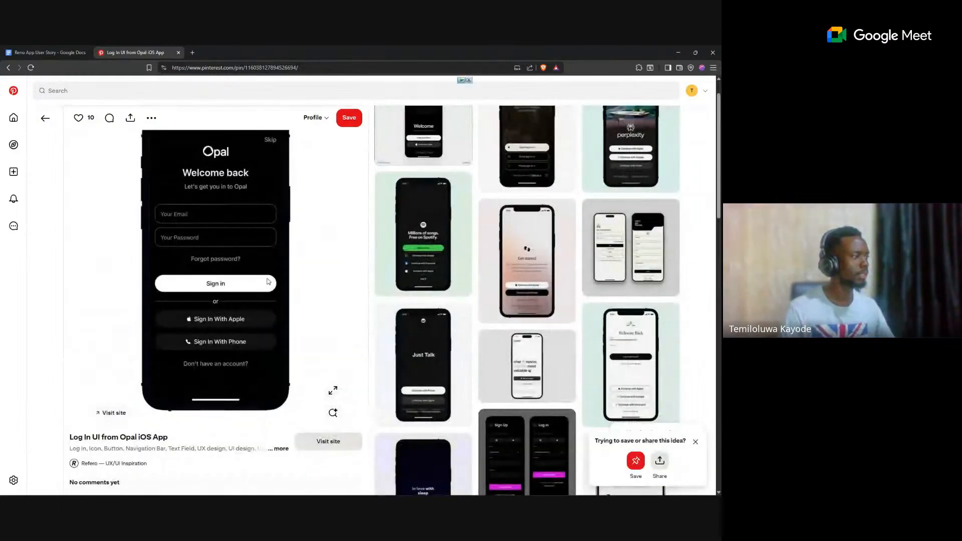
Step: Paste the Opal image onto Figma's Onboarding row, then go back to Pinterest's results
{"action": "key", "text": "alt+Tab"}
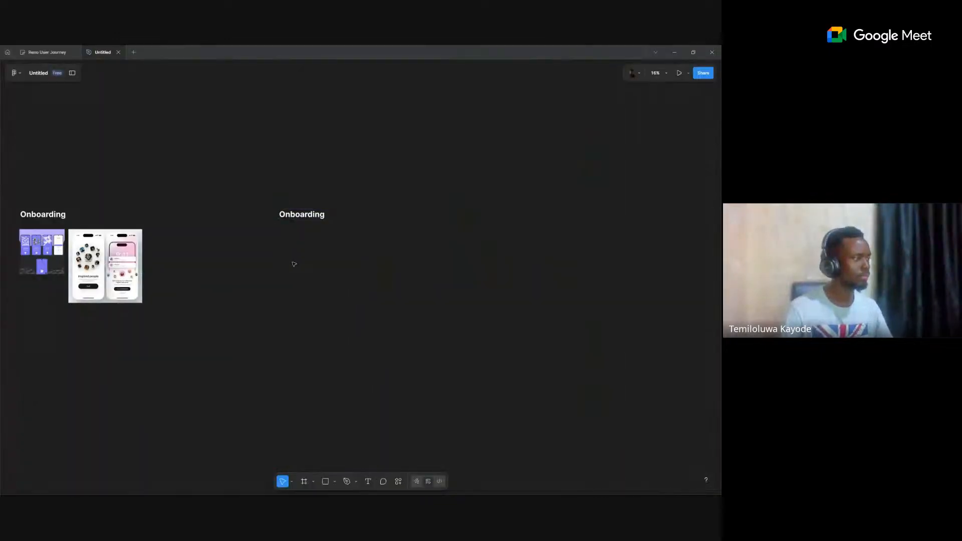
{"action": "key", "text": "ctrl+v"}
{"action": "left_click_drag", "start_coordinate": [352, 279], "coordinate": [292, 256]}
{"action": "key", "text": "alt+Tab"}
{"action": "left_click", "coordinate": [45, 119]}
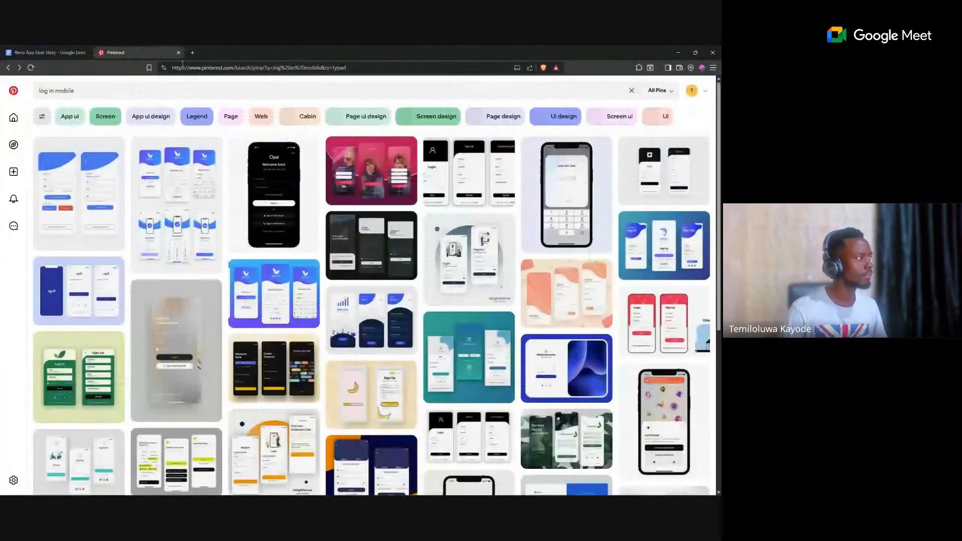
Step: Open Dribbble in a new tab and search for 'login mobile'
{"action": "left_click", "coordinate": [192, 52]}
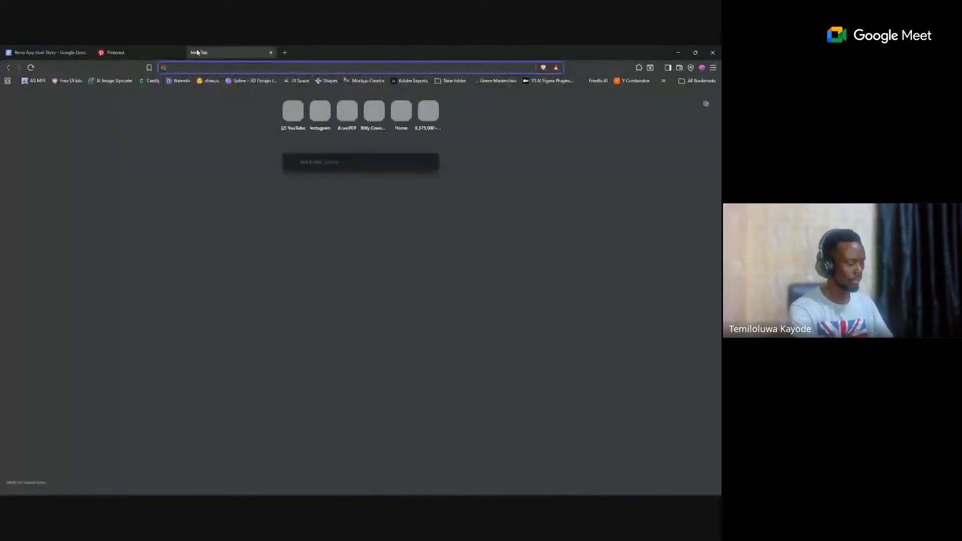
{"action": "type", "text": "dribbble.com/shots/21495856-Music-Platform-Website"}
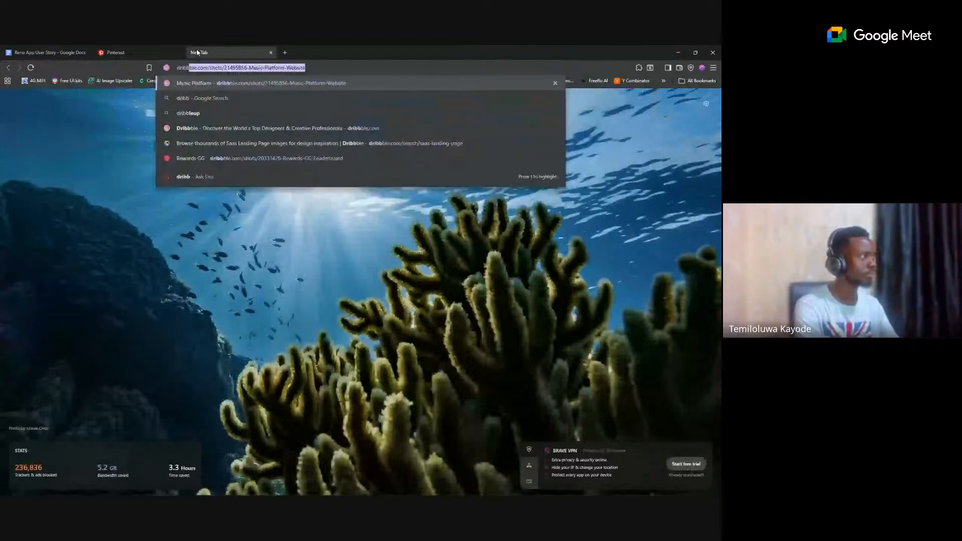
{"action": "left_click", "coordinate": [201, 128]}
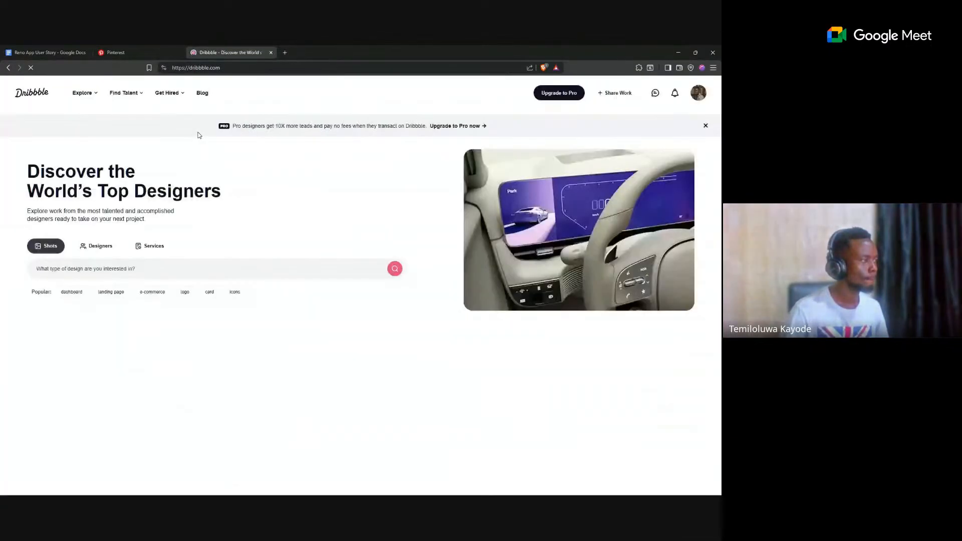
{"action": "scroll", "coordinate": [222, 274], "scroll_direction": "down", "scroll_amount": 1}
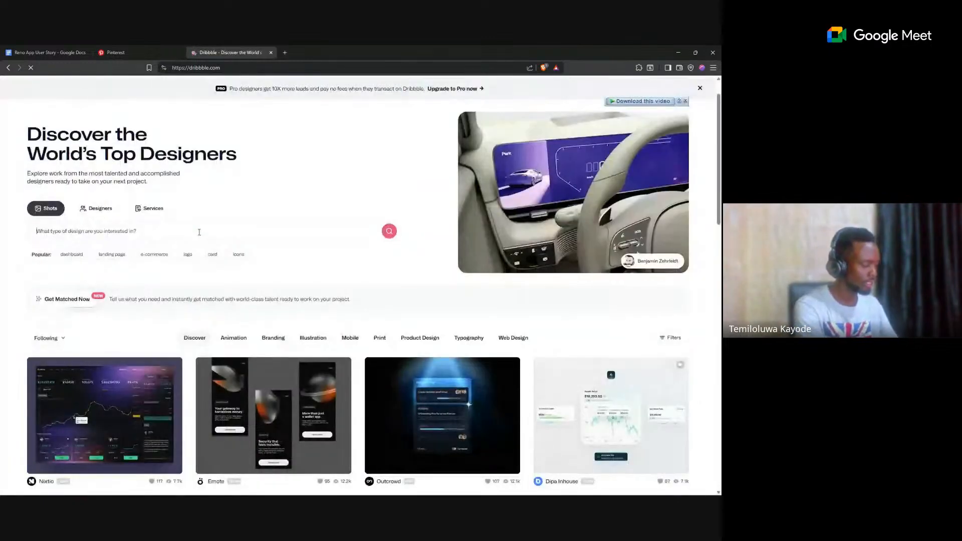
{"action": "type", "text": "login"}
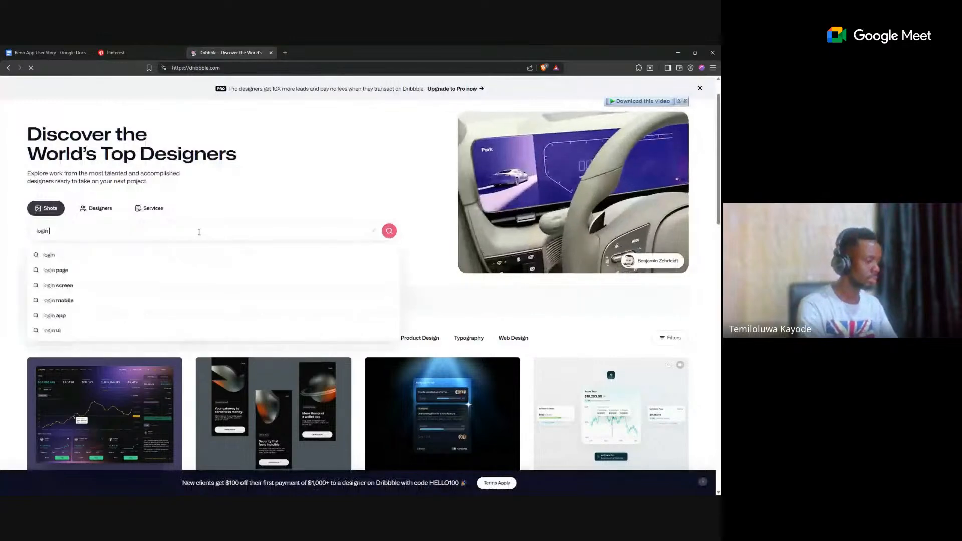
{"action": "type", "text": " mobile"}
{"action": "key", "text": "Return"}
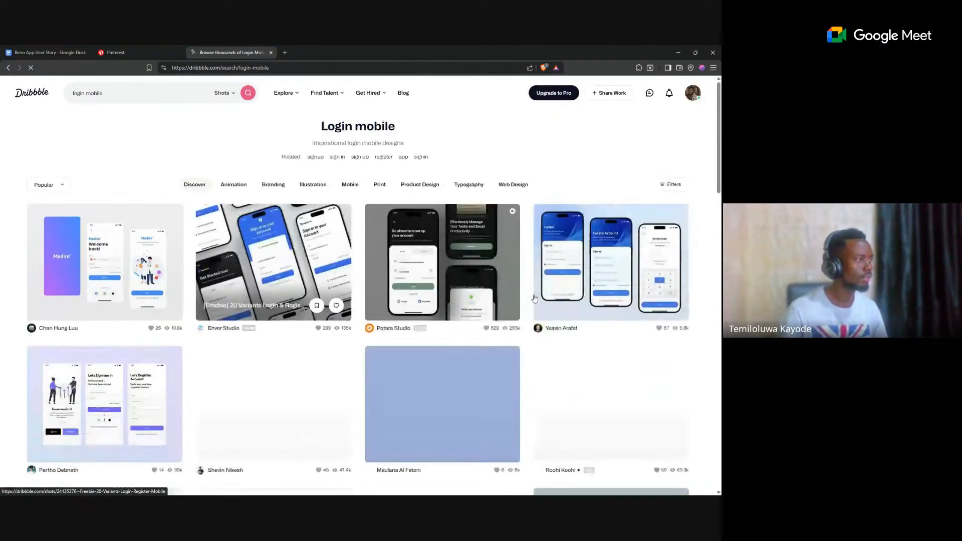
Step: Copy the image from the Mobile Login/Signup Screens UI shot and return to the Figma board
{"action": "scroll", "coordinate": [535, 298], "scroll_direction": "down", "scroll_amount": 2}
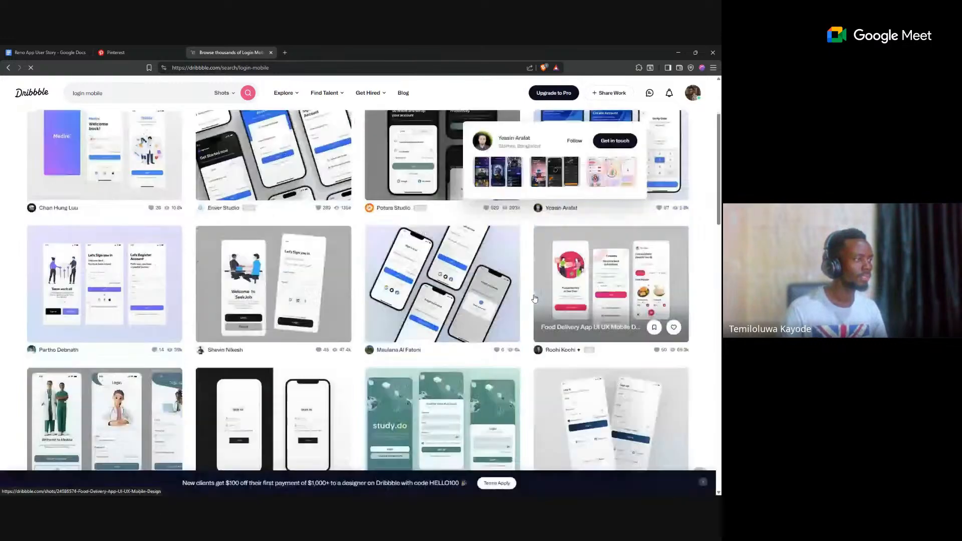
{"action": "scroll", "coordinate": [535, 298], "scroll_direction": "down", "scroll_amount": 4}
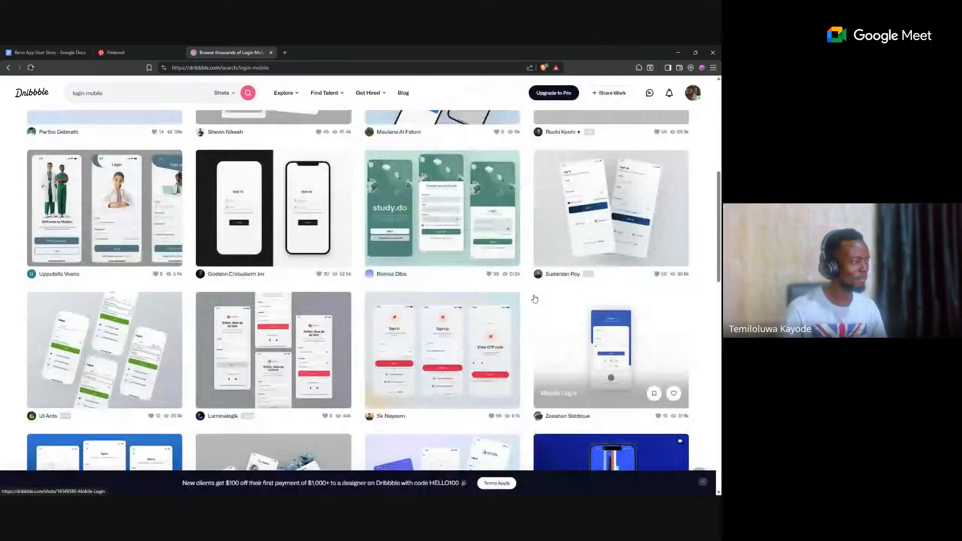
{"action": "scroll", "coordinate": [534, 299], "scroll_direction": "down", "scroll_amount": 2}
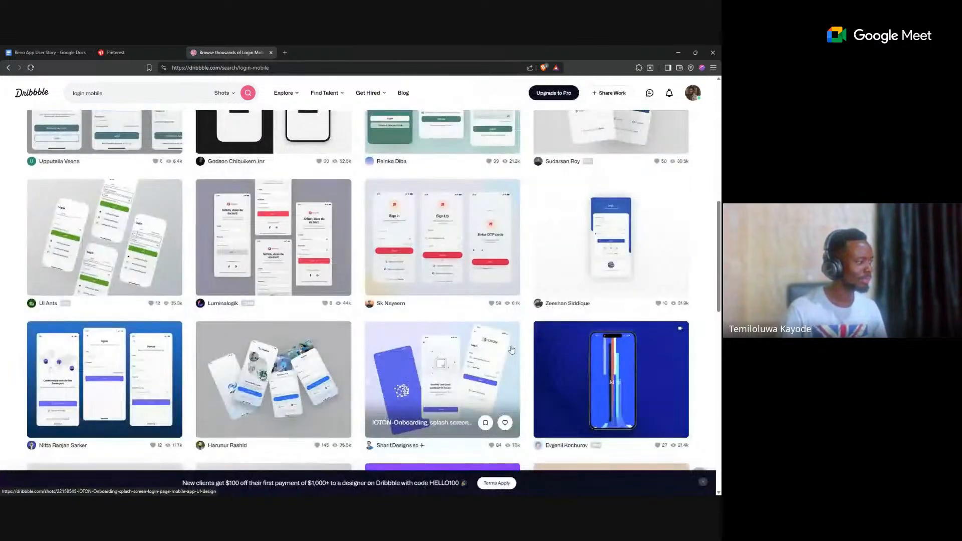
{"action": "left_click", "coordinate": [120, 369]}
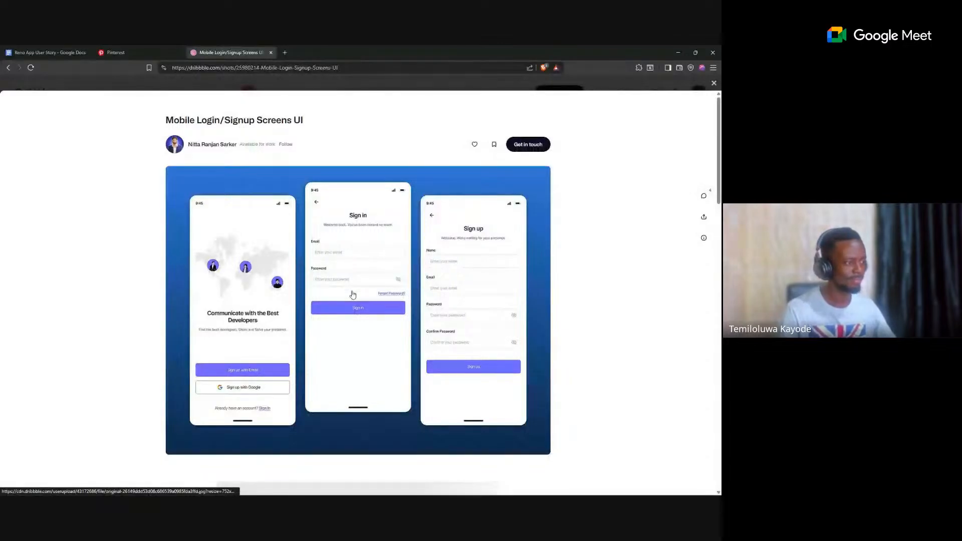
{"action": "right_click", "coordinate": [353, 294]}
{"action": "left_click", "coordinate": [408, 393]}
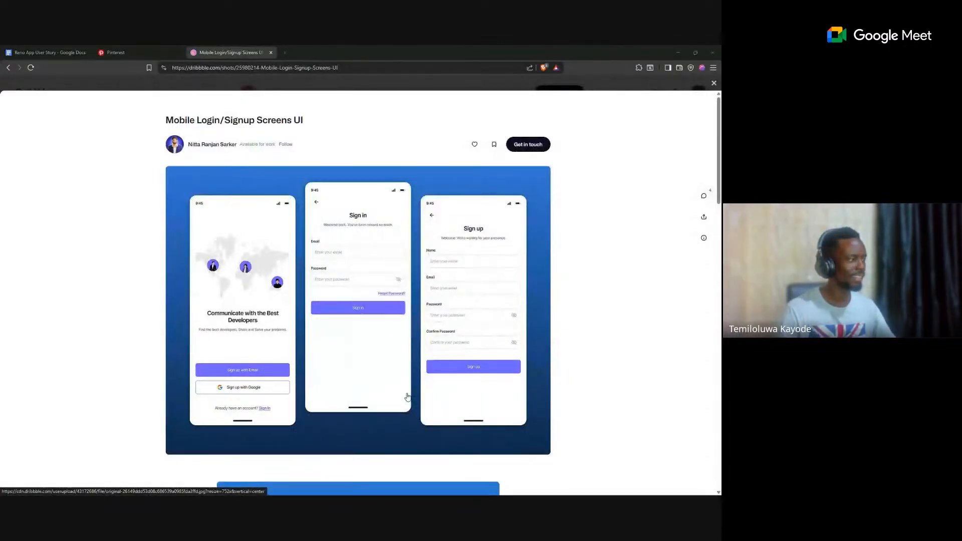
{"action": "key", "text": "alt+Tab"}
{"action": "left_click", "coordinate": [381, 276]}
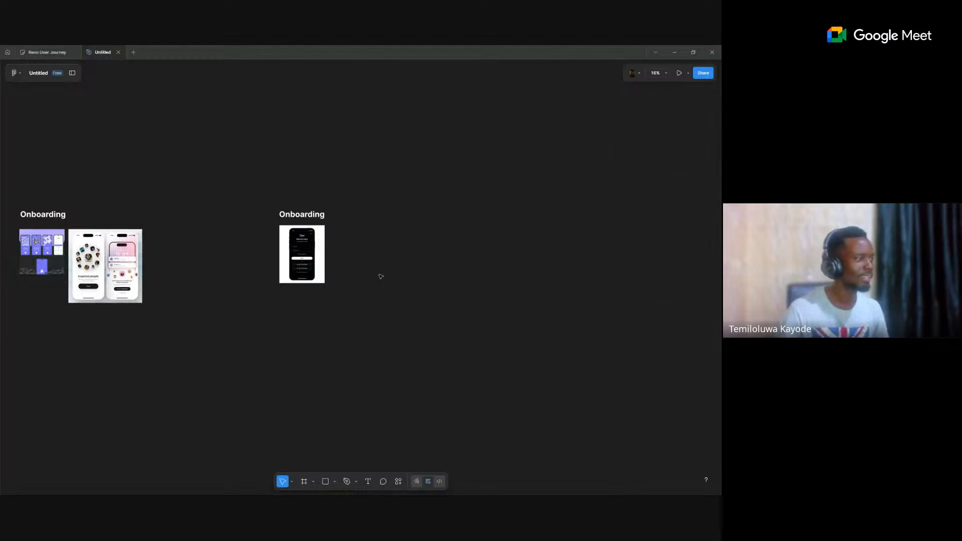
Step: Paste the login screens image beside the phone screen under Onboarding
{"action": "key", "text": "ctrl+v"}
{"action": "left_click_drag", "start_coordinate": [369, 280], "coordinate": [365, 253]}
{"action": "left_click", "coordinate": [466, 262]}
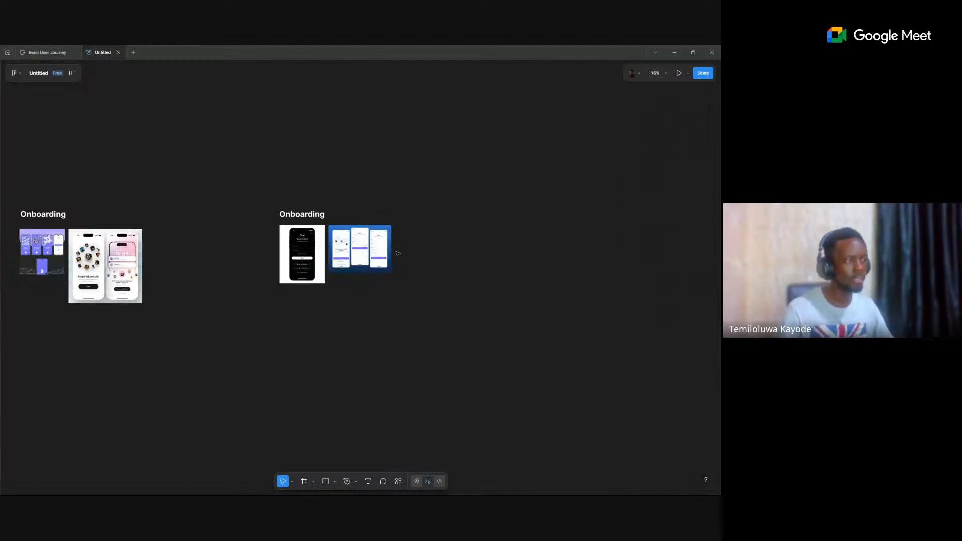
Step: Copy the Onboarding heading further right and retitle it 'Home screen'
{"action": "left_click_drag", "start_coordinate": [303, 214], "coordinate": [505, 218]}
{"action": "double_click", "coordinate": [504, 215]}
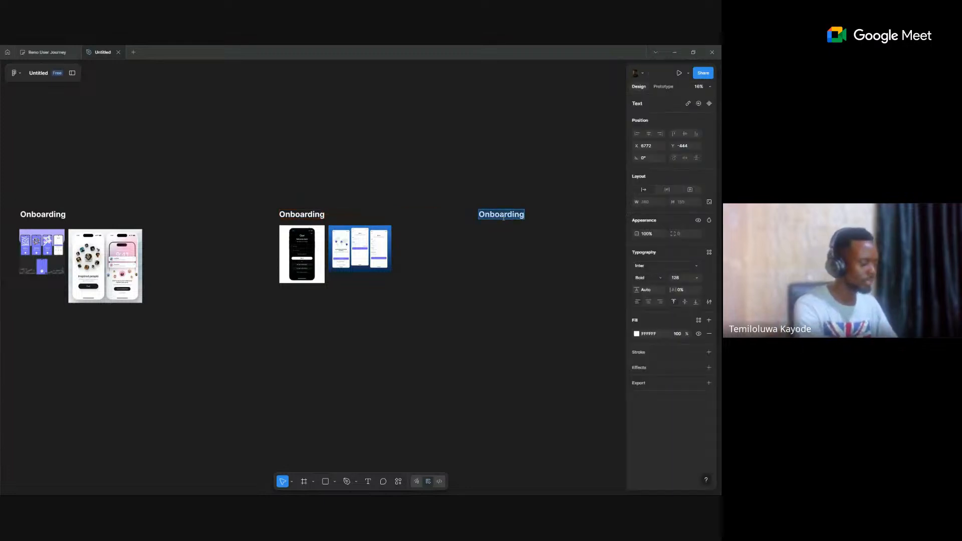
{"action": "type", "text": "Home scree"}
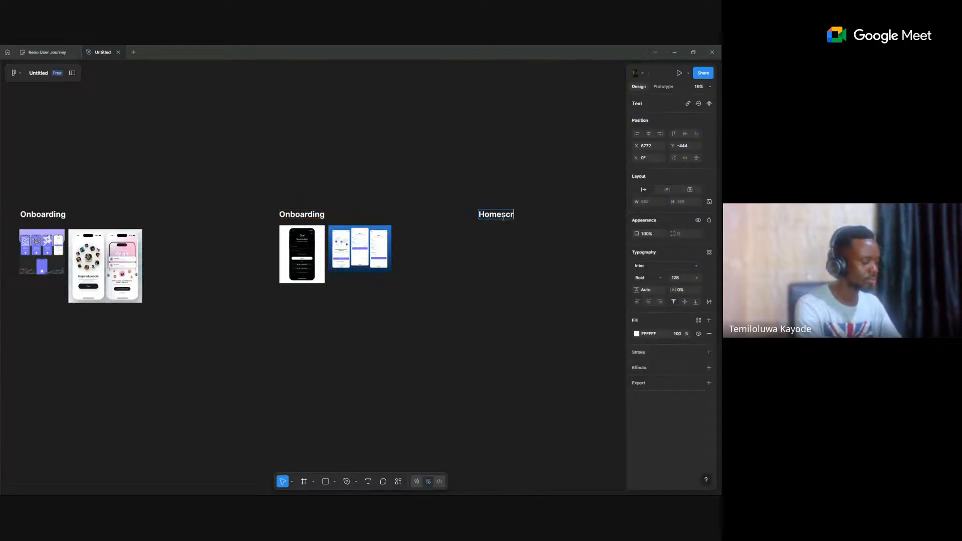
{"action": "type", "text": "n"}
{"action": "left_click", "coordinate": [503, 215]}
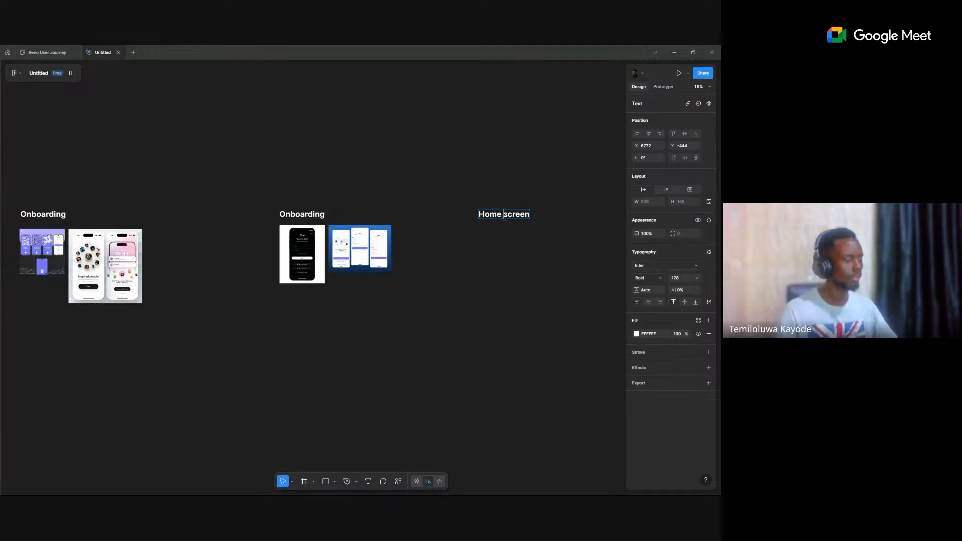
{"action": "key", "text": "alt+Tab"}
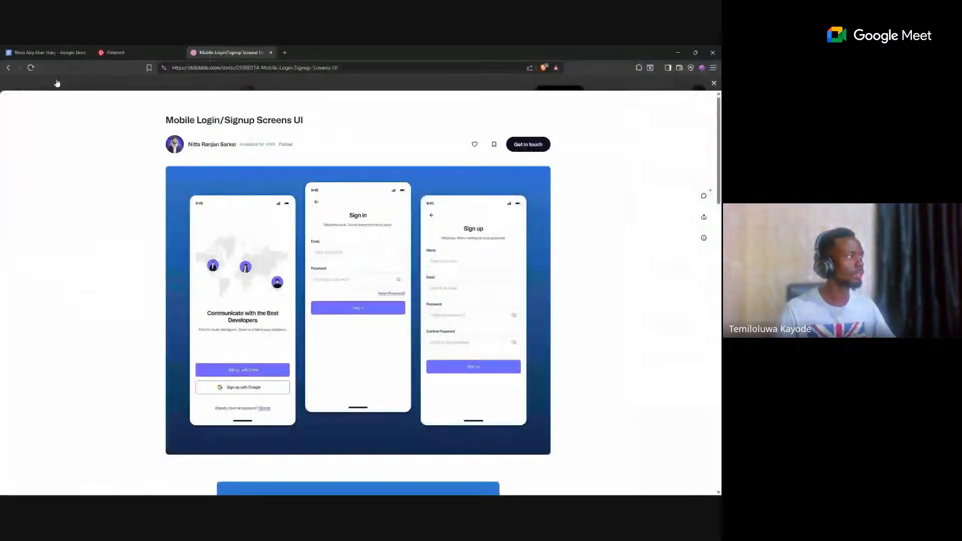
Step: Replace the Dribbble search with 'ecommerce mobile'
{"action": "left_click", "coordinate": [8, 69]}
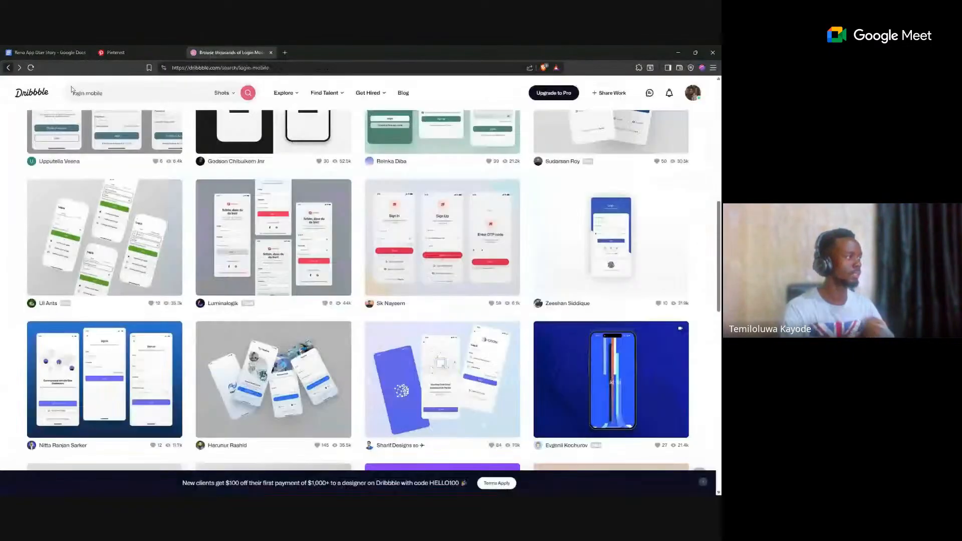
{"action": "left_click", "coordinate": [175, 95]}
{"action": "key", "text": "ctrl+a"}
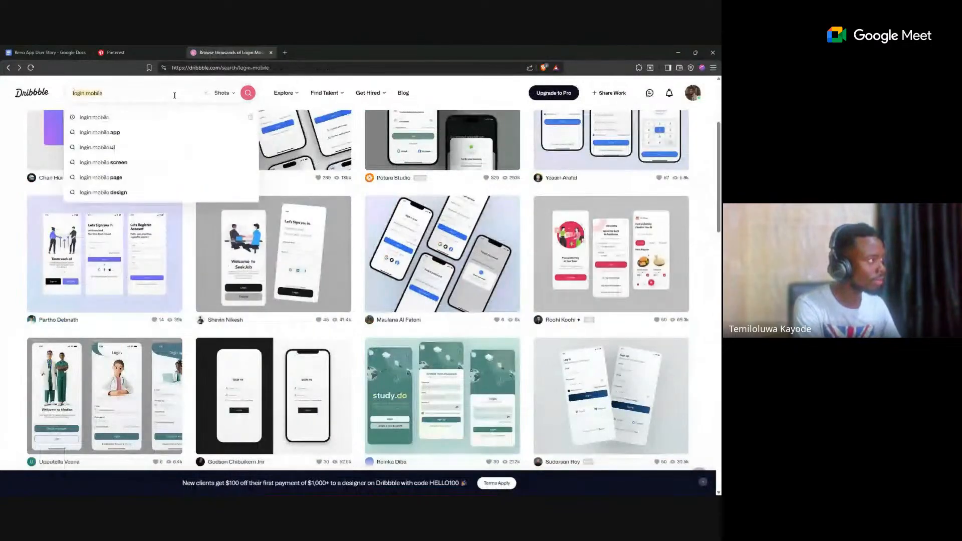
{"action": "type", "text": "ecommerce"}
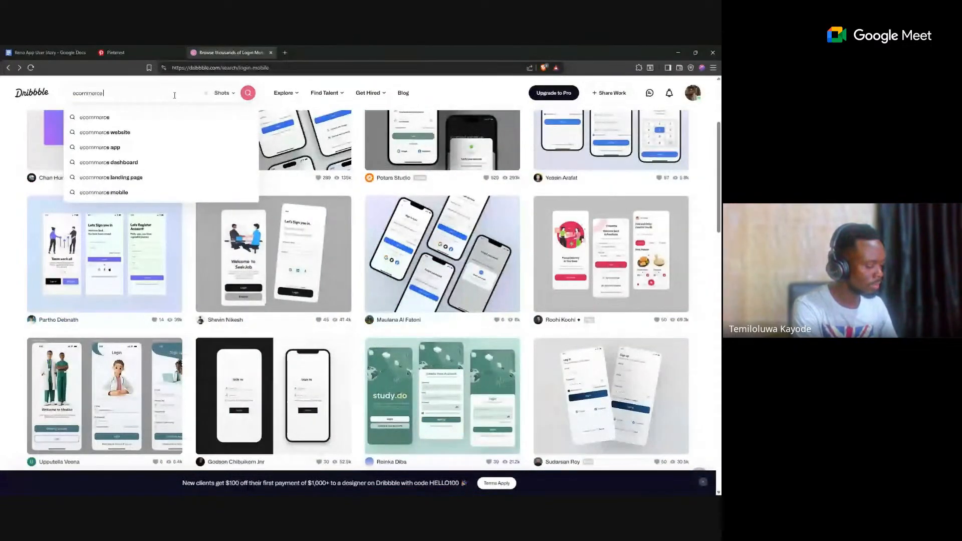
{"action": "type", "text": " mobile"}
{"action": "key", "text": "Return"}
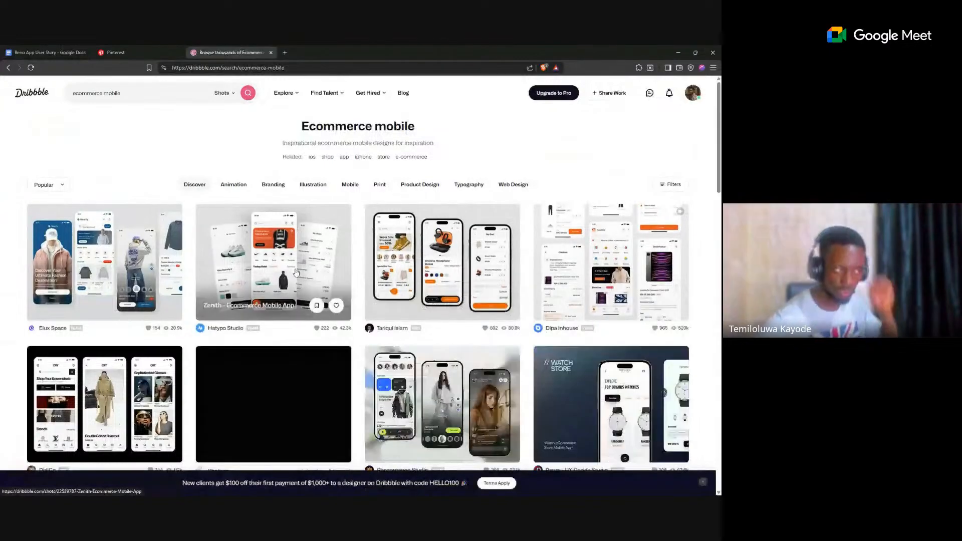
Step: Copy the Zenith - Ecommerce Mobile App image and paste it under Figma's Home screen heading
{"action": "left_click", "coordinate": [295, 273]}
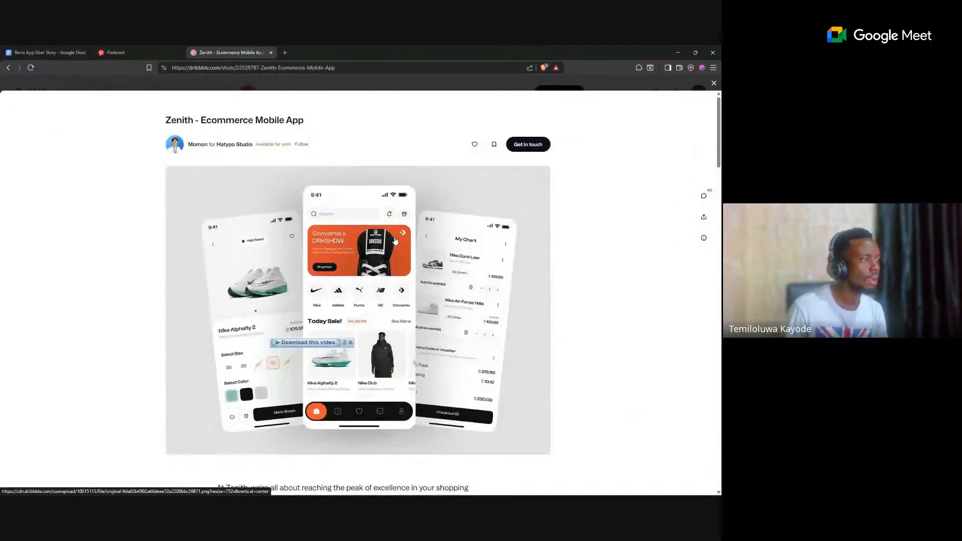
{"action": "right_click", "coordinate": [420, 270]}
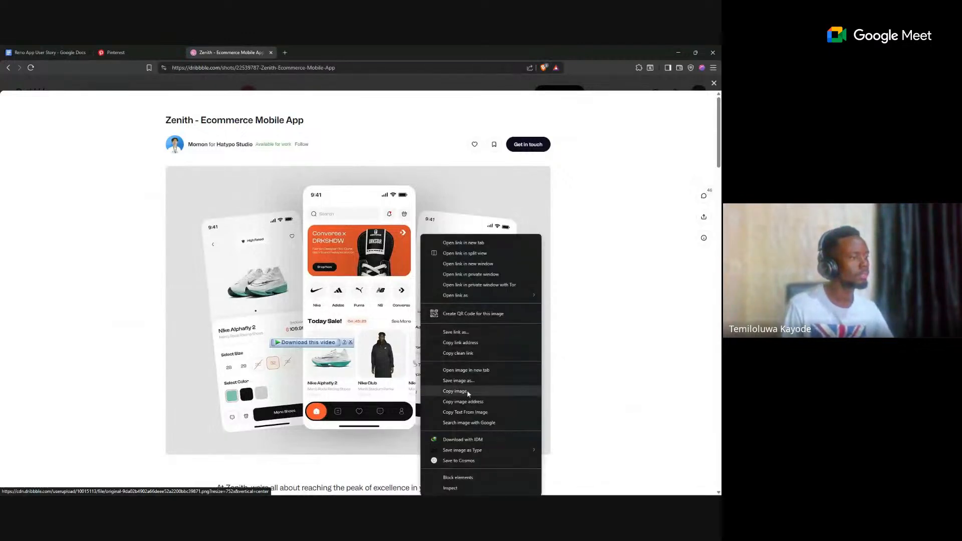
{"action": "left_click", "coordinate": [455, 391]}
{"action": "key", "text": "alt+Tab"}
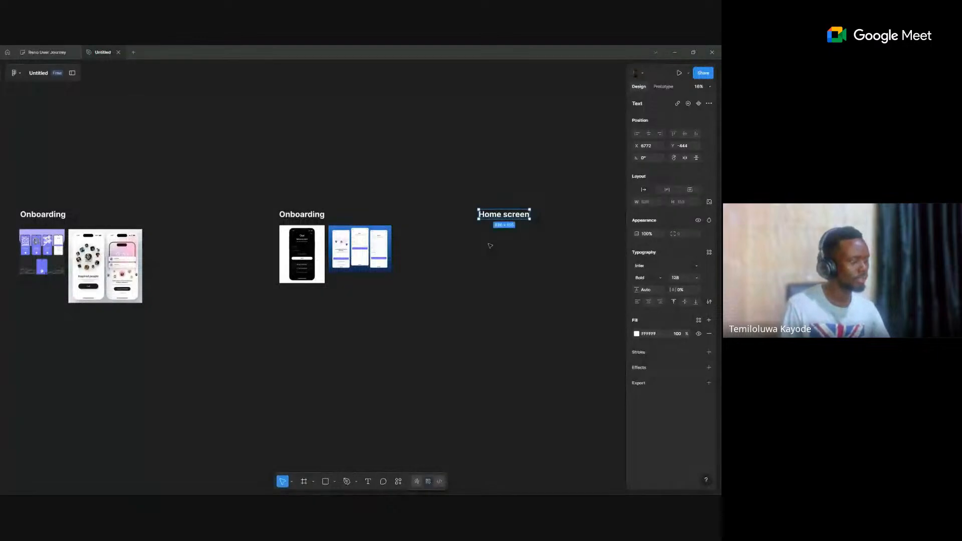
{"action": "key", "text": "ctrl+v"}
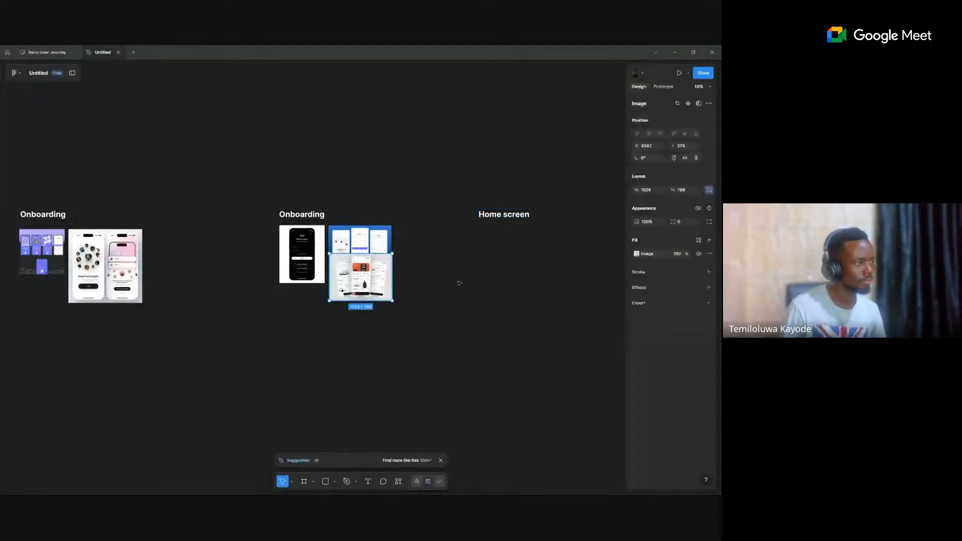
{"action": "left_click_drag", "start_coordinate": [362, 275], "coordinate": [517, 258]}
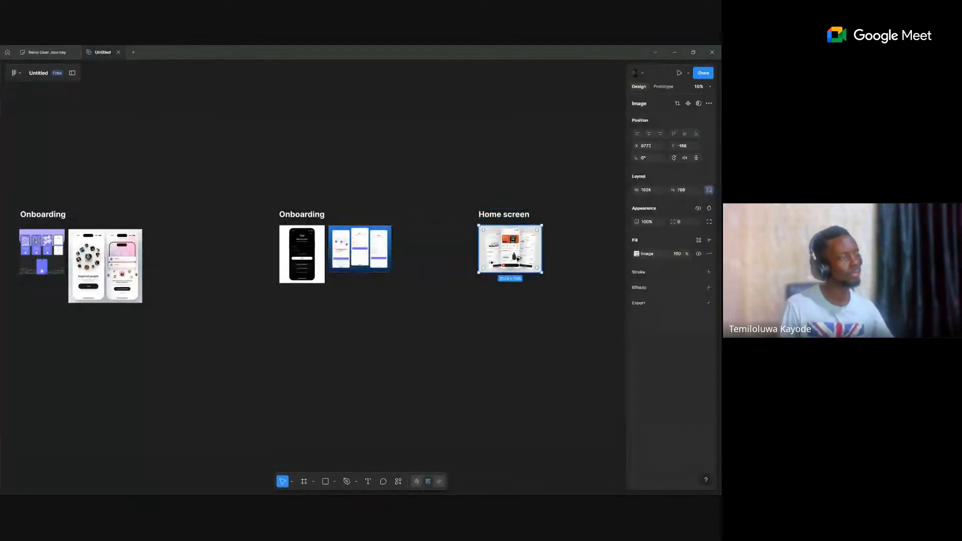
{"action": "key", "text": "alt+Tab"}
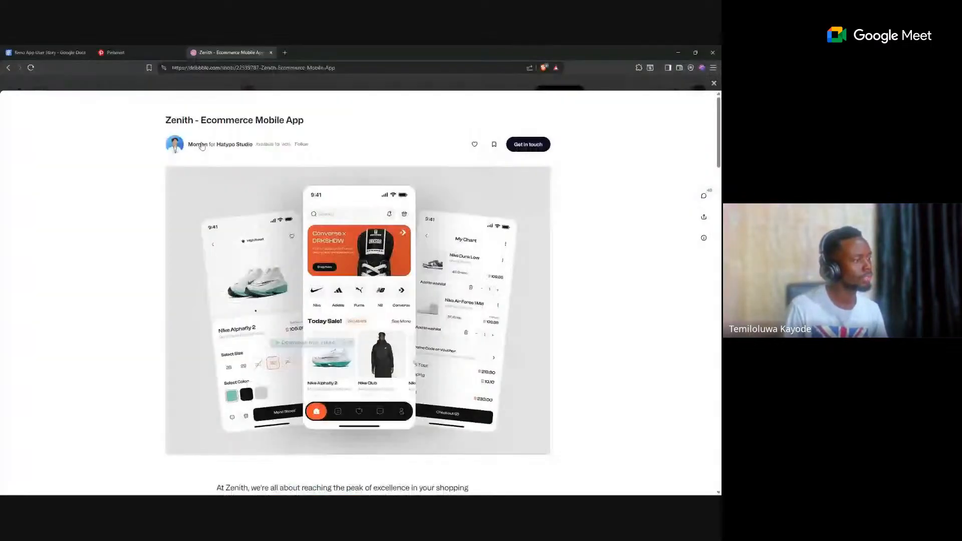
Step: Open the Vogueon - Clothing Ecommerce shot and copy its three-phone mockup image
{"action": "left_click", "coordinate": [9, 67]}
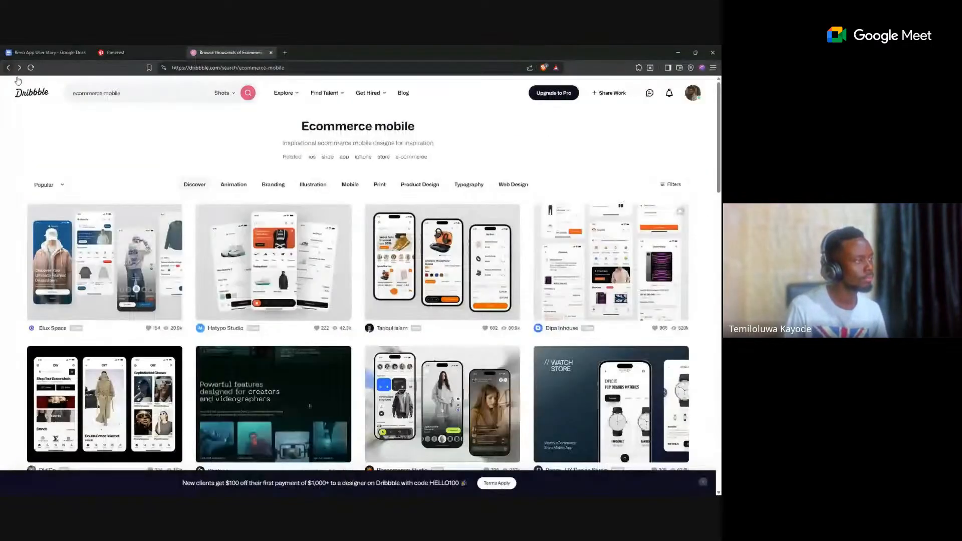
{"action": "scroll", "coordinate": [295, 294], "scroll_direction": "down", "scroll_amount": 4}
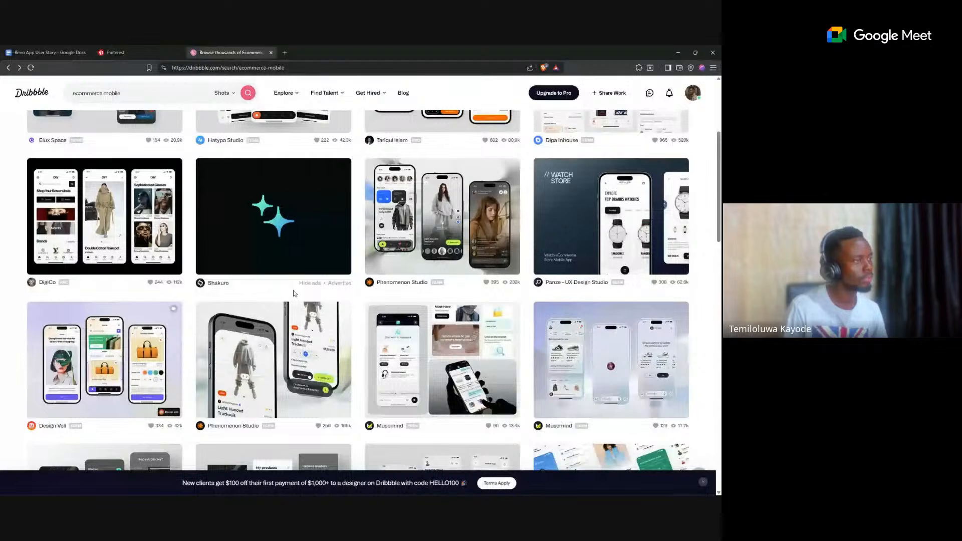
{"action": "left_click", "coordinate": [291, 321]}
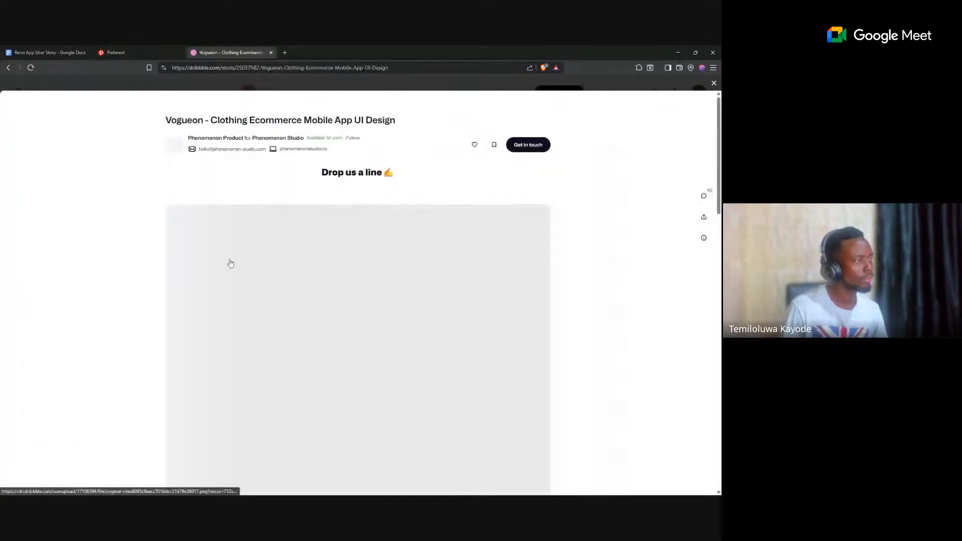
{"action": "scroll", "coordinate": [230, 264], "scroll_direction": "down", "scroll_amount": 1}
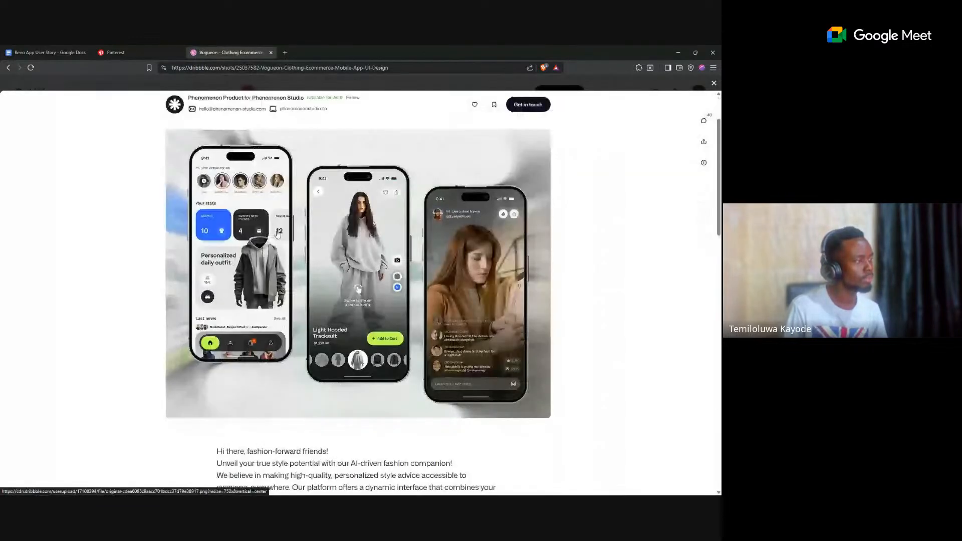
{"action": "scroll", "coordinate": [277, 236], "scroll_direction": "up", "scroll_amount": 1}
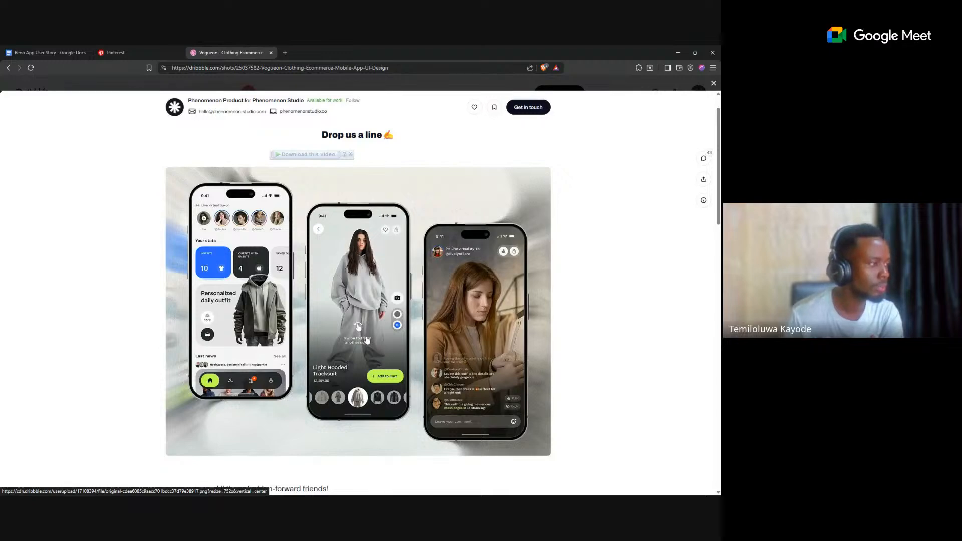
{"action": "right_click", "coordinate": [363, 325]}
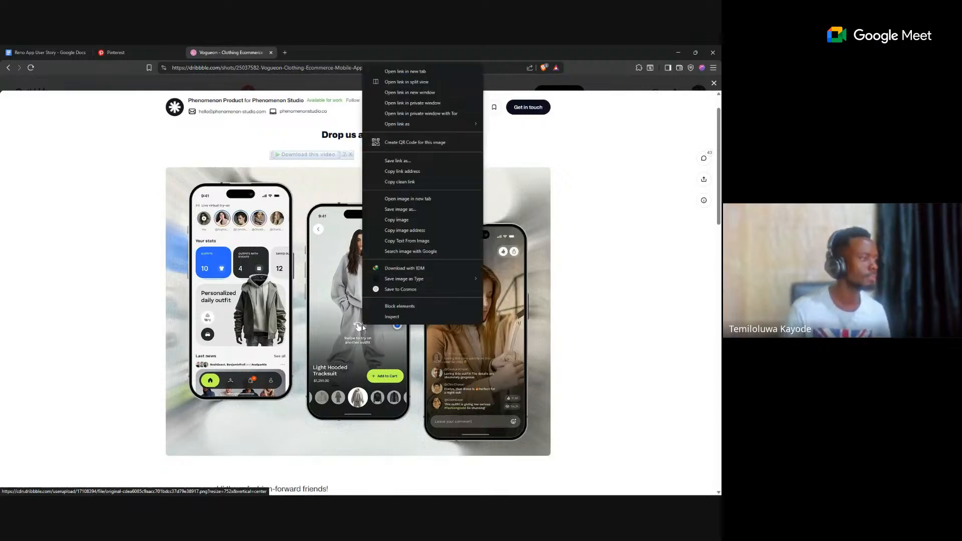
{"action": "left_click", "coordinate": [394, 228]}
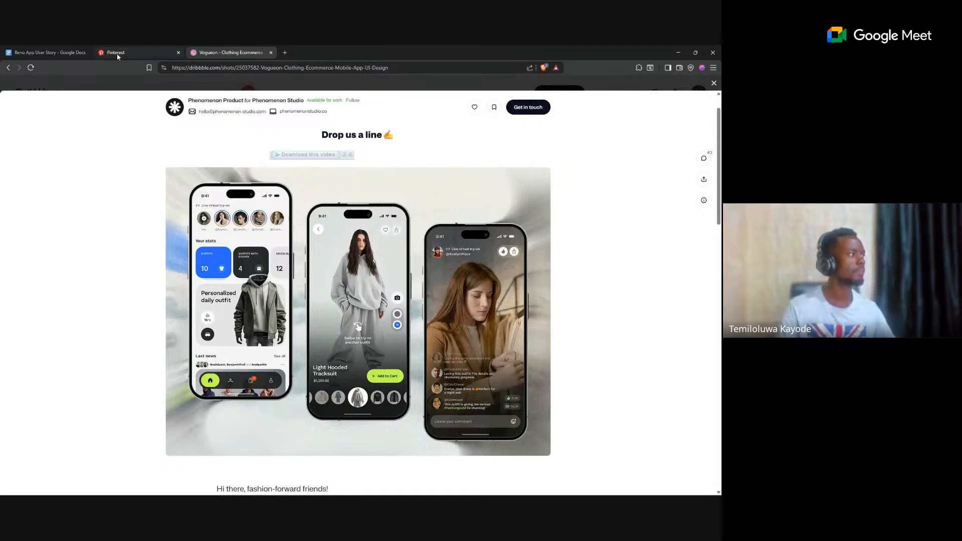
{"action": "key", "text": "alt+Tab"}
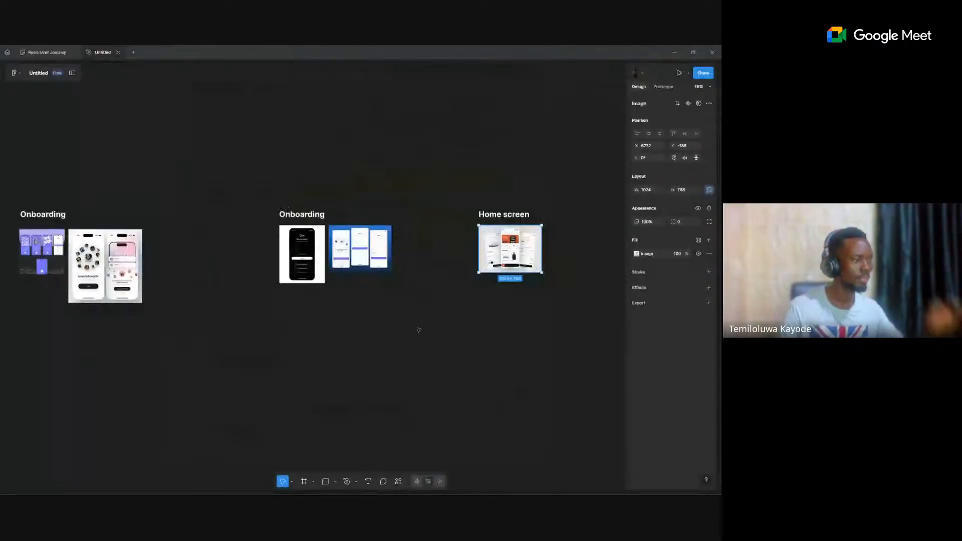
Step: Paste the Vogueon mockup and position it below the Zenith image under Home screen
{"action": "right_click", "coordinate": [500, 331]}
{"action": "left_click", "coordinate": [507, 335]}
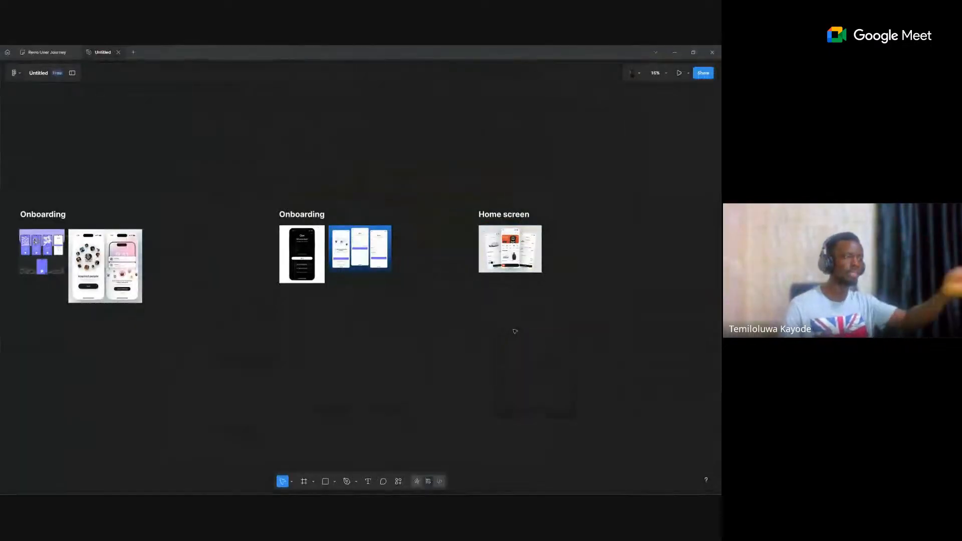
{"action": "left_click_drag", "start_coordinate": [509, 333], "coordinate": [493, 288]}
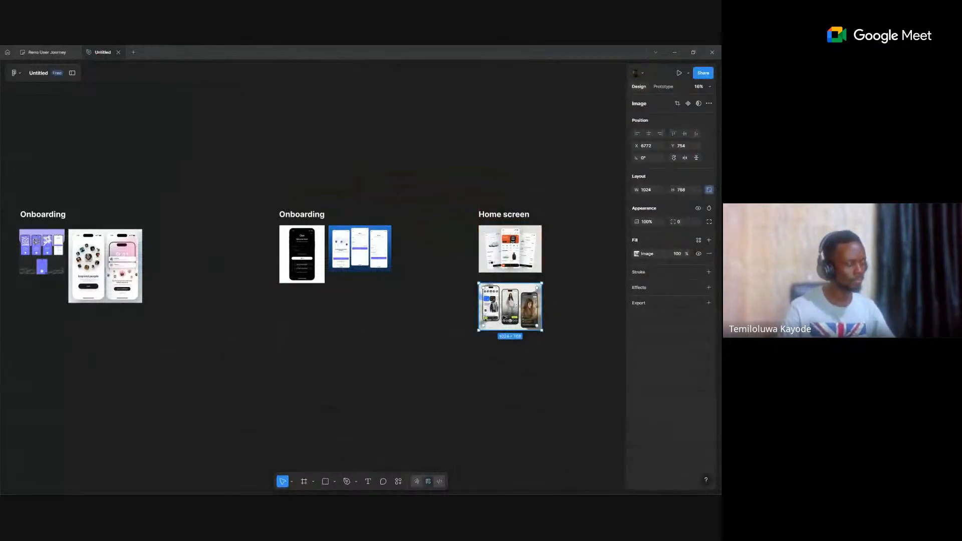
{"action": "key", "text": "alt+Tab"}
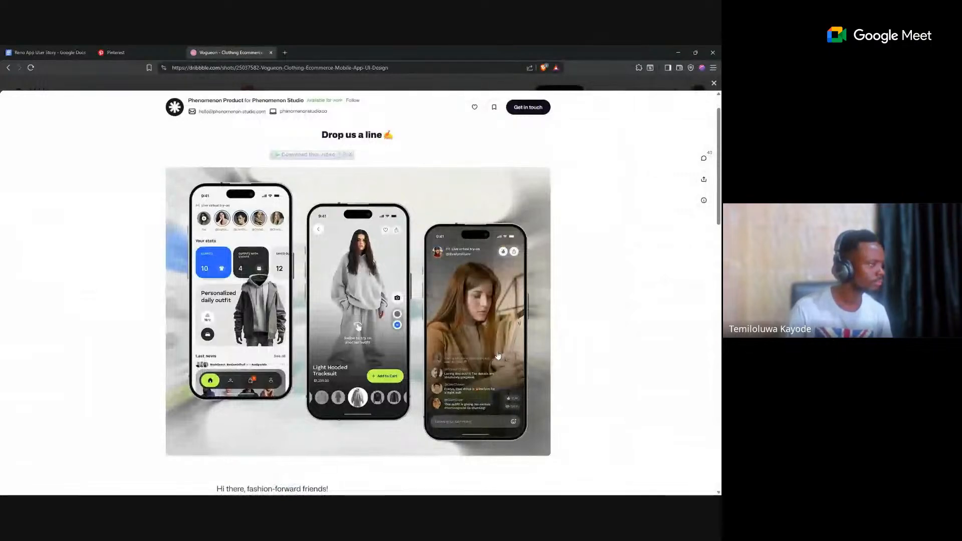
Step: Close the Vogueon Clothing shot and browse the ecommerce mobile results
{"action": "scroll", "coordinate": [609, 338], "scroll_direction": "down", "scroll_amount": 8}
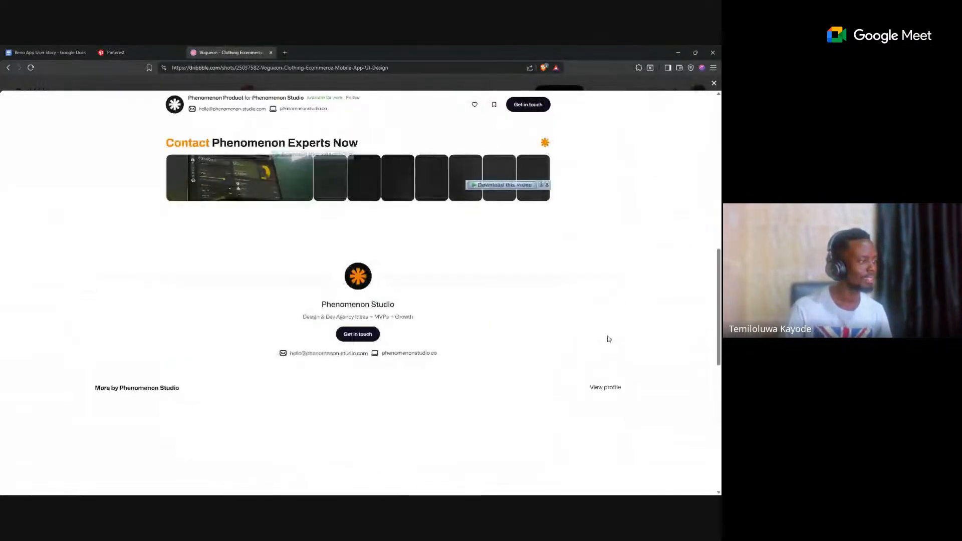
{"action": "scroll", "coordinate": [609, 339], "scroll_direction": "up", "scroll_amount": 5}
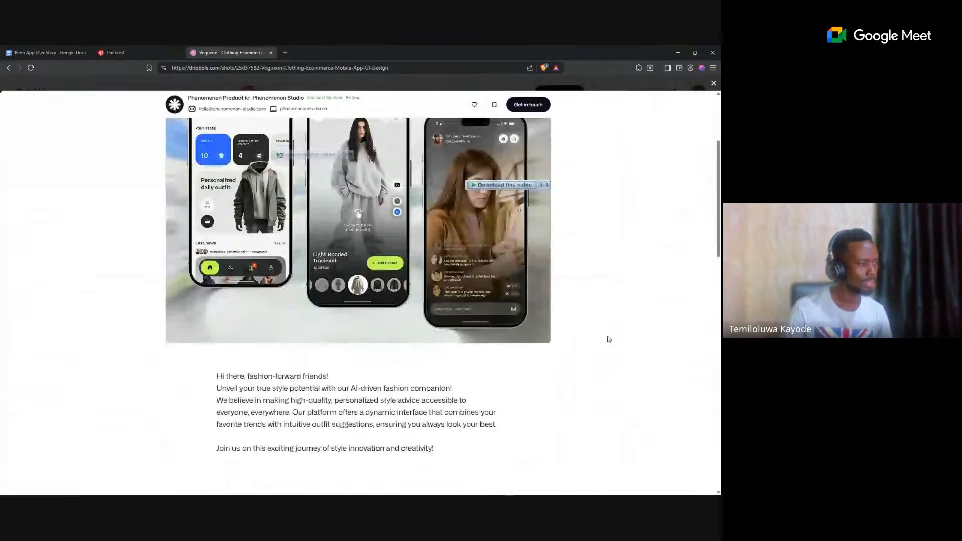
{"action": "scroll", "coordinate": [609, 339], "scroll_direction": "up", "scroll_amount": 2}
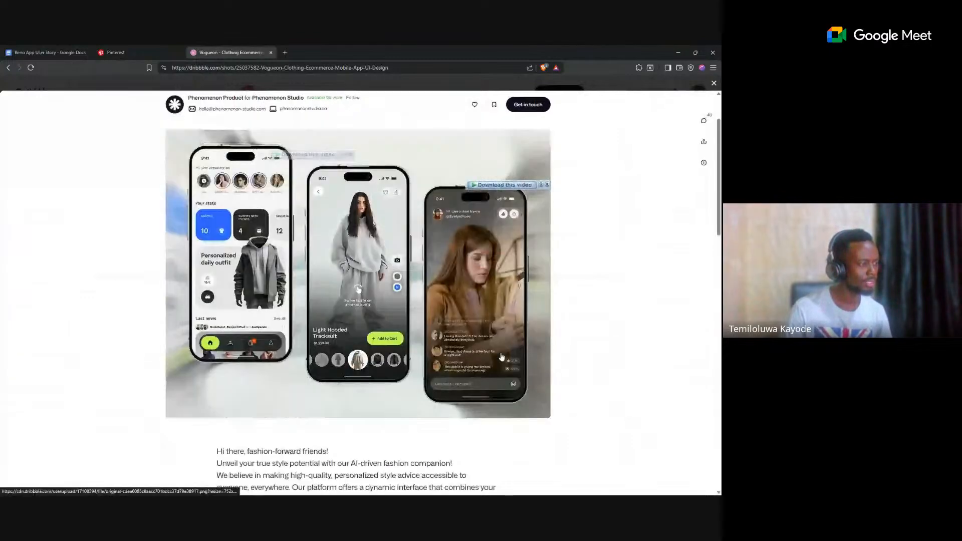
{"action": "scroll", "coordinate": [219, 338], "scroll_direction": "down", "scroll_amount": 3}
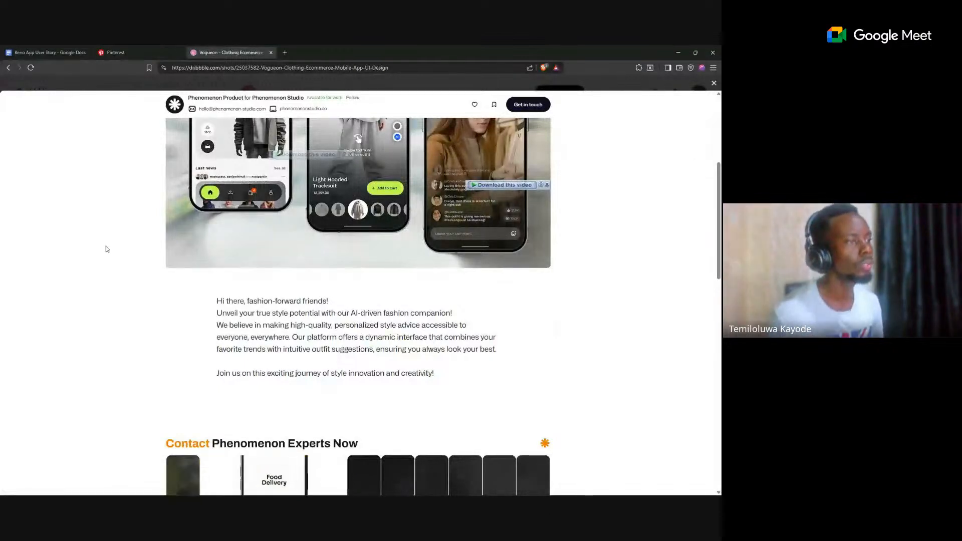
{"action": "key", "text": "Escape"}
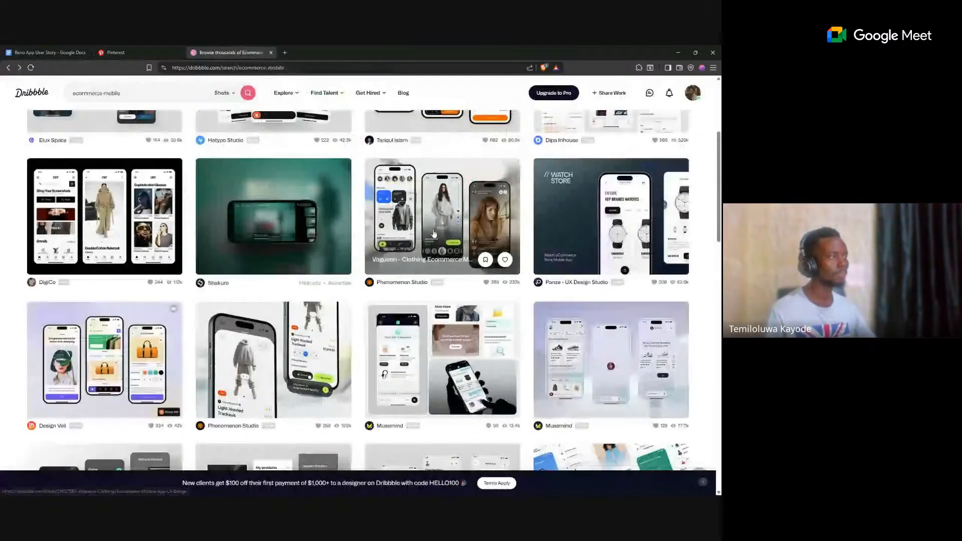
{"action": "scroll", "coordinate": [434, 234], "scroll_direction": "down", "scroll_amount": 2}
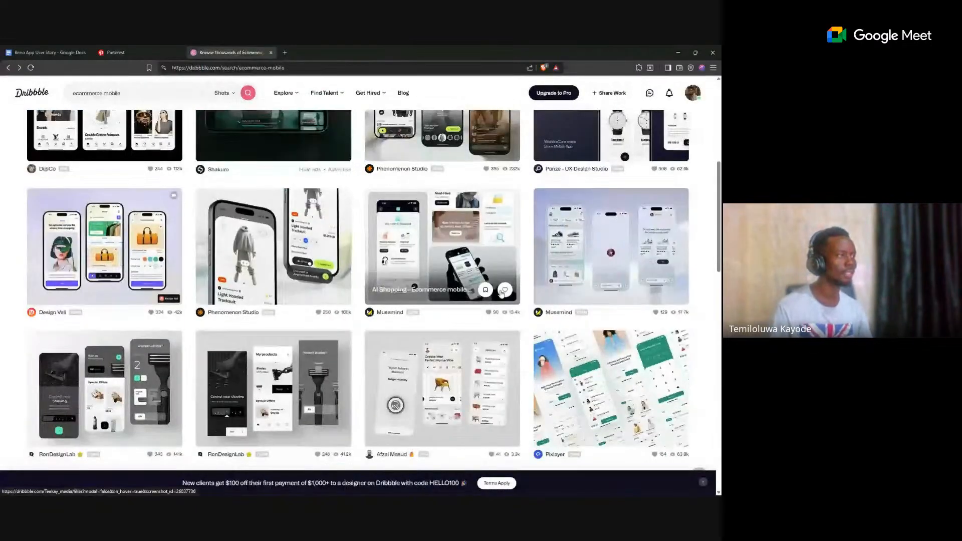
{"action": "scroll", "coordinate": [501, 293], "scroll_direction": "down", "scroll_amount": 1}
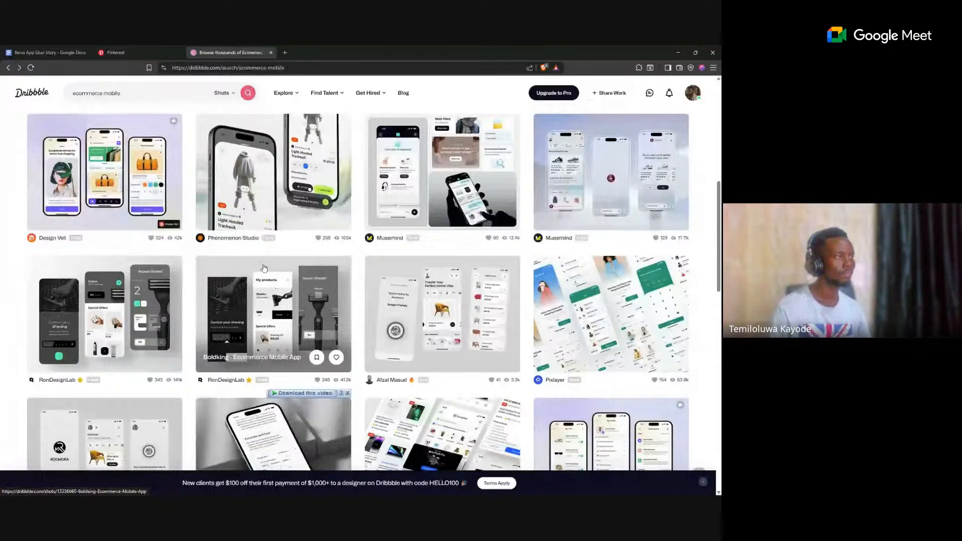
Step: Open the Vogueon - Fashion Ecommerce shot and copy its Light Hooded Tracksuit mockup image
{"action": "left_click", "coordinate": [293, 149]}
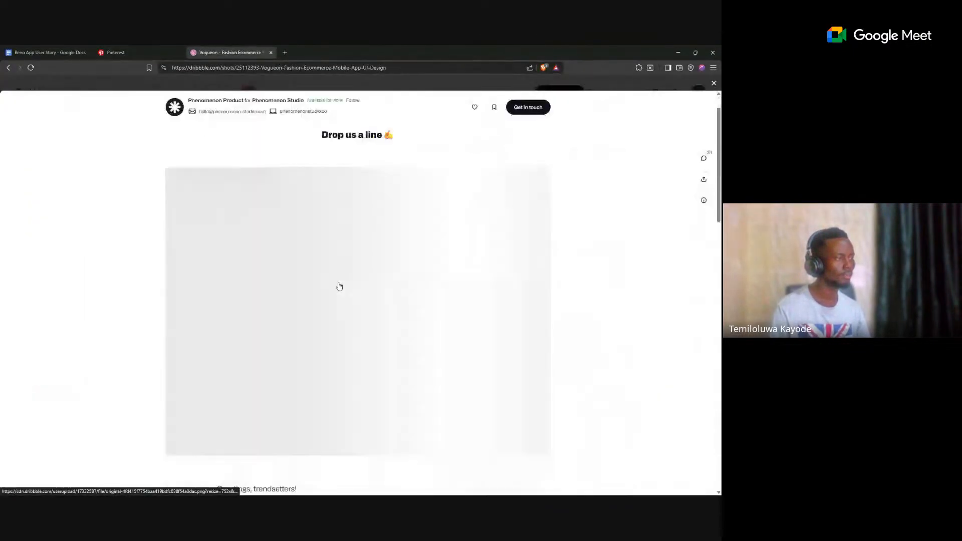
{"action": "scroll", "coordinate": [338, 285], "scroll_direction": "down", "scroll_amount": 1}
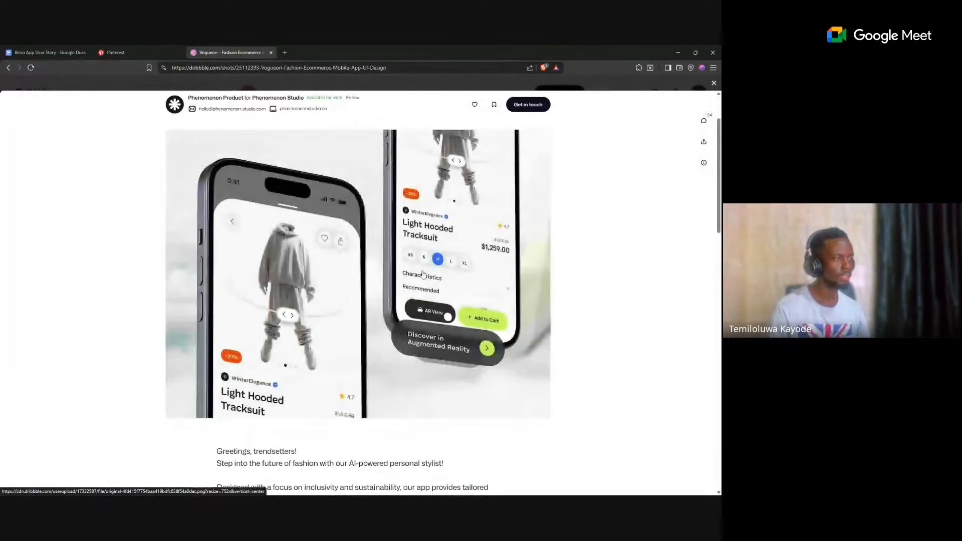
{"action": "scroll", "coordinate": [428, 255], "scroll_direction": "down", "scroll_amount": 5}
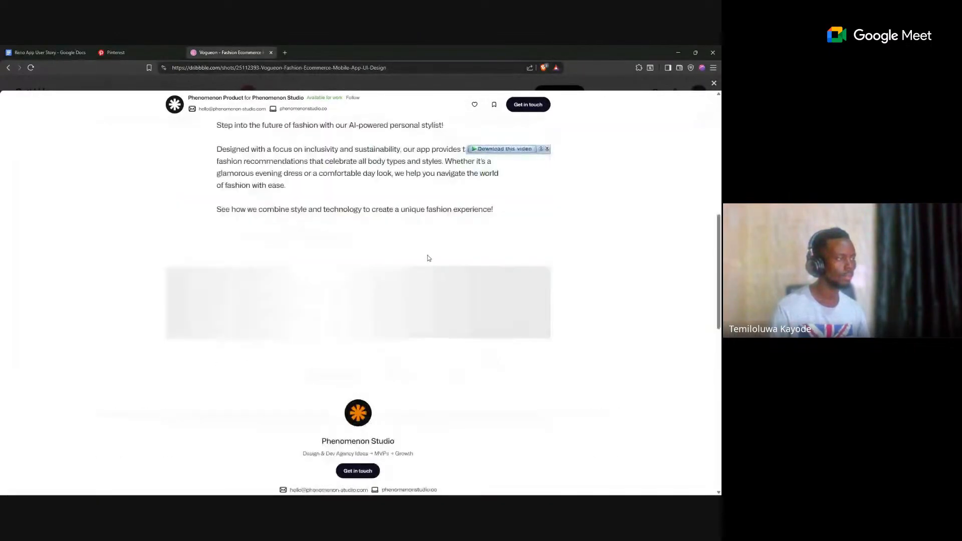
{"action": "scroll", "coordinate": [428, 258], "scroll_direction": "up", "scroll_amount": 3}
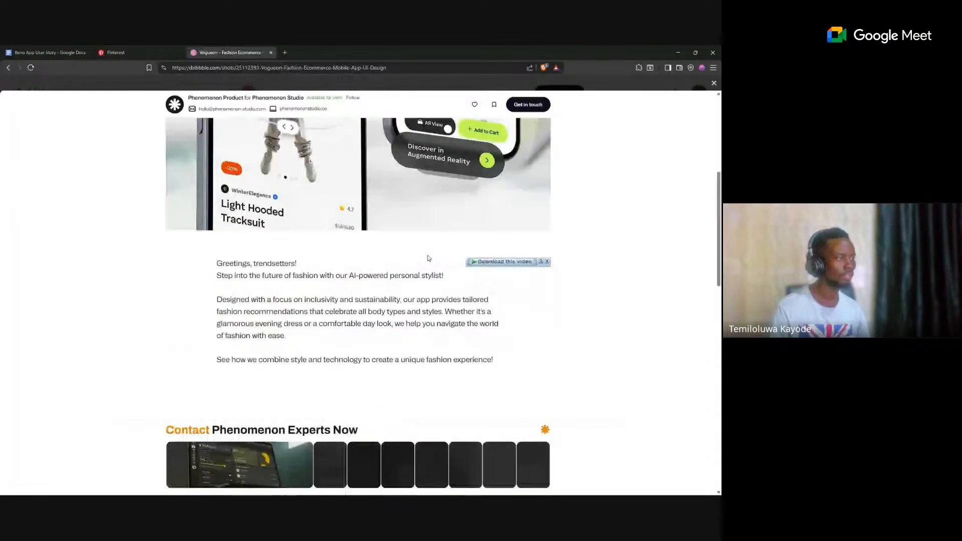
{"action": "scroll", "coordinate": [428, 258], "scroll_direction": "up", "scroll_amount": 5}
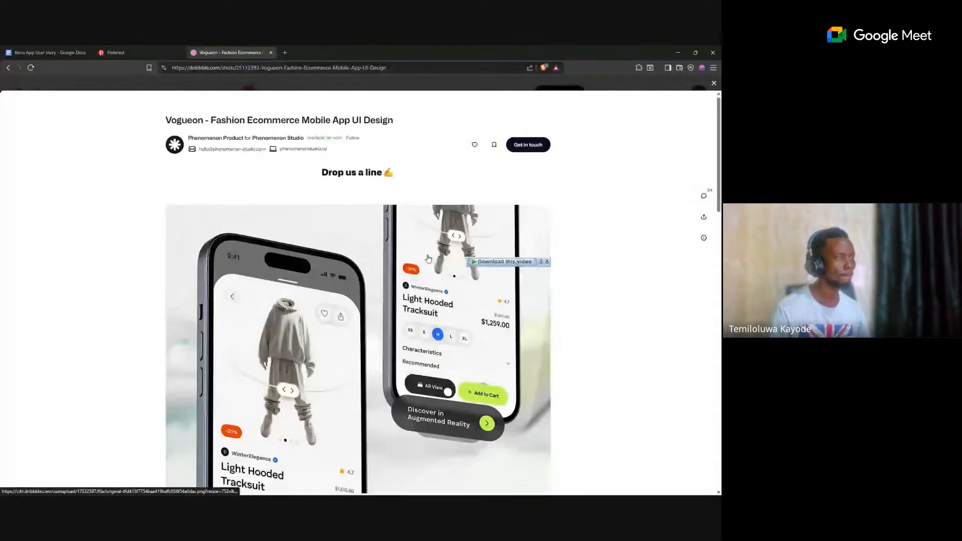
{"action": "scroll", "coordinate": [429, 258], "scroll_direction": "down", "scroll_amount": 1}
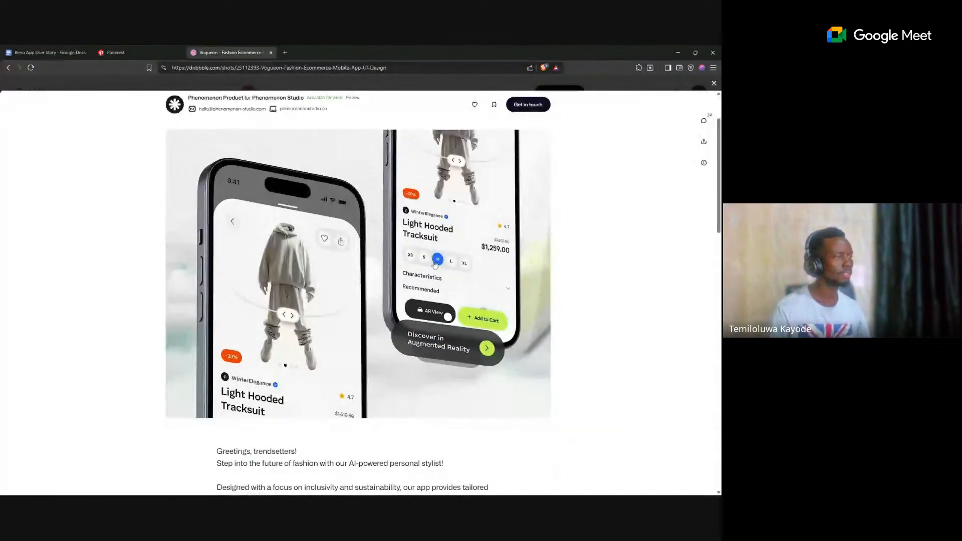
{"action": "right_click", "coordinate": [417, 261]}
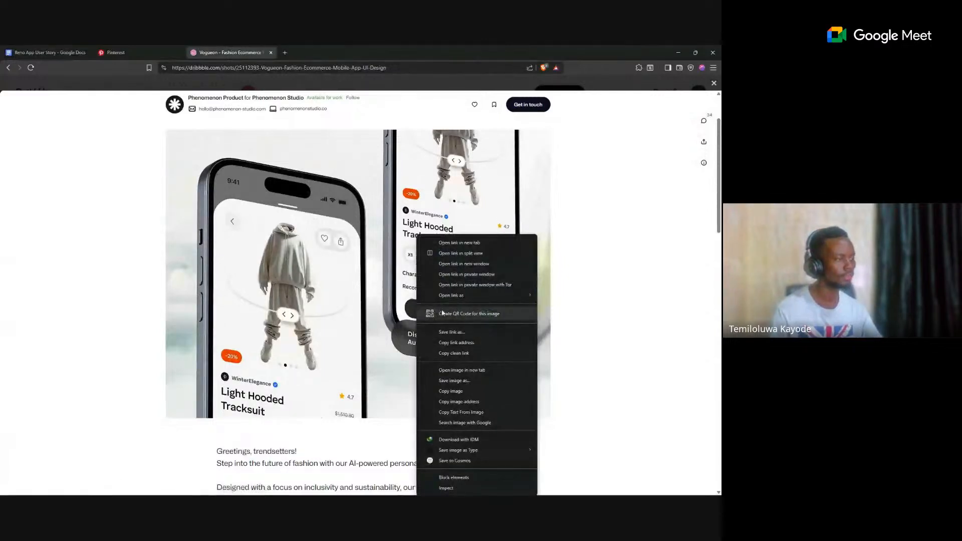
{"action": "left_click", "coordinate": [460, 391]}
Step: Paste the 1024 × 768 Vogueon Light Hooded Tracksuit mockup beside the Home screen reference row
{"action": "key", "text": "alt+Tab"}
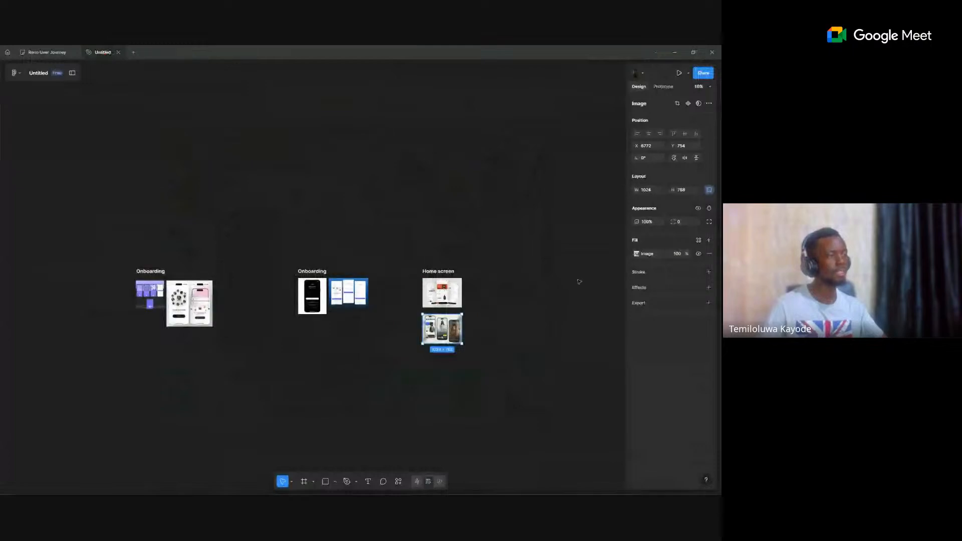
{"action": "right_click", "coordinate": [506, 285]}
{"action": "left_click", "coordinate": [523, 316]}
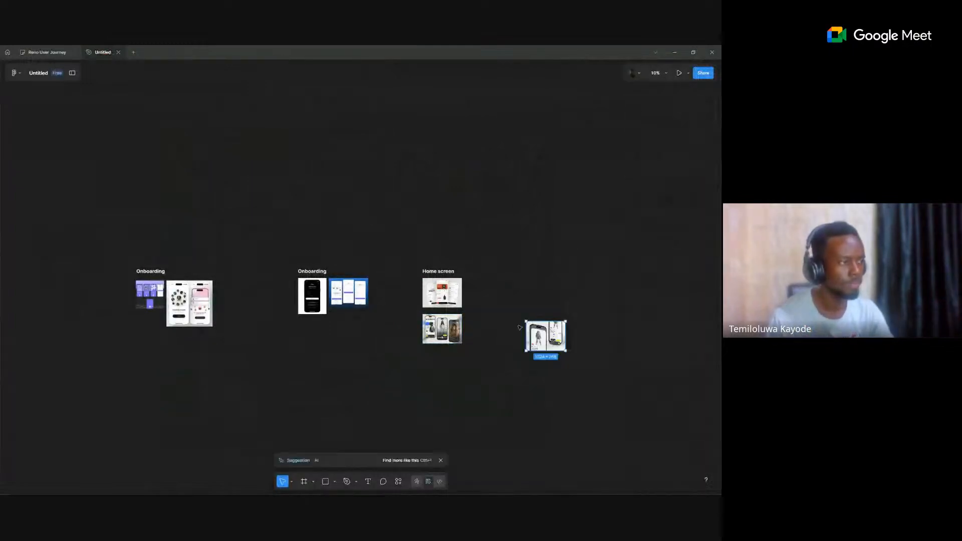
{"action": "left_click_drag", "start_coordinate": [542, 337], "coordinate": [536, 290]}
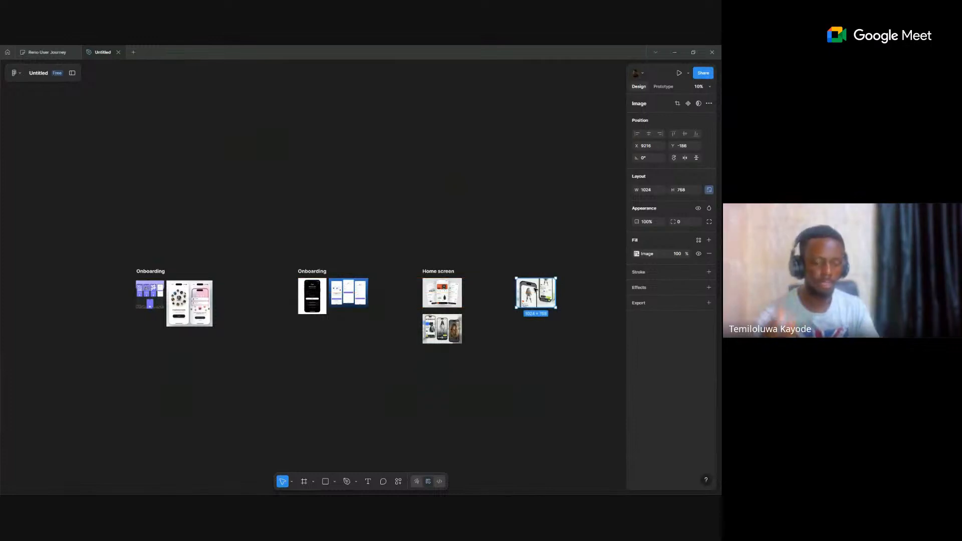